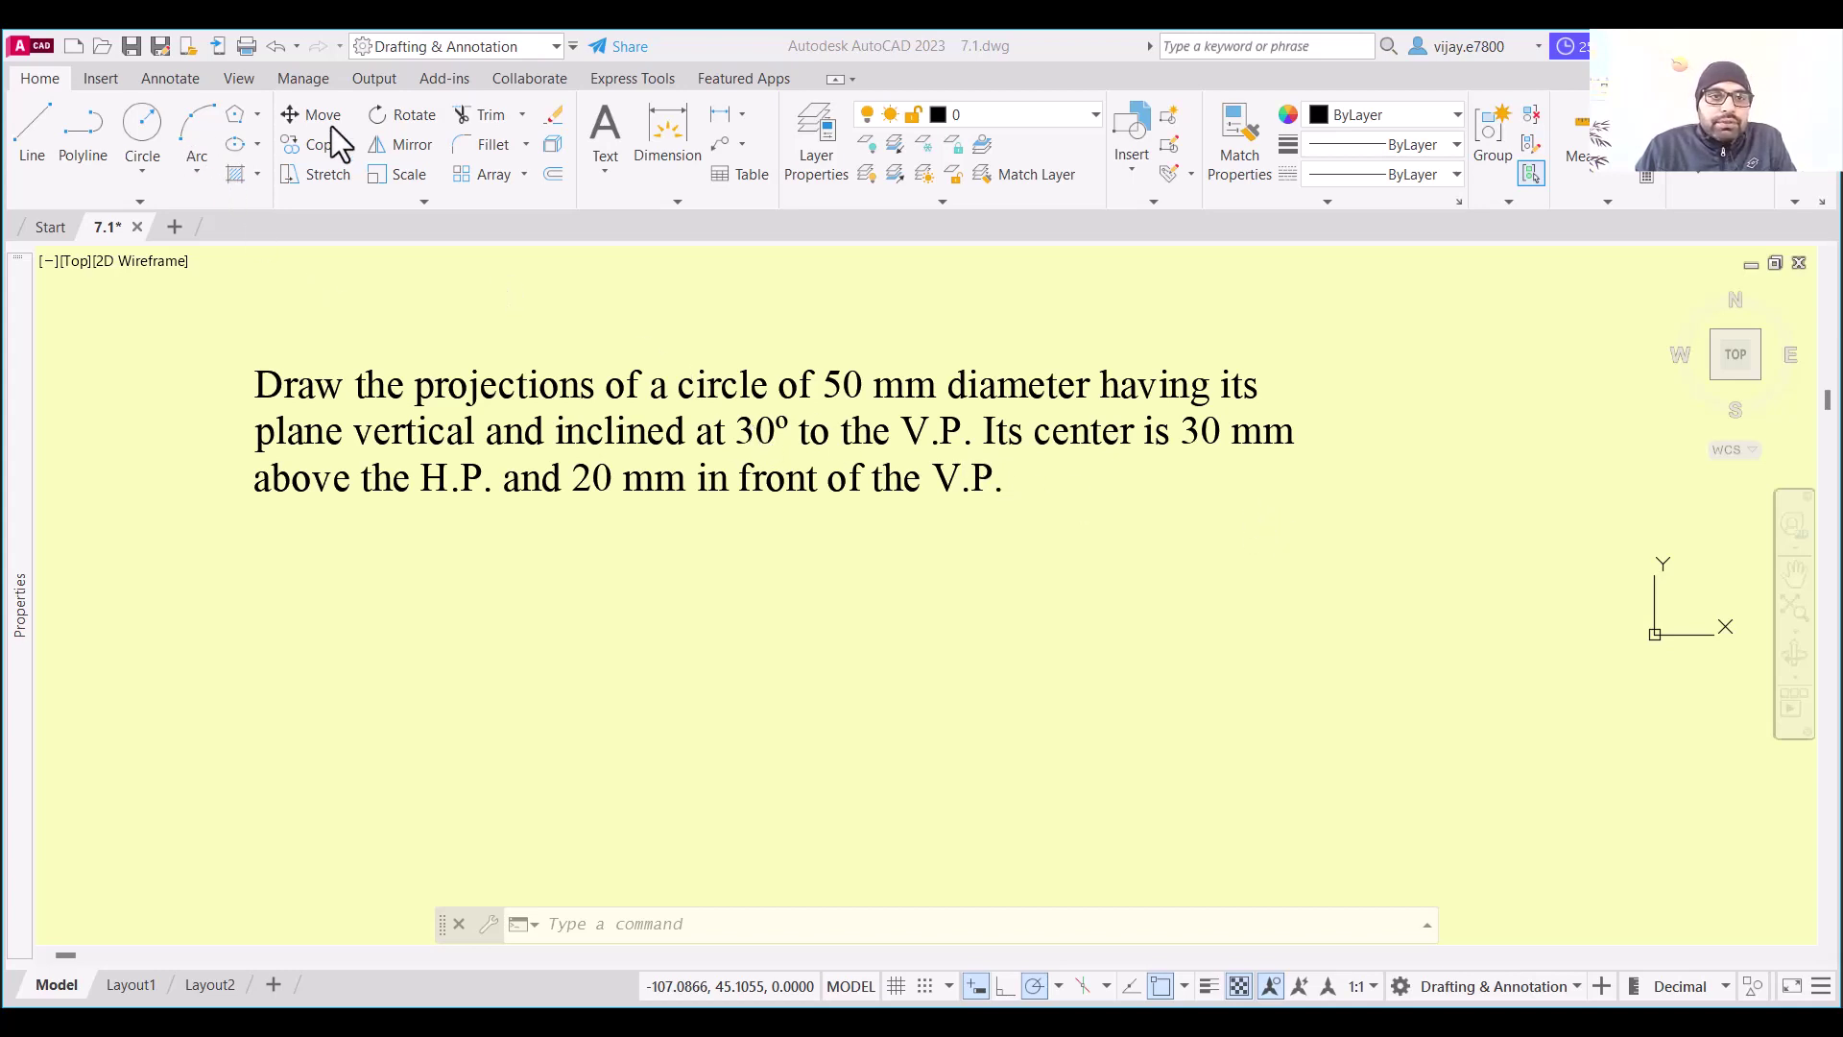
Draw a horizontal construction line through the origin 0,0 as the reference line
left_click(142, 201)
left_click(89, 228)
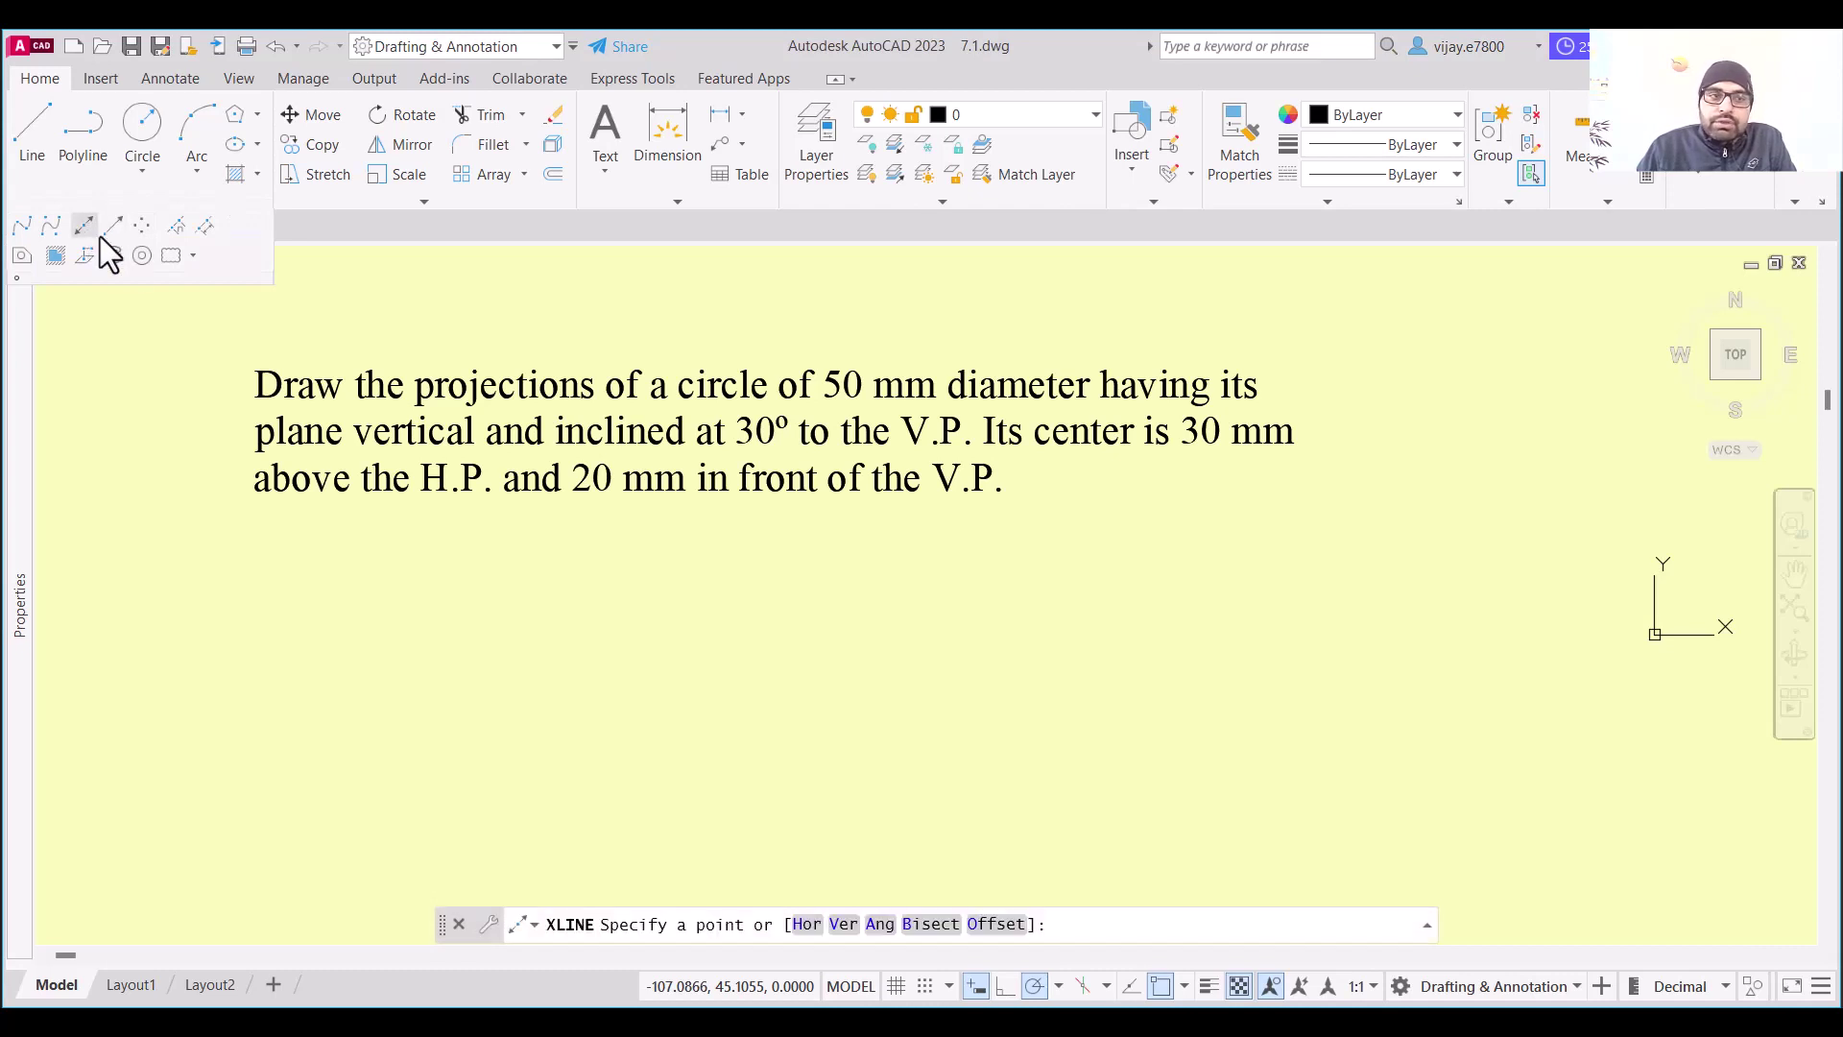
type("0,0")
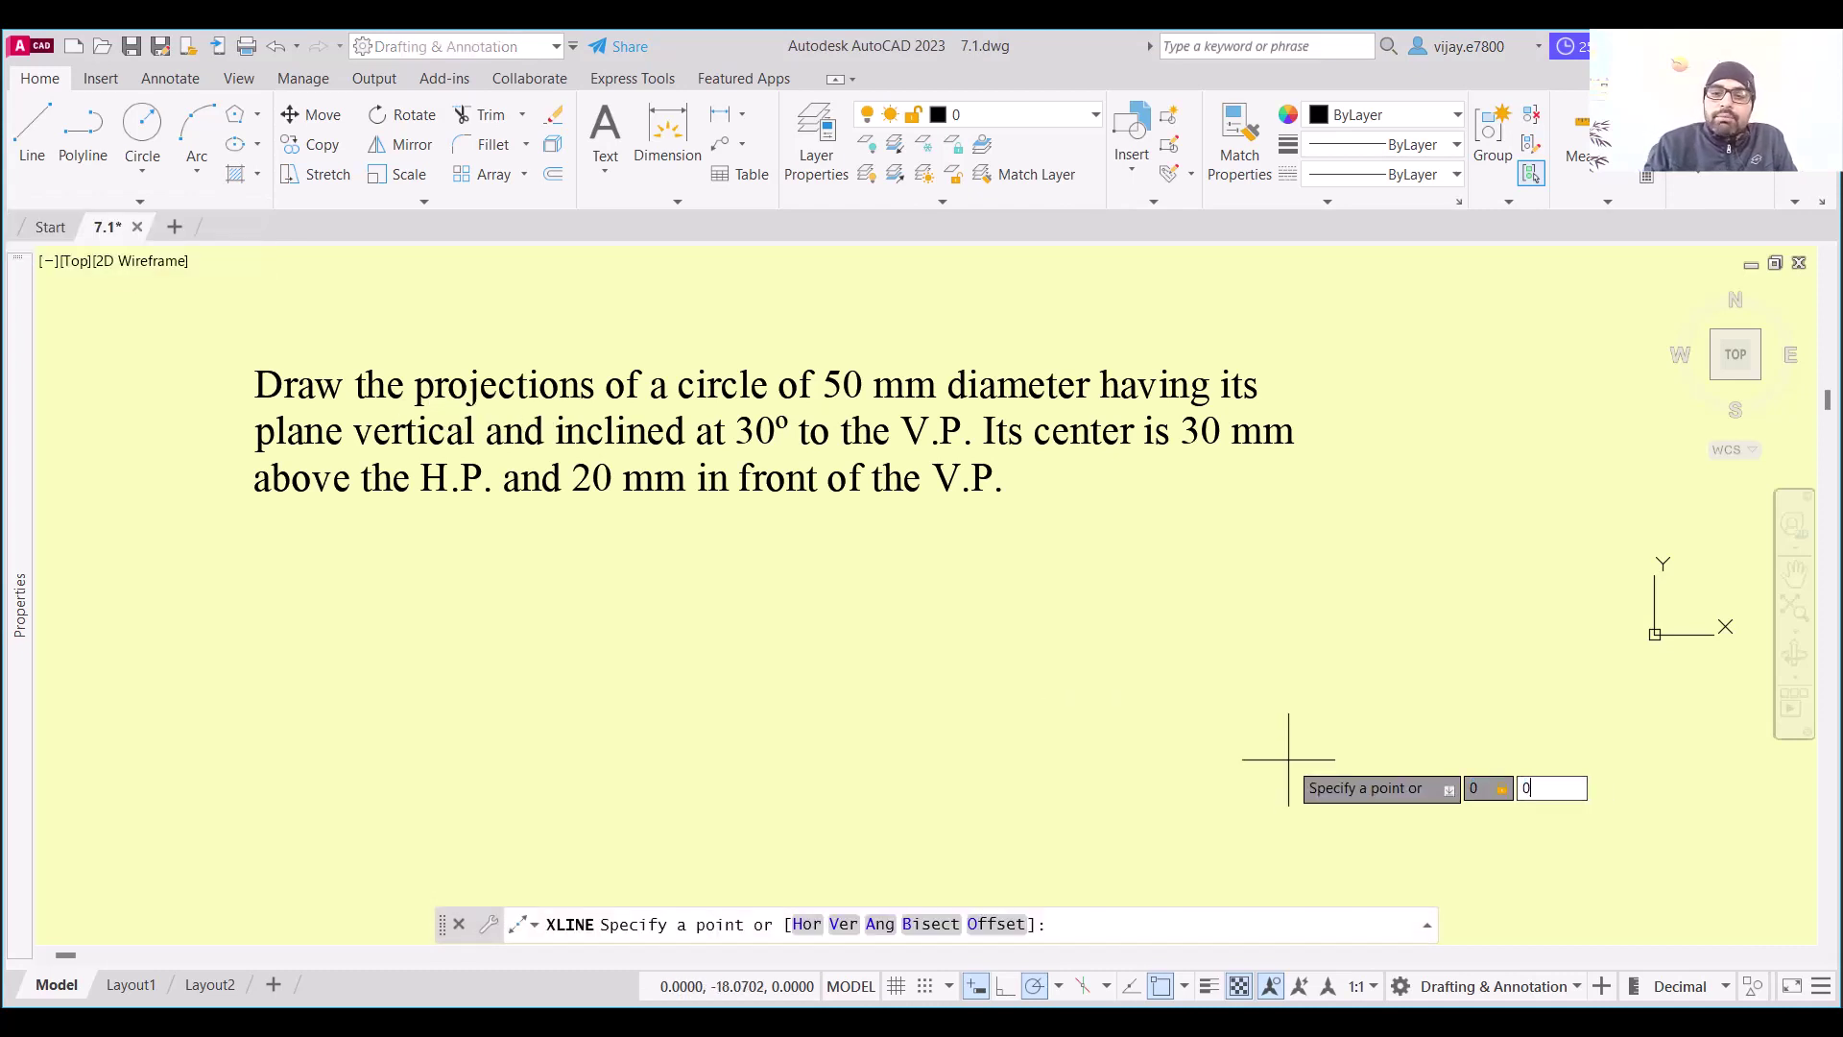
key("Return")
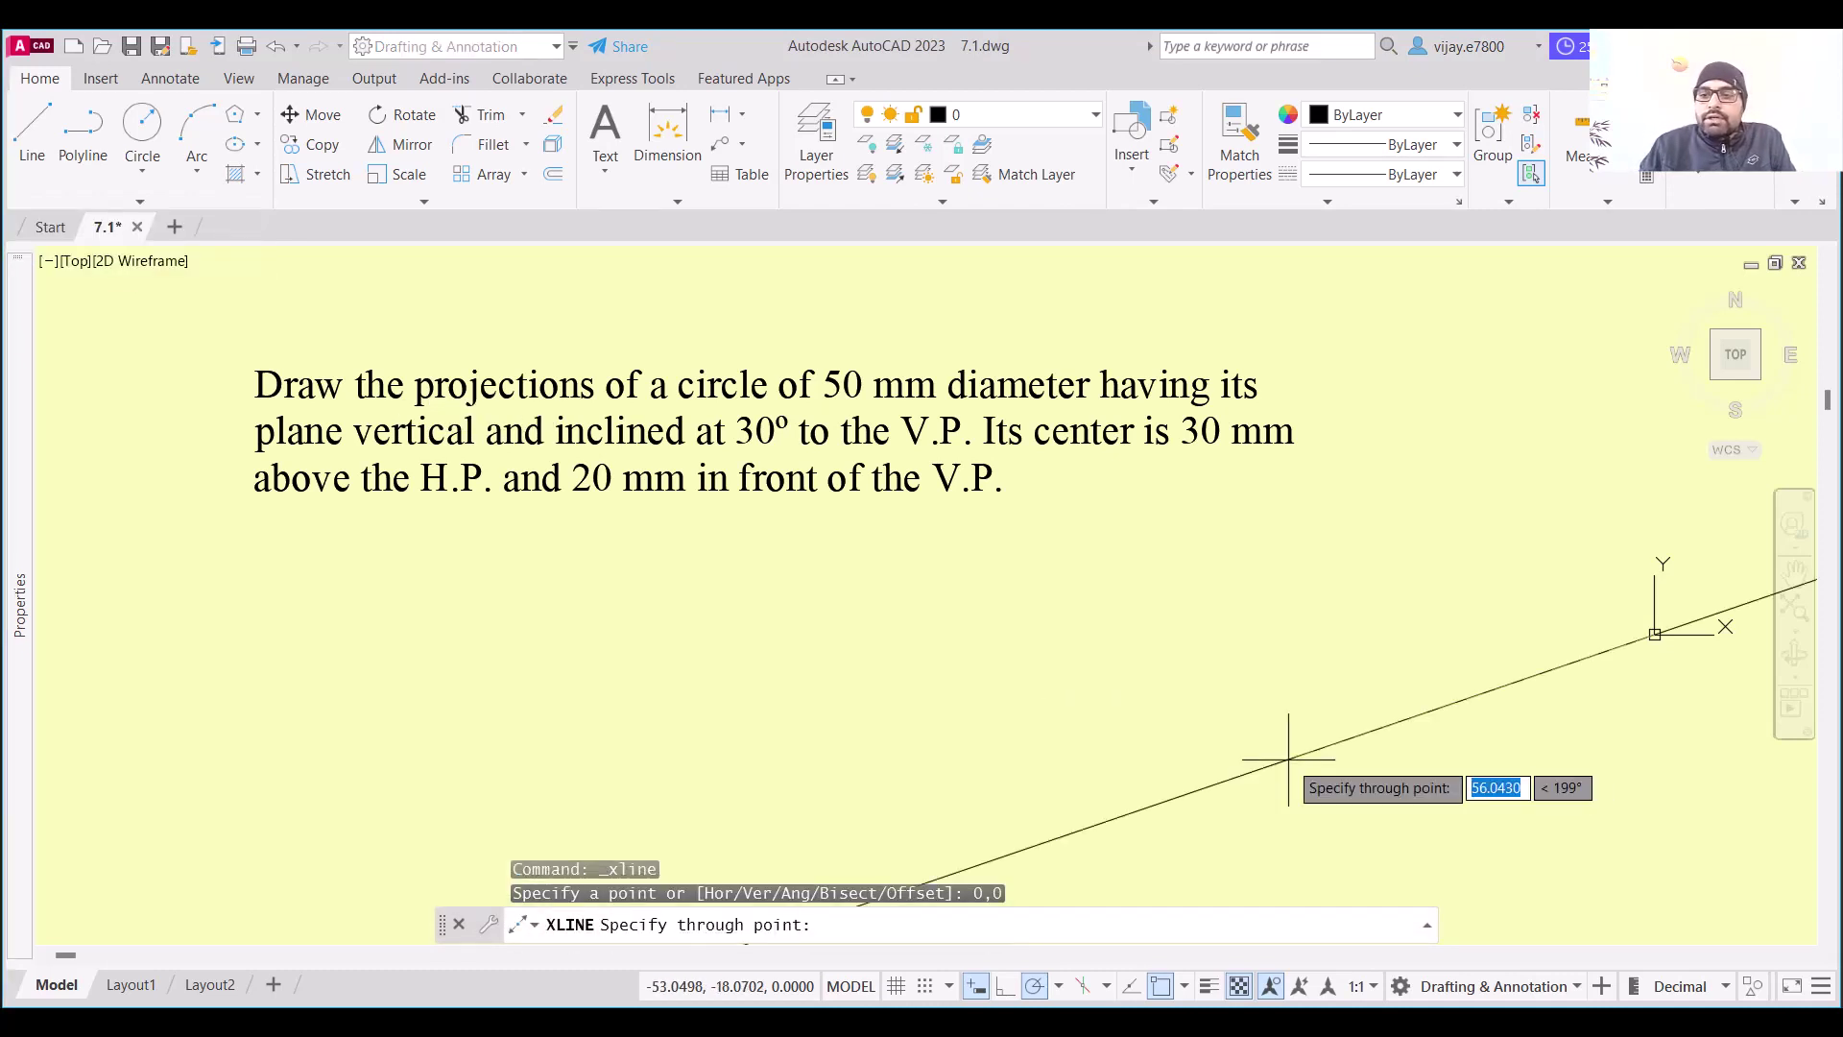
left_click(1248, 634)
key("Return")
Draw a 50 mm diameter circle centred at 0,30 above the reference line
scroll(1481, 556, "up", 2)
middle_click_drag(1481, 556, 1383, 561)
scroll(1383, 561, "down", 4)
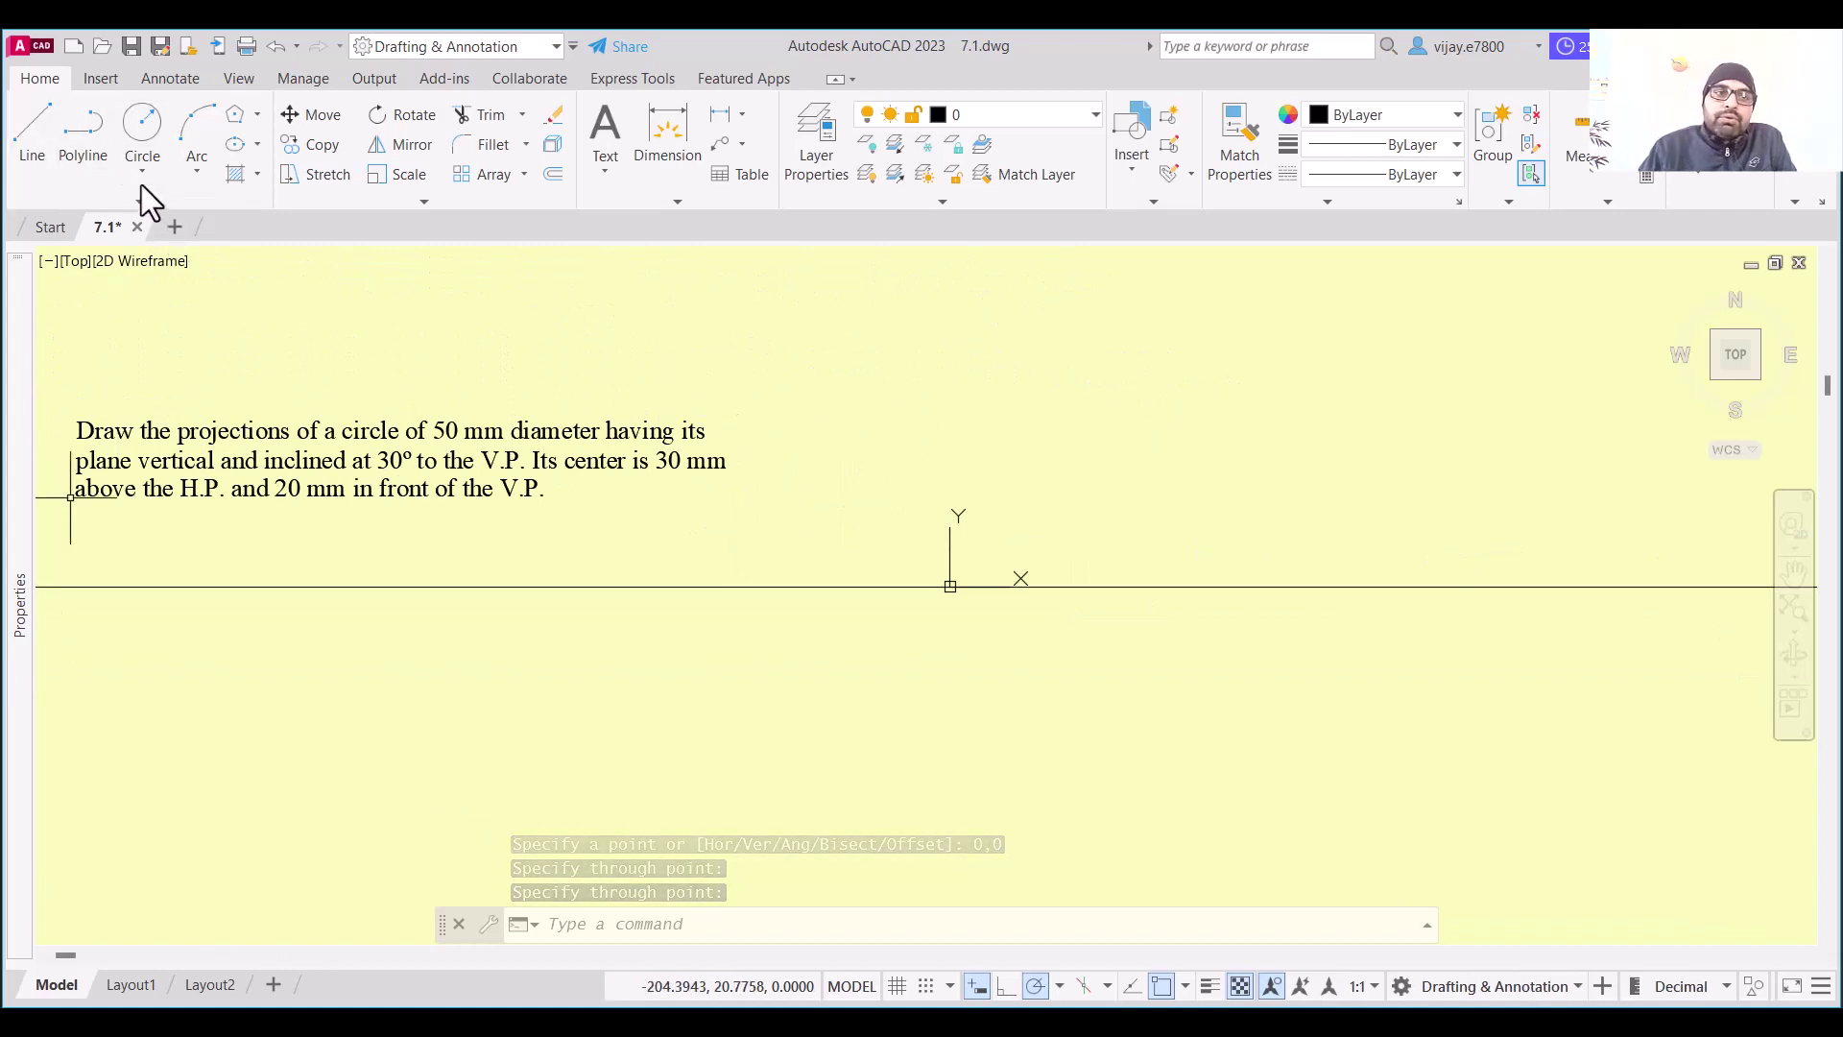
left_click(131, 158)
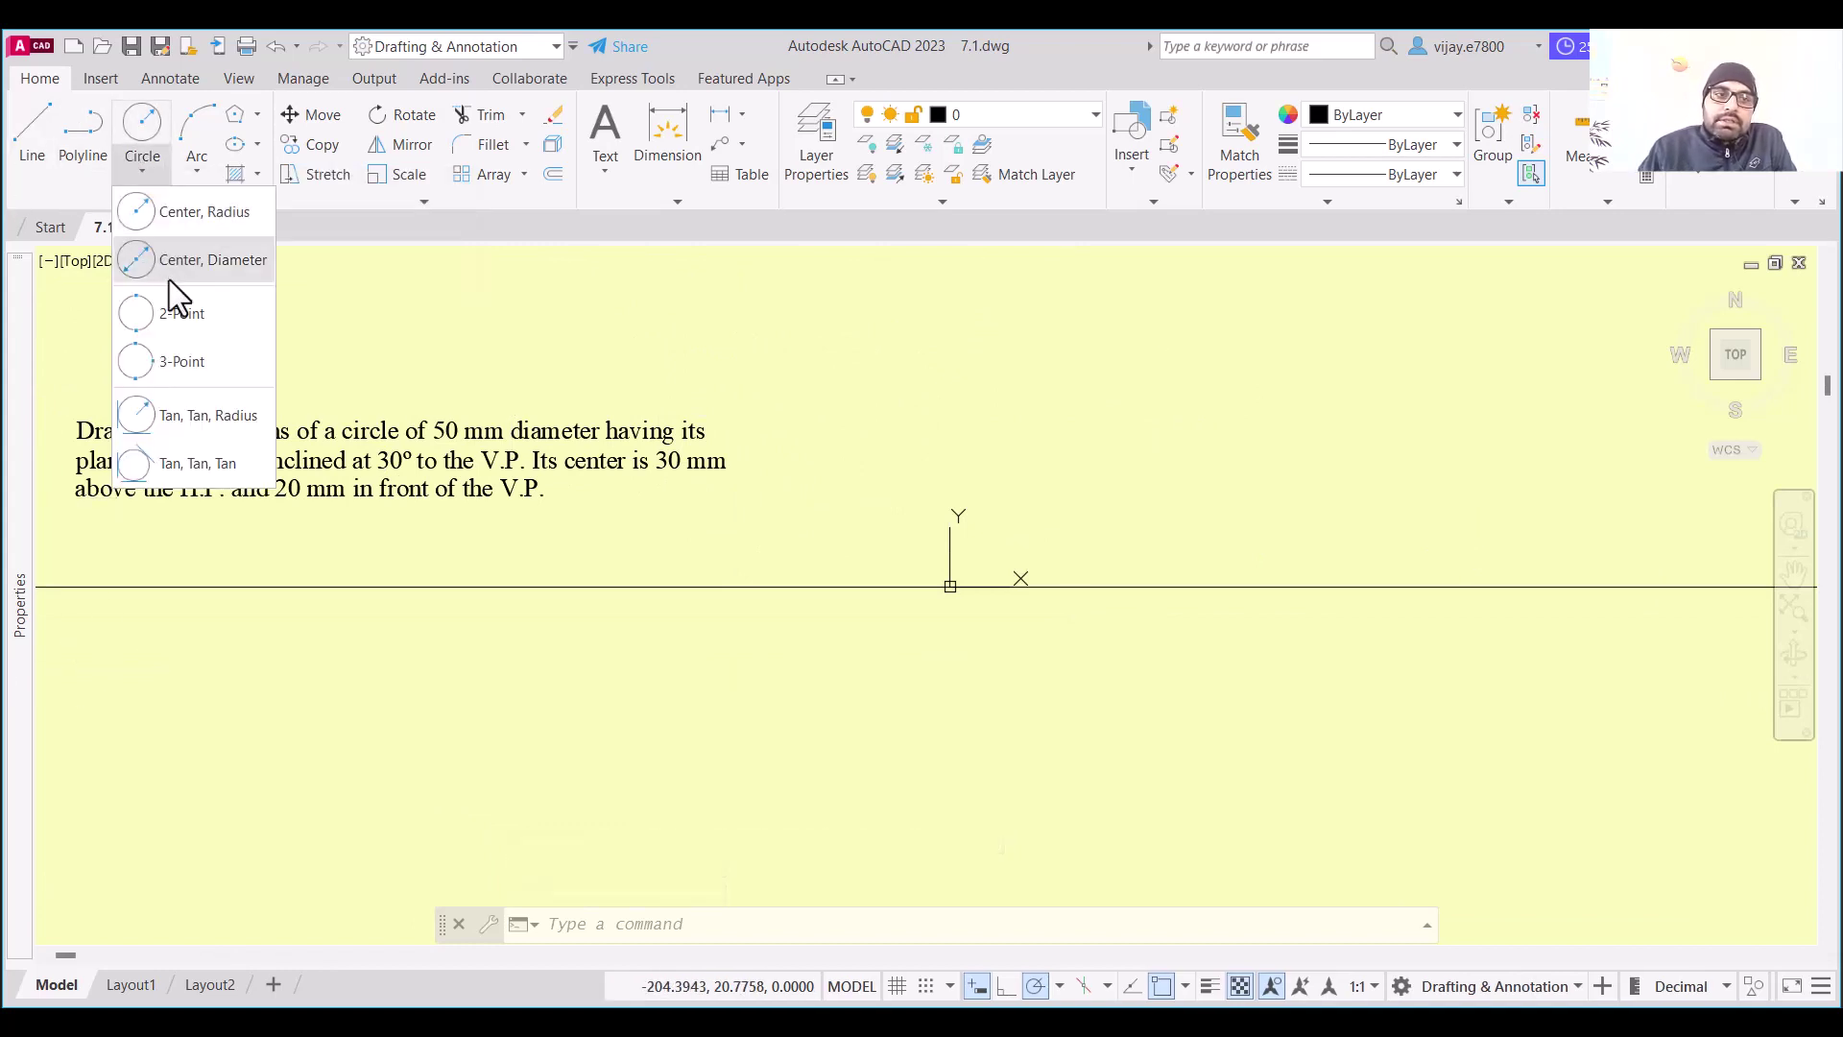
left_click(165, 264)
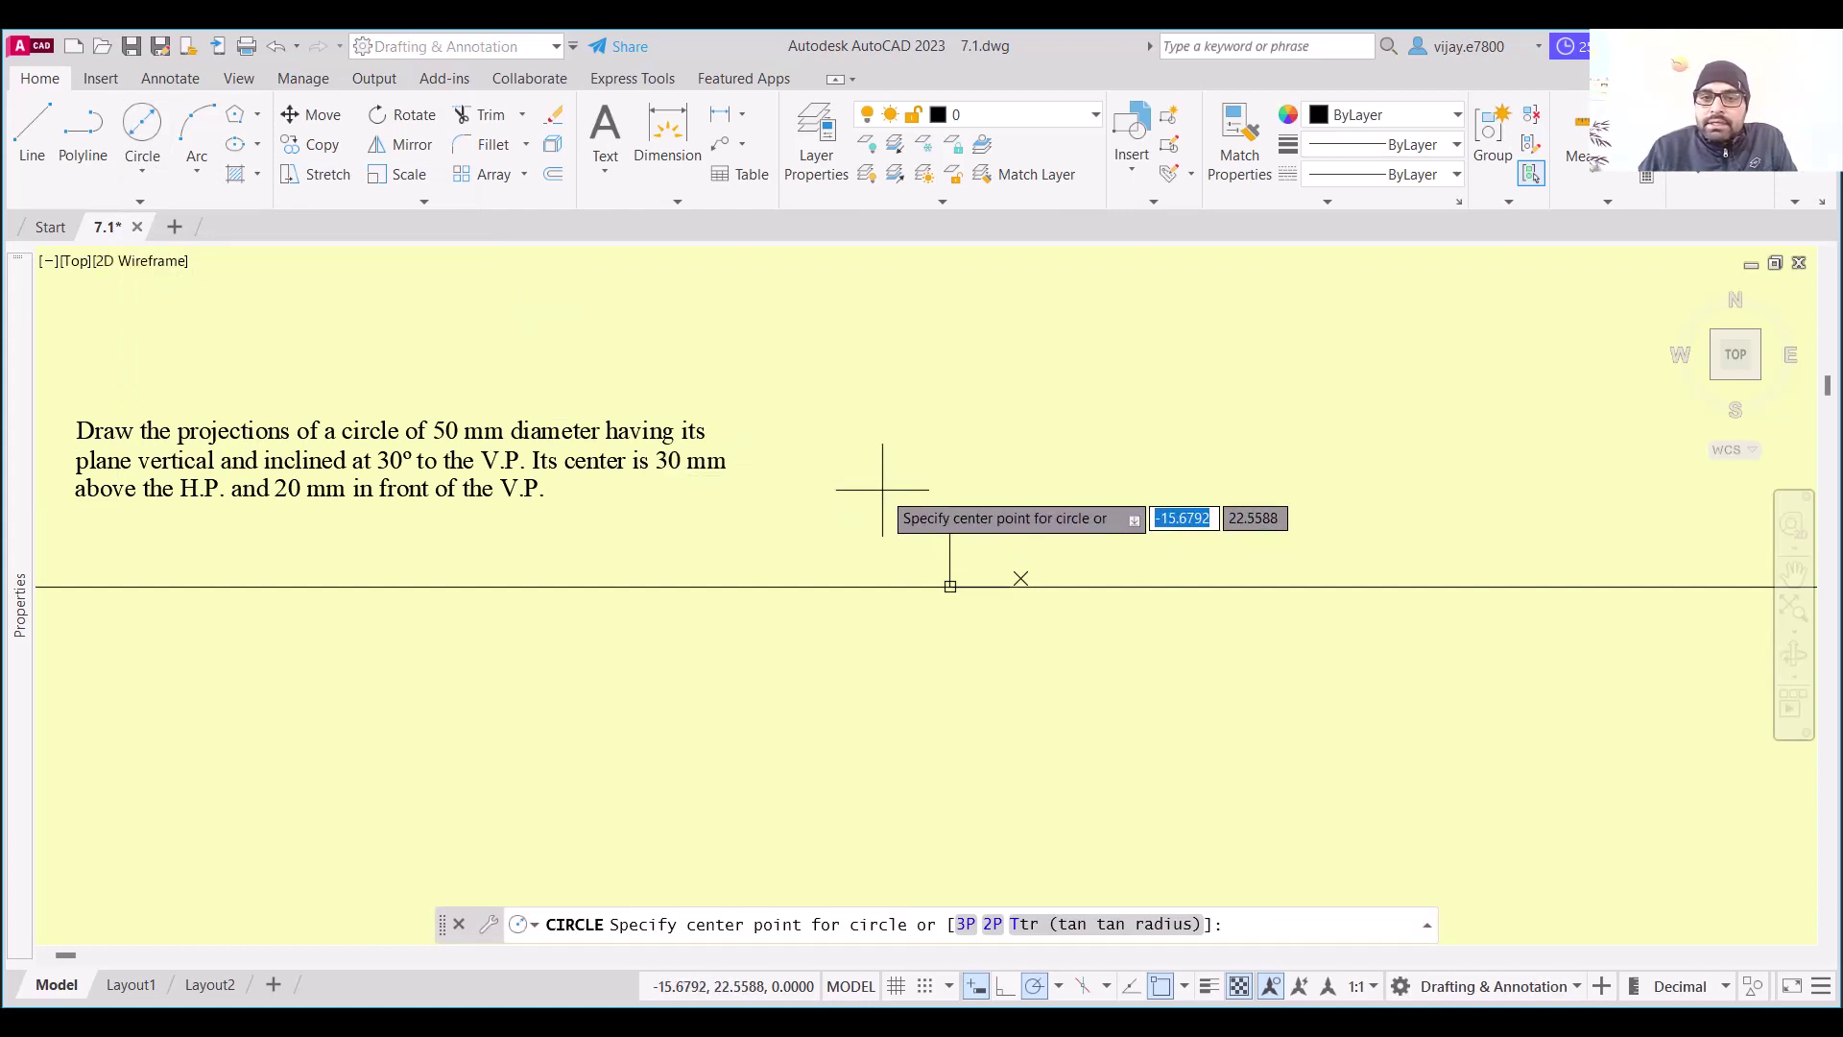
type("0")
key("Tab")
type("30")
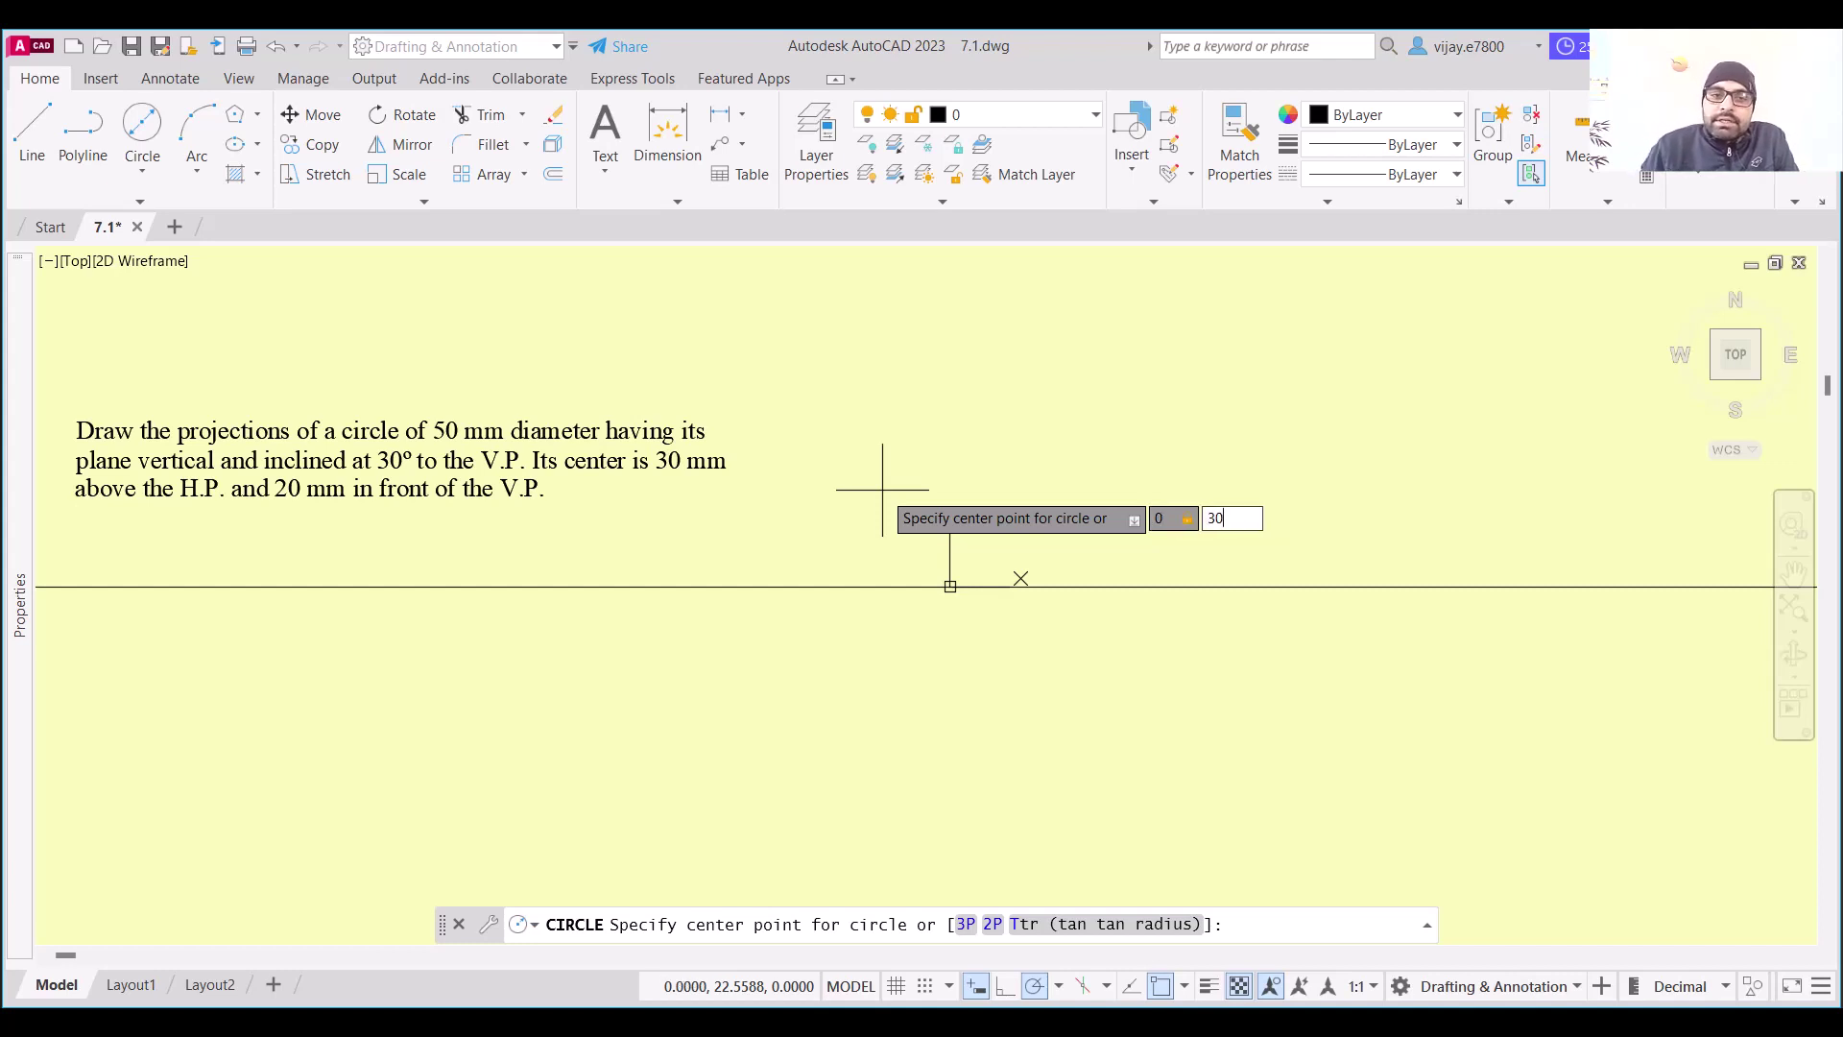
key("Return")
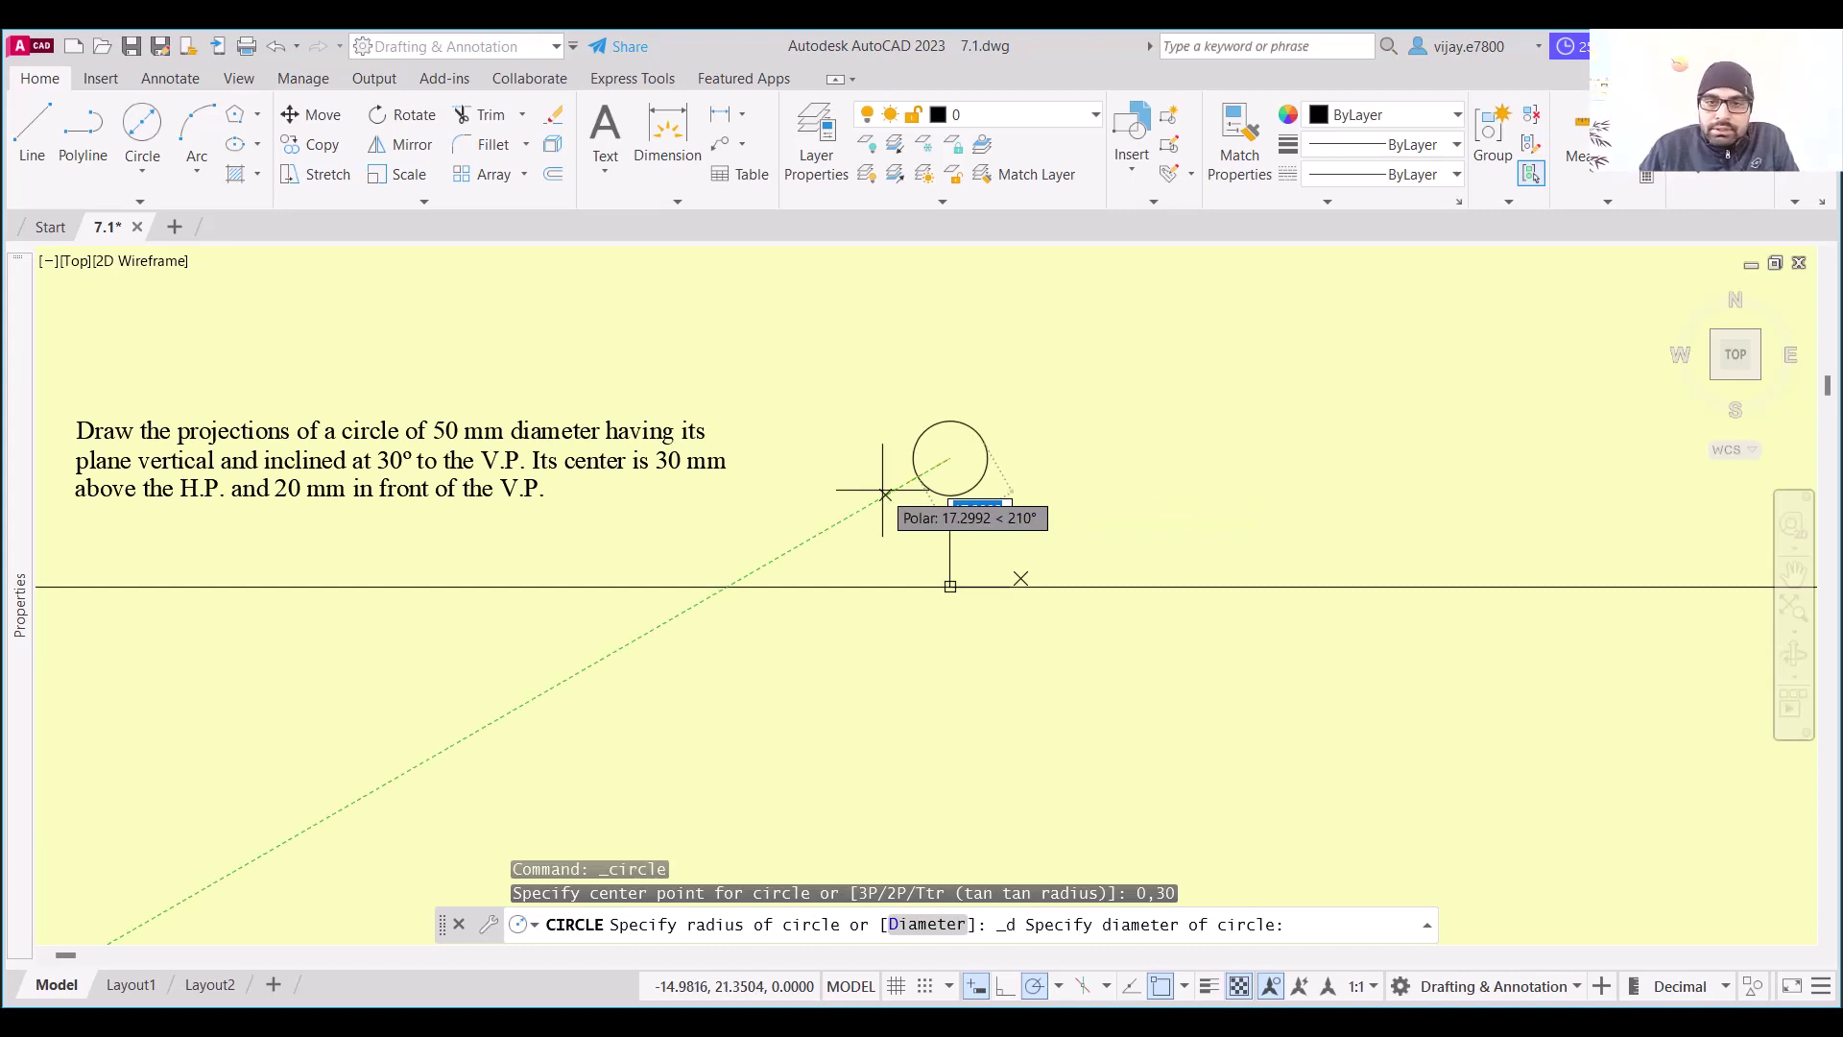
type("50")
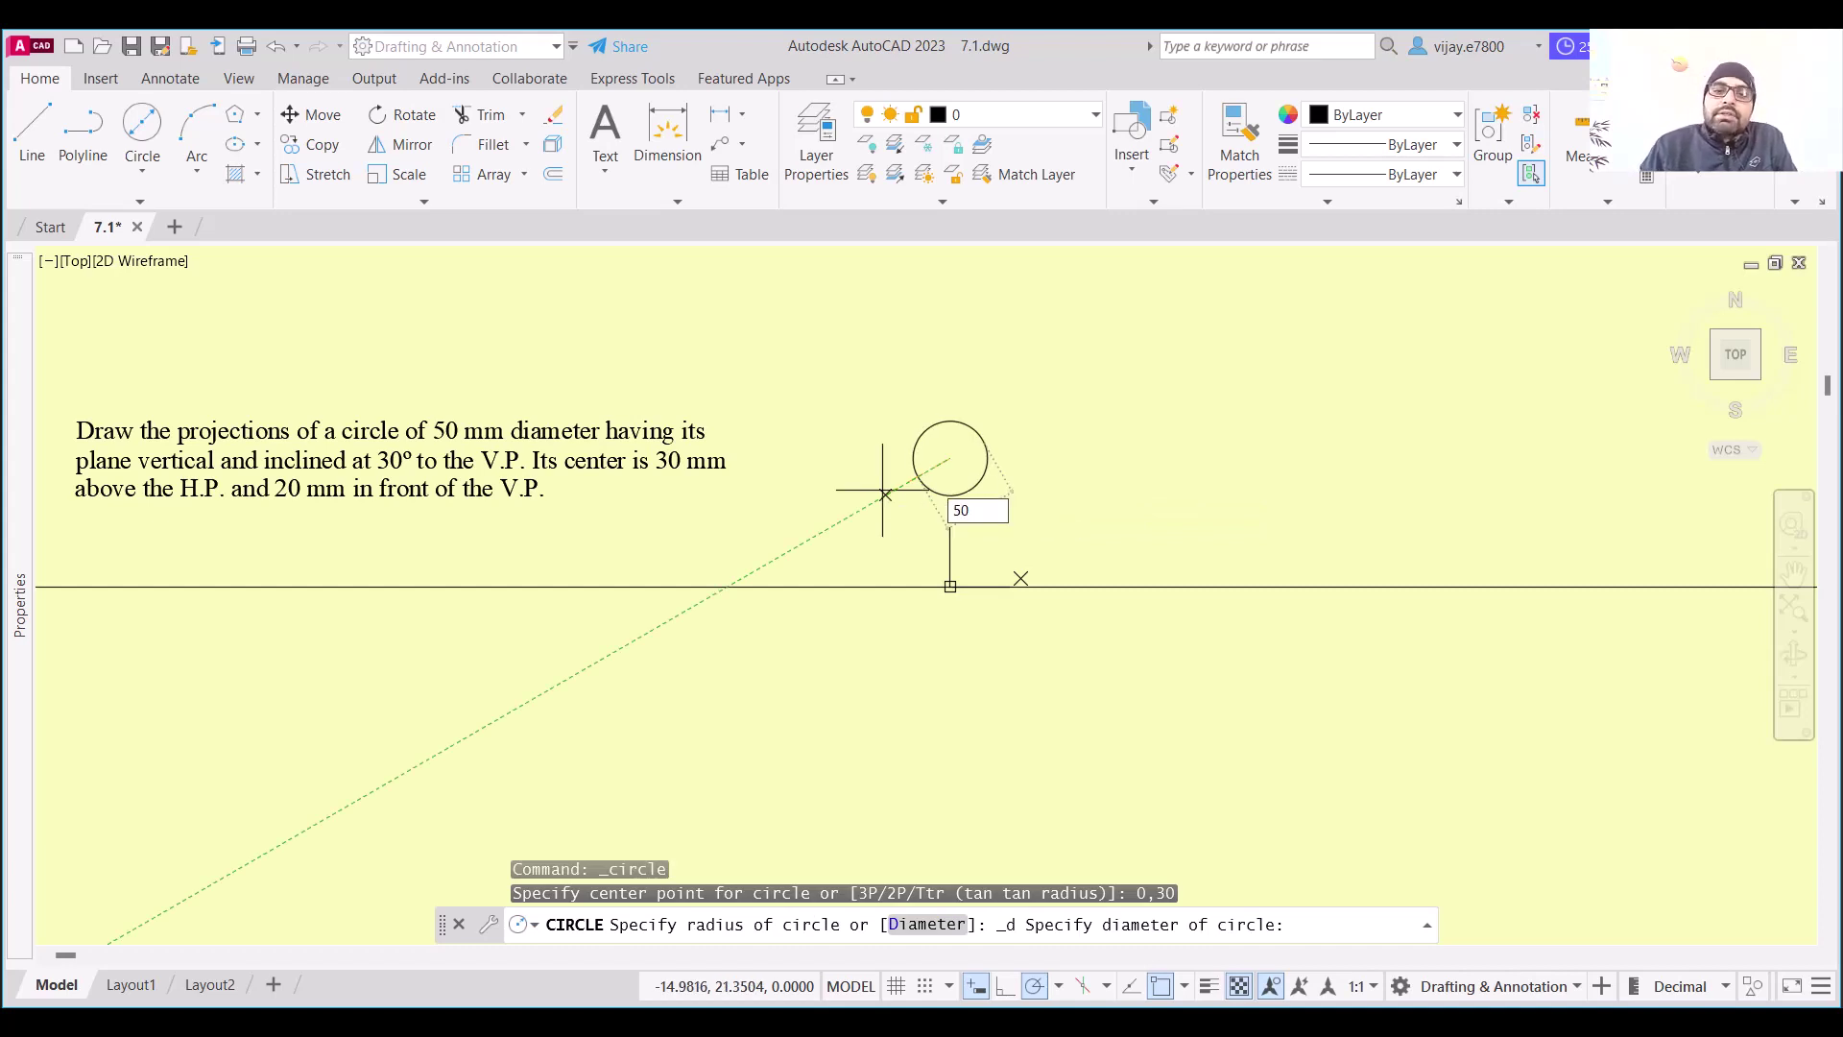
key("Return")
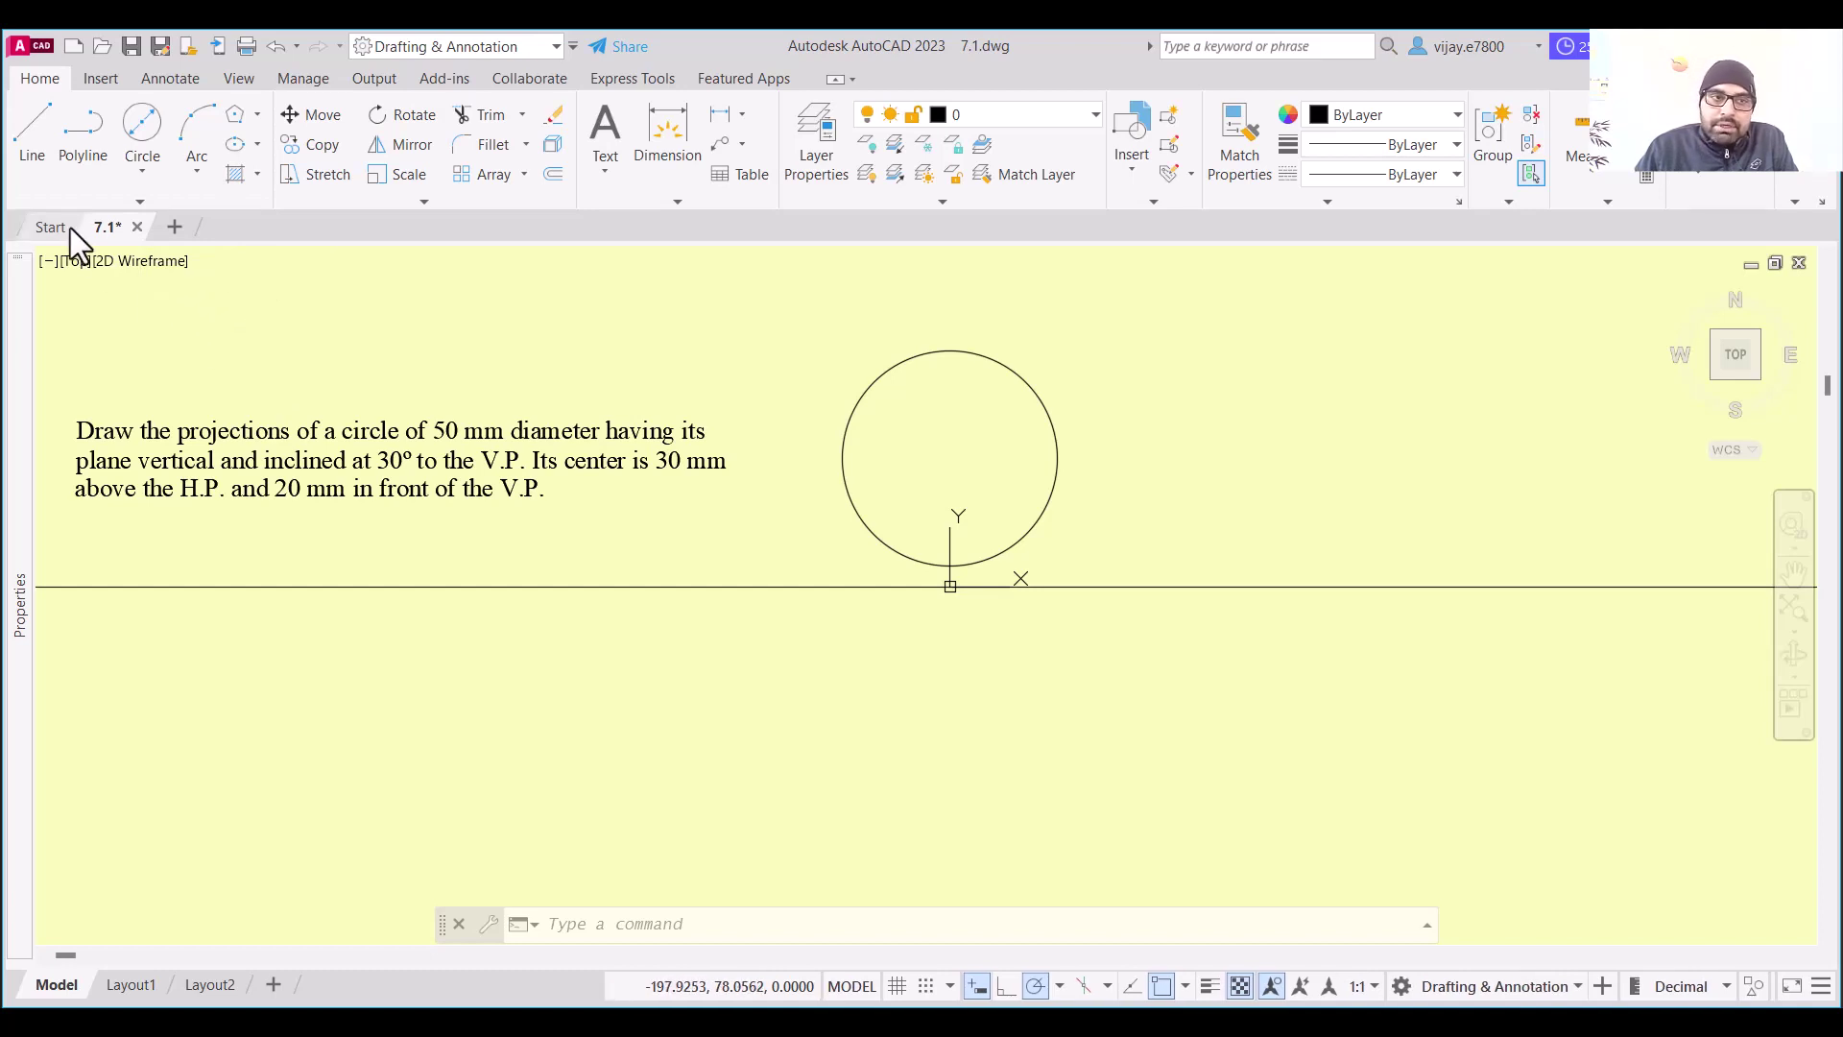
Draw vertical, horizontal and two 45° diagonal construction lines through the circle's centre
left_click(140, 202)
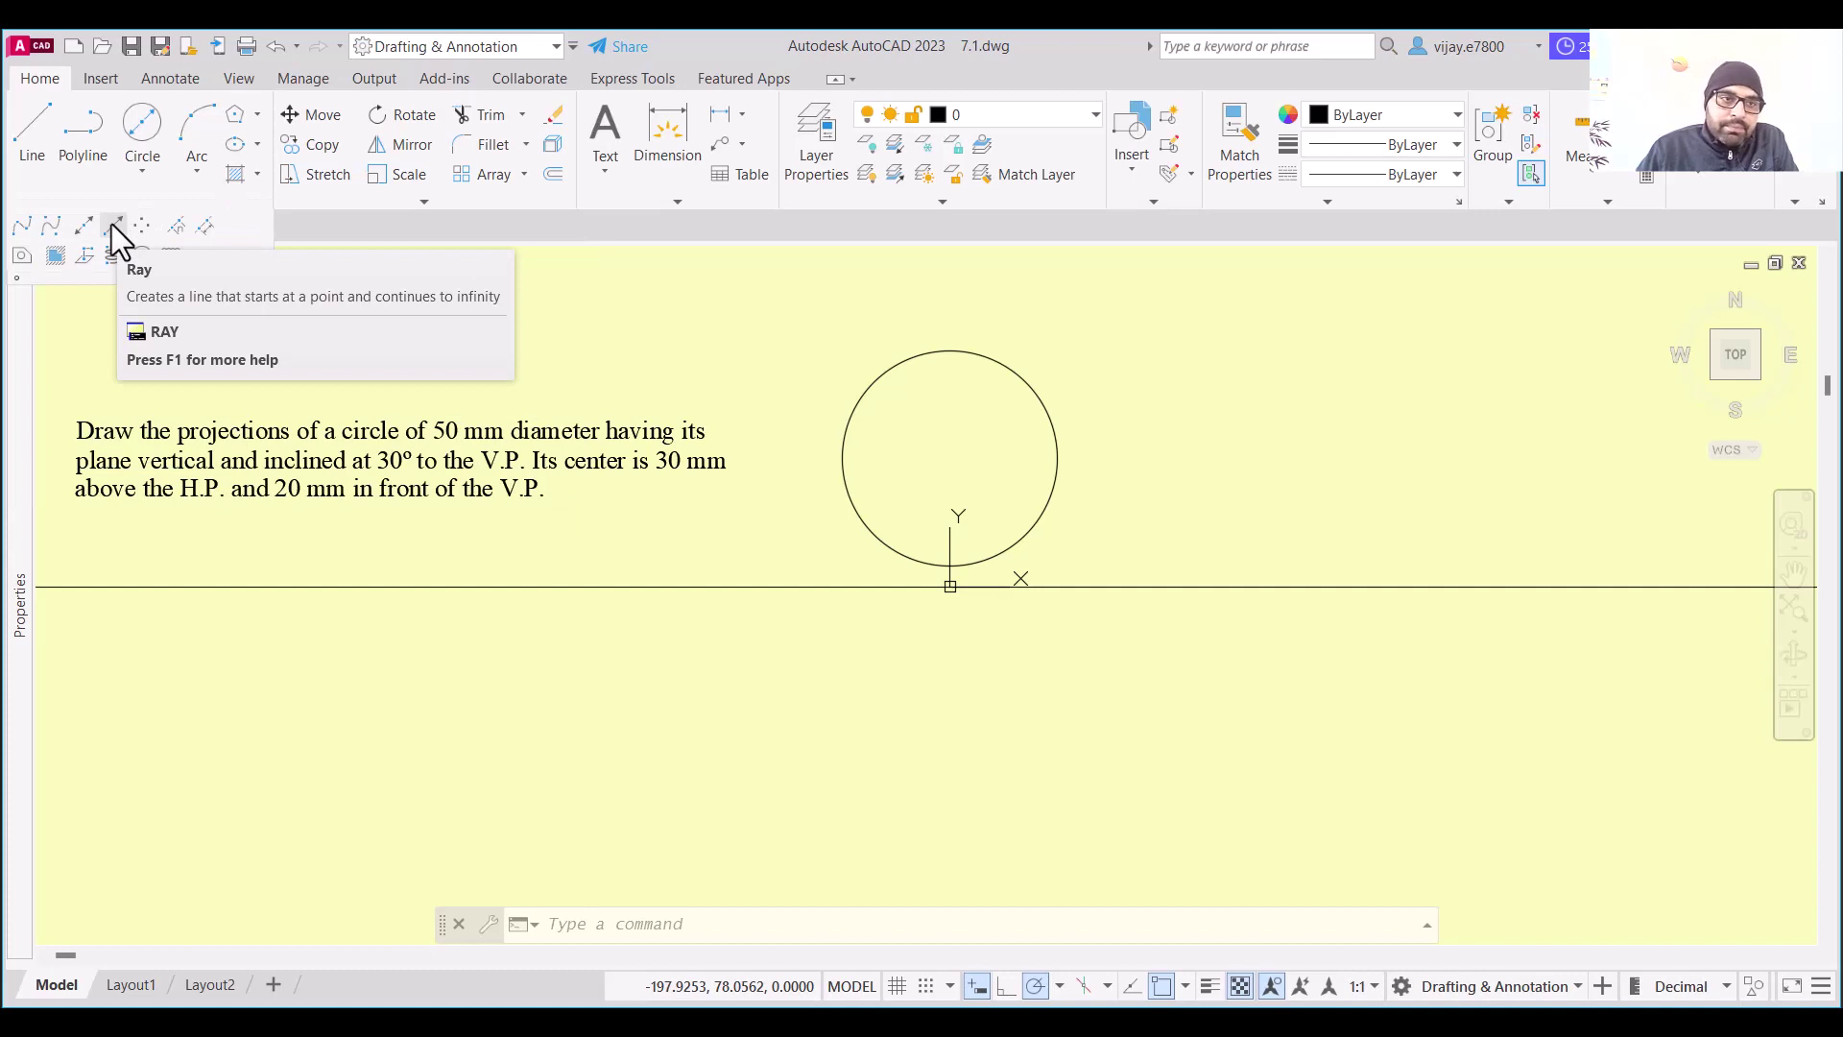
left_click(83, 225)
left_click(950, 458)
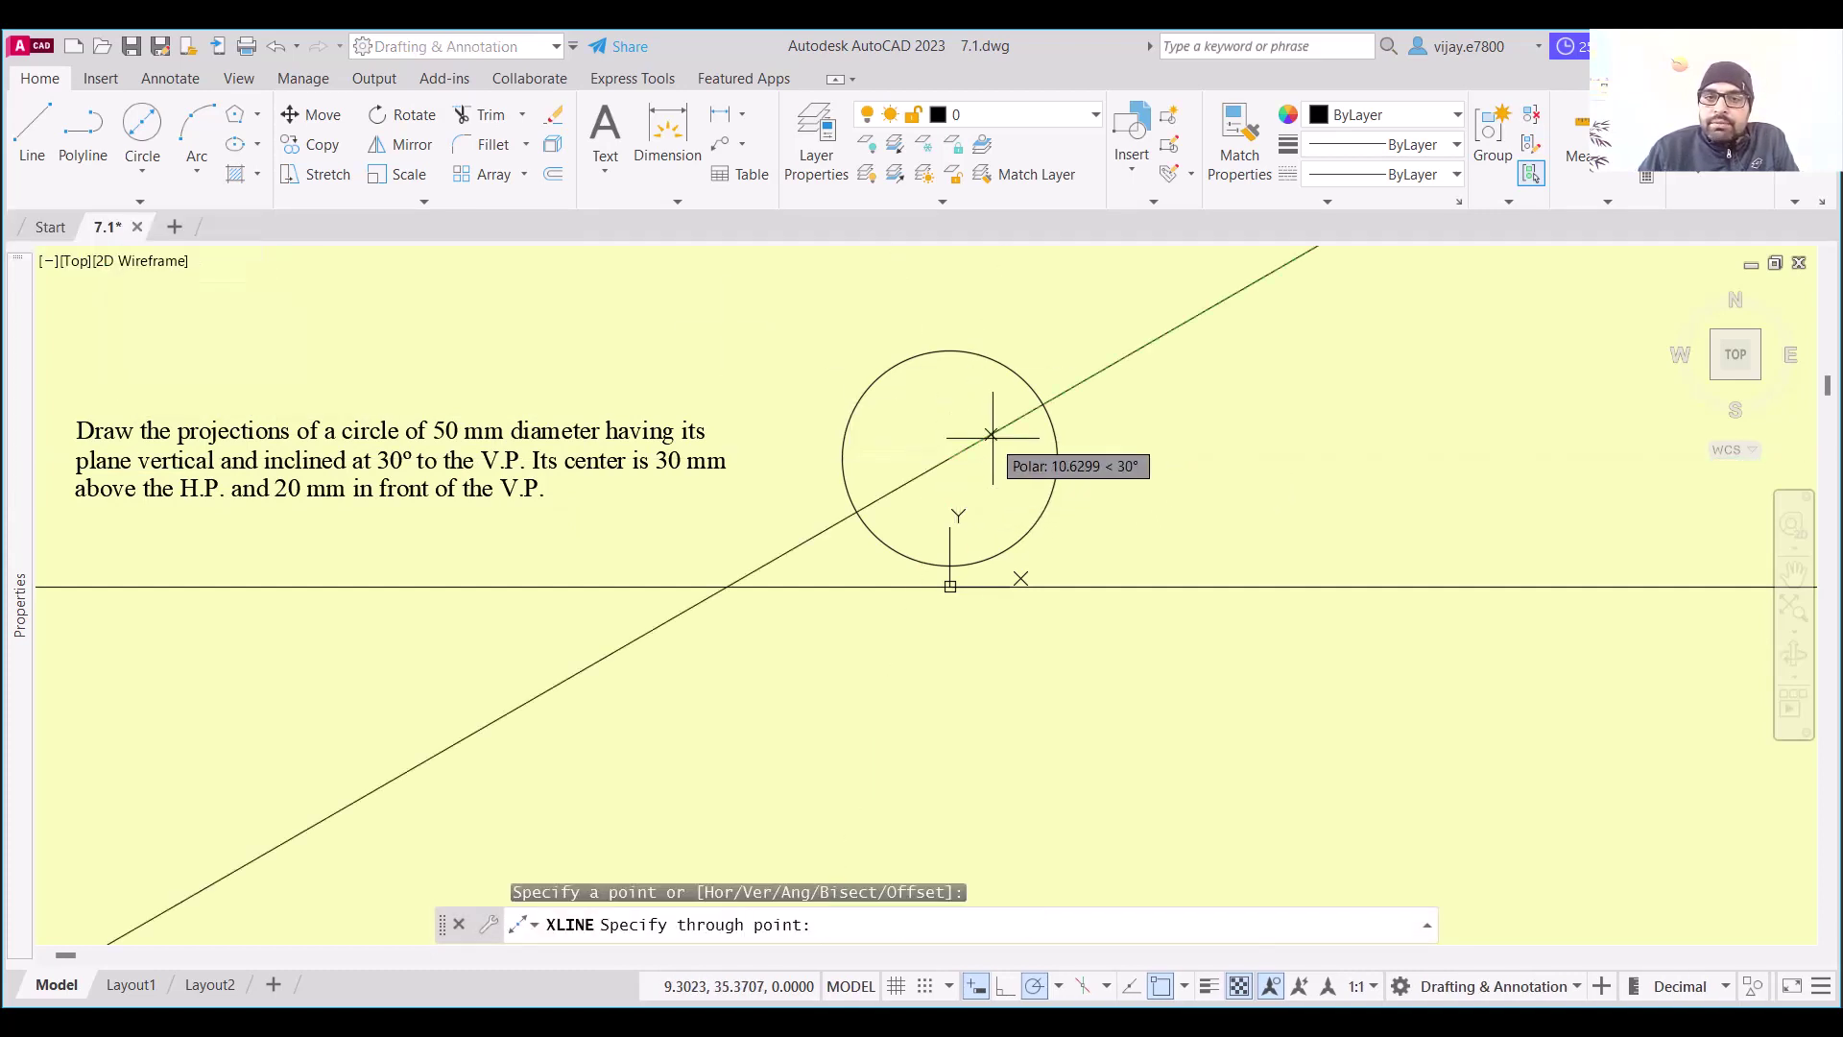
left_click(949, 365)
left_click(1134, 458)
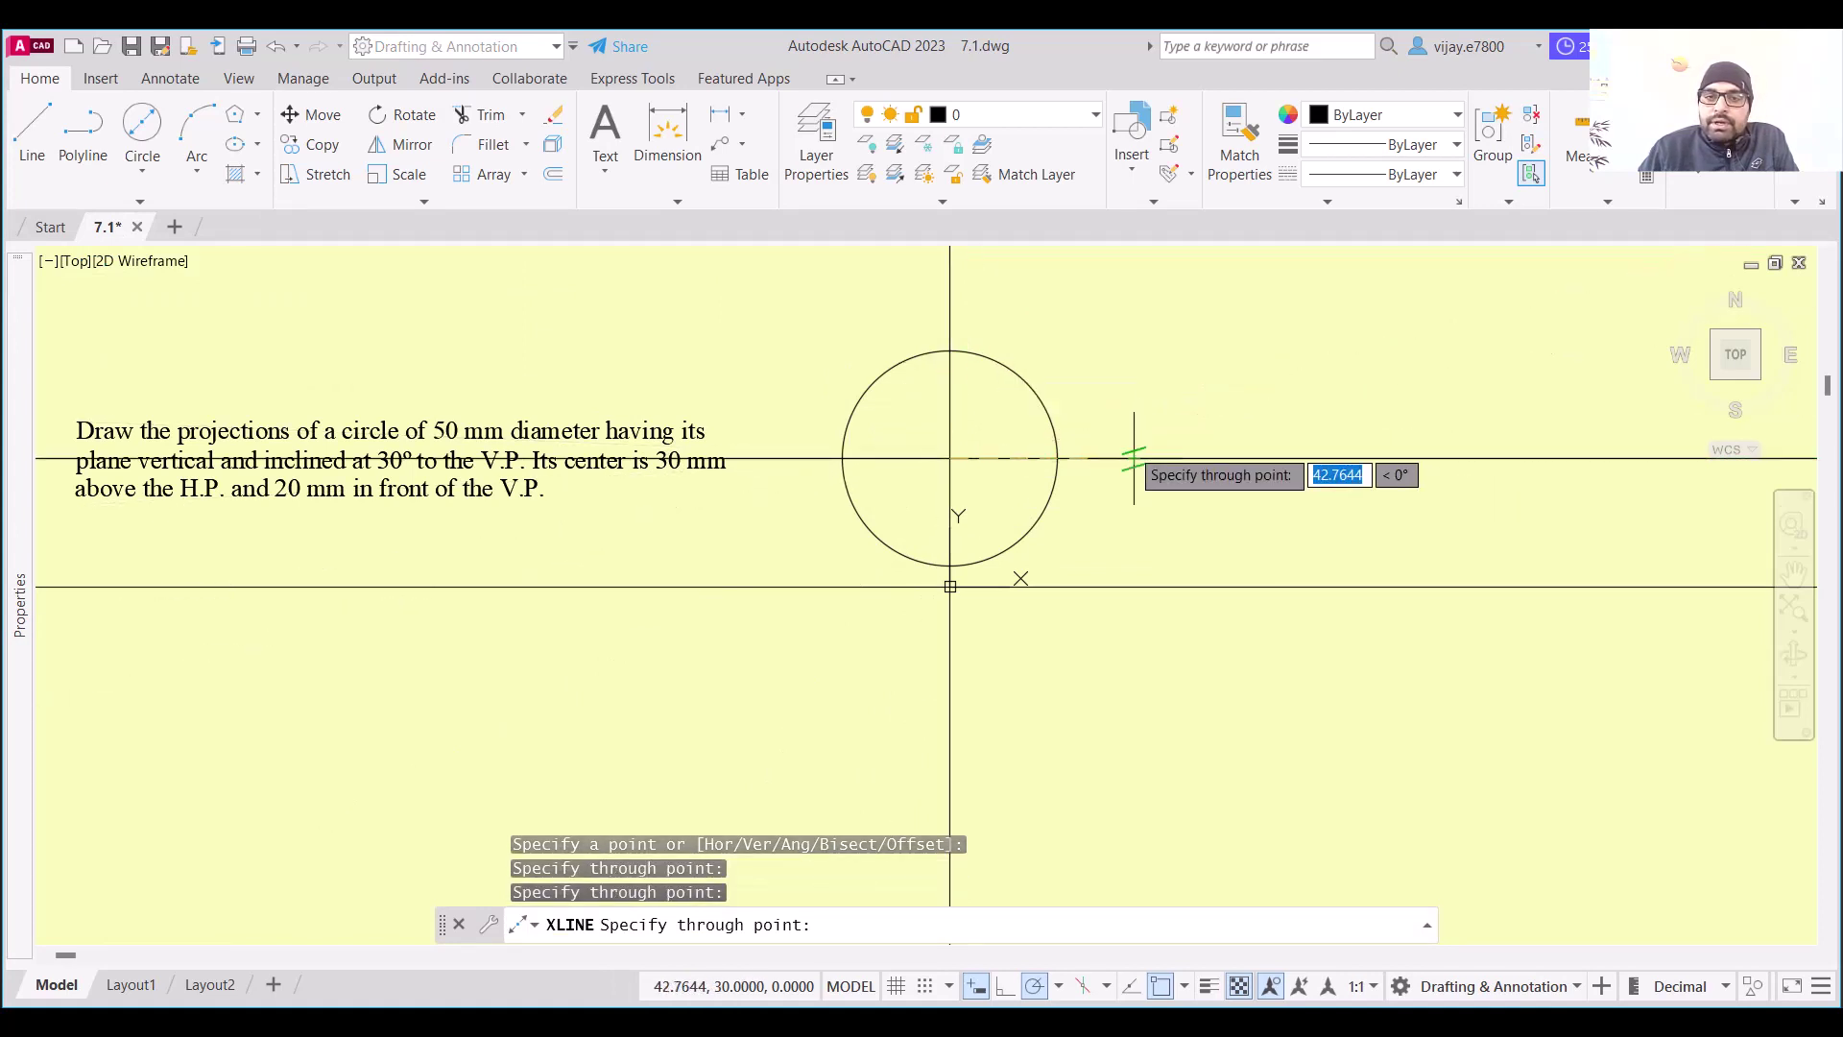
left_click(1062, 346)
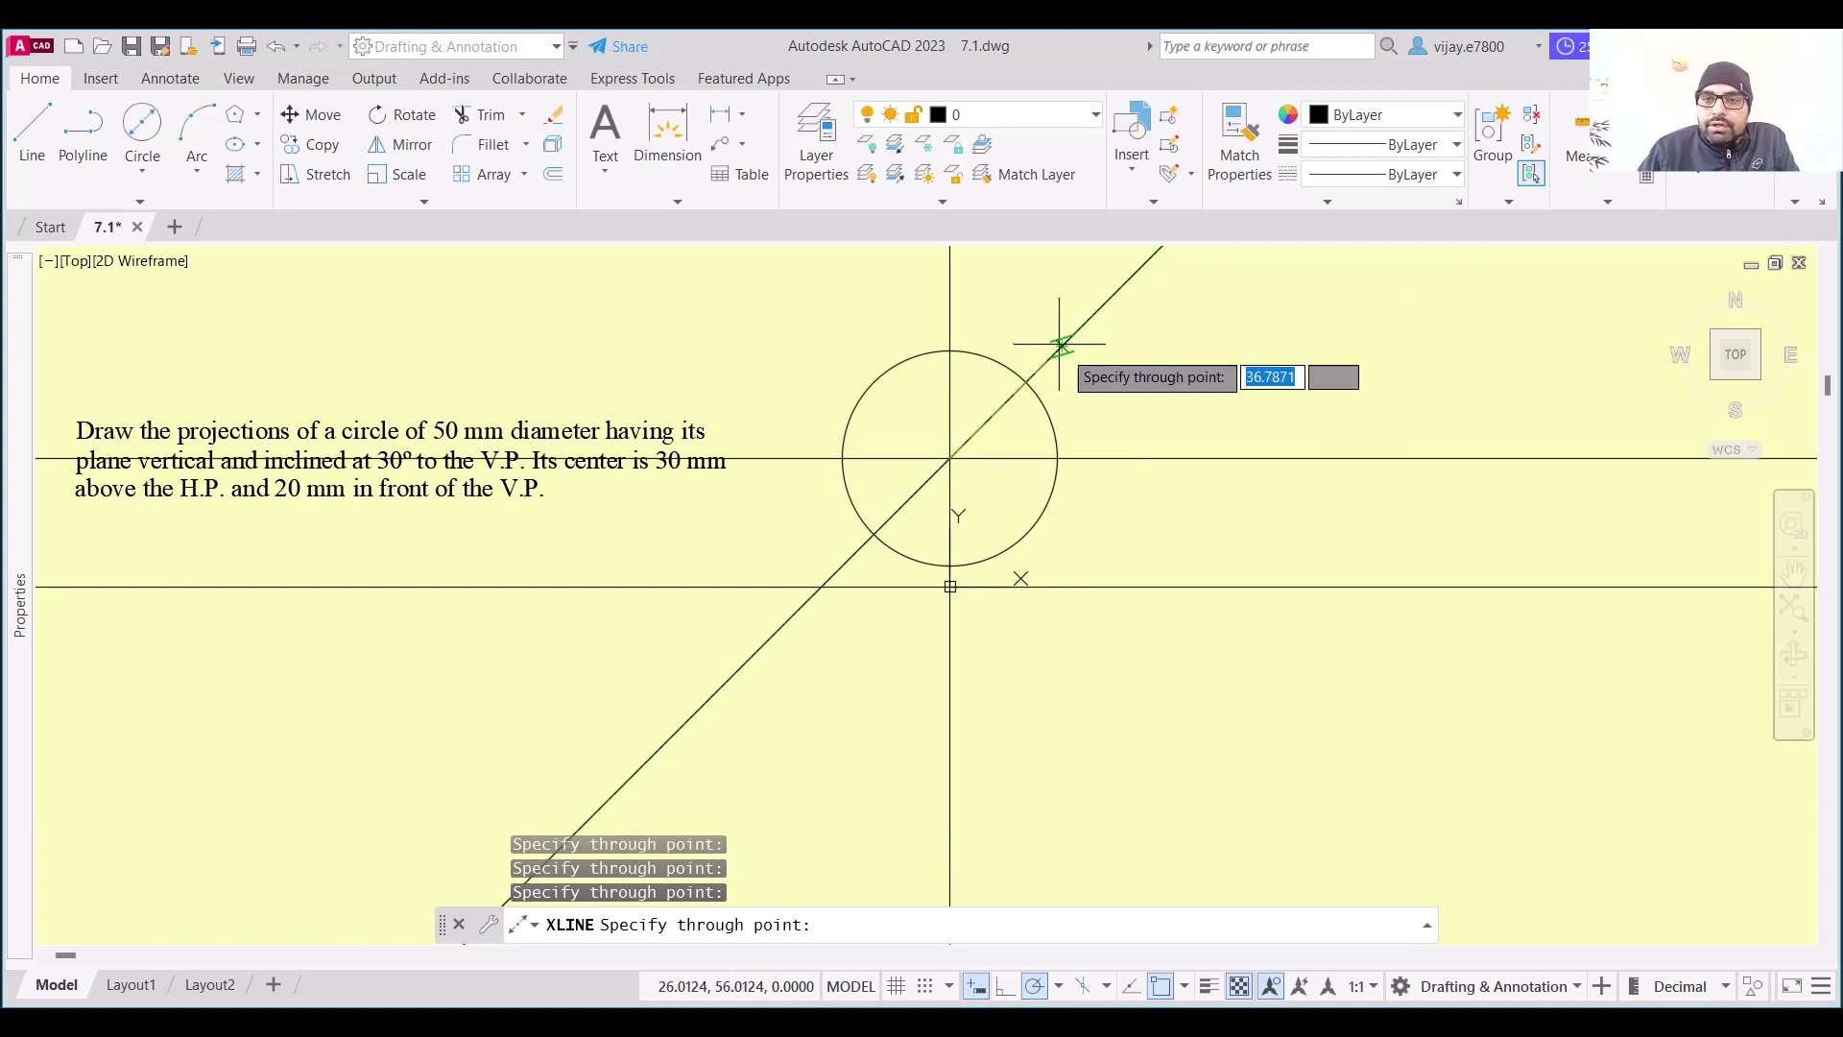
left_click(1078, 587)
key("Return")
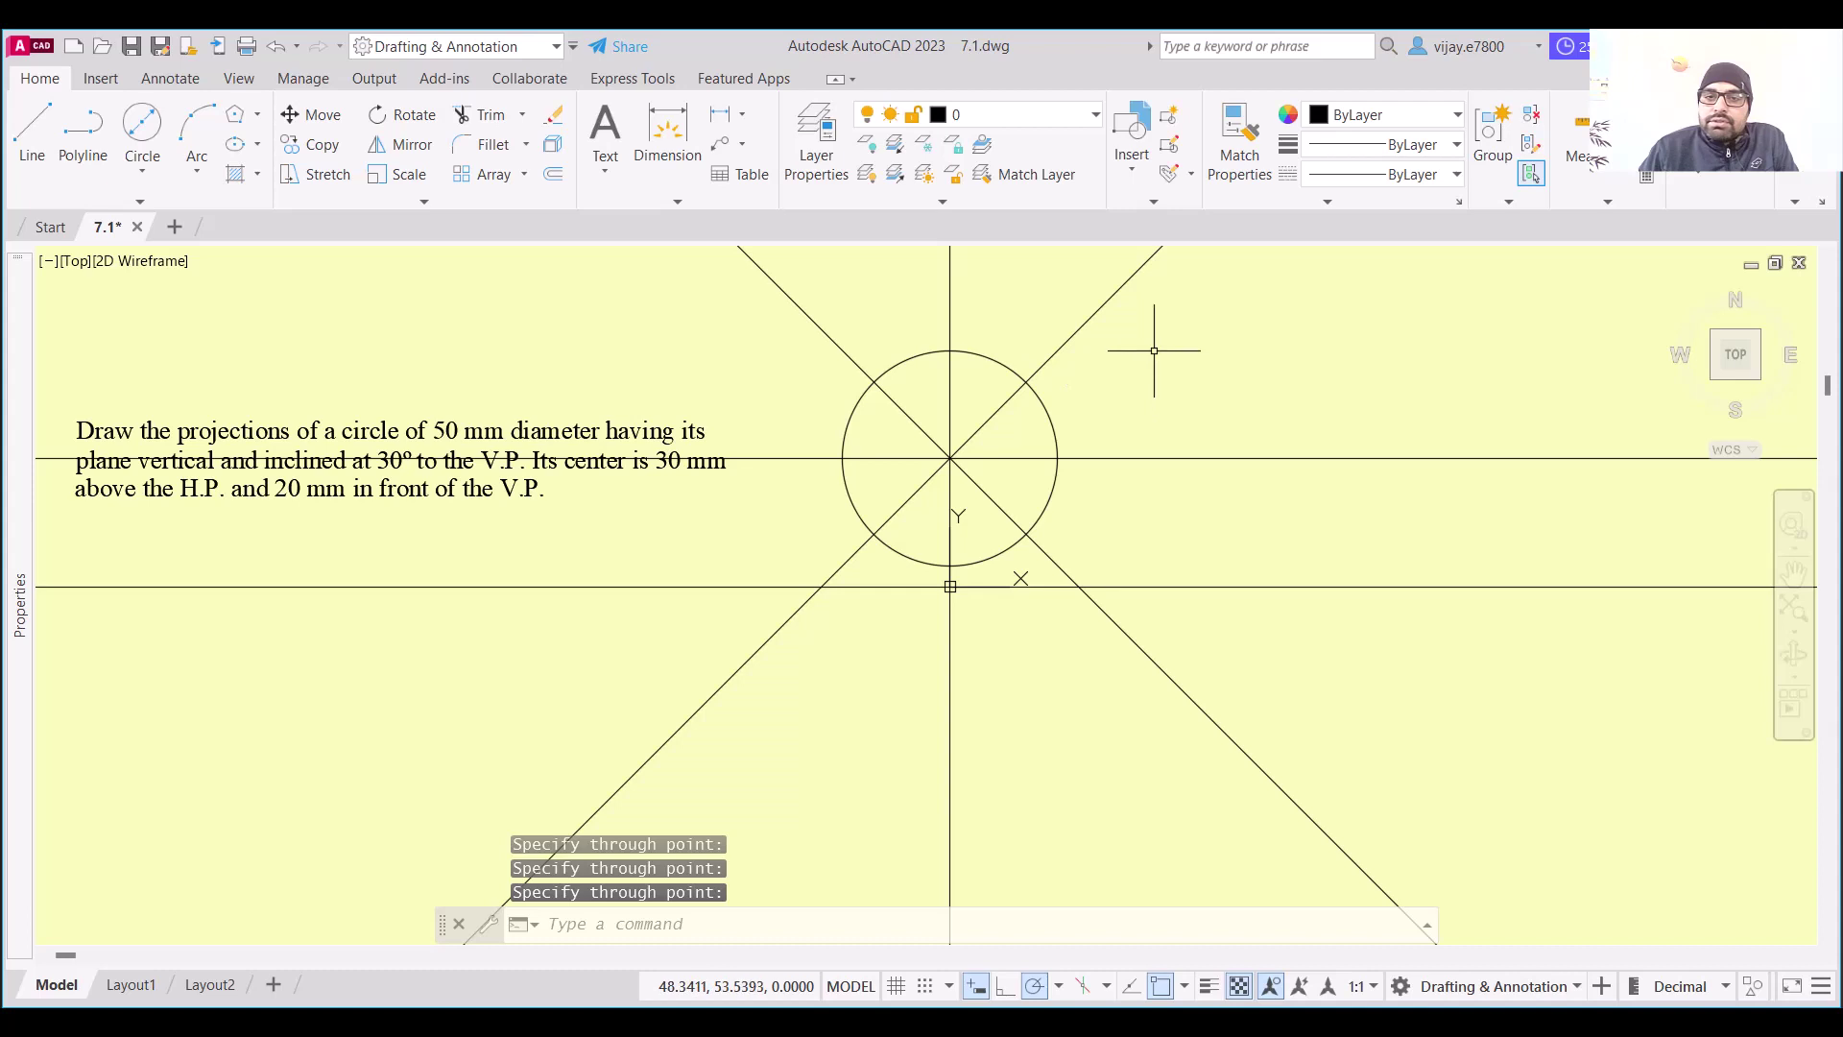
Trim the diagonals outside the circle, the vertical line above it and the horizontal line's stretch just left of it
left_click(459, 117)
mouse_move(1195, 344)
left_mouse_down()
mouse_move(913, 267)
mouse_move(761, 250)
mouse_move(790, 293)
left_mouse_up()
key("Return")
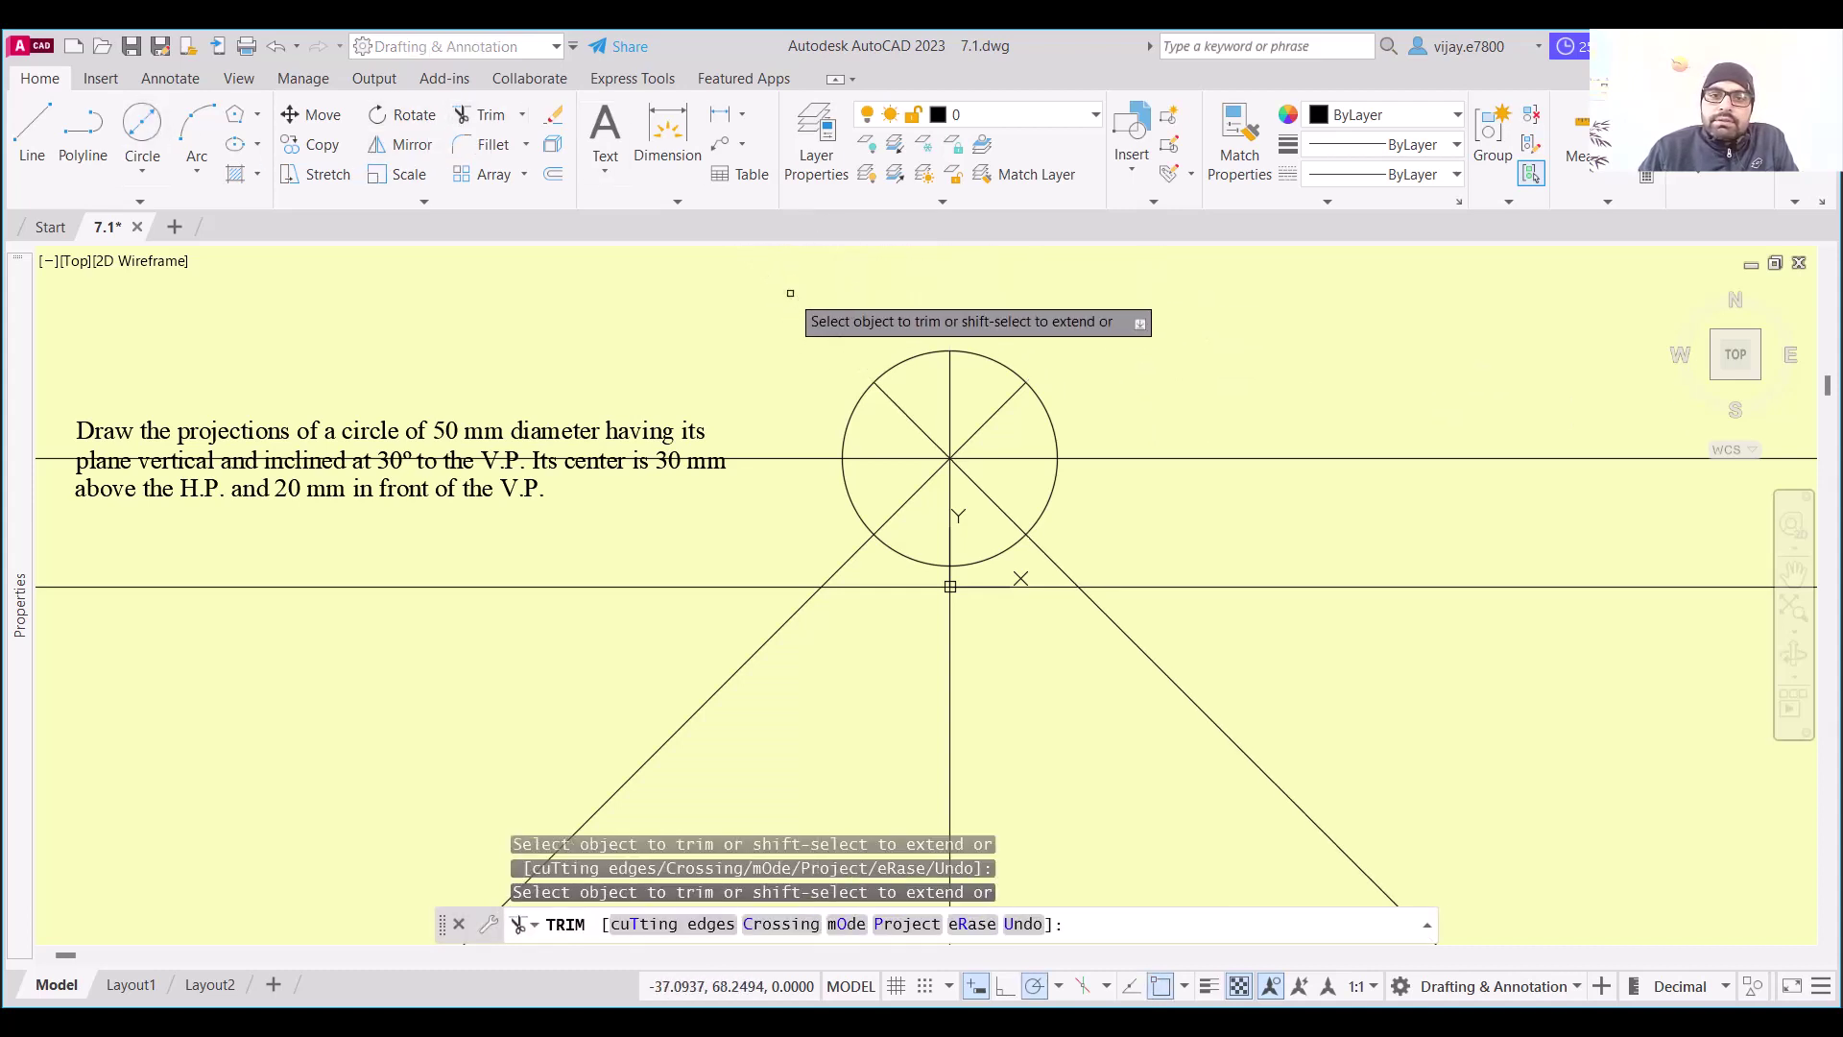
left_click(833, 573)
left_click(788, 614)
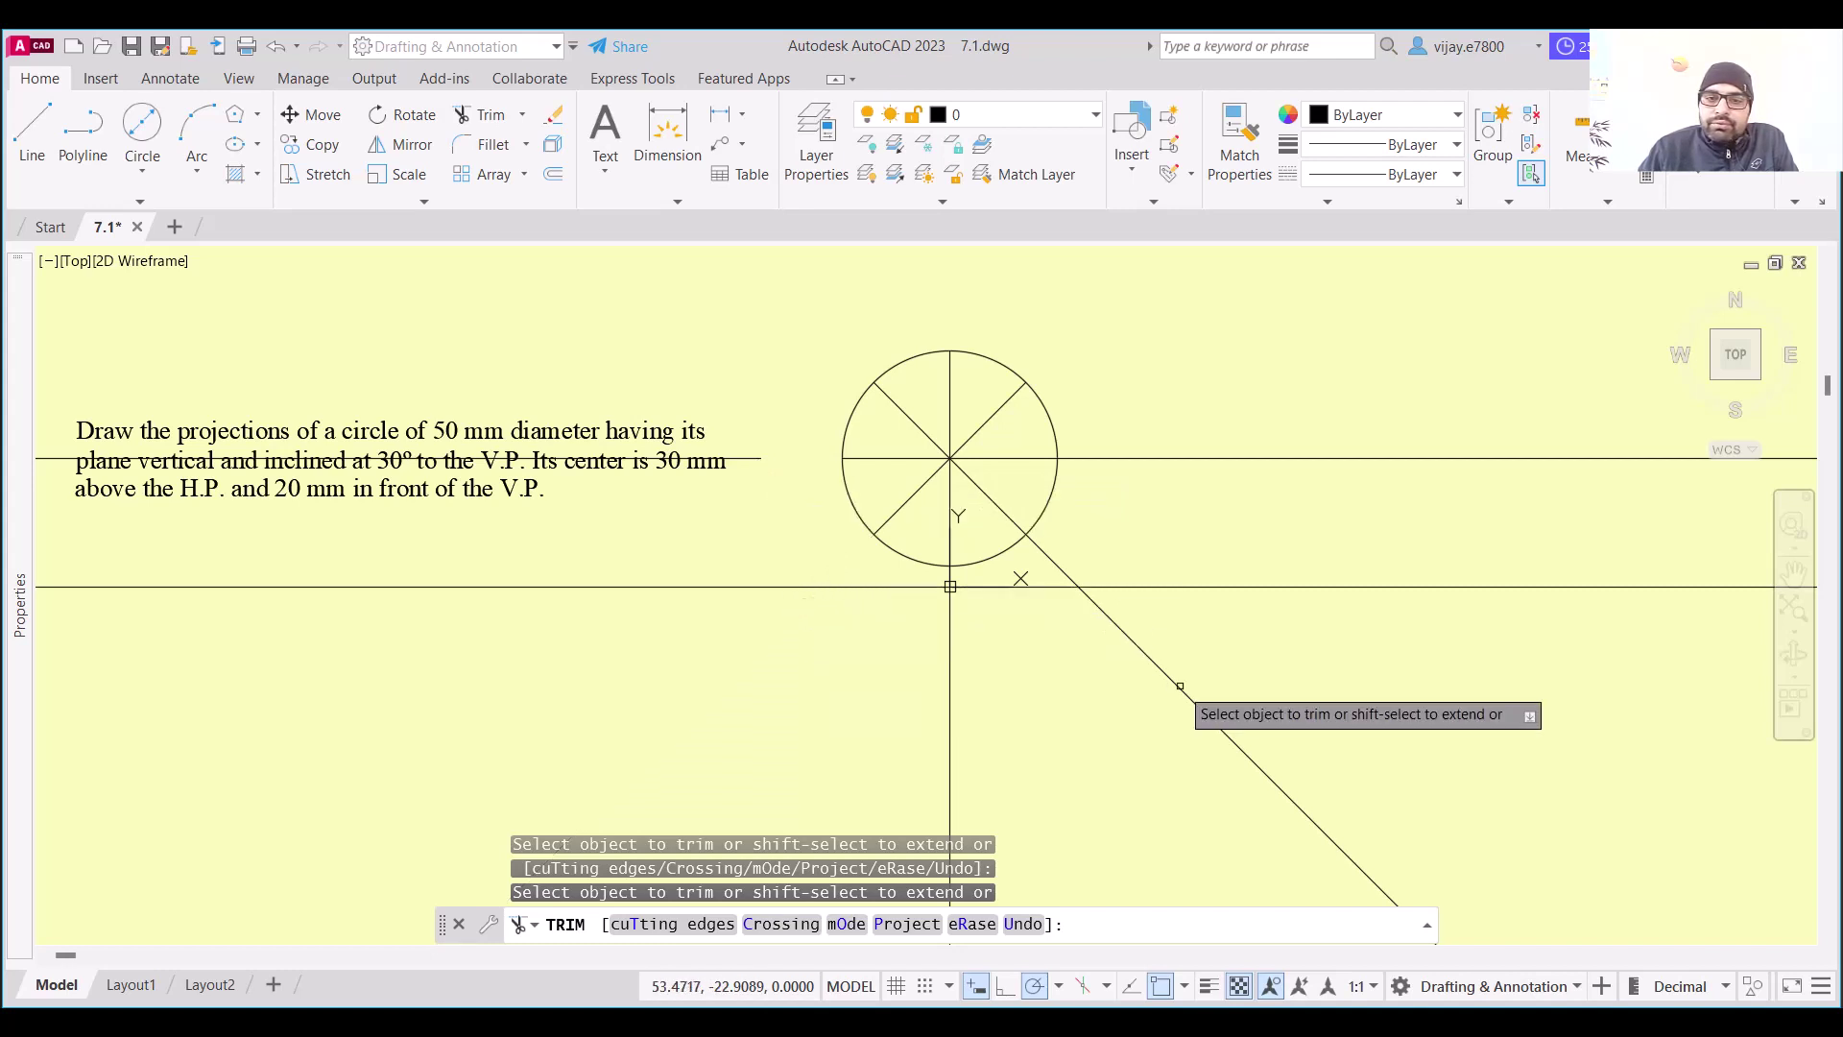
left_click(1179, 684)
left_click(1070, 576)
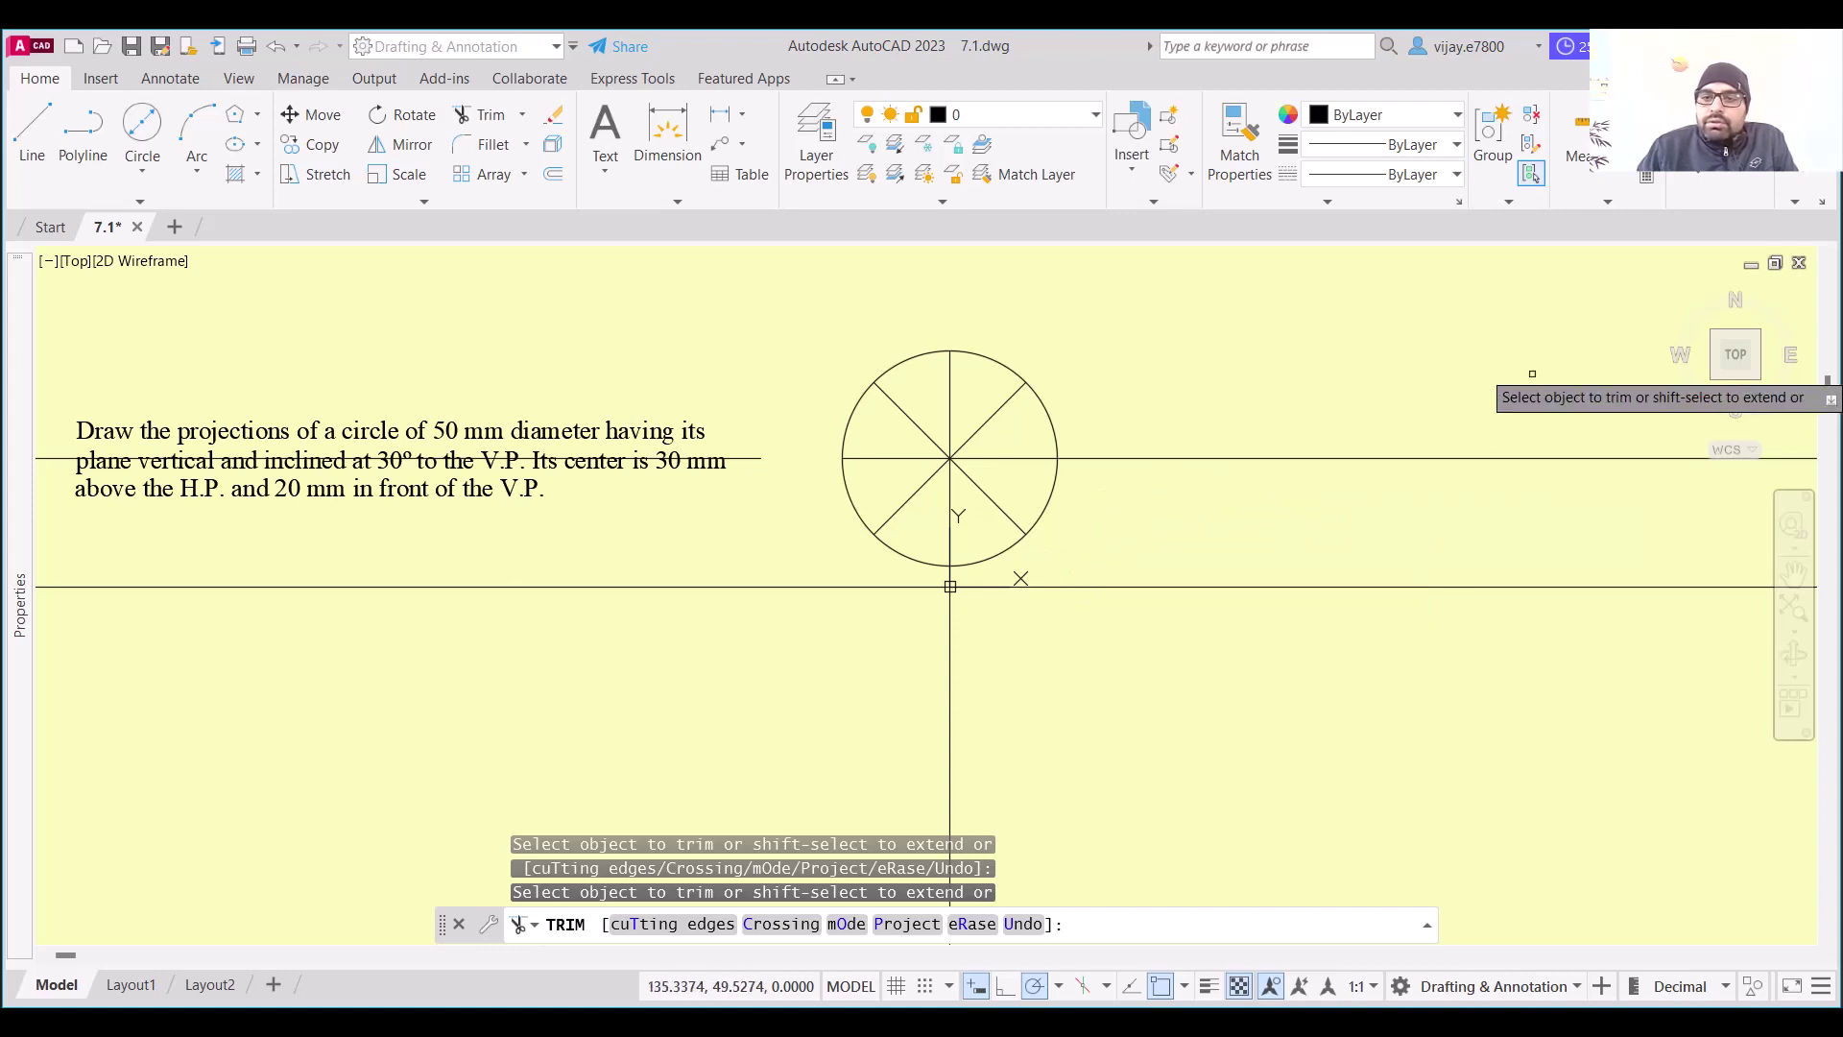
right_click(1247, 337)
left_click(1271, 354)
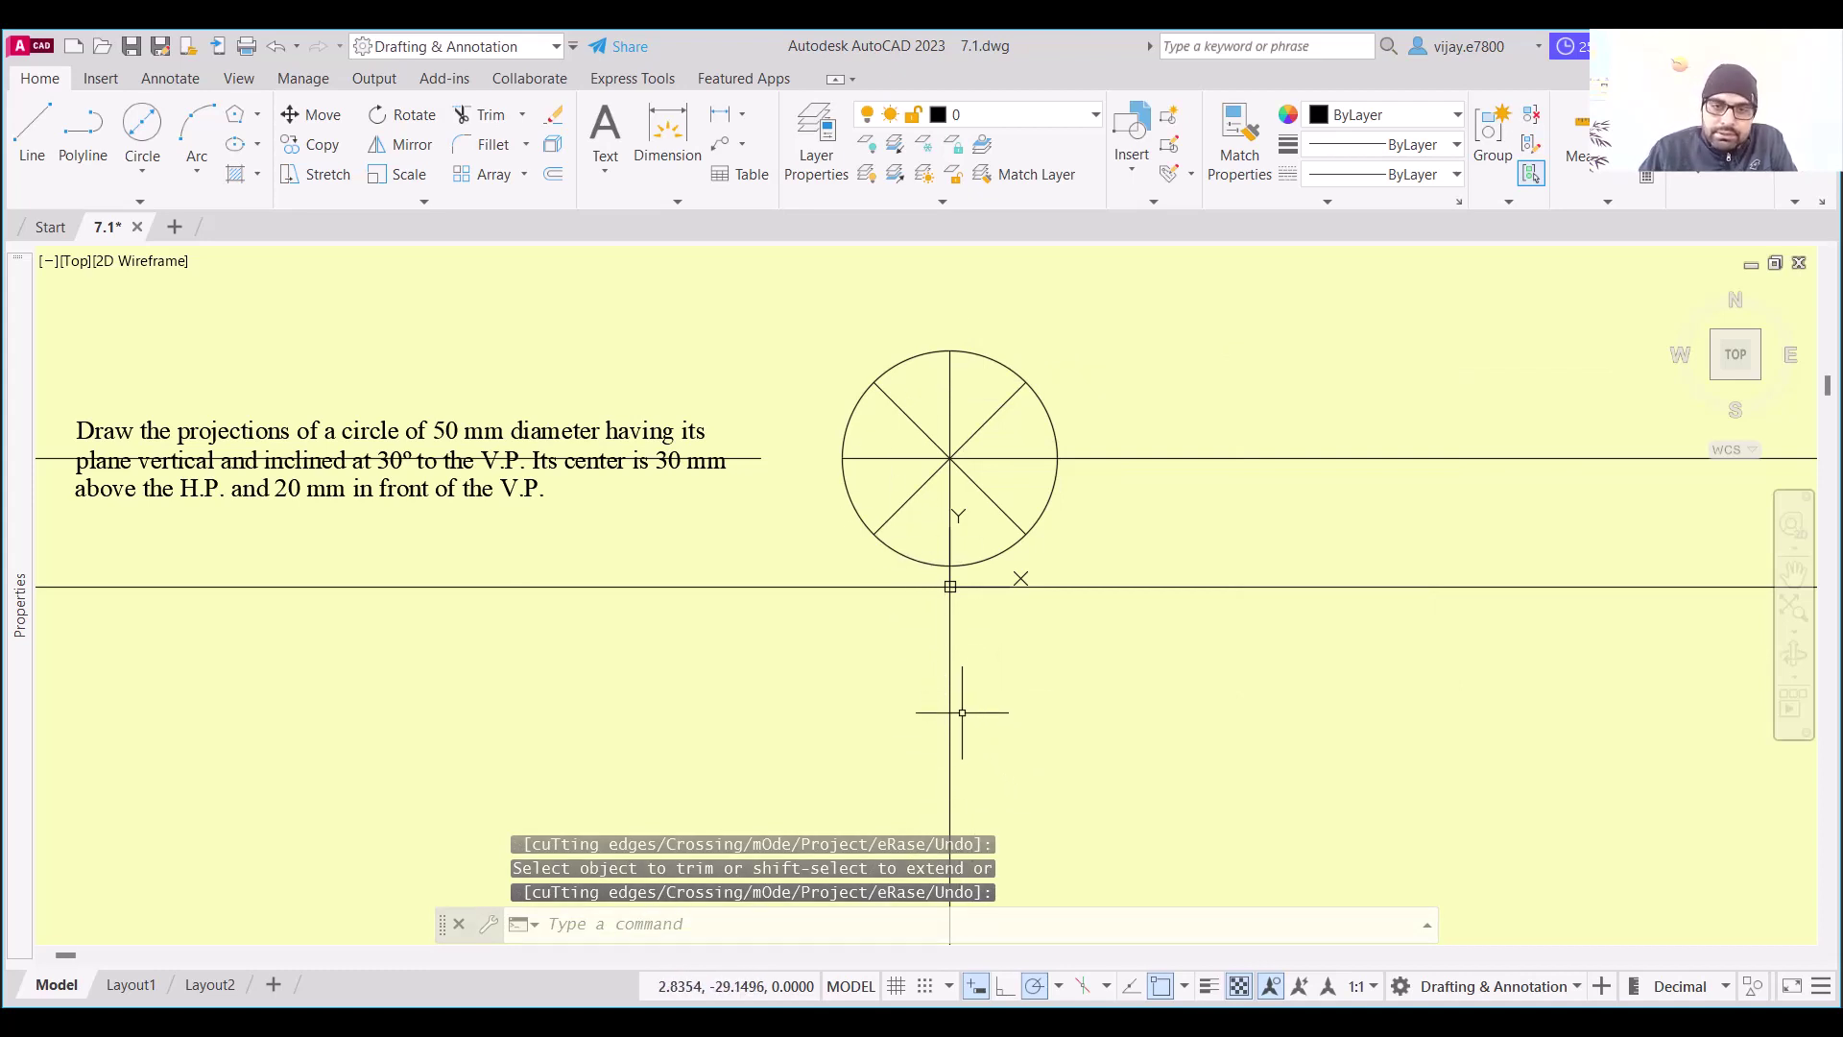
Draw a ray vertically downward from the circle's left quadrant point
left_click(96, 205)
left_click(112, 226)
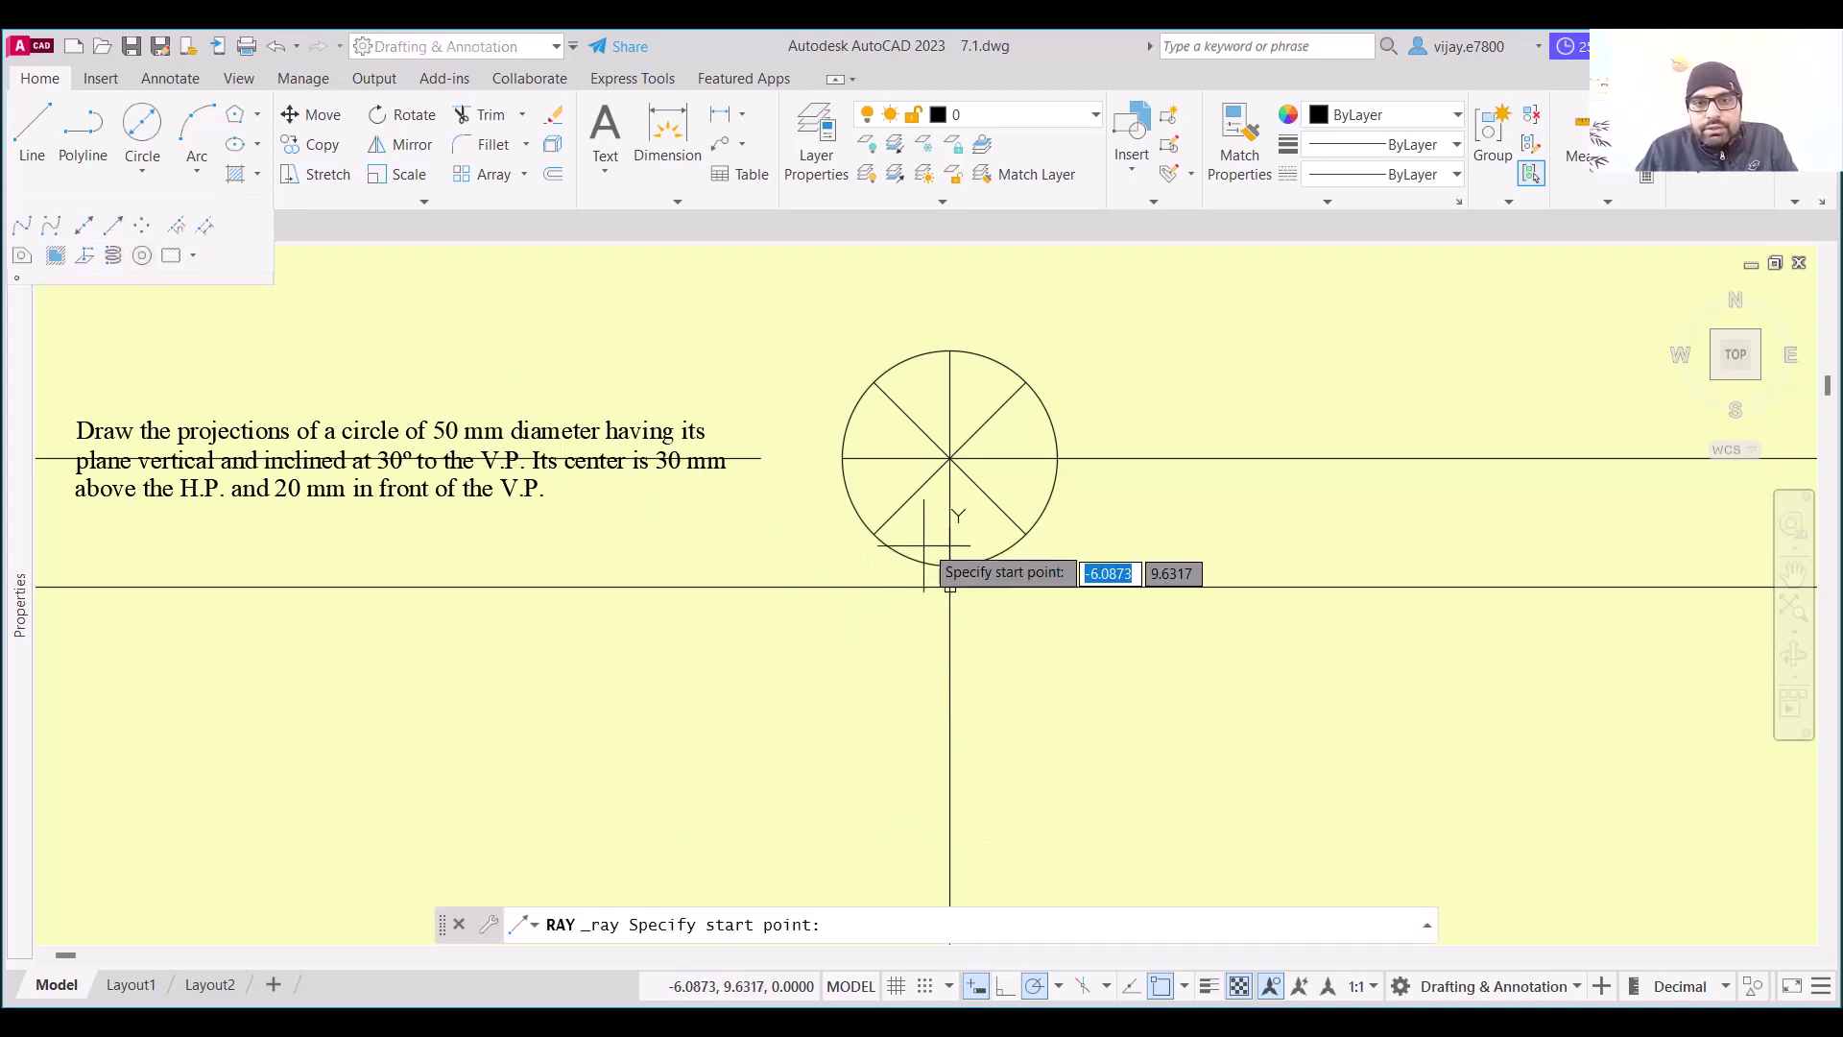
left_click(843, 457)
left_click(842, 518)
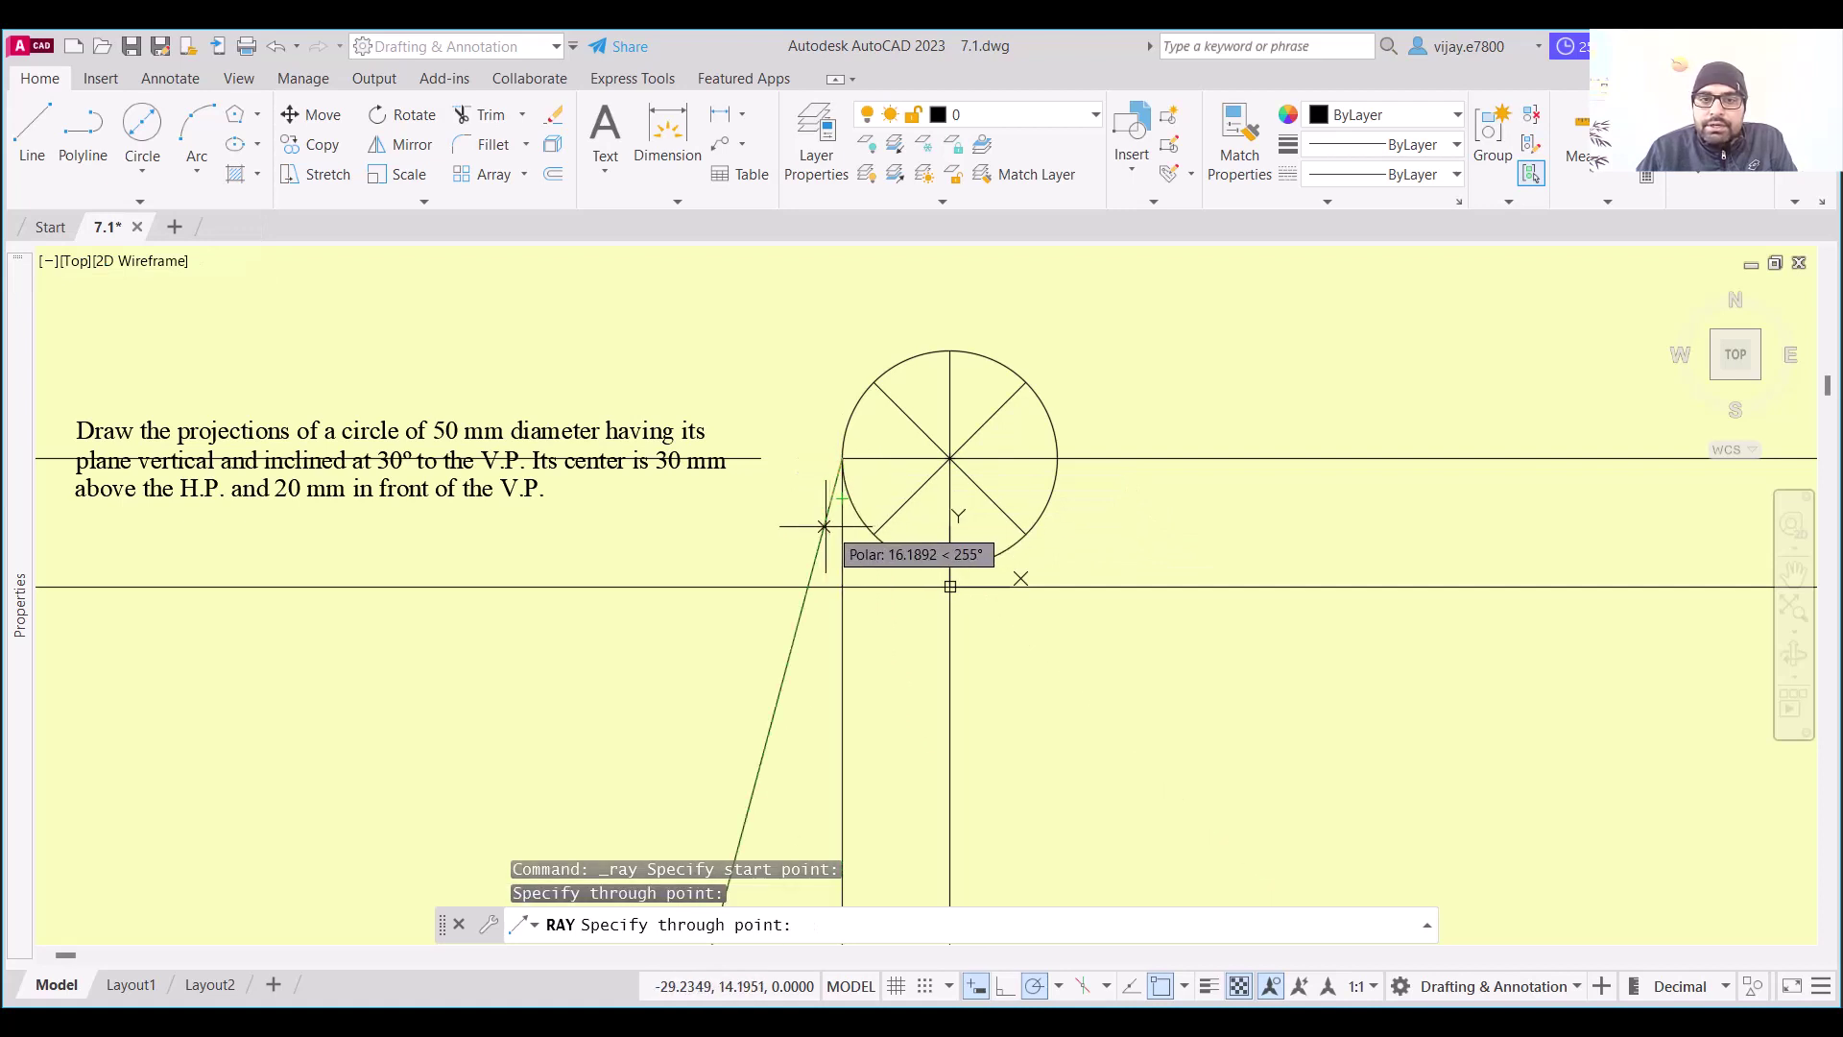
key("Escape")
right_click(835, 362)
key("Escape")
Draw two rays from the circle's upper-left division point, one vertically downward and one horizontally to the right
key("Return")
left_click(874, 382)
left_click(874, 518)
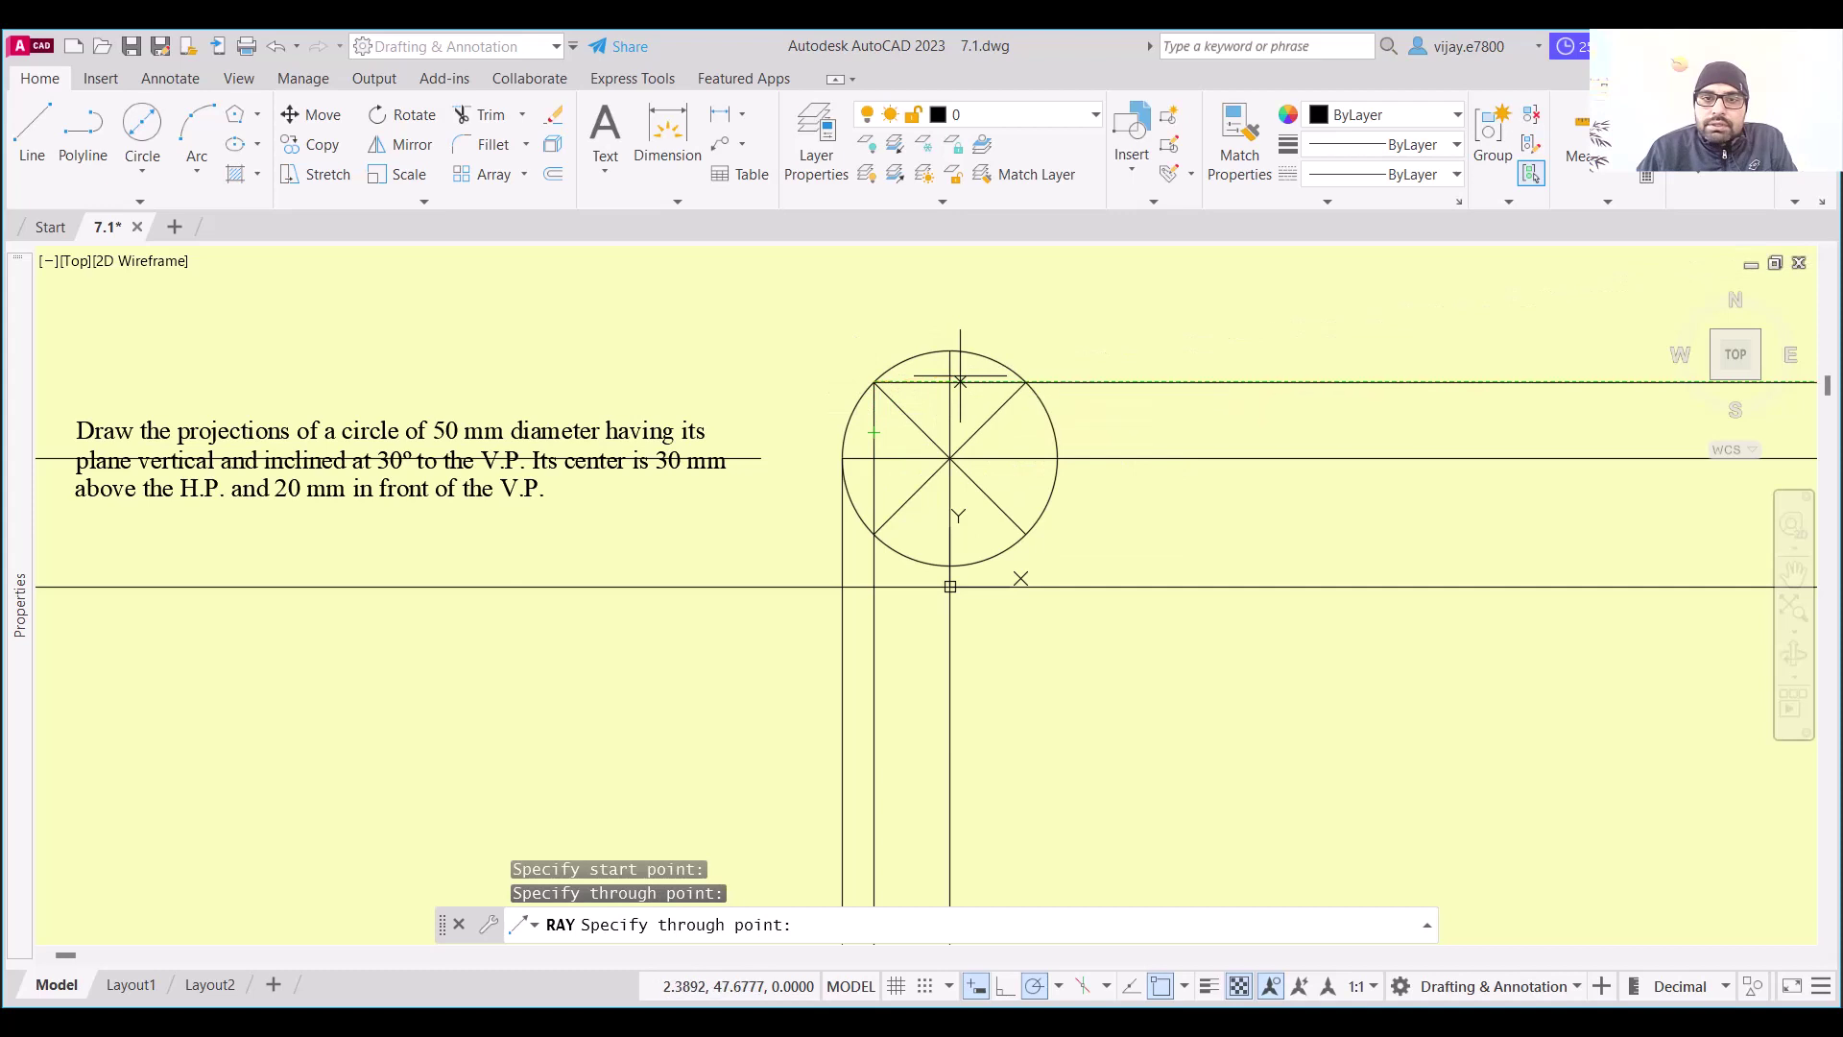
left_click(960, 381)
key("Escape")
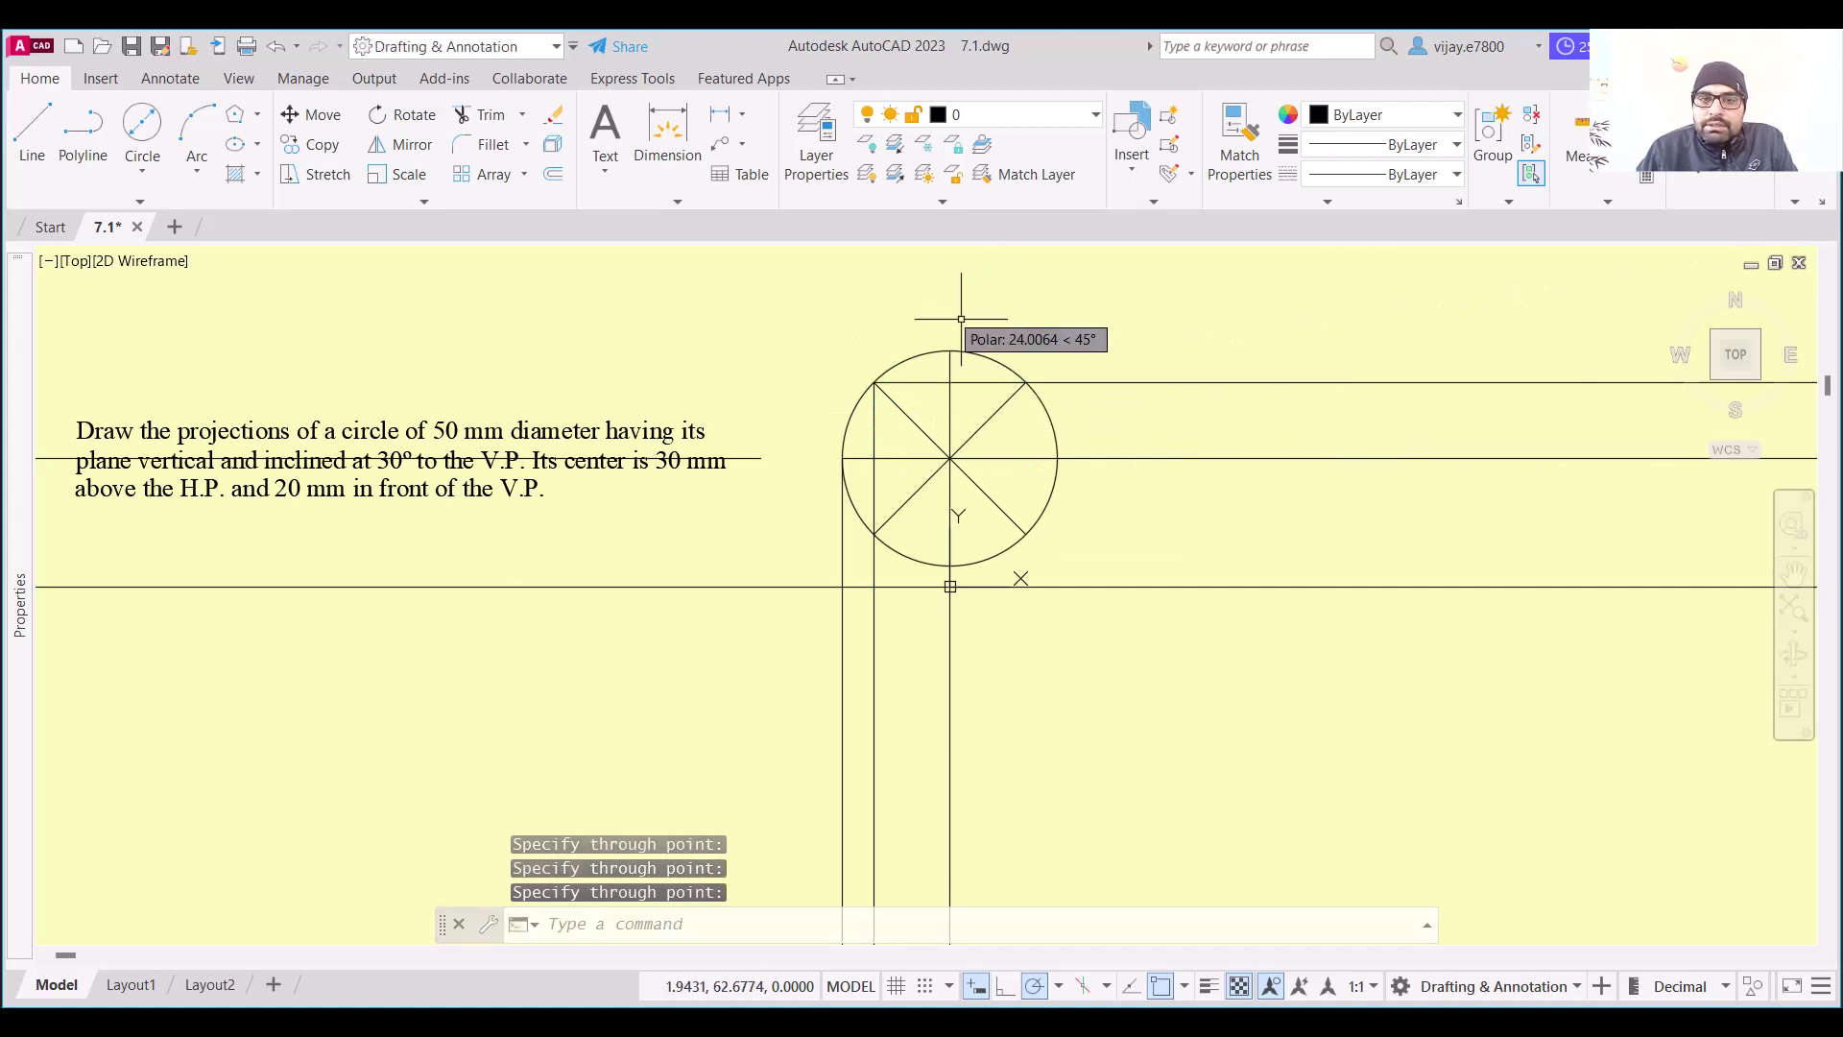
Draw horizontal rays to the right from the circle's top quadrant and its lower-left division point
right_click(963, 342)
left_click(988, 353)
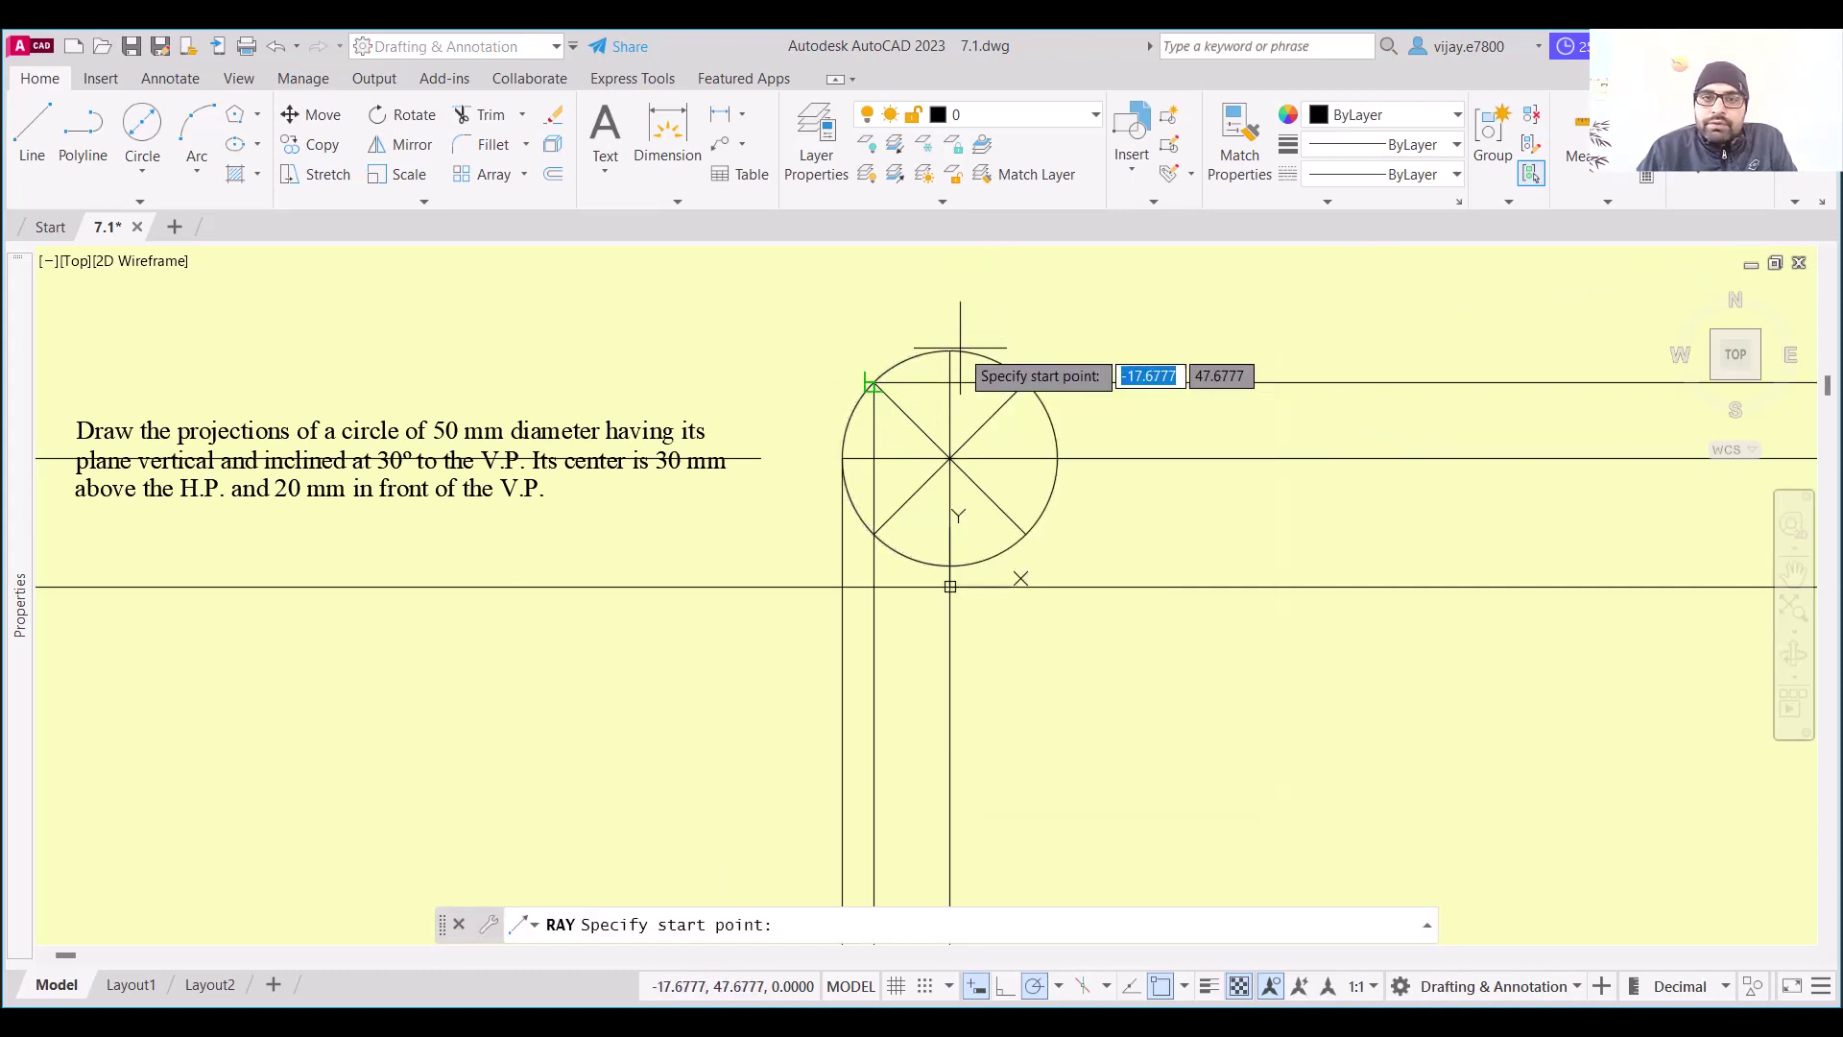
left_click(950, 350)
left_click(1028, 351)
key("Escape")
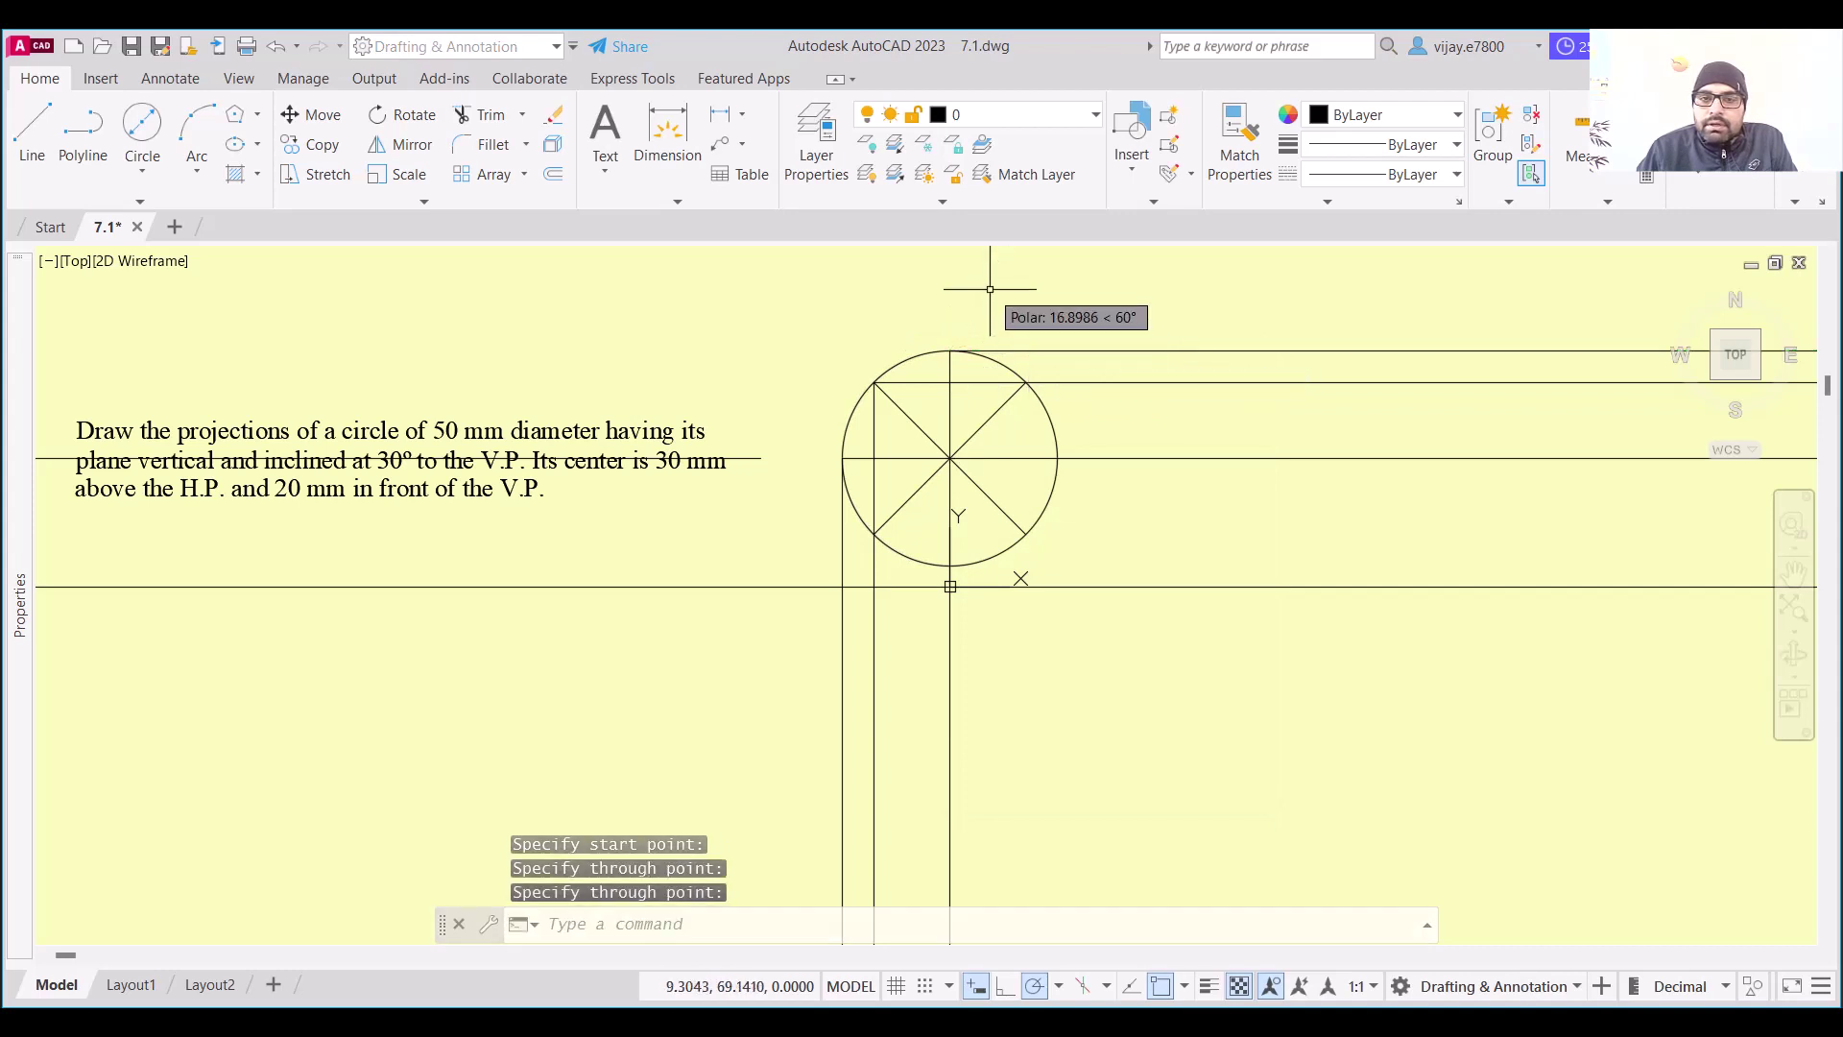
left_click(1183, 438)
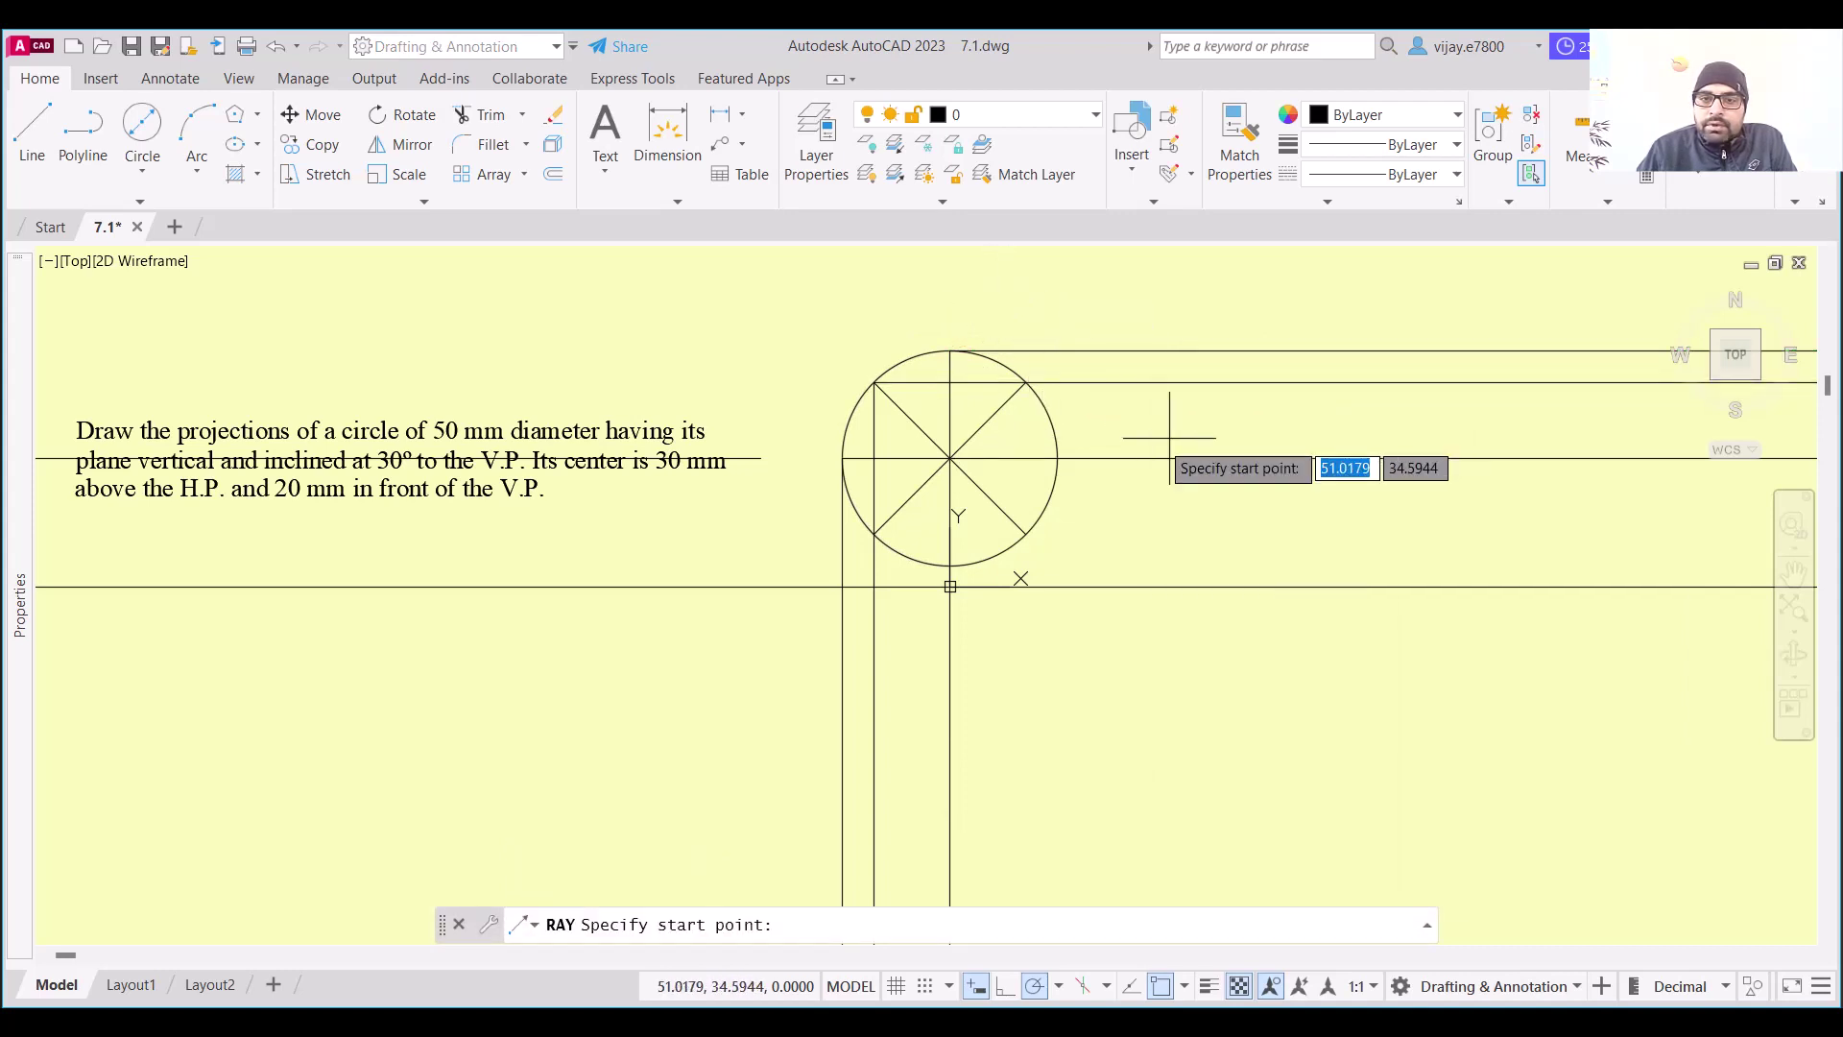
left_click(873, 534)
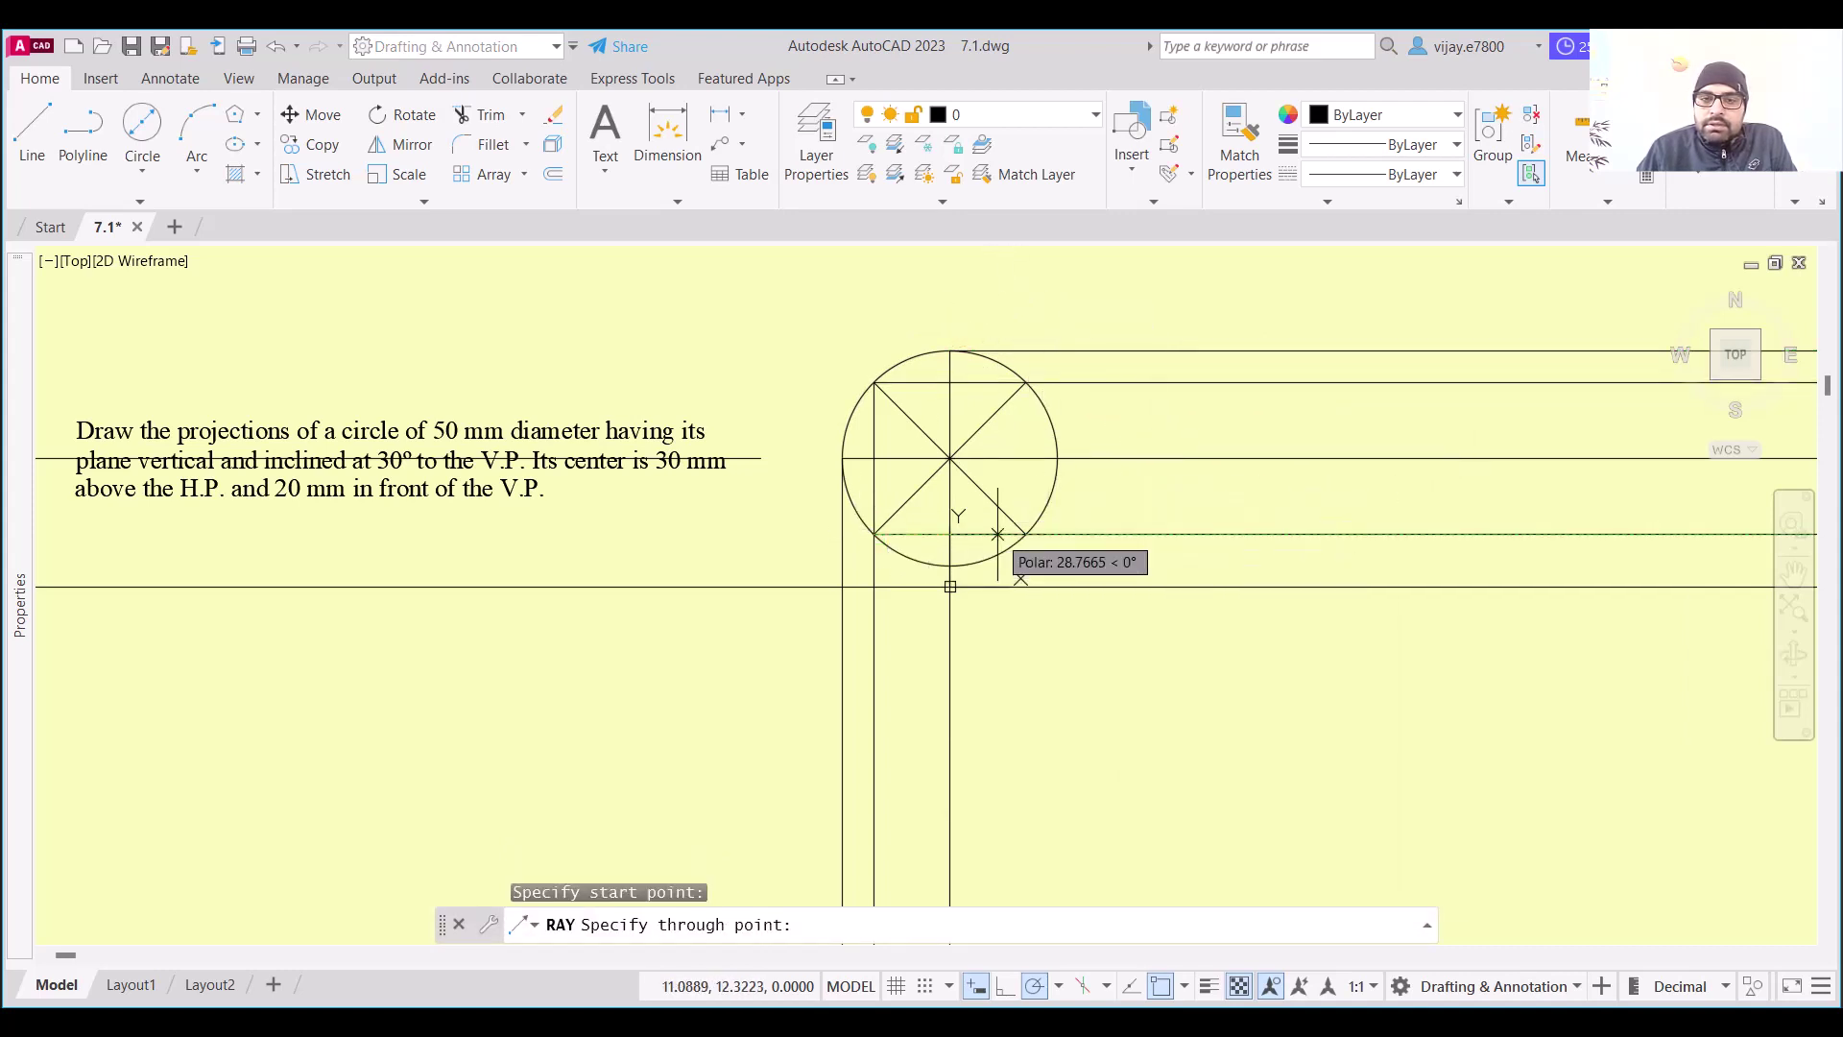
left_click(1262, 534)
key("Return")
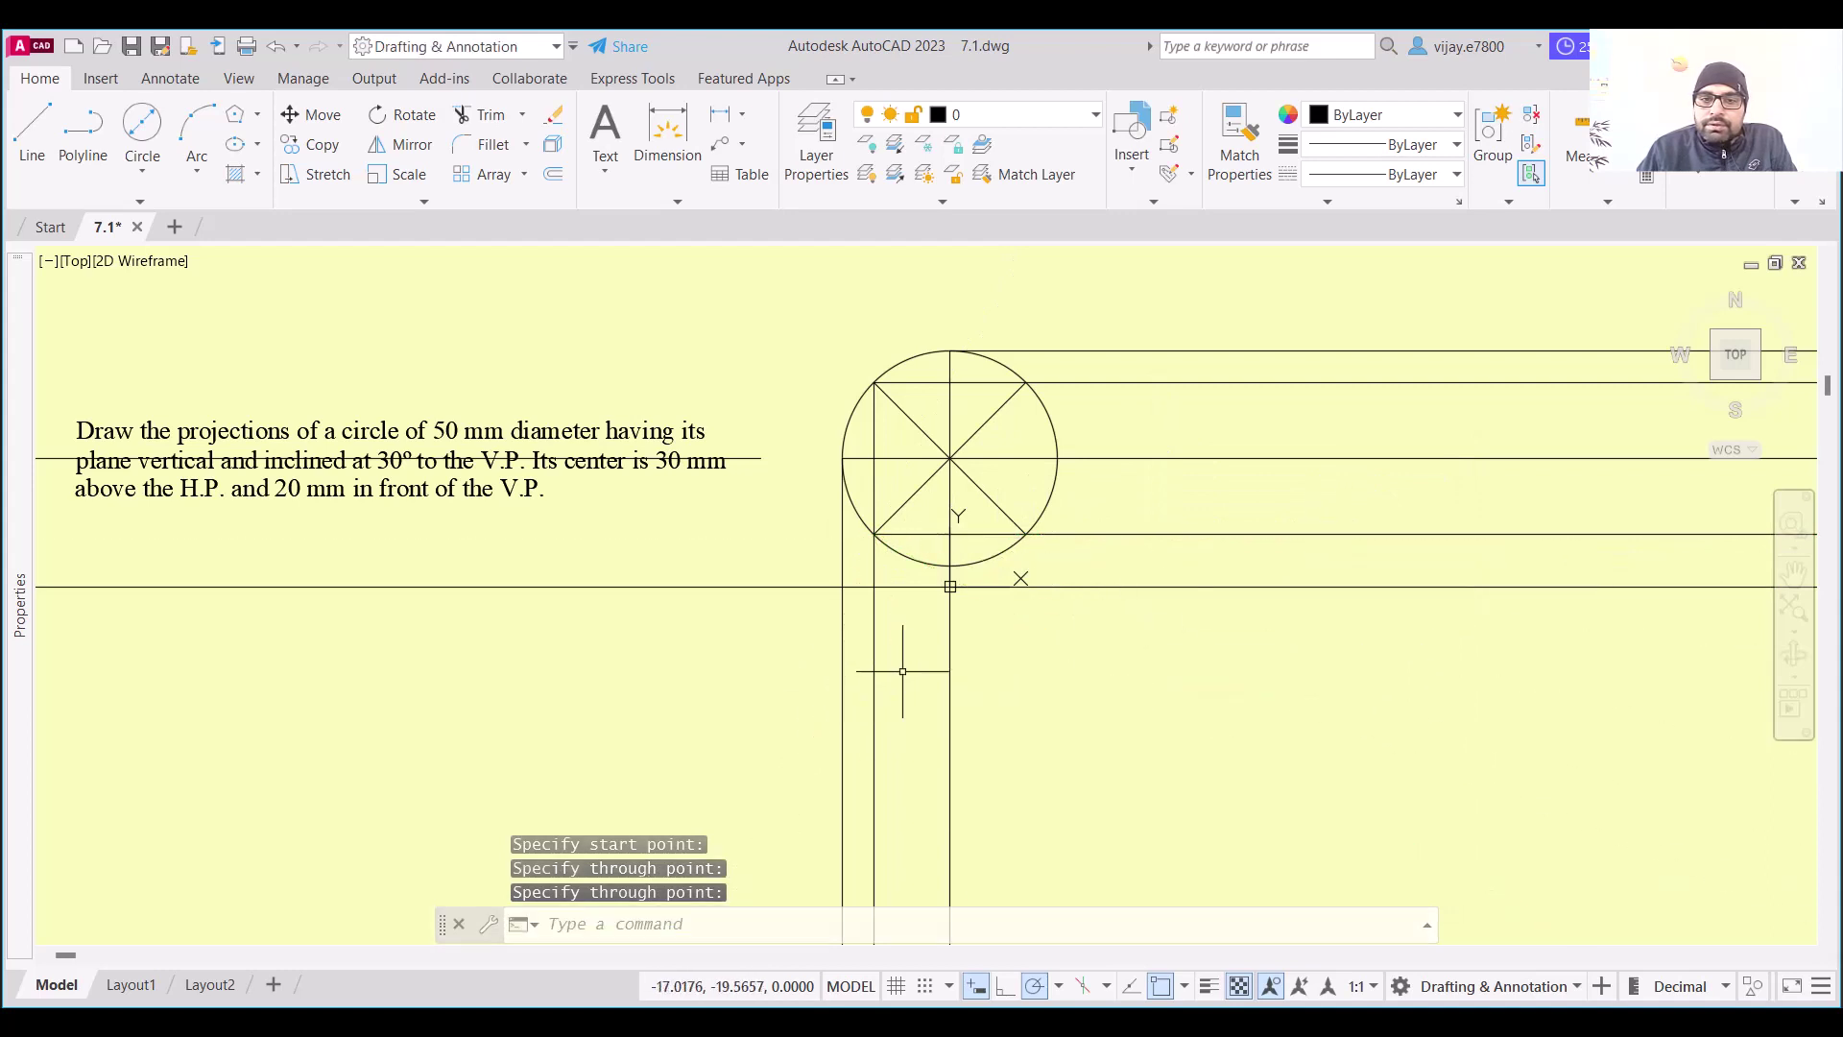
Draw rays vertically downward from the circle's upper-right division point and its right quadrant
right_click(1172, 691)
left_click(1265, 260)
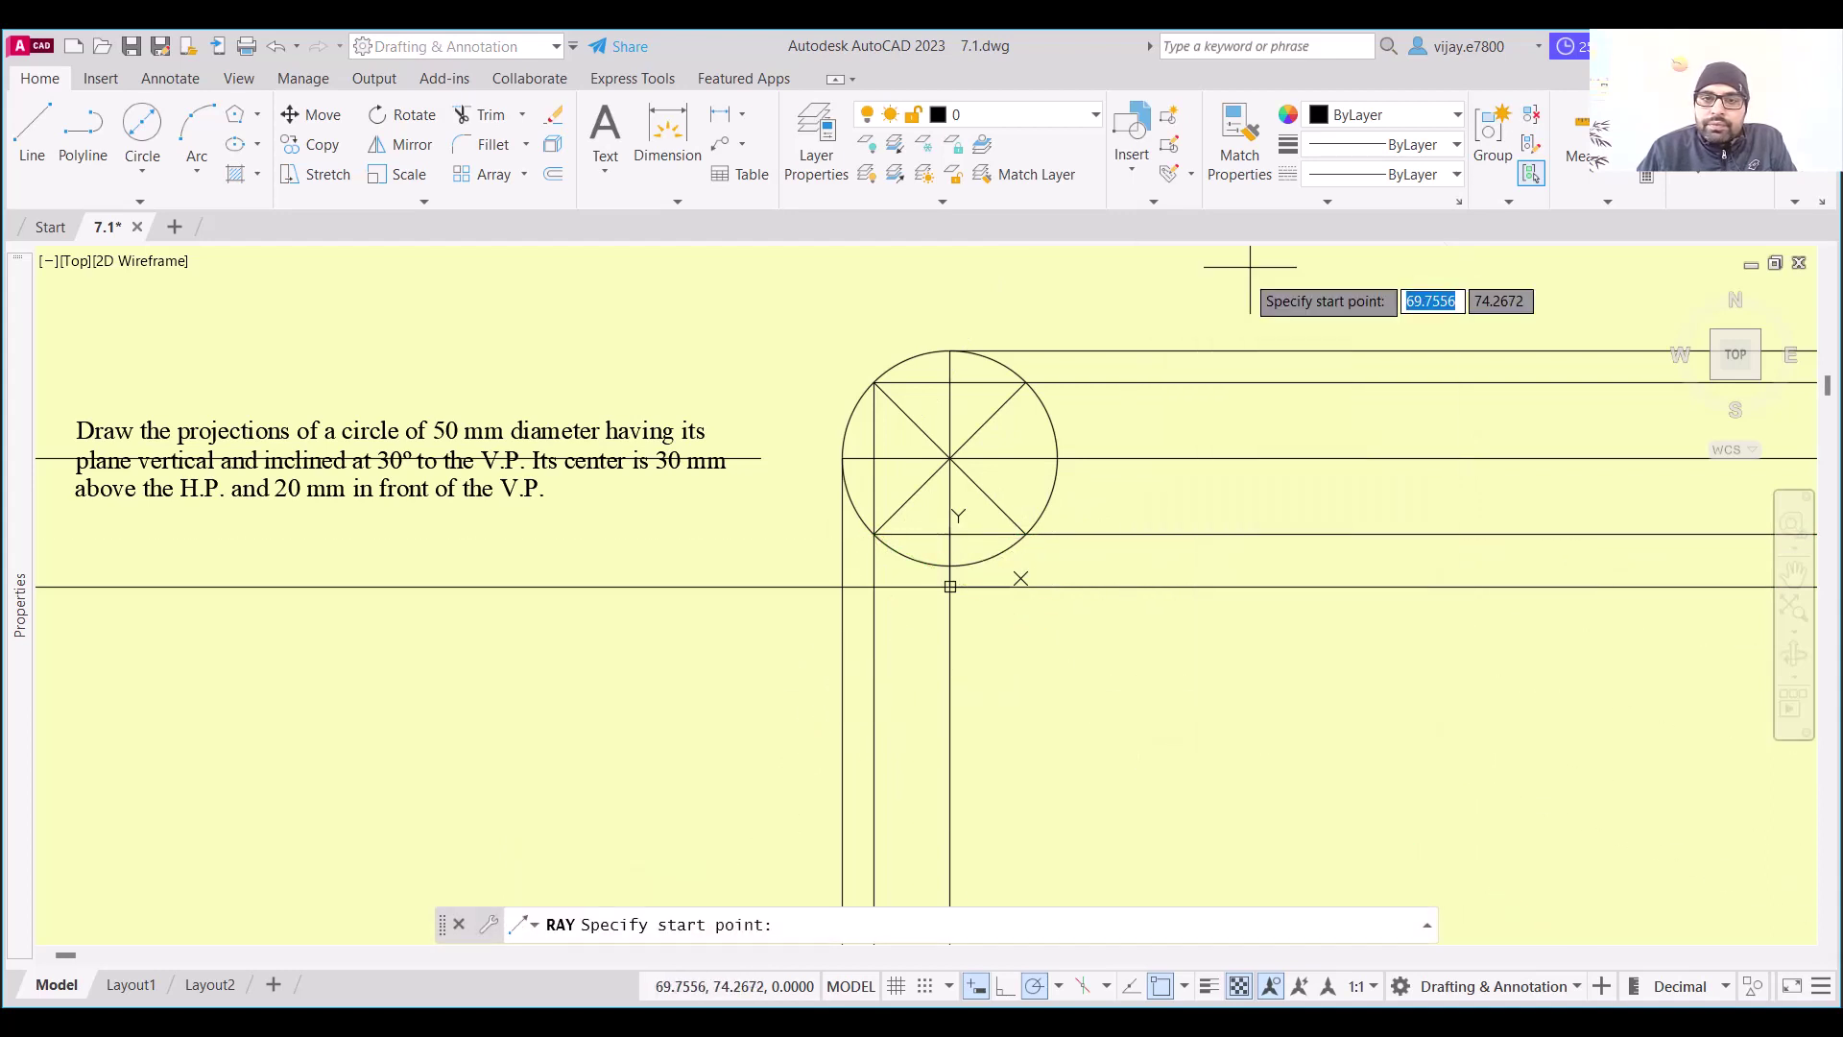
left_click(1025, 382)
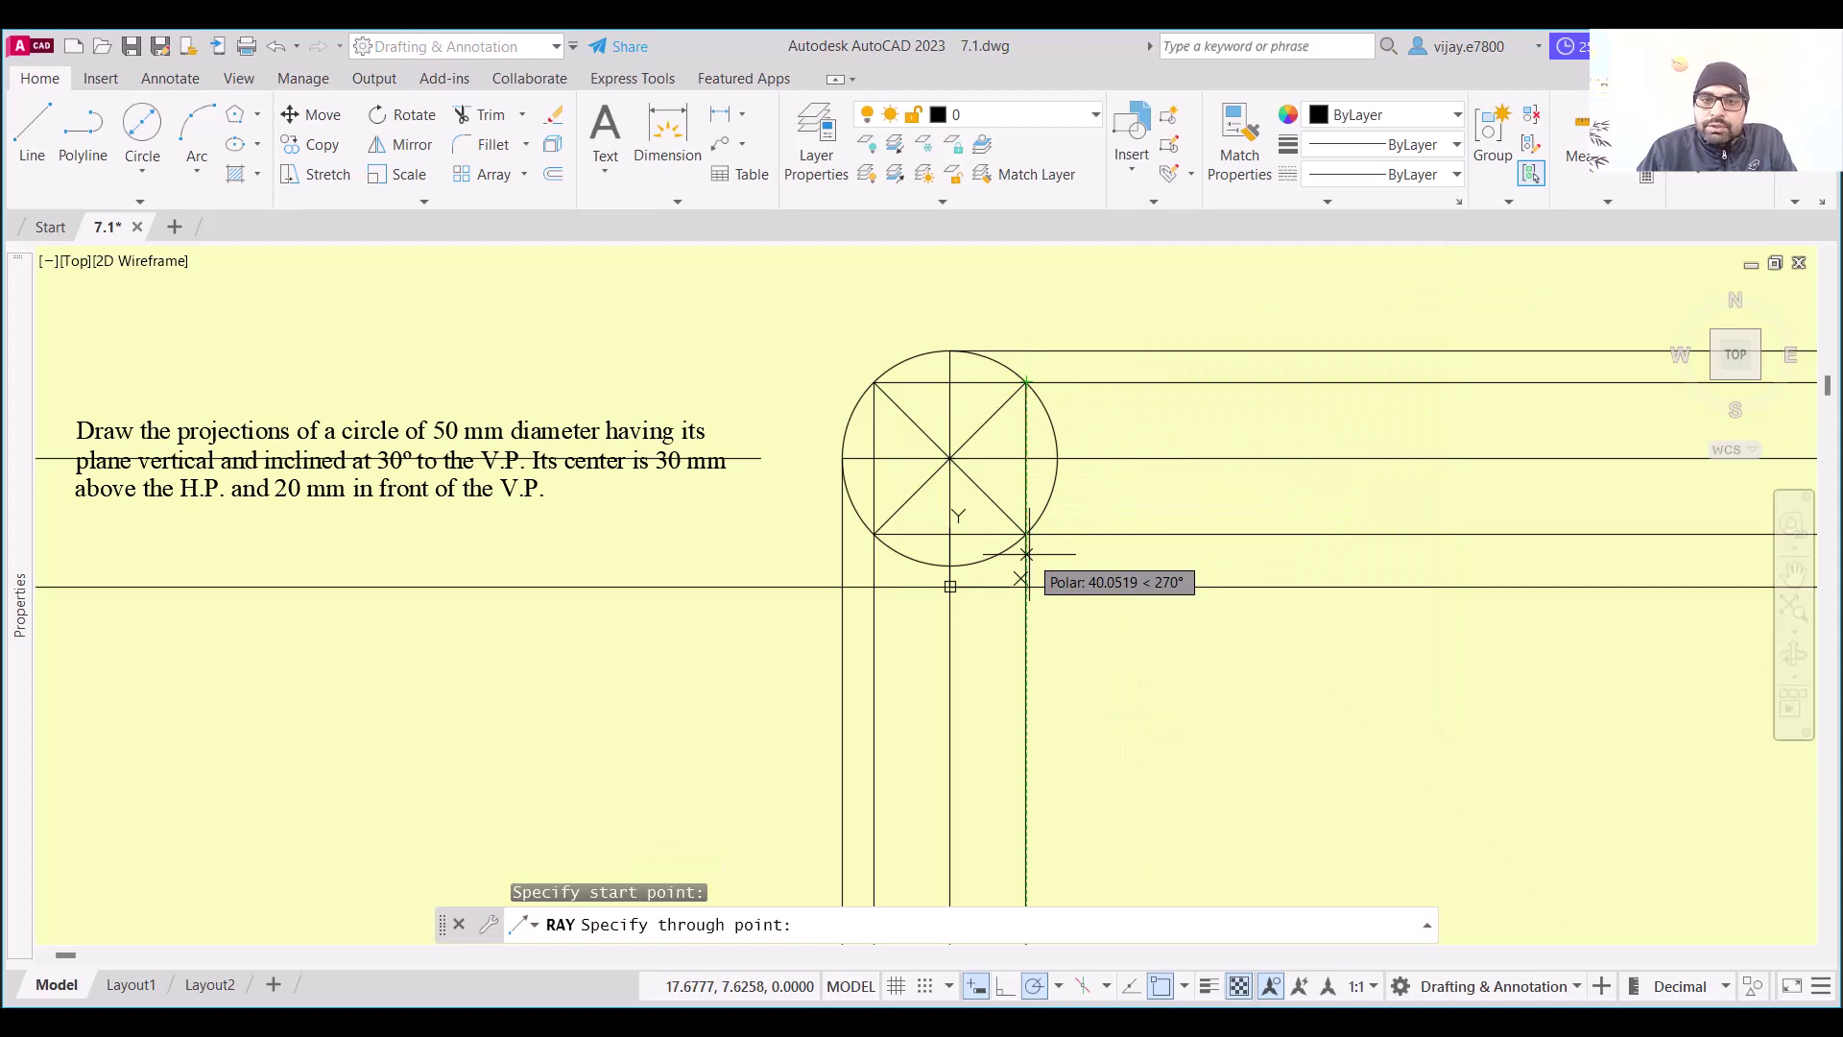
key("Return")
right_click(1165, 467)
left_click(1165, 463)
left_click(1056, 458)
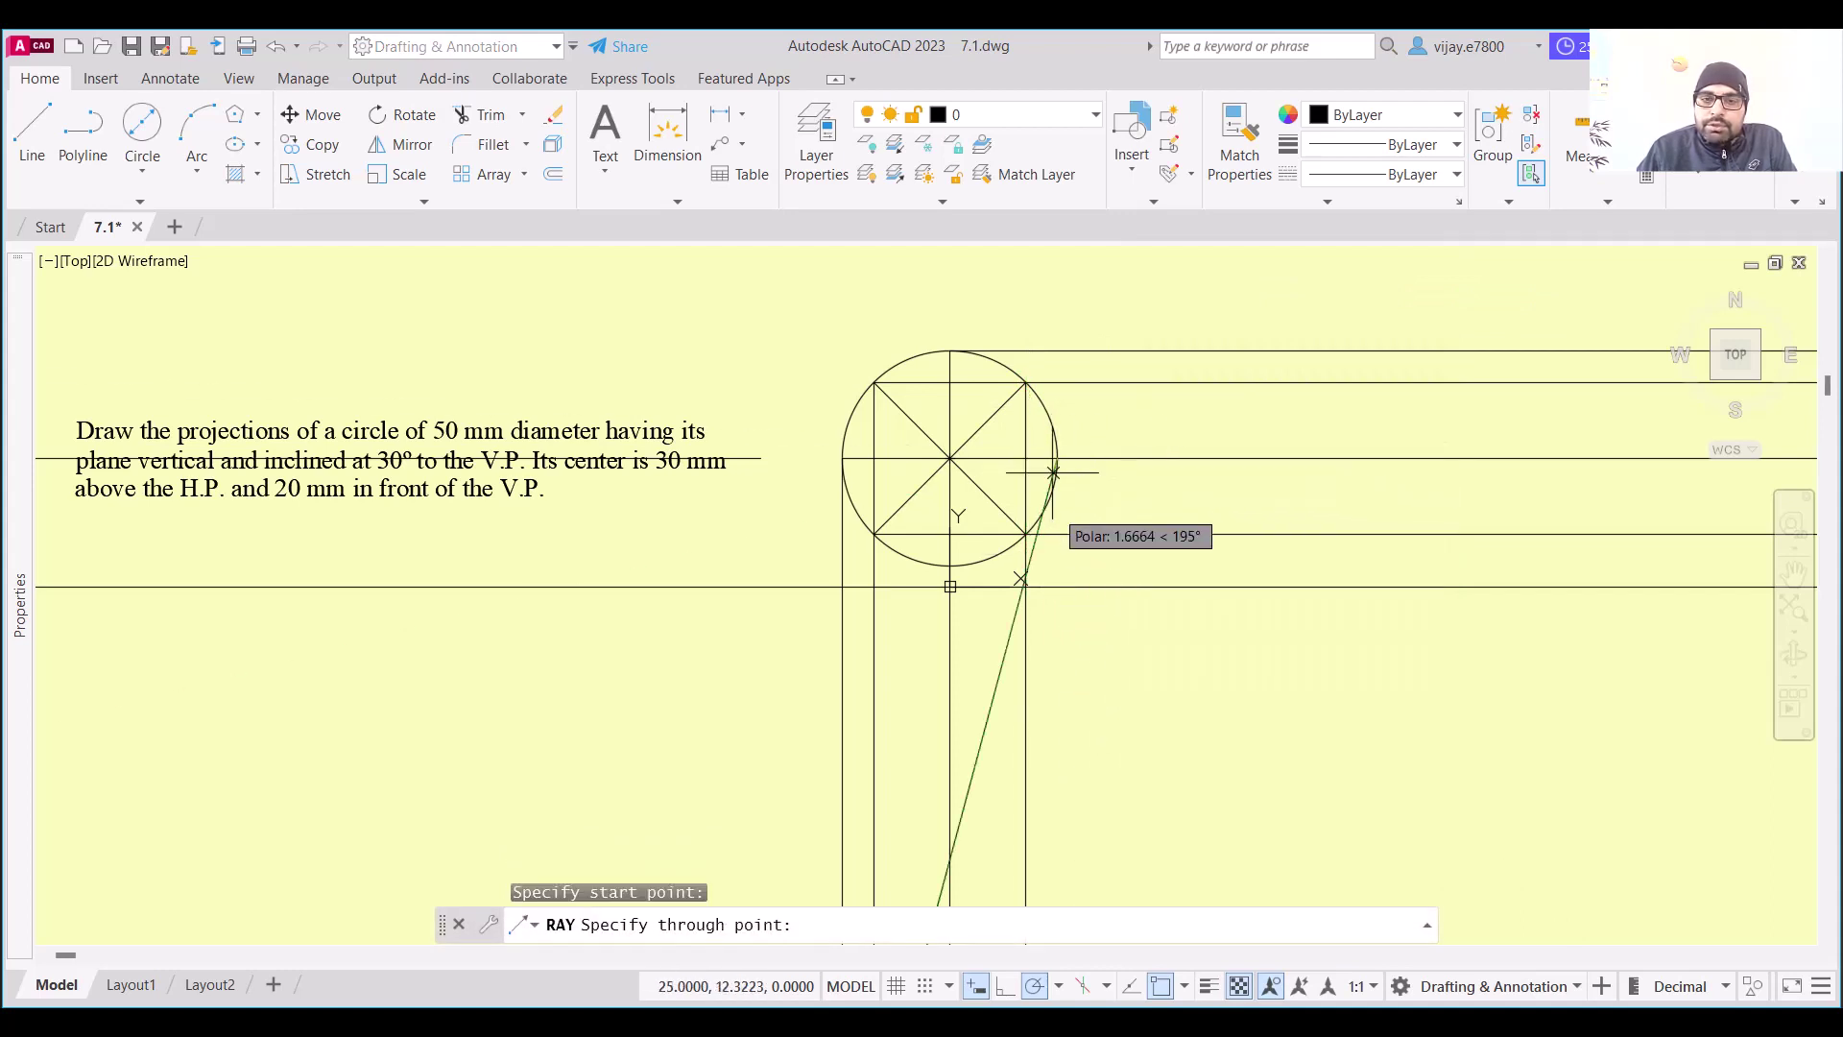
left_click(1057, 570)
key("Return")
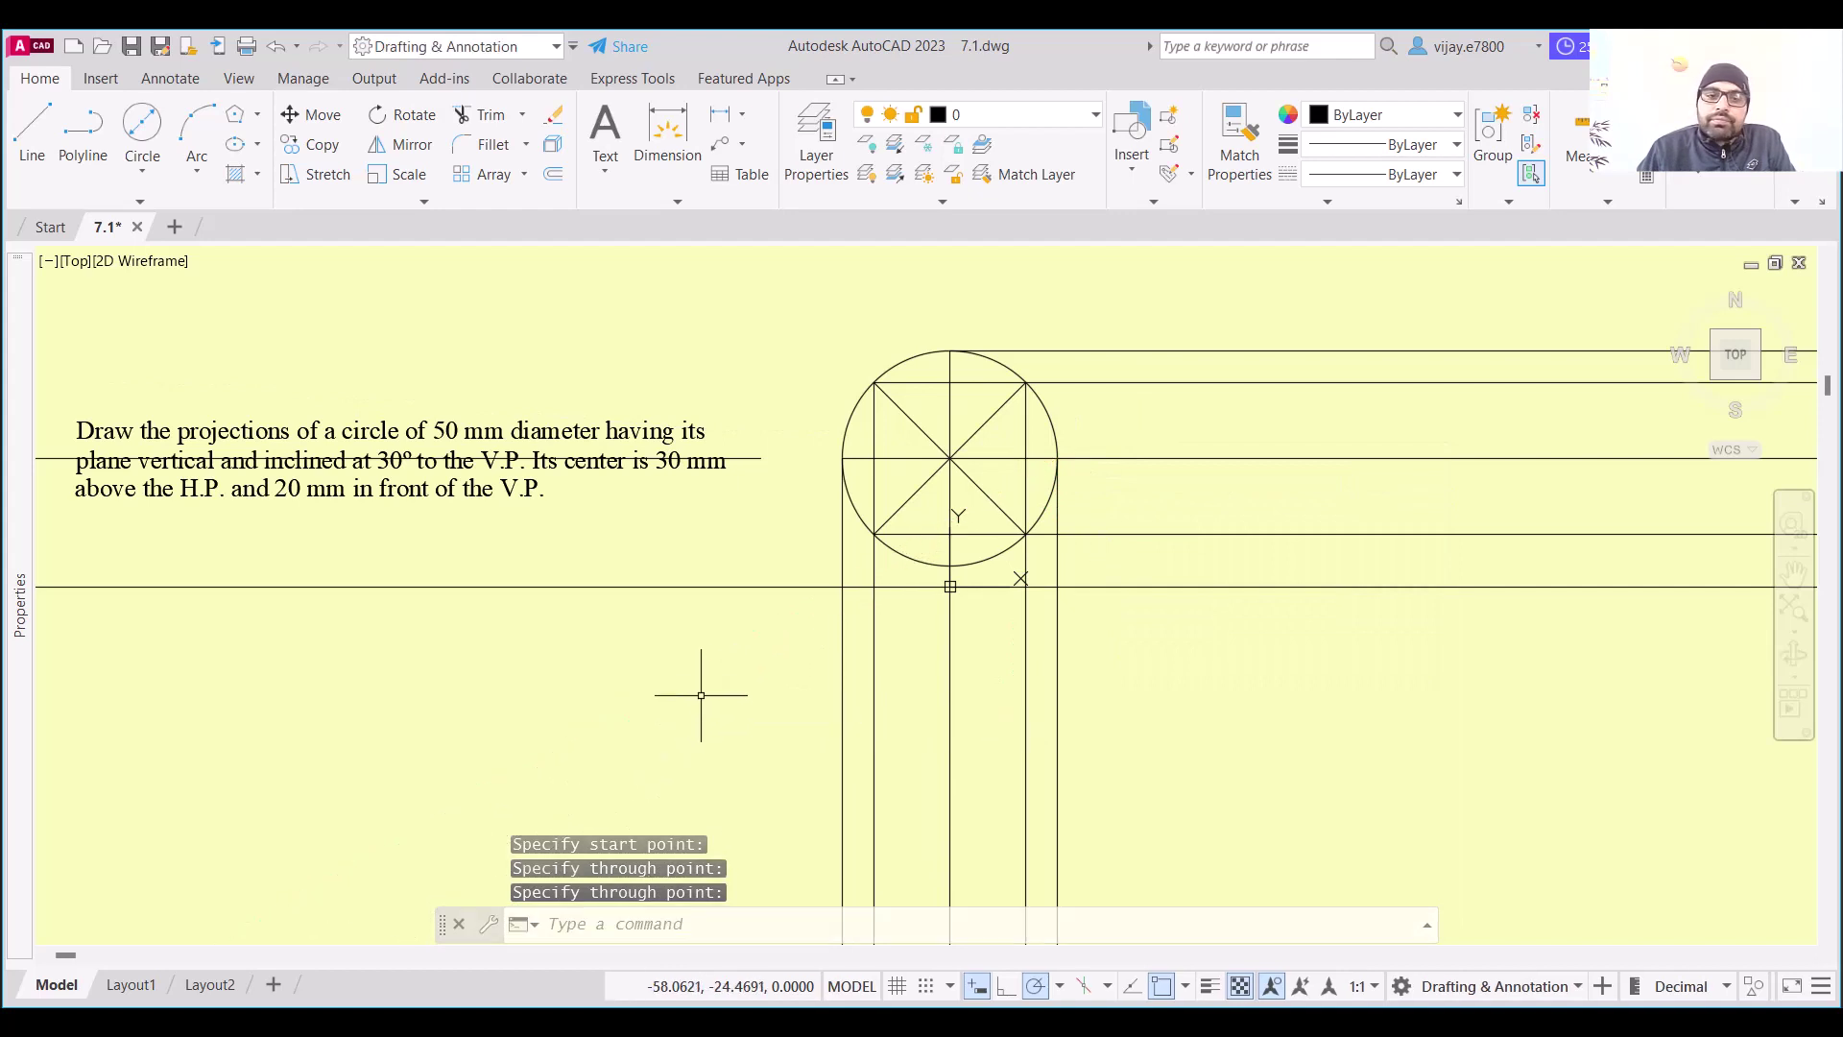
Delete the leftover horizontal line segment running through the problem text
scroll(937, 696, "up", 2)
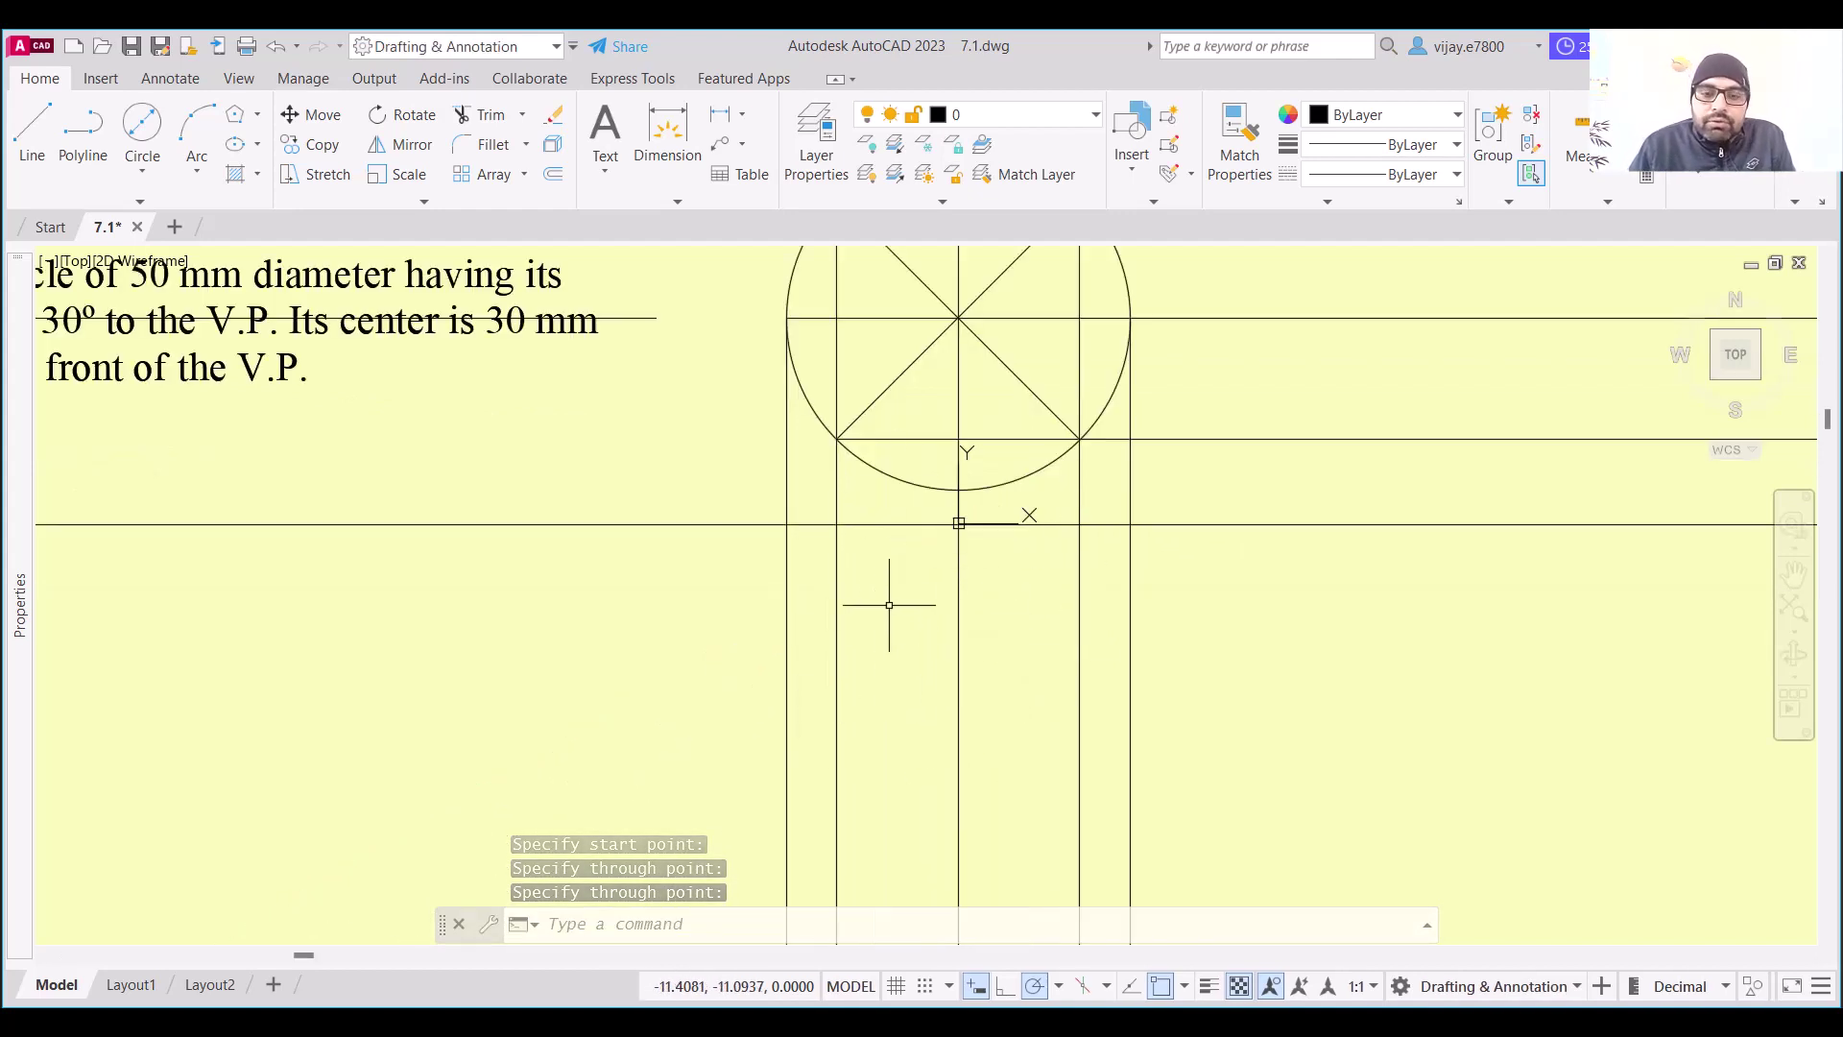
scroll(1014, 690, "down", 2)
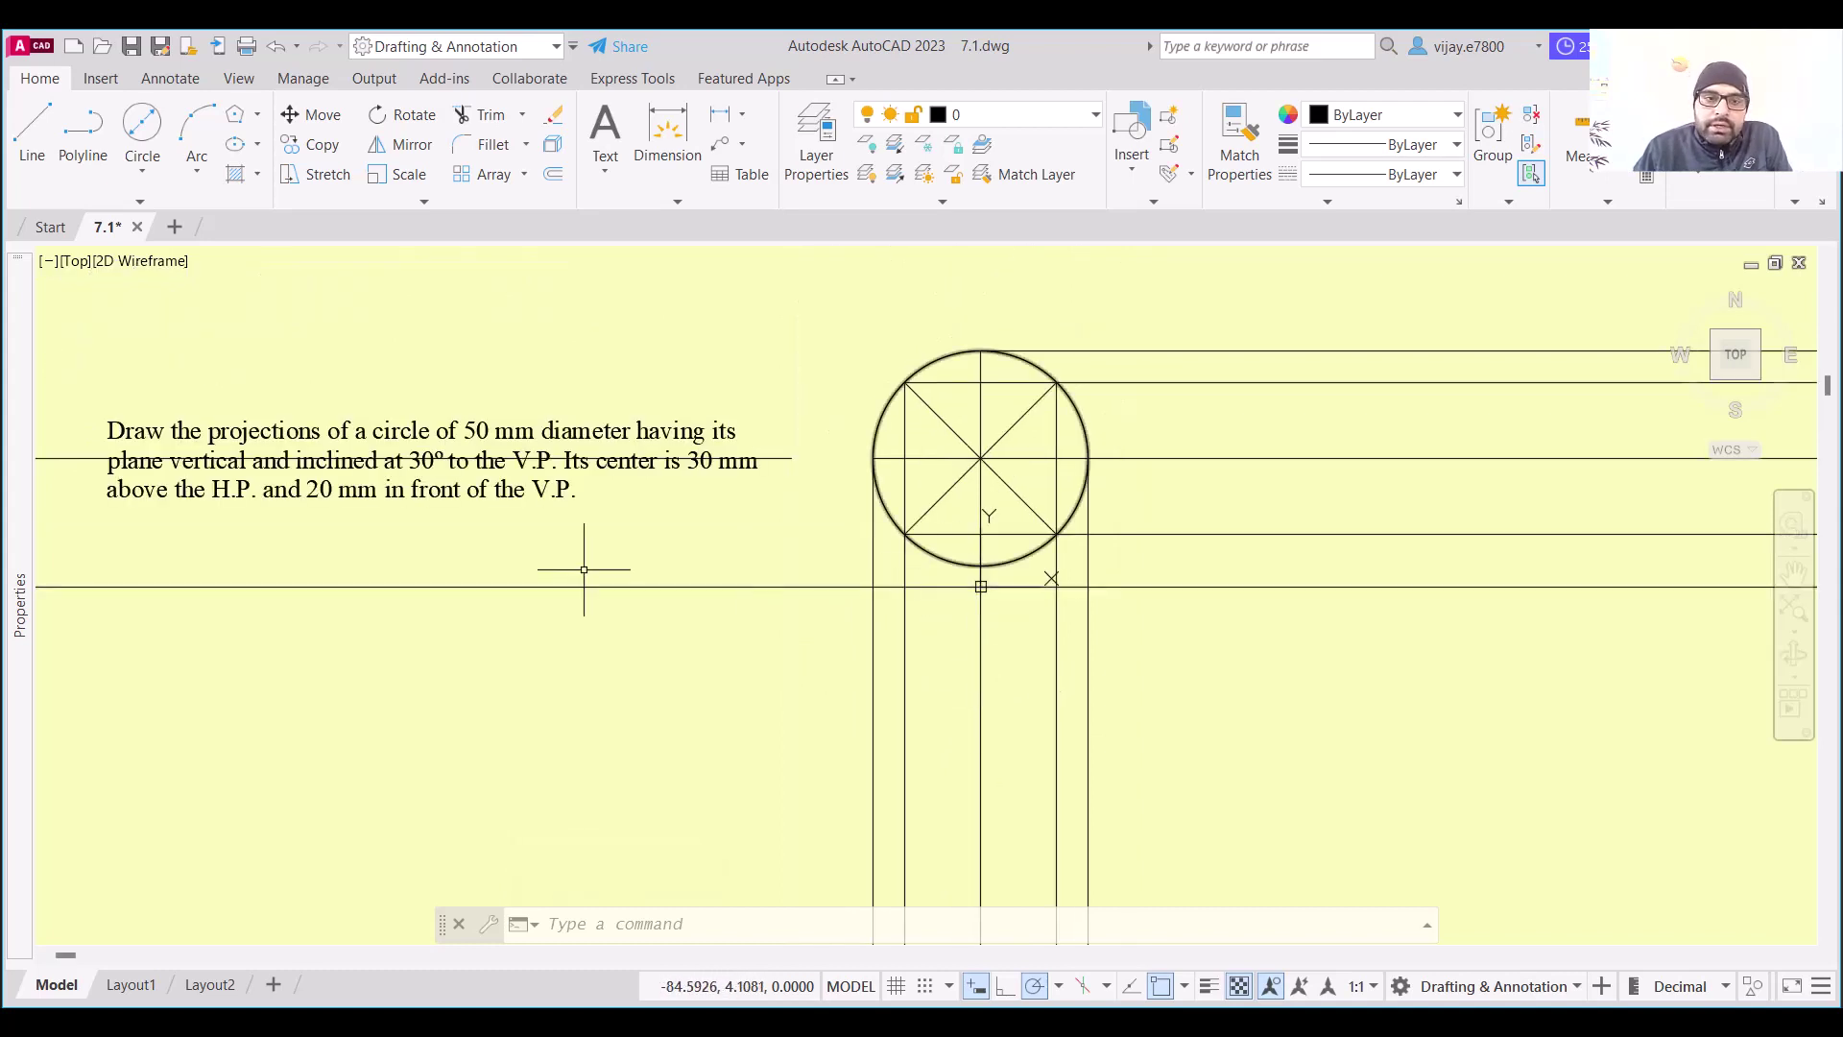
left_click(60, 460)
key("Delete")
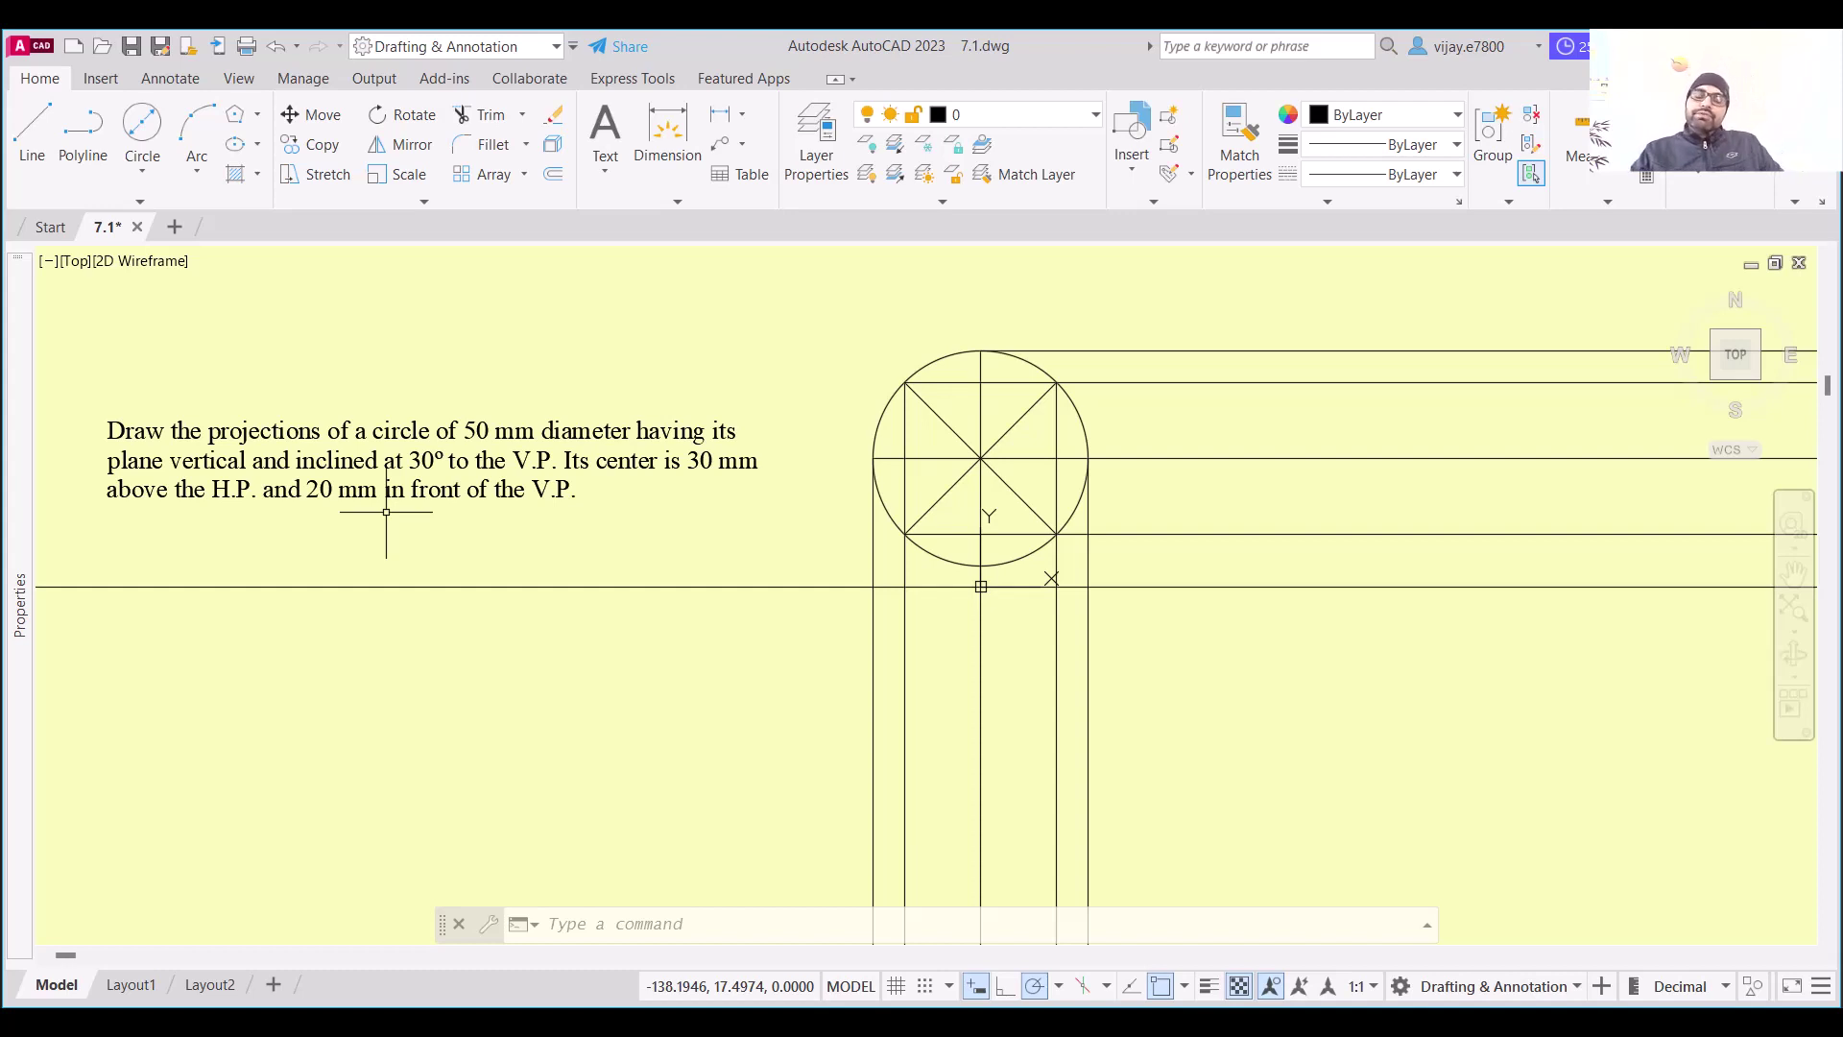
Draw a line 20 mm straight down from the origin on the reference line, continuing horizontally to the leftmost vertical projector and across to the rightmost one
left_click(31, 144)
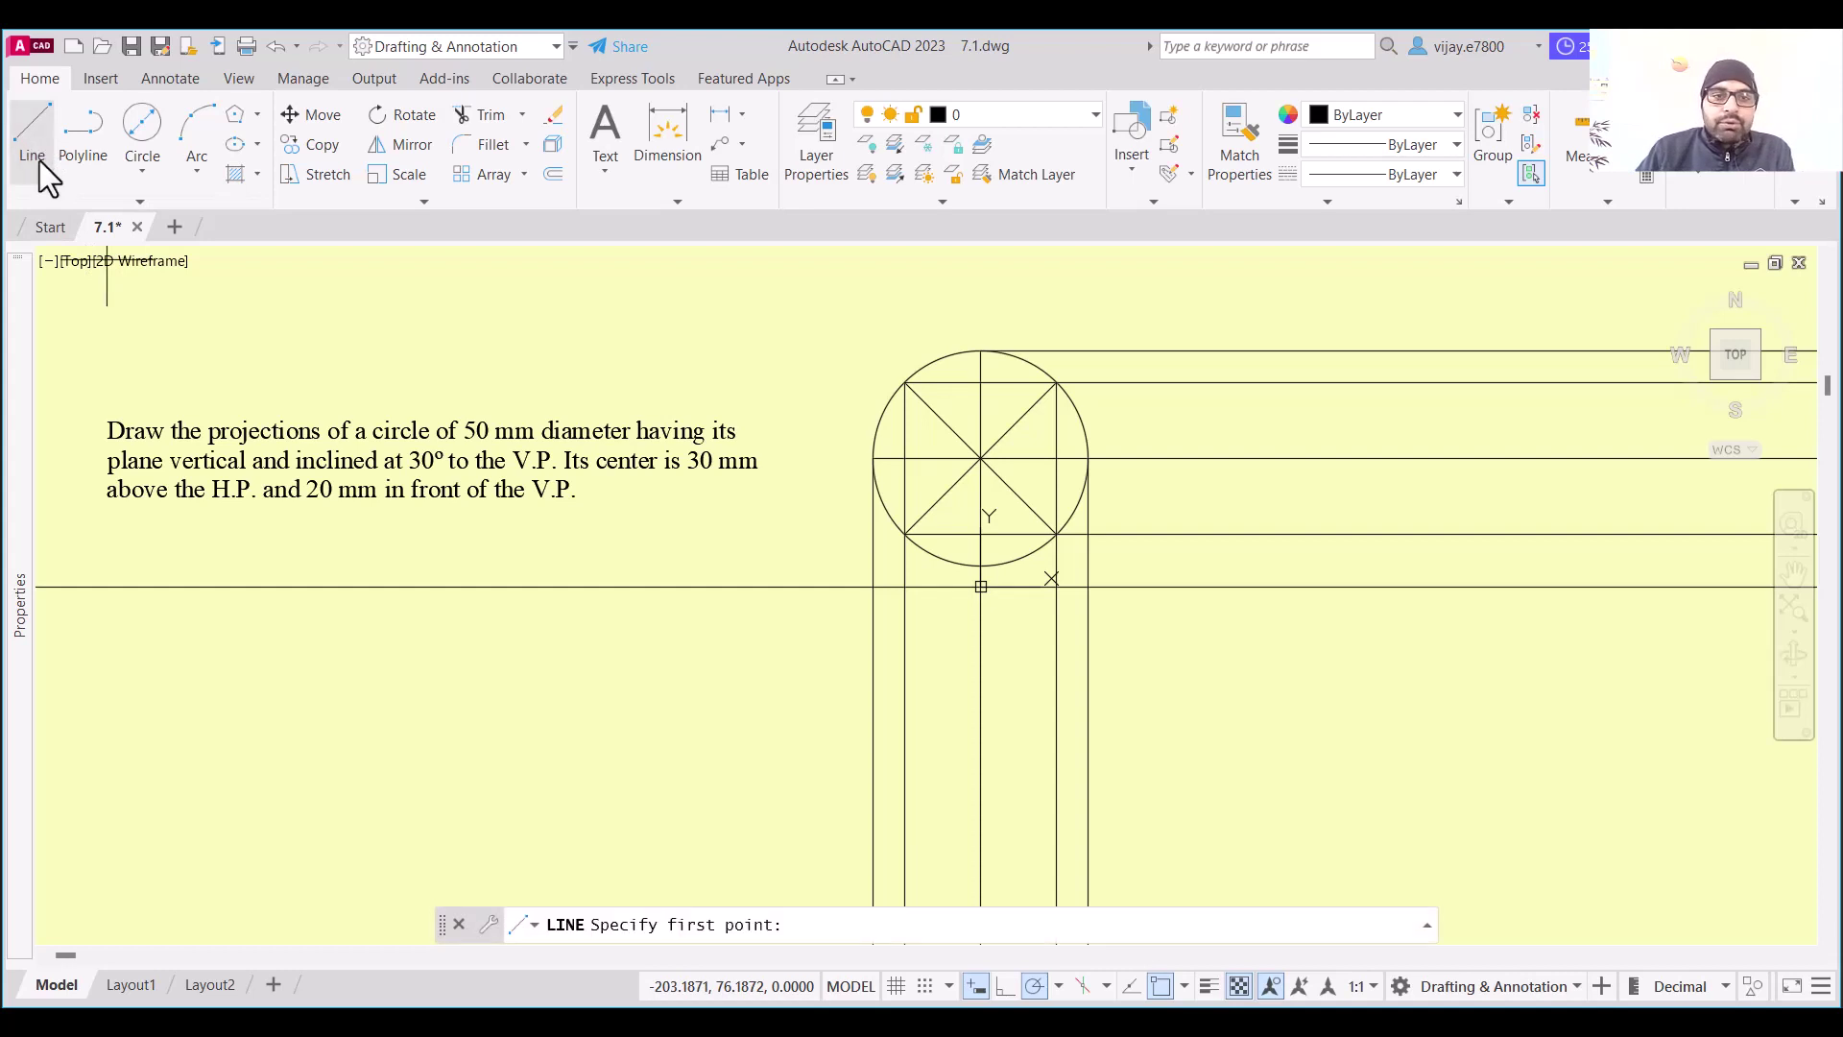
left_click(979, 585)
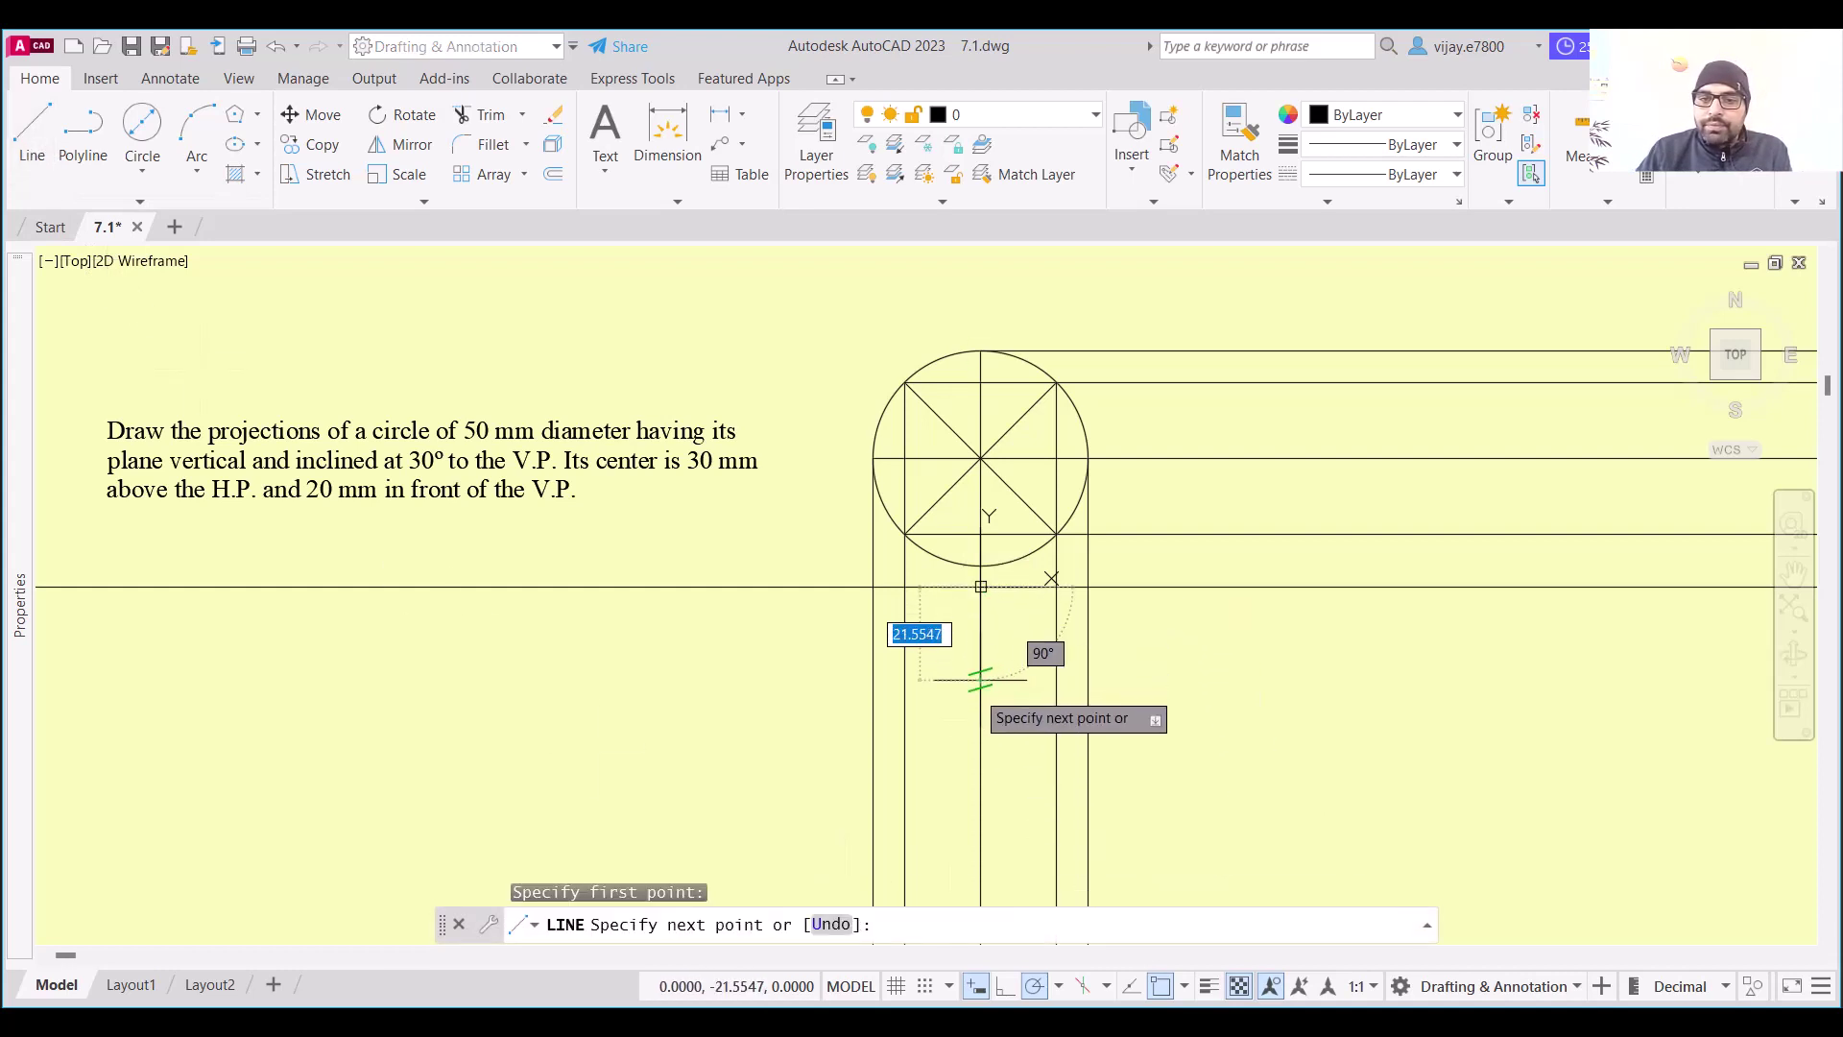
type("20")
key("Return")
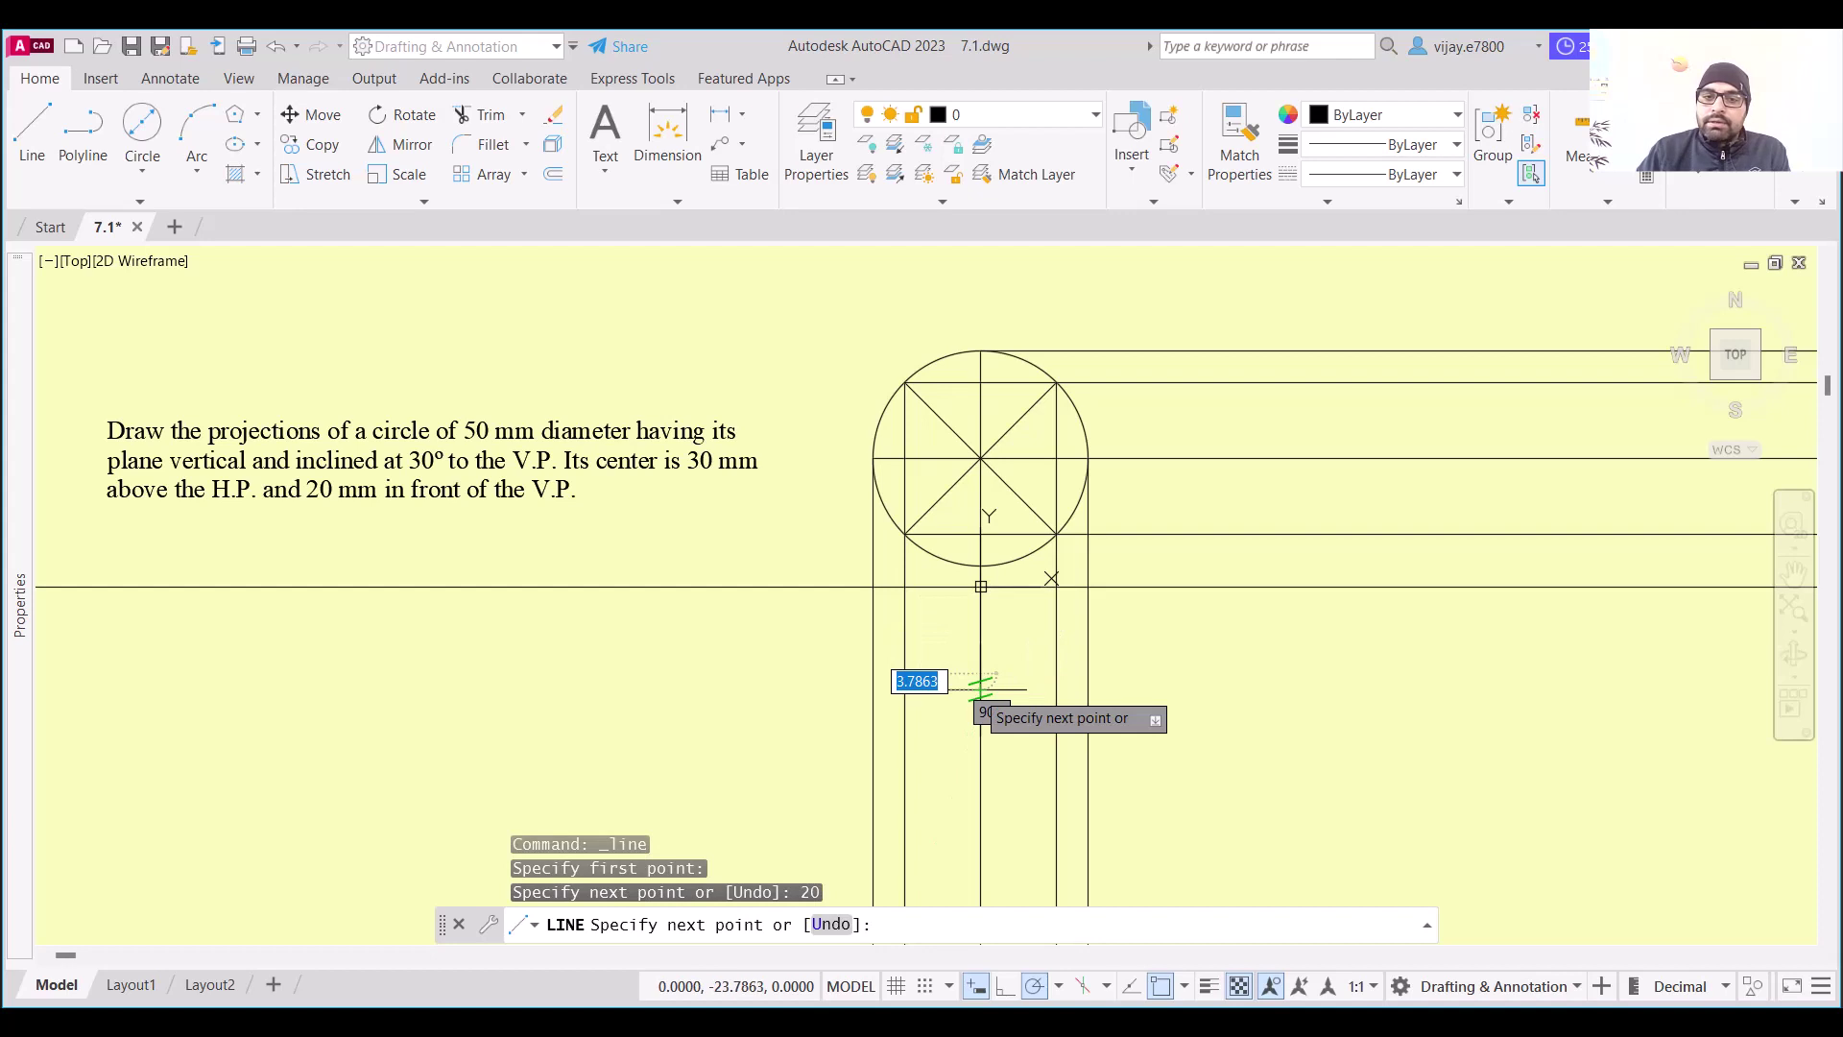
left_click(870, 673)
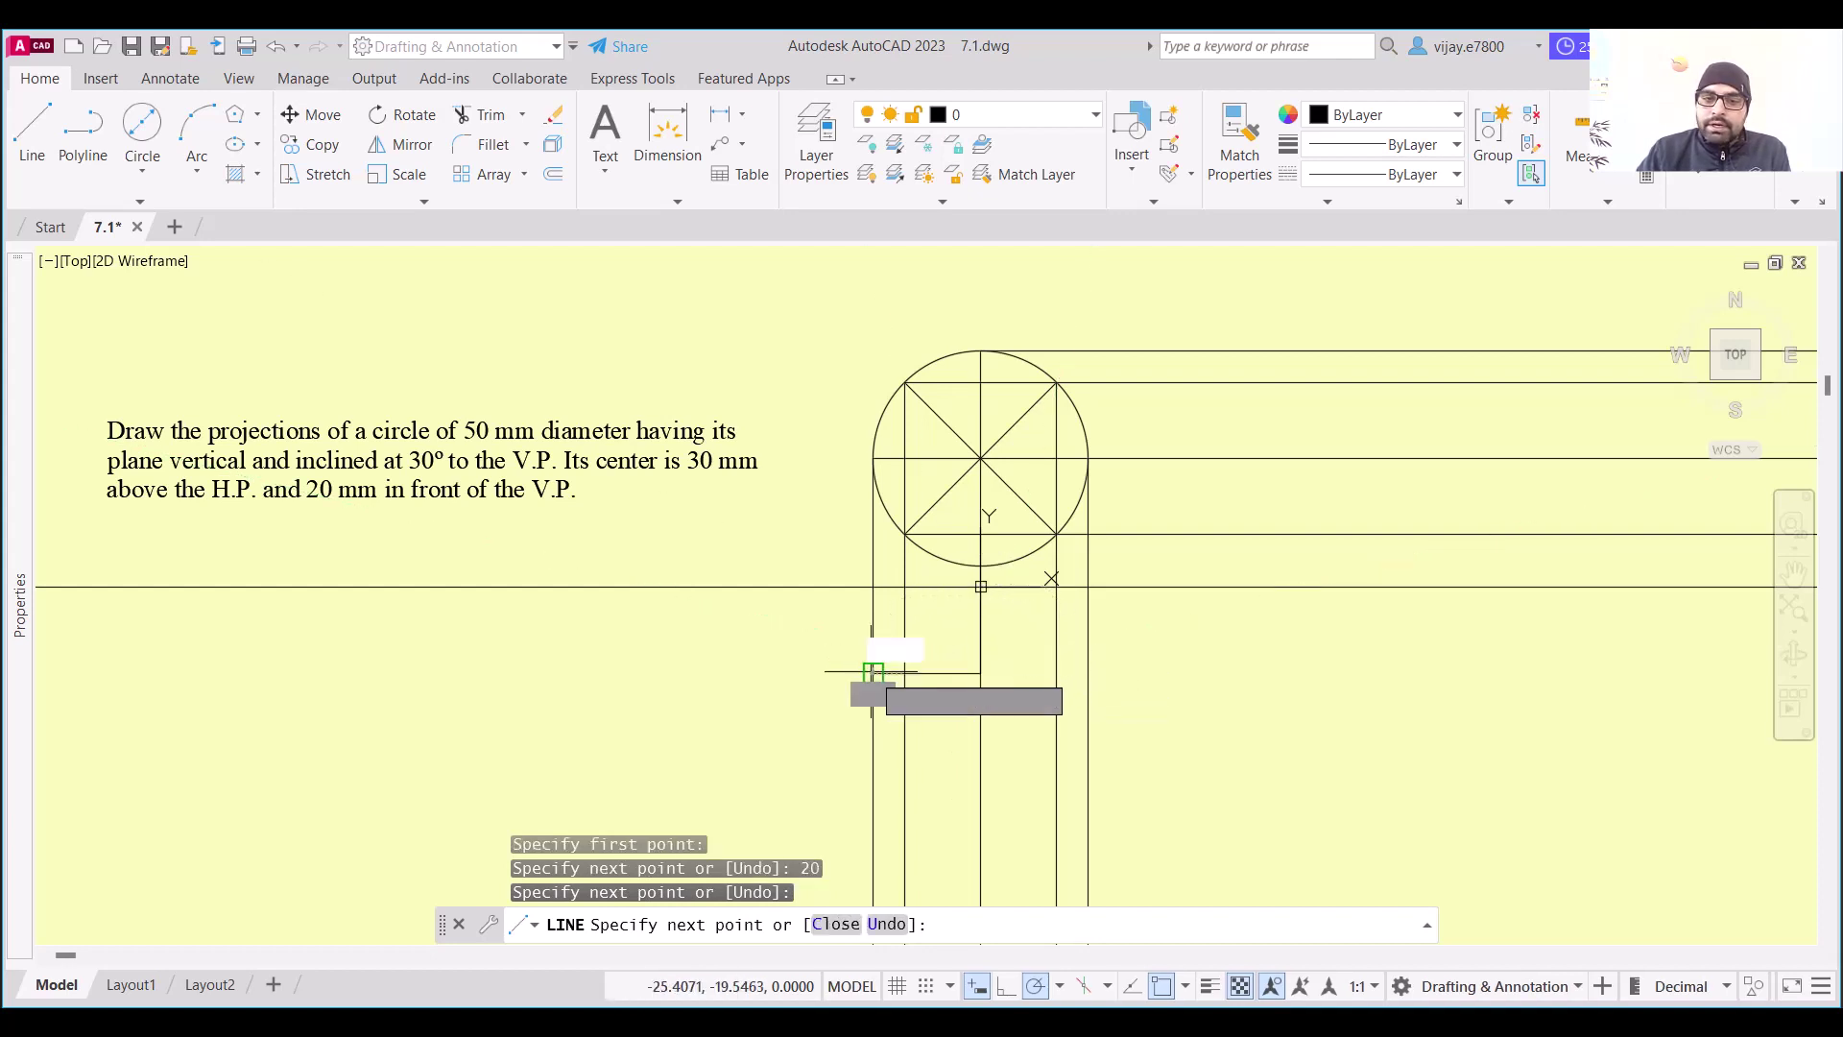
left_click(1085, 675)
right_click(1226, 787)
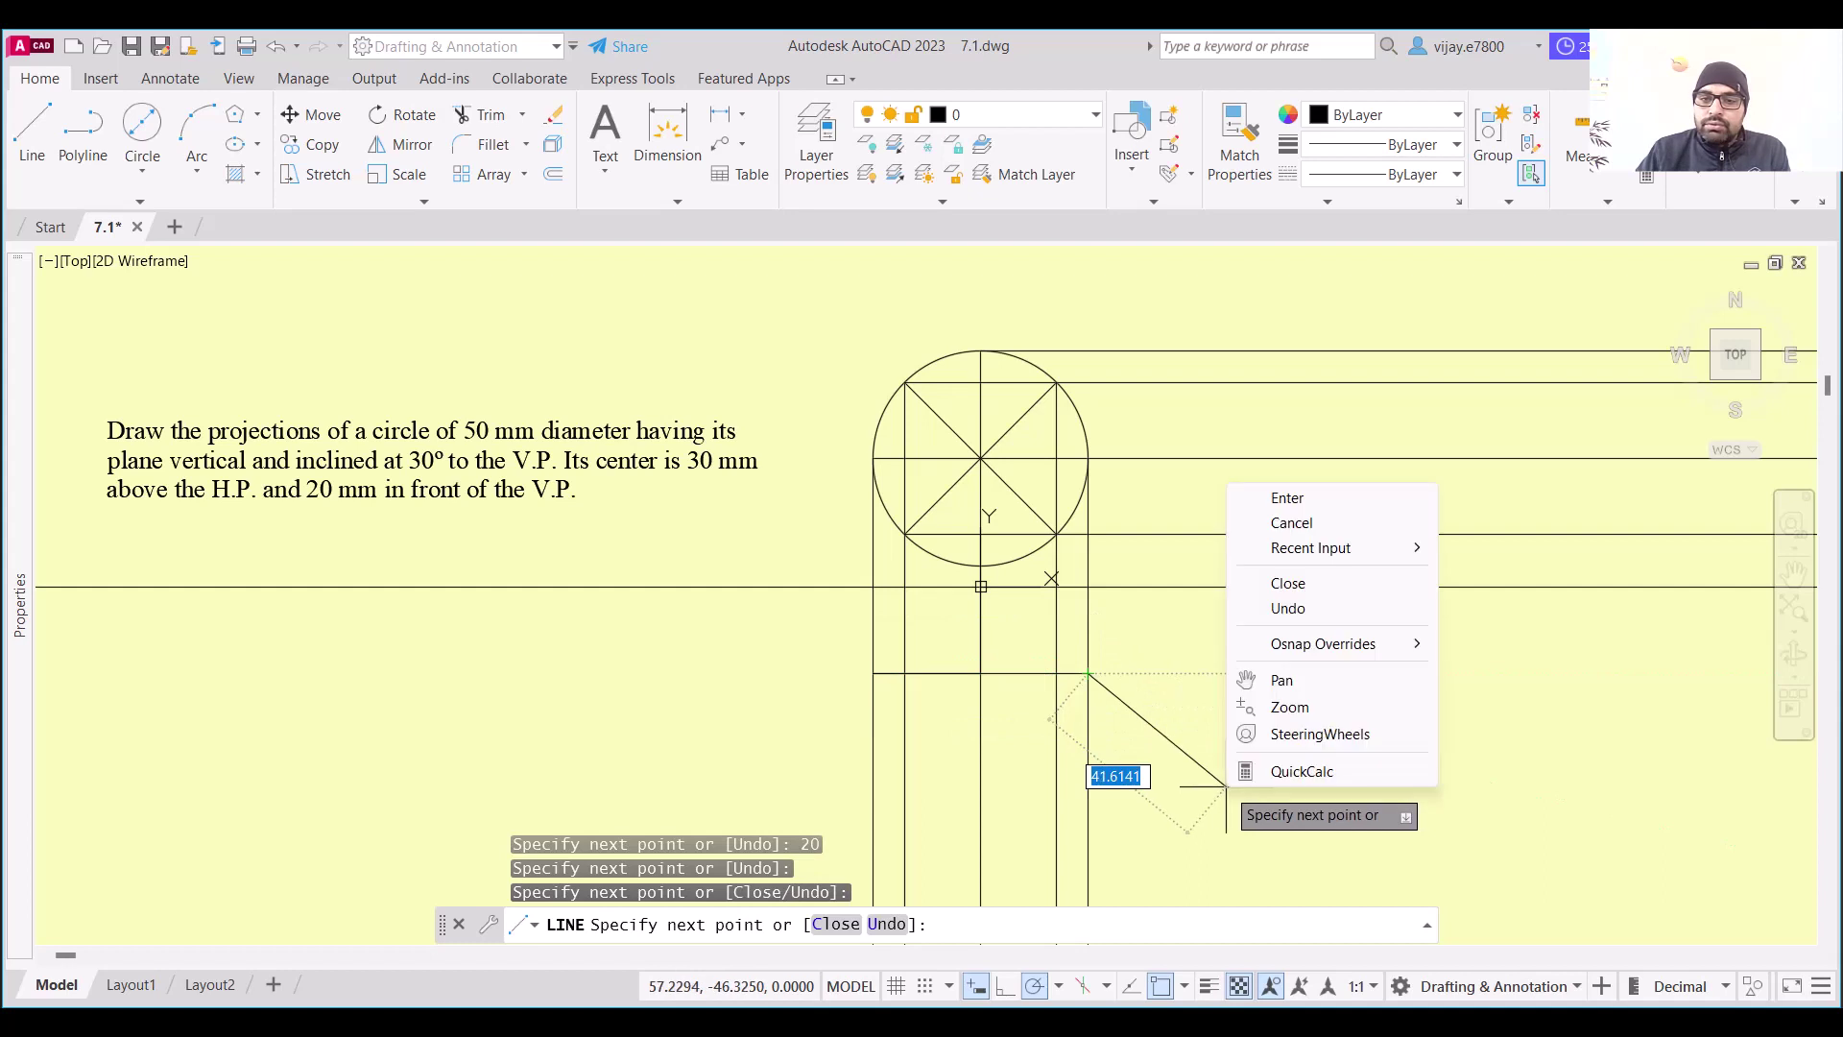
left_click(1287, 498)
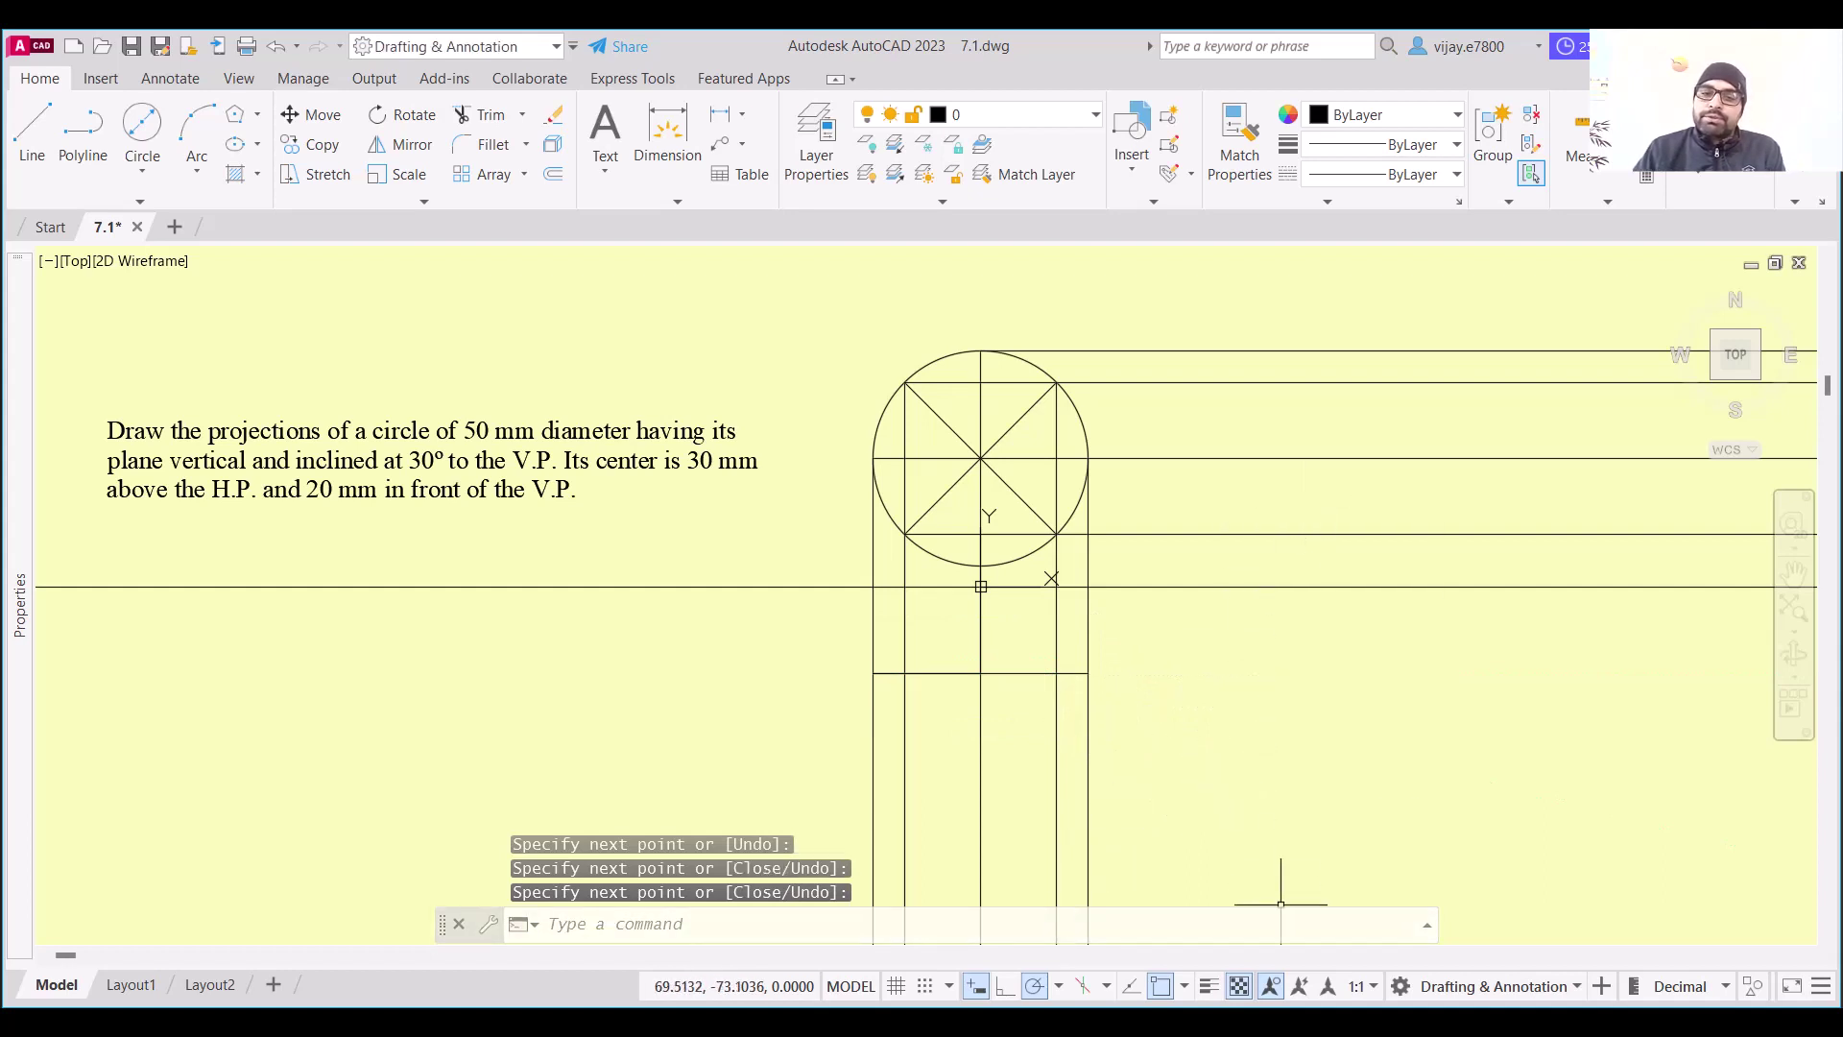
left_click(1247, 824)
left_click(1200, 783)
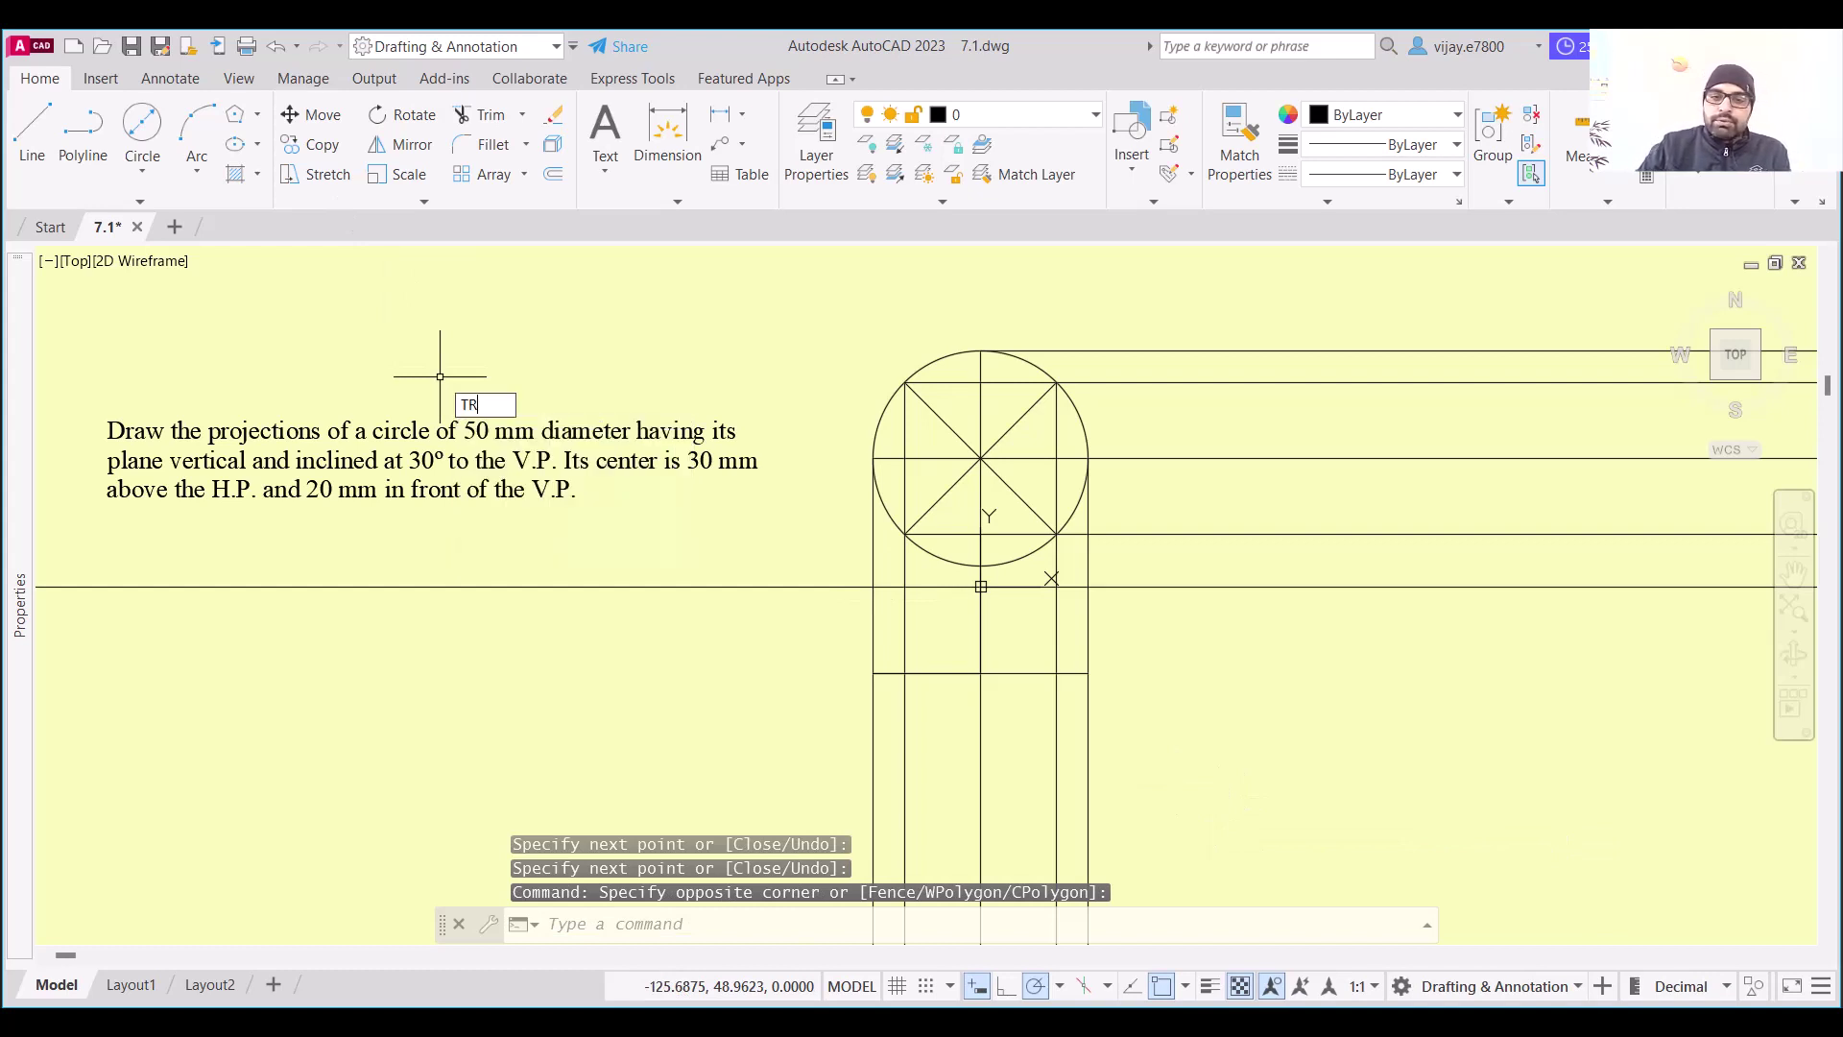
Trim the vertical projectors where they extend below the horizontal top-view line
key("Return")
left_click(1164, 835)
left_click(850, 823)
key("Return")
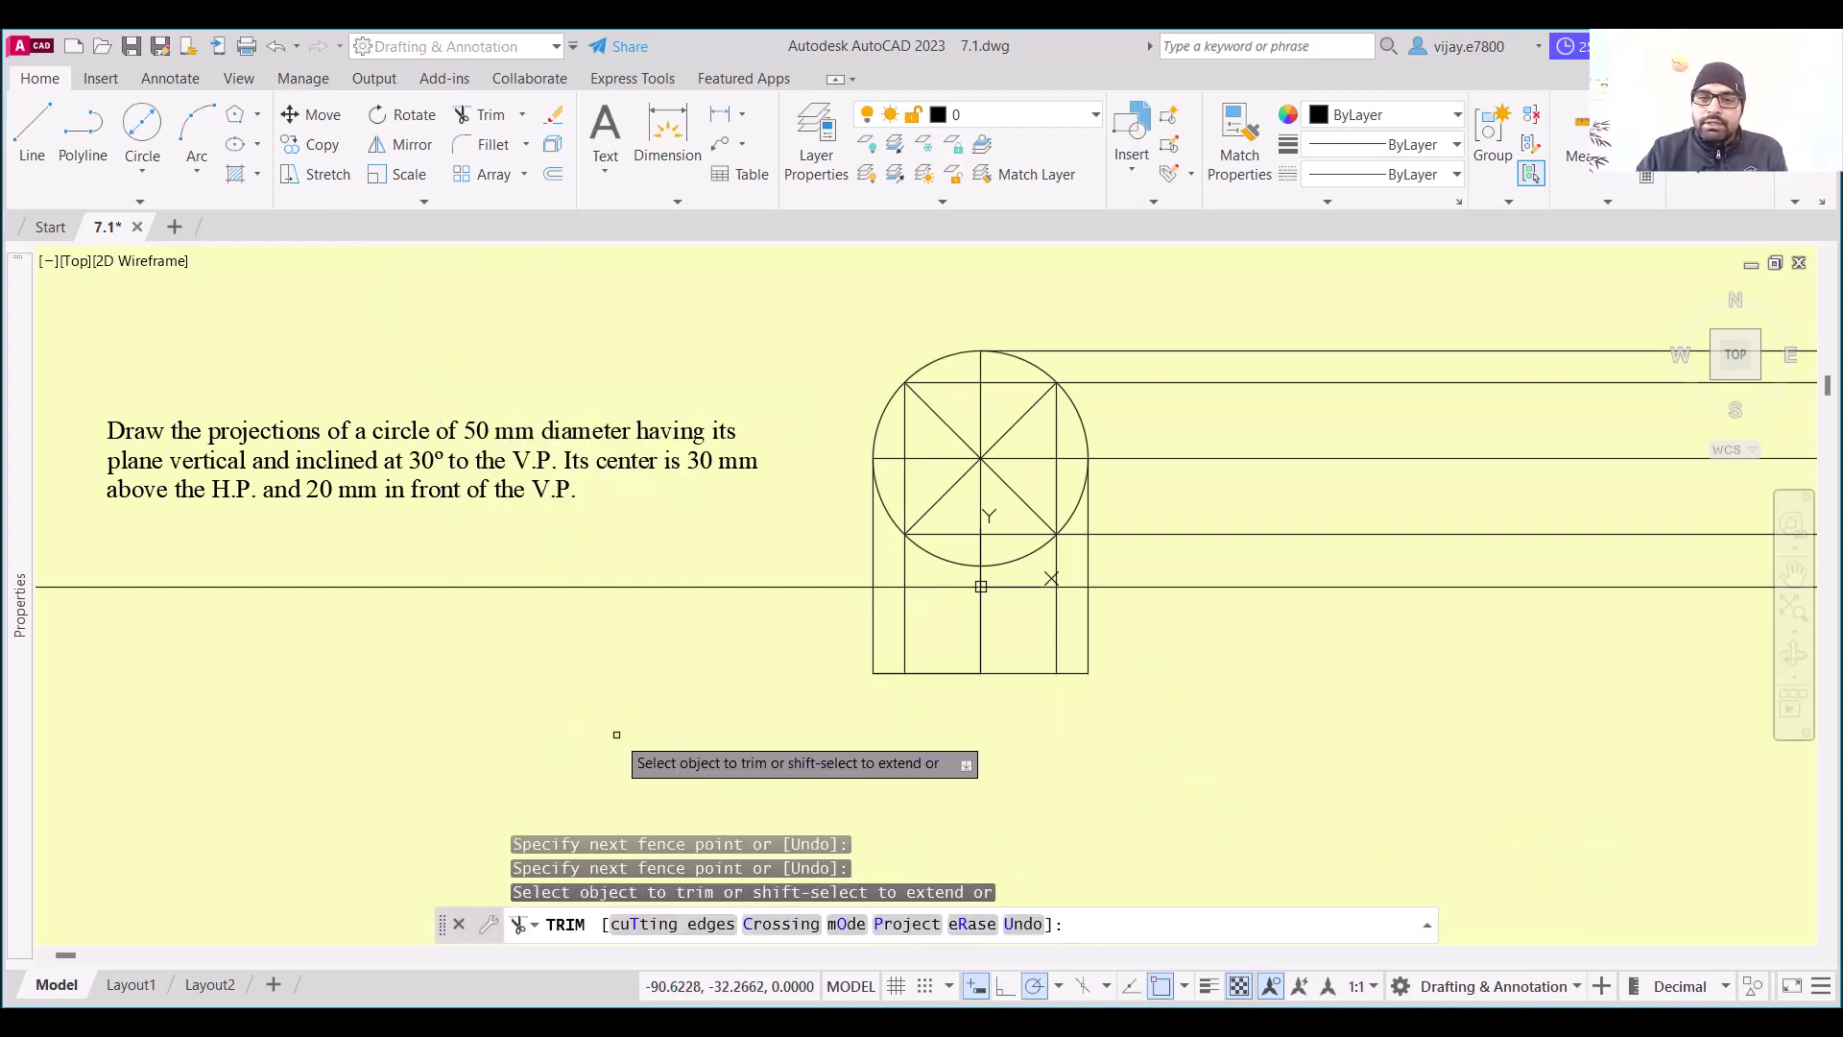
left_click(907, 670)
right_click(1247, 821)
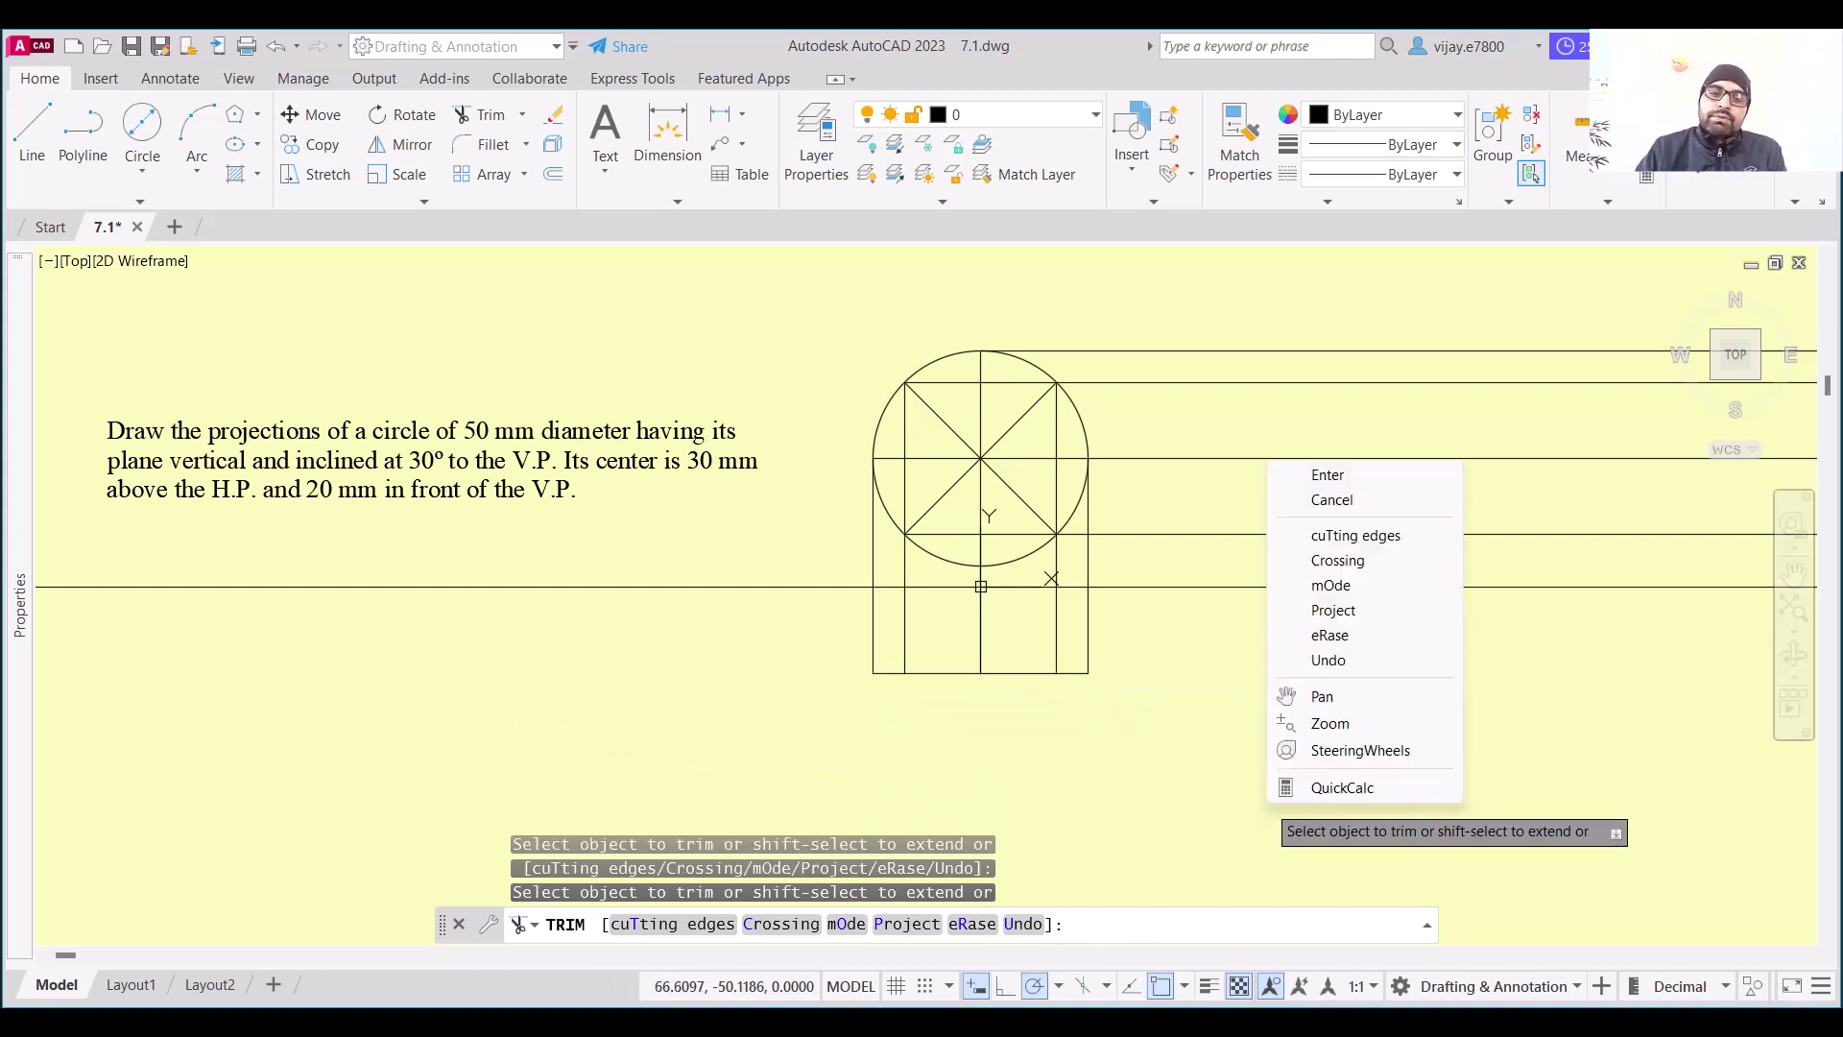
left_click(1344, 501)
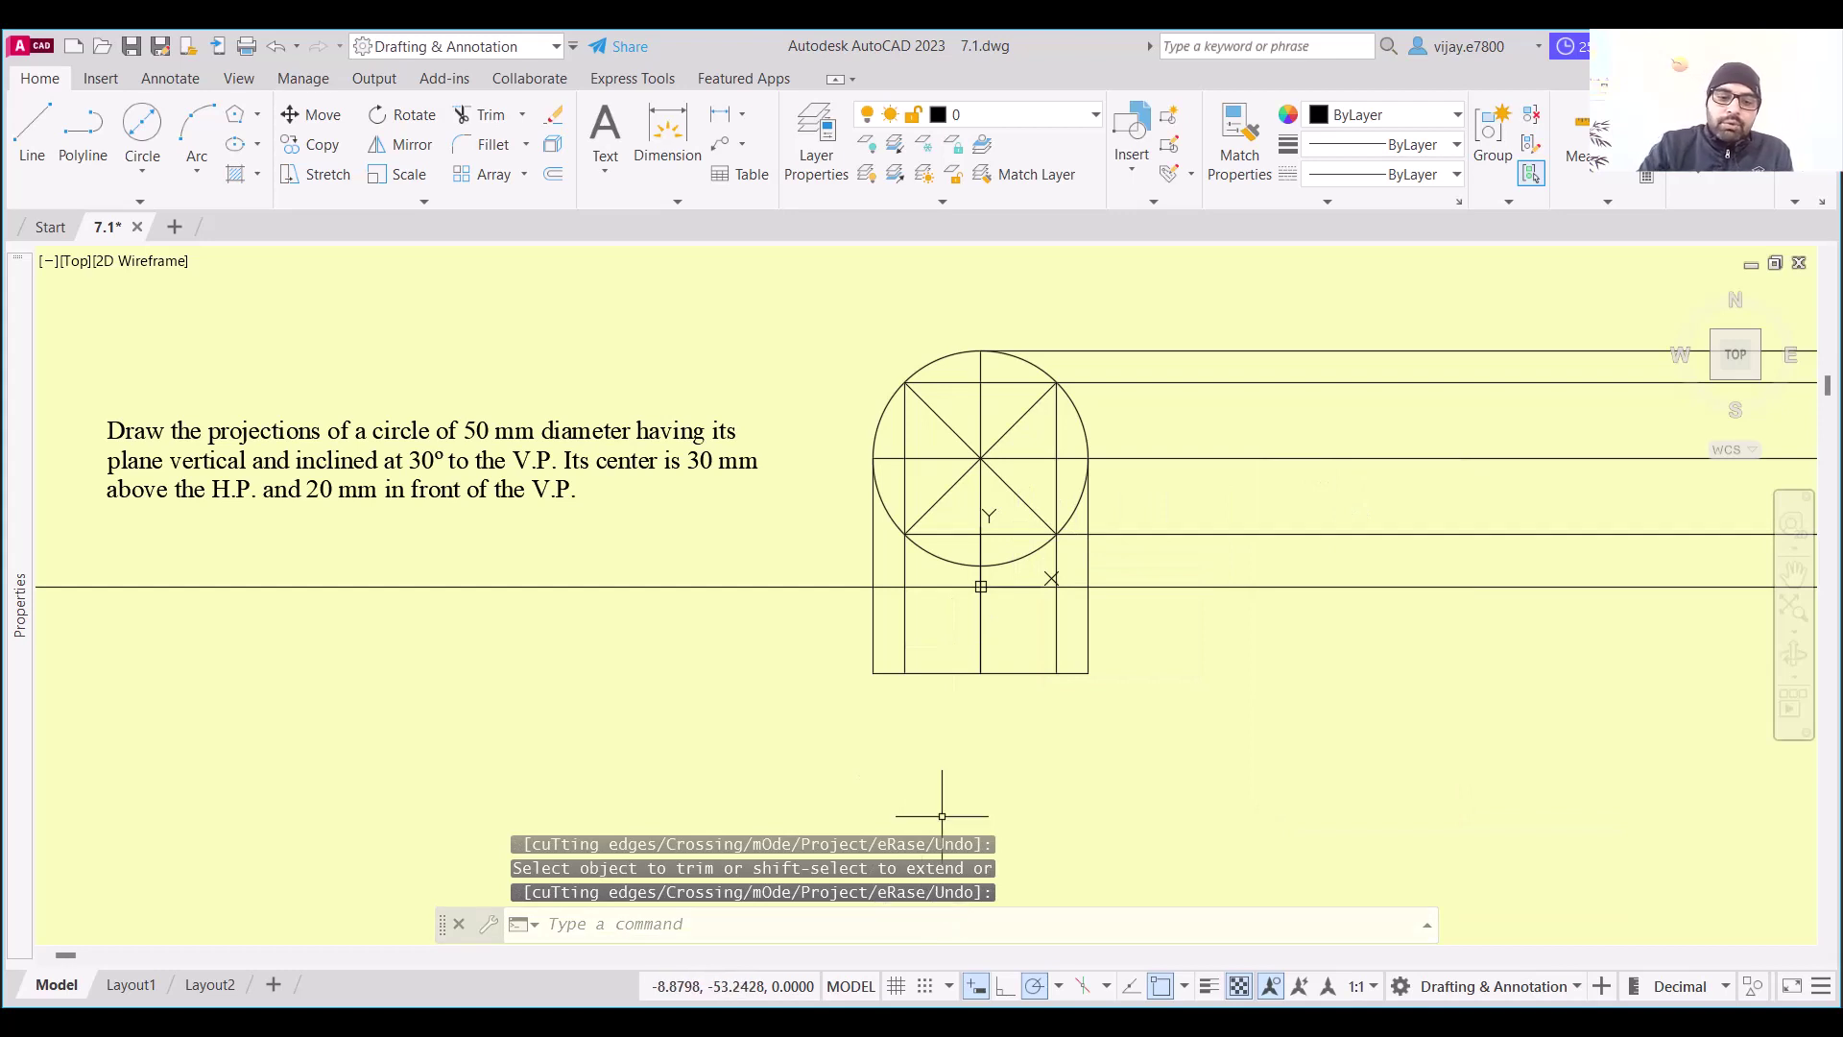
Trim the horizontal and vertical projector segments joining the diagonal division points inside the circle
type("tr")
key("Return")
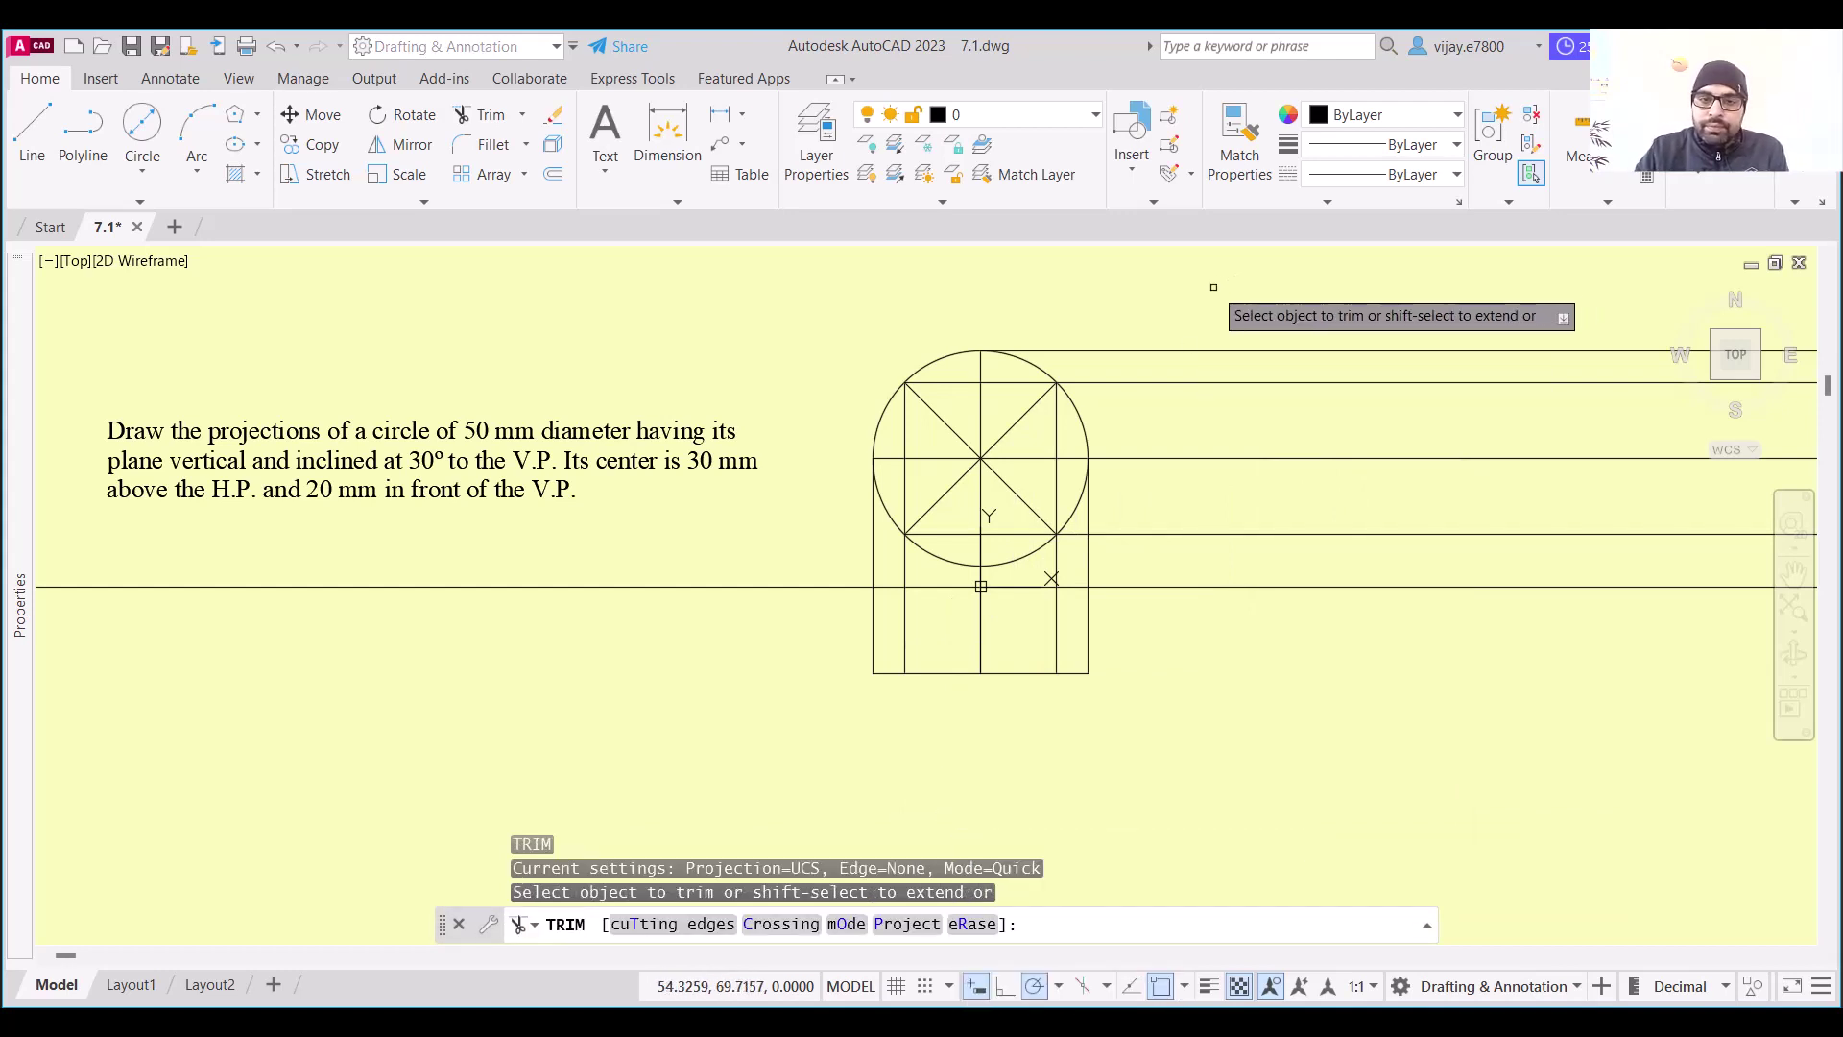
left_click(939, 534)
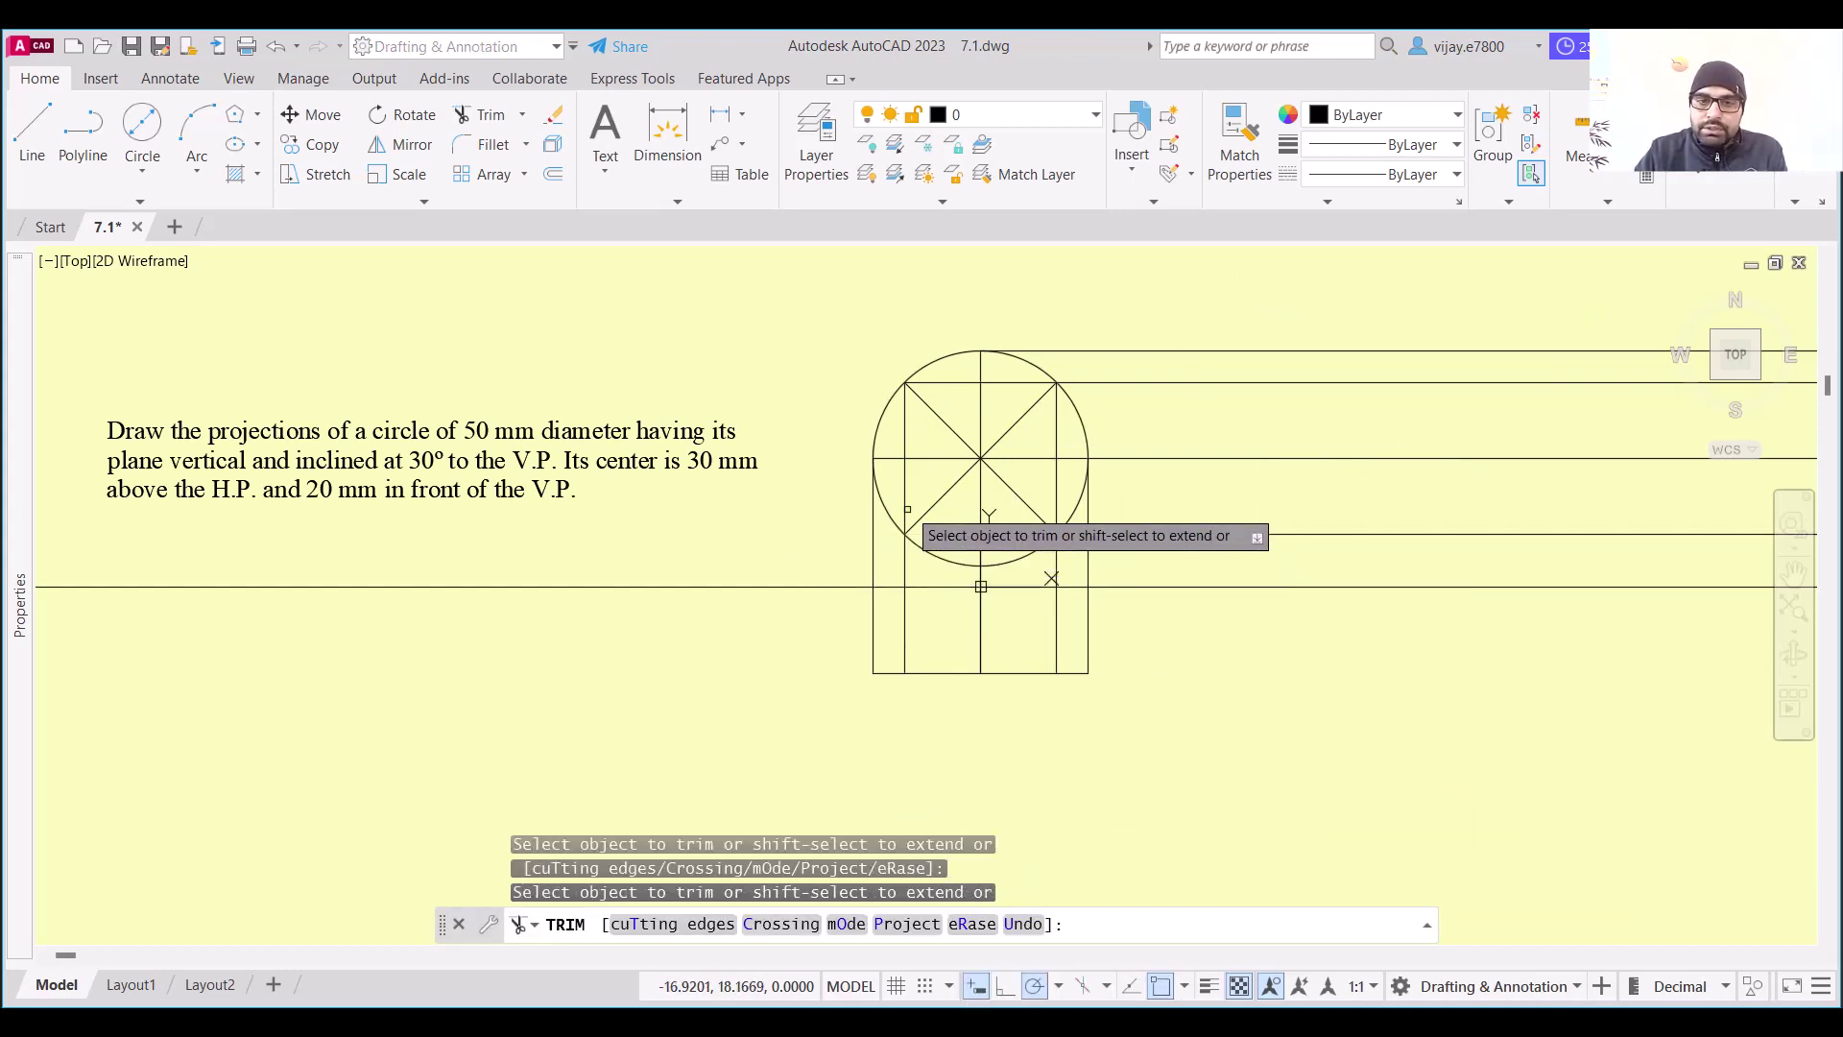
left_click(905, 422)
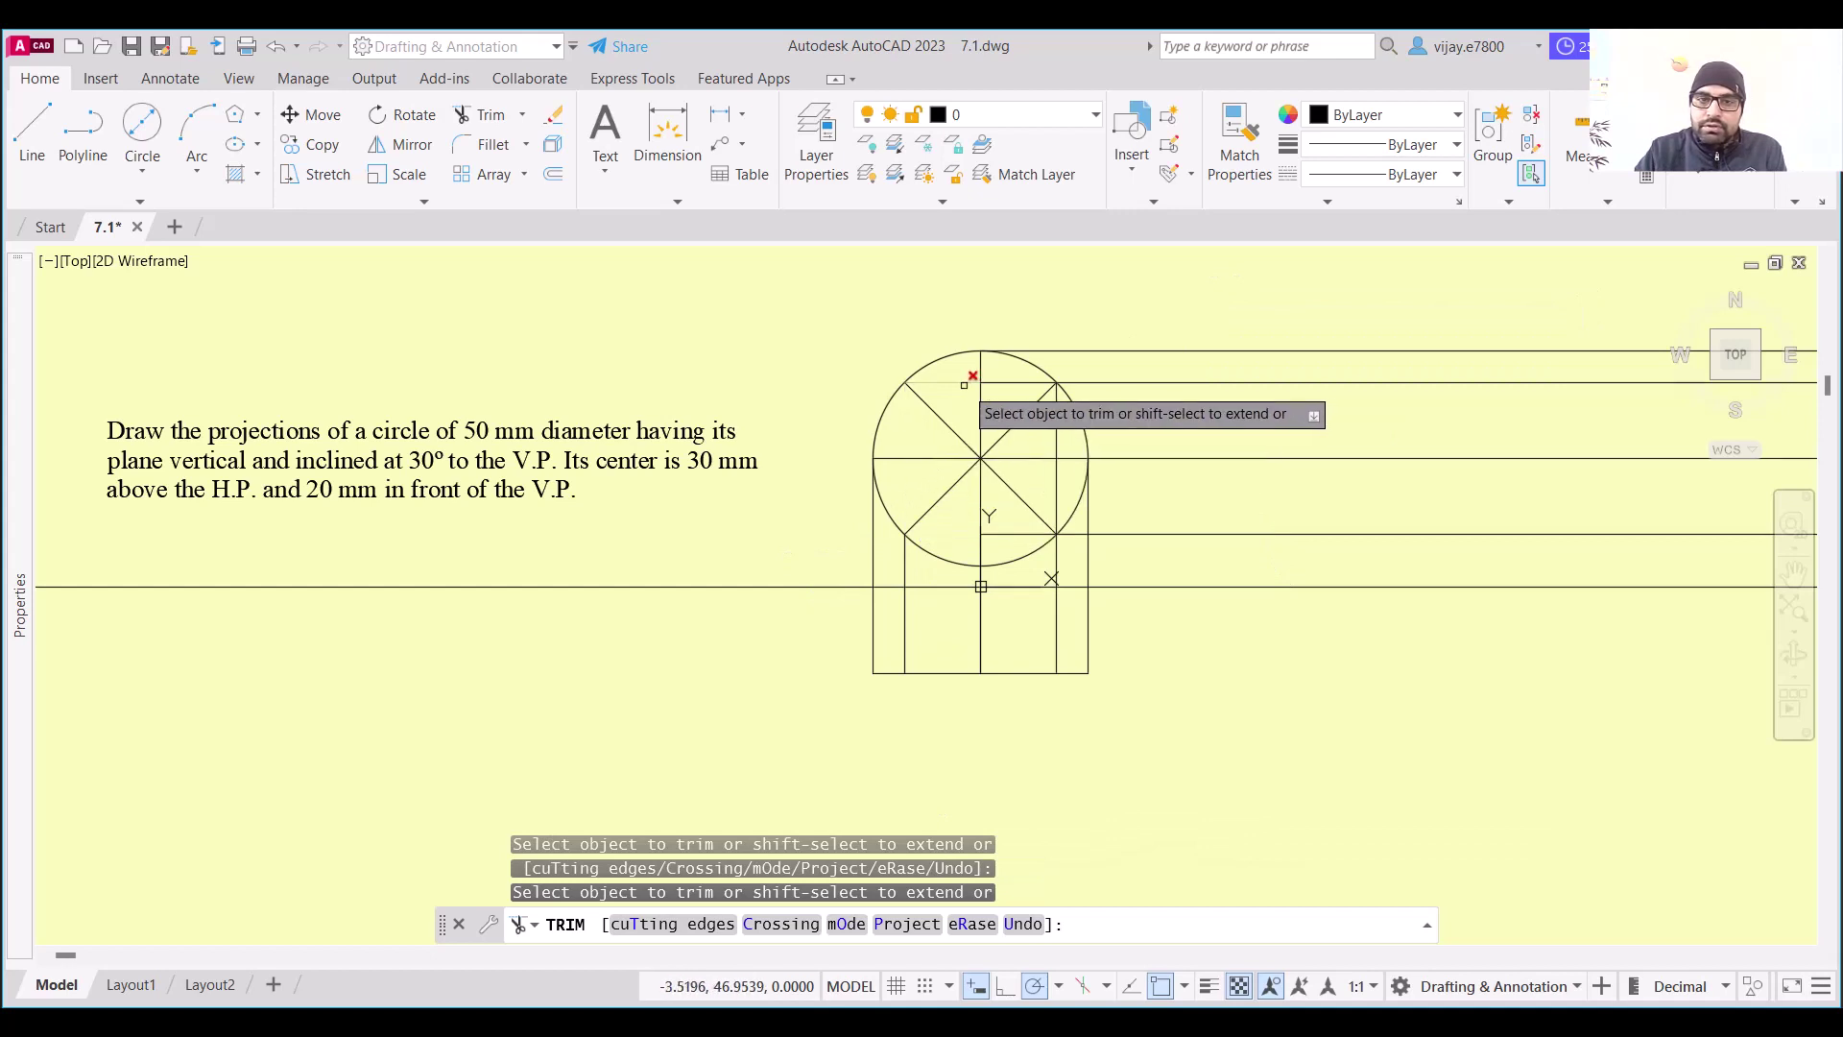
left_click(1007, 382)
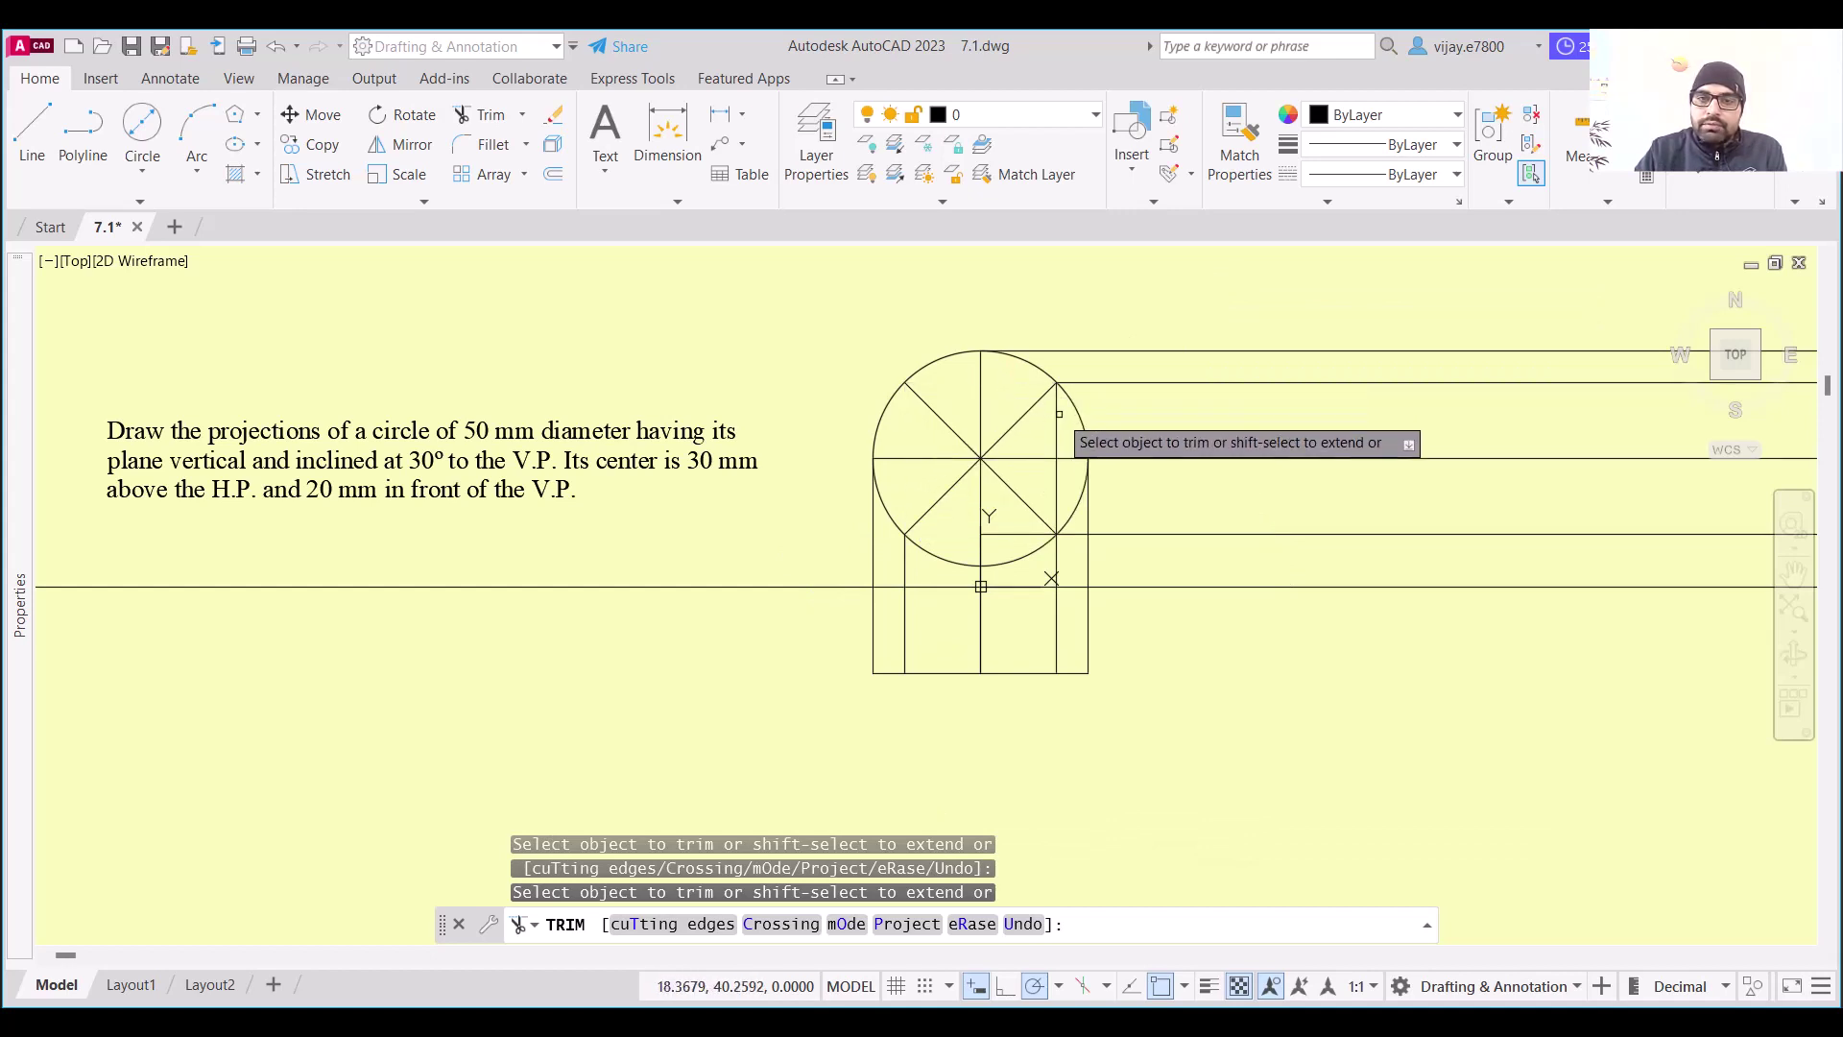
left_click(1015, 531)
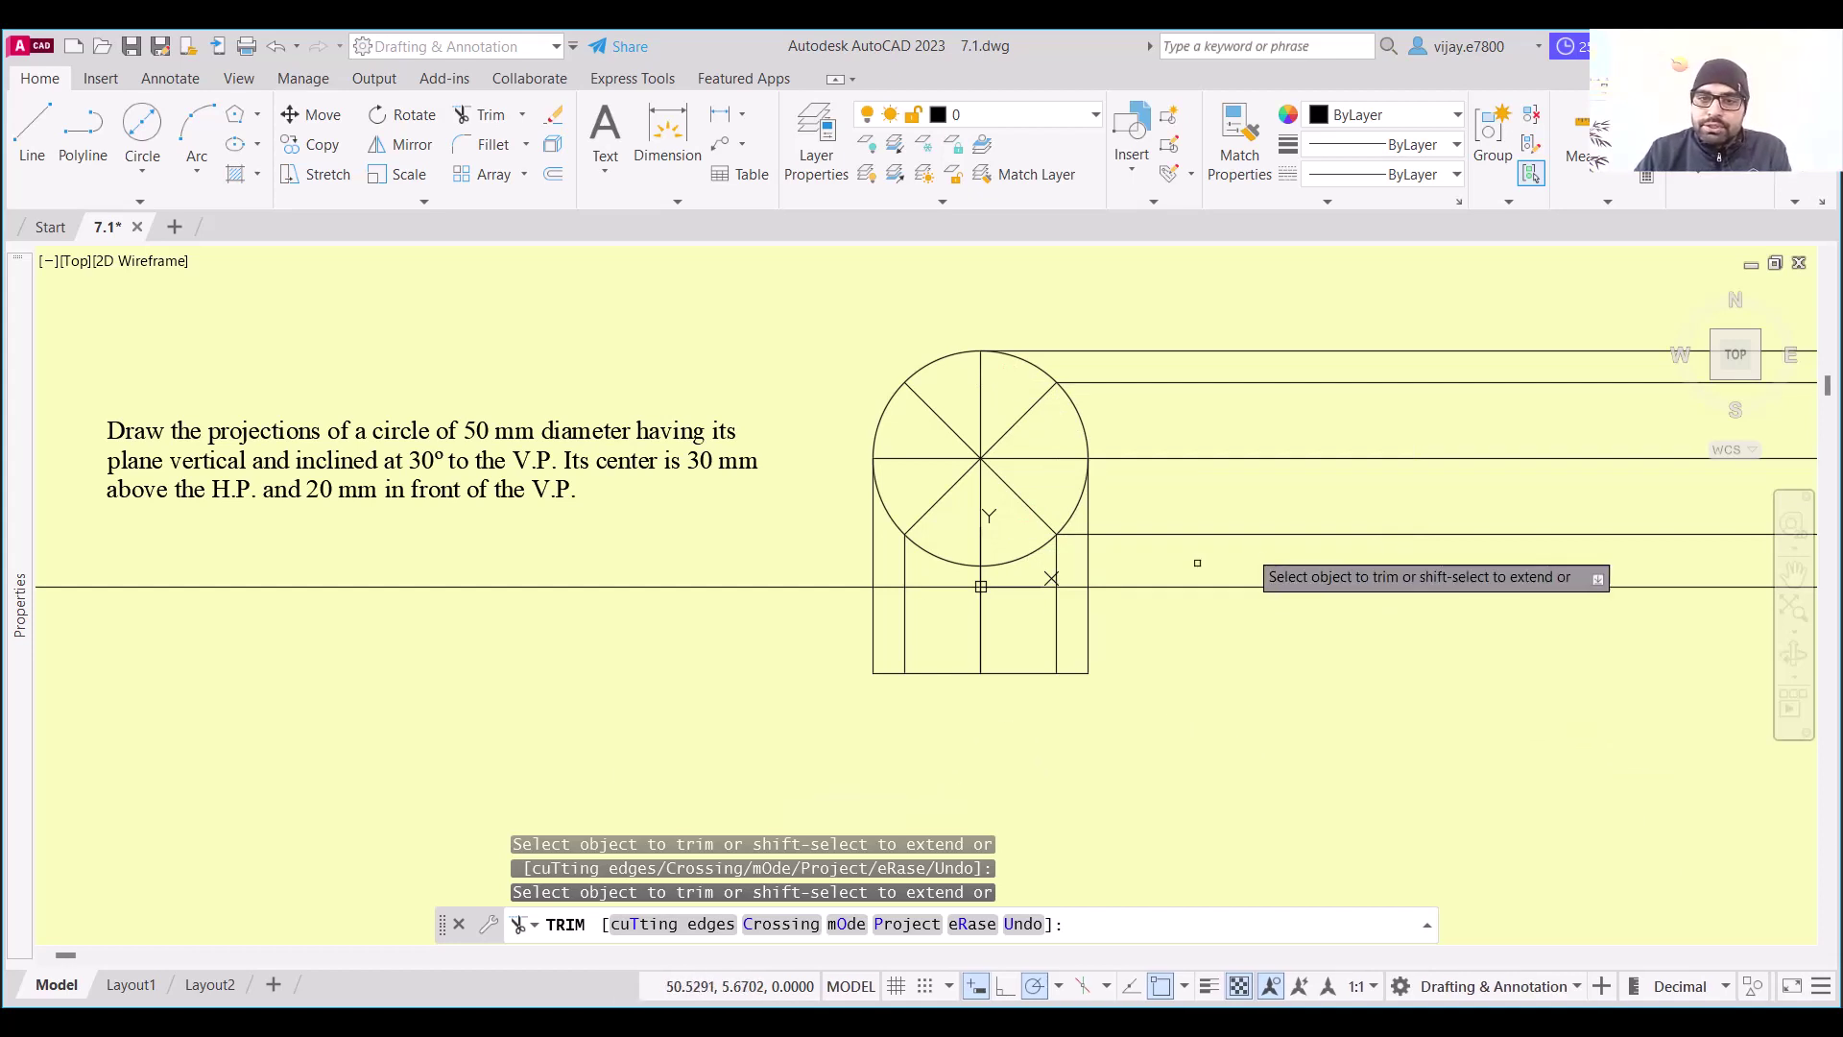
Colour the vertical projectors, horizontal projectors, circle centre lines and reference line blue (39,118,187)
left_click(1178, 645)
left_click(842, 629)
left_click(1632, 646)
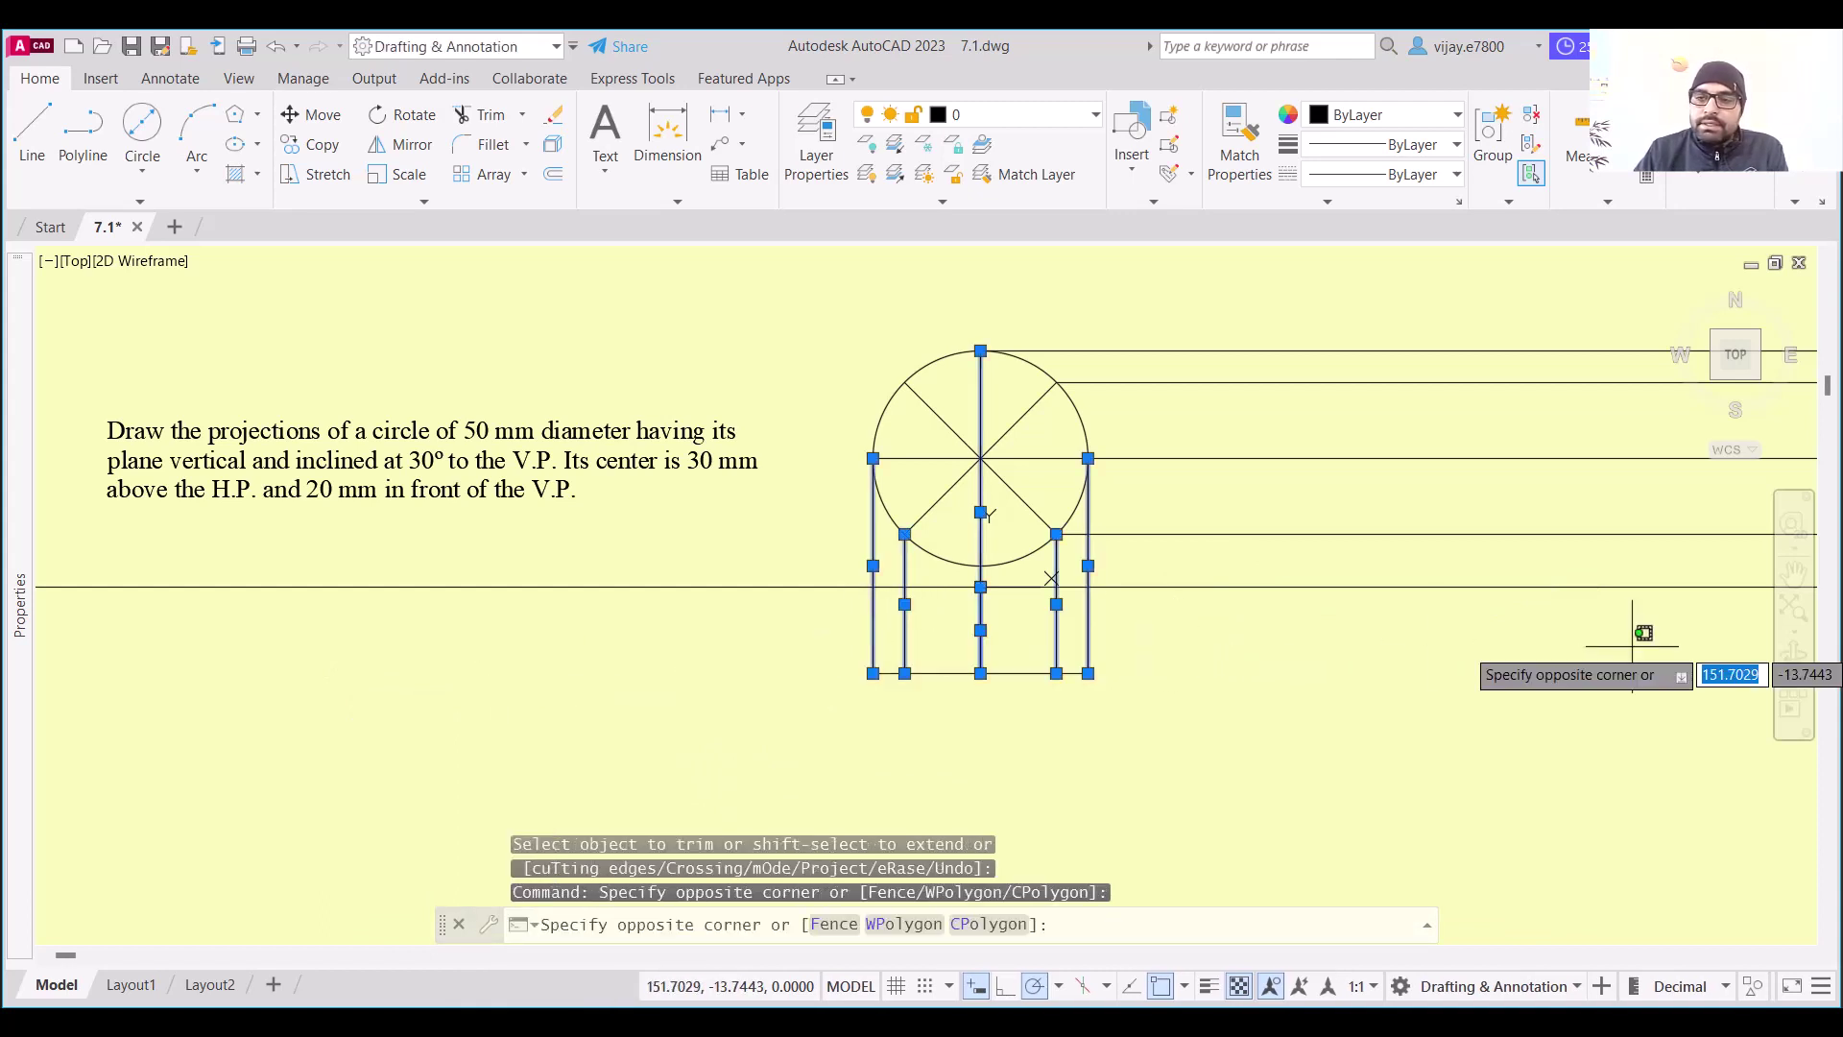
left_click(1512, 343)
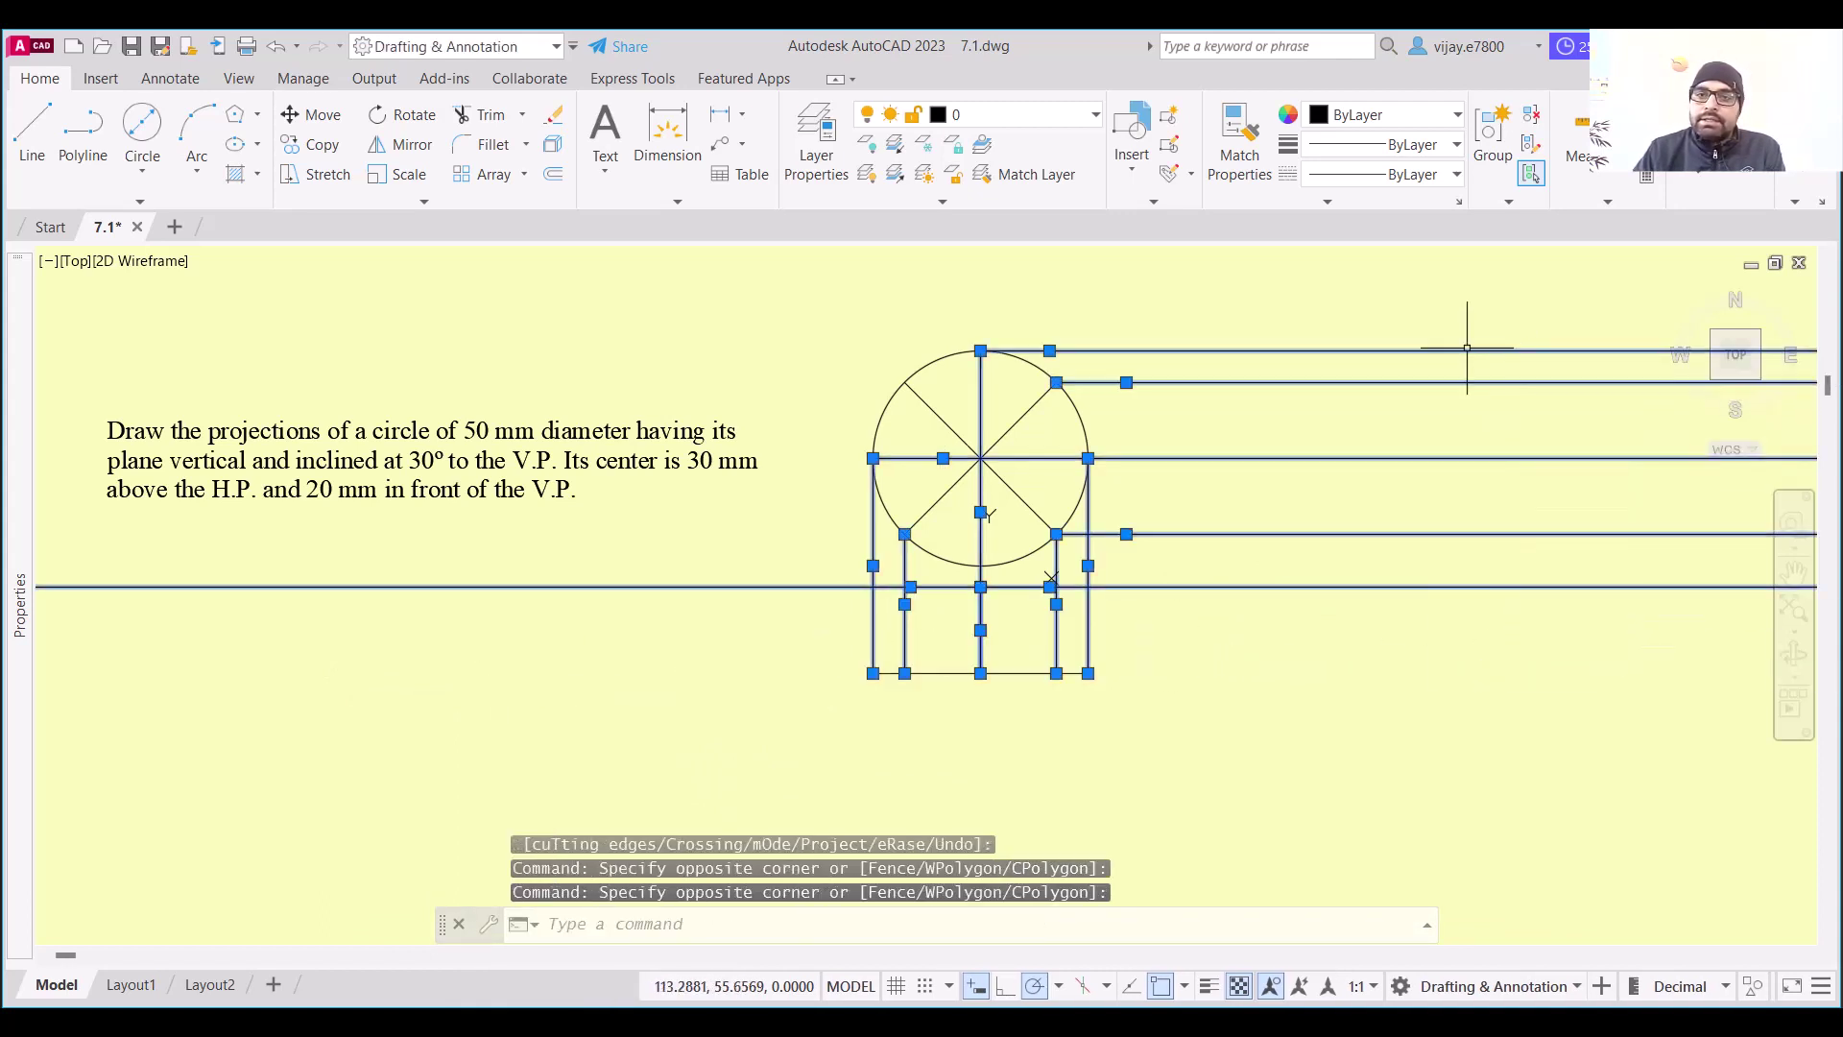
left_click(1391, 113)
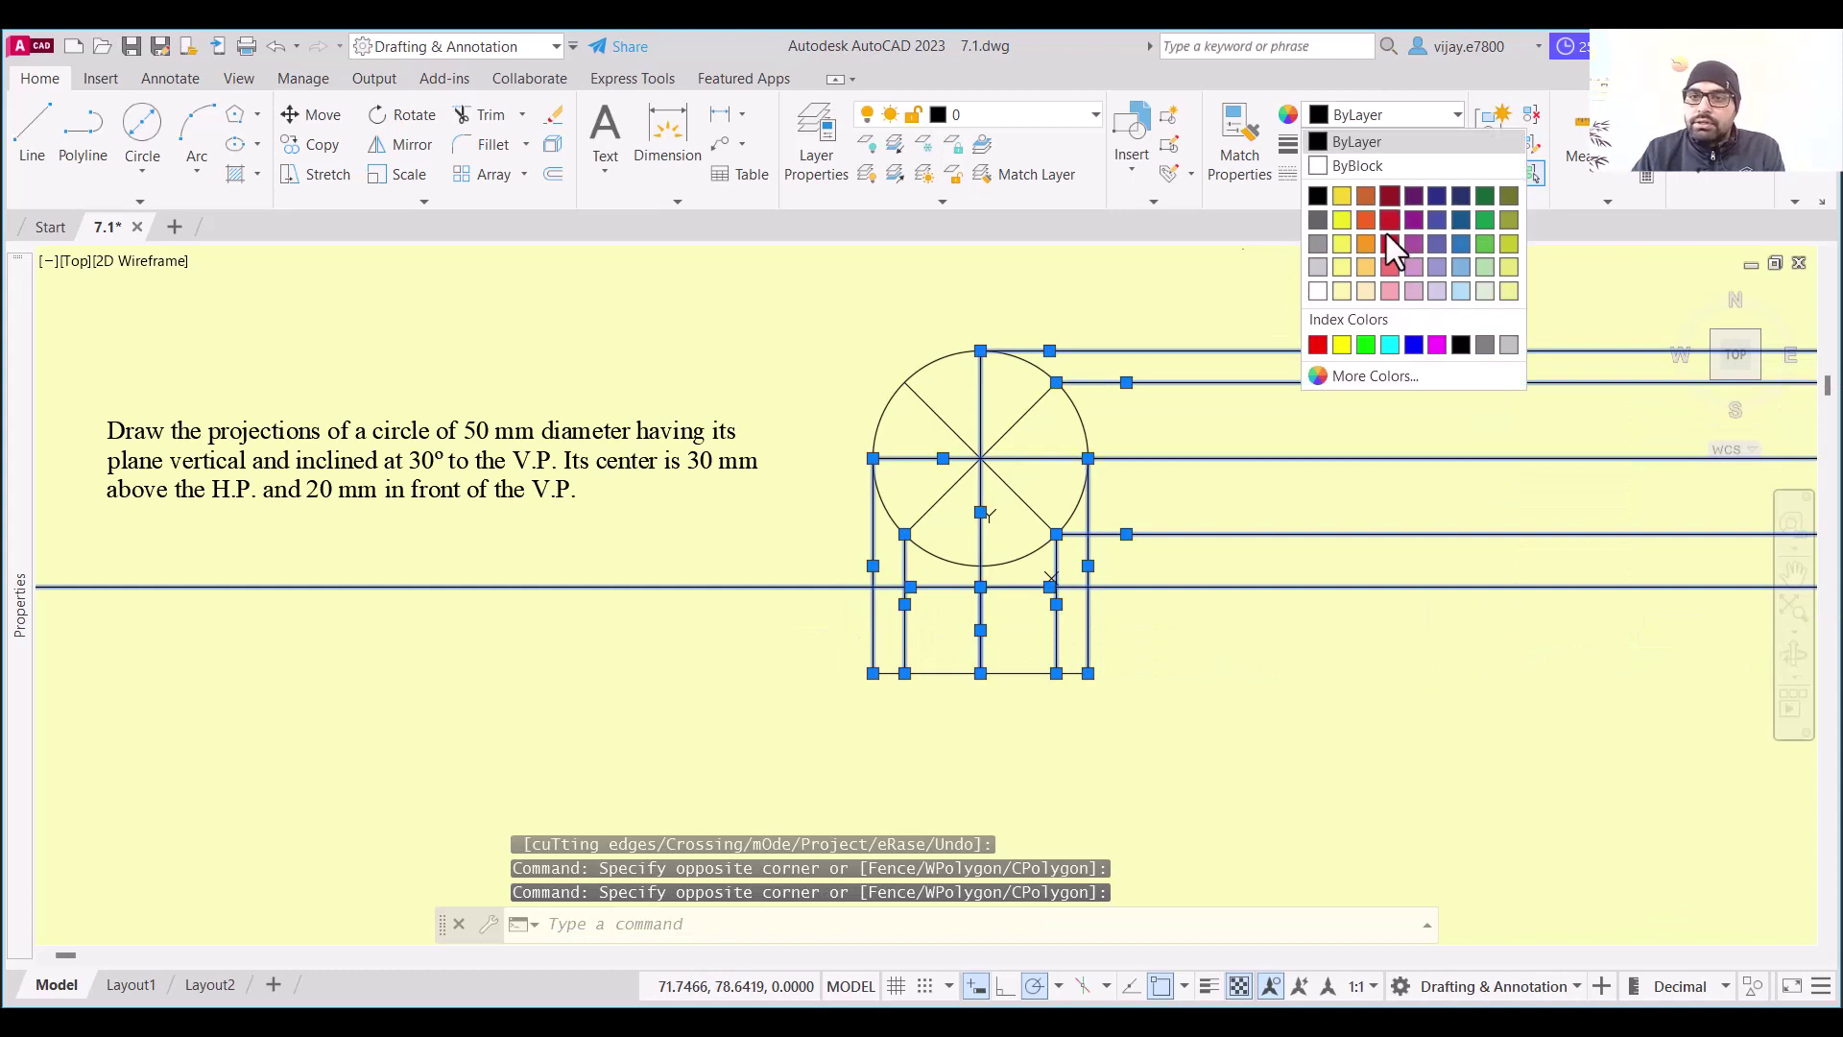
left_click(1459, 244)
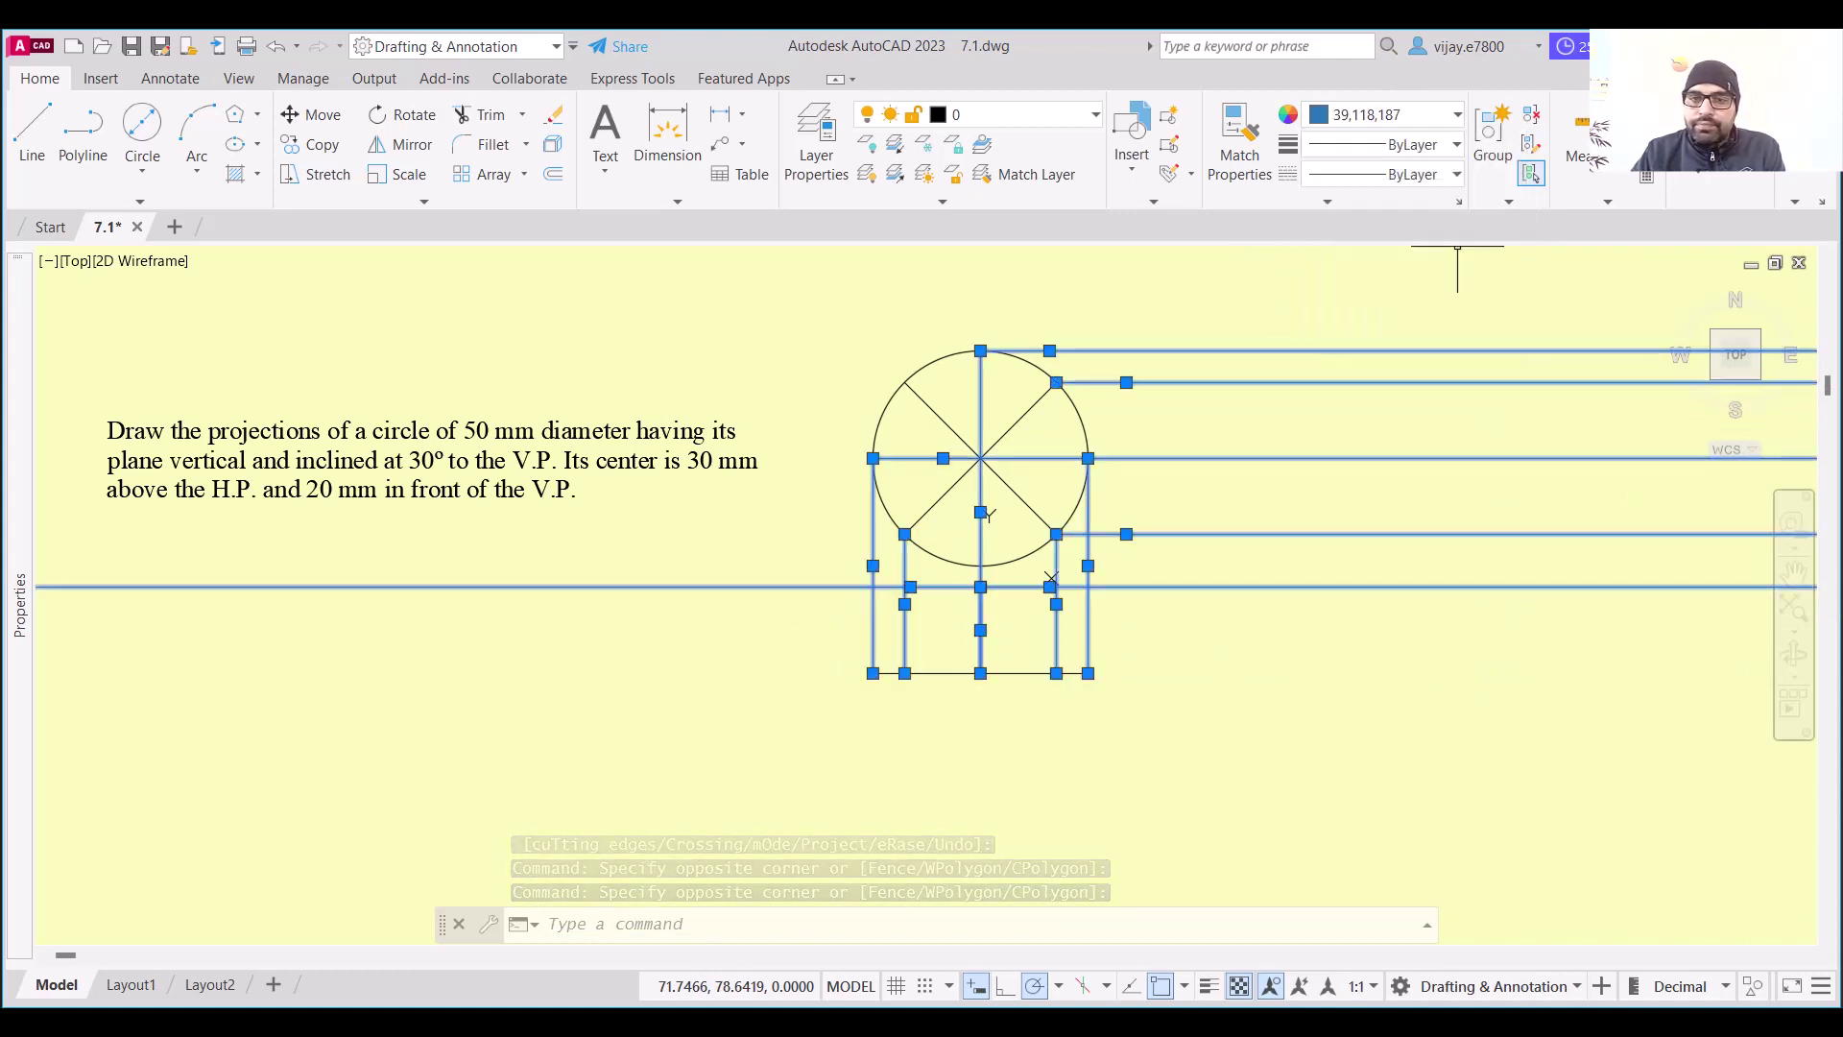
left_click(1326, 738)
key("Escape")
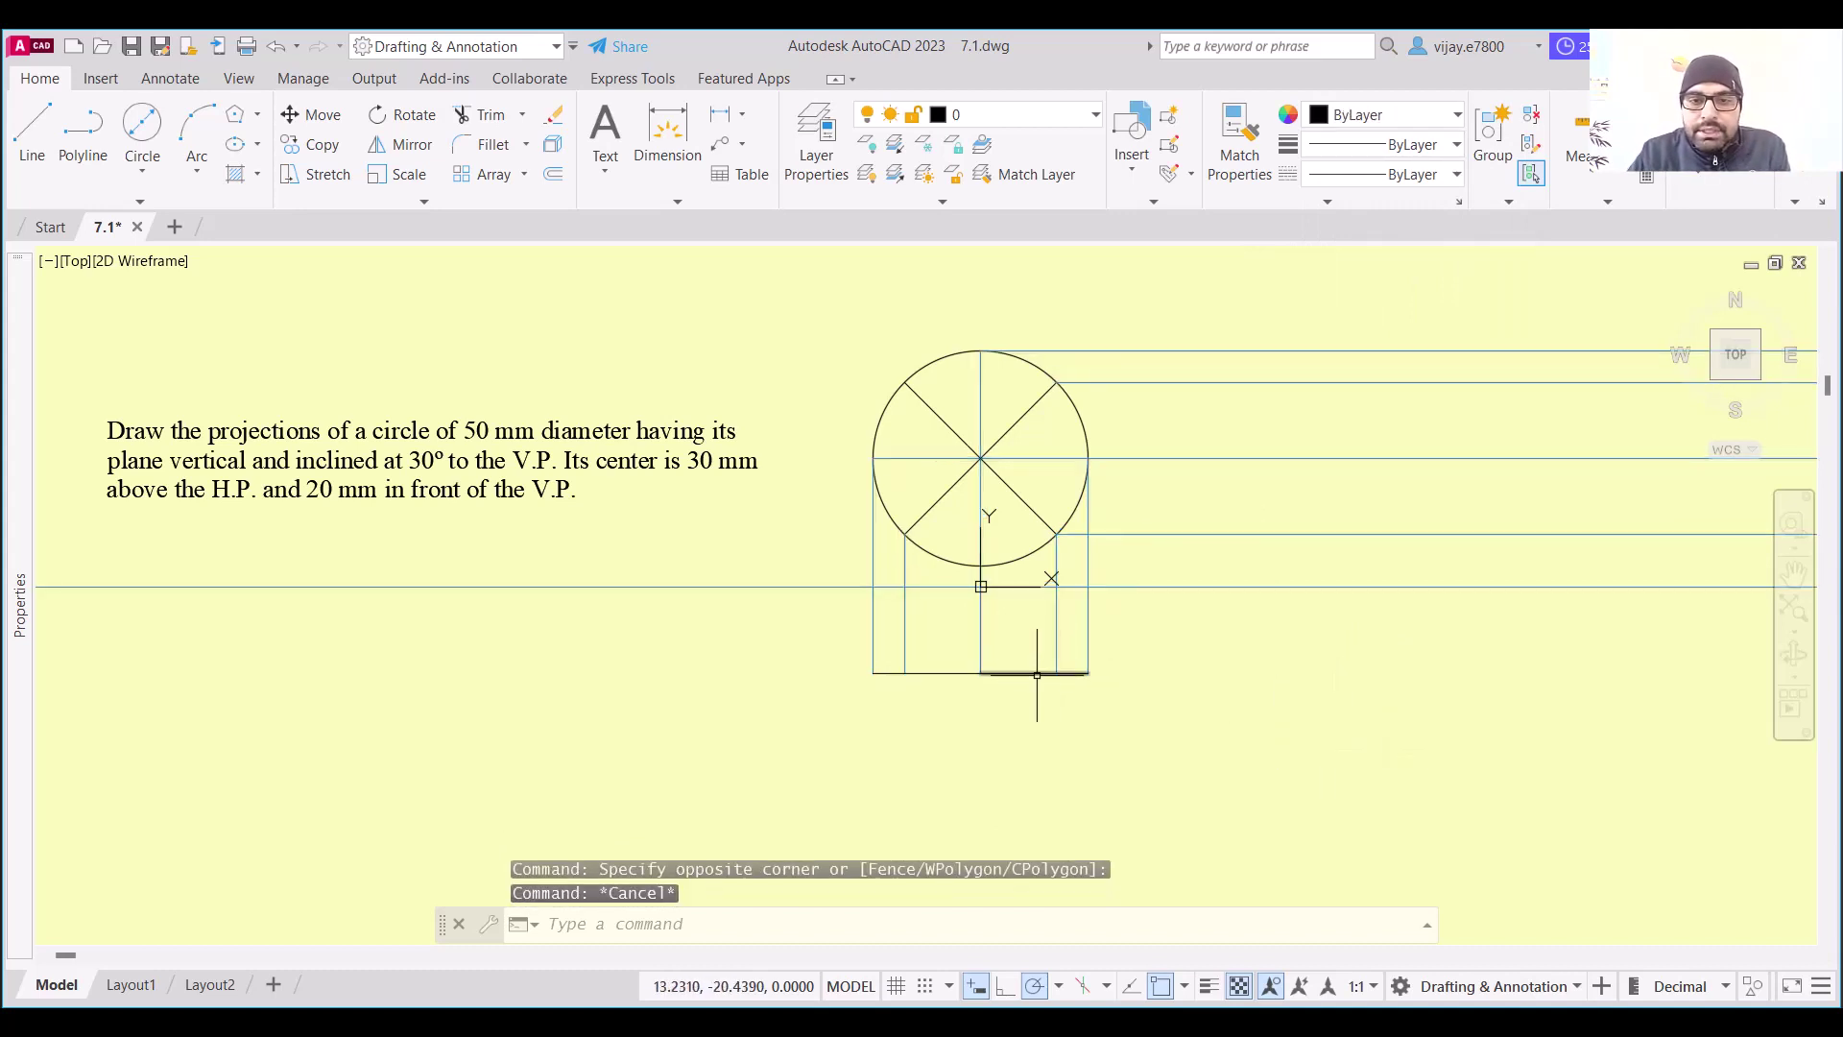
Set the lineweight of the circle and both halves of the horizontal top-view line to 0.40 mm
left_click(1036, 729)
left_click(929, 685)
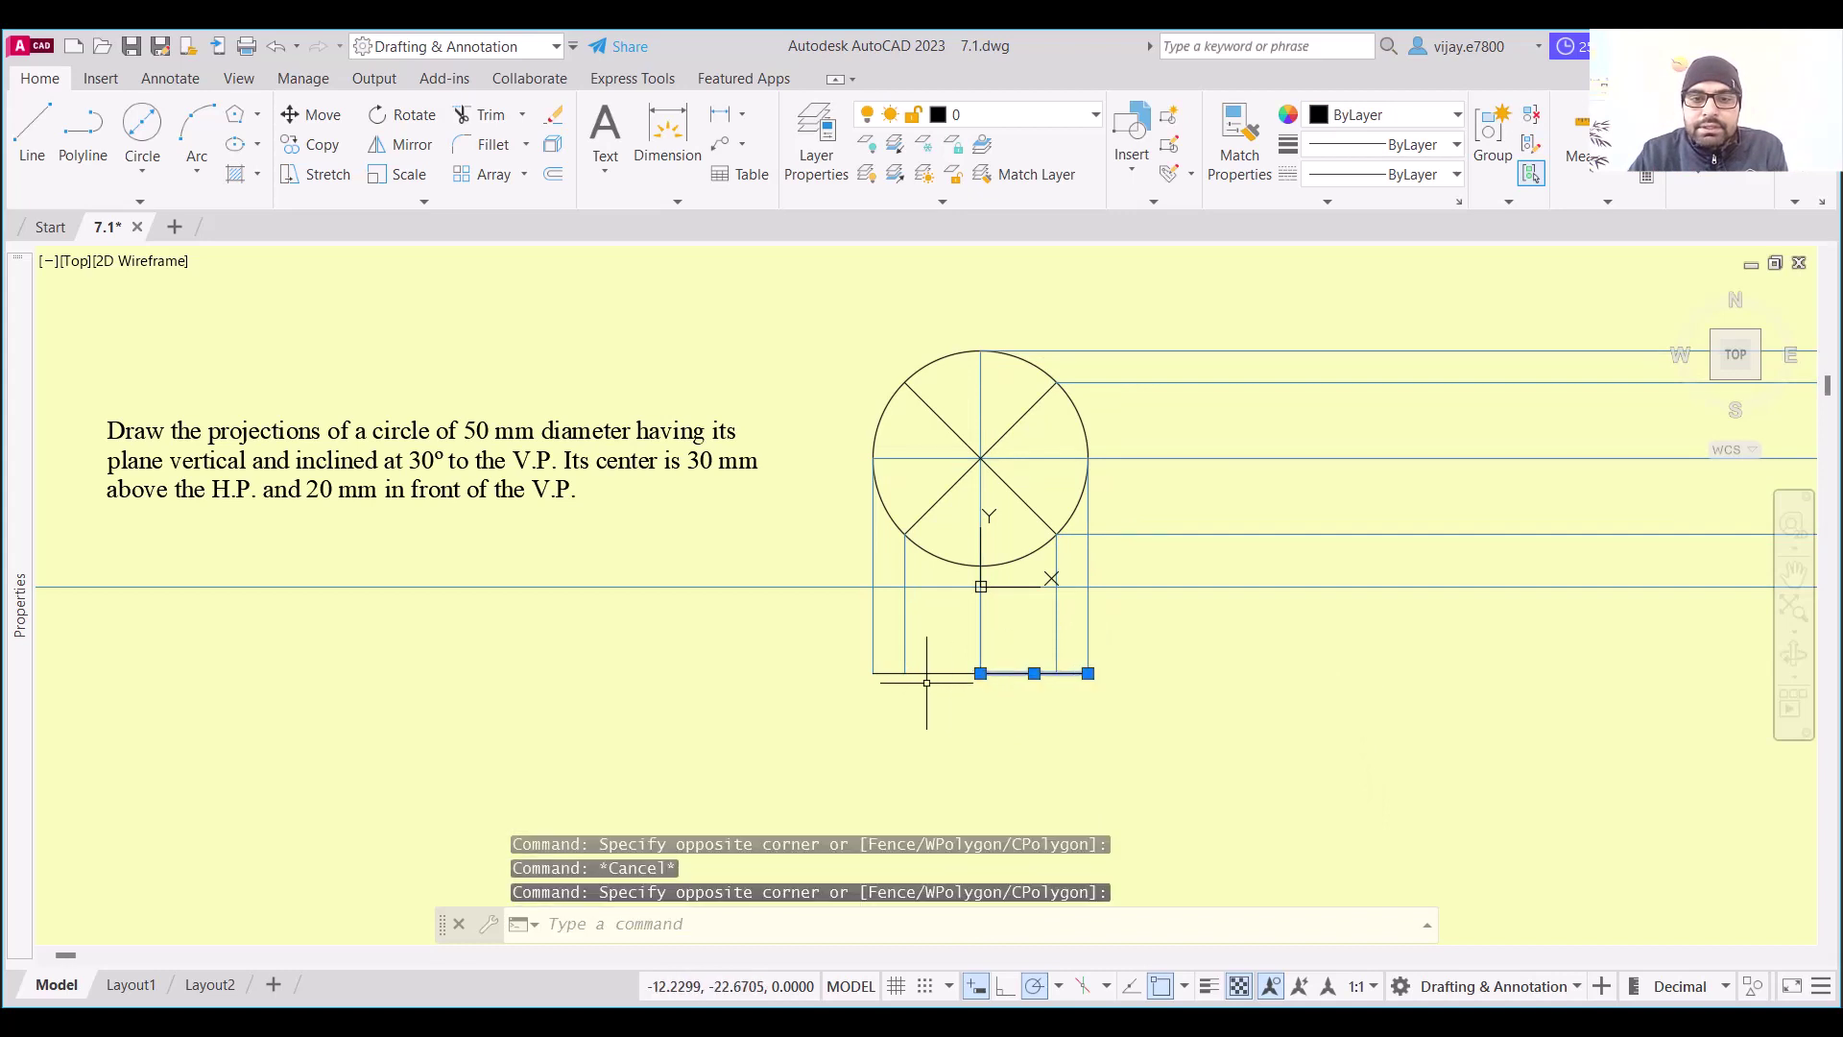
left_click(929, 672)
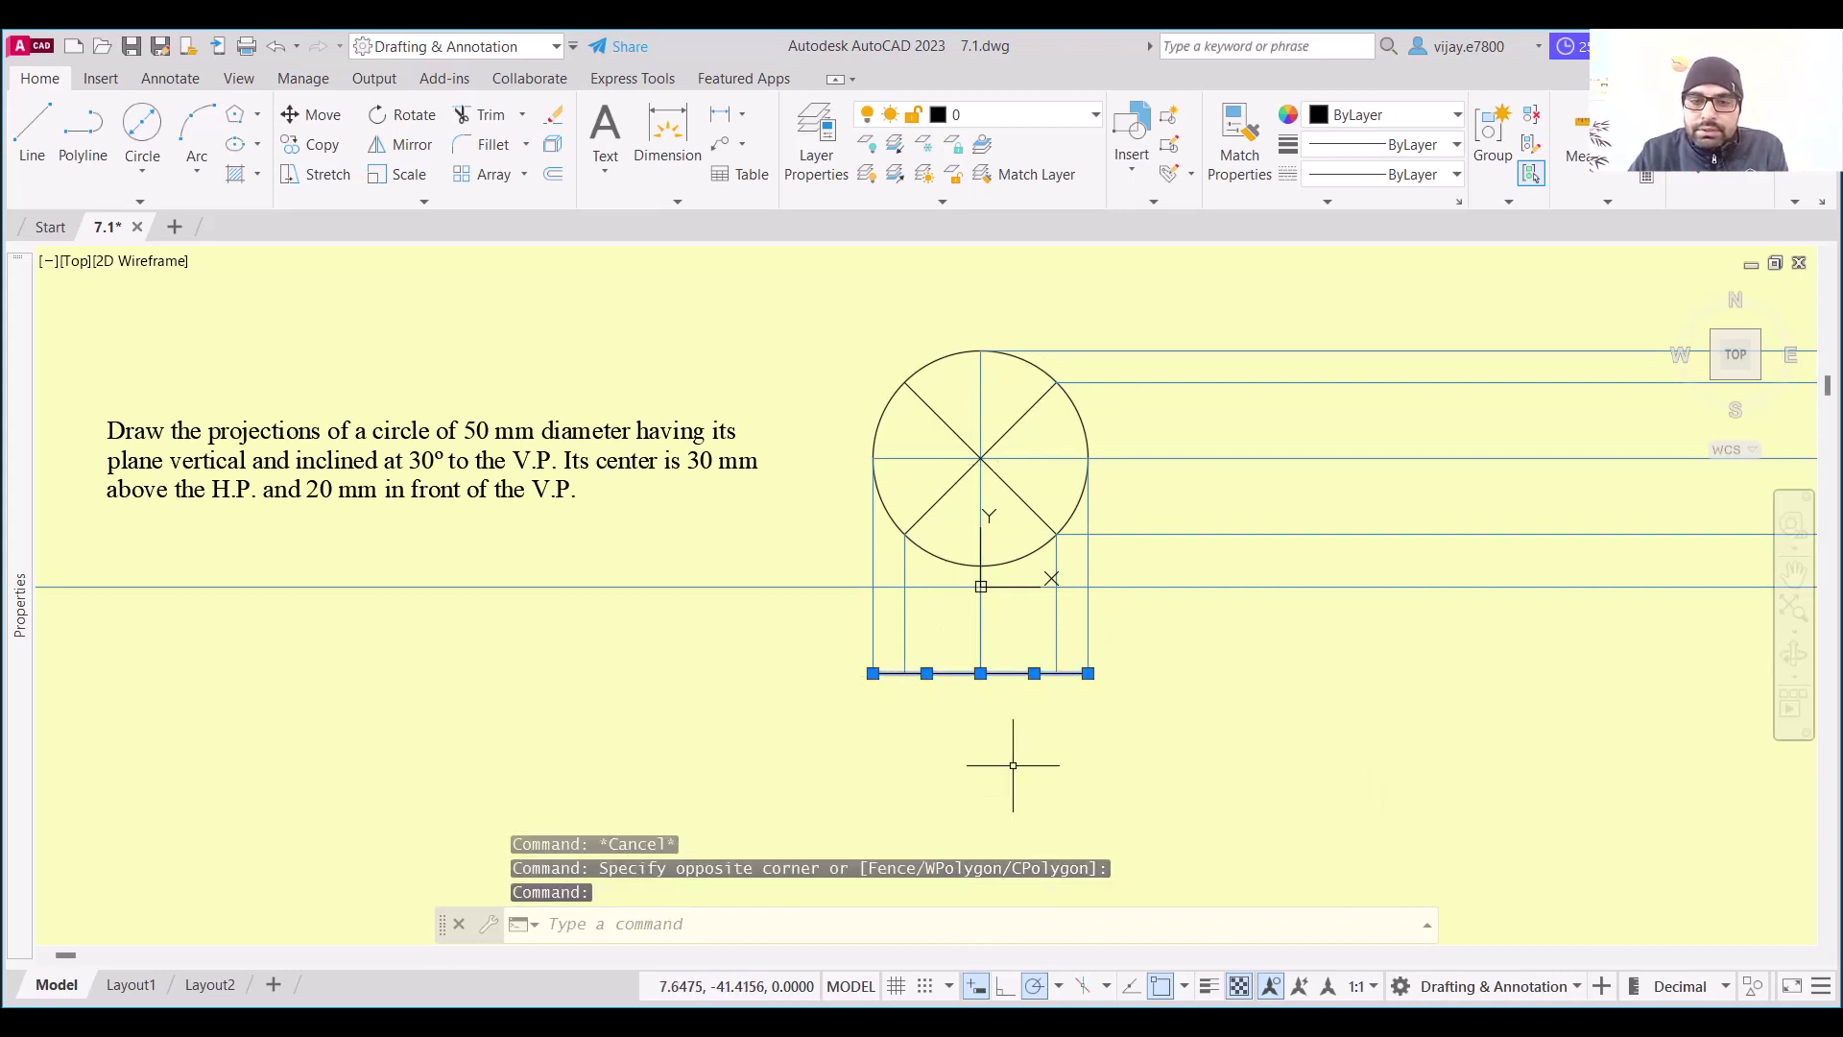
left_click(935, 558)
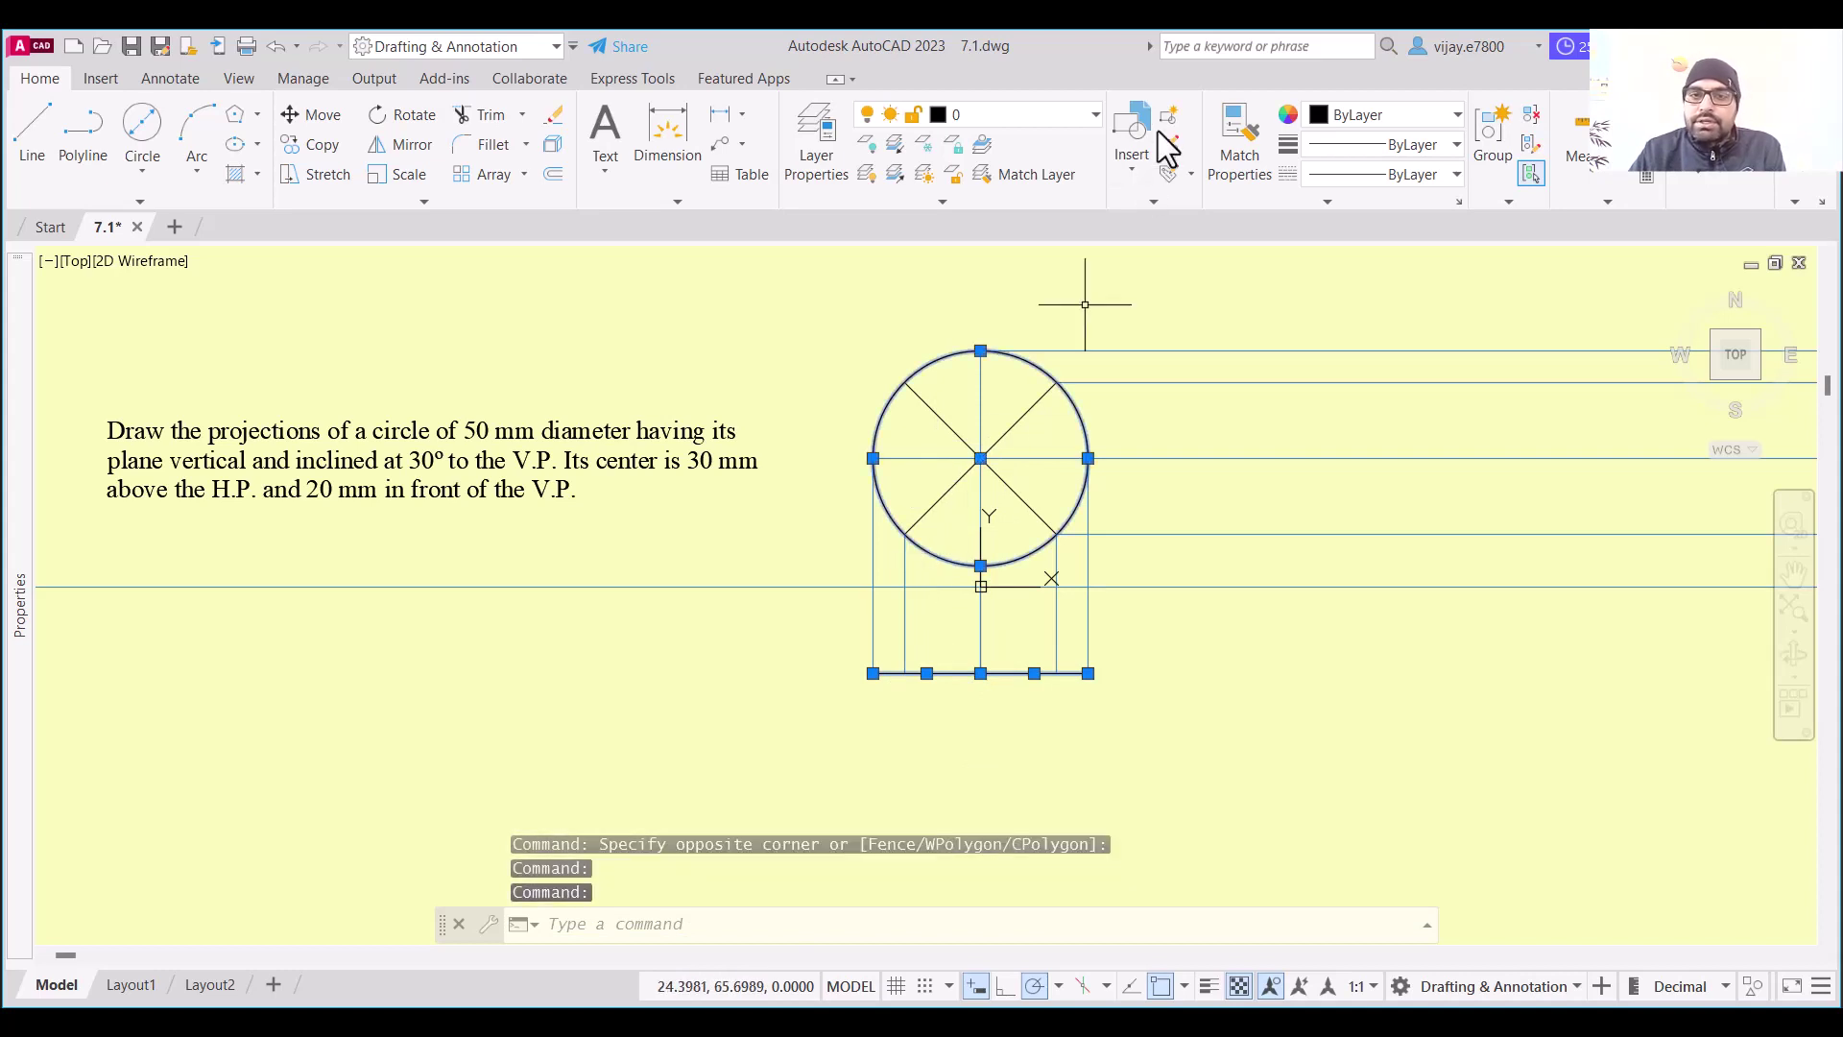
left_click(1407, 146)
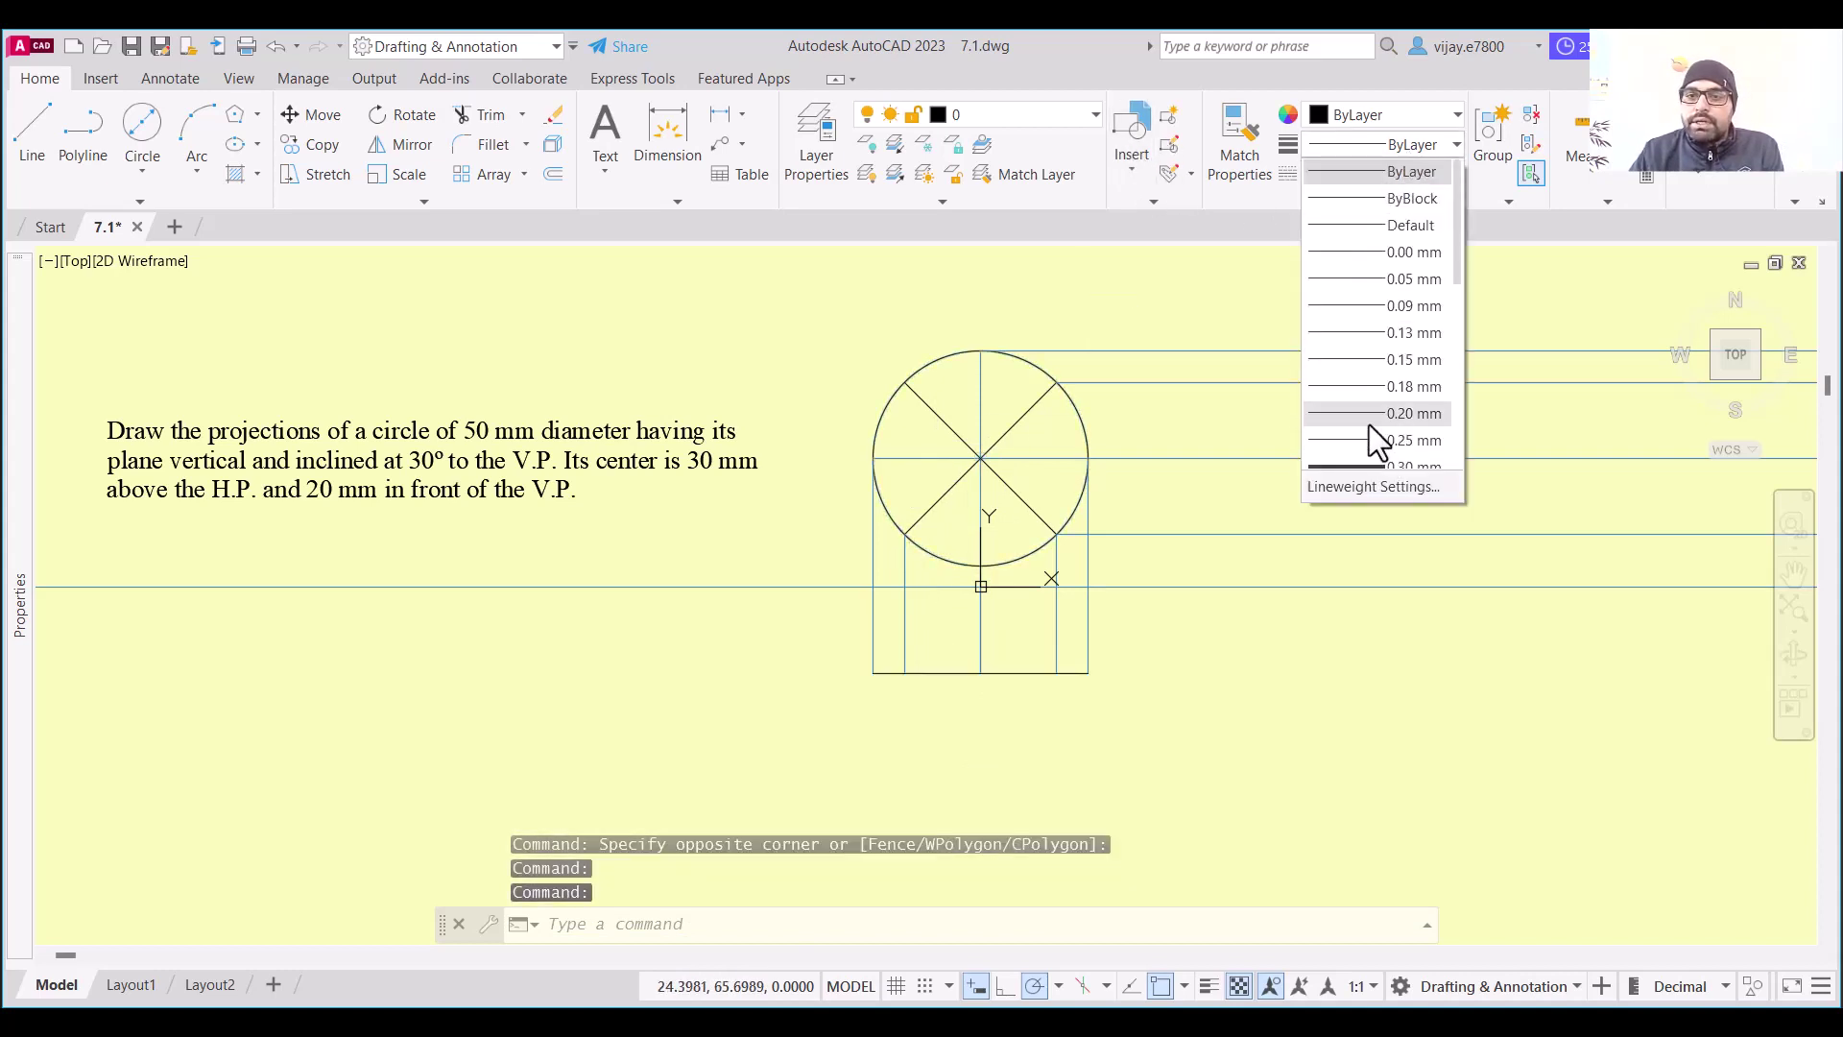
scroll(1369, 424, "down", 2)
left_click(1365, 395)
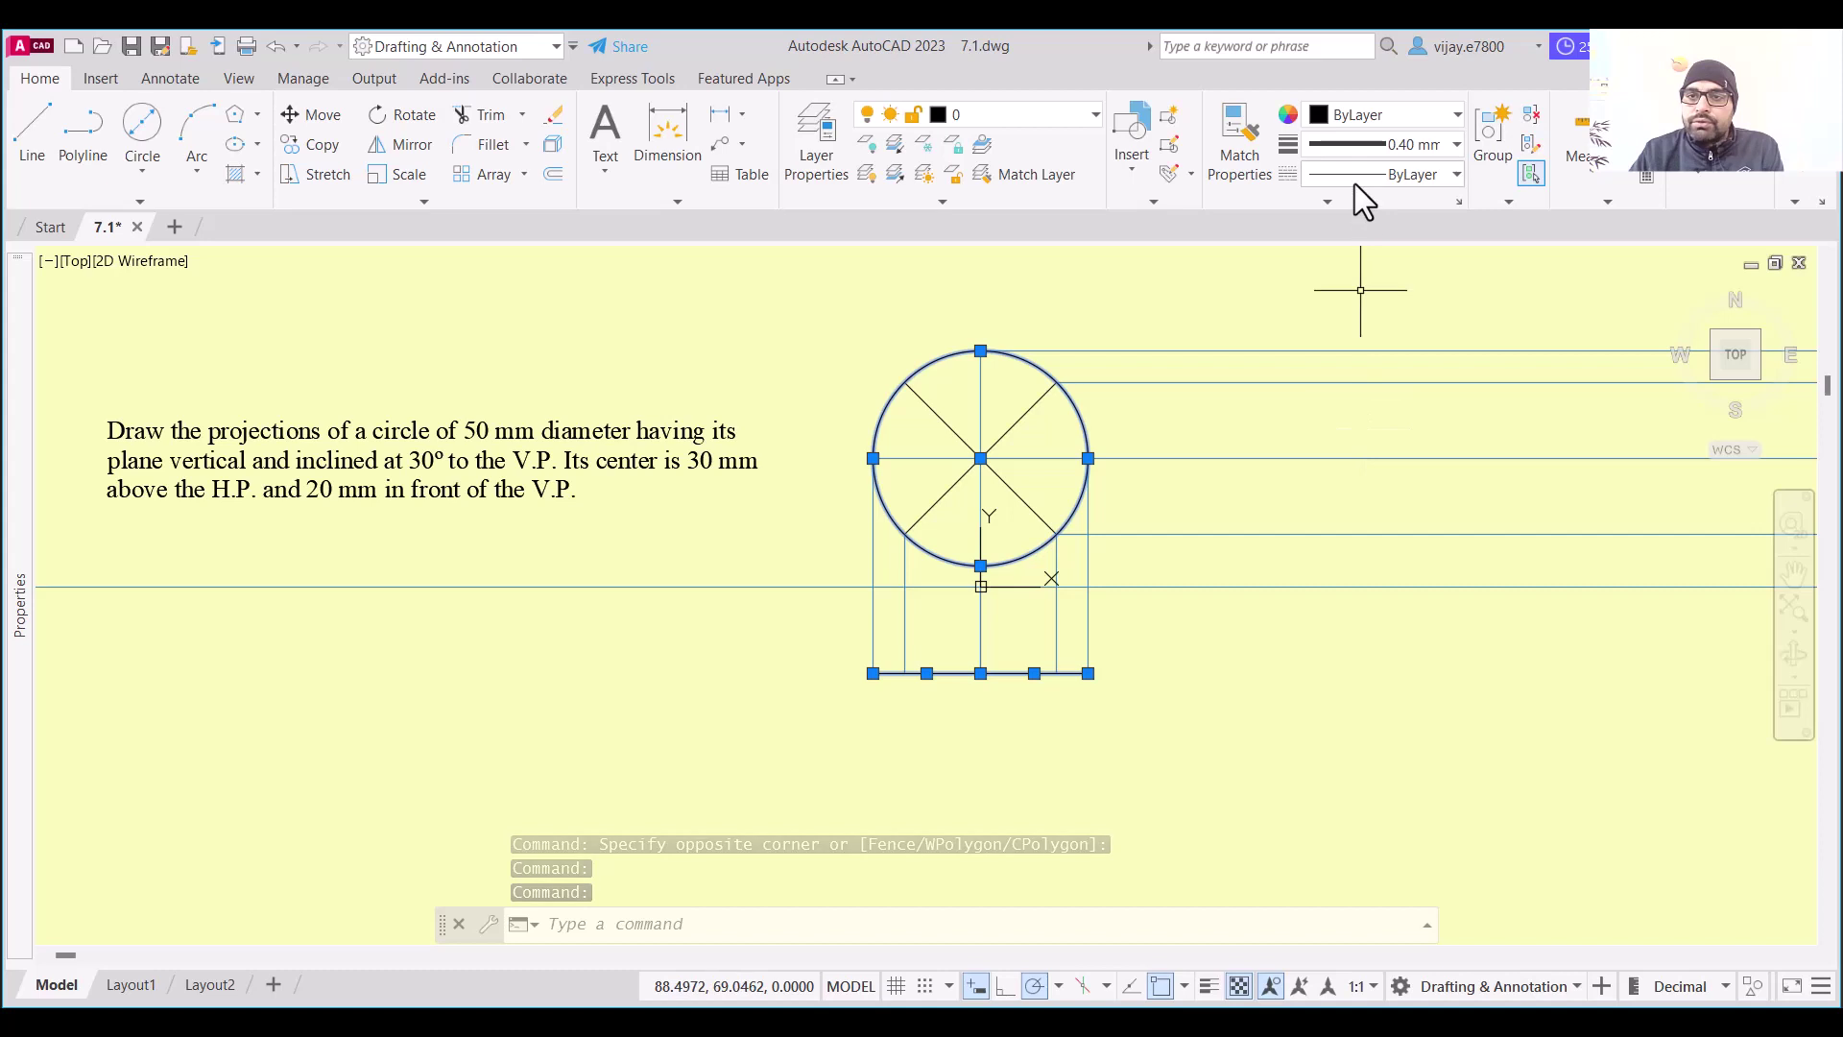
Turn on Display Lineweight in the lineweight settings
left_click(1369, 140)
left_click(1396, 497)
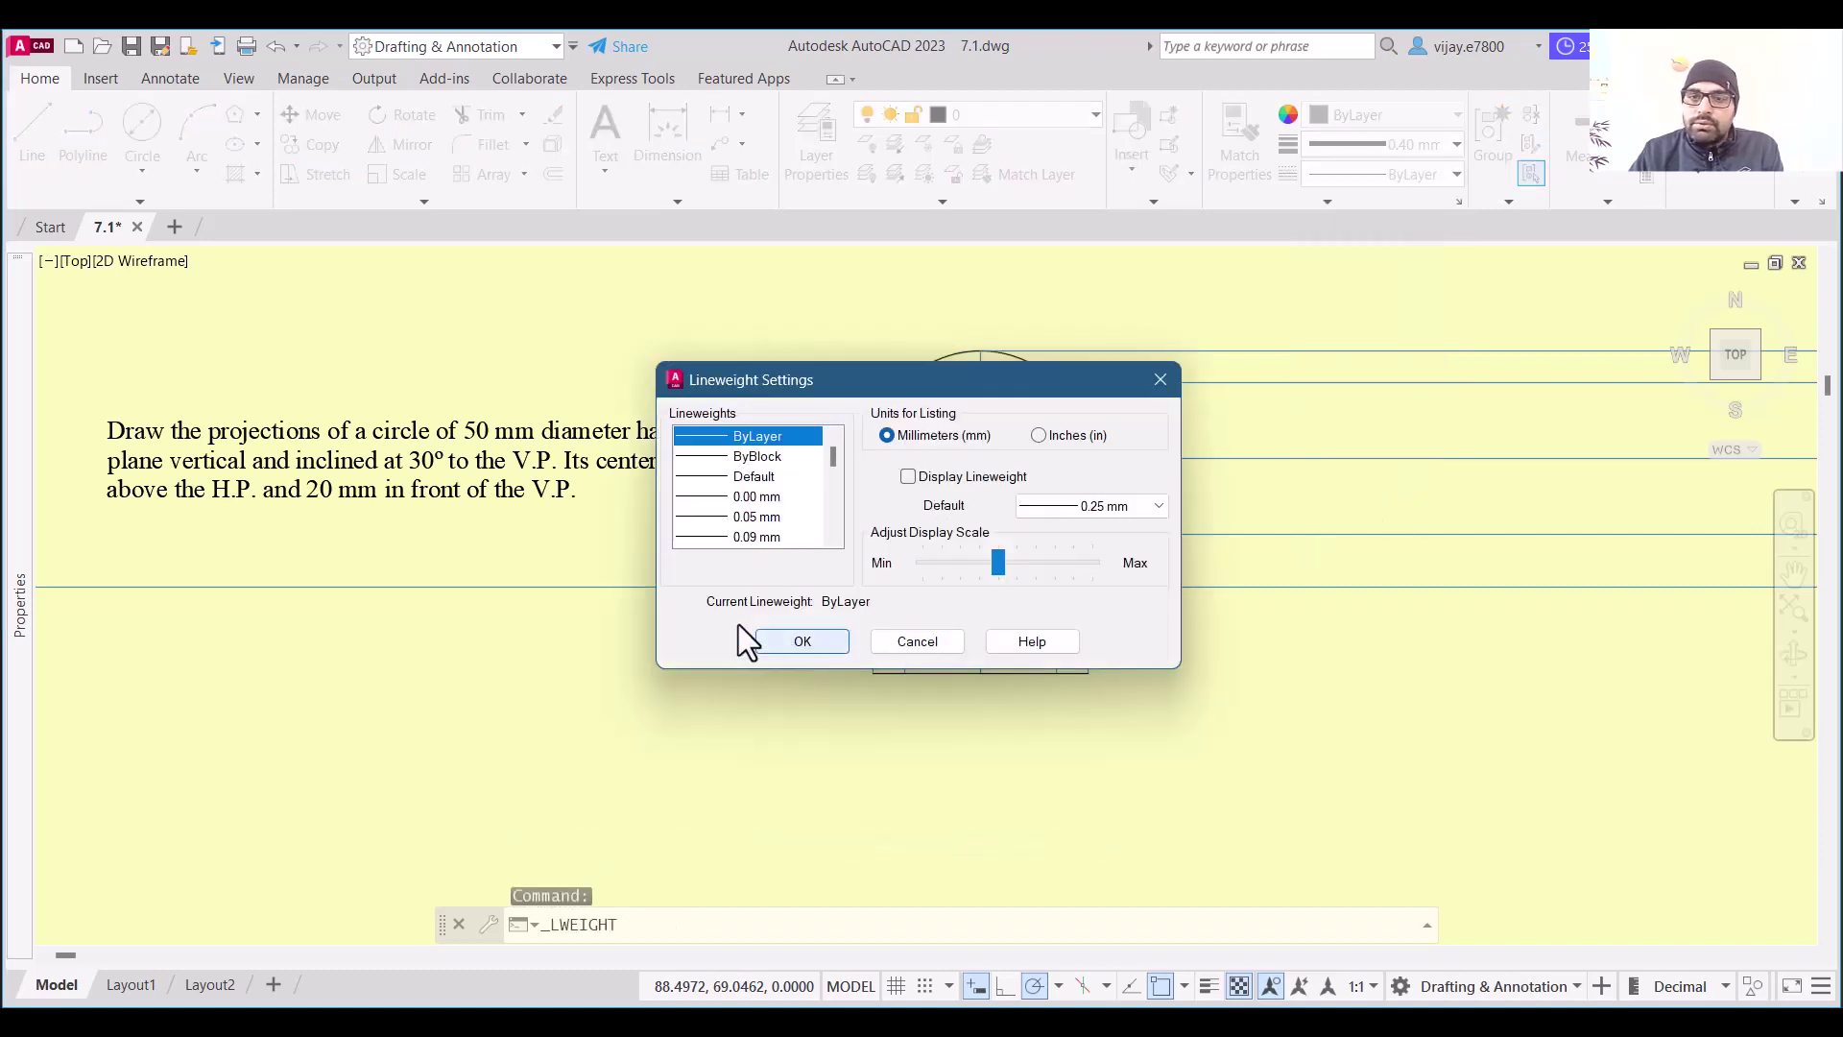
left_click(921, 478)
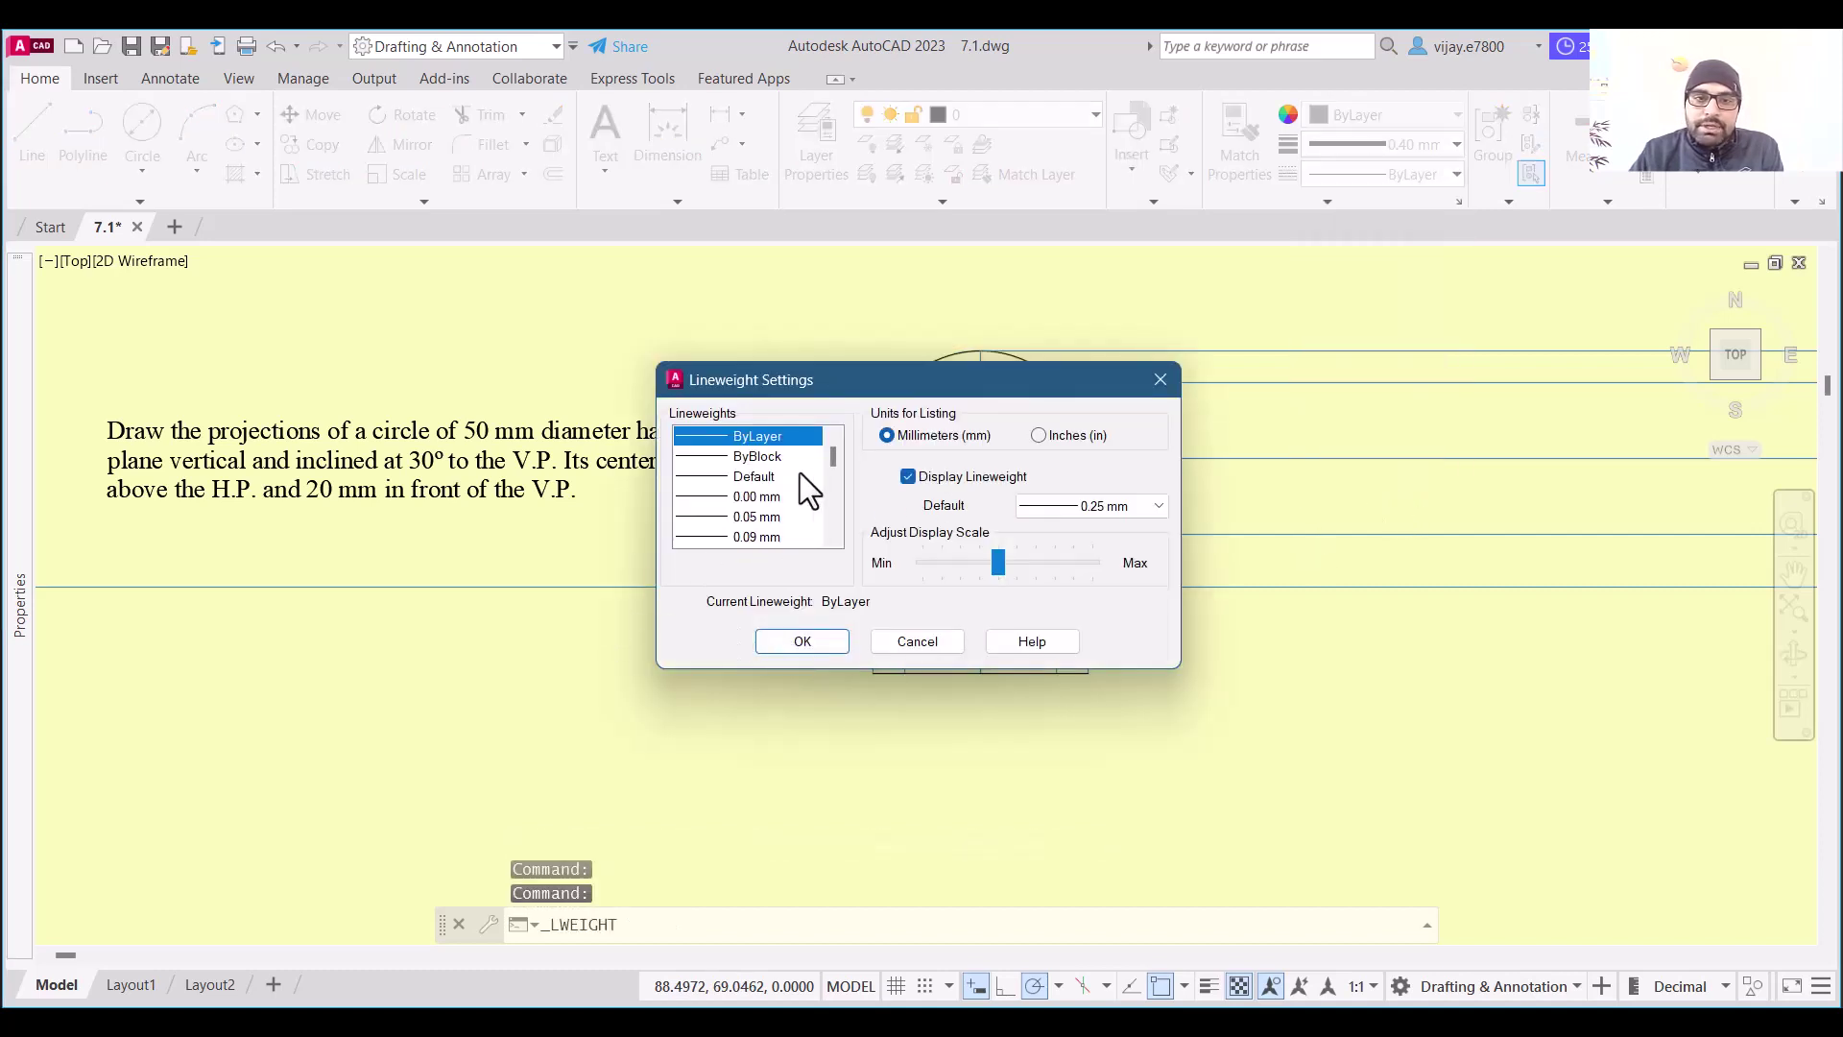
scroll(775, 486, "down", 2)
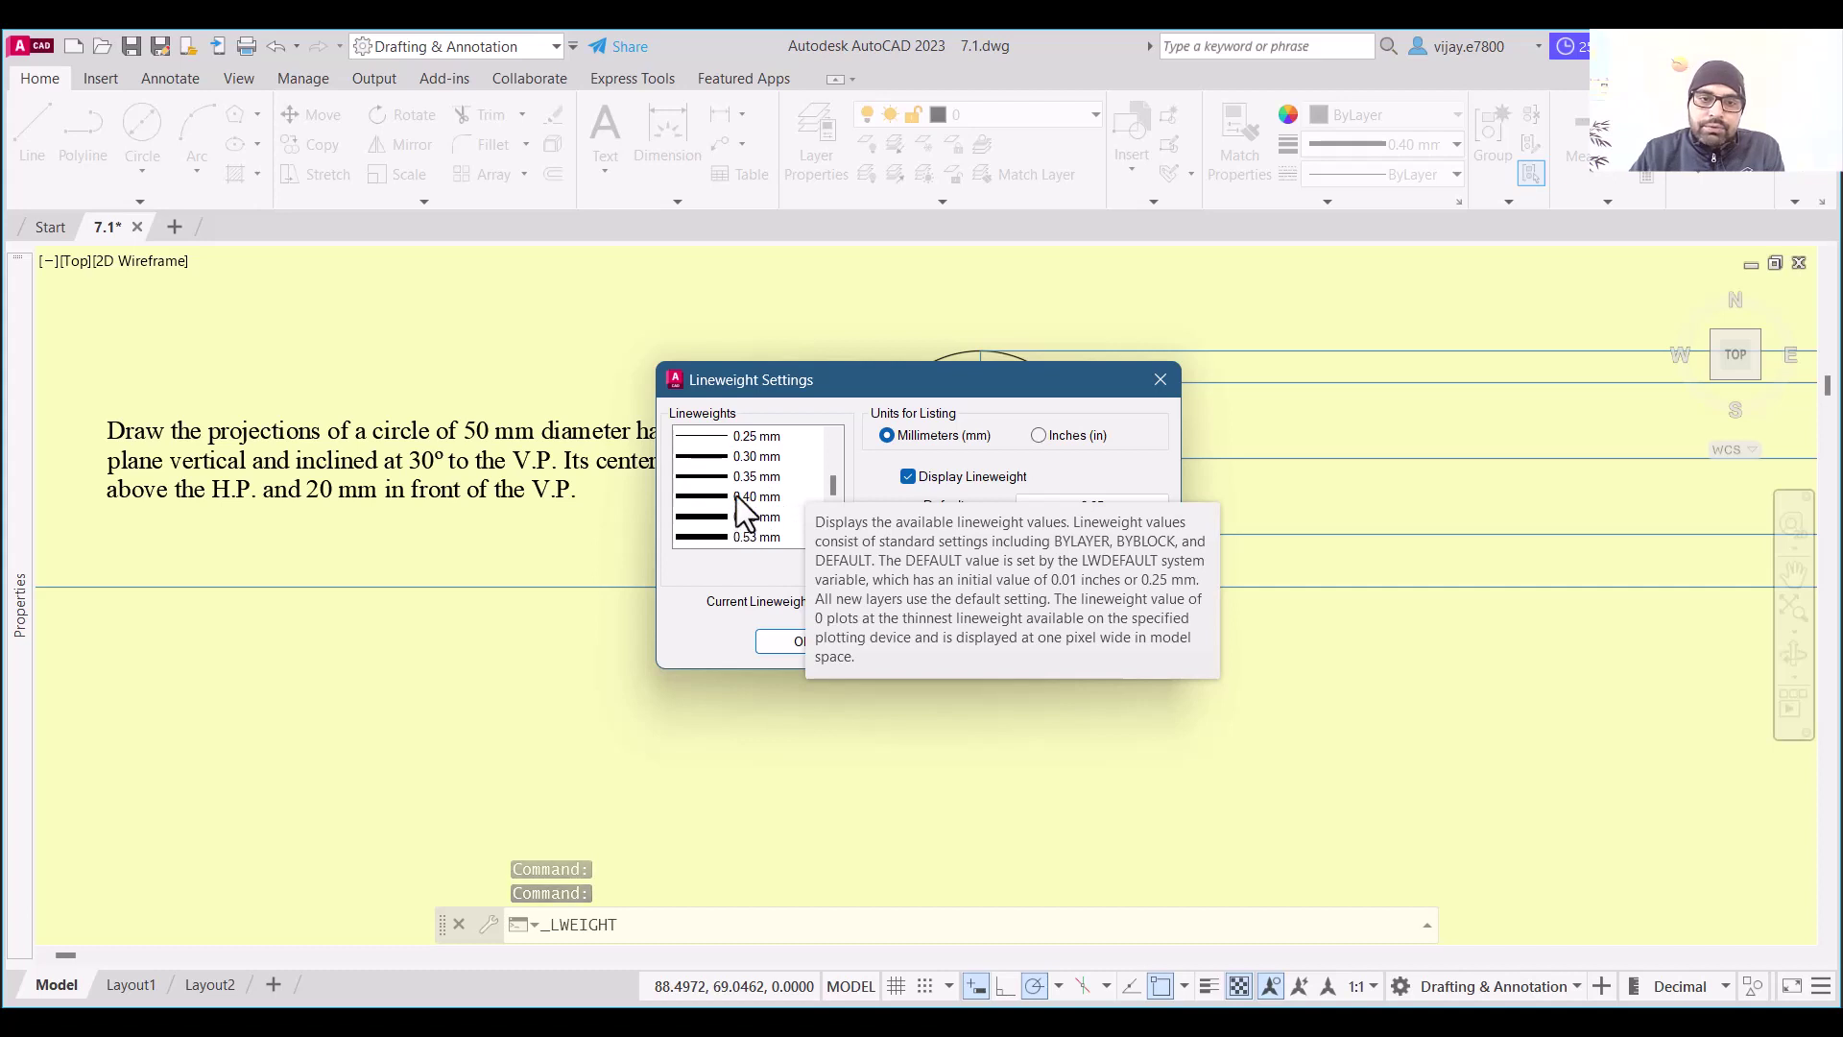
left_click(797, 637)
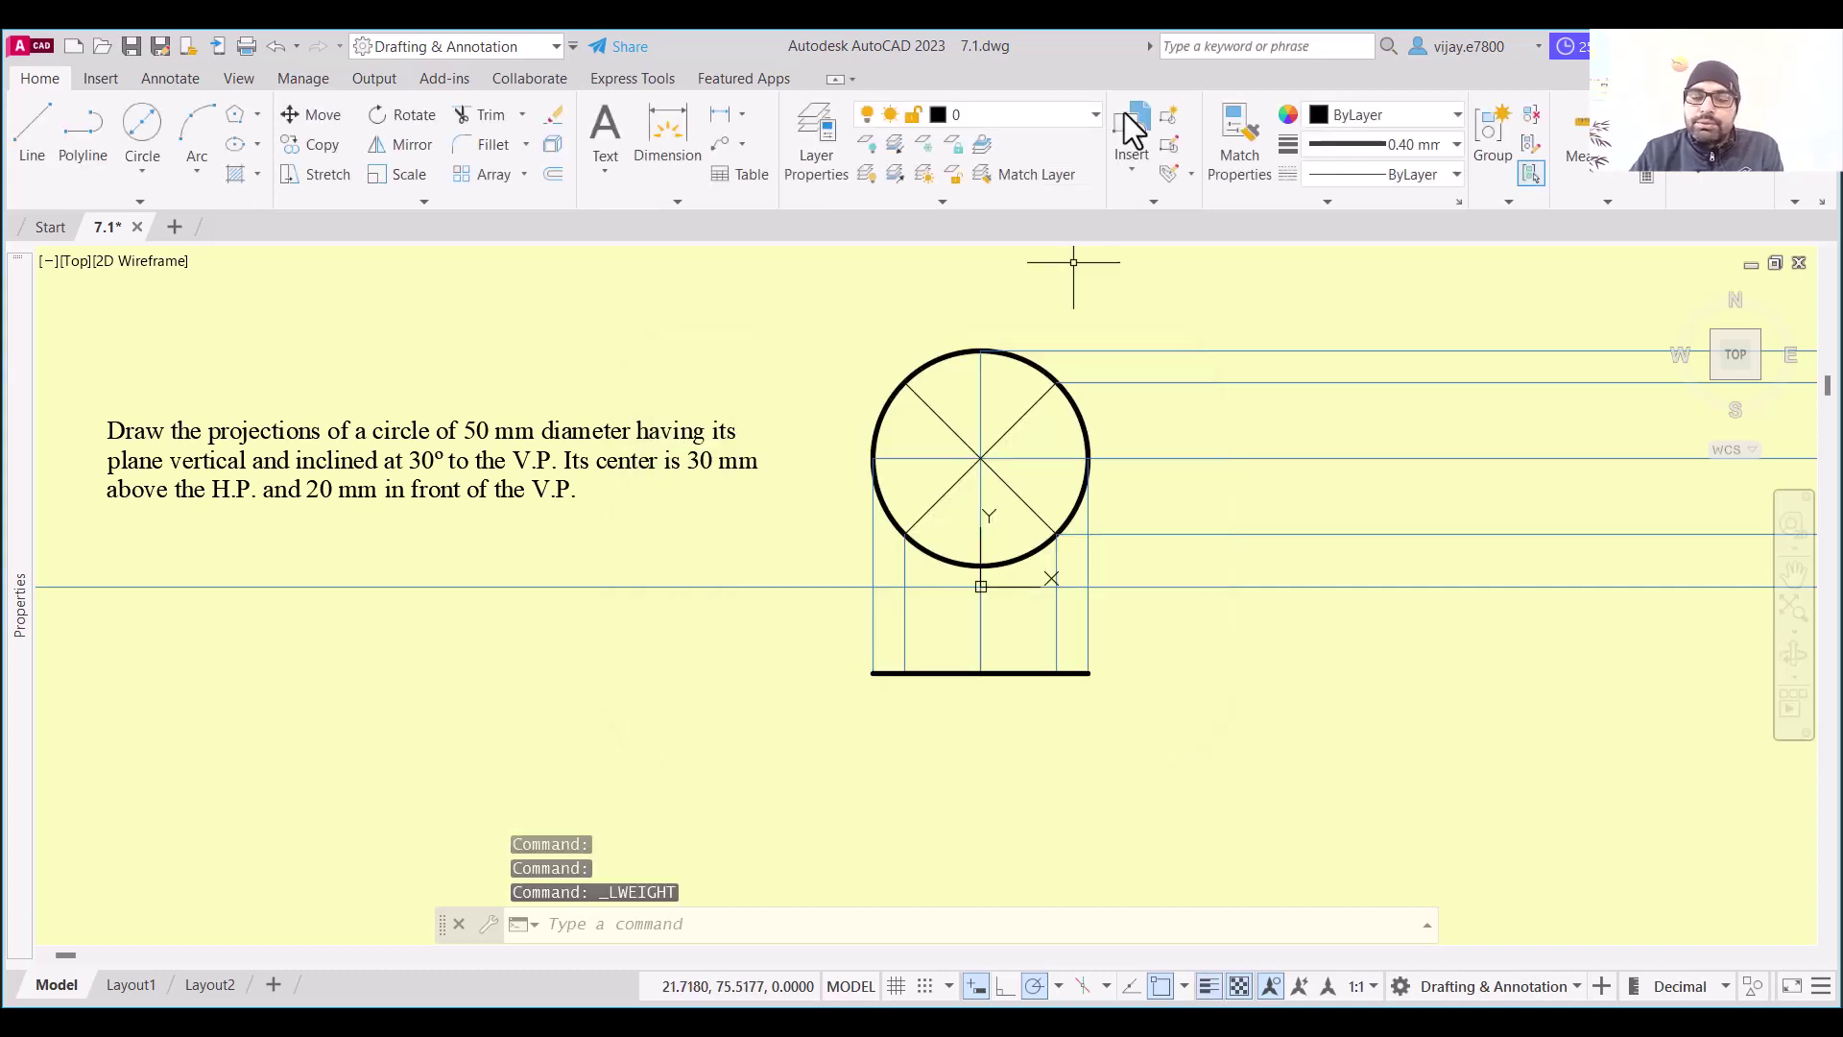
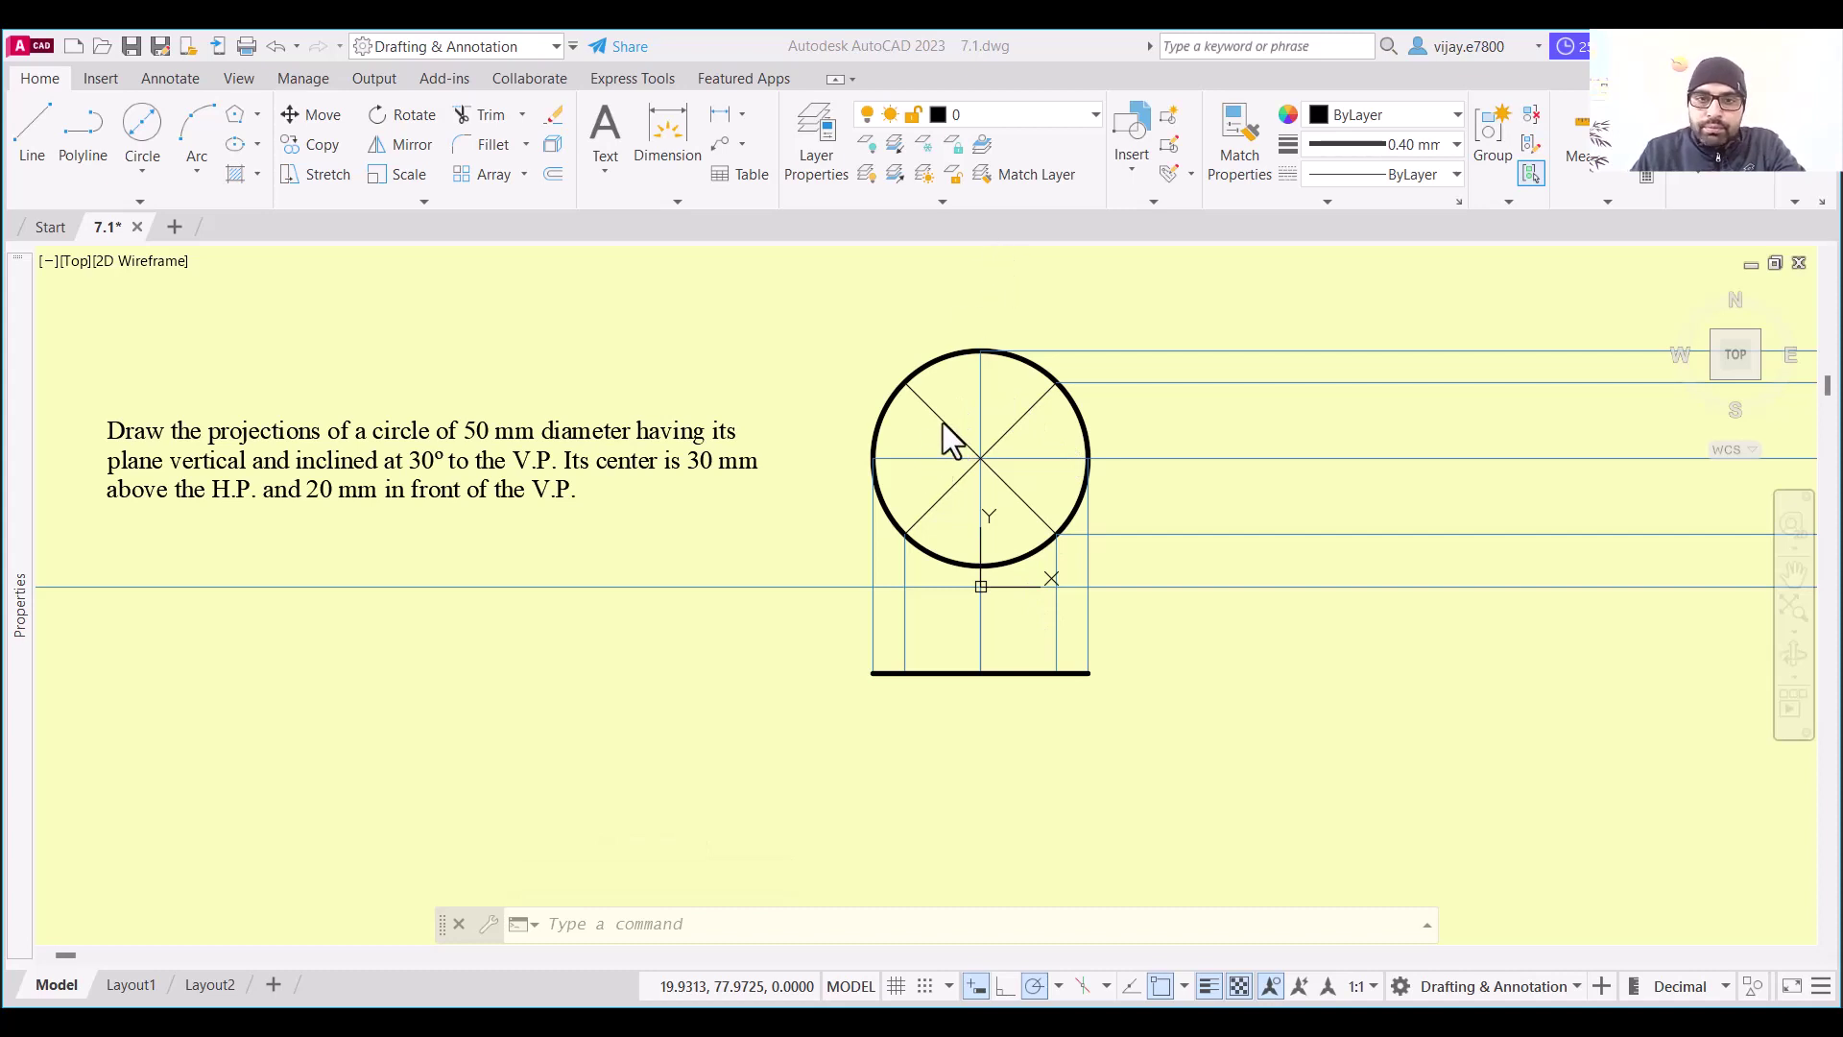
Colour the two diagonal lines inside the circle blue (39,118,187)
left_click(943, 422)
left_click(1023, 416)
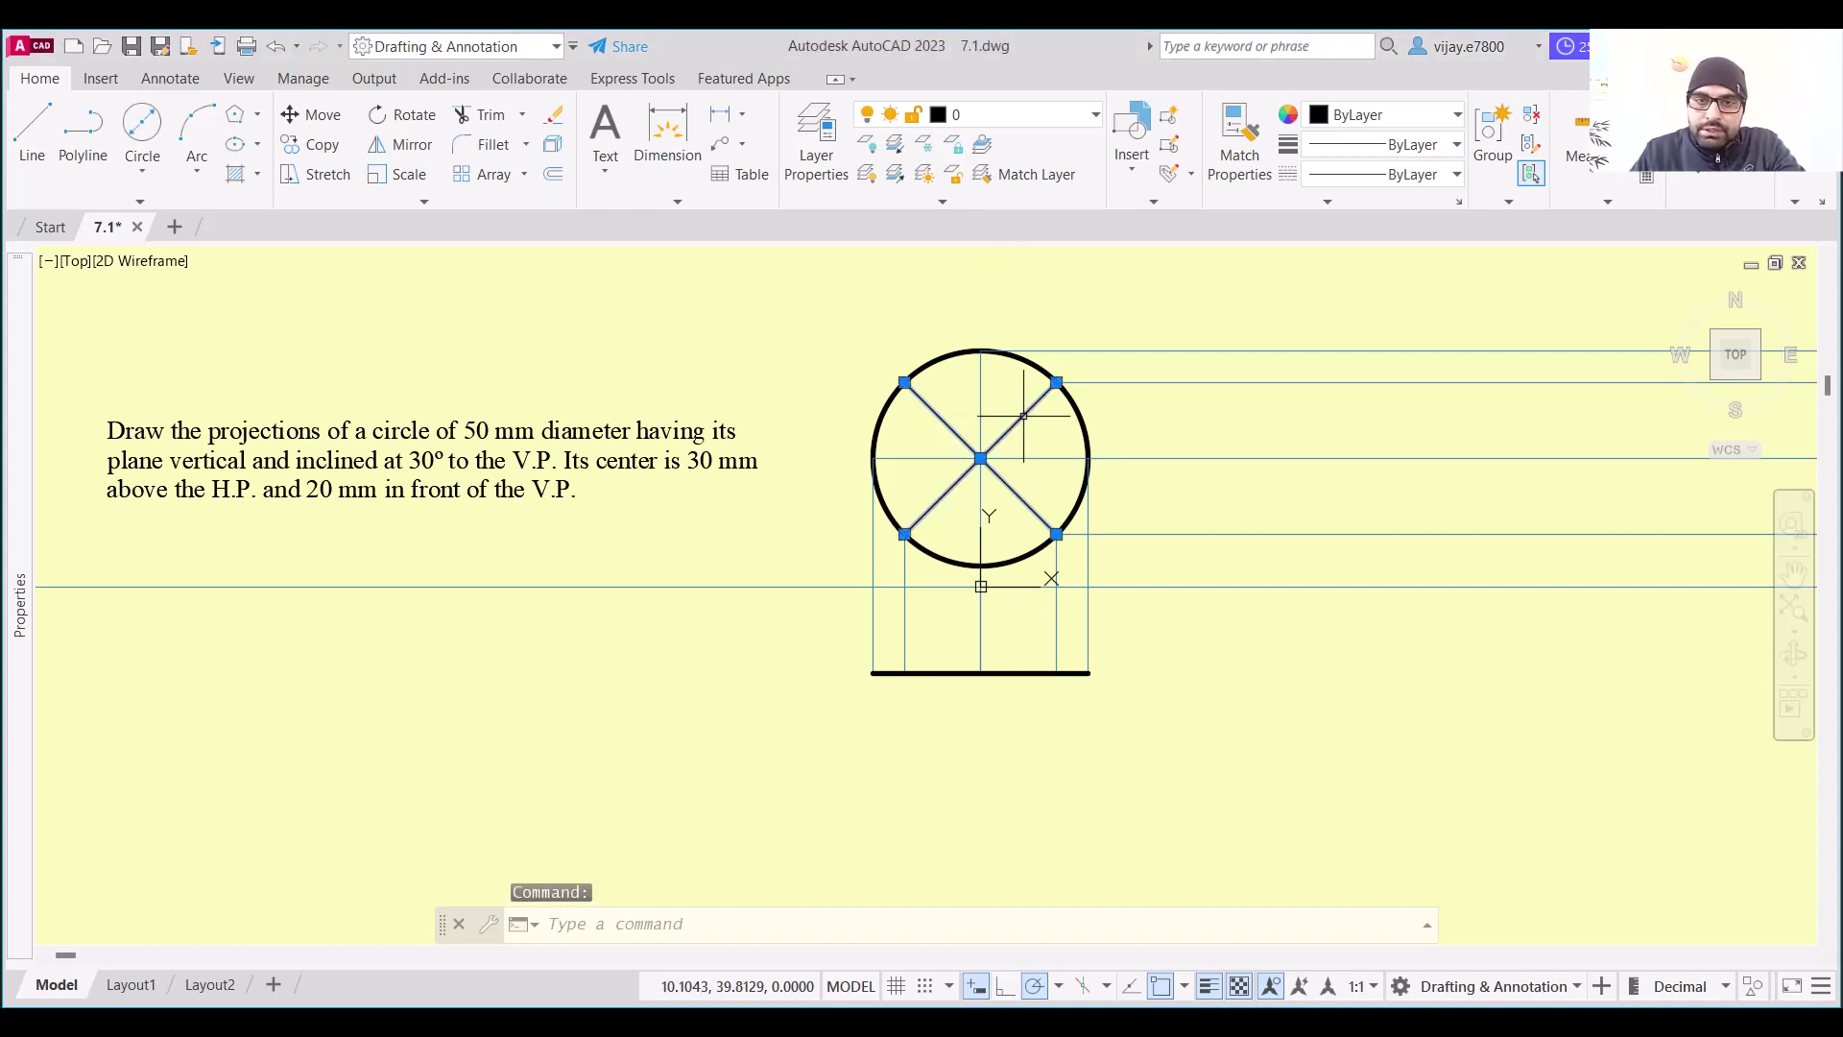
left_click(1420, 114)
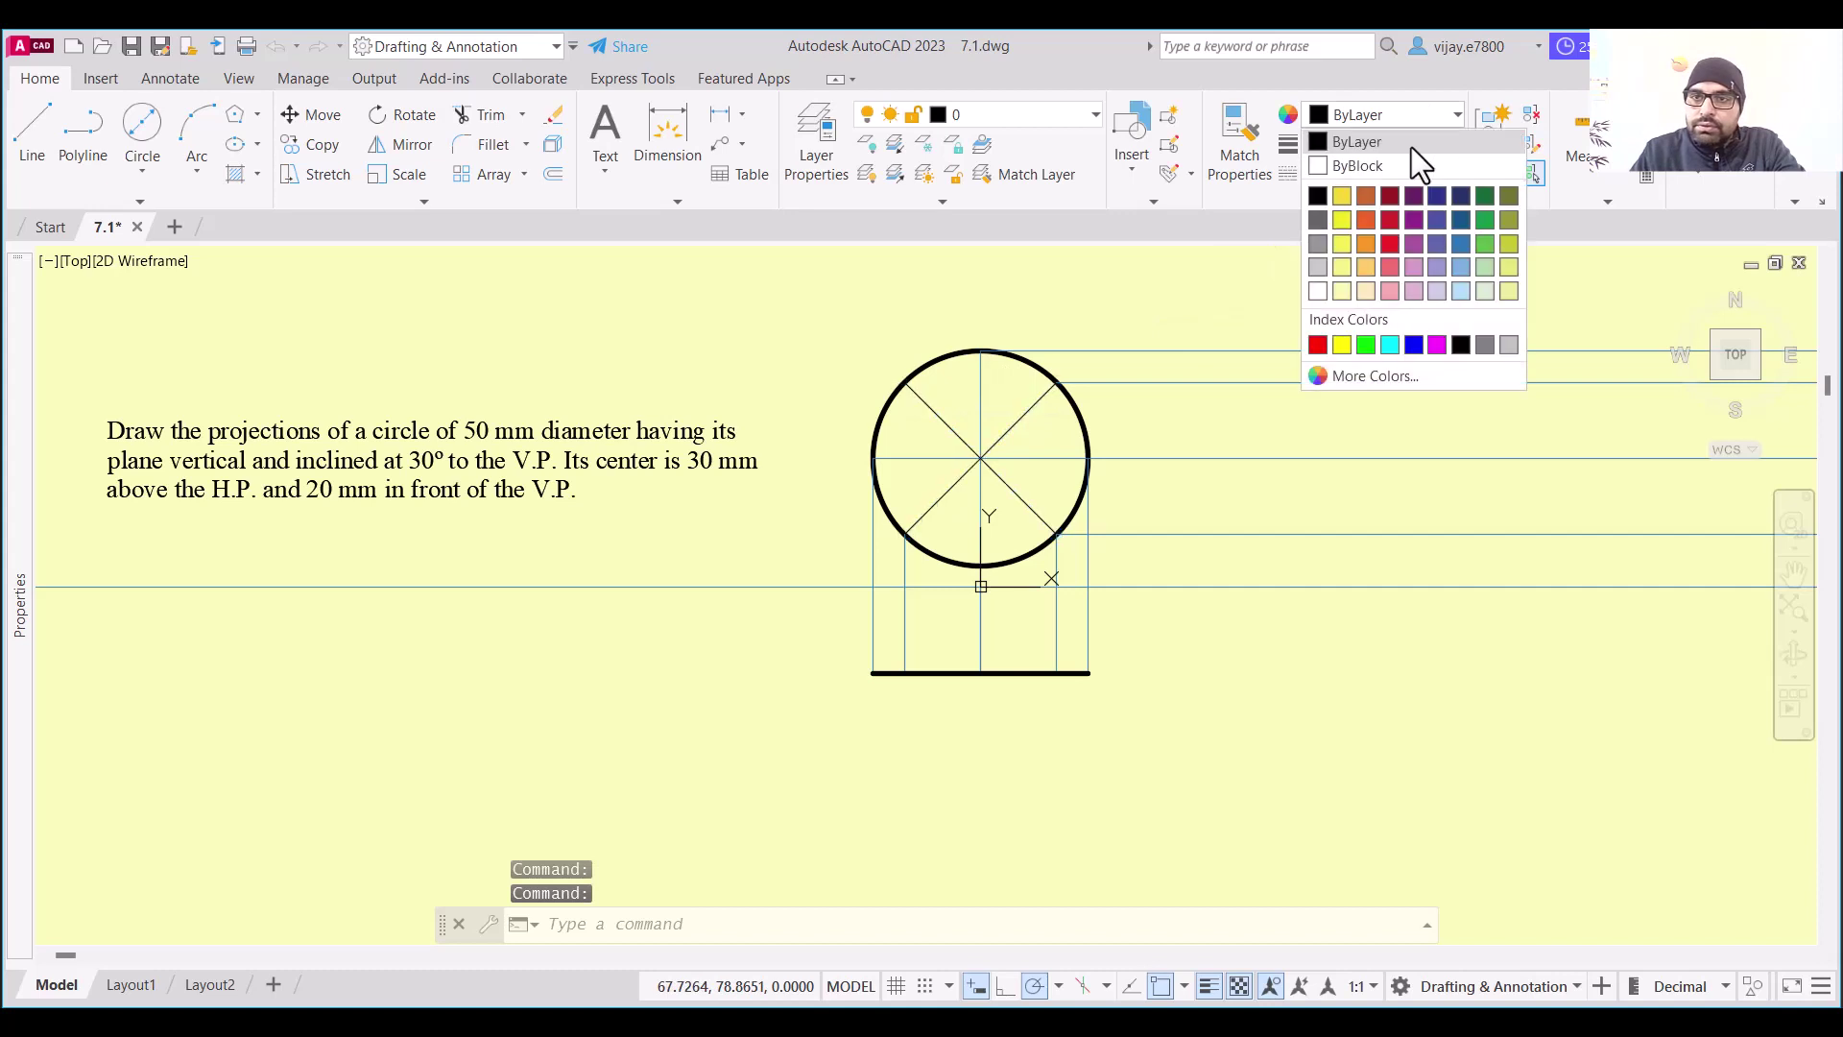
left_click(1456, 242)
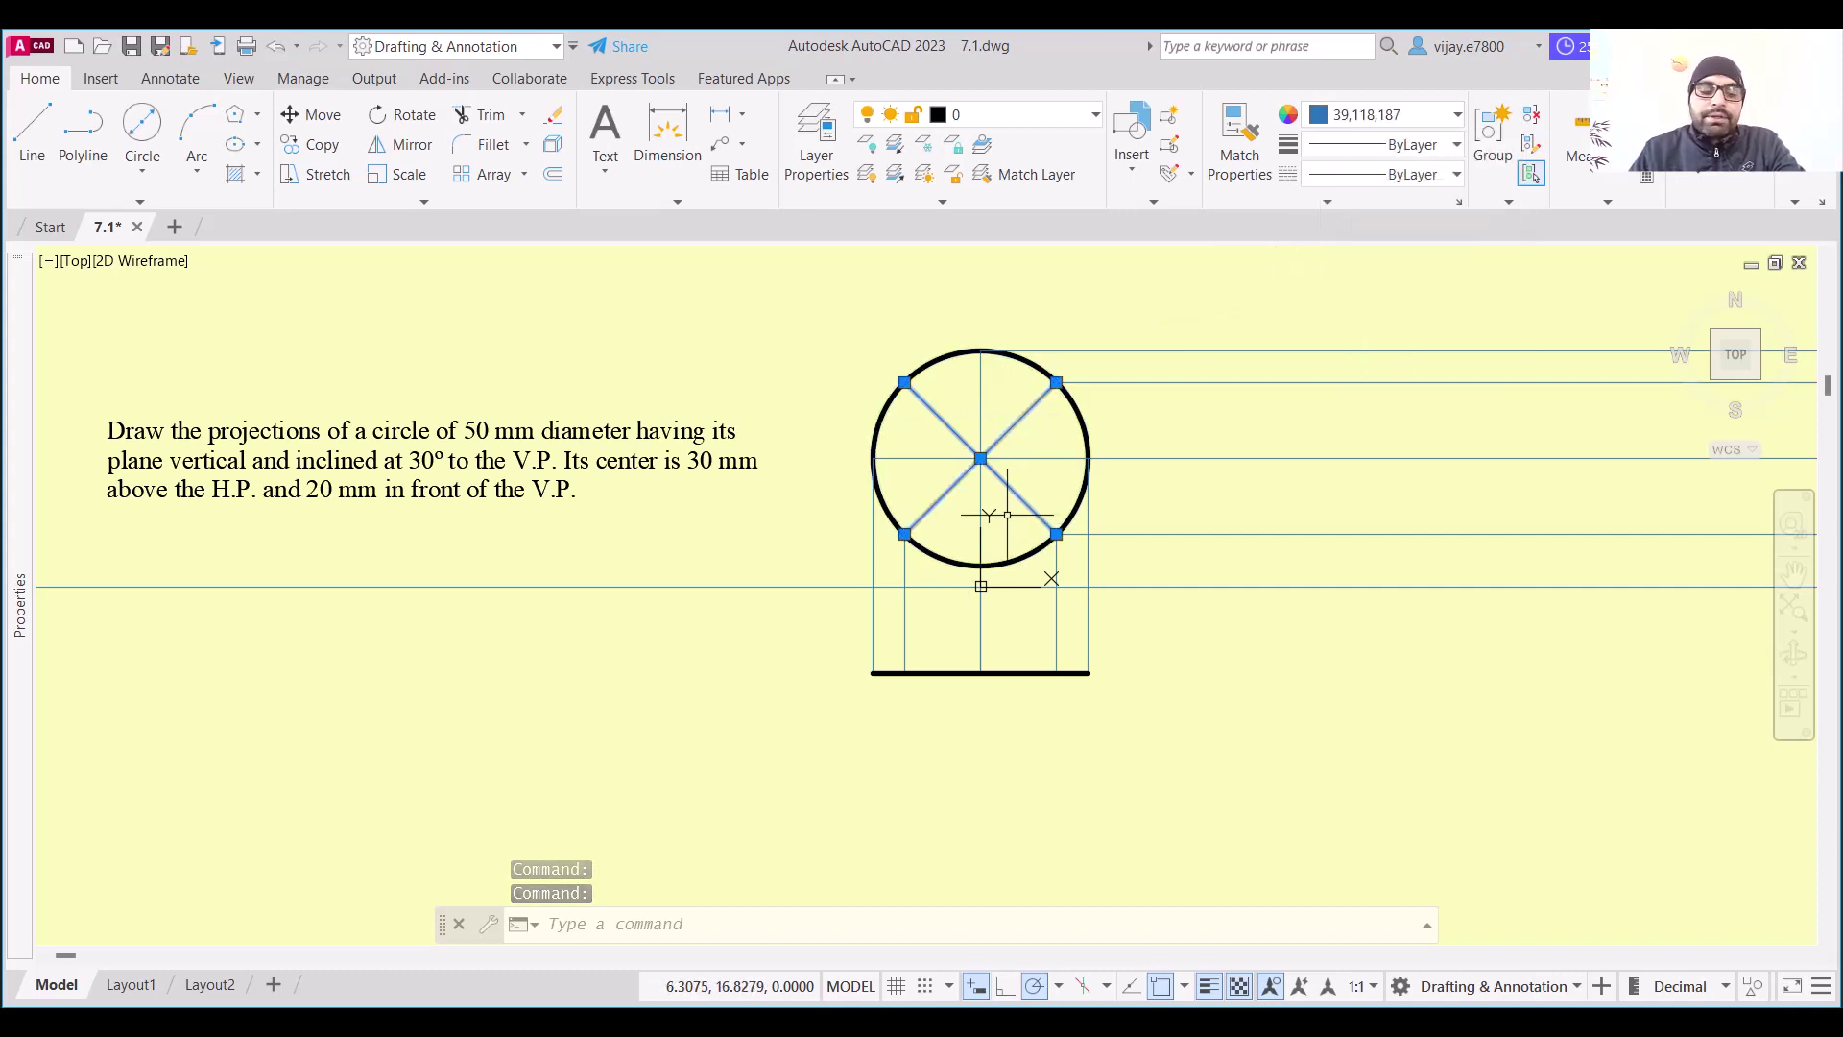
key("Escape")
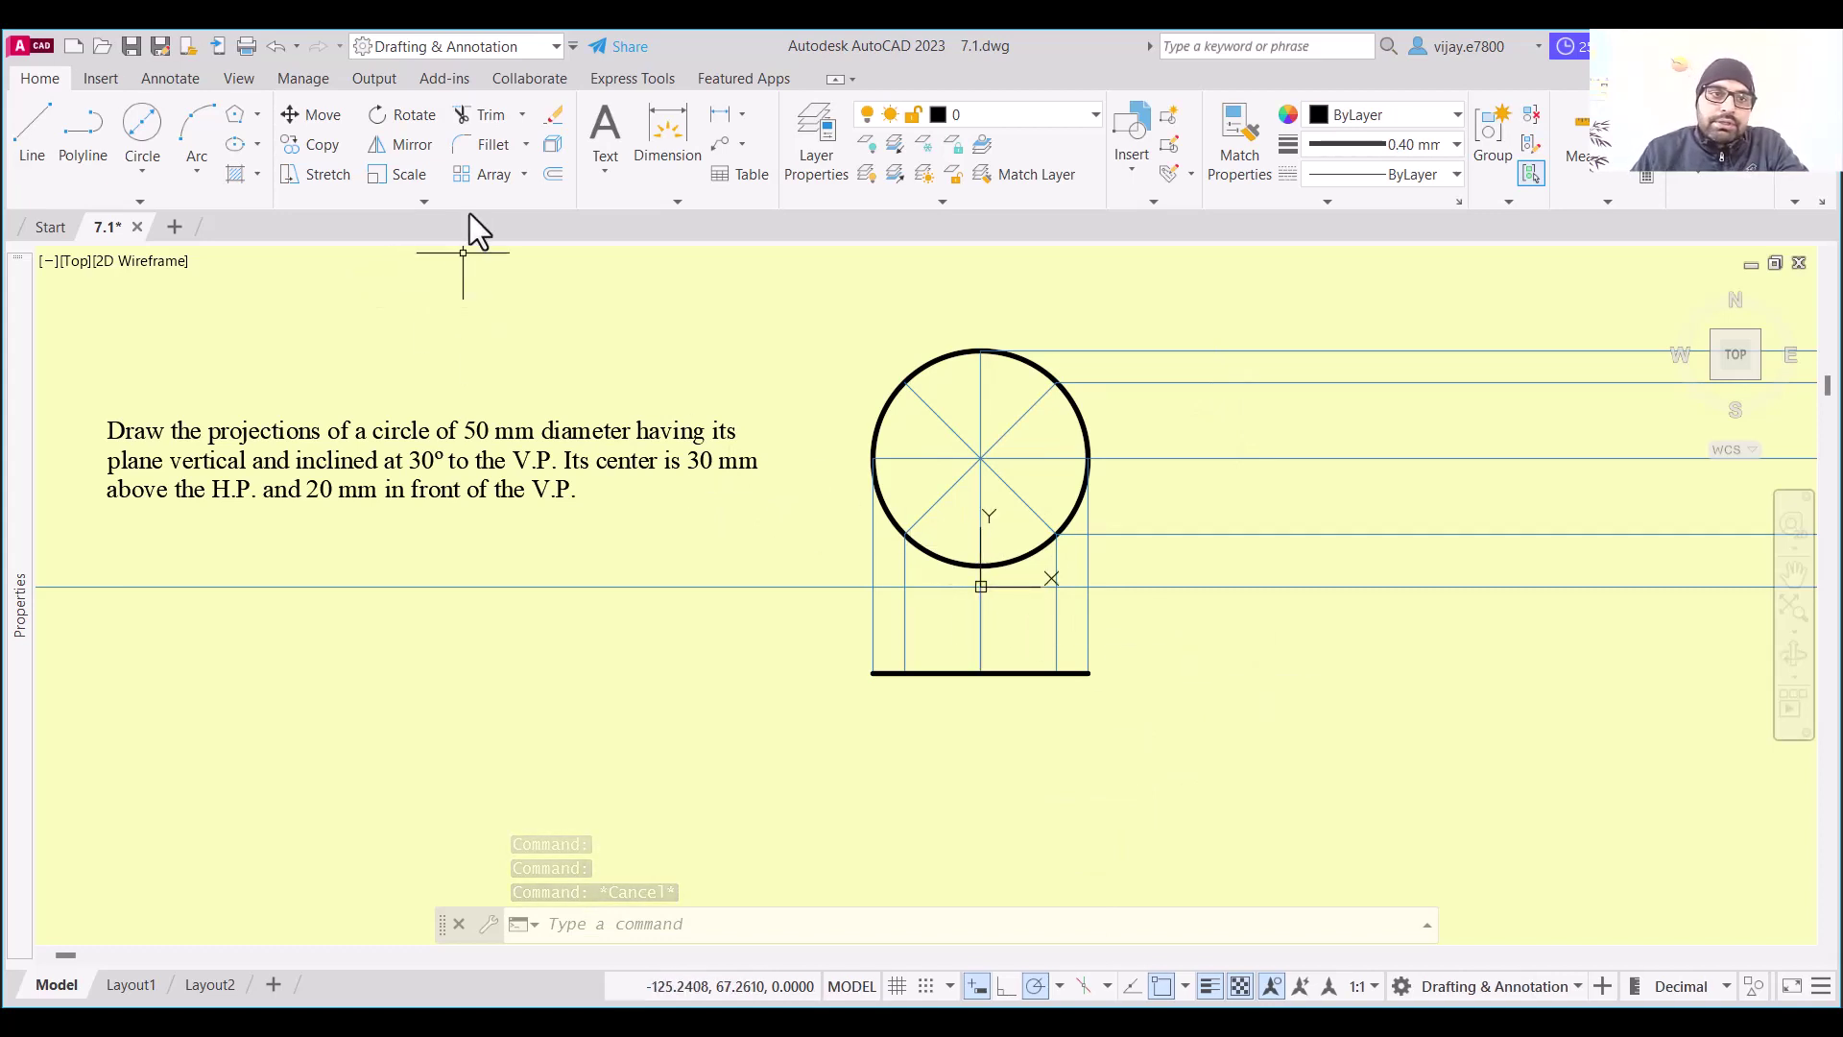
Add a multiline text label reading 1 outside the circle's upper-left side
left_click(607, 183)
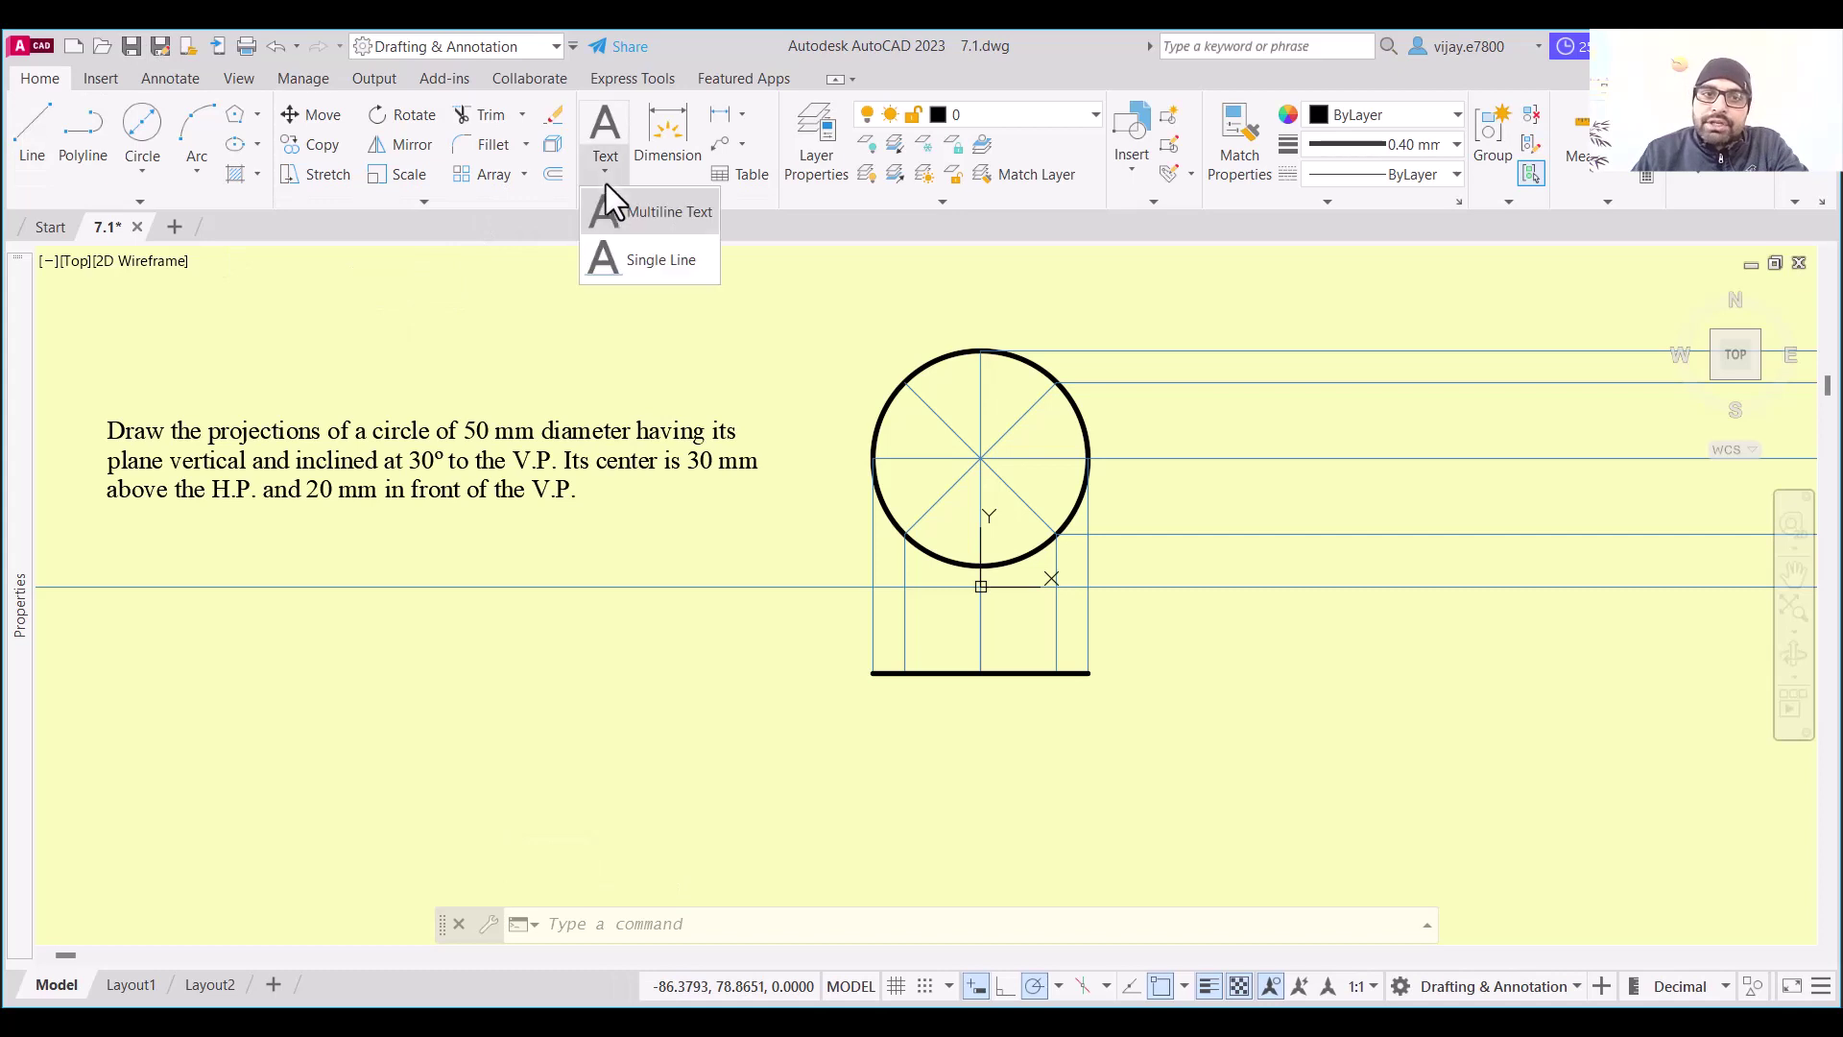
left_click(614, 219)
left_click(826, 344)
left_click(856, 403)
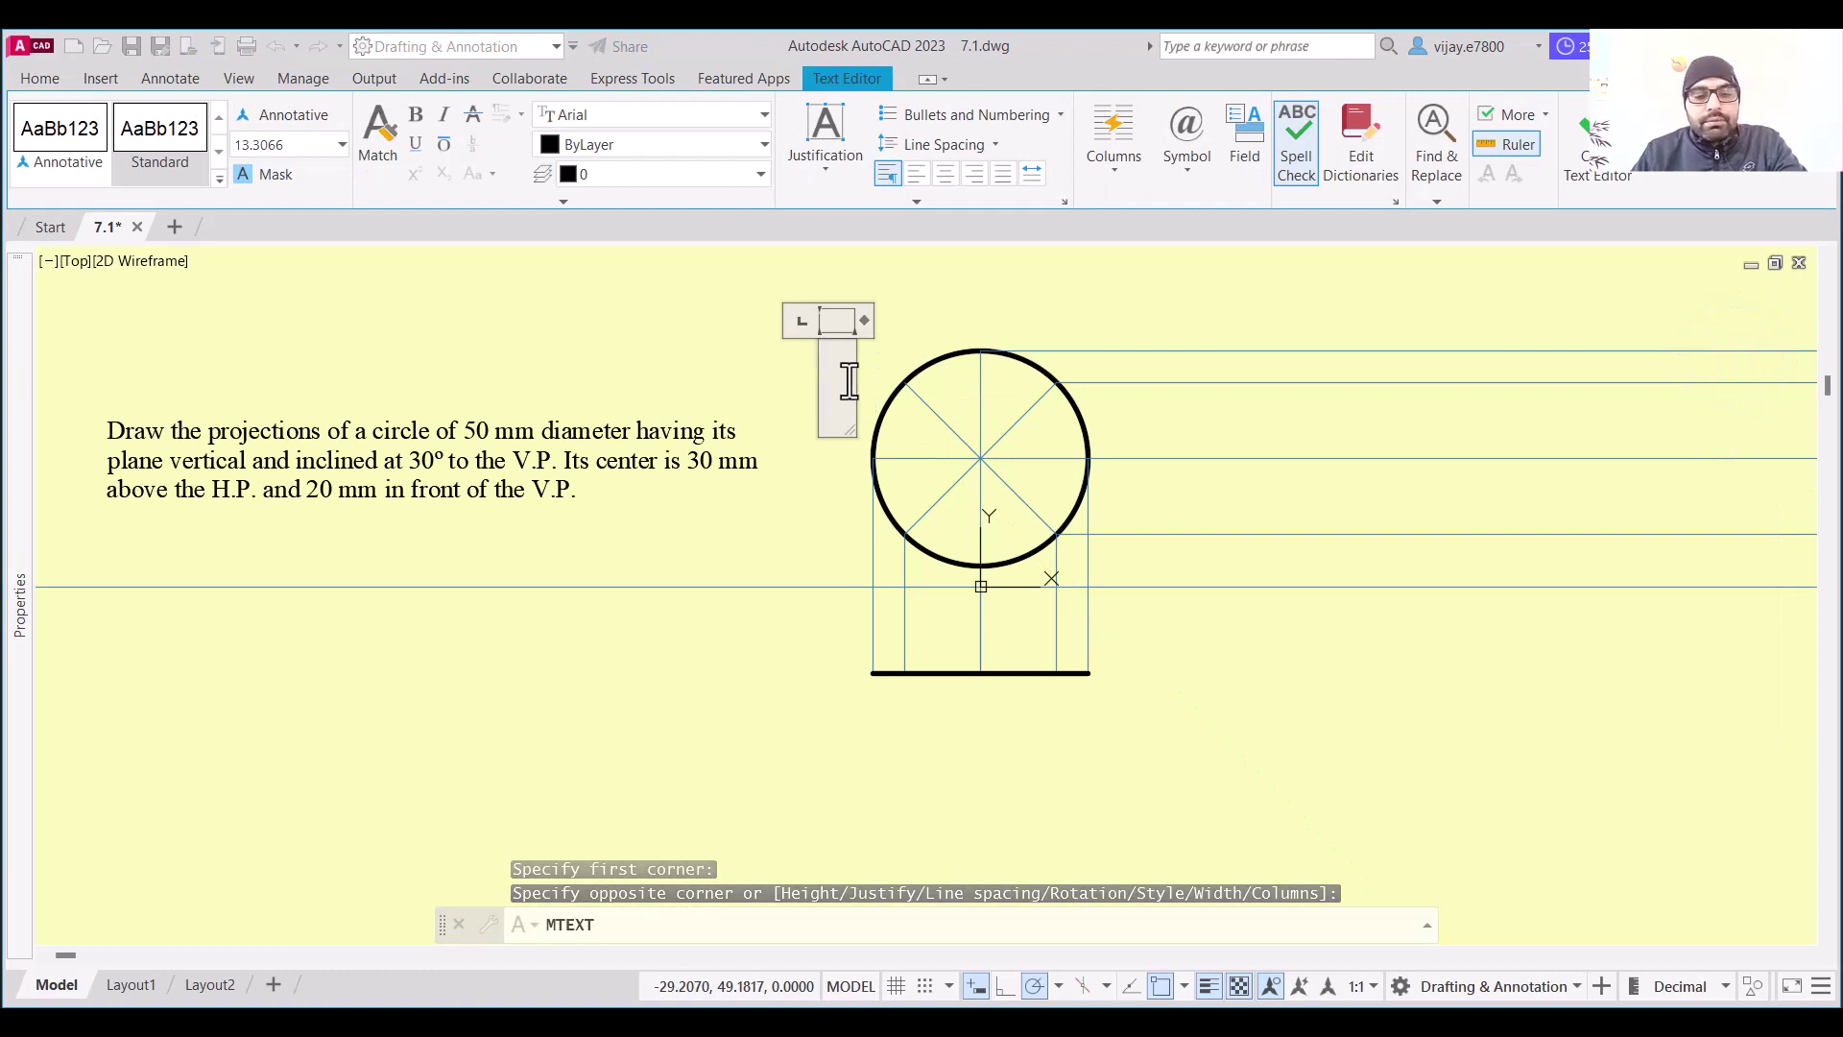
type("1")
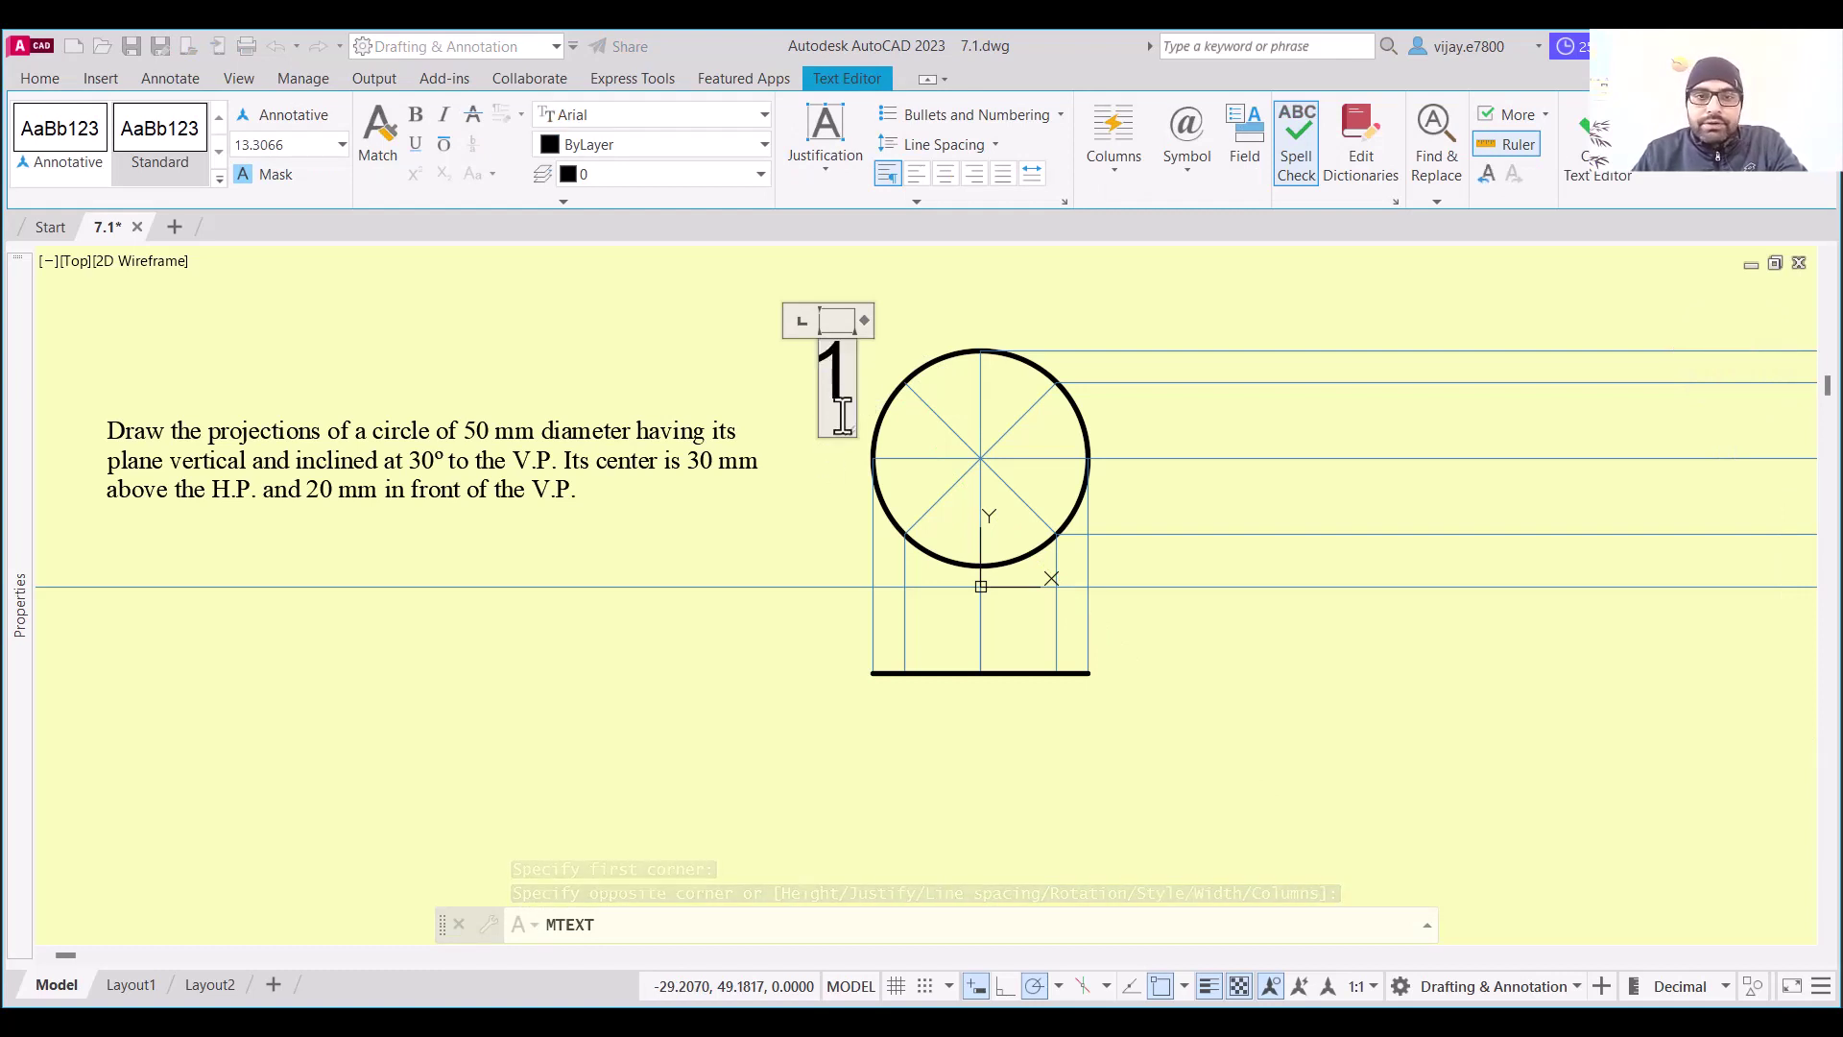
left_click(802, 449)
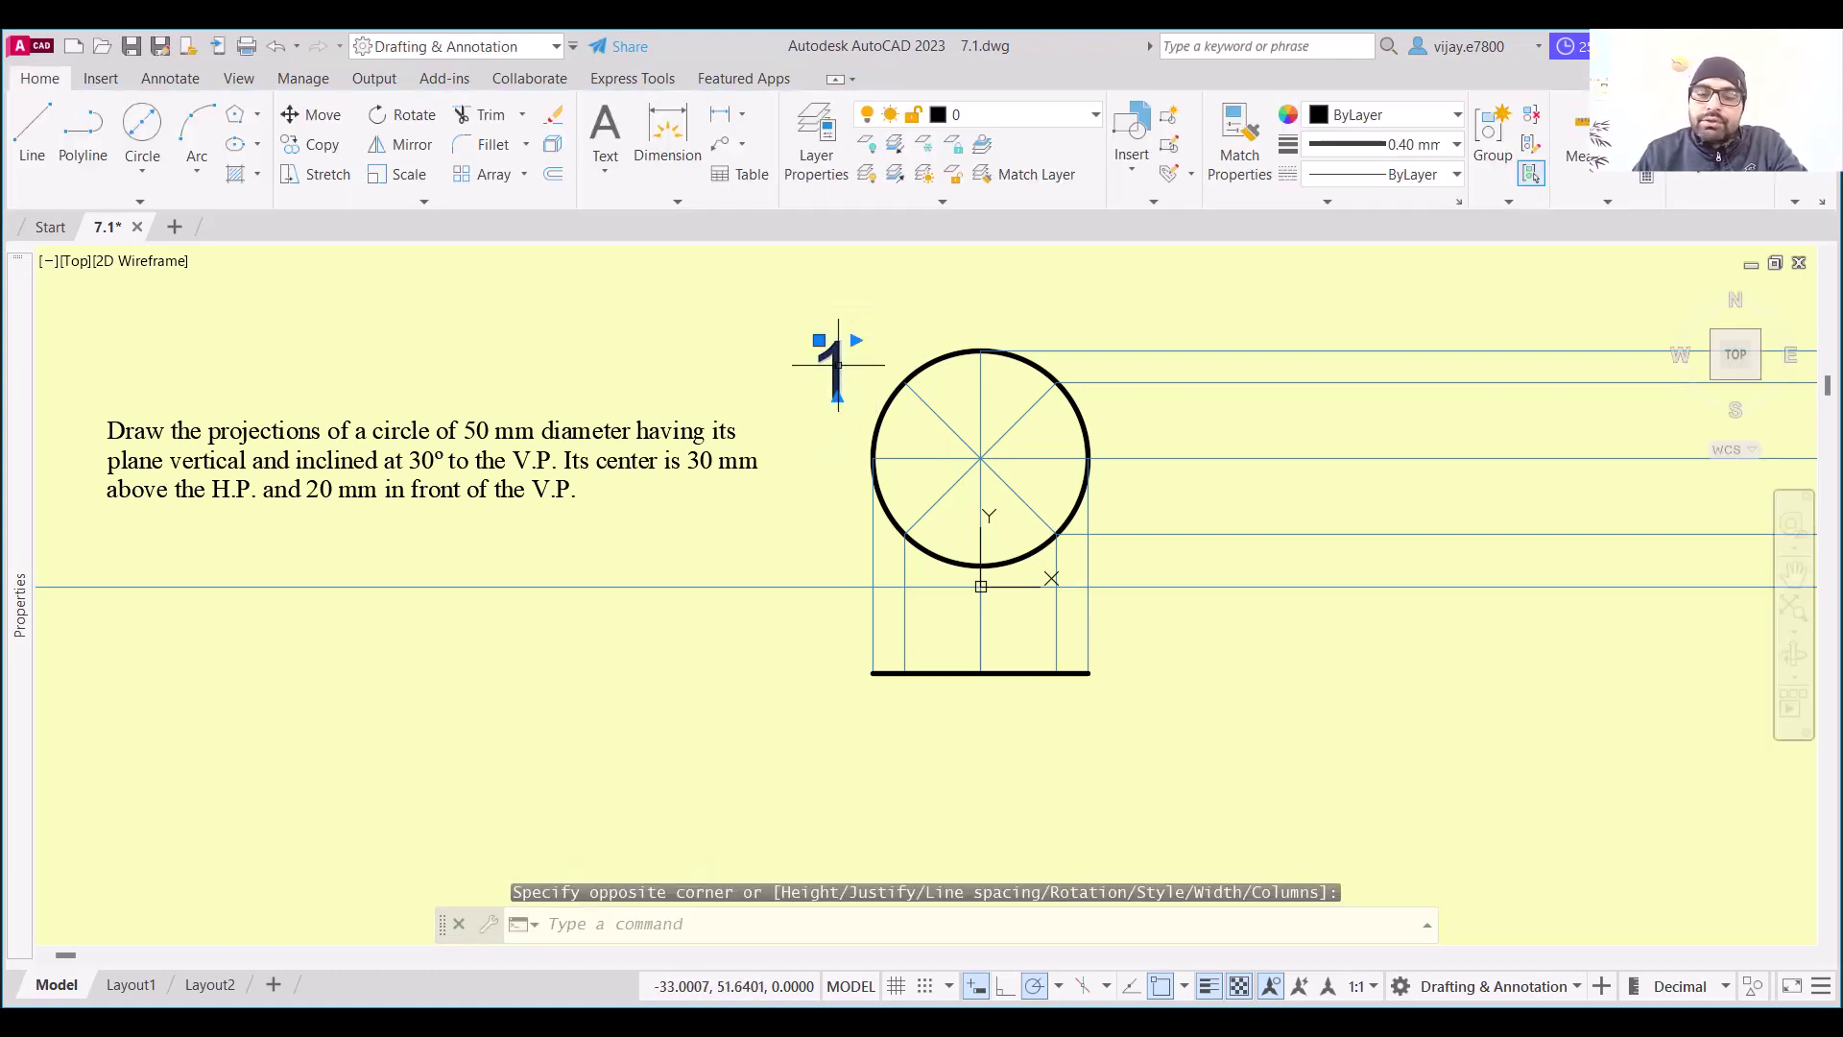
Set the text height of the label 1 to 3
left_click(836, 374)
double_click(834, 374)
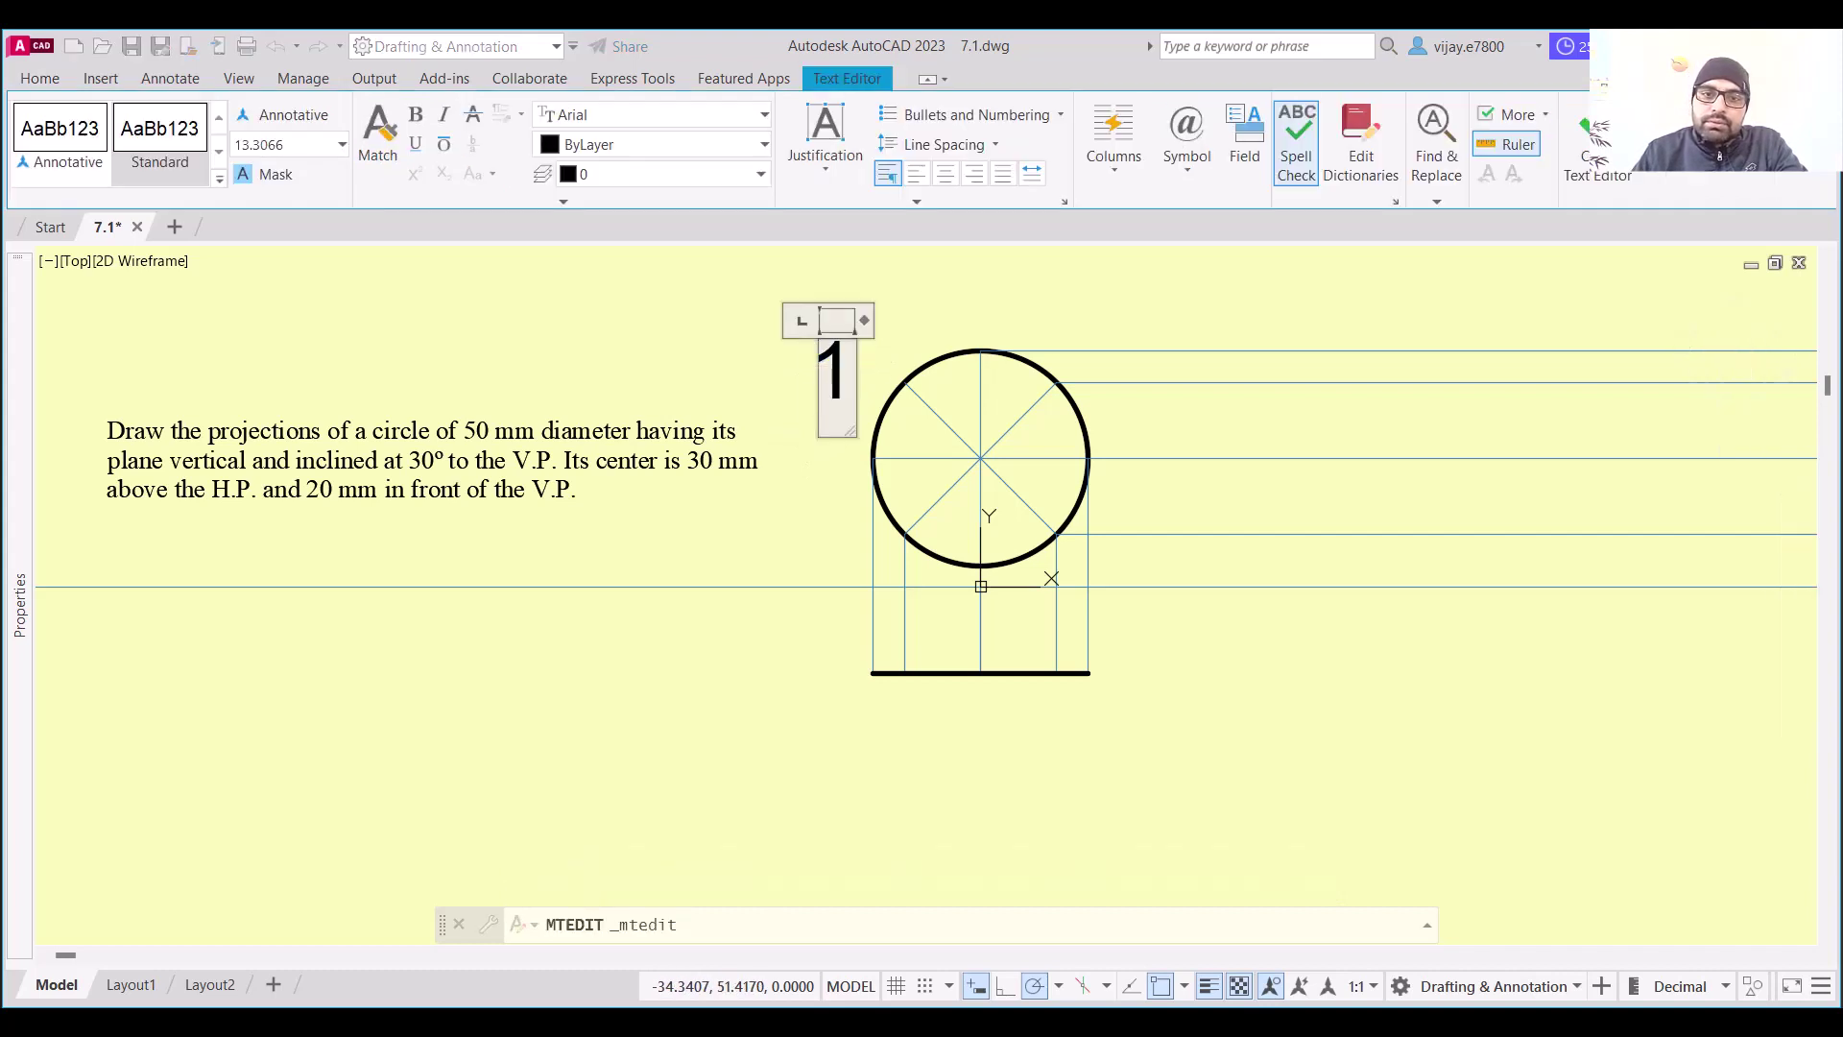
double_click(838, 370)
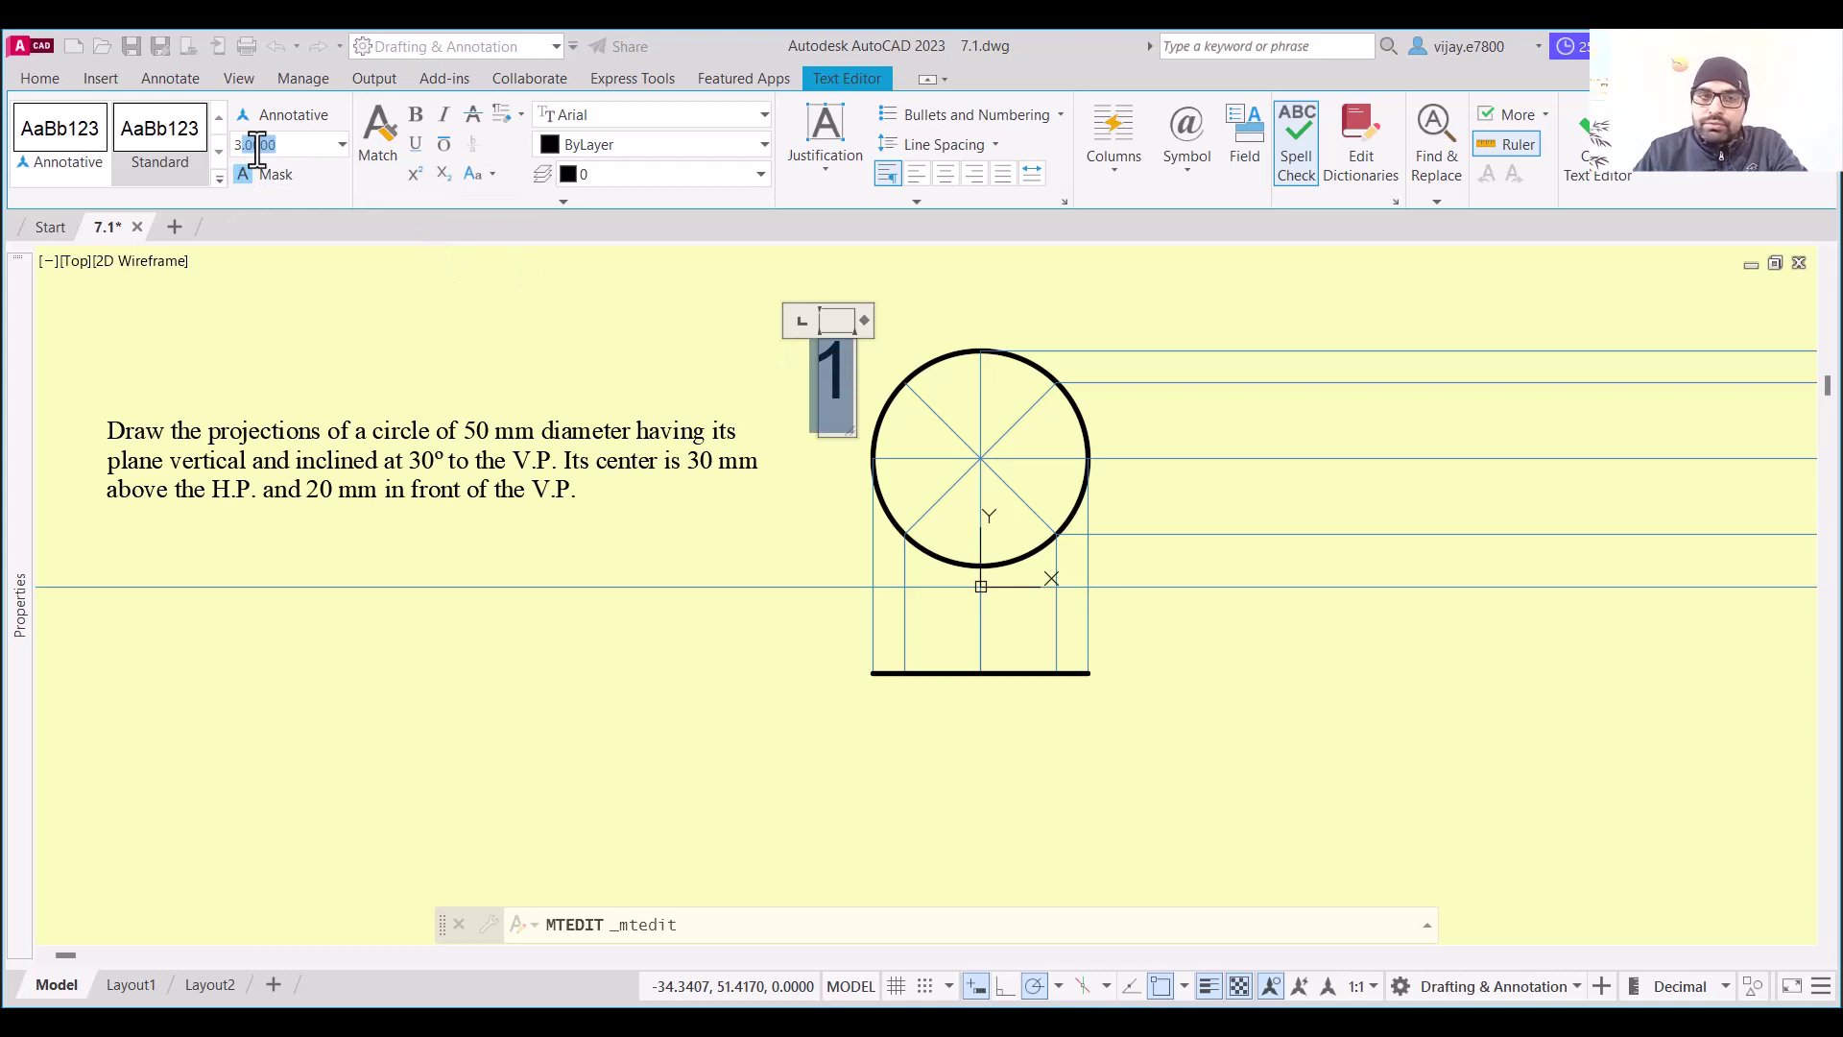
key("Return")
left_click(910, 411)
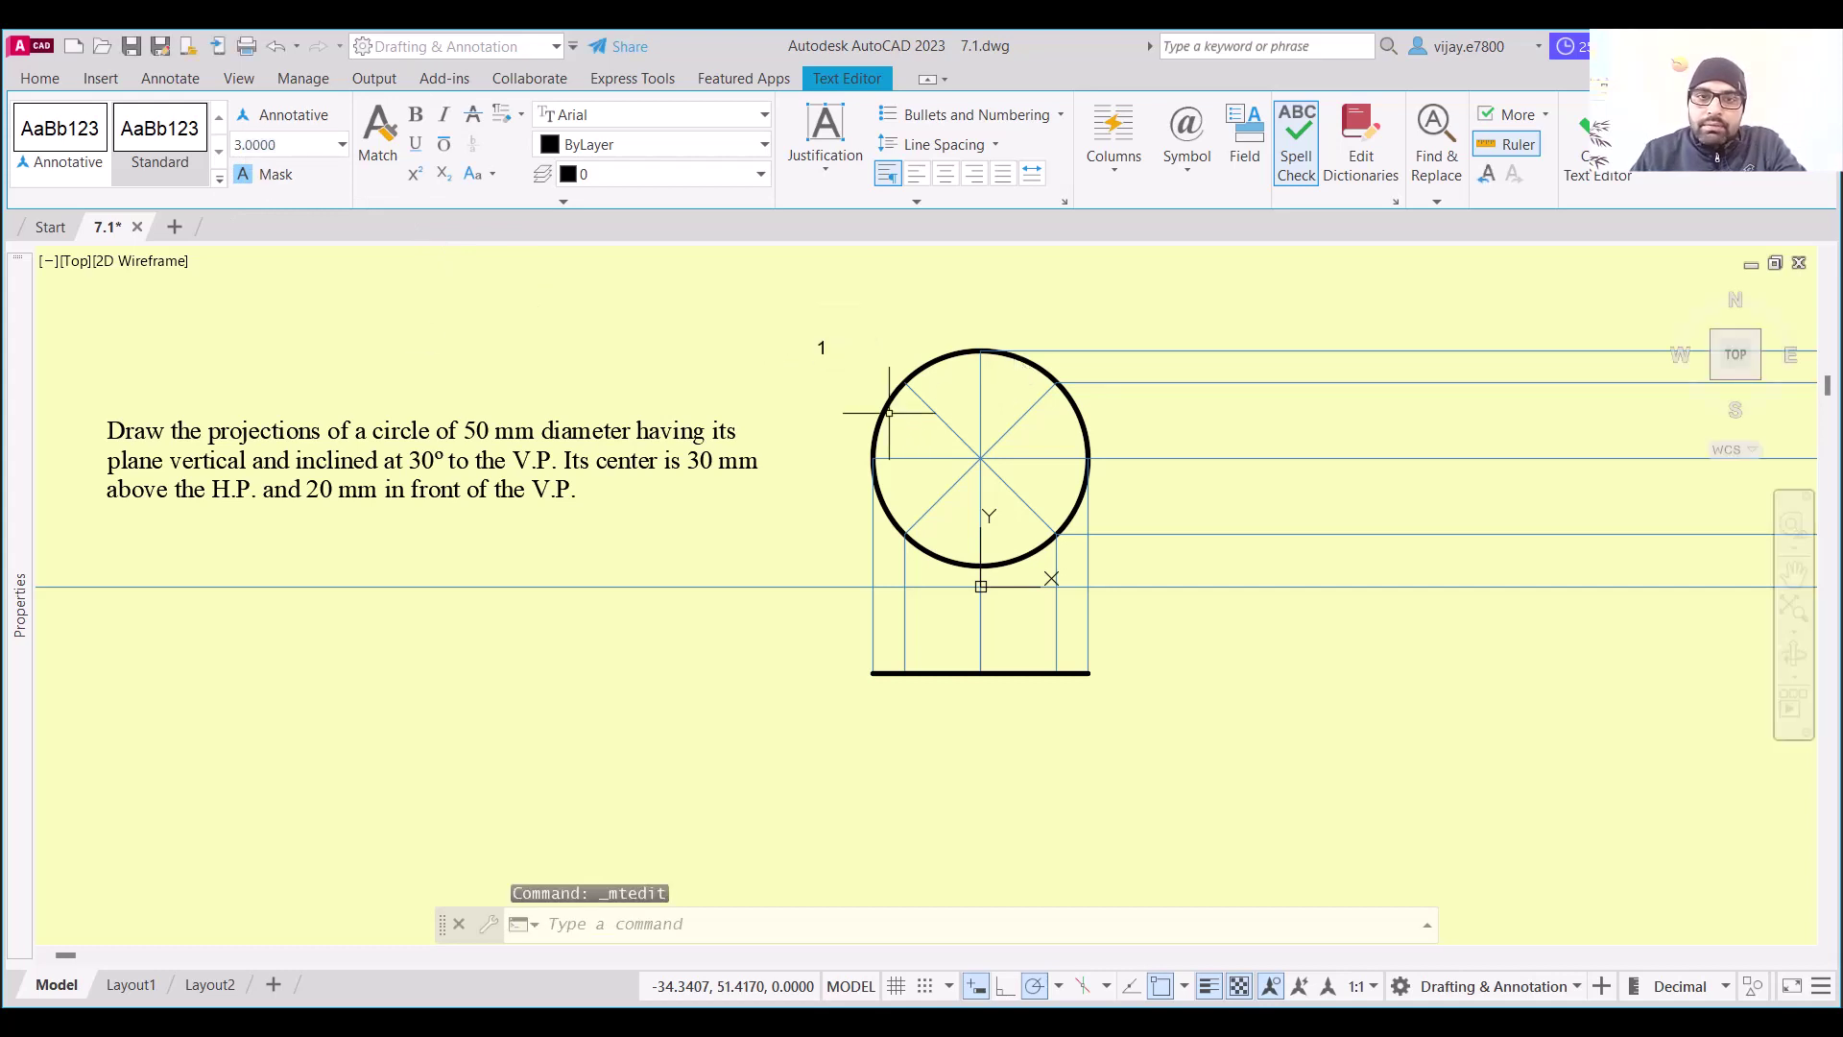
Move the label 1 beside the circle's upper-left division point and change its text to 1'
left_click(819, 340)
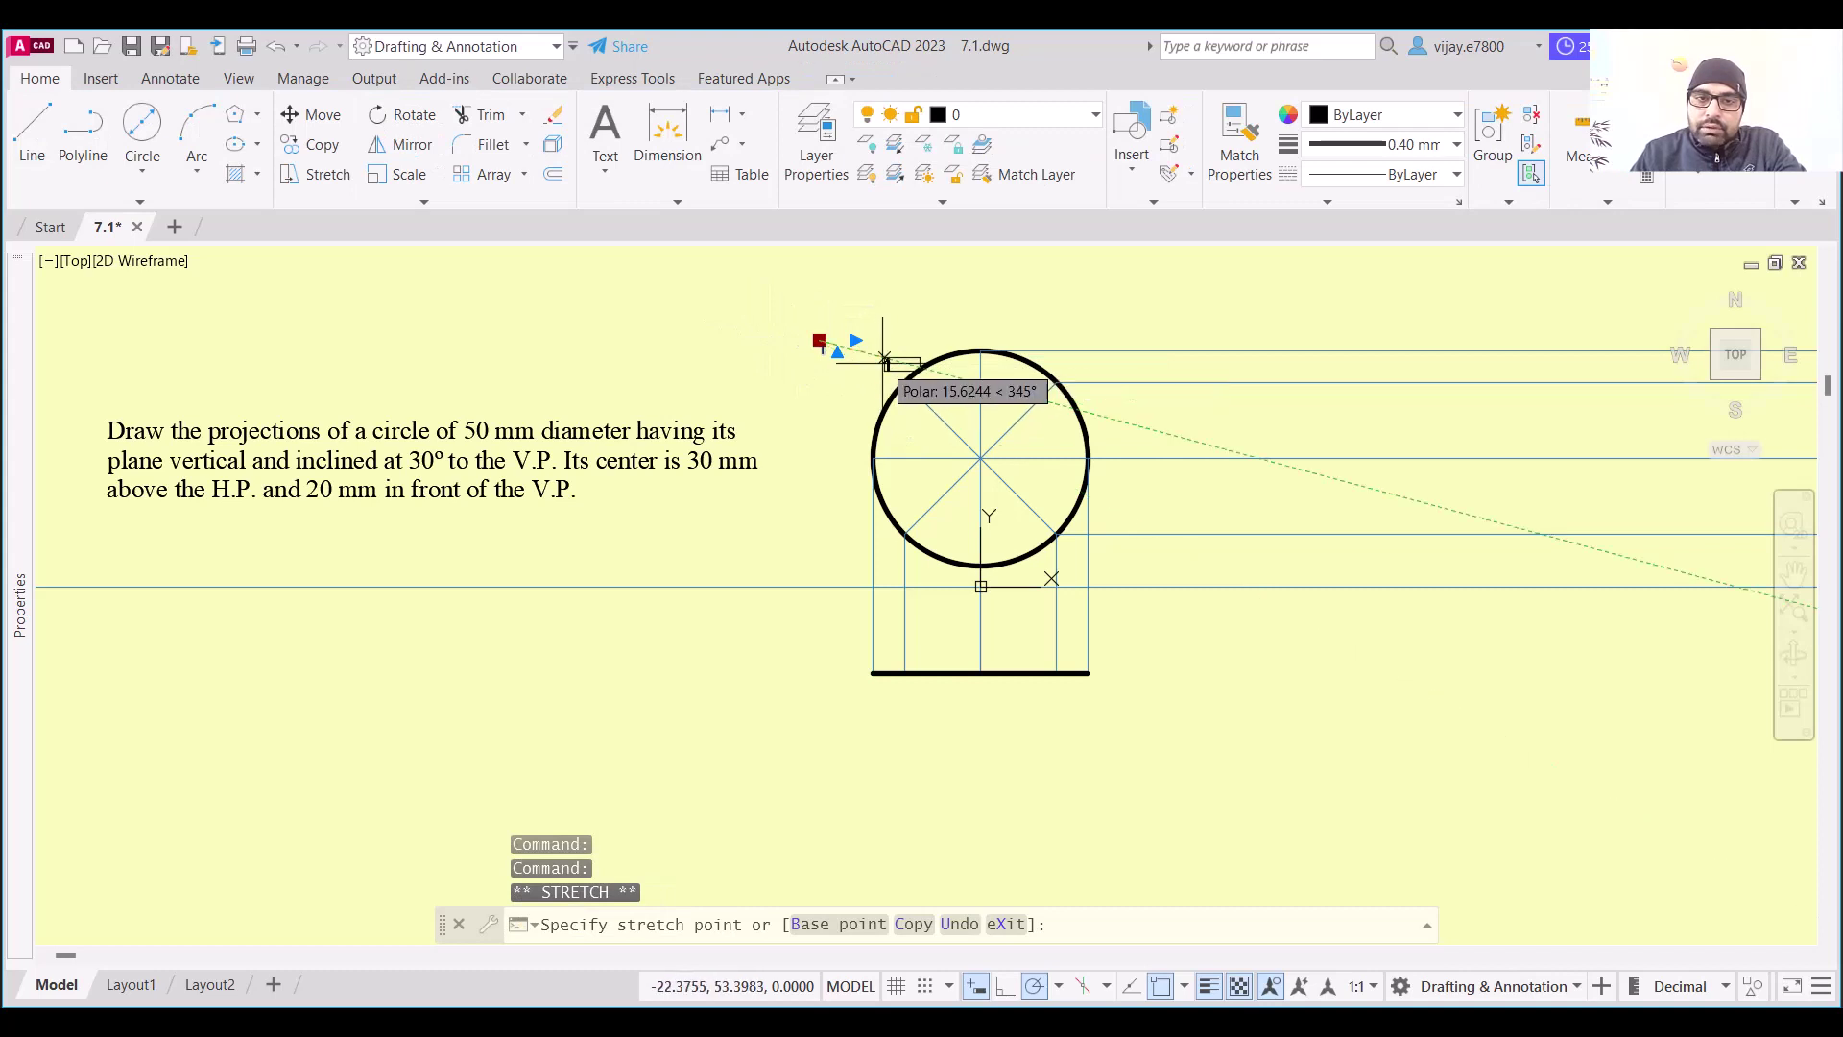
left_click(883, 369)
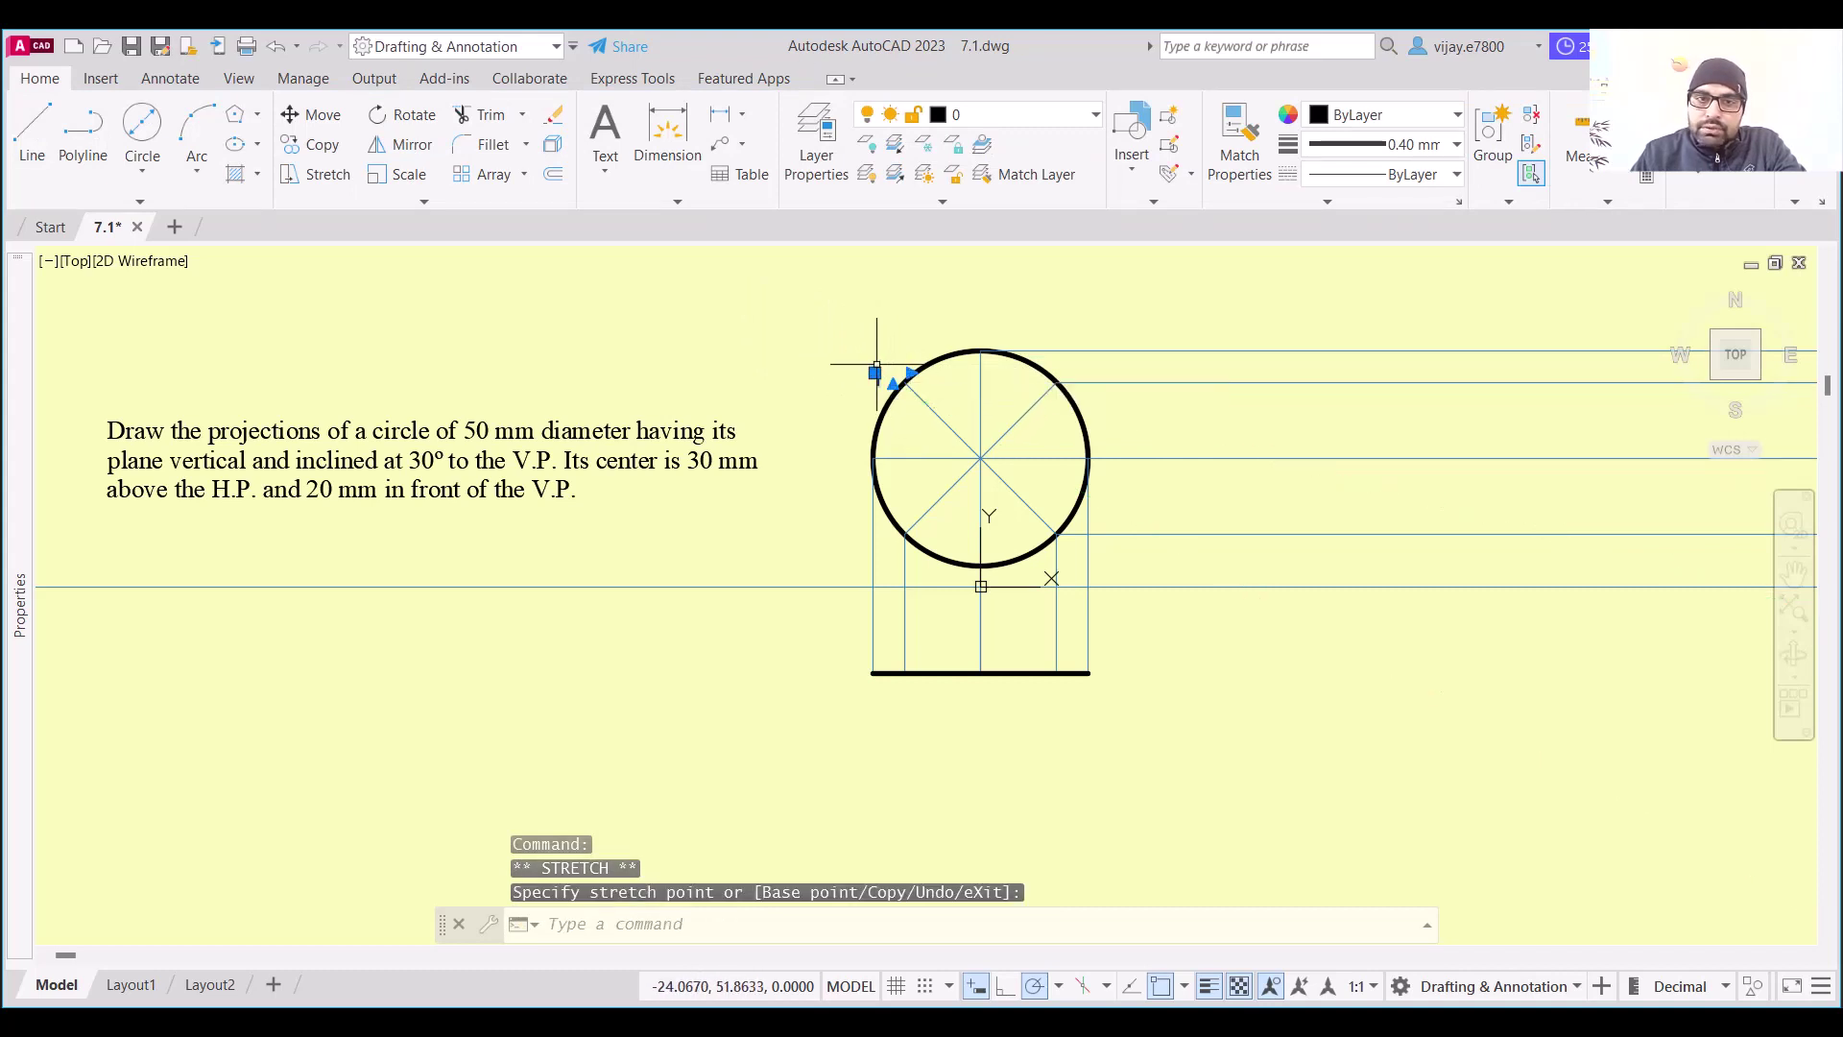
left_click(885, 373)
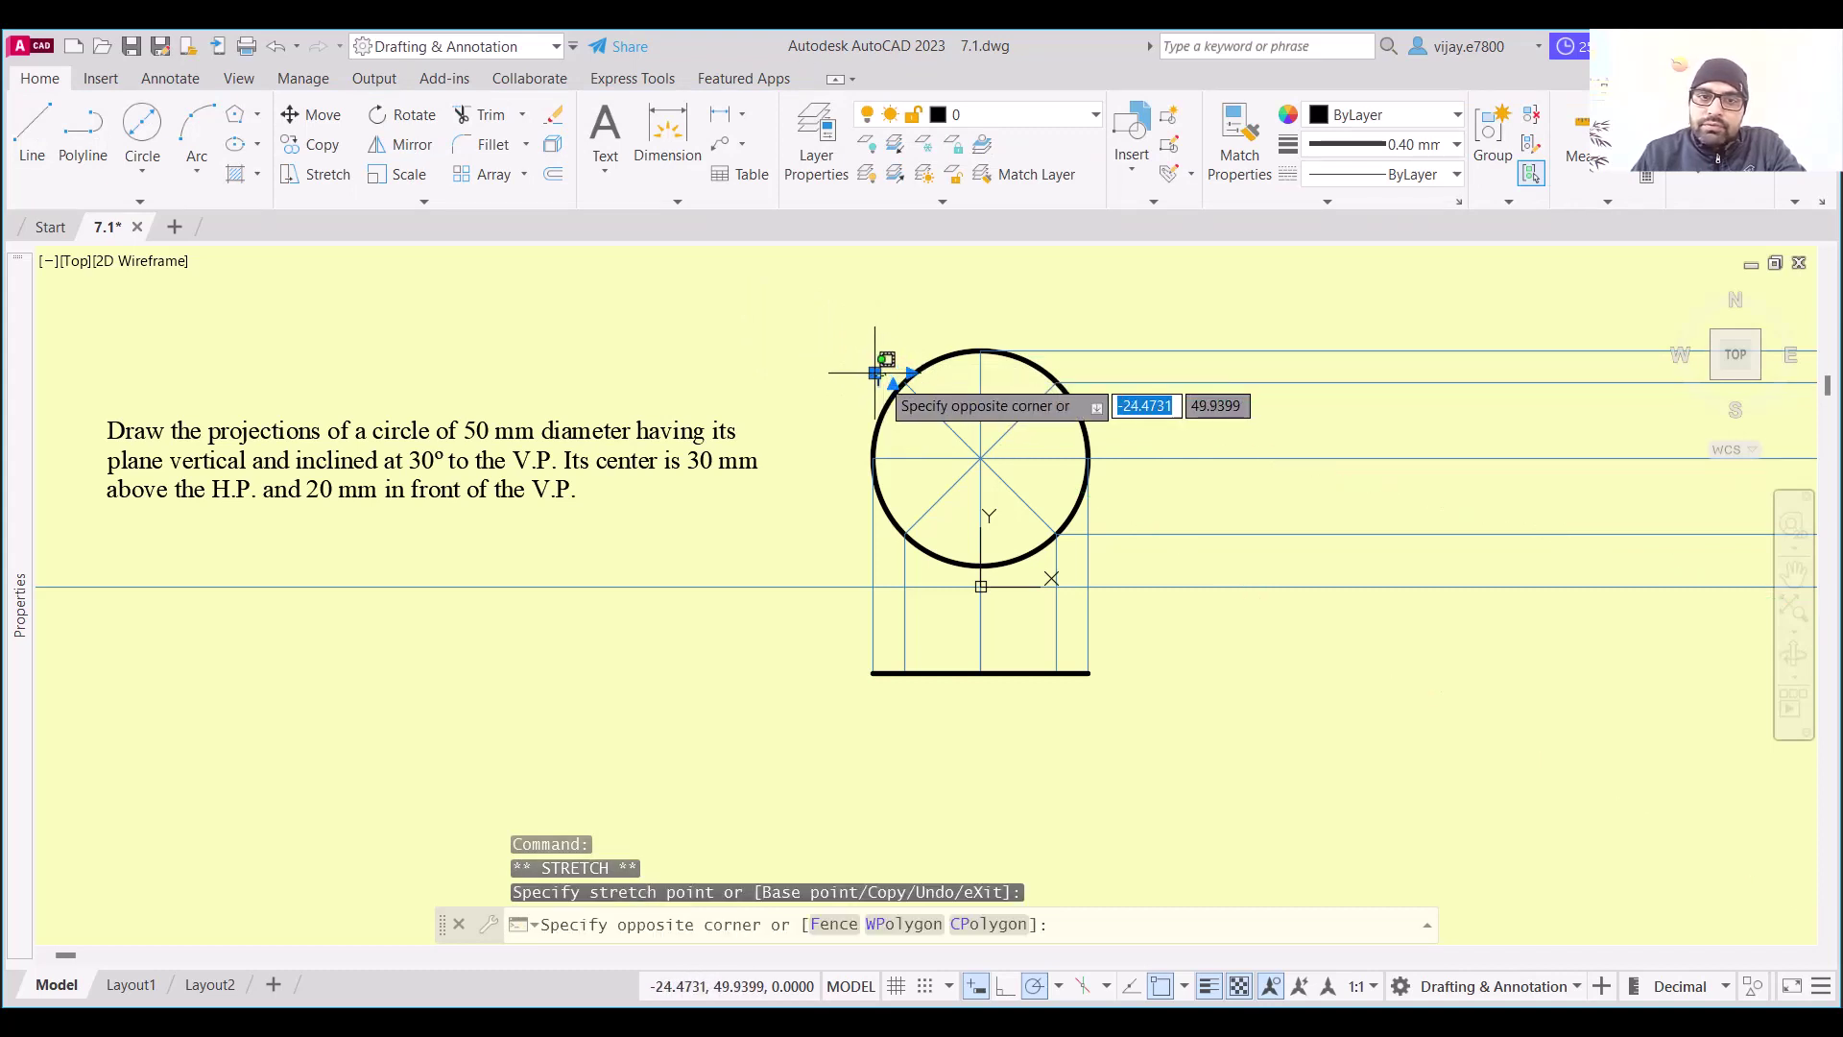
left_click(874, 373)
double_click(876, 377)
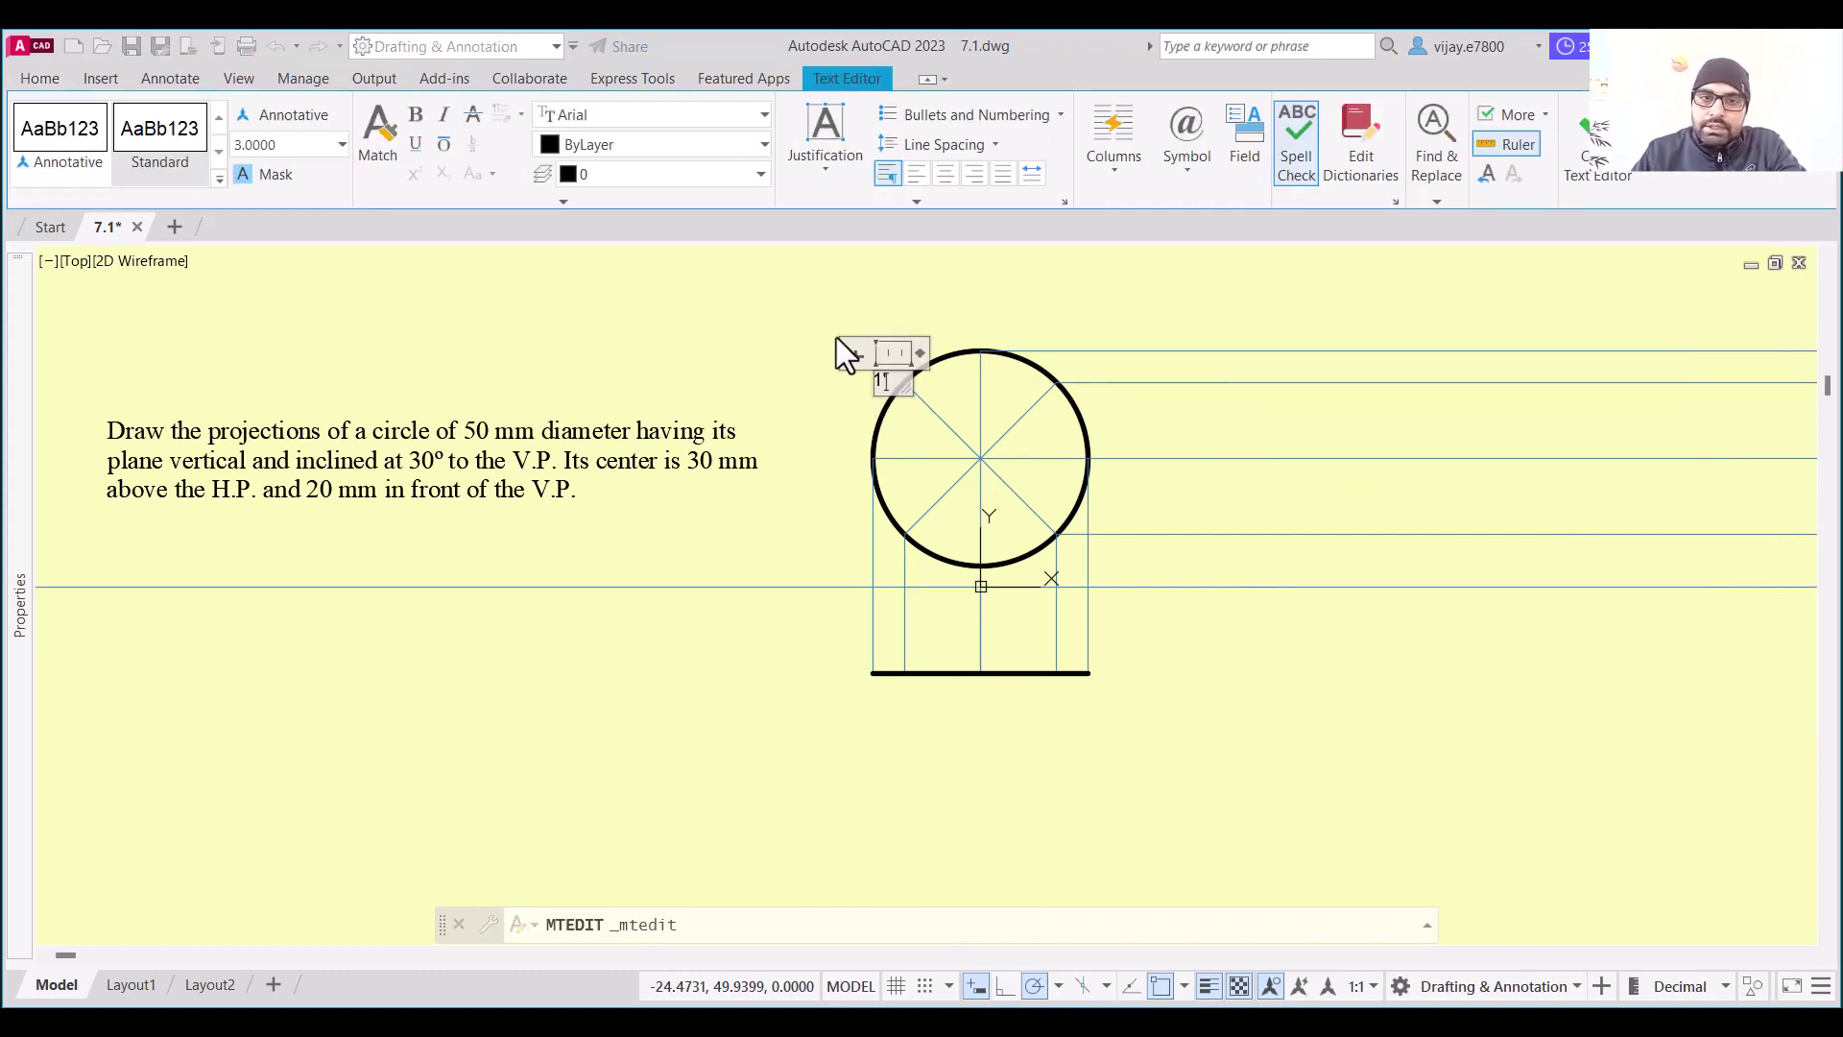
left_click(837, 337)
Copy the 1' label to just above the circle's topmost point and change the copy's text to 2'
left_click(882, 377)
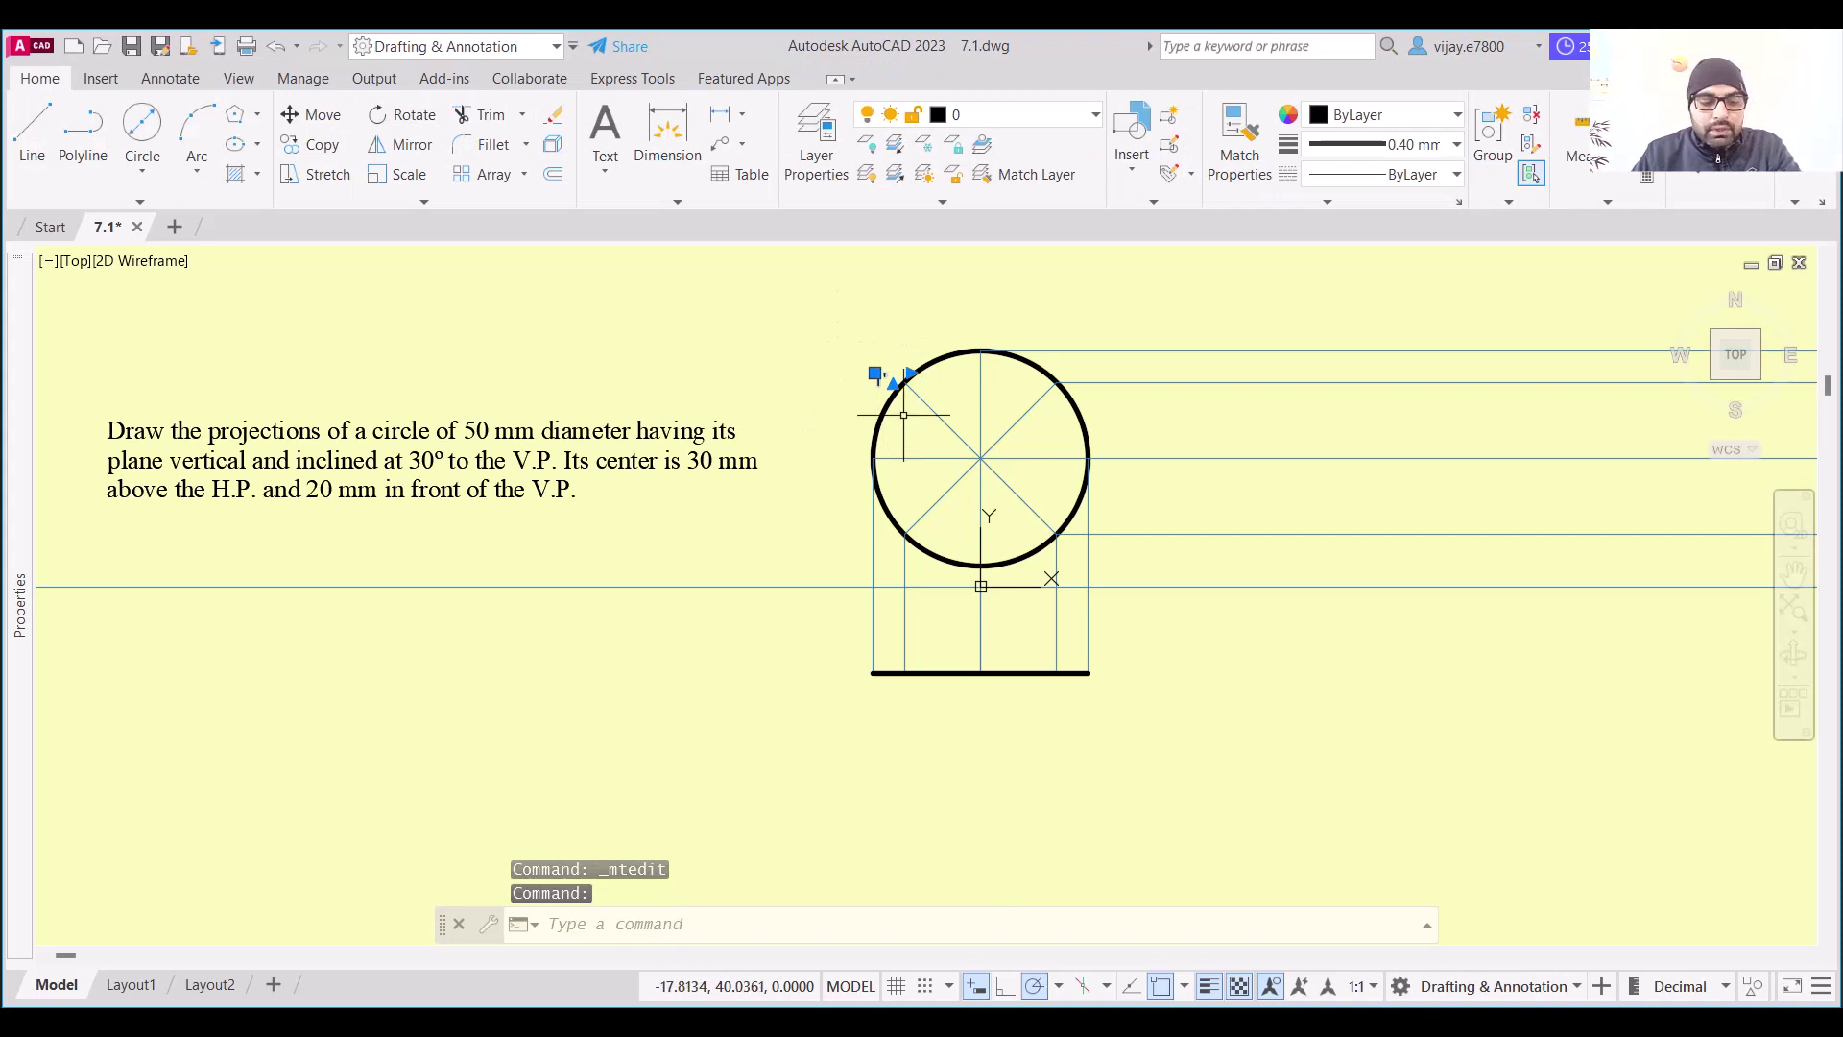
key("ctrl+c")
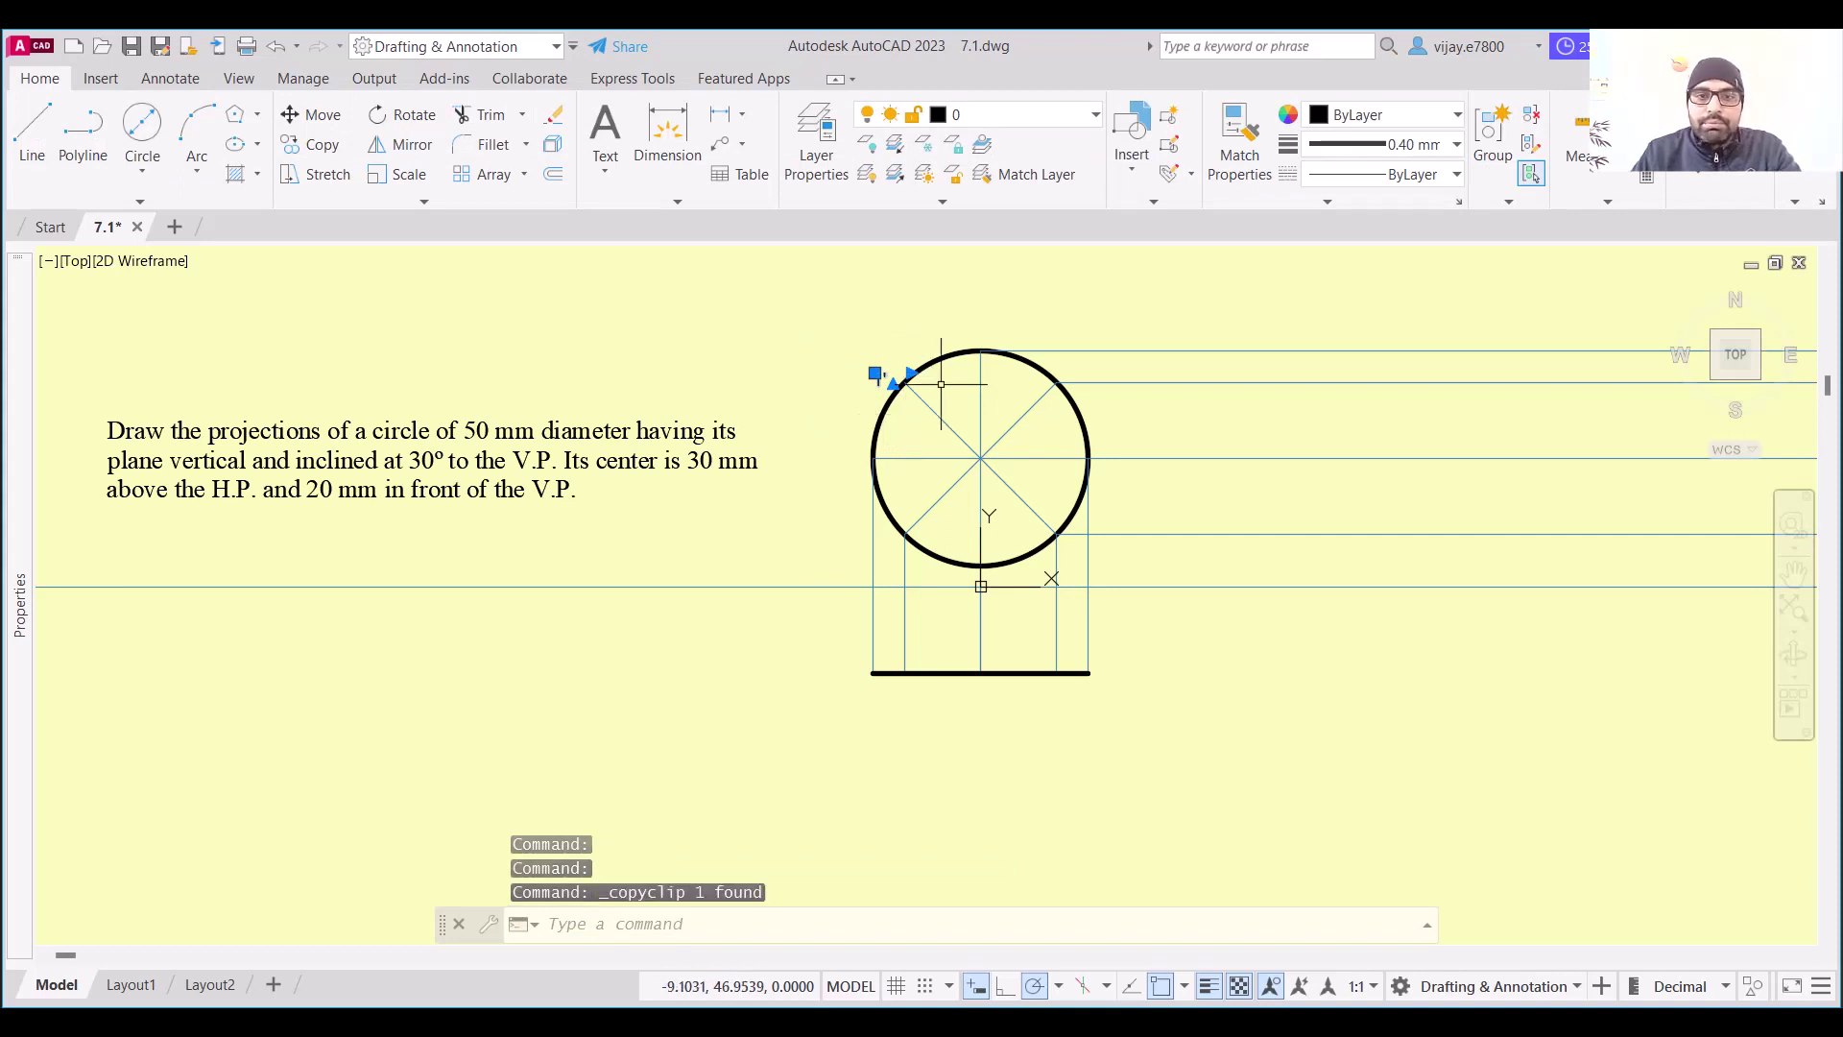
left_click(964, 327)
key("Escape")
key("ctrl+v")
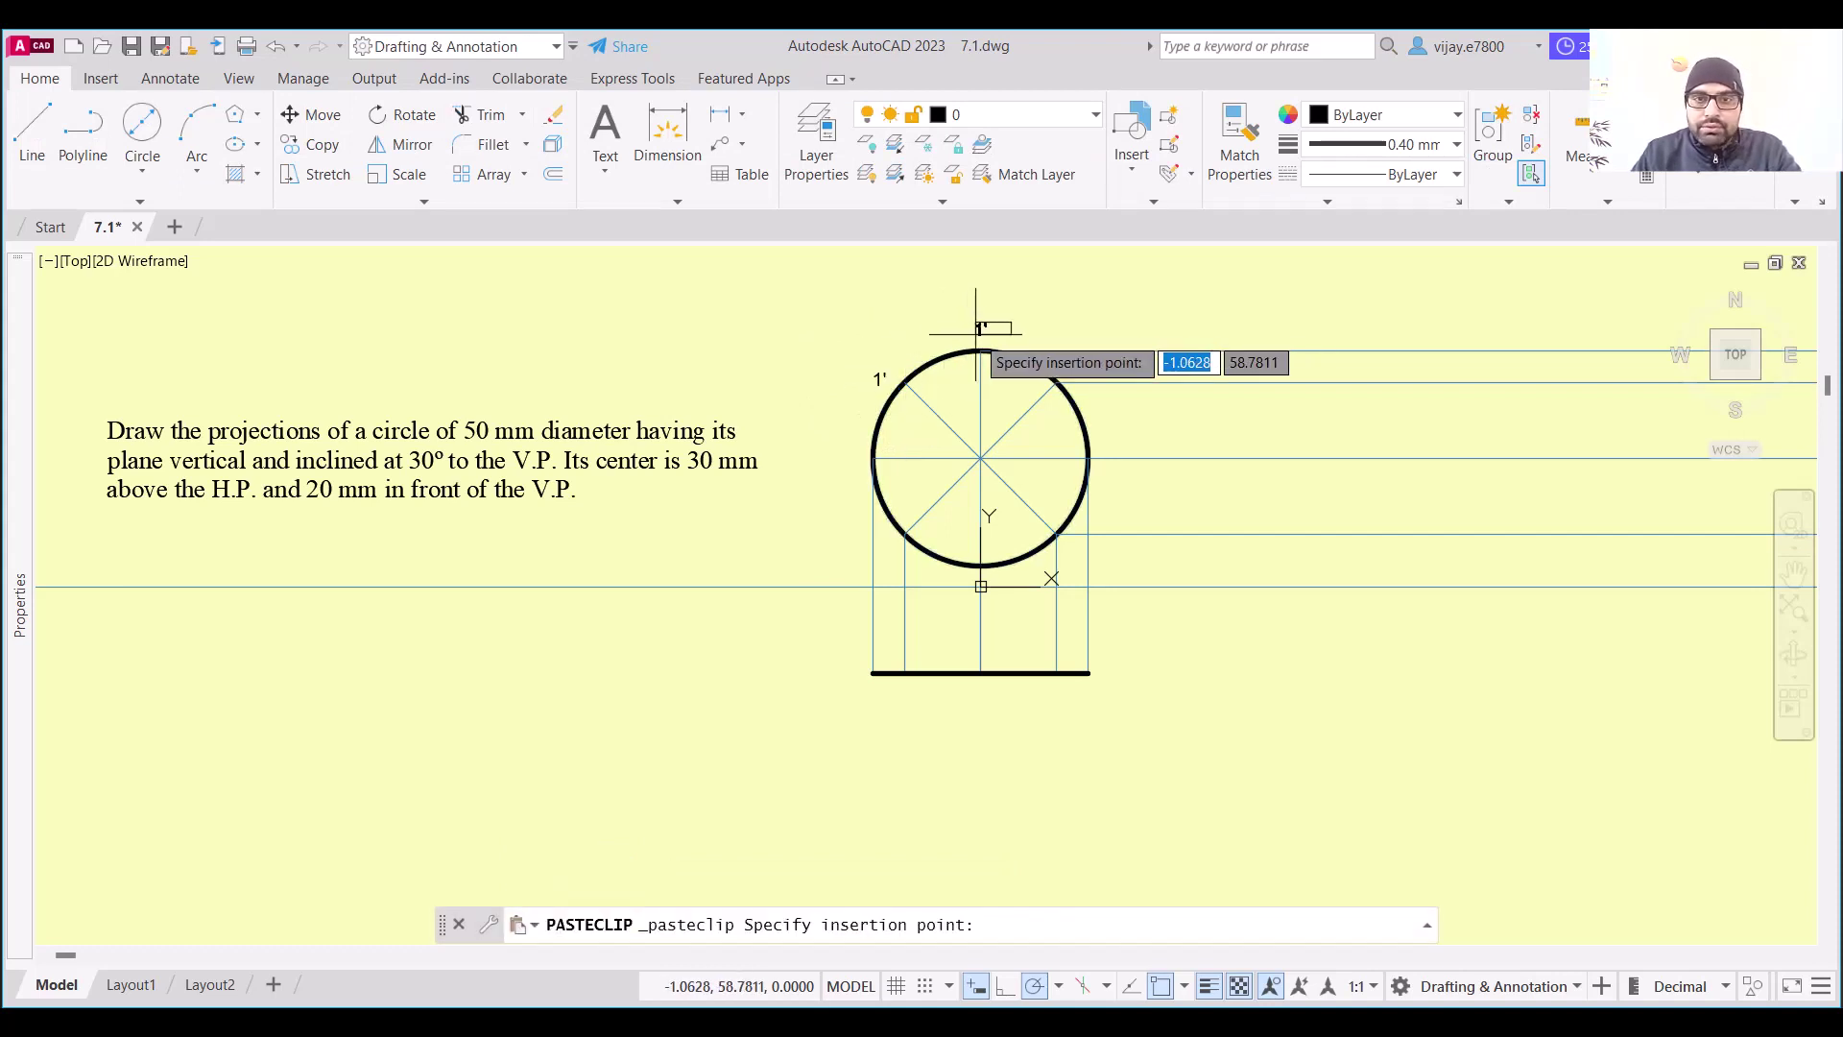
left_click(976, 331)
double_click(978, 329)
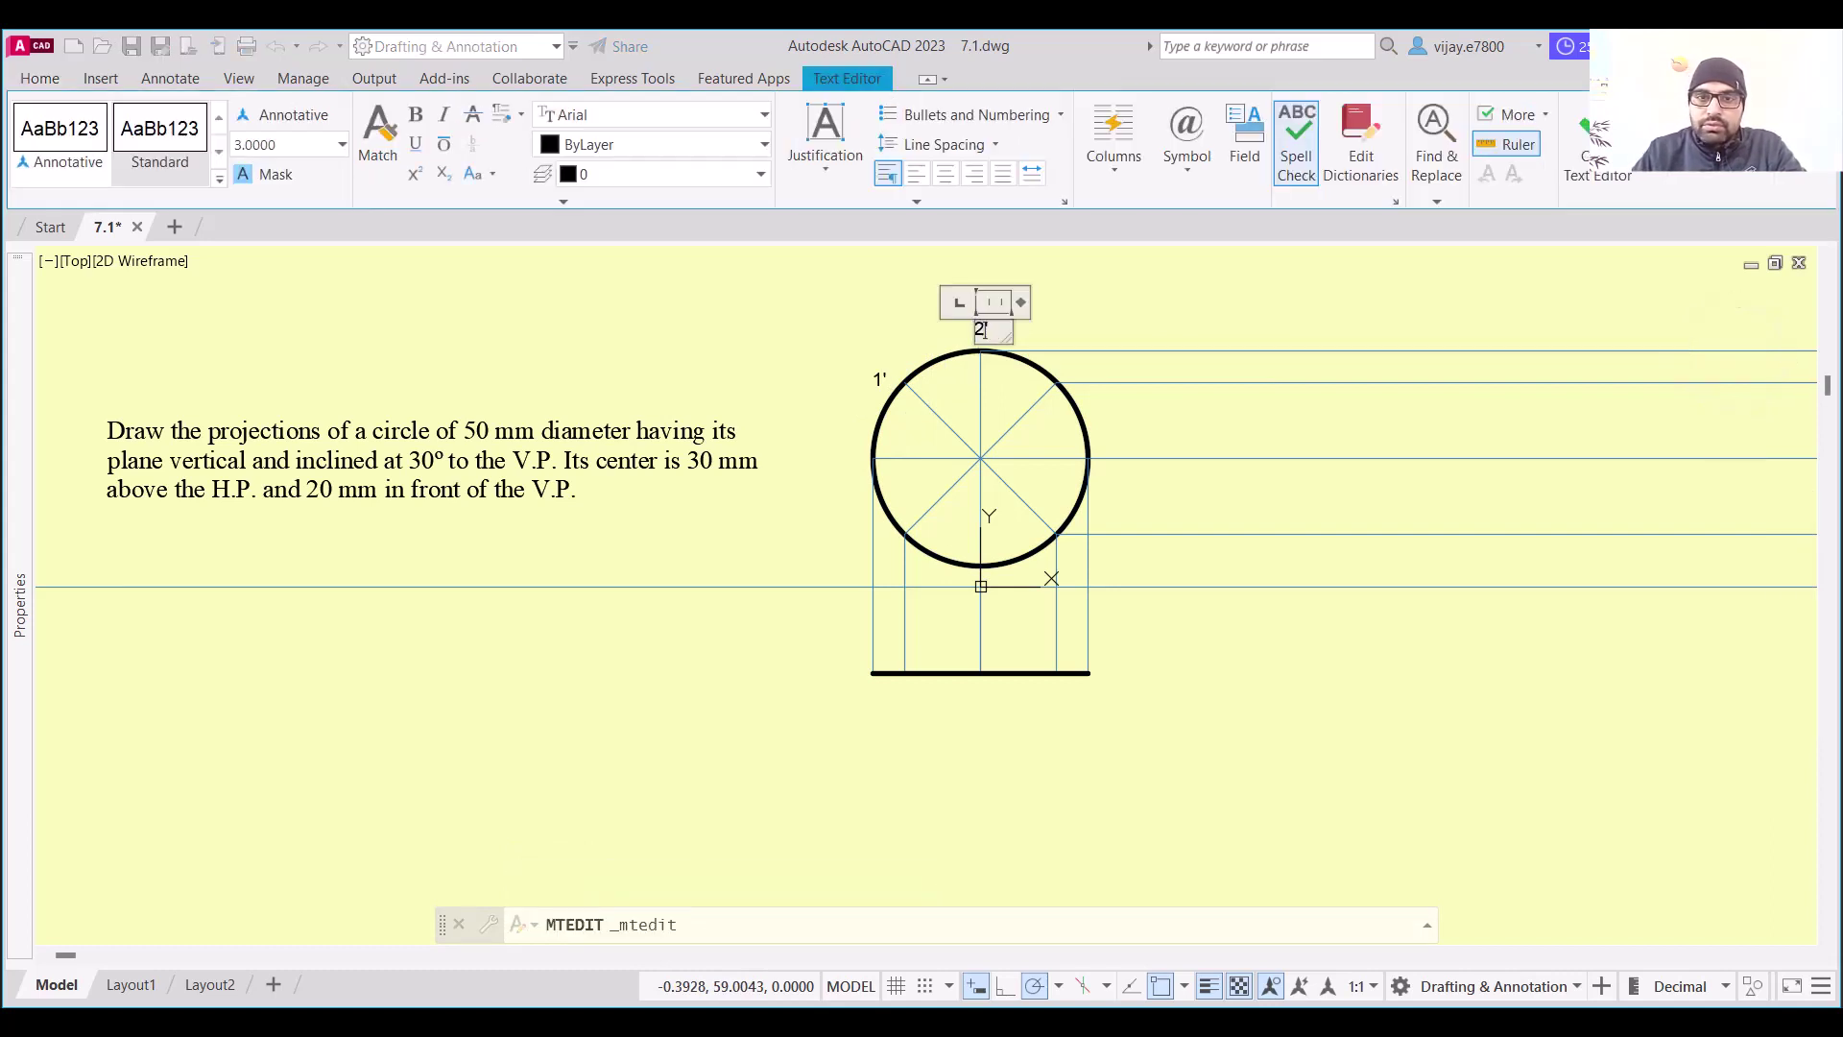
left_click(1075, 364)
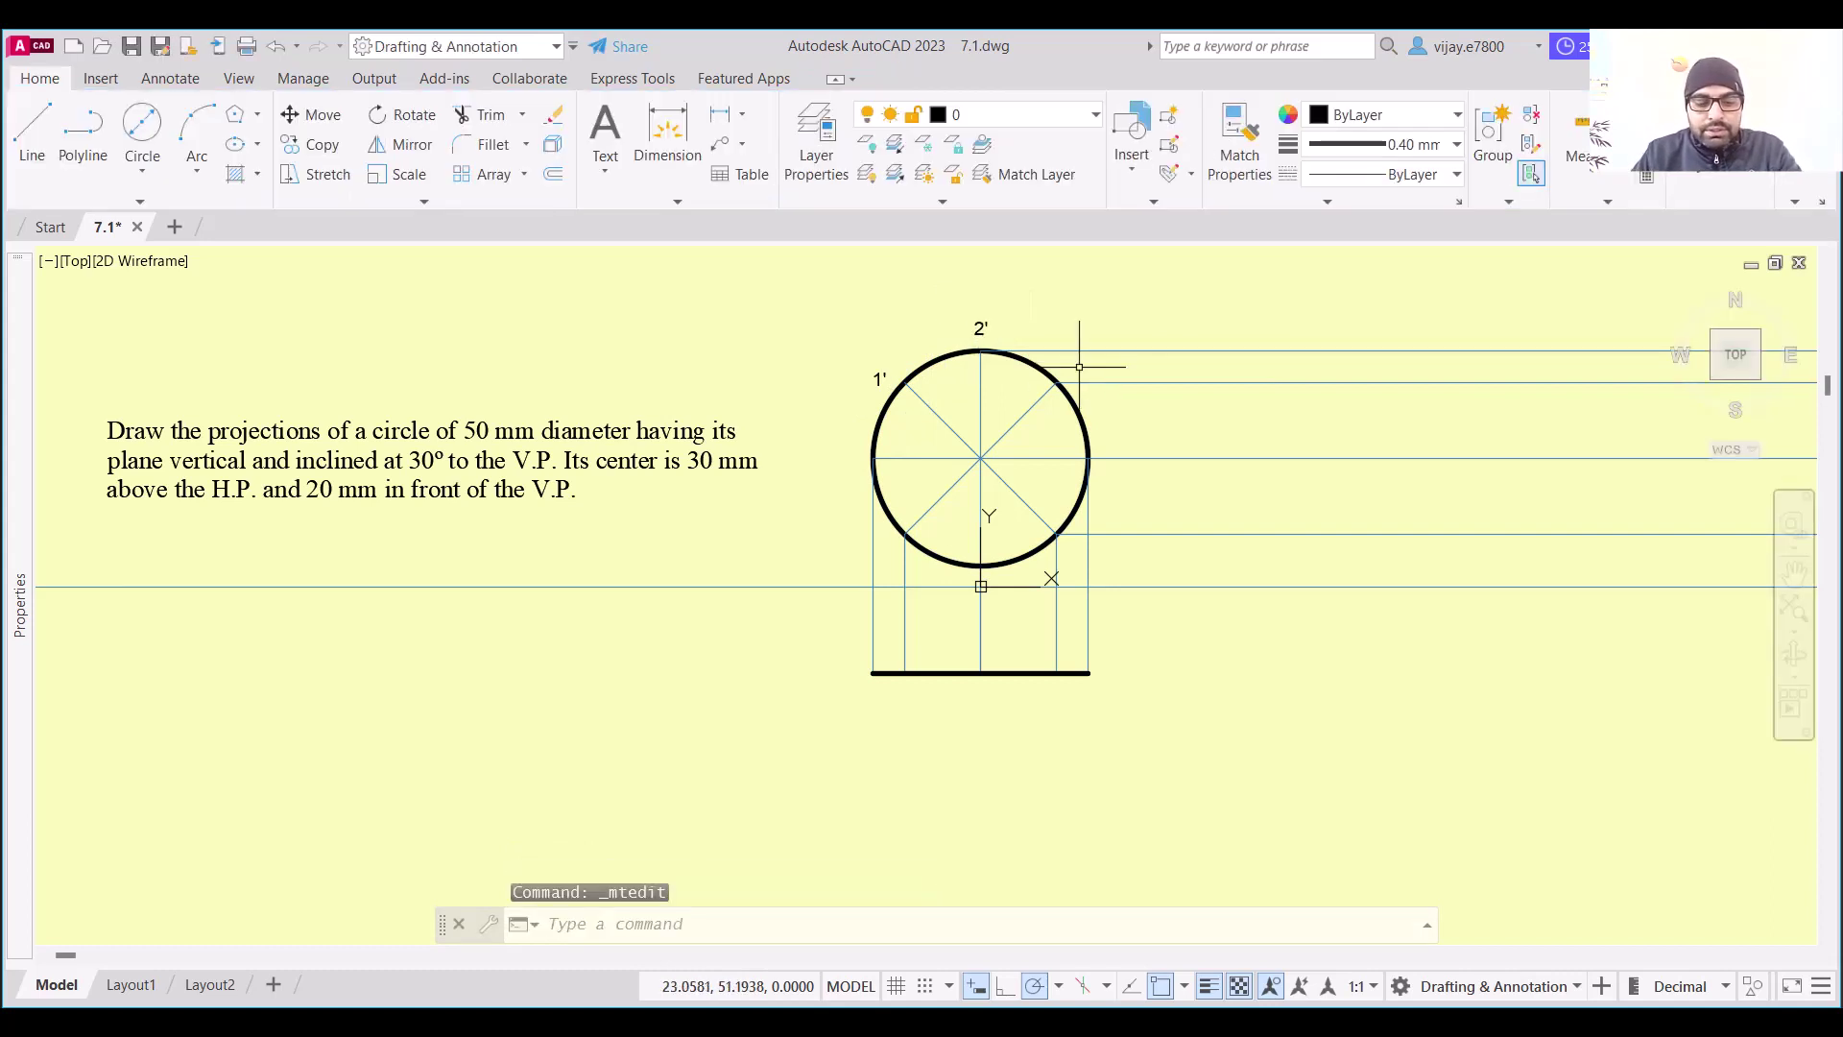
Paste another copy of the label beside the circle's upper-right division point and change its text to 3'
key("ctrl+v")
left_click(1066, 373)
double_click(1072, 369)
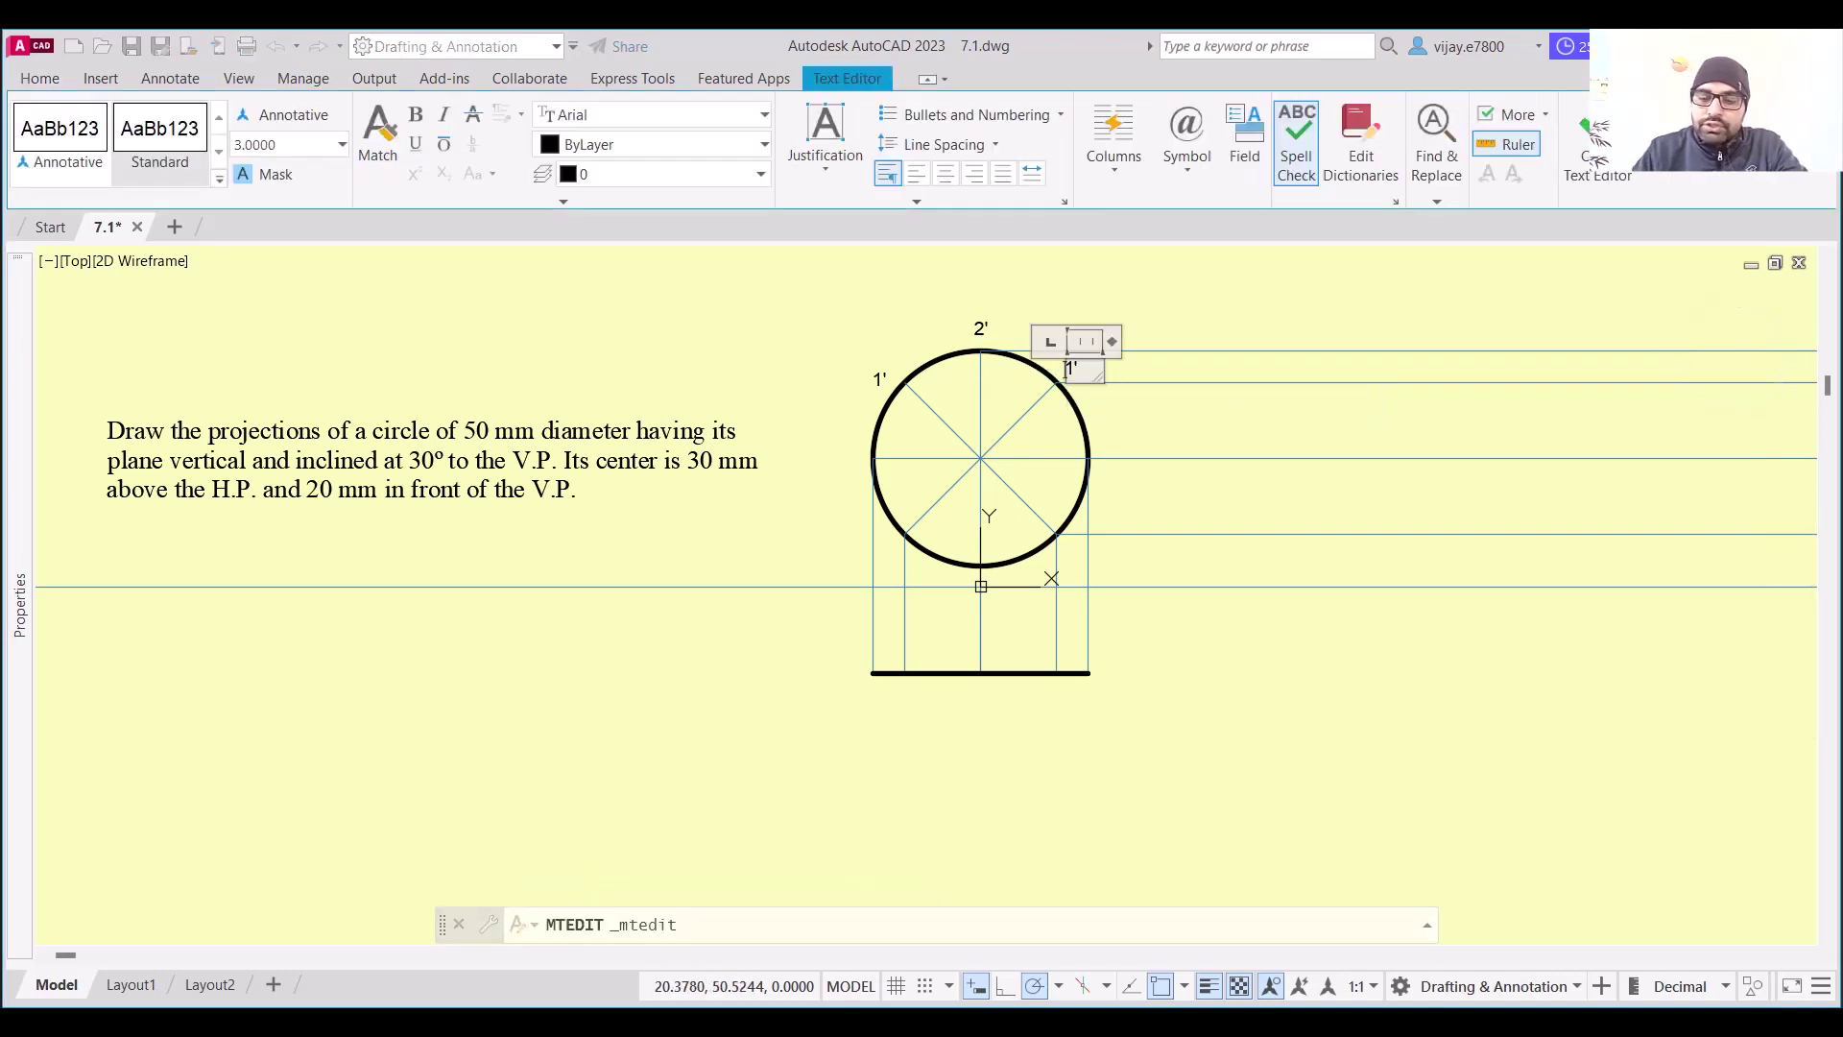
type("3")
left_click(1147, 470)
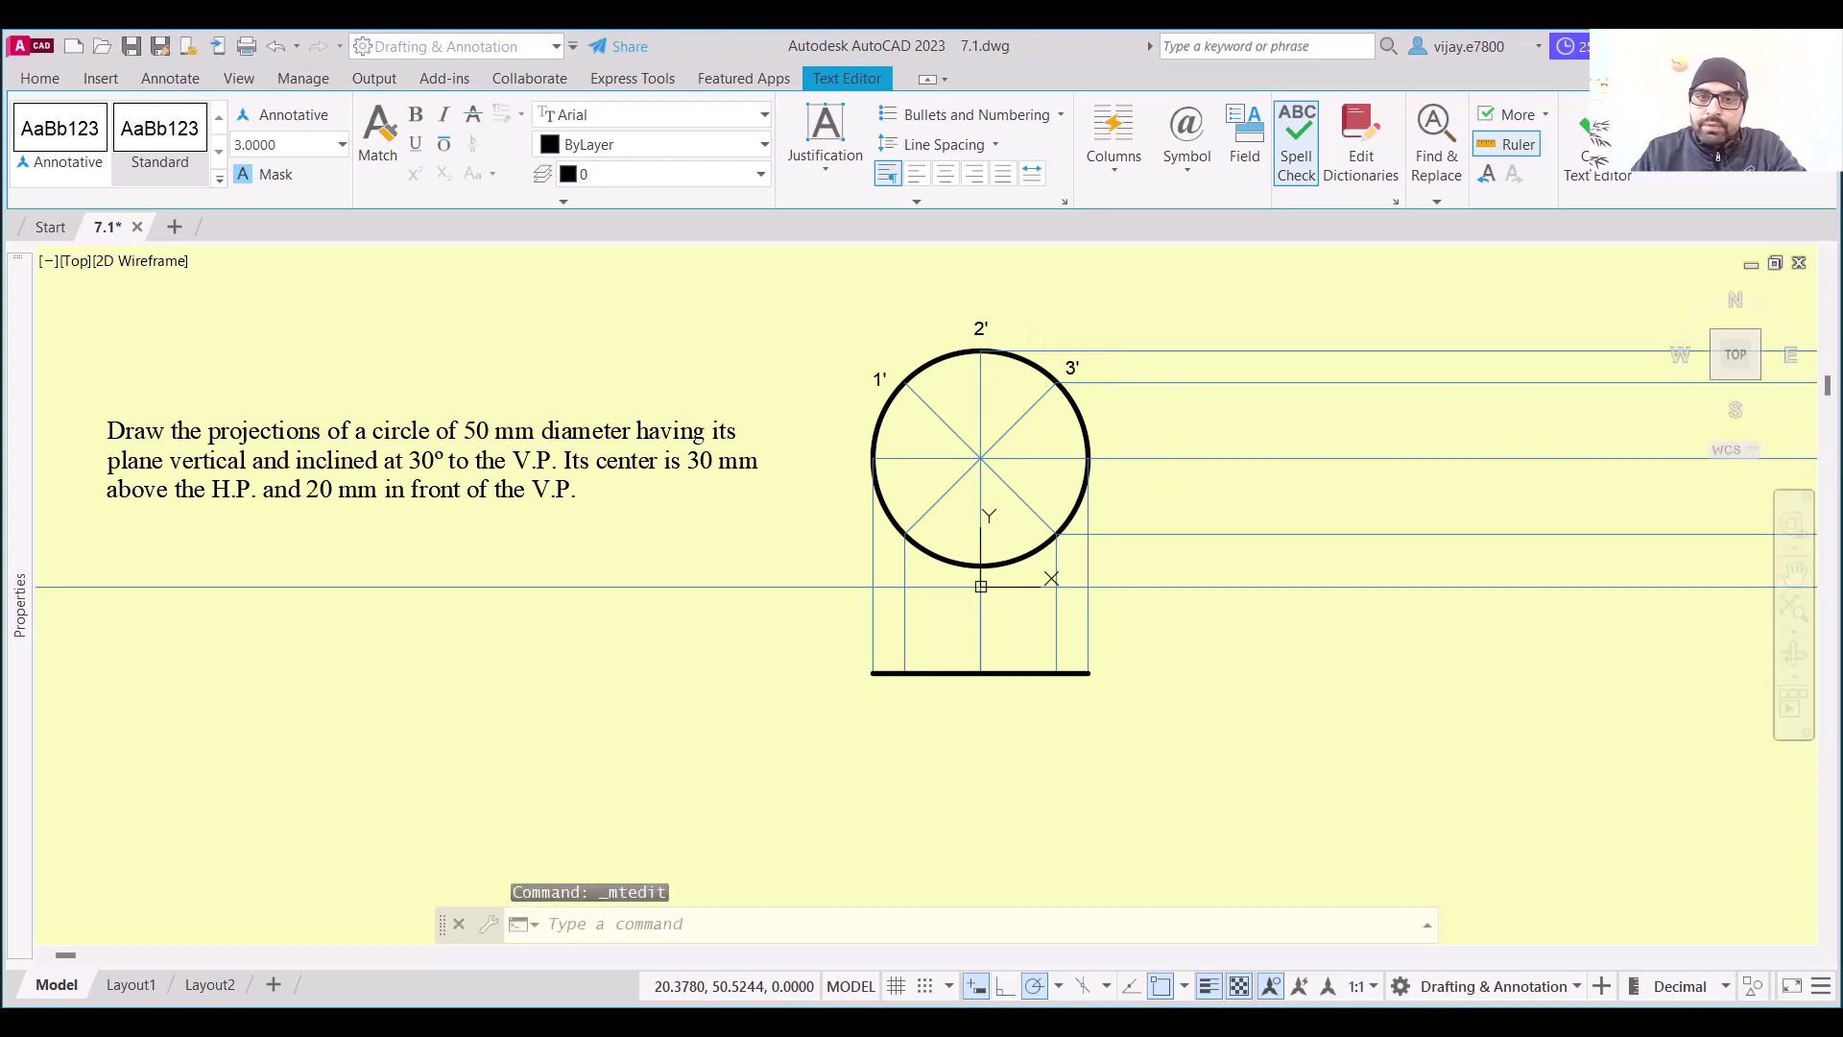
Paste a label copy, position it just outside the circle's rightmost point above the horizontal projector, and change its text to 4'
key("ctrl+v")
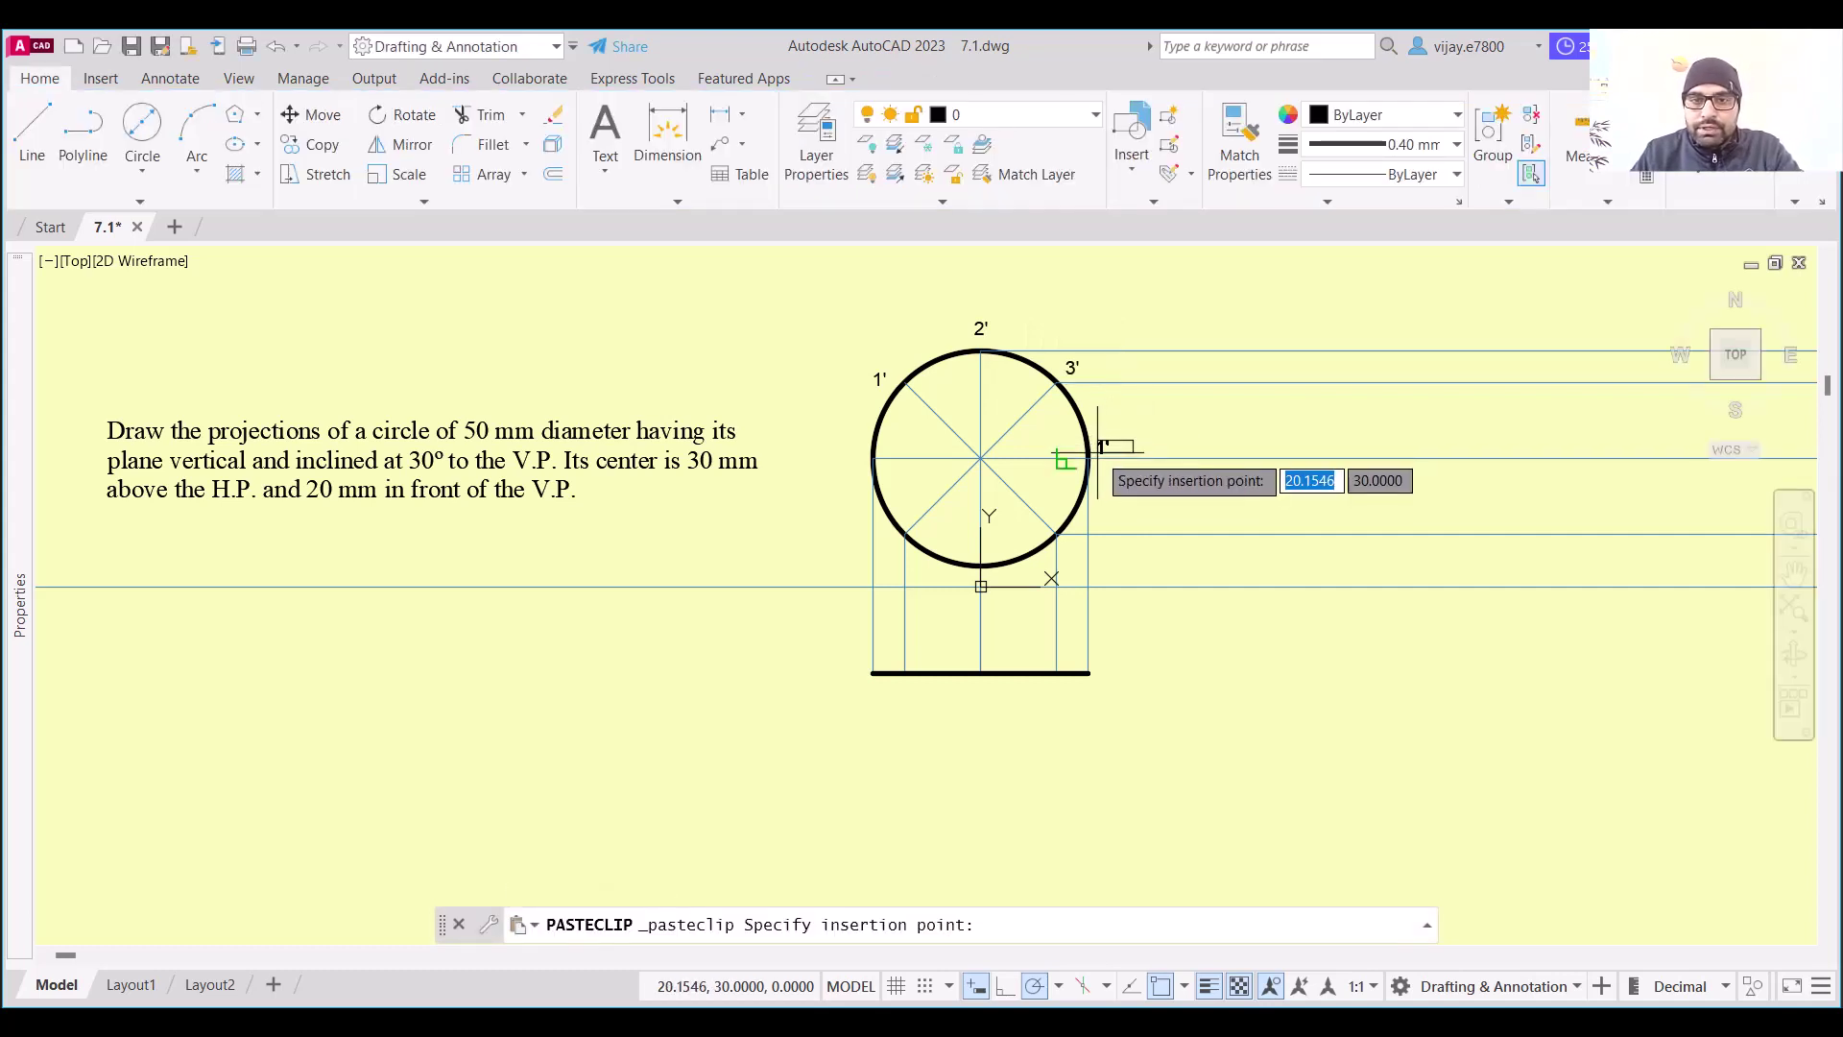
left_click(1097, 451)
left_click(1069, 449)
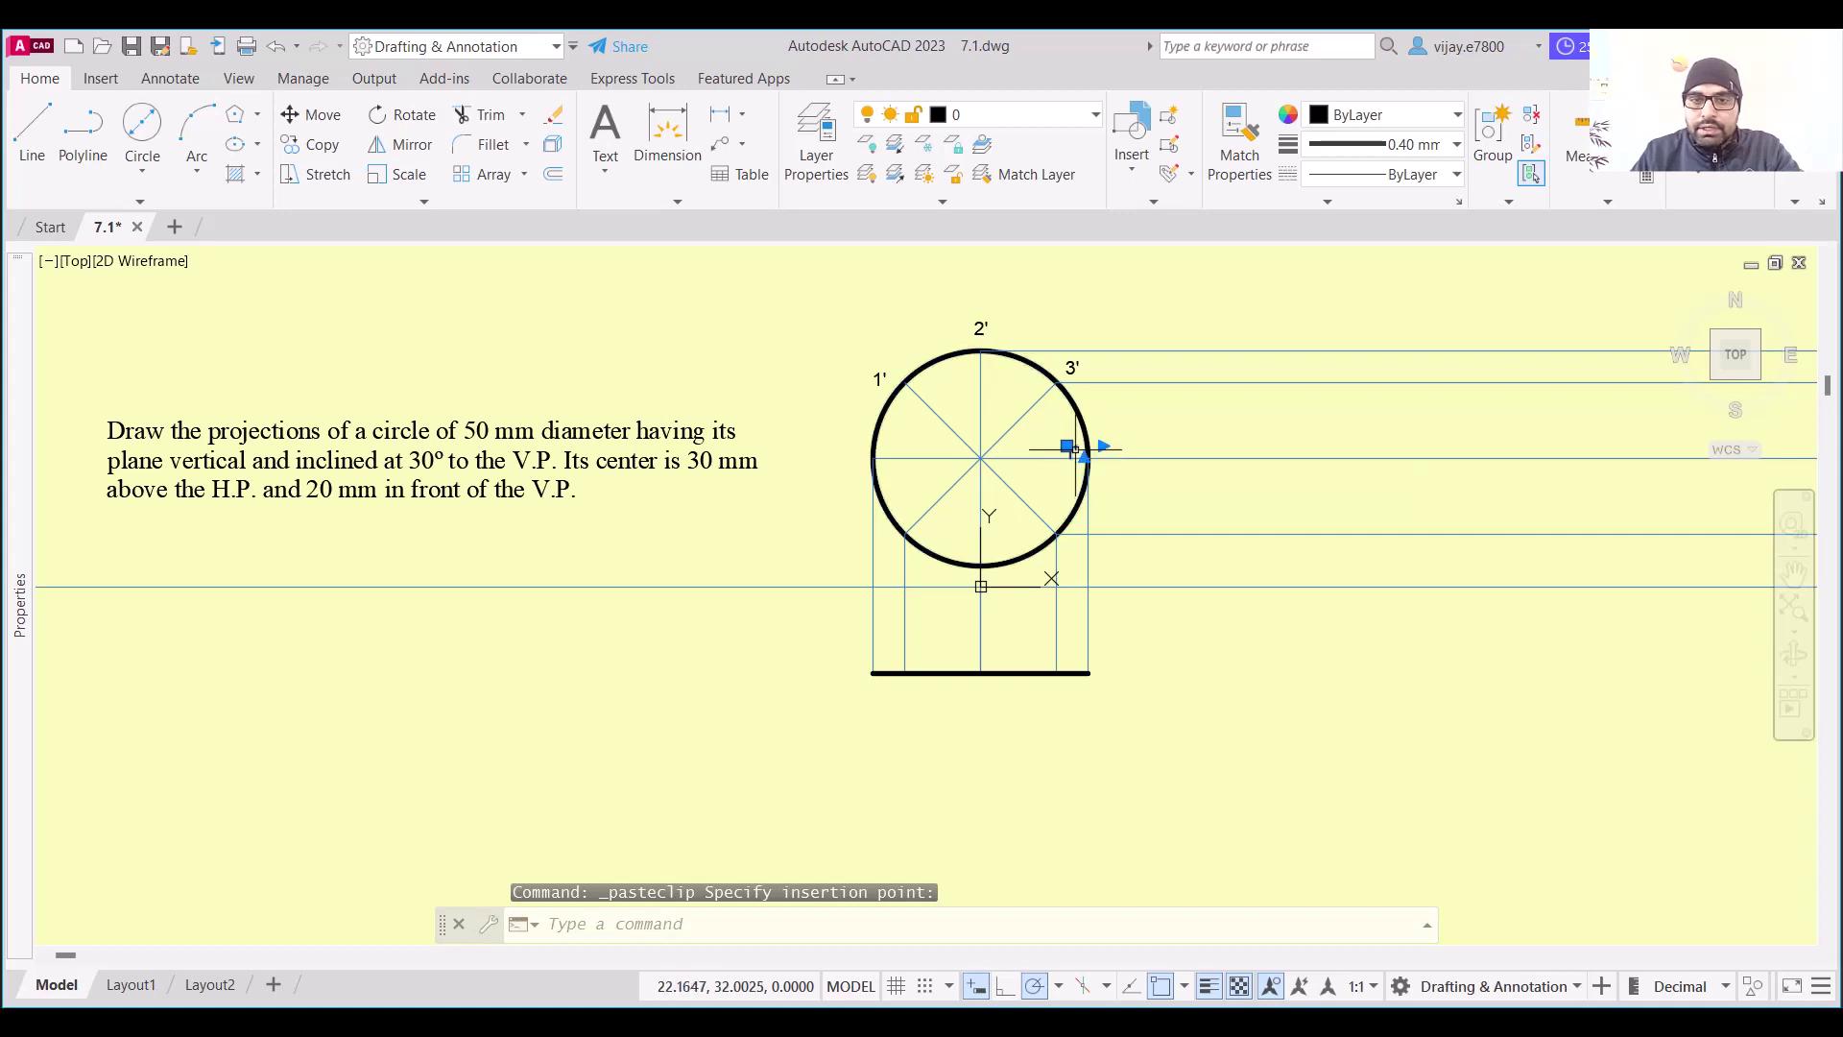
left_click(1067, 446)
left_click(1110, 437)
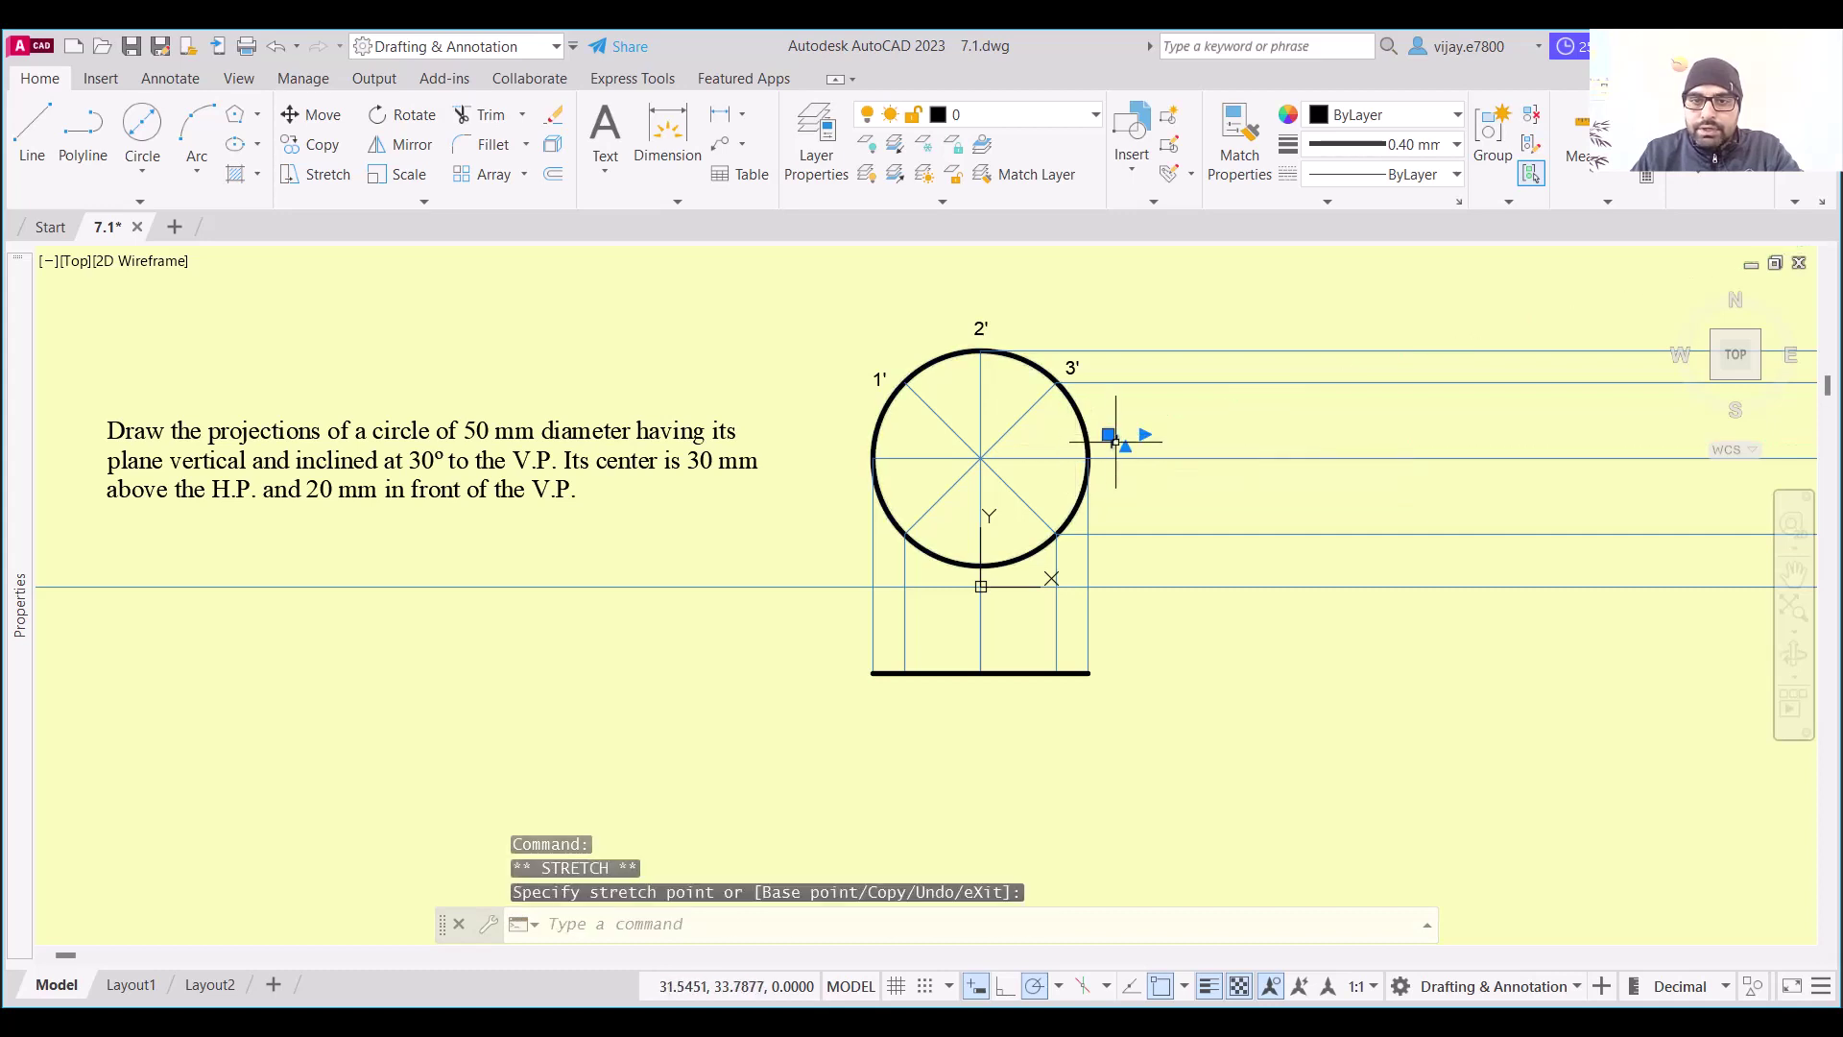
left_click(1110, 437)
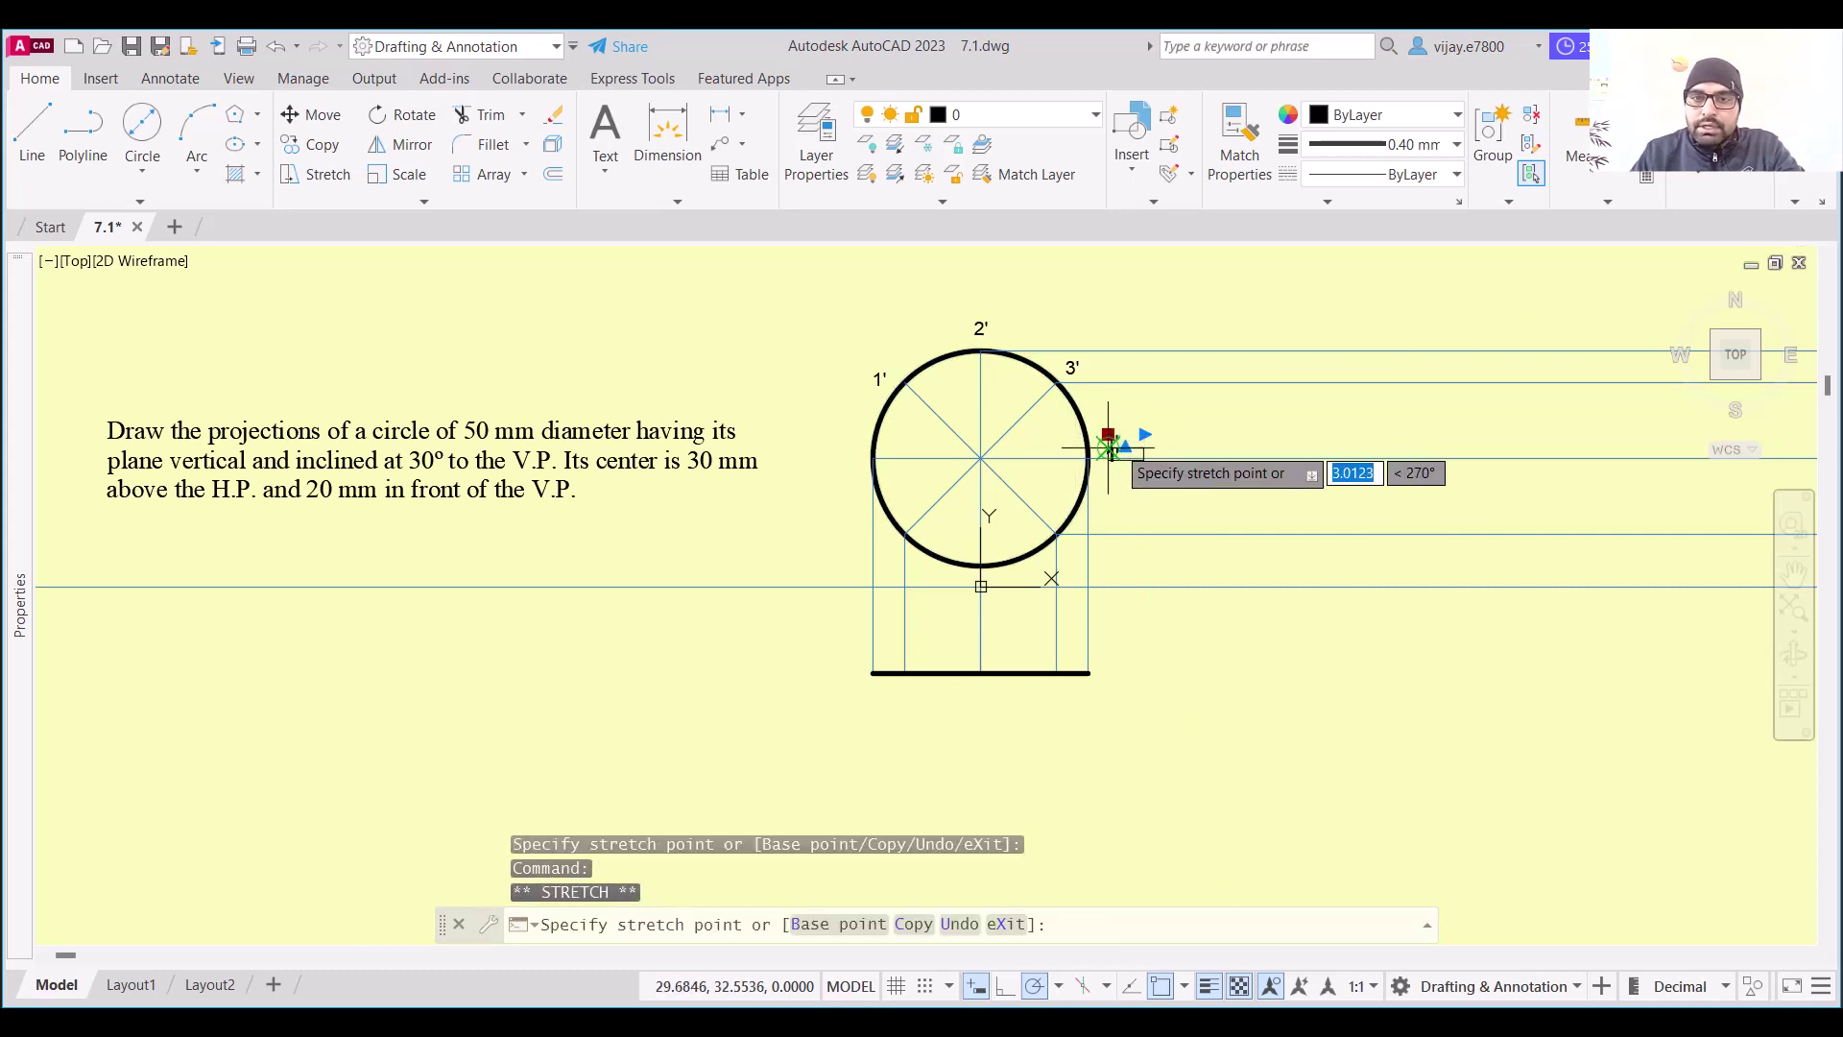
left_click(1111, 437)
left_click(1106, 437)
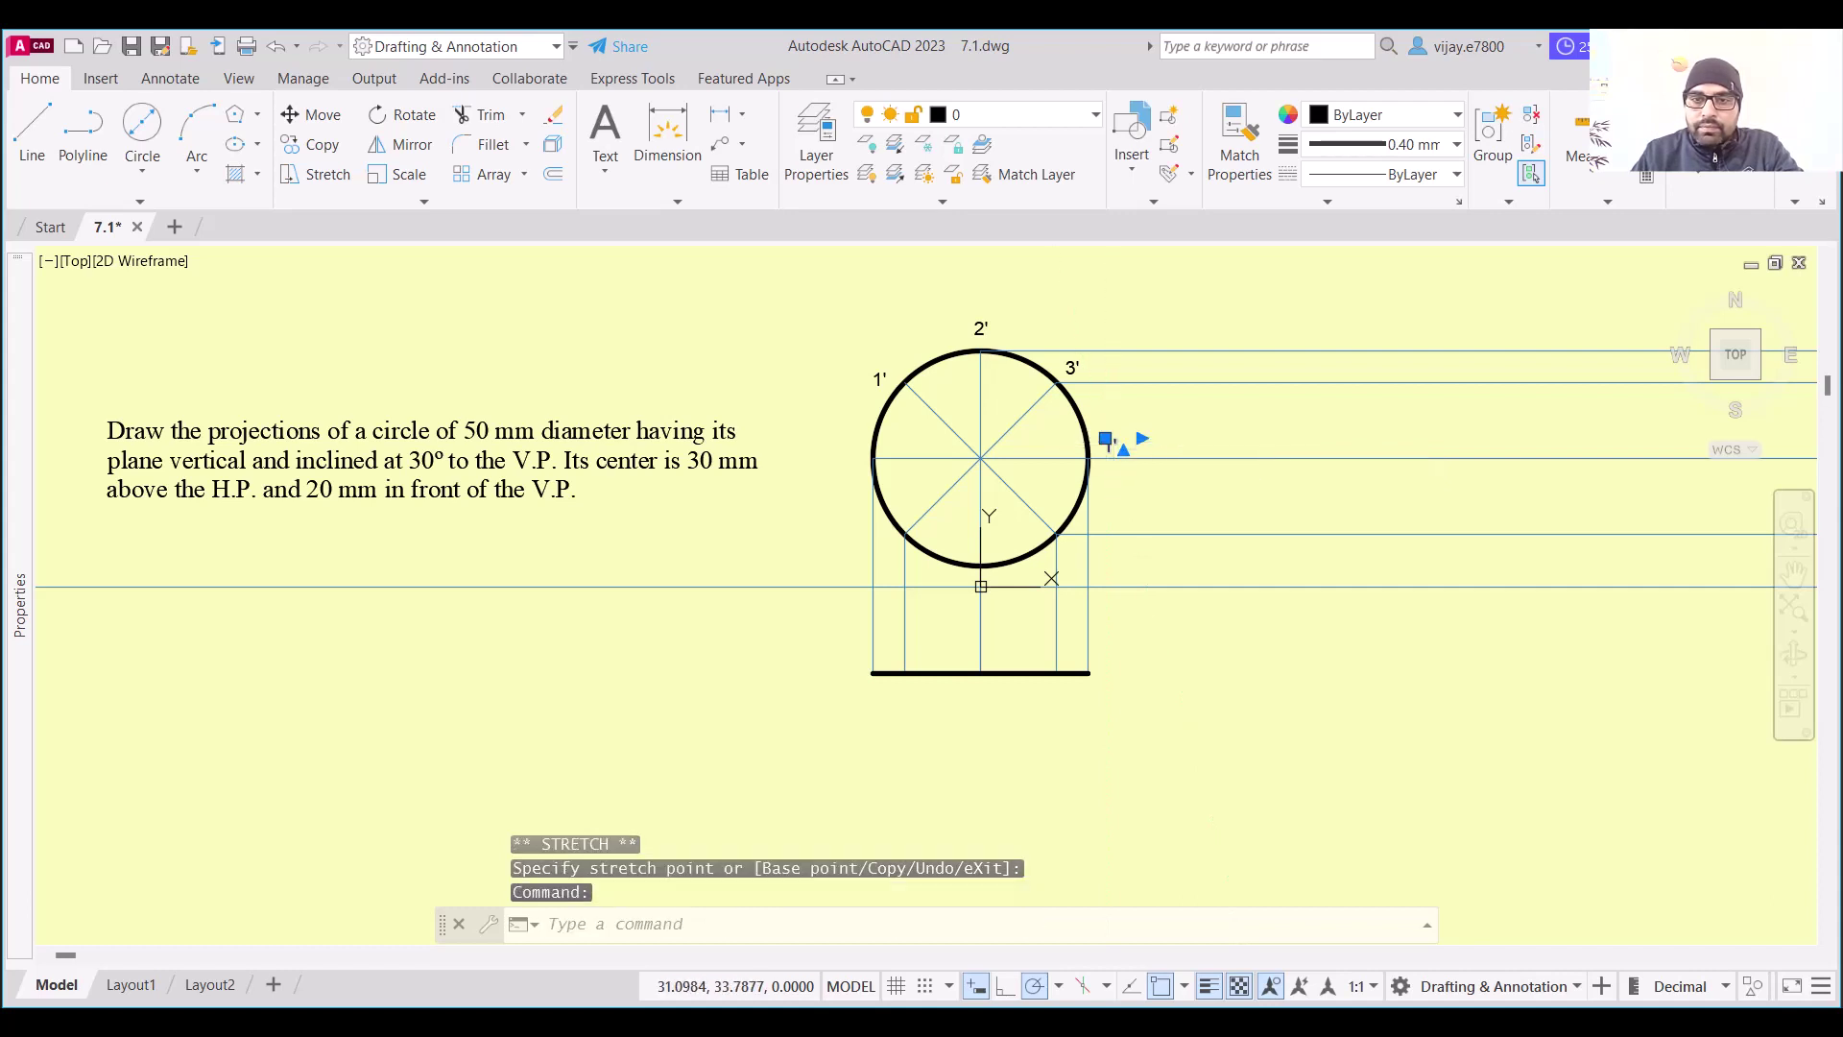
double_click(1111, 441)
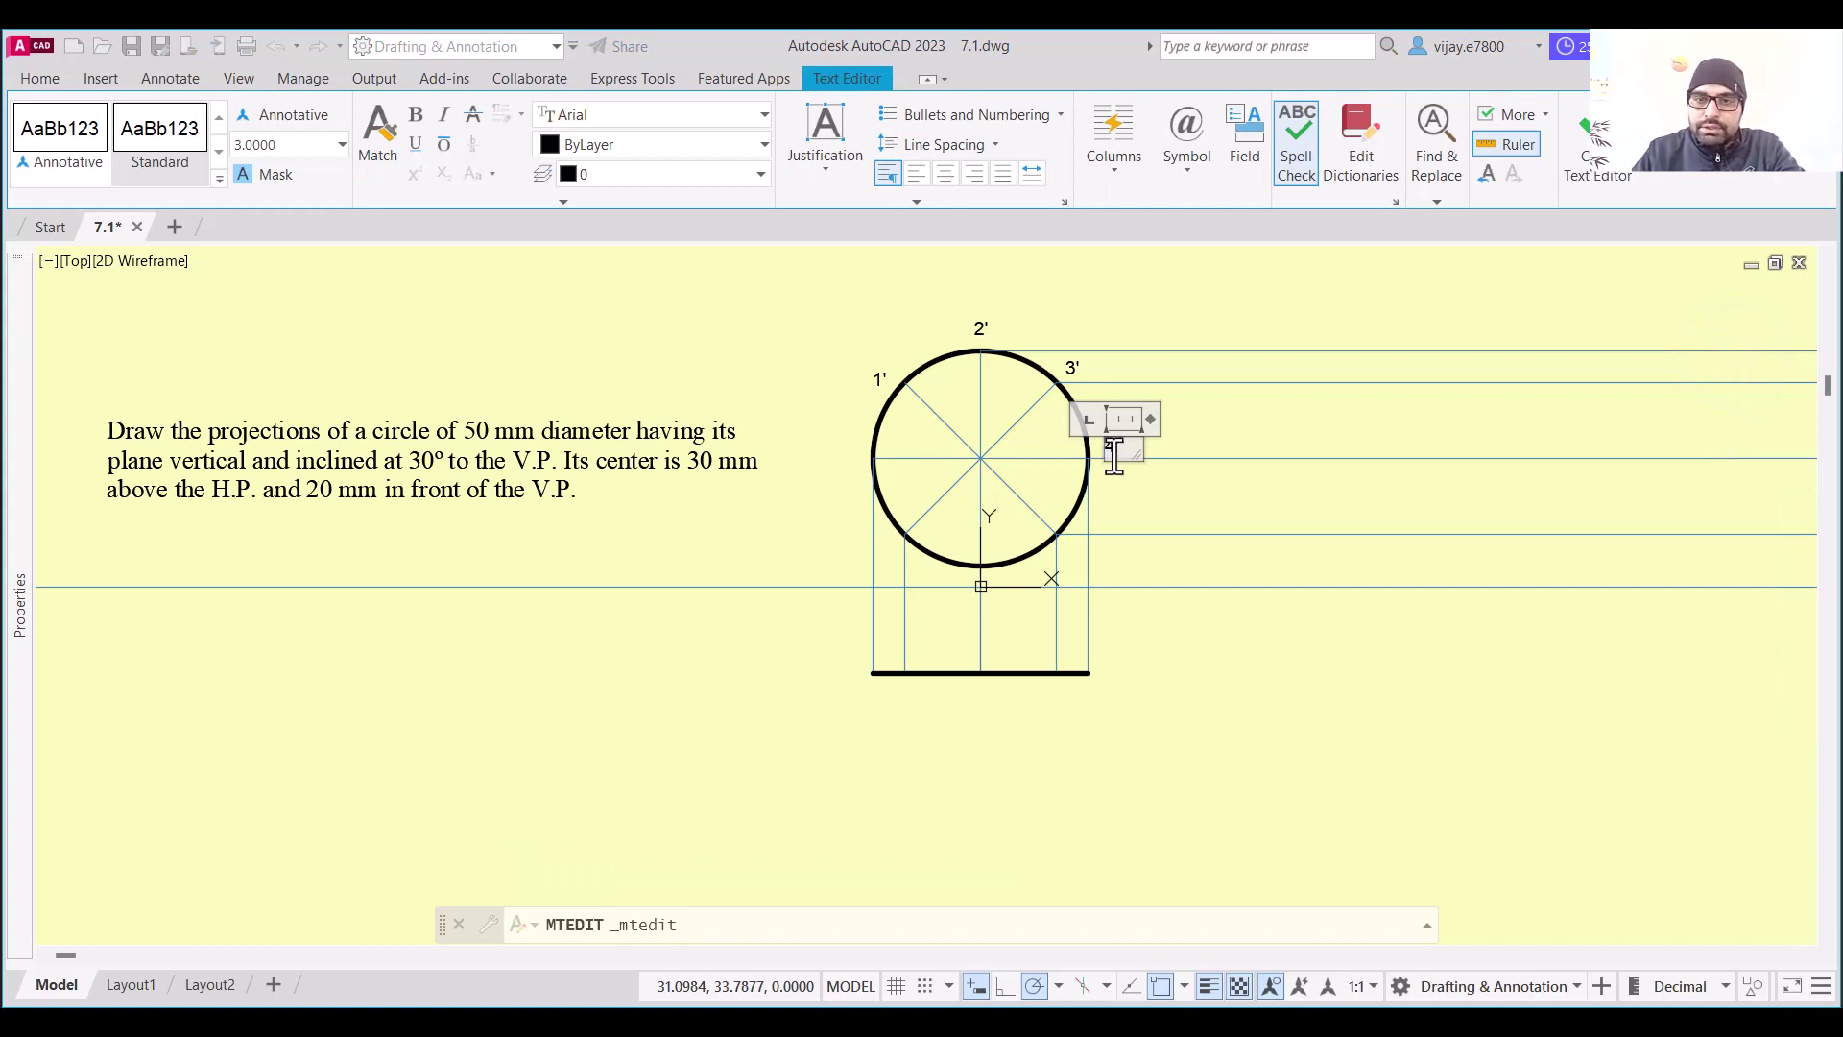
type("4'")
left_click(1114, 493)
Paste a label copy beside the circle's lower-right division point and change its text to 5'
key("ctrl+v")
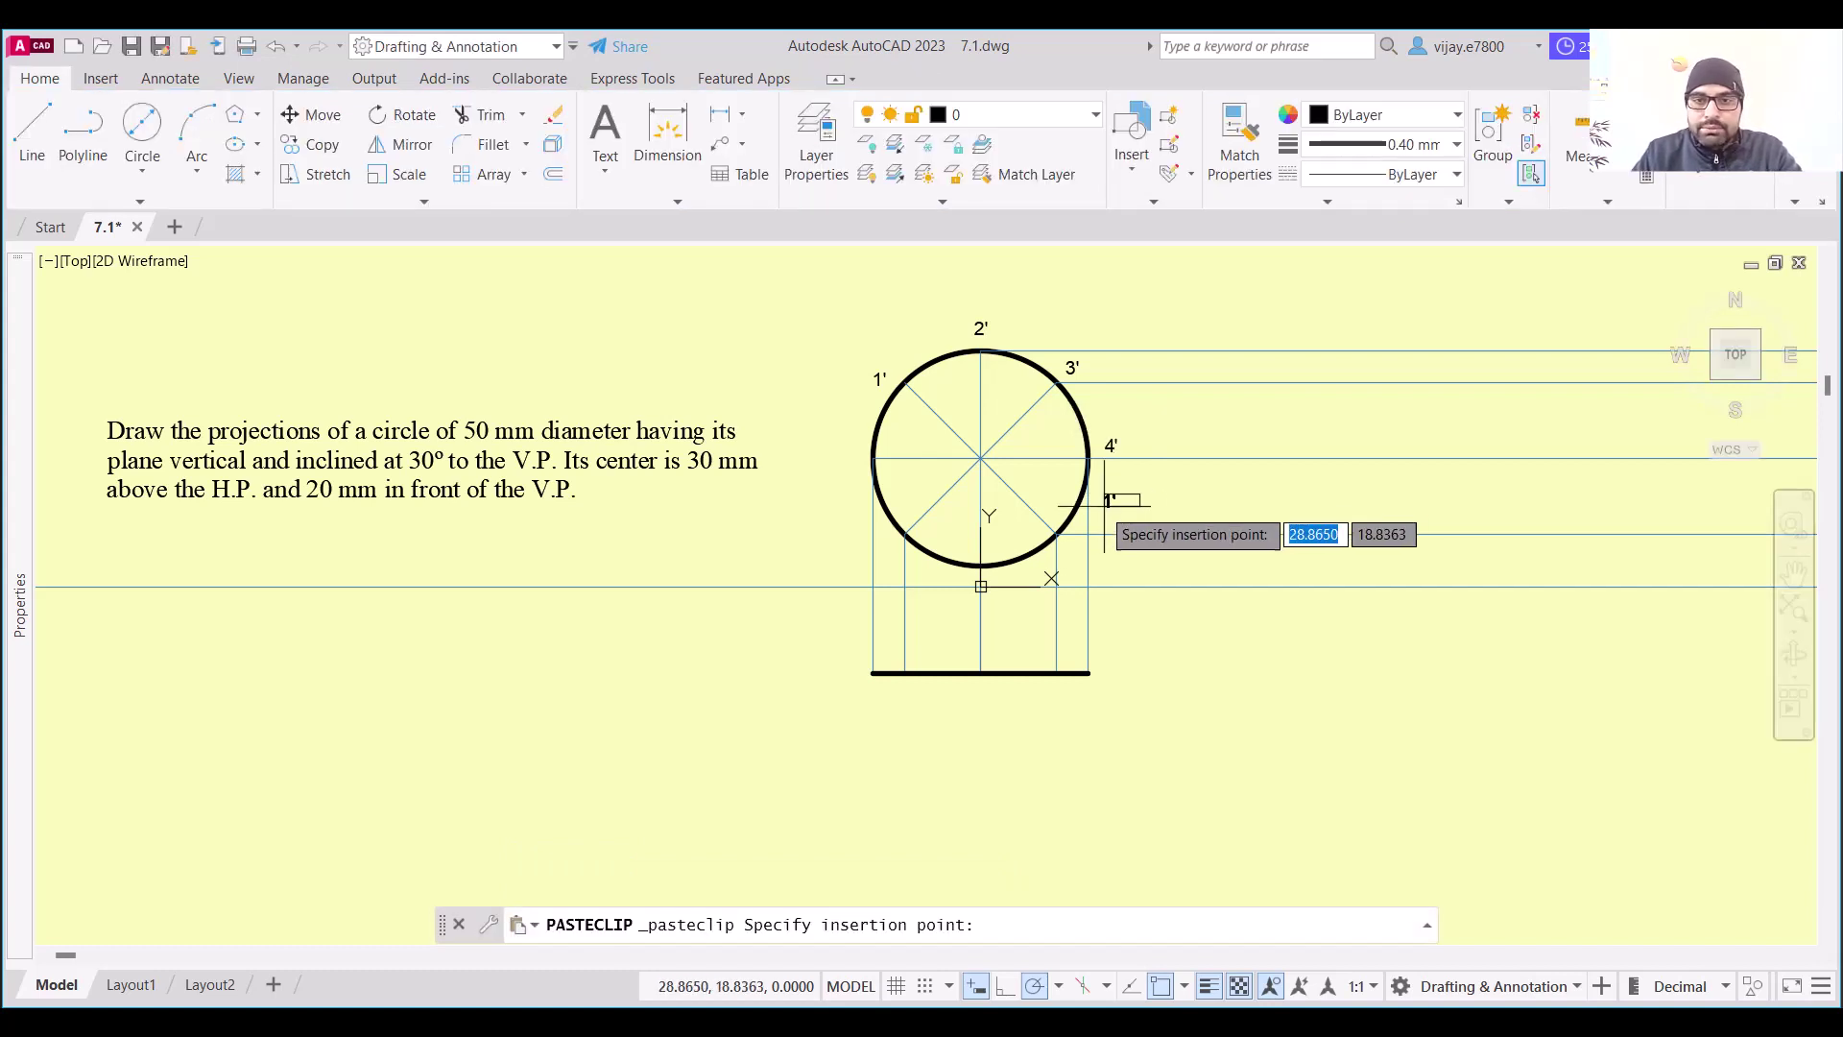
left_click(1065, 546)
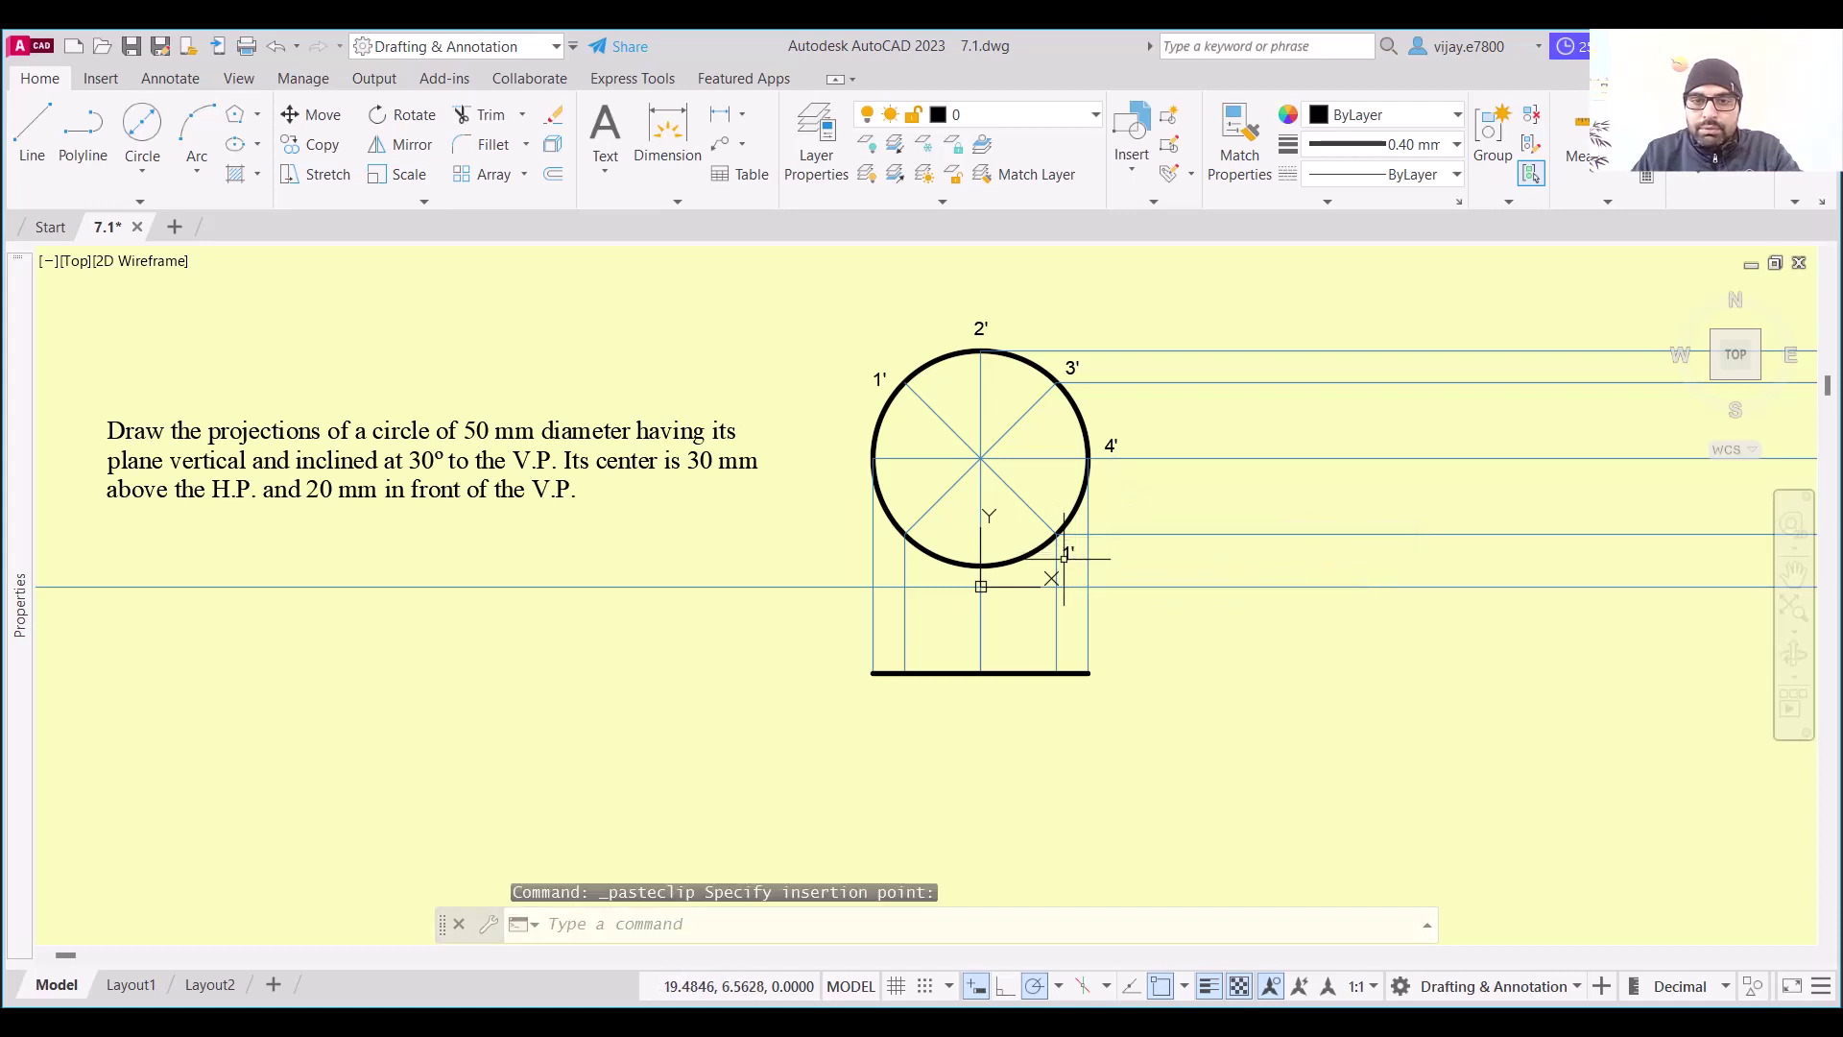
double_click(1068, 551)
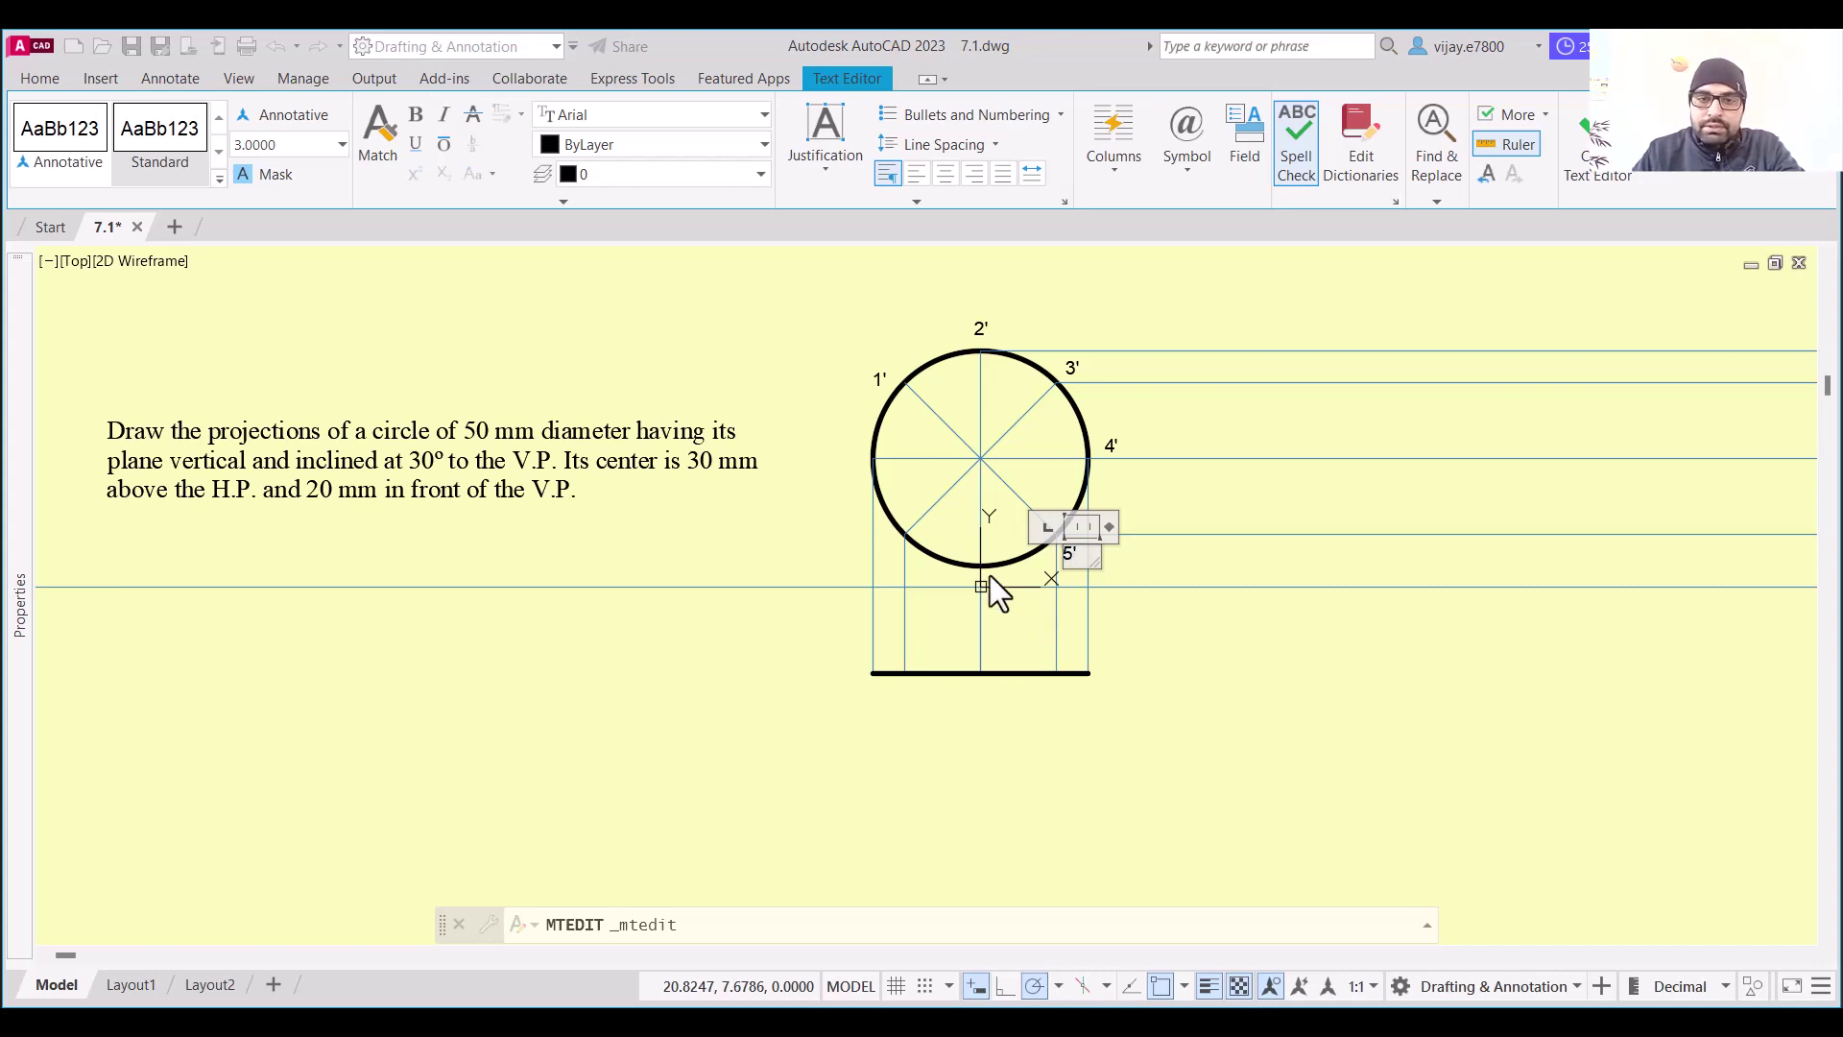
type("5")
left_click(947, 571)
Paste a label copy just inside the circle at its lowest point and change its text to 6'
key("ctrl+v")
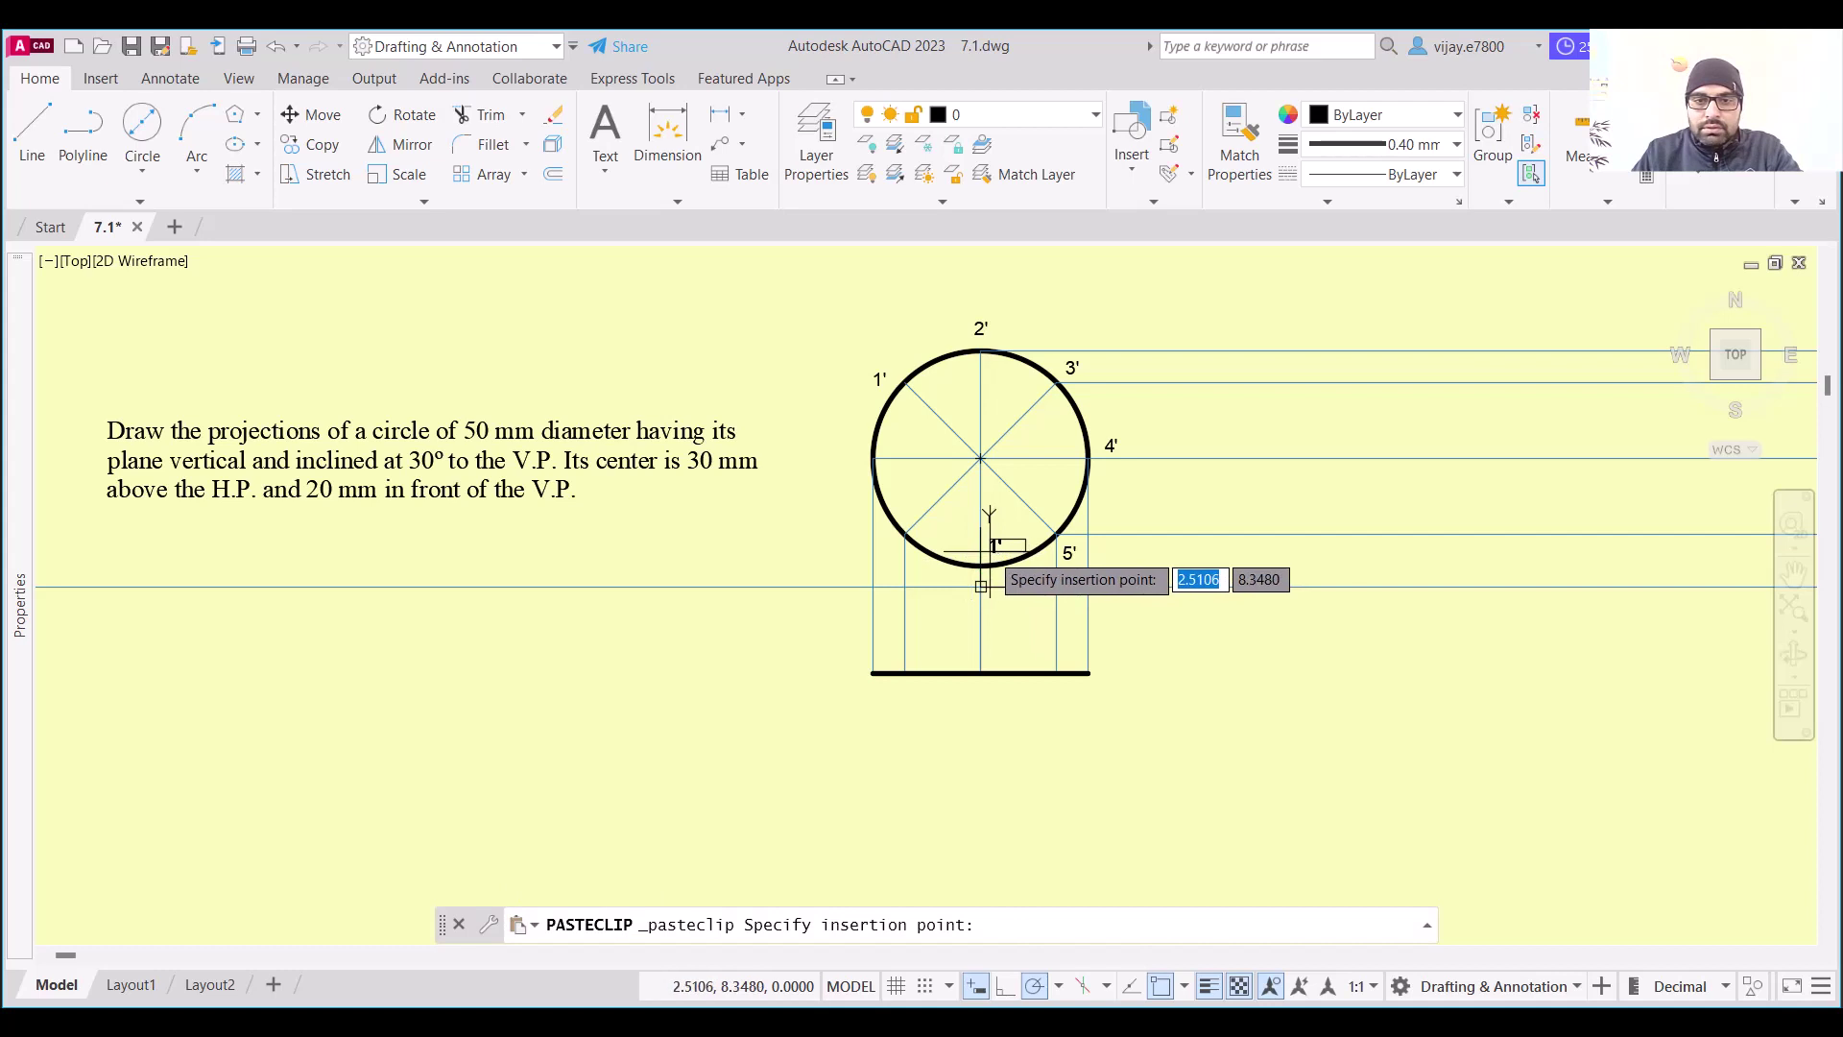
left_click(989, 552)
double_click(996, 546)
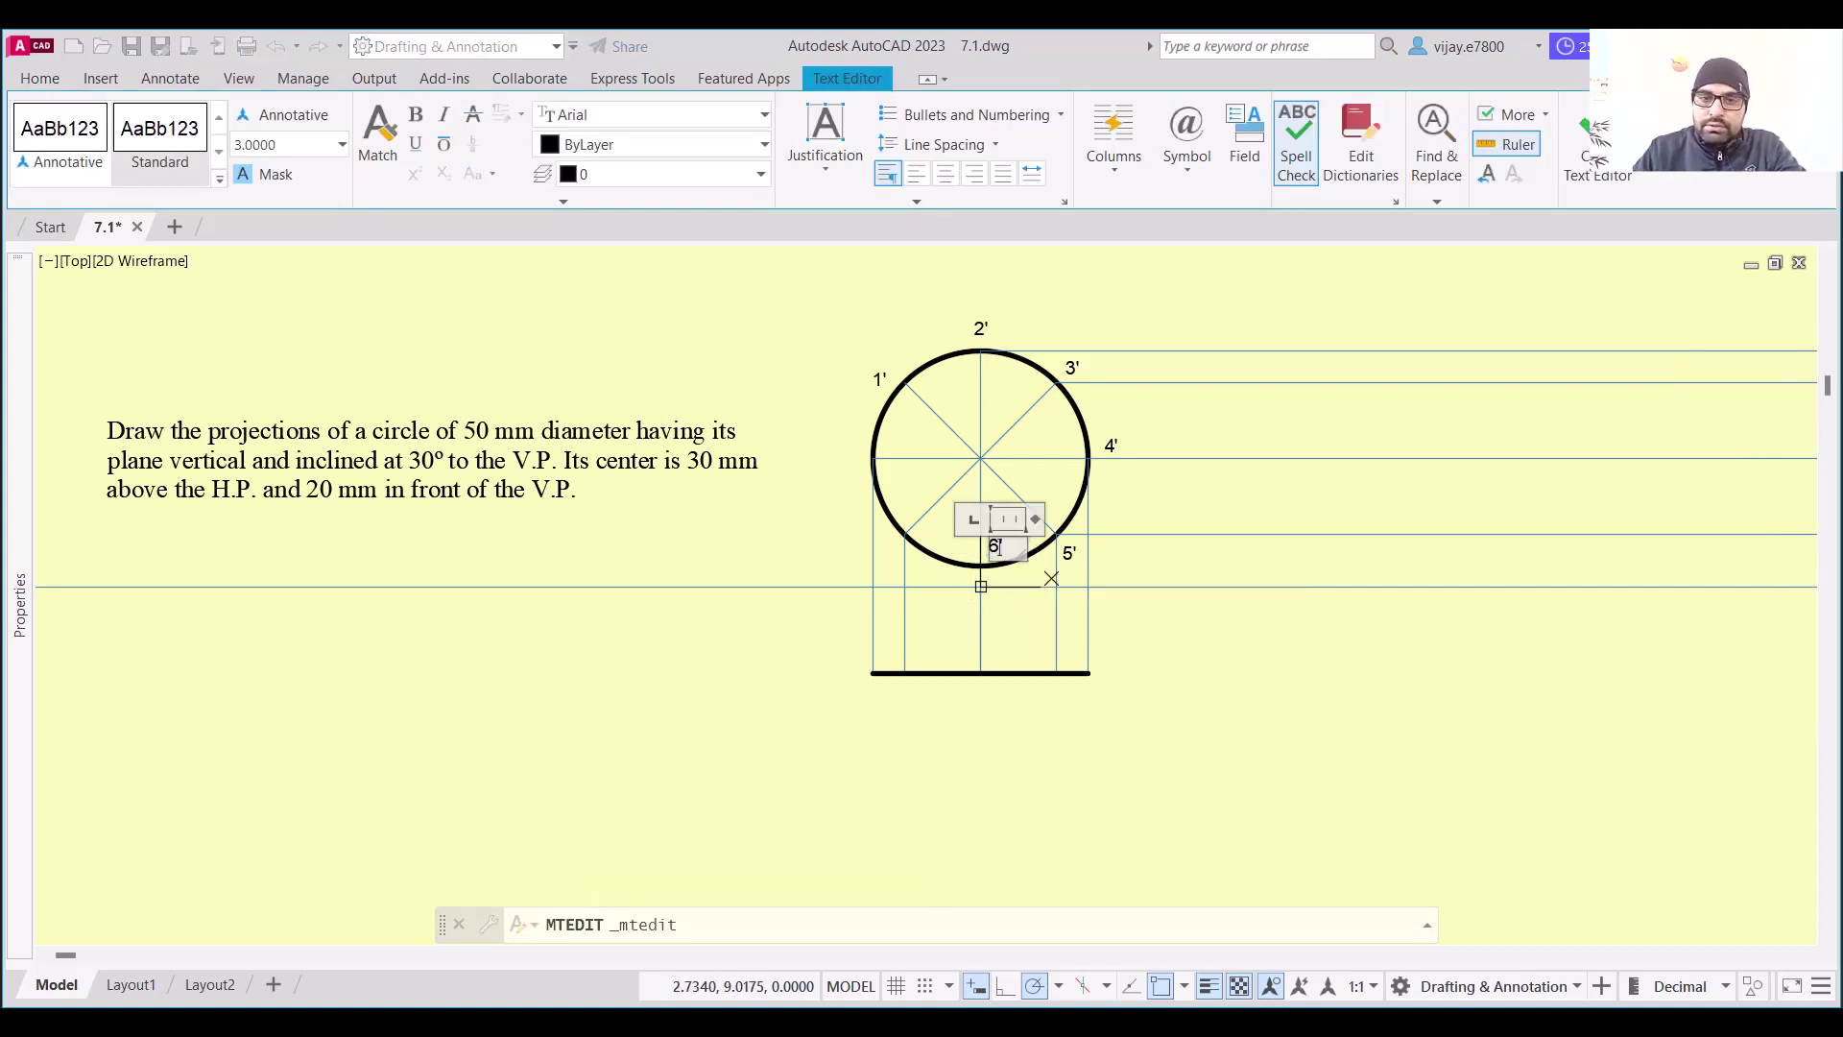
left_click(652, 671)
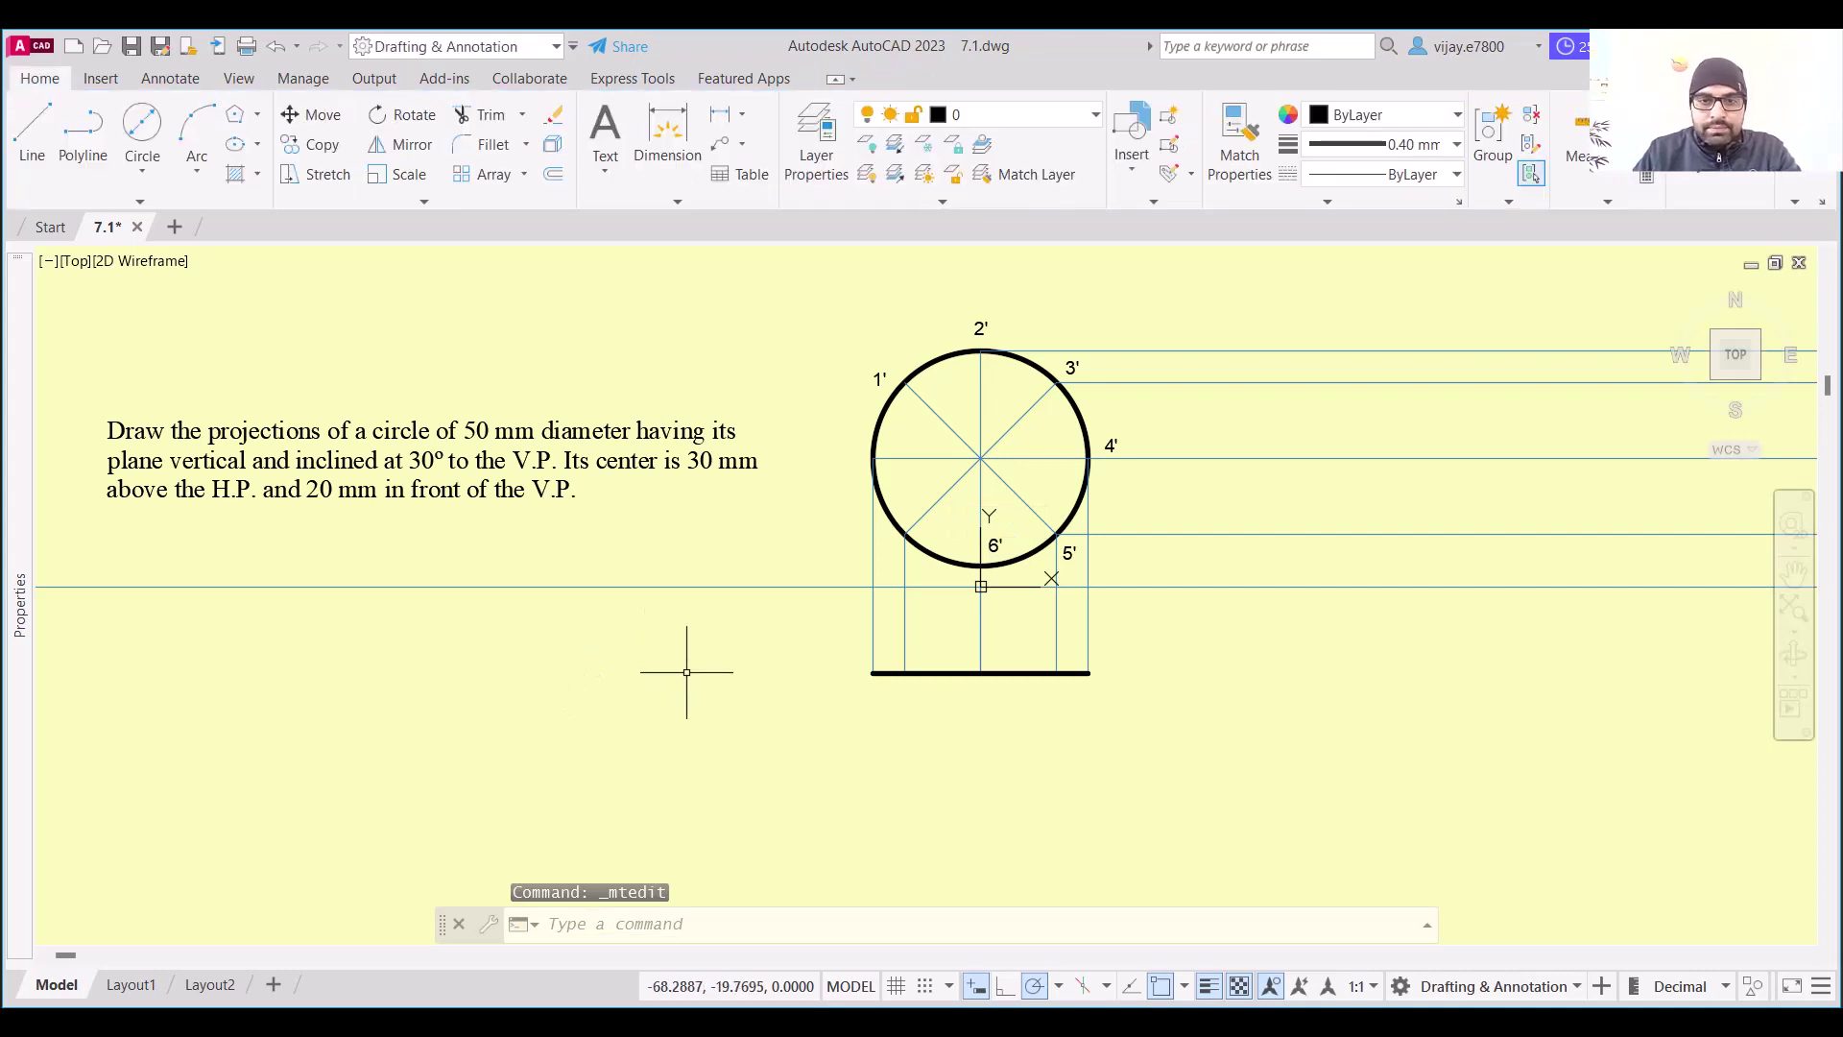
Paste a label copy below the circle's lower-left division point and change its text to 7'
key("ctrl+v")
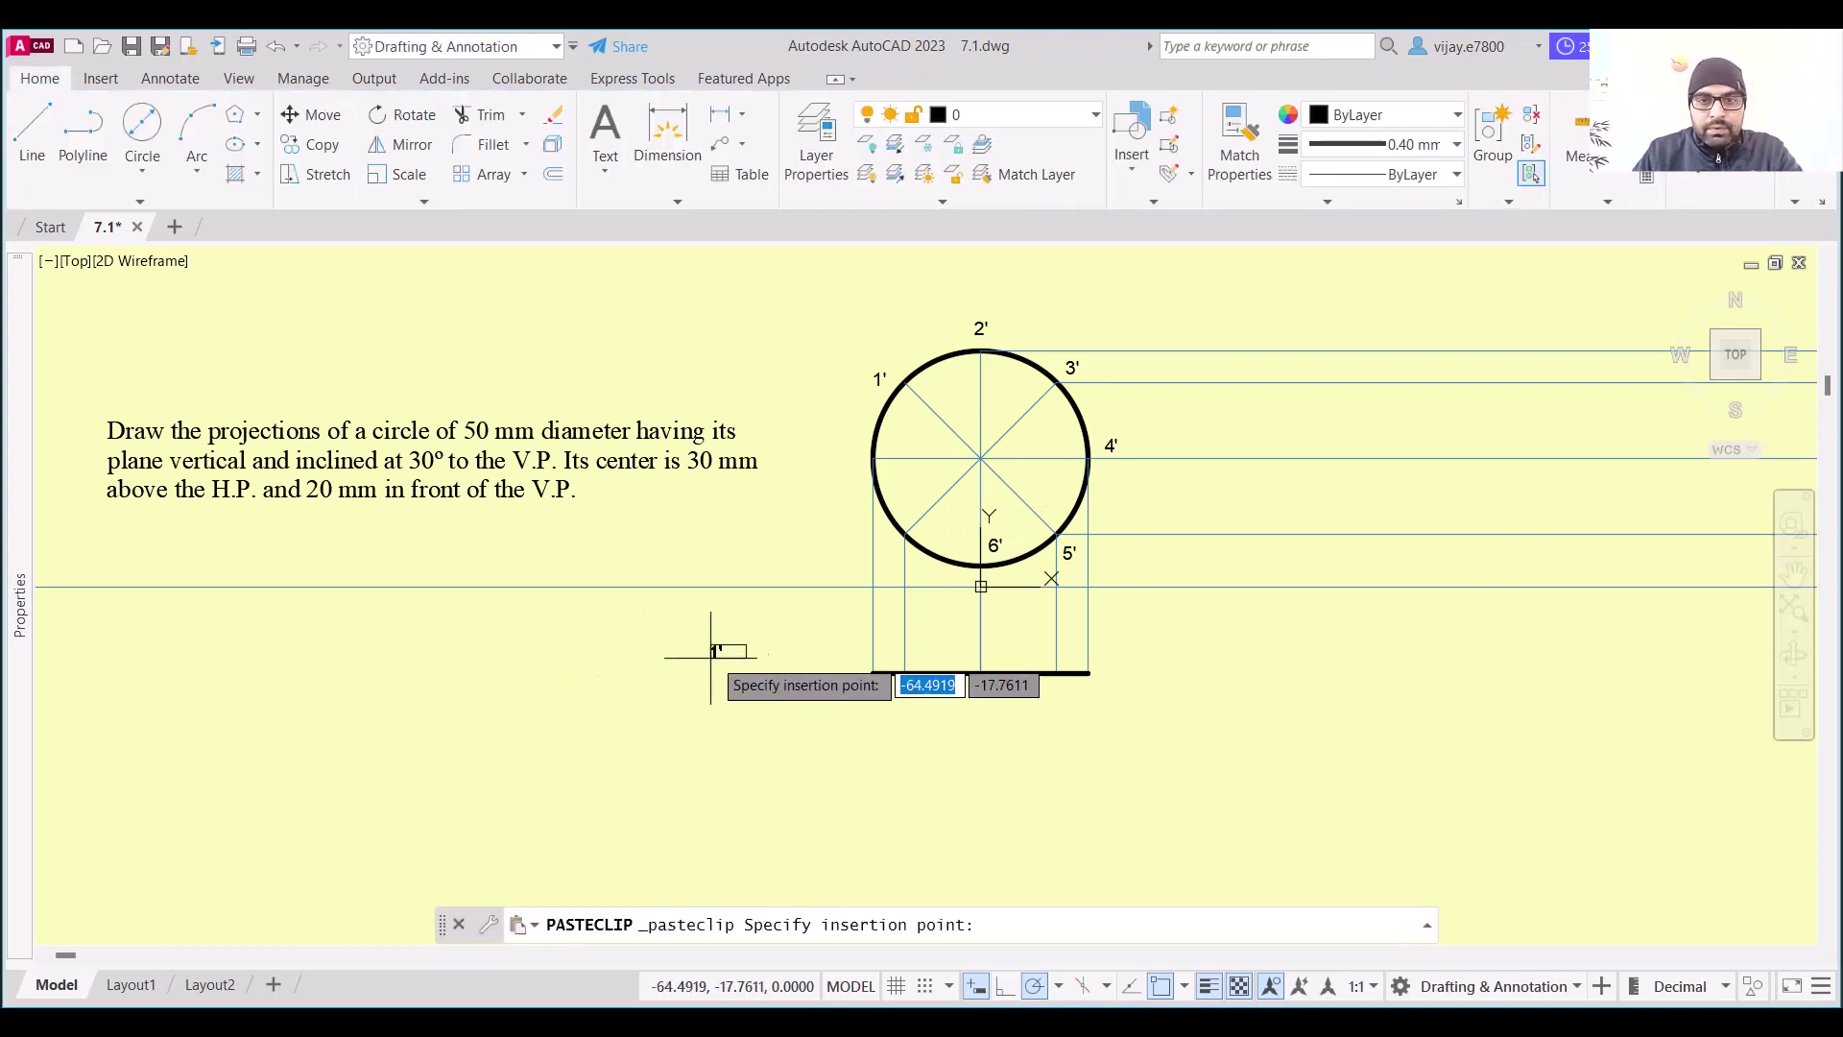
left_click(916, 573)
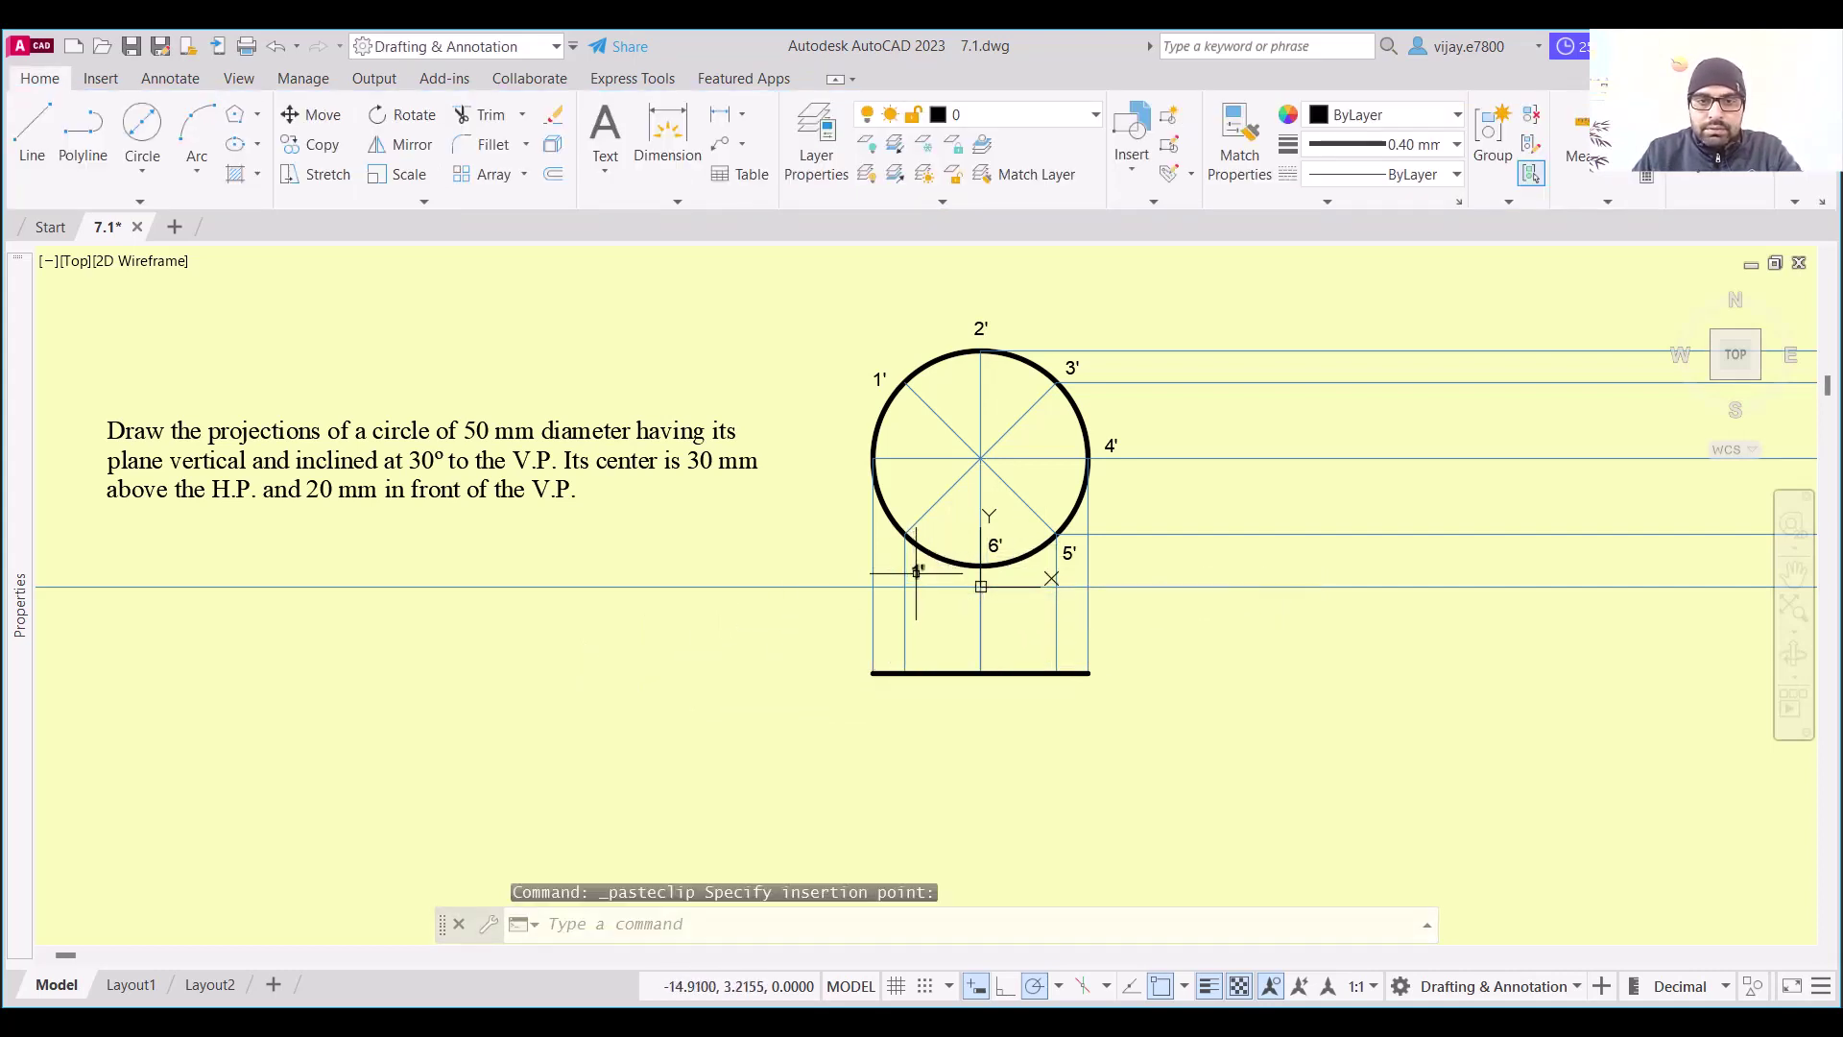
double_click(917, 573)
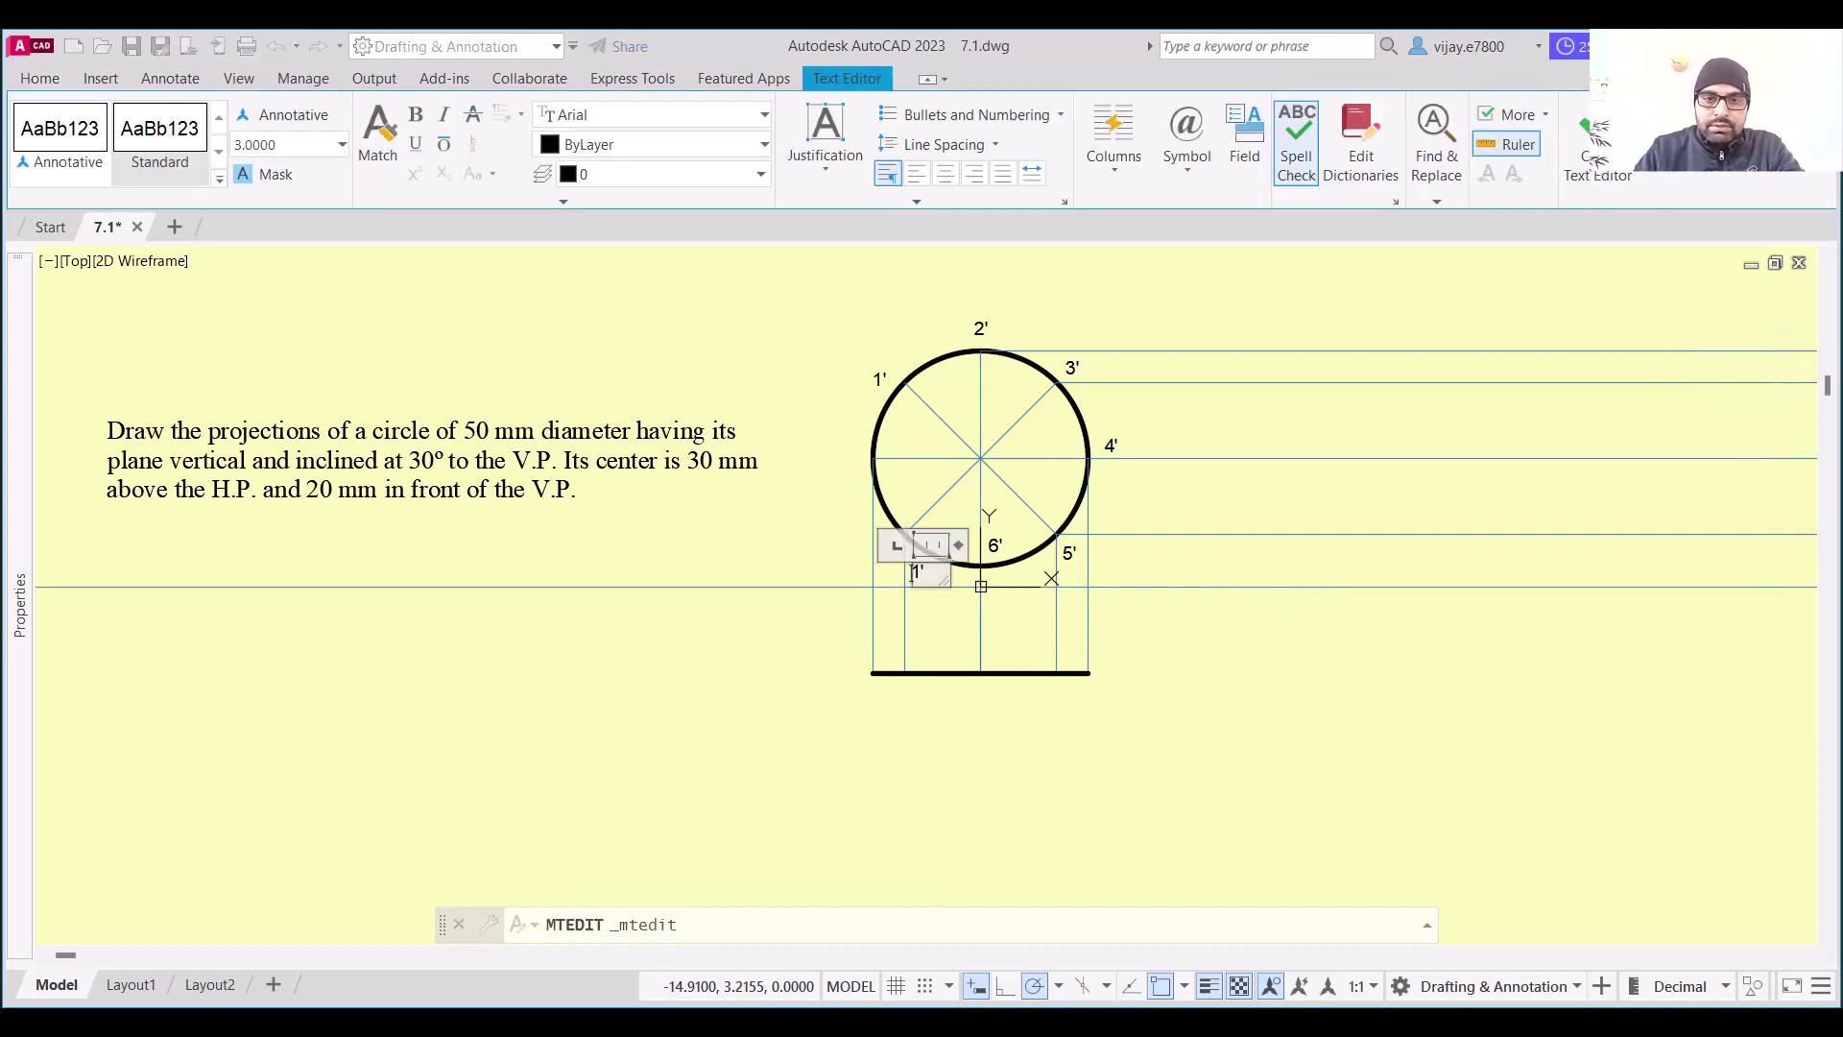
left_click(838, 540)
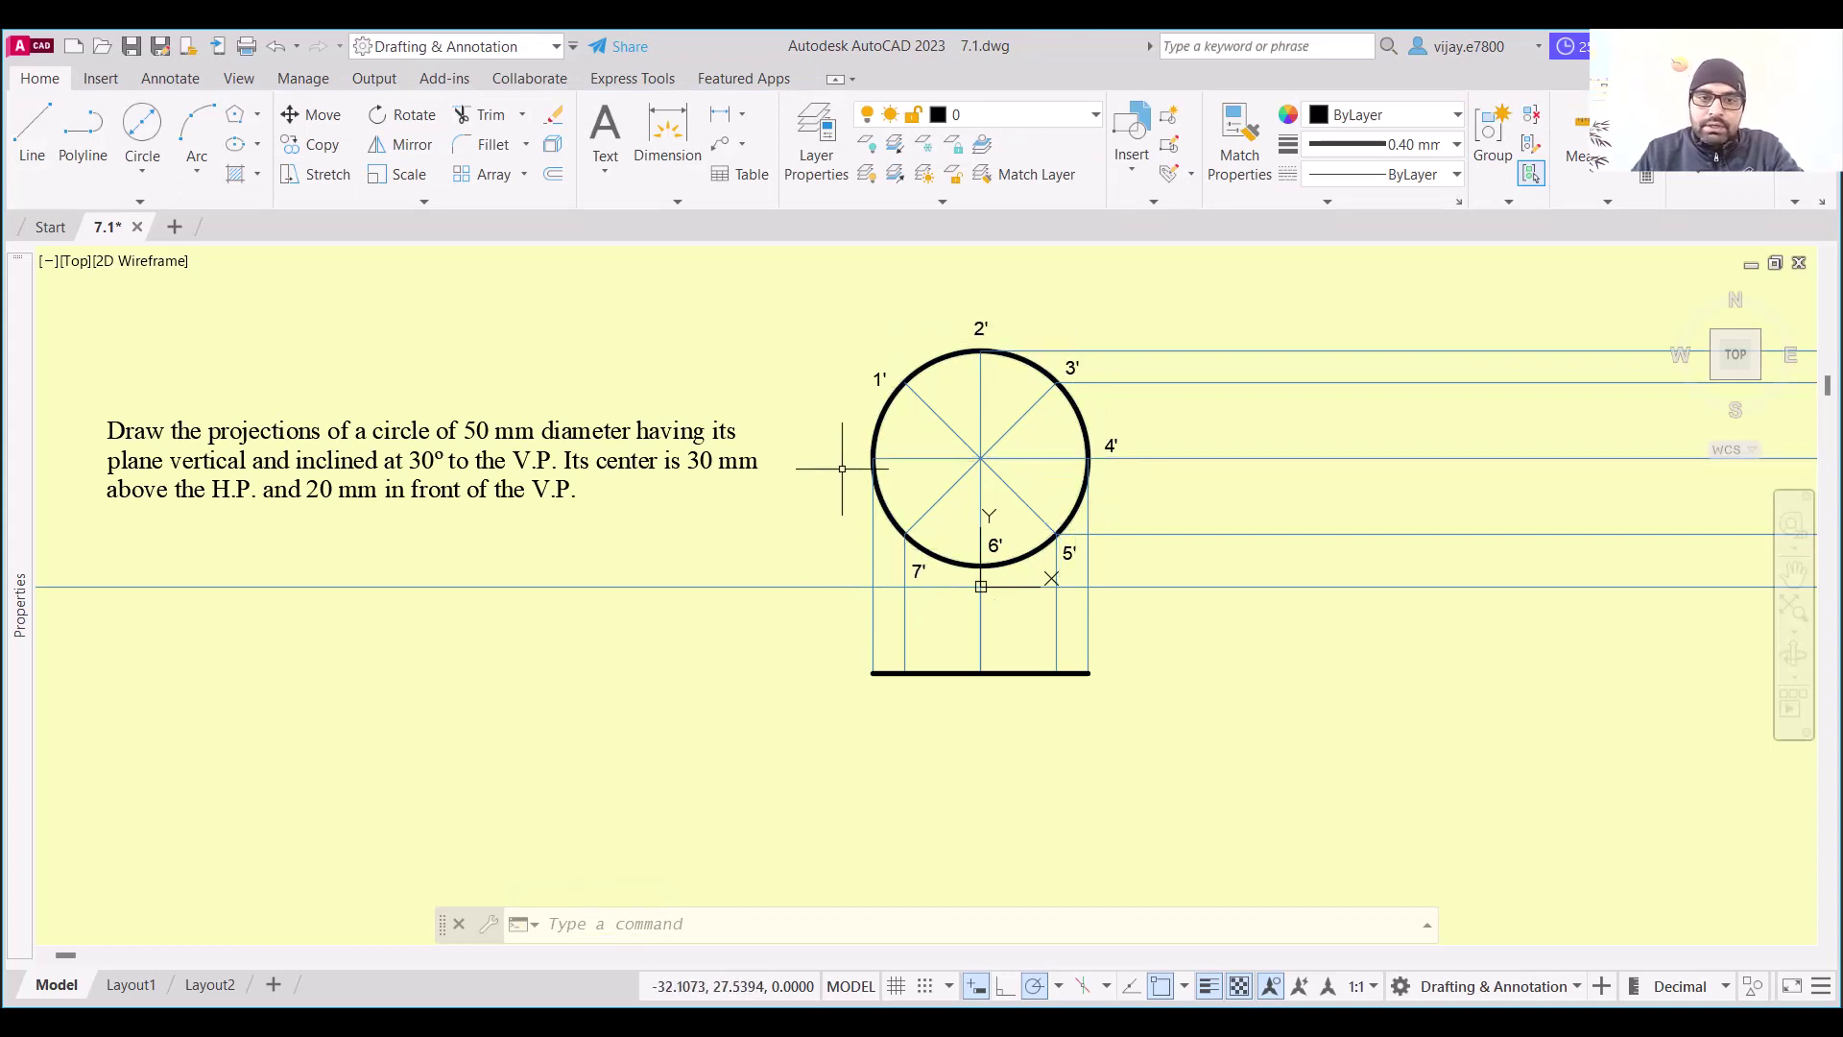
Paste a label copy outside the circle's leftmost point and change its text to 8'
key("ctrl+v")
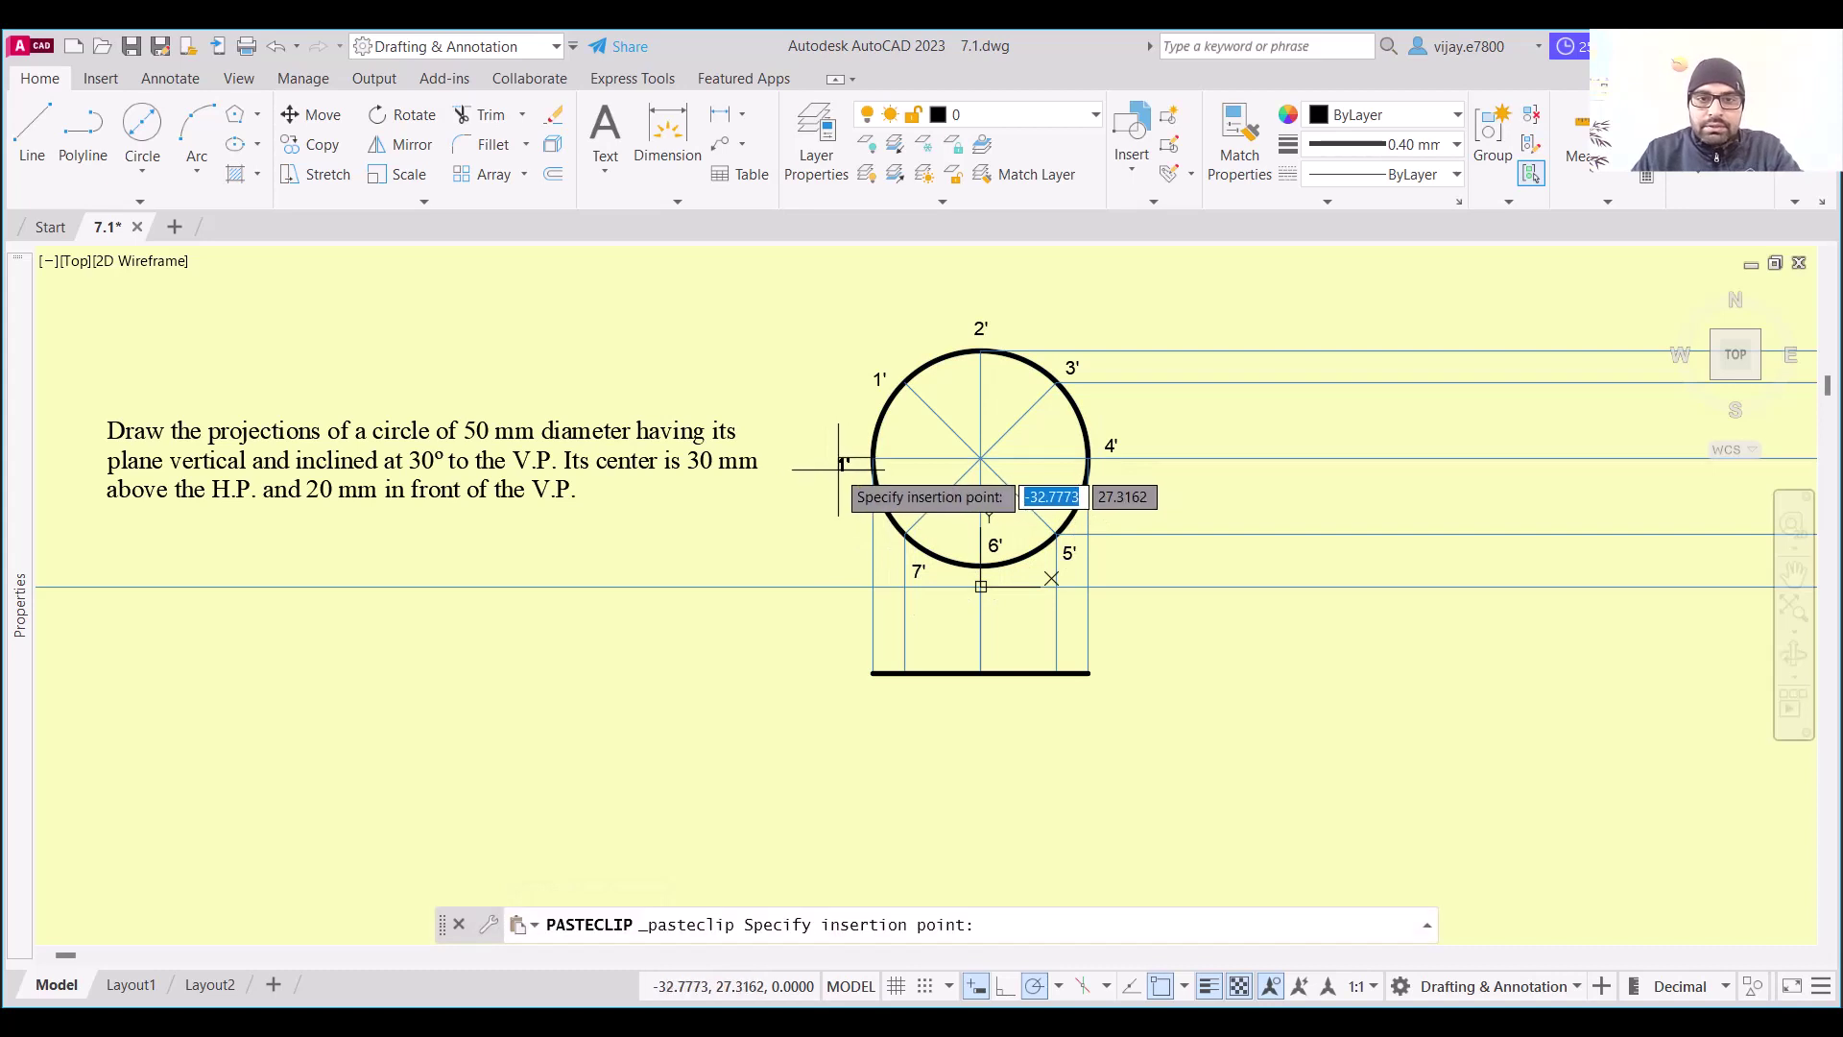
left_click(837, 468)
double_click(842, 464)
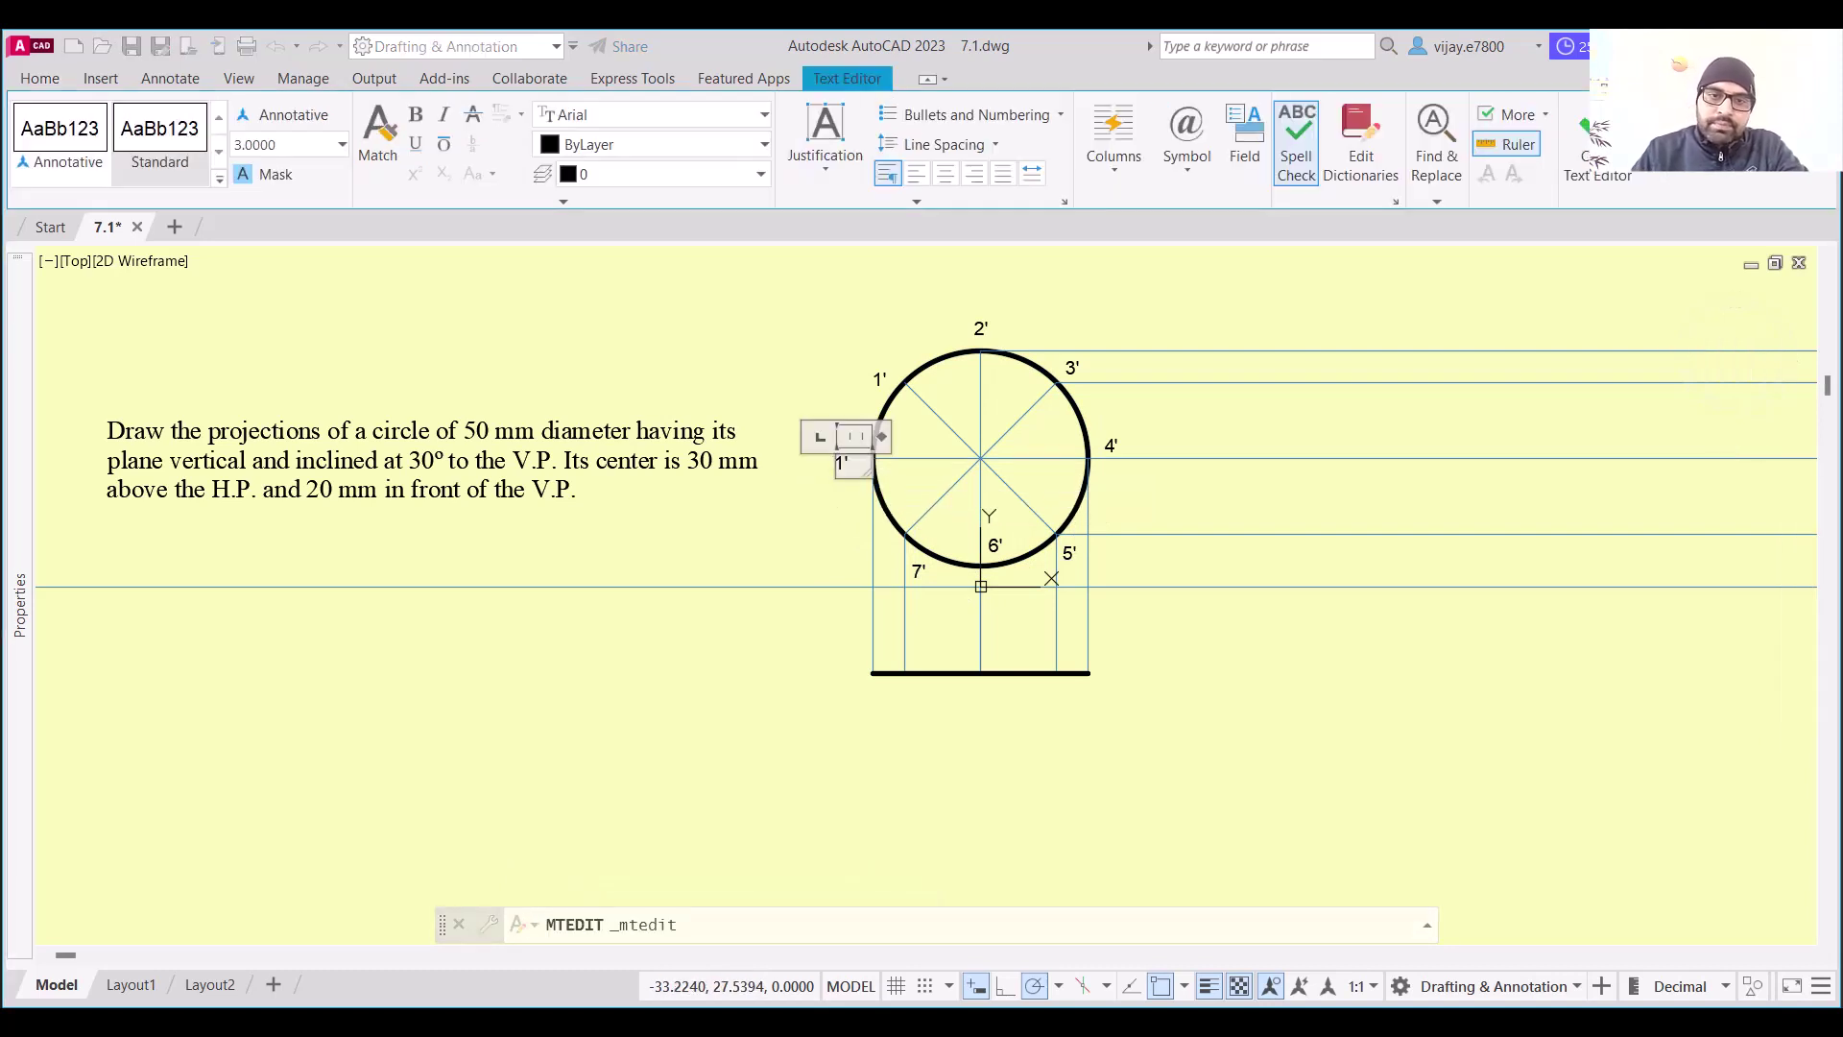
left_click(844, 486)
left_click(838, 467)
left_click(835, 464)
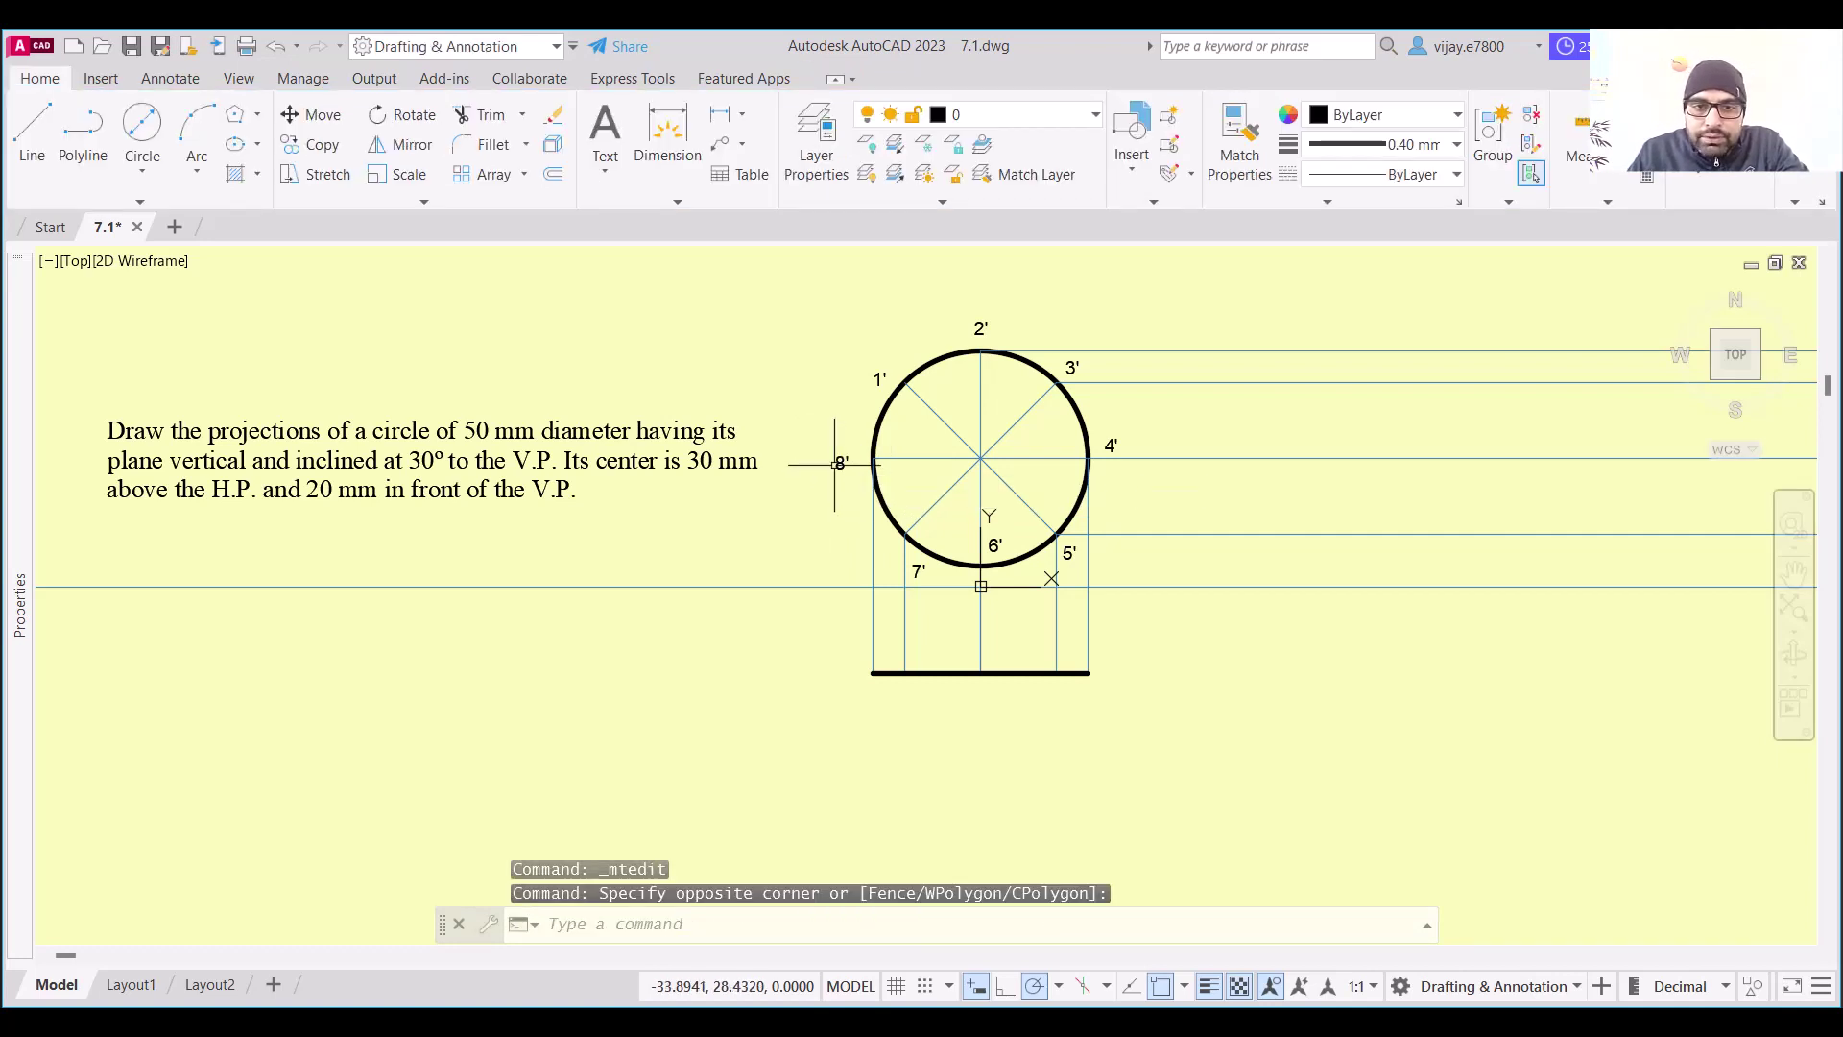
Move the 8' label slightly closer to the circle's leftmost point
left_click(841, 464)
left_click(837, 458)
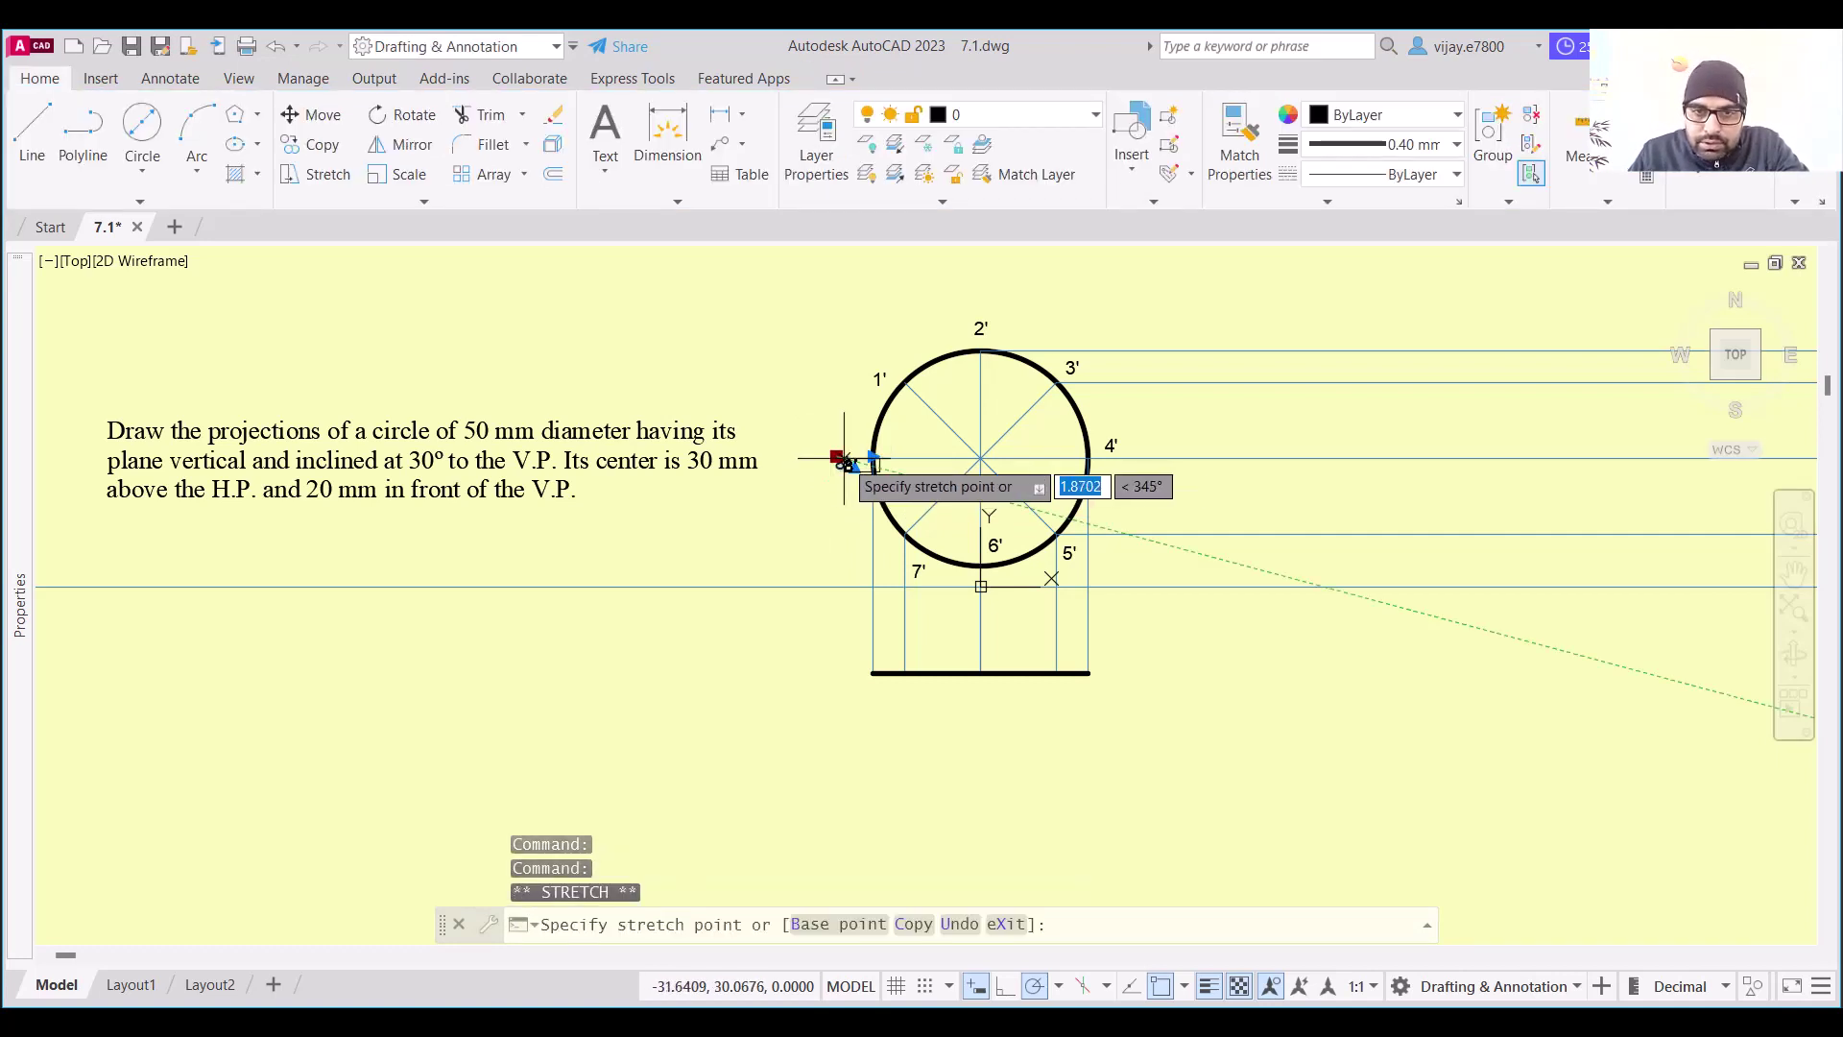
left_click(847, 457)
Change the uniform background colour of the 2D model space to White and apply it
right_click(751, 358)
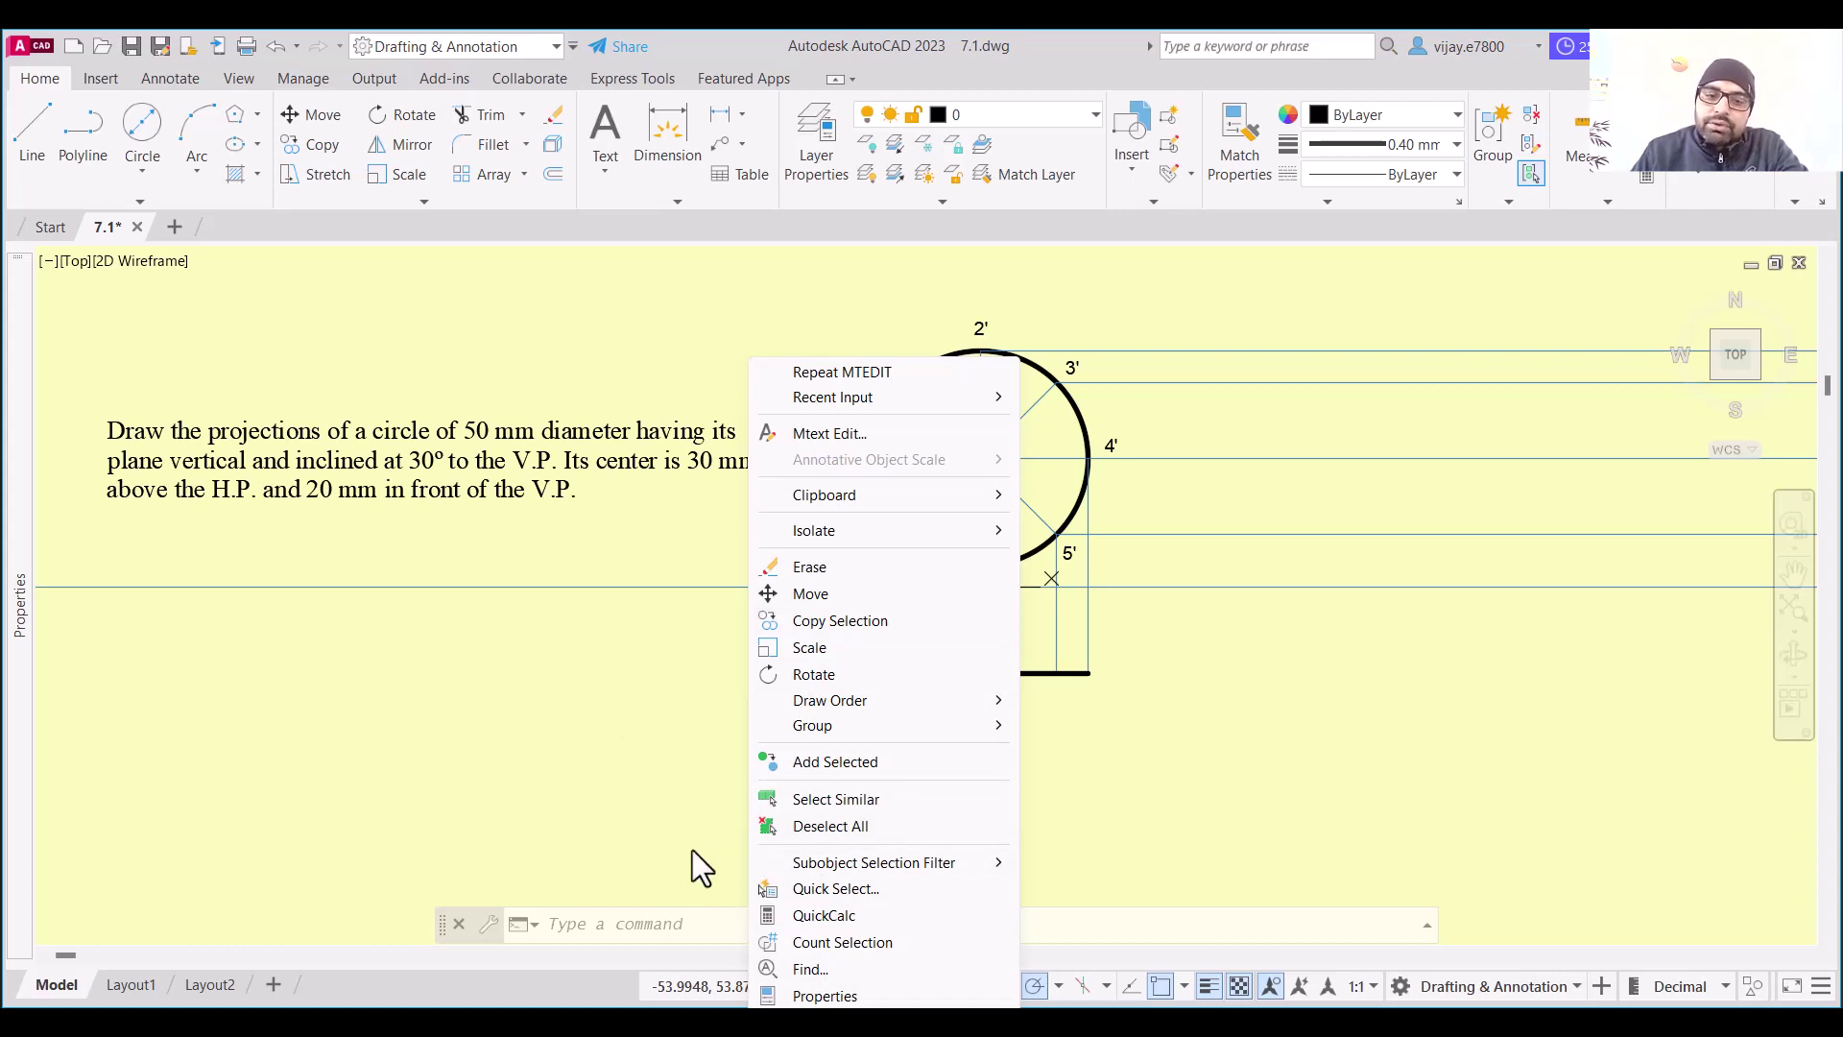
left_click(603, 710)
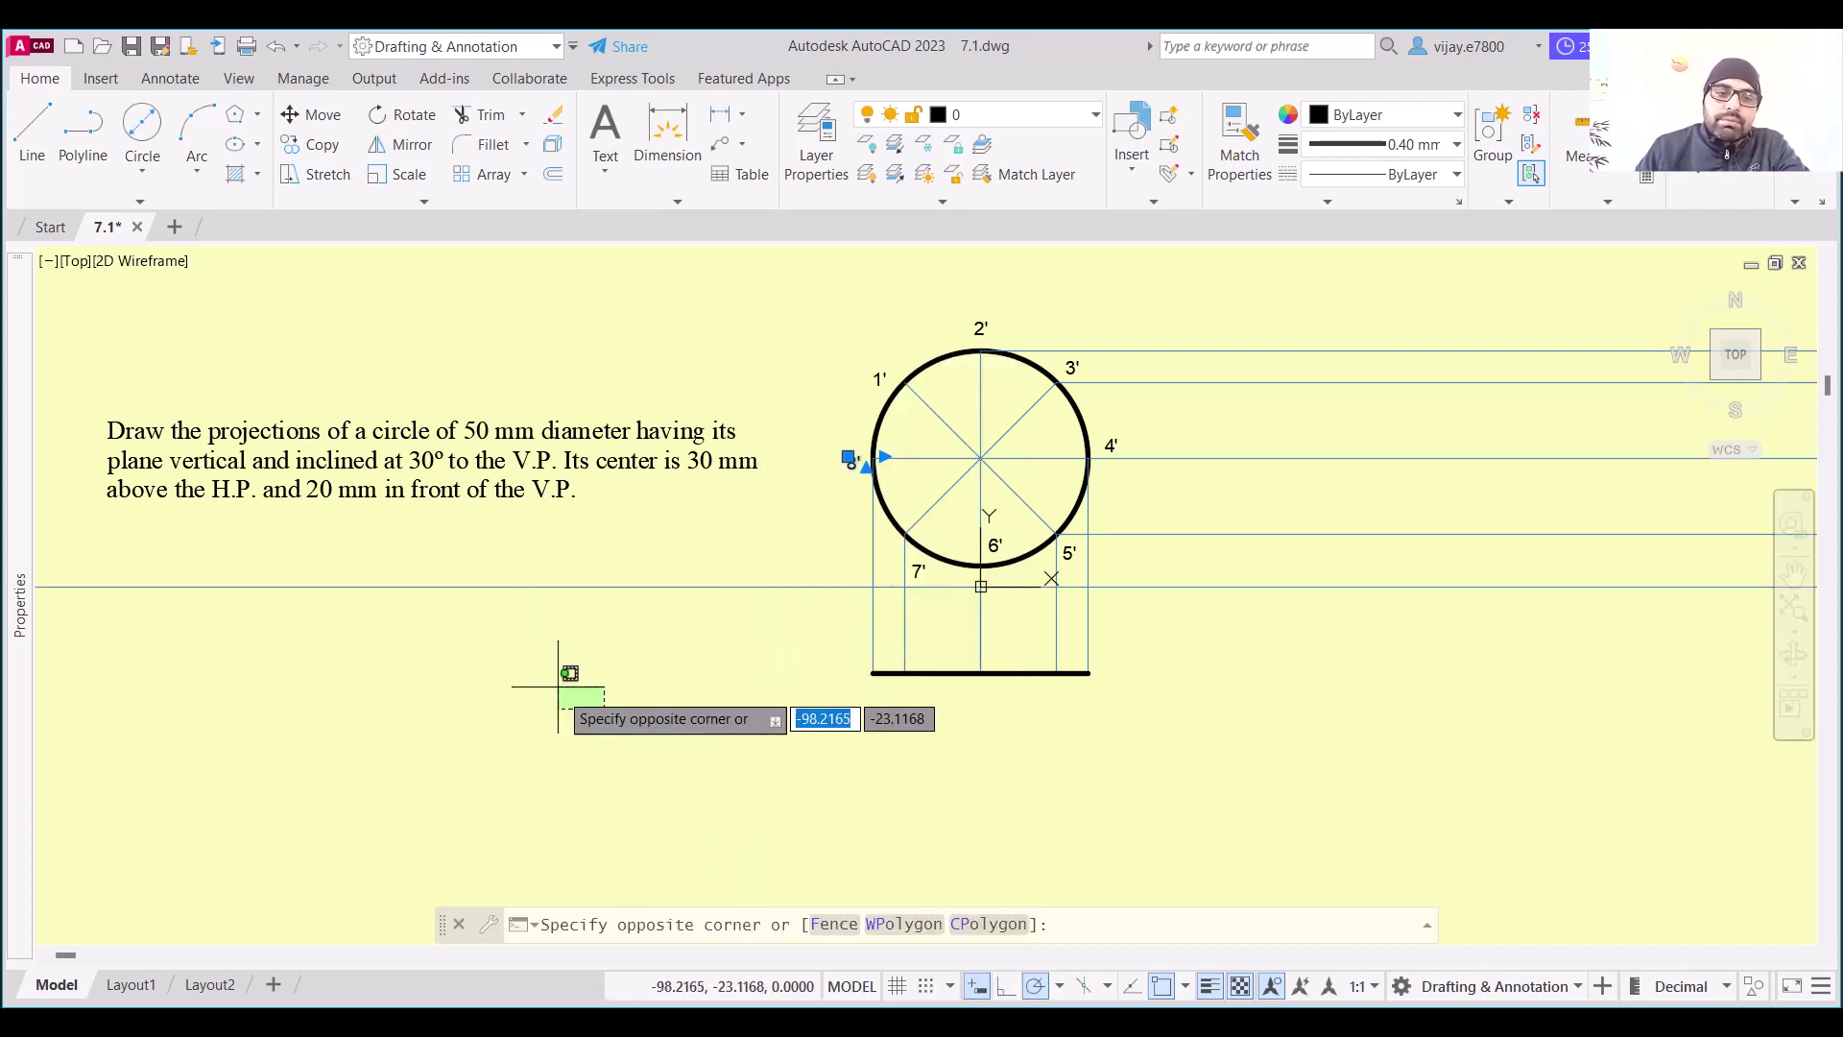
left_click(29, 45)
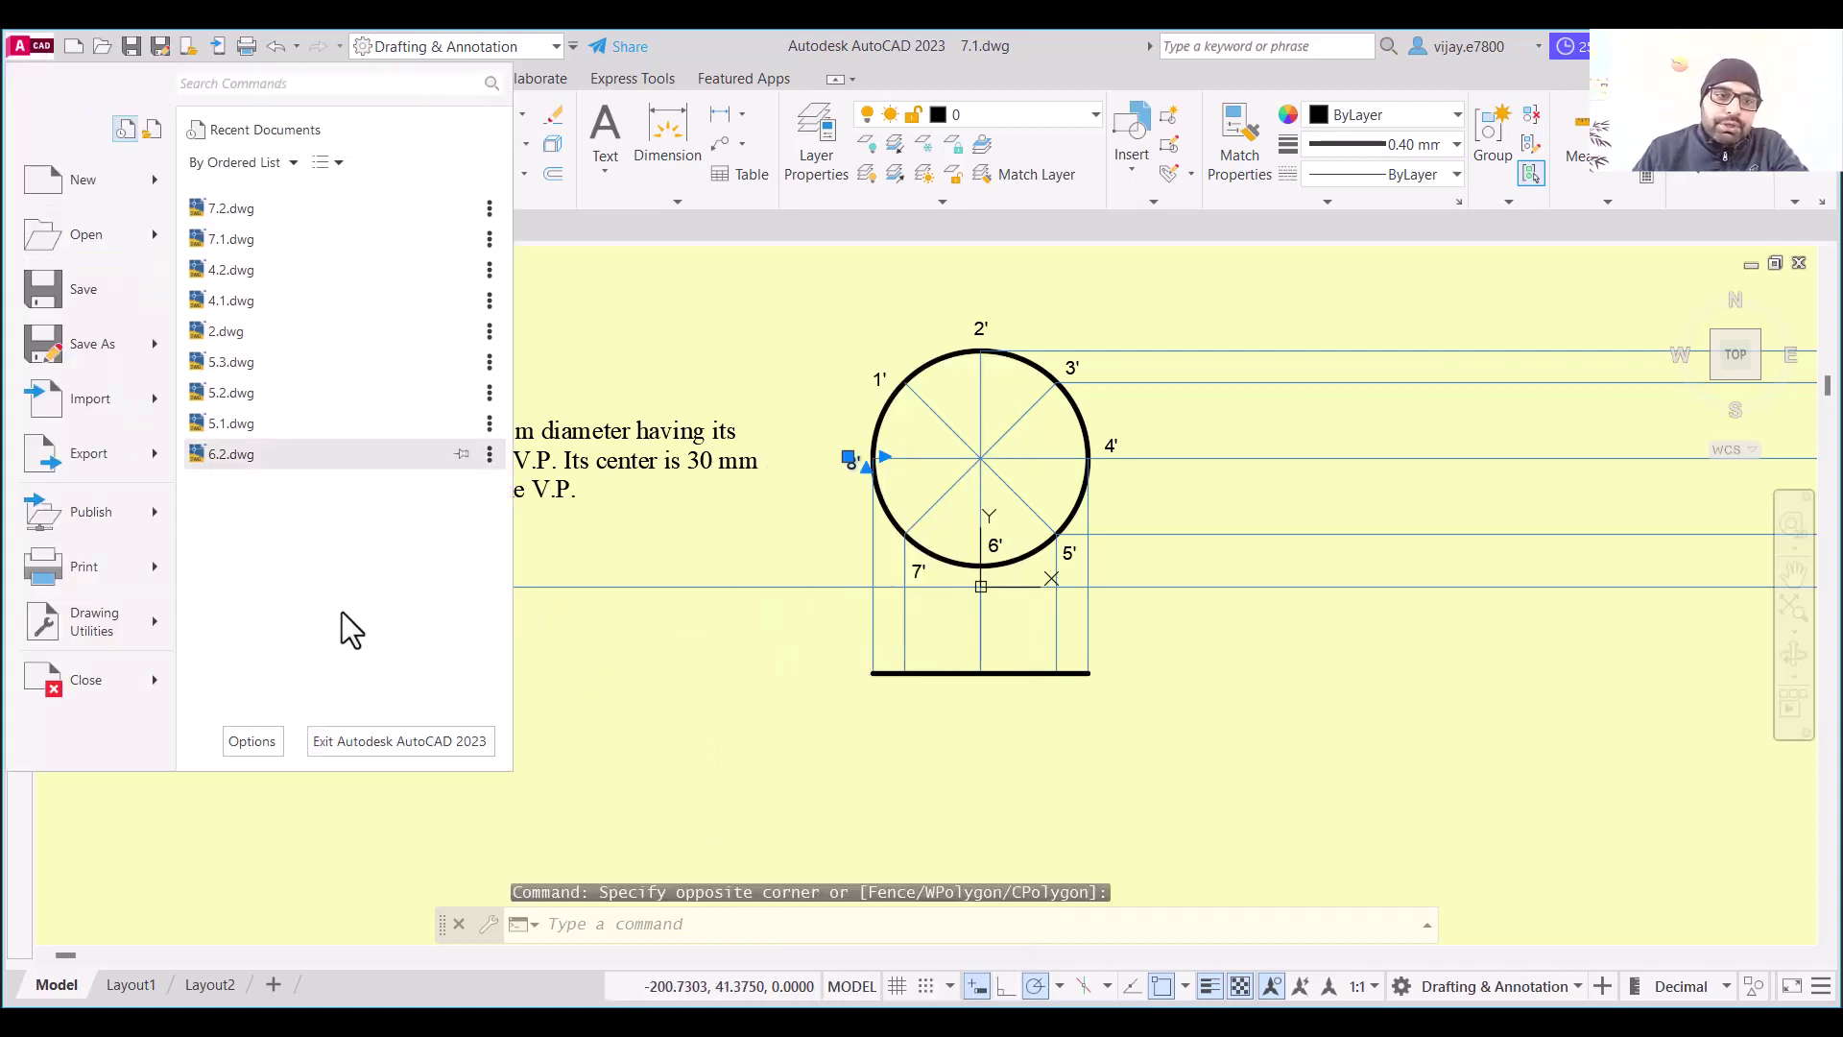
key("Escape")
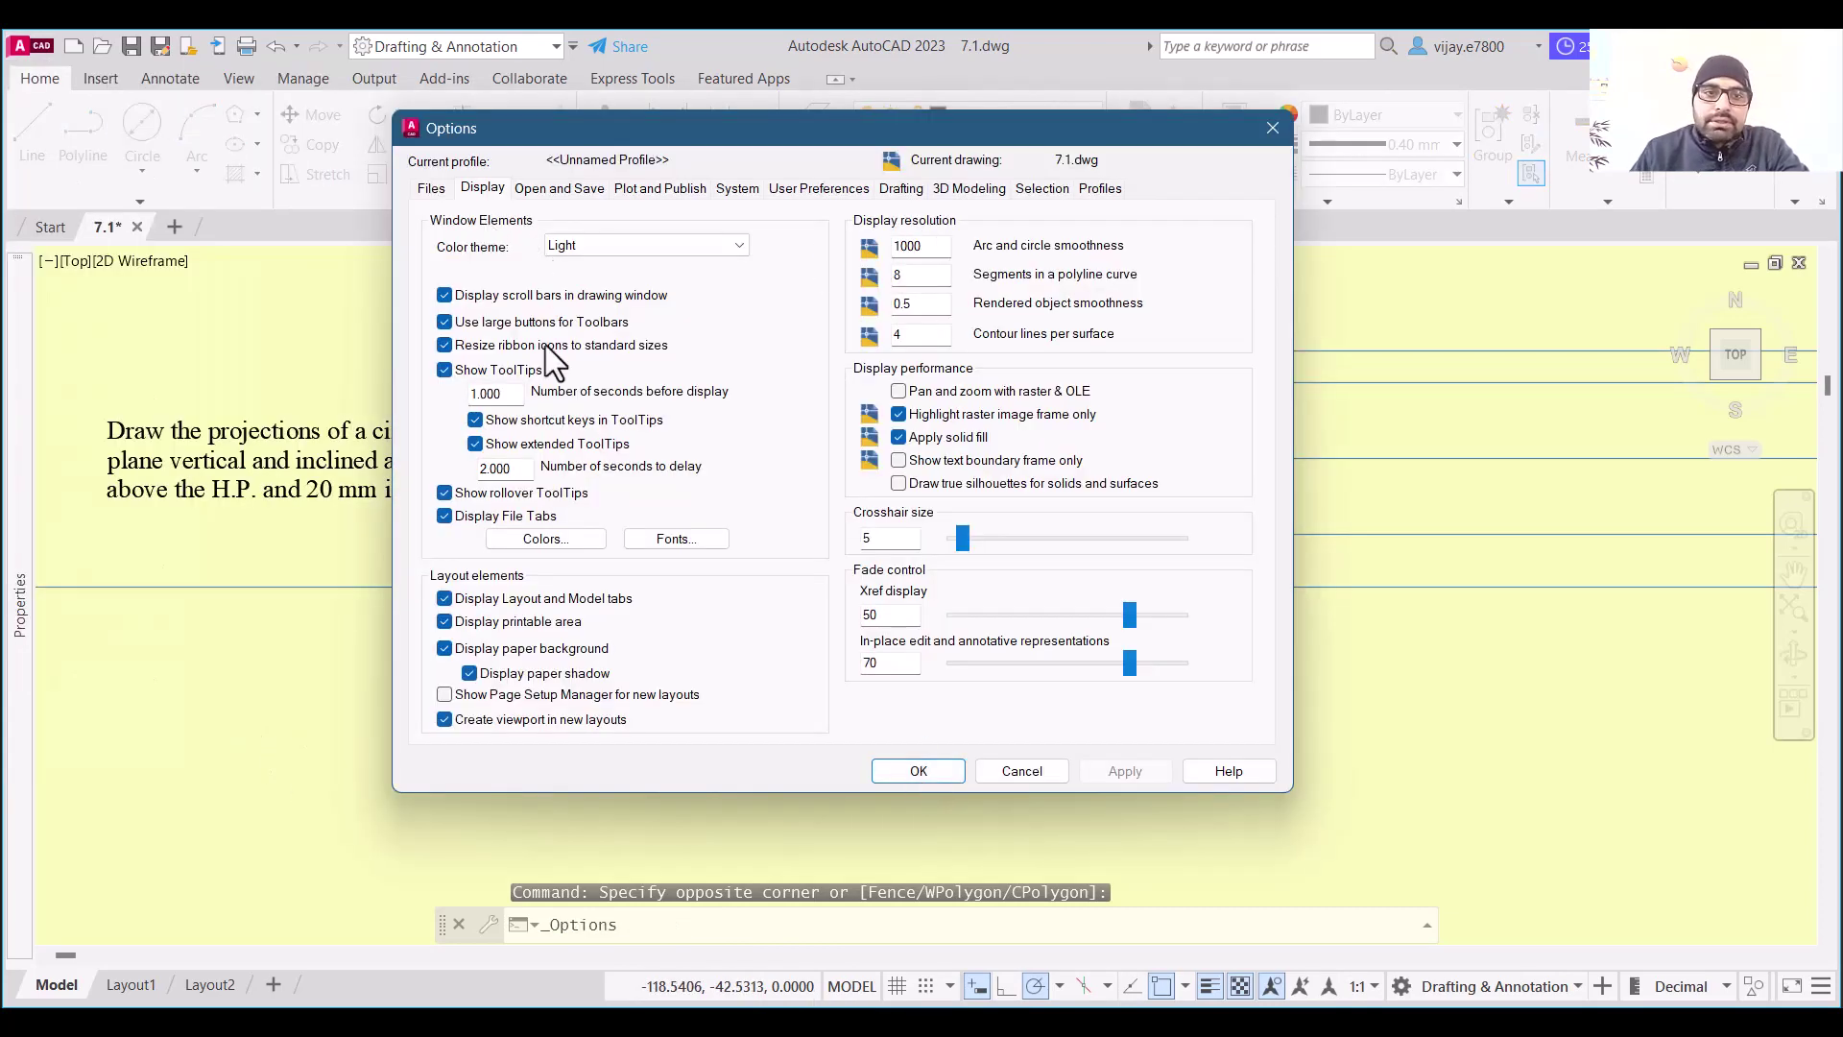
left_click(506, 540)
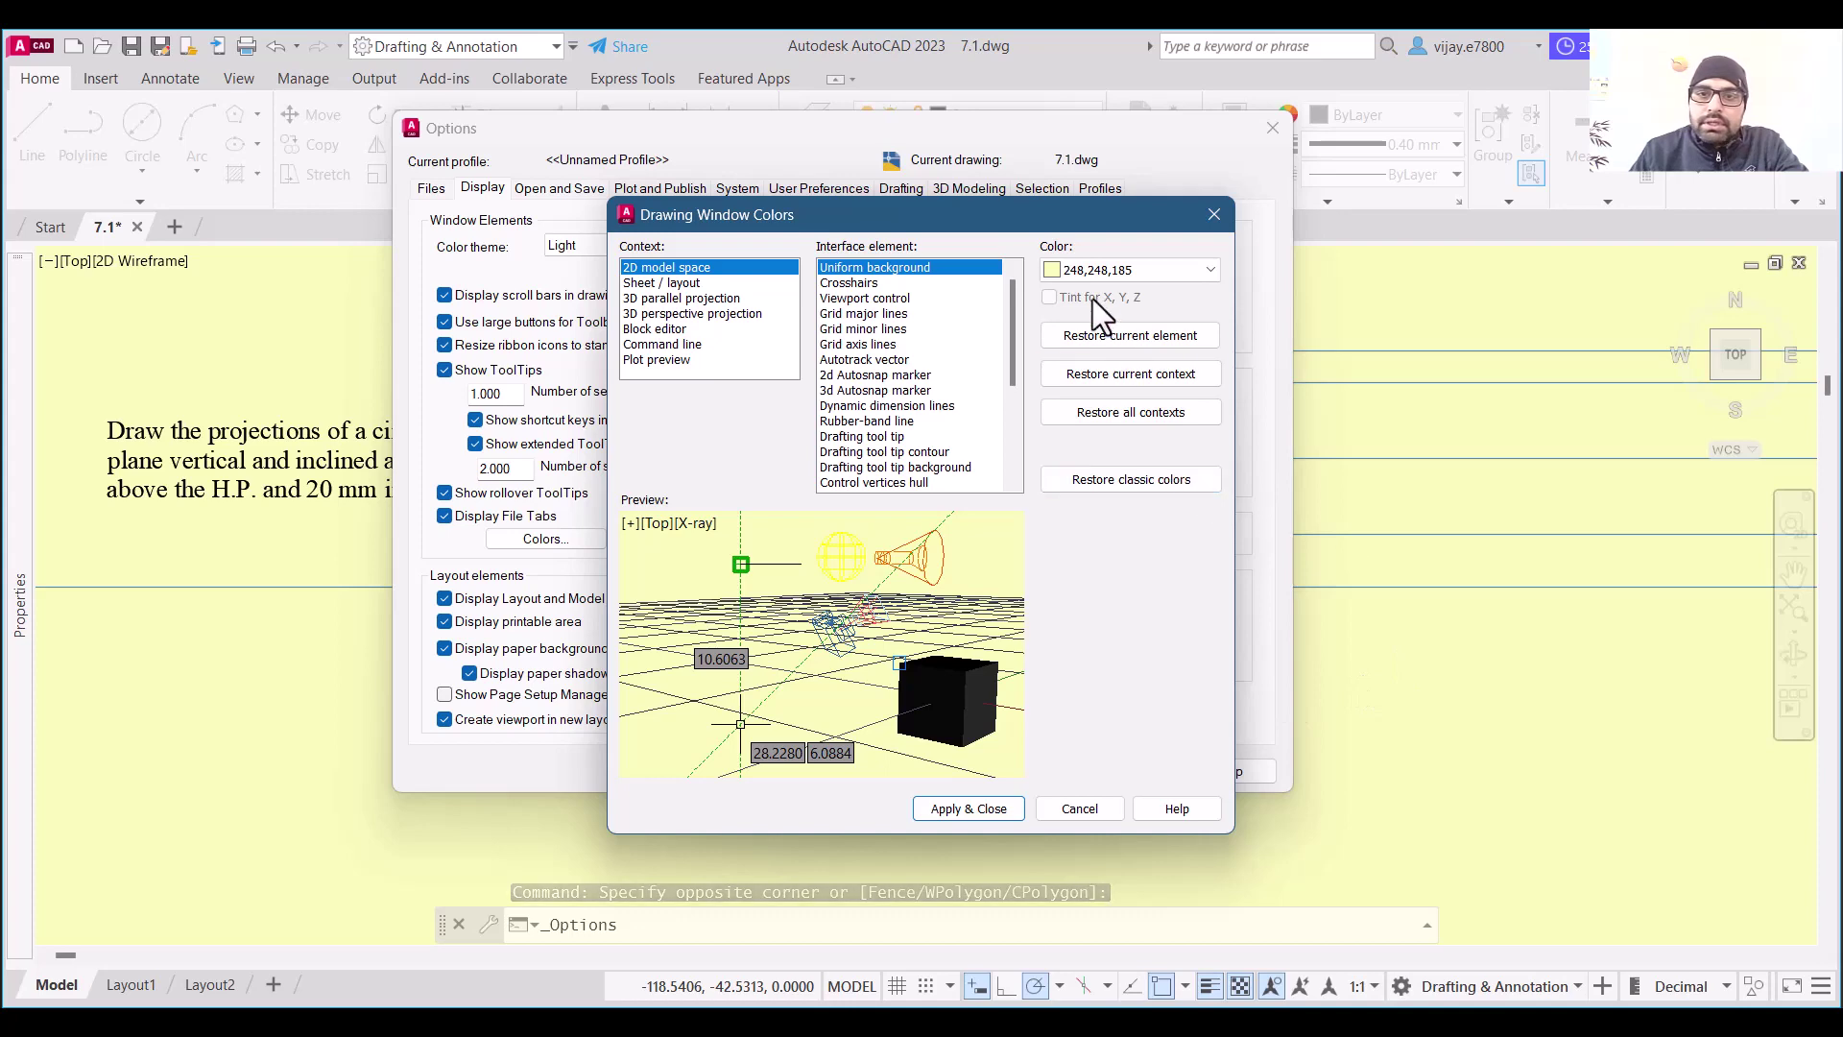
left_click(1111, 270)
left_click(1097, 413)
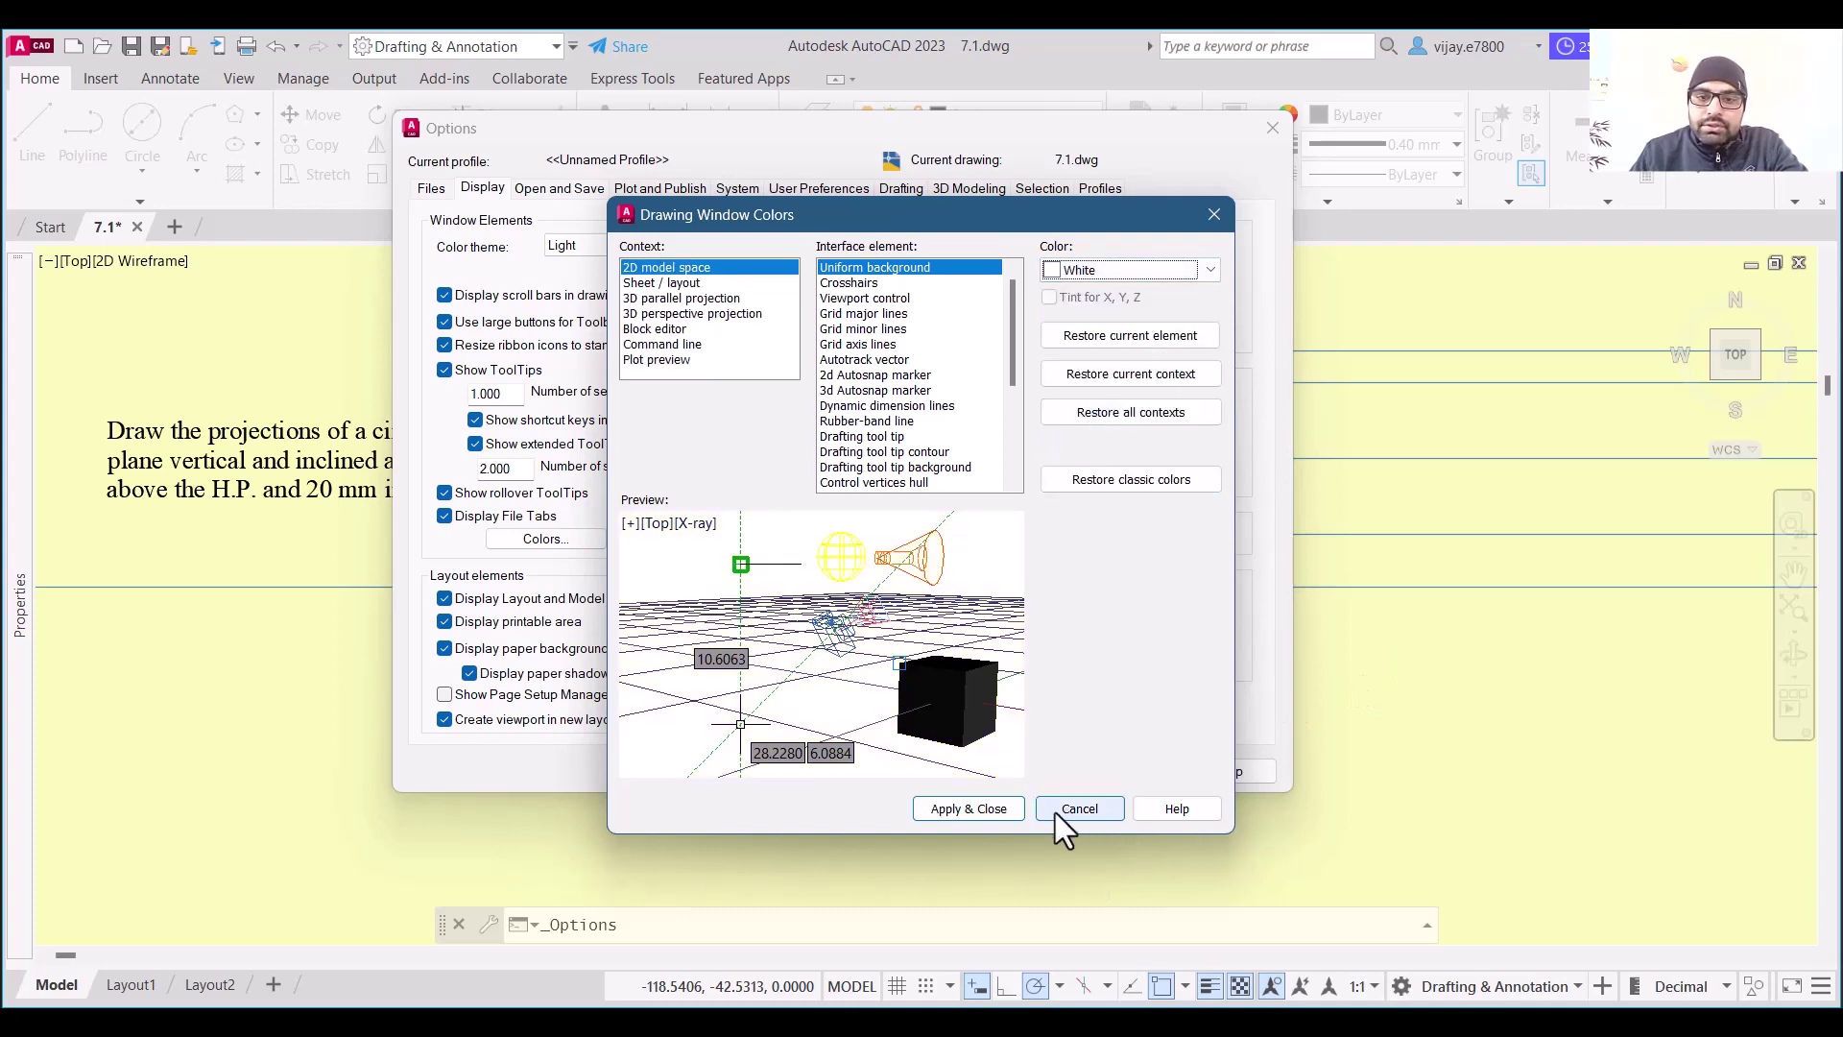
left_click(995, 809)
left_click(1111, 774)
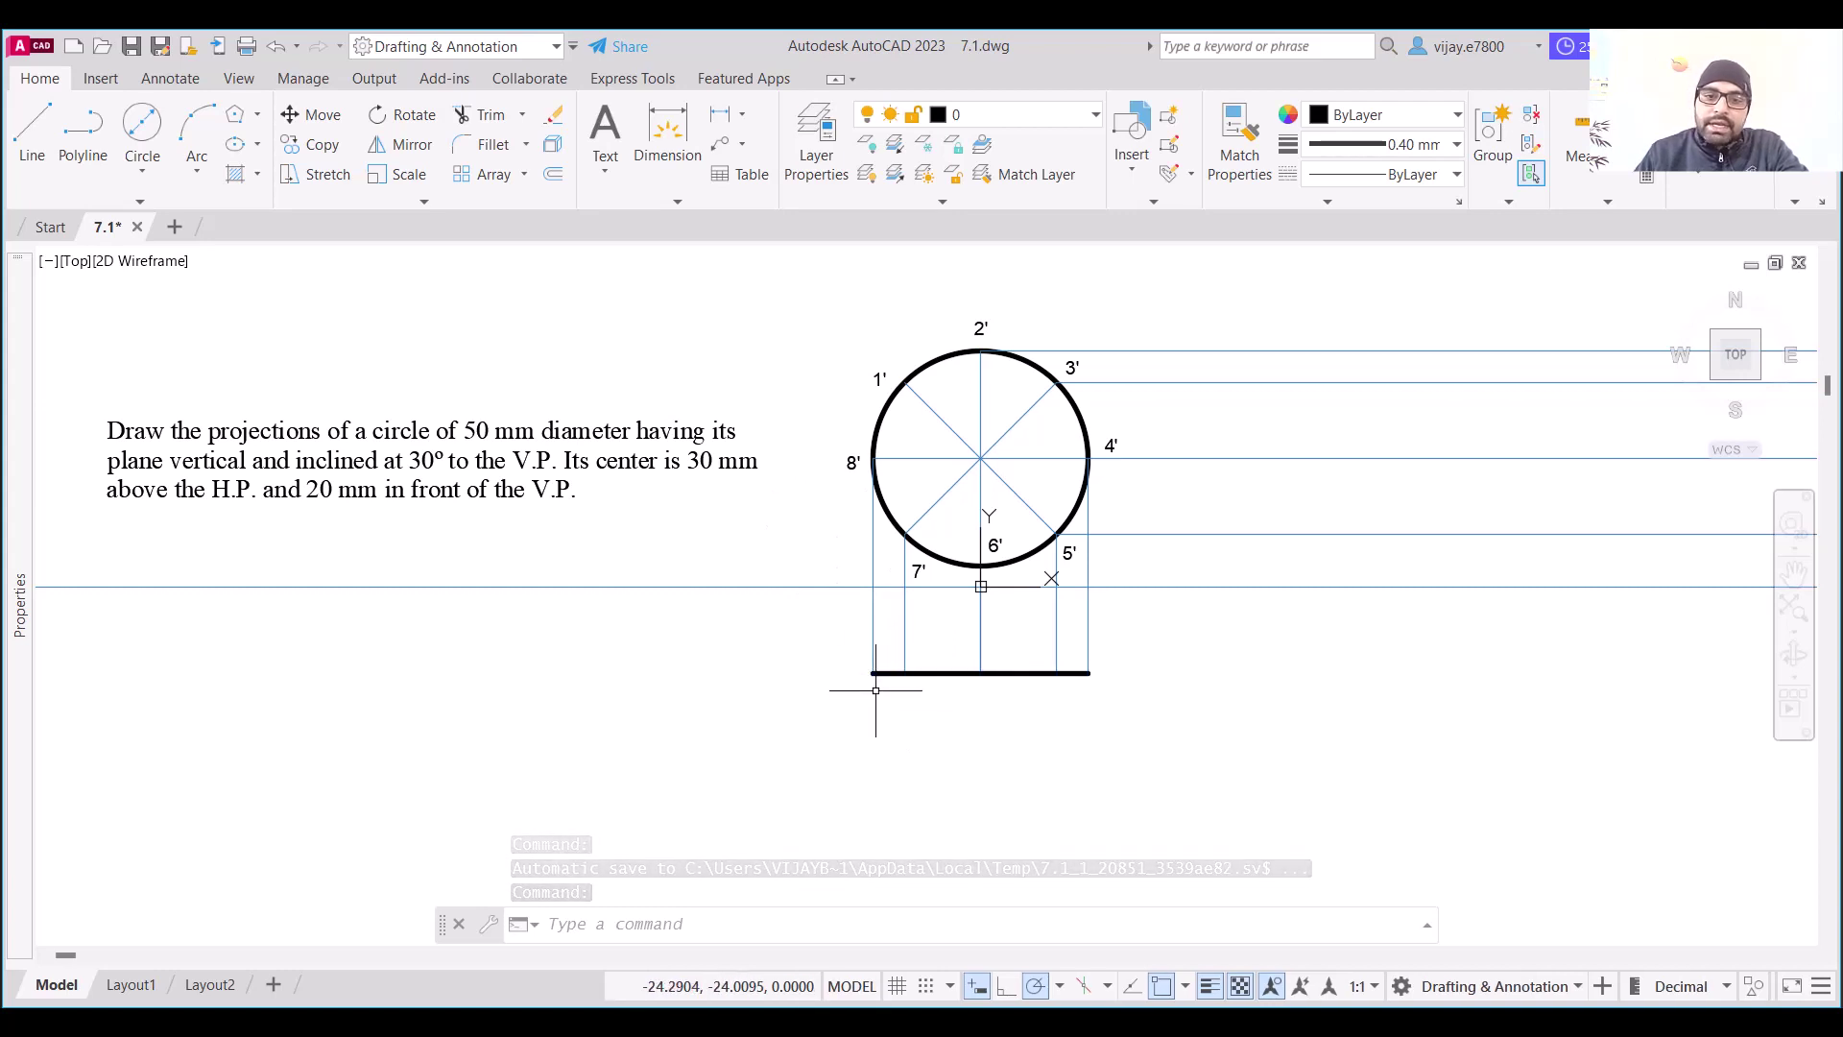
Paste a label copy below the left end of the thick top-view line and change its text to 8
scroll(867, 689, "up", 2)
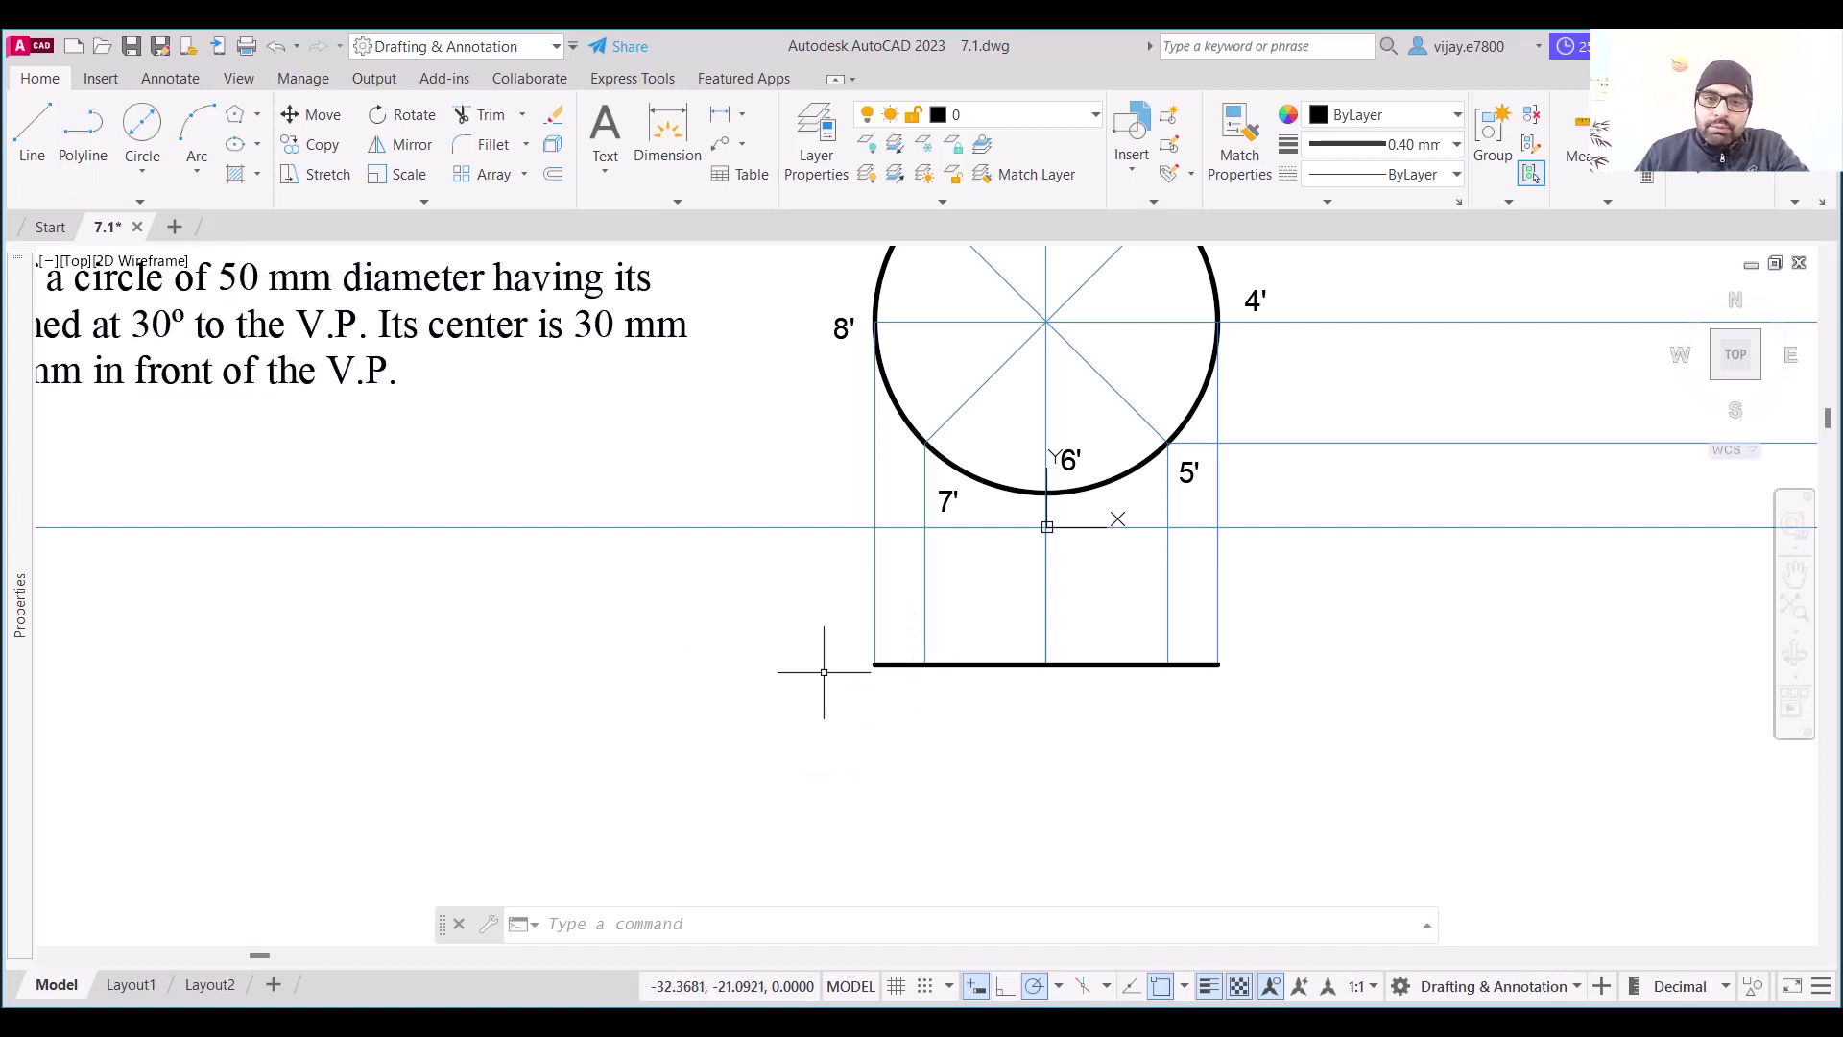
key("ctrl+v")
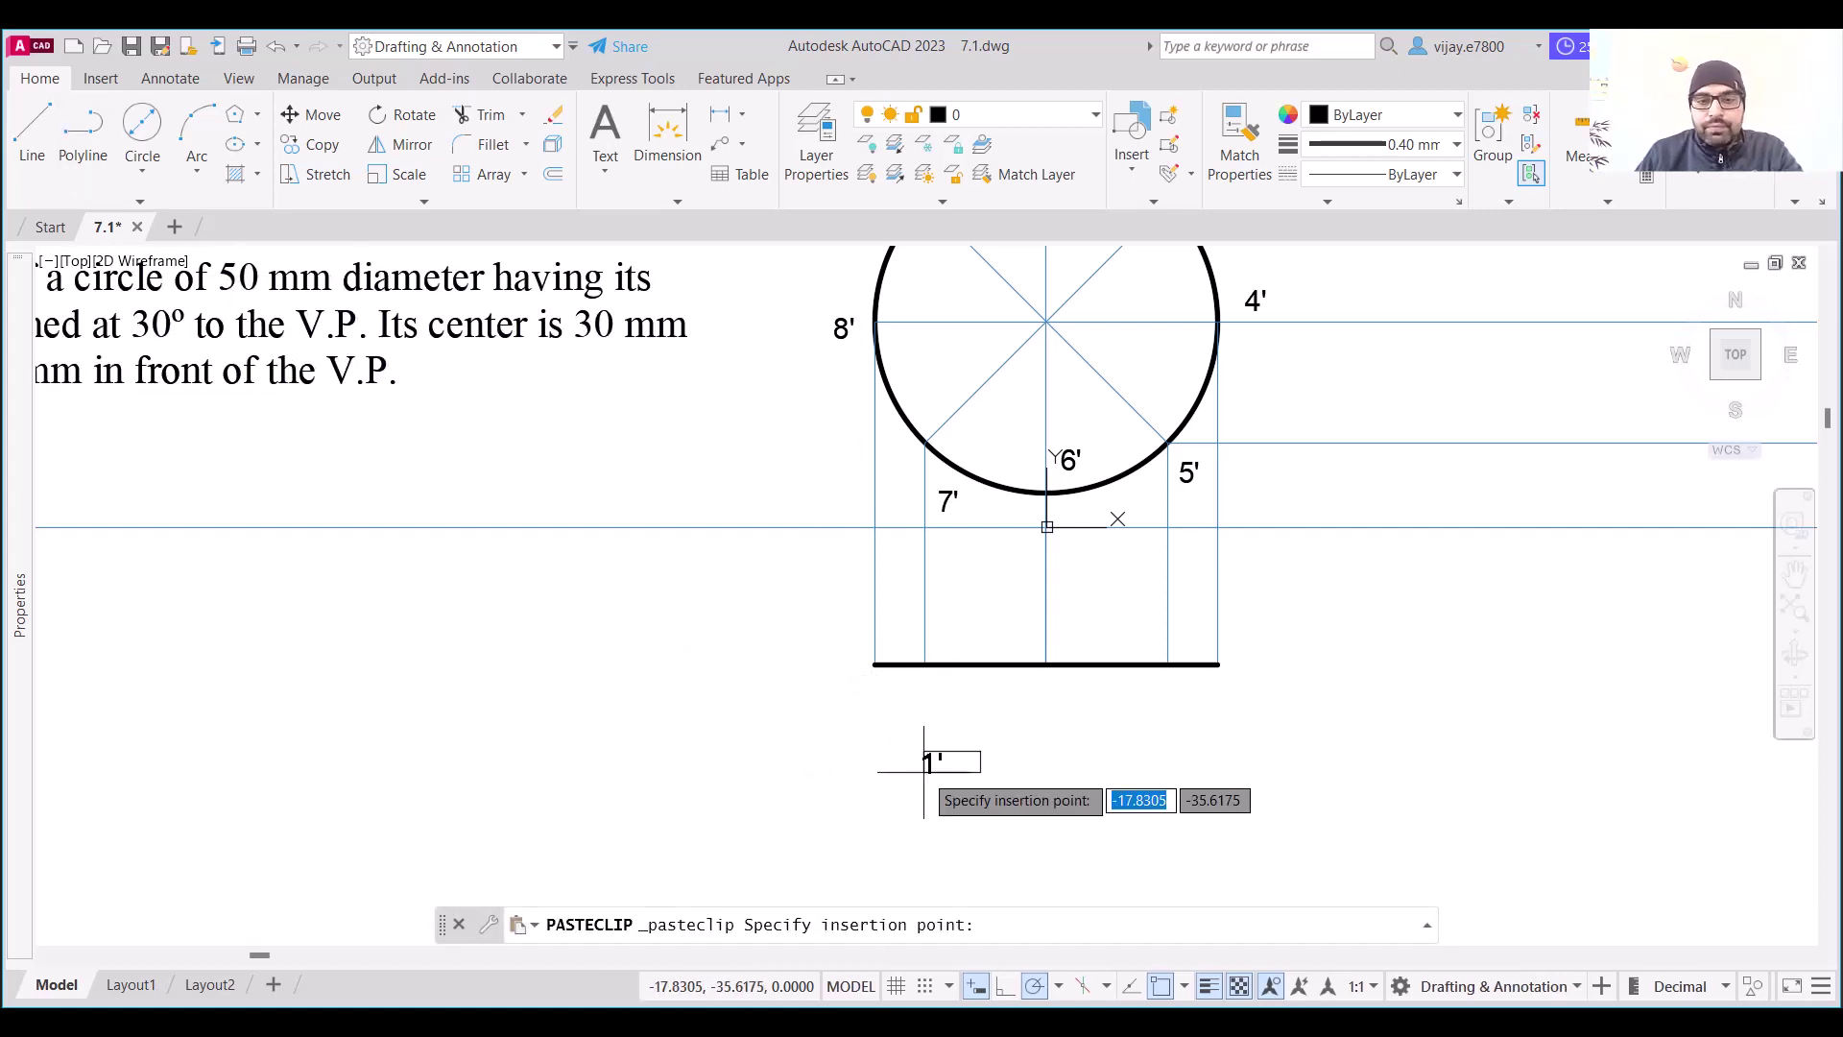
left_click(831, 722)
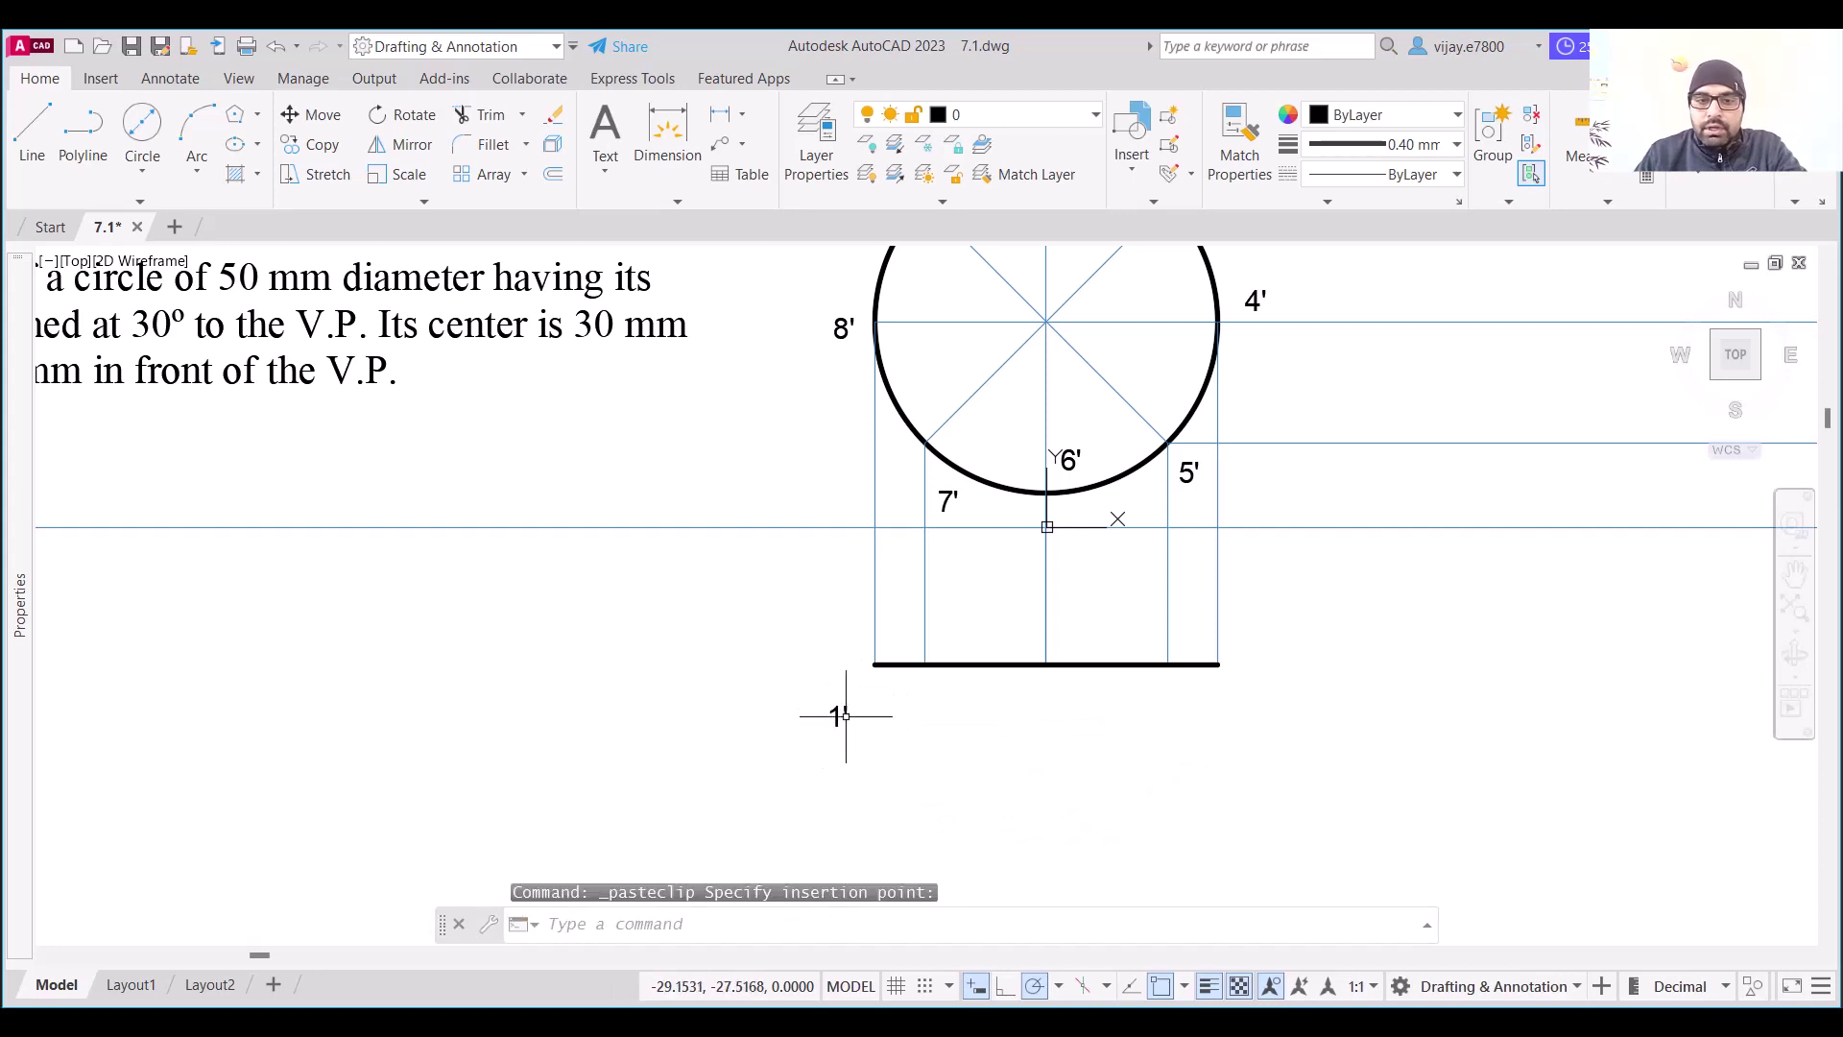
double_click(842, 722)
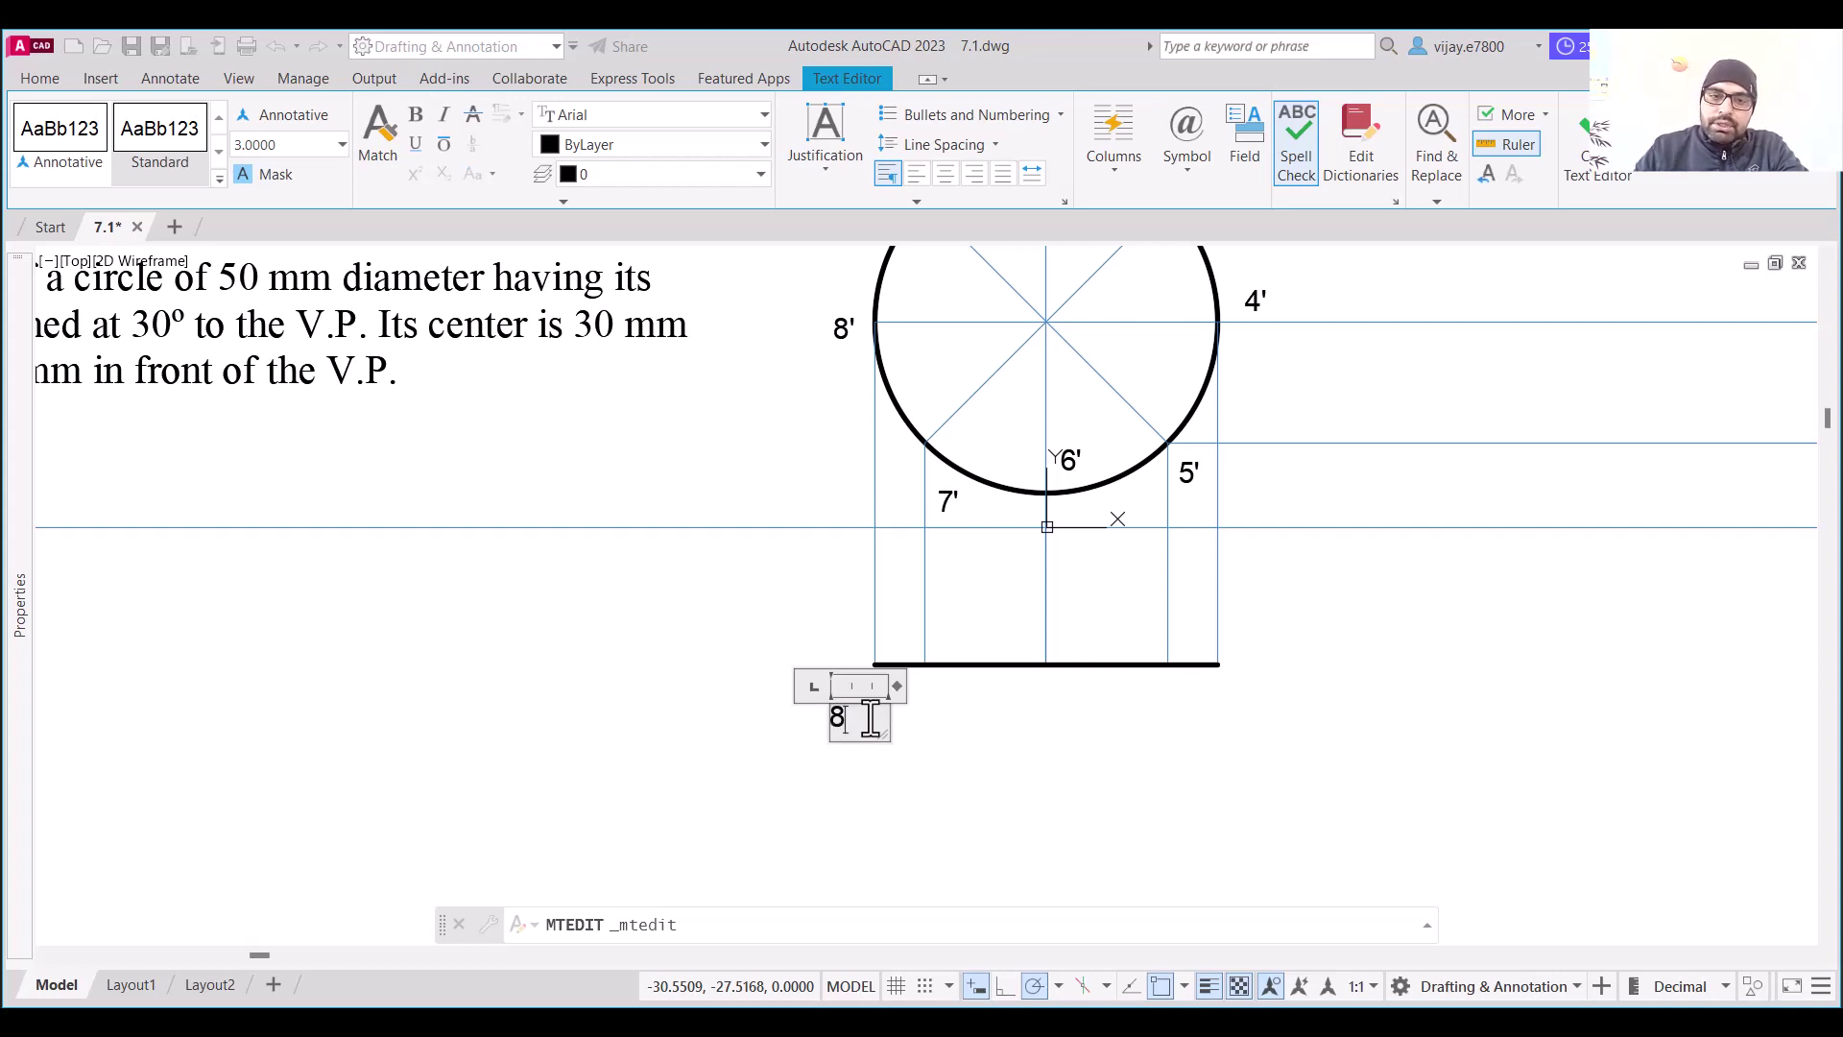
type("8")
left_click(878, 797)
Move the label 8 up to just outside and slightly below the left end of the thick line
left_click(832, 708)
left_click(831, 705)
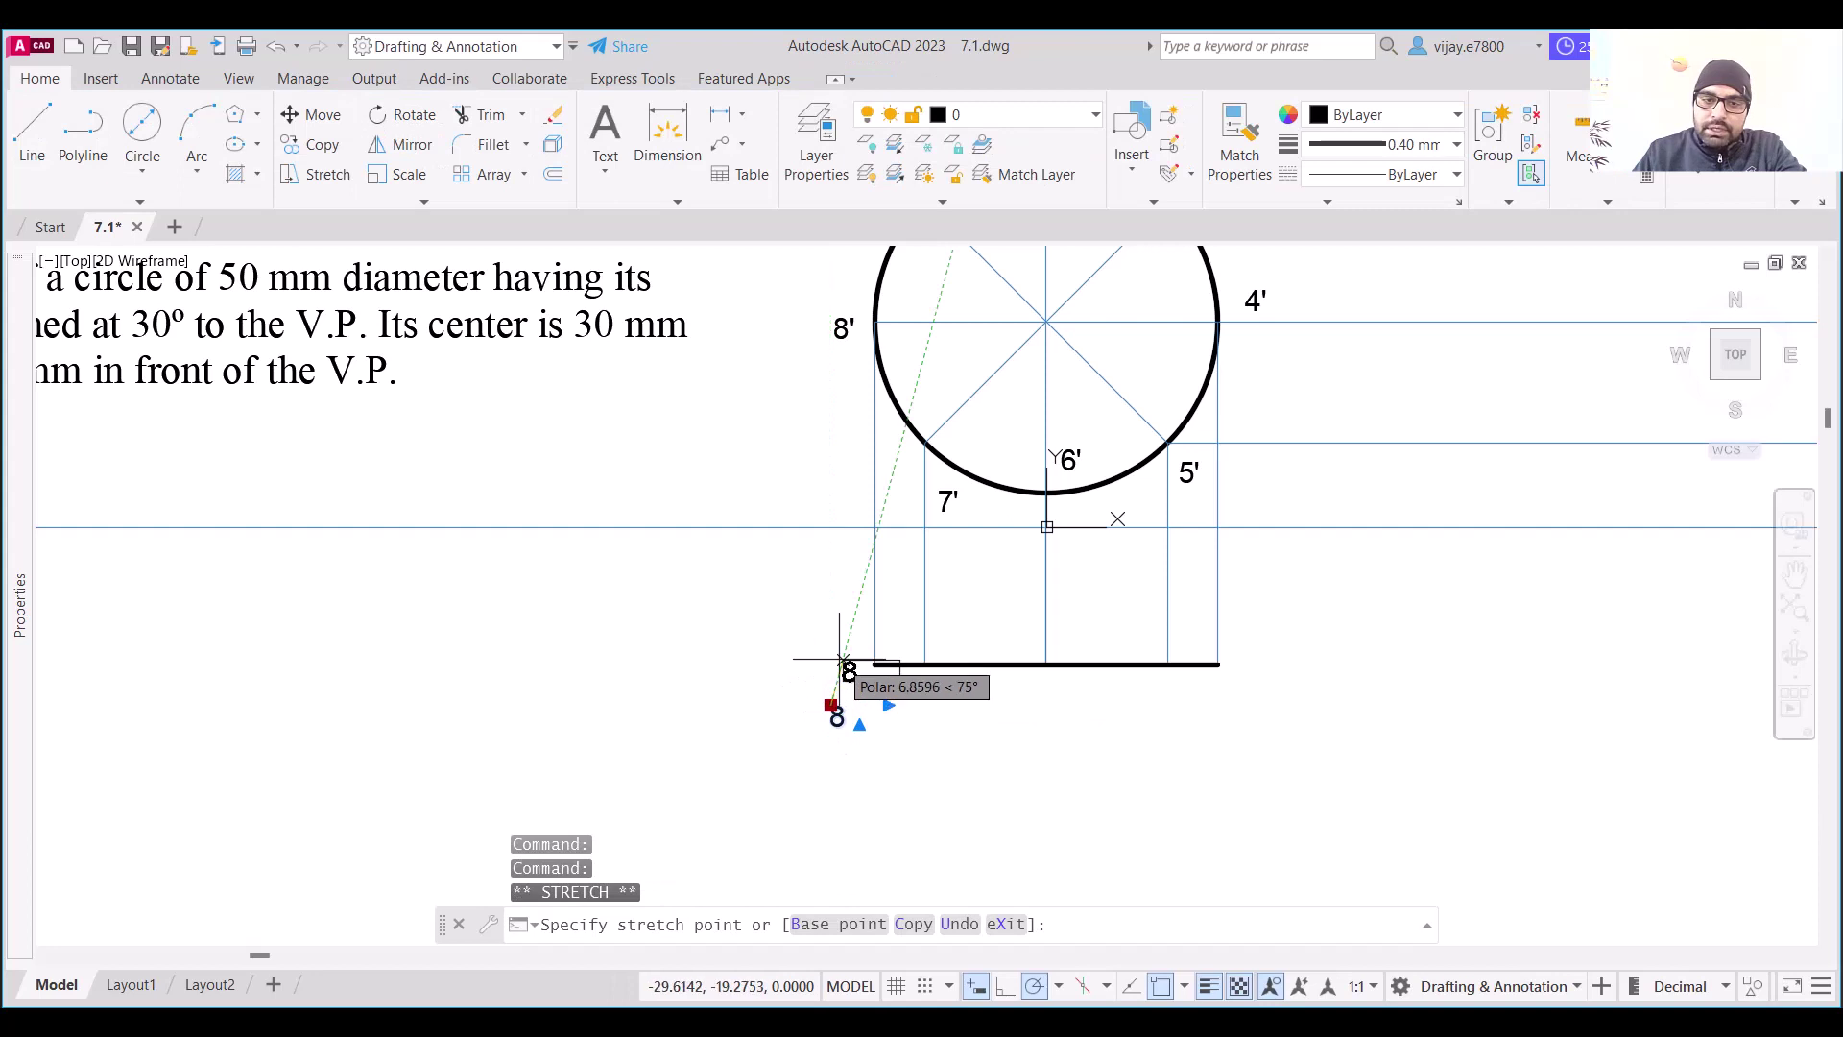
left_click(842, 660)
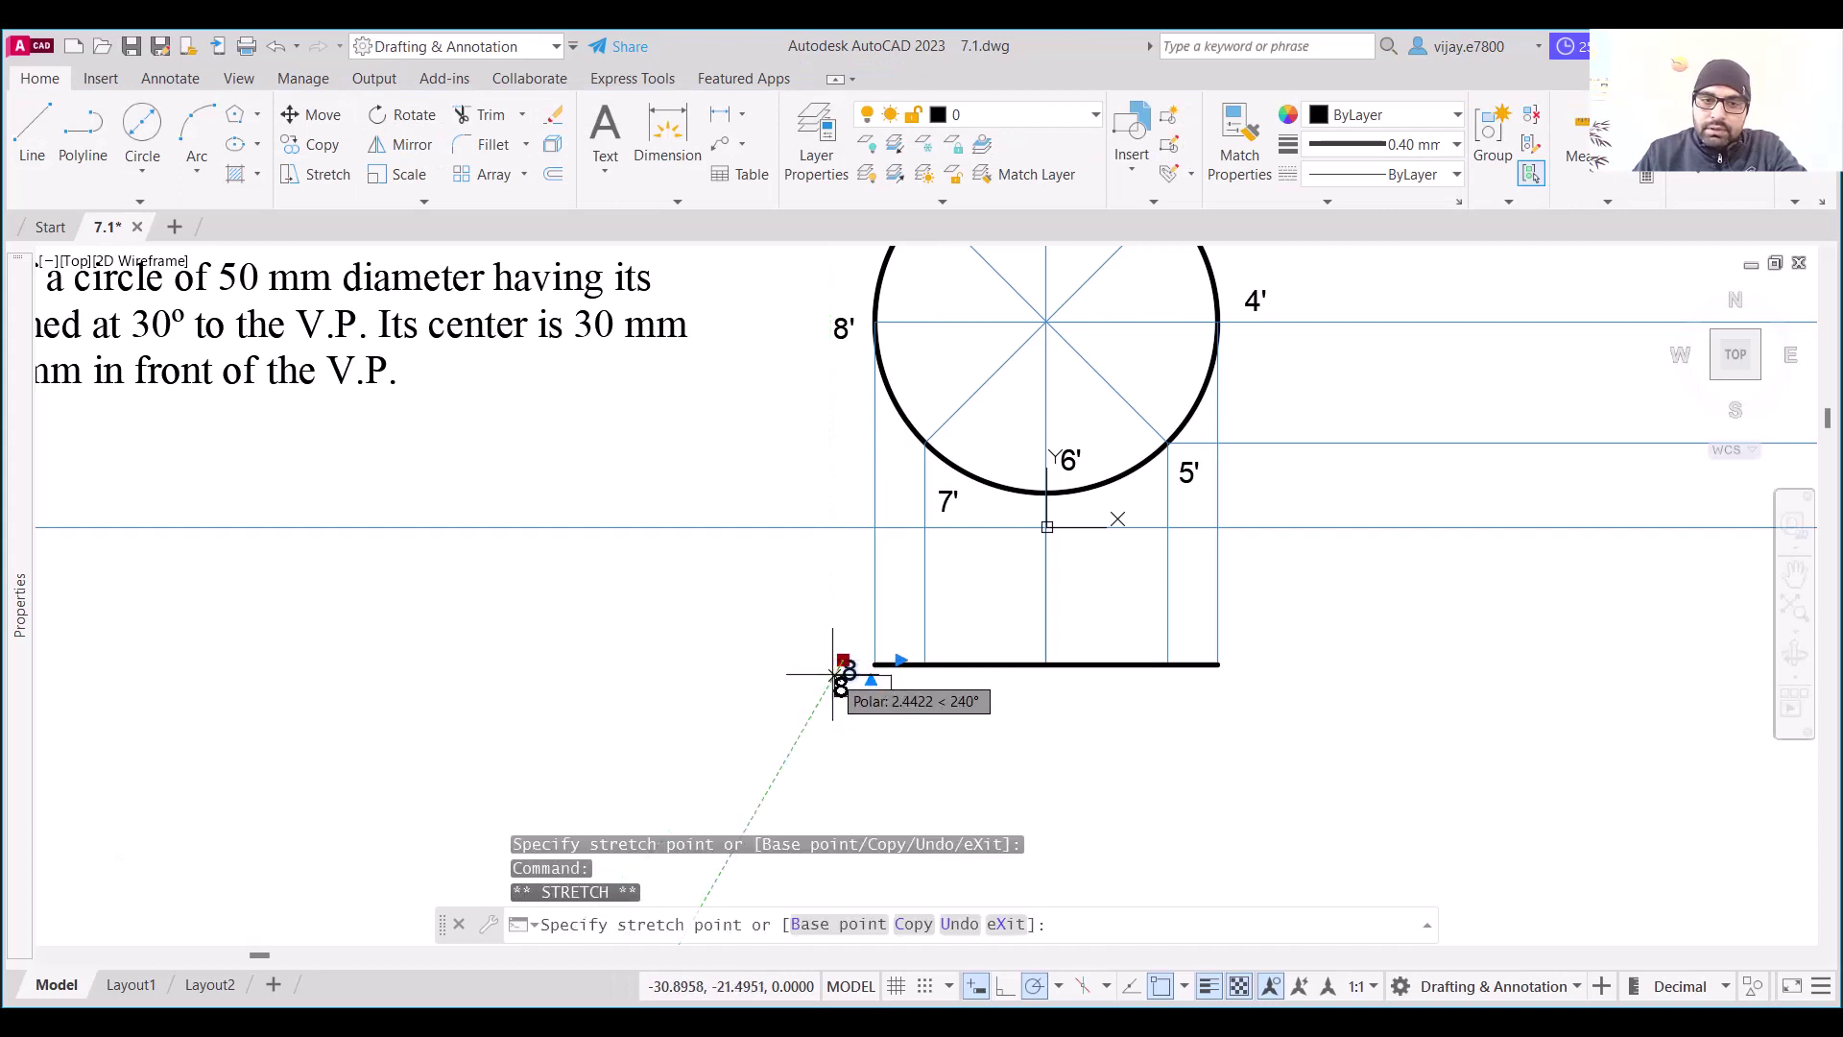
left_click(833, 677)
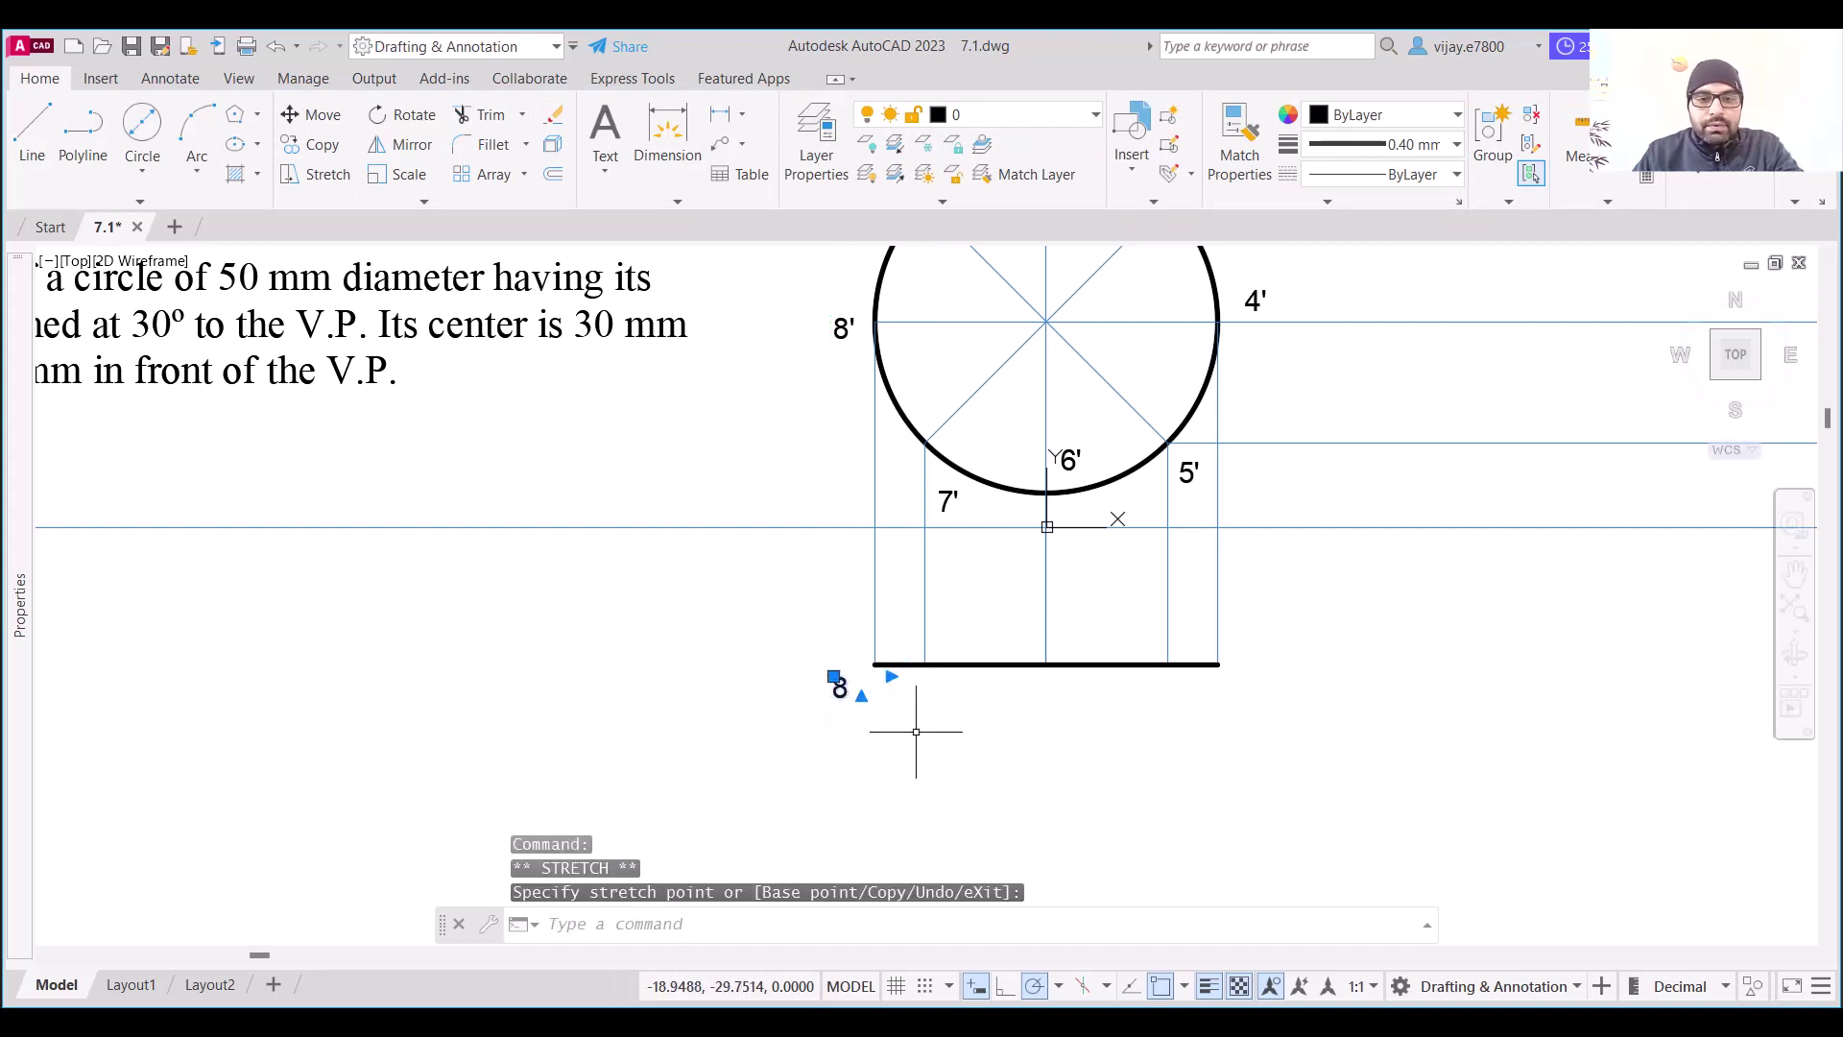
key("Escape")
Copy the label 8, paste it below the thick line at the projector from 7', and change its text to 1 7
left_click(905, 758)
left_click(835, 676)
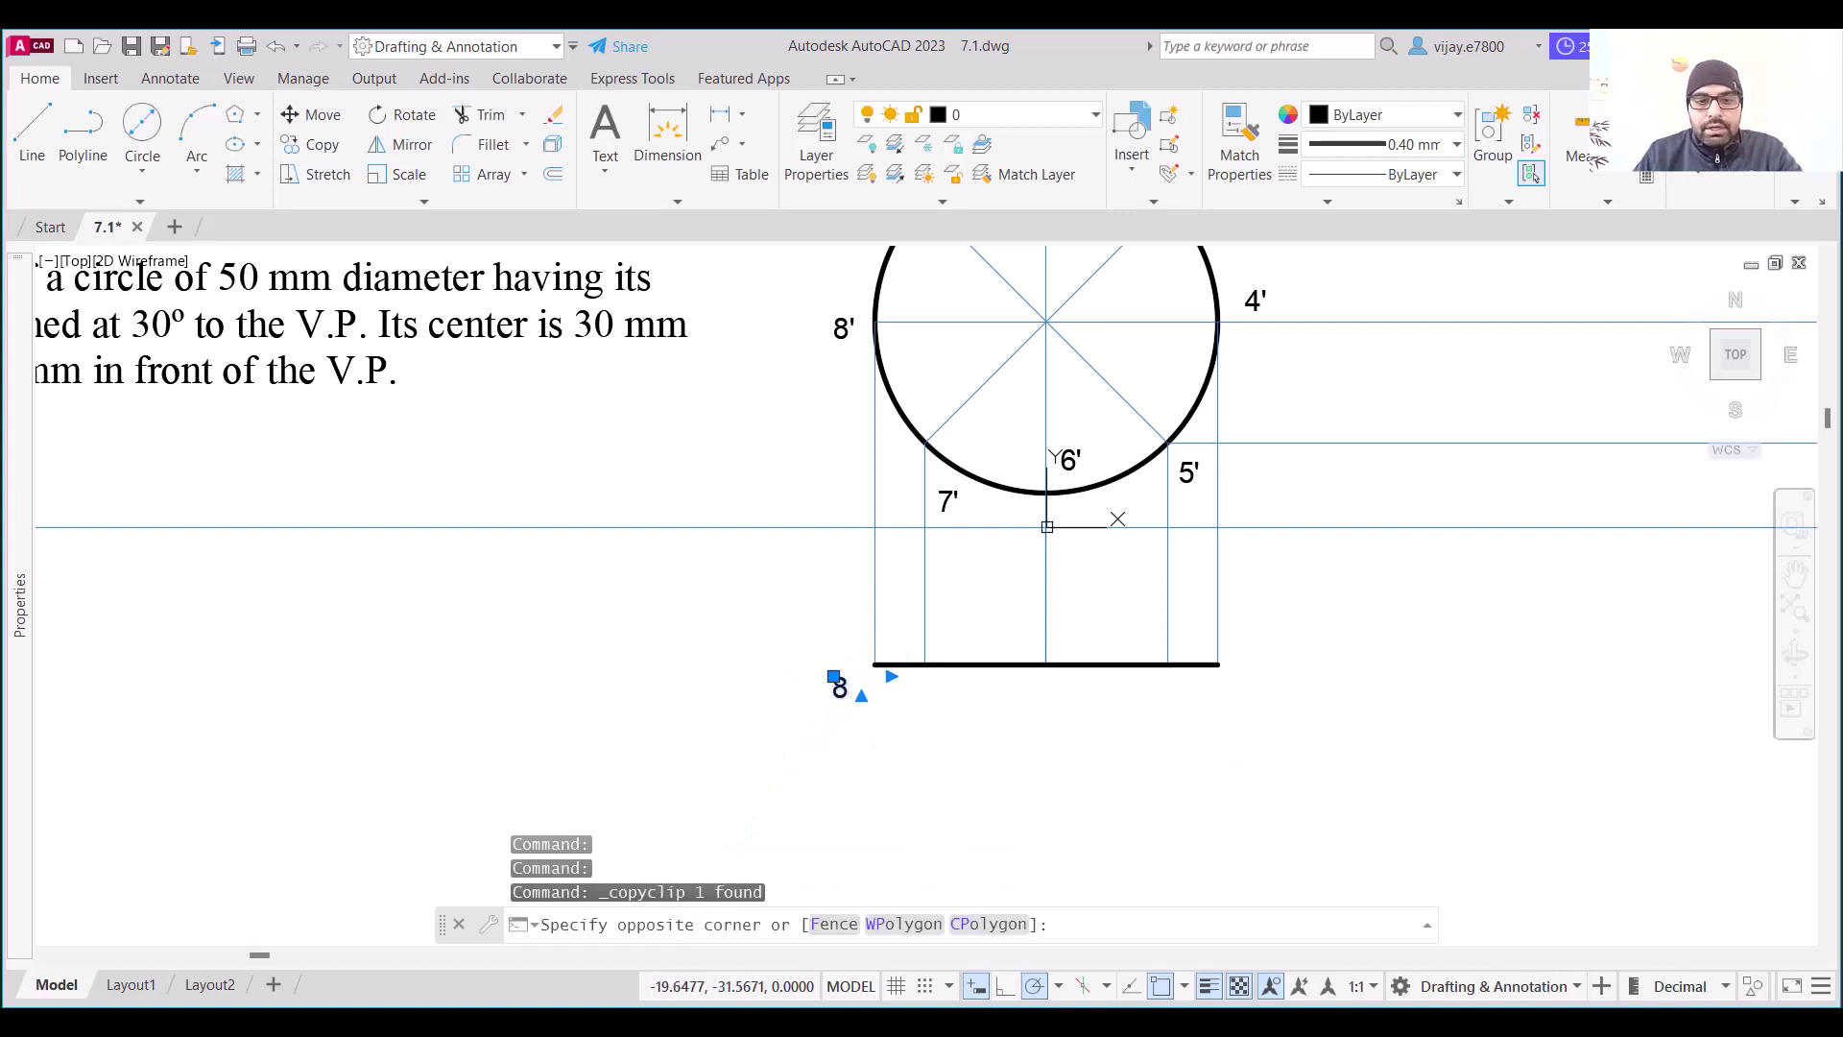
key("ctrl+c")
key("ctrl+v")
left_click(907, 698)
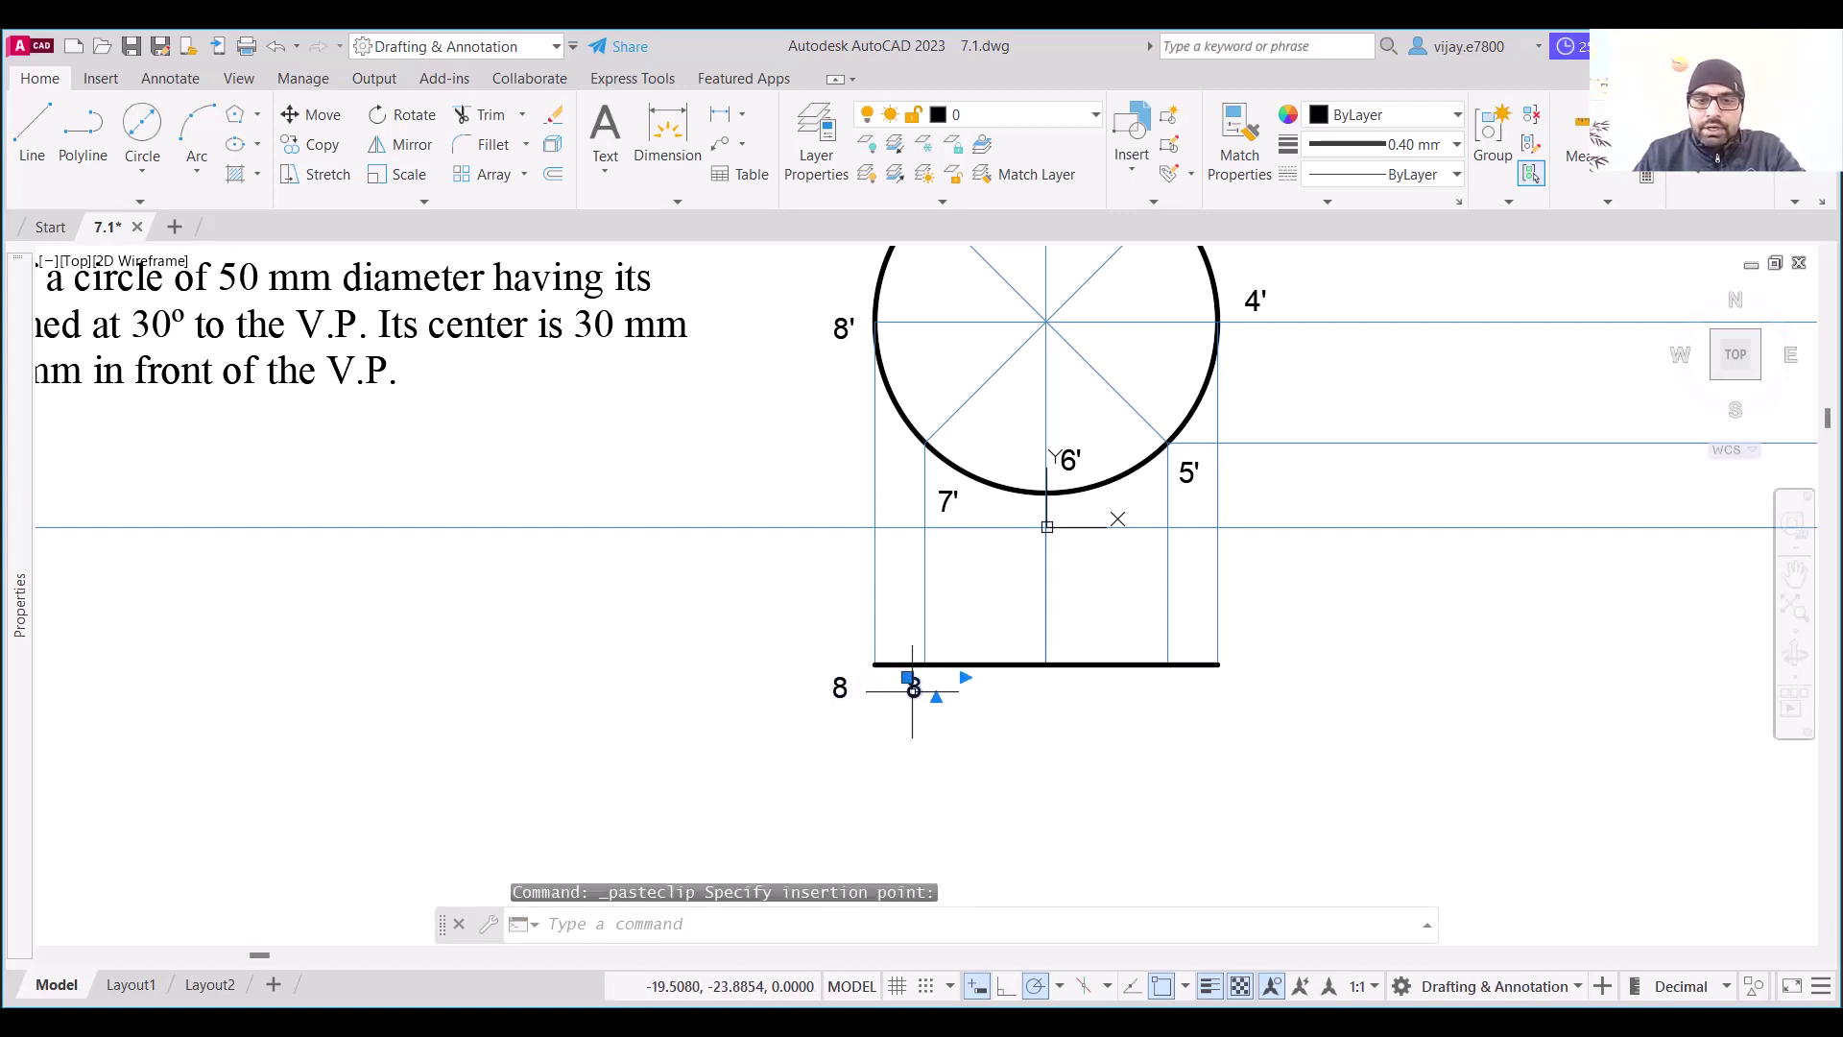
double_click(915, 689)
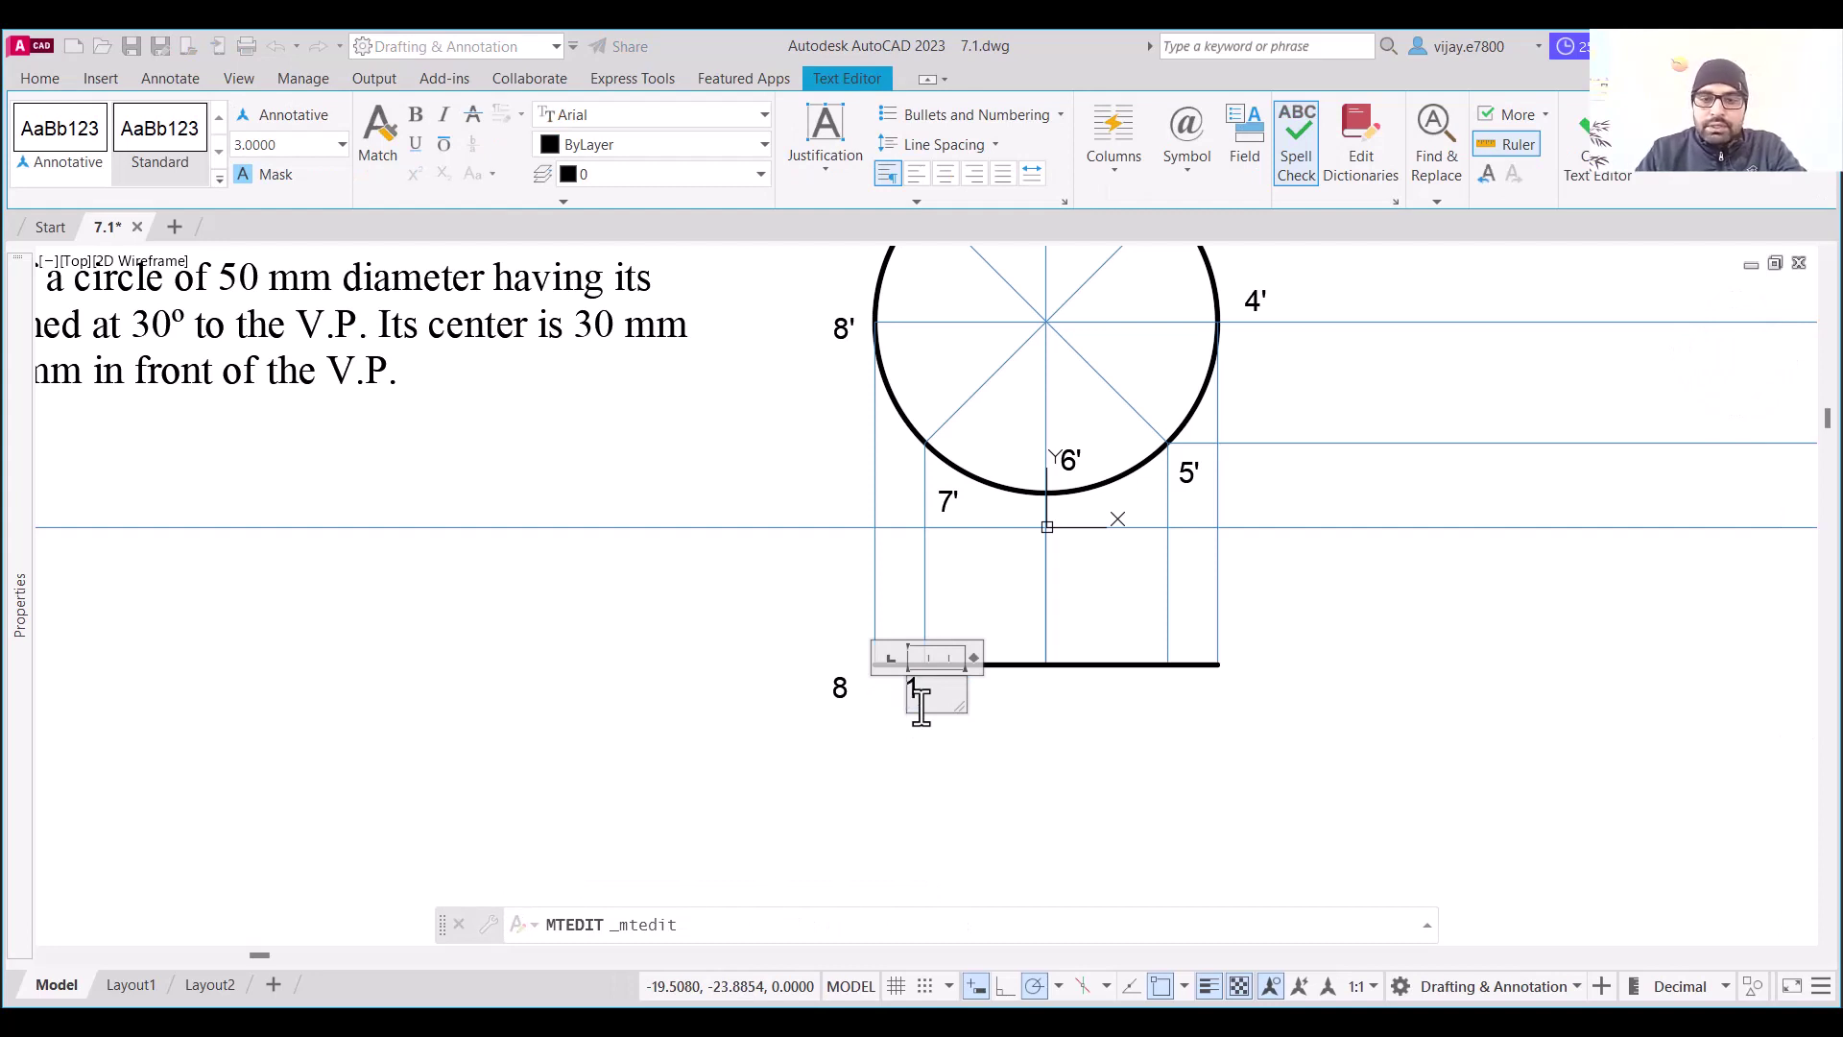
left_click(1046, 804)
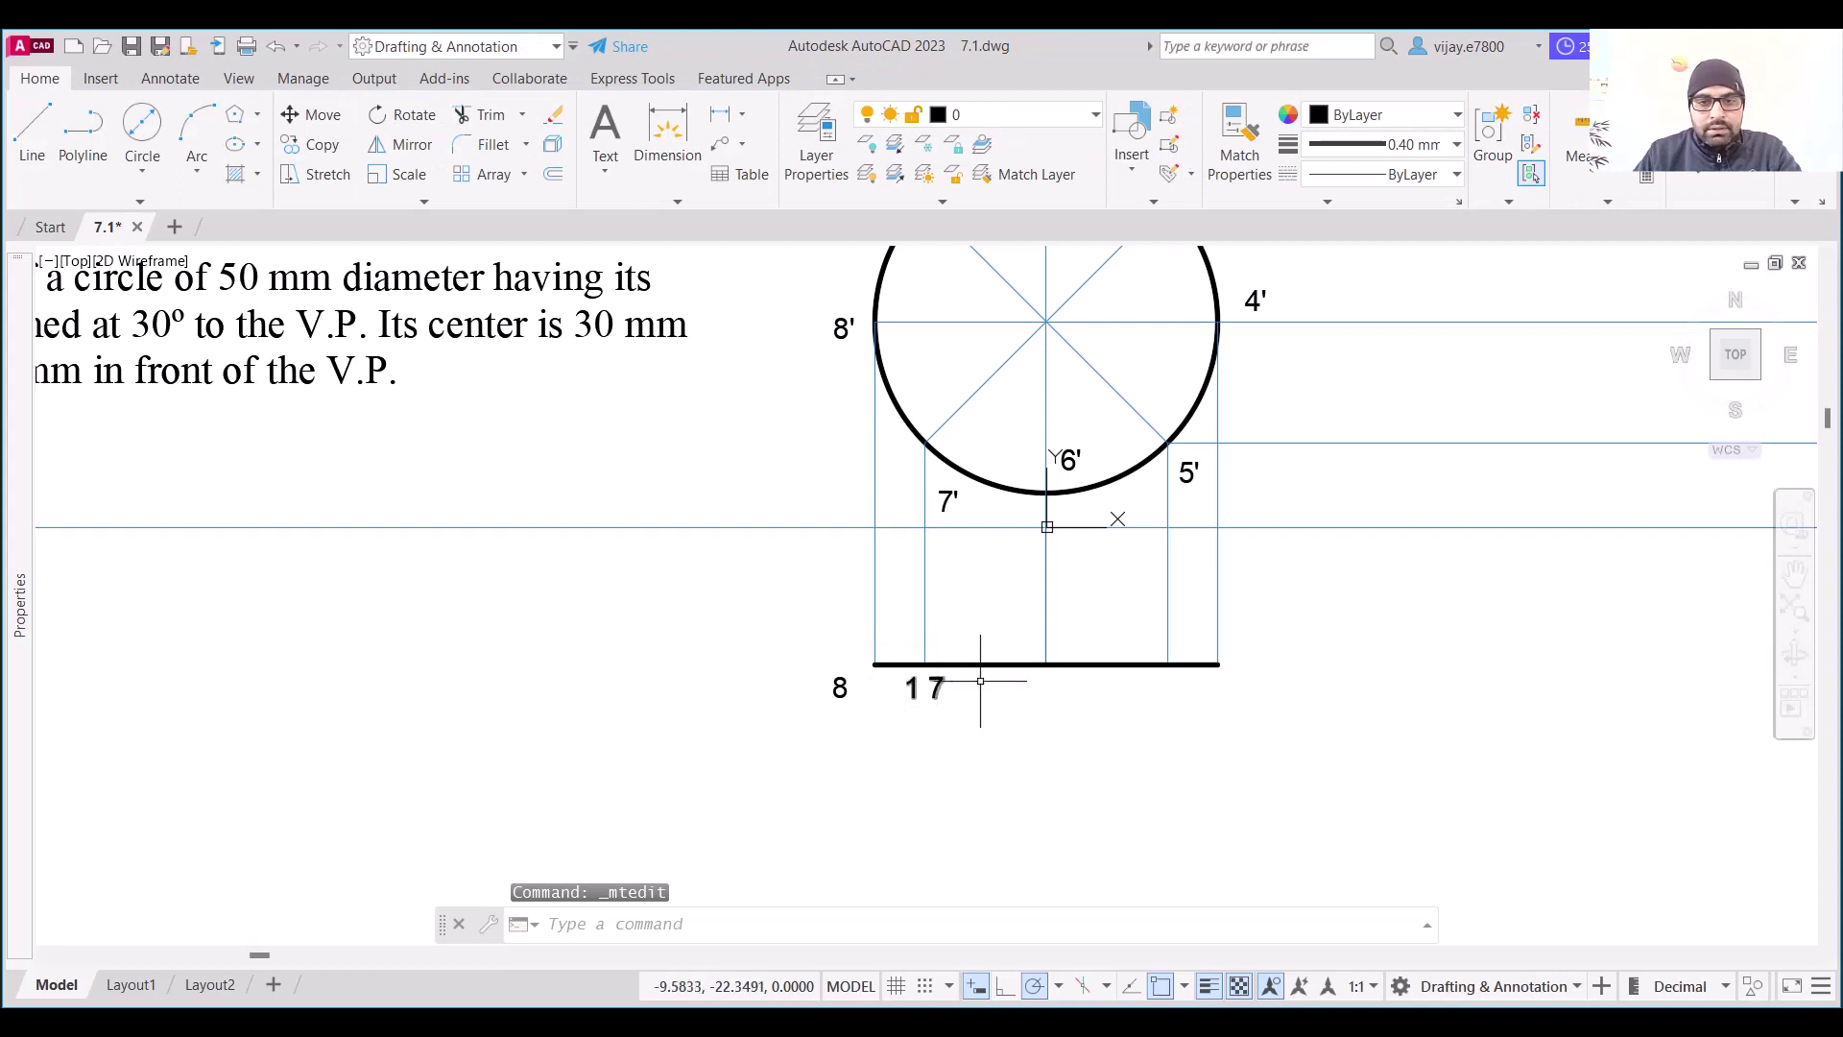
Paste a label copy below the midpoint of the thick line and change its text to 2 6
key("ctrl+v")
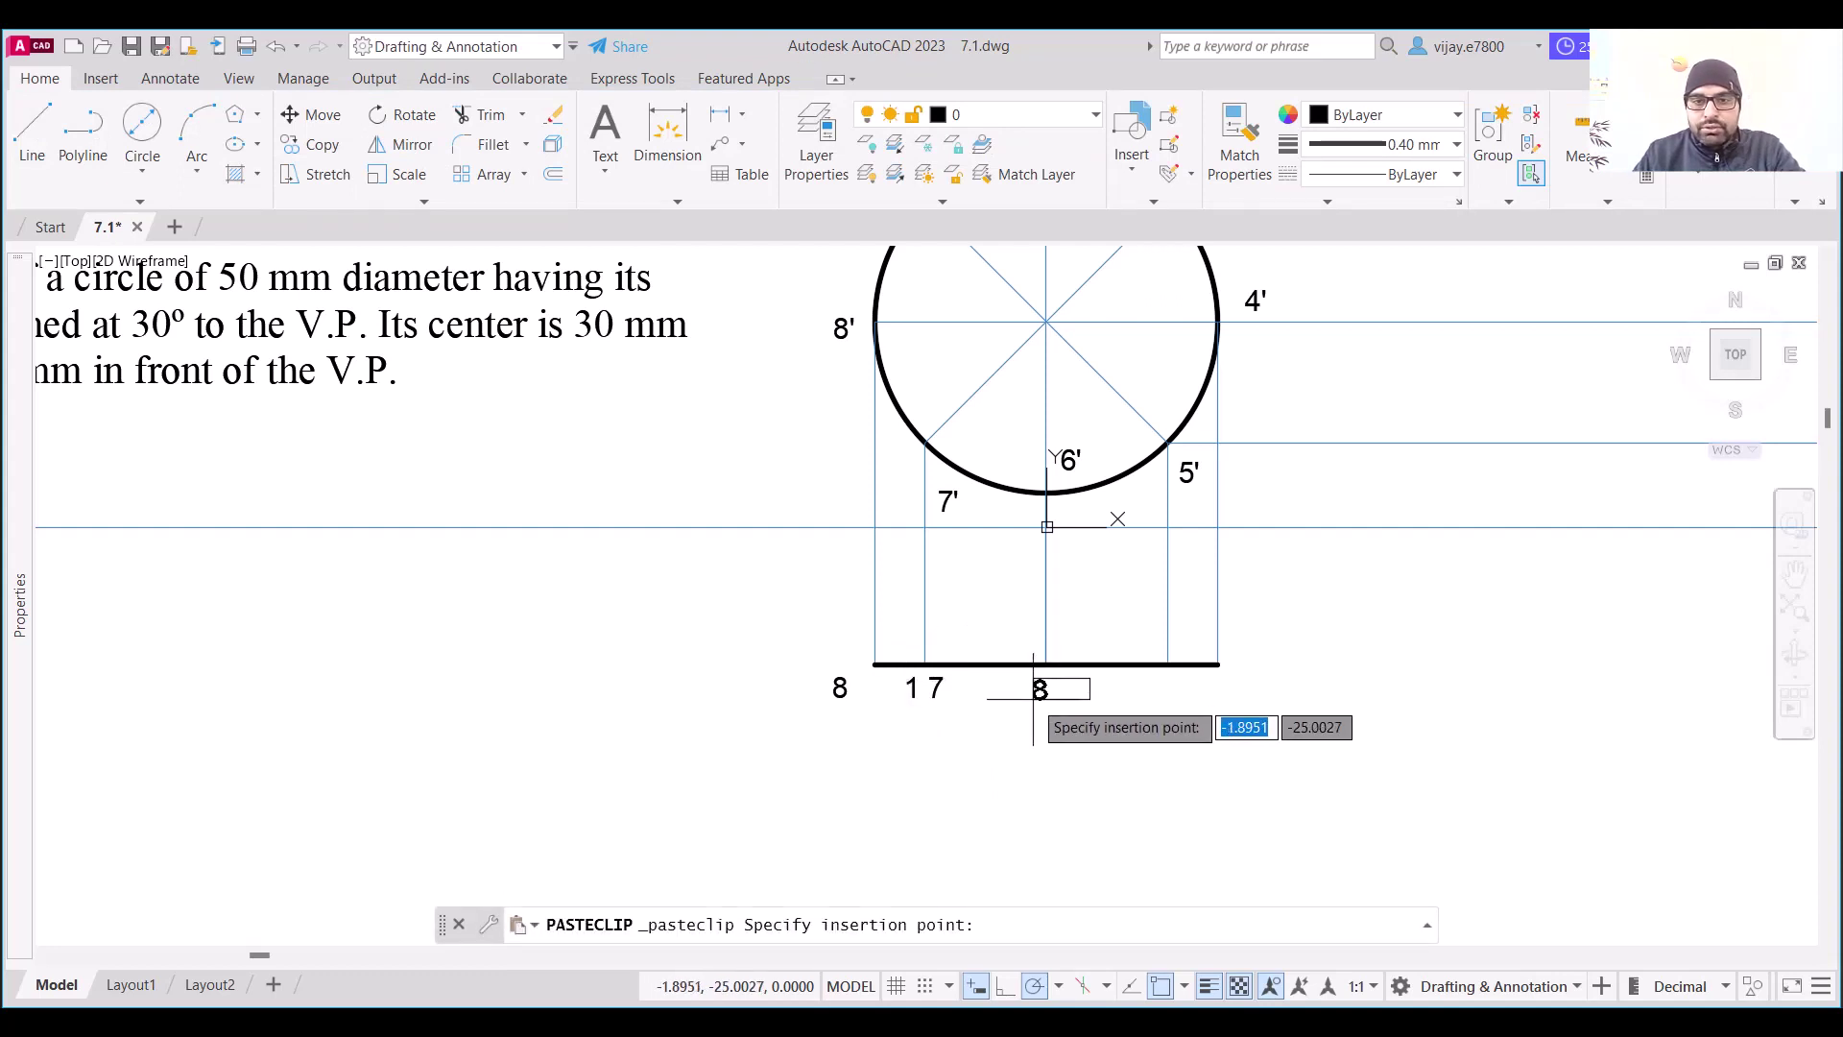
left_click(1027, 696)
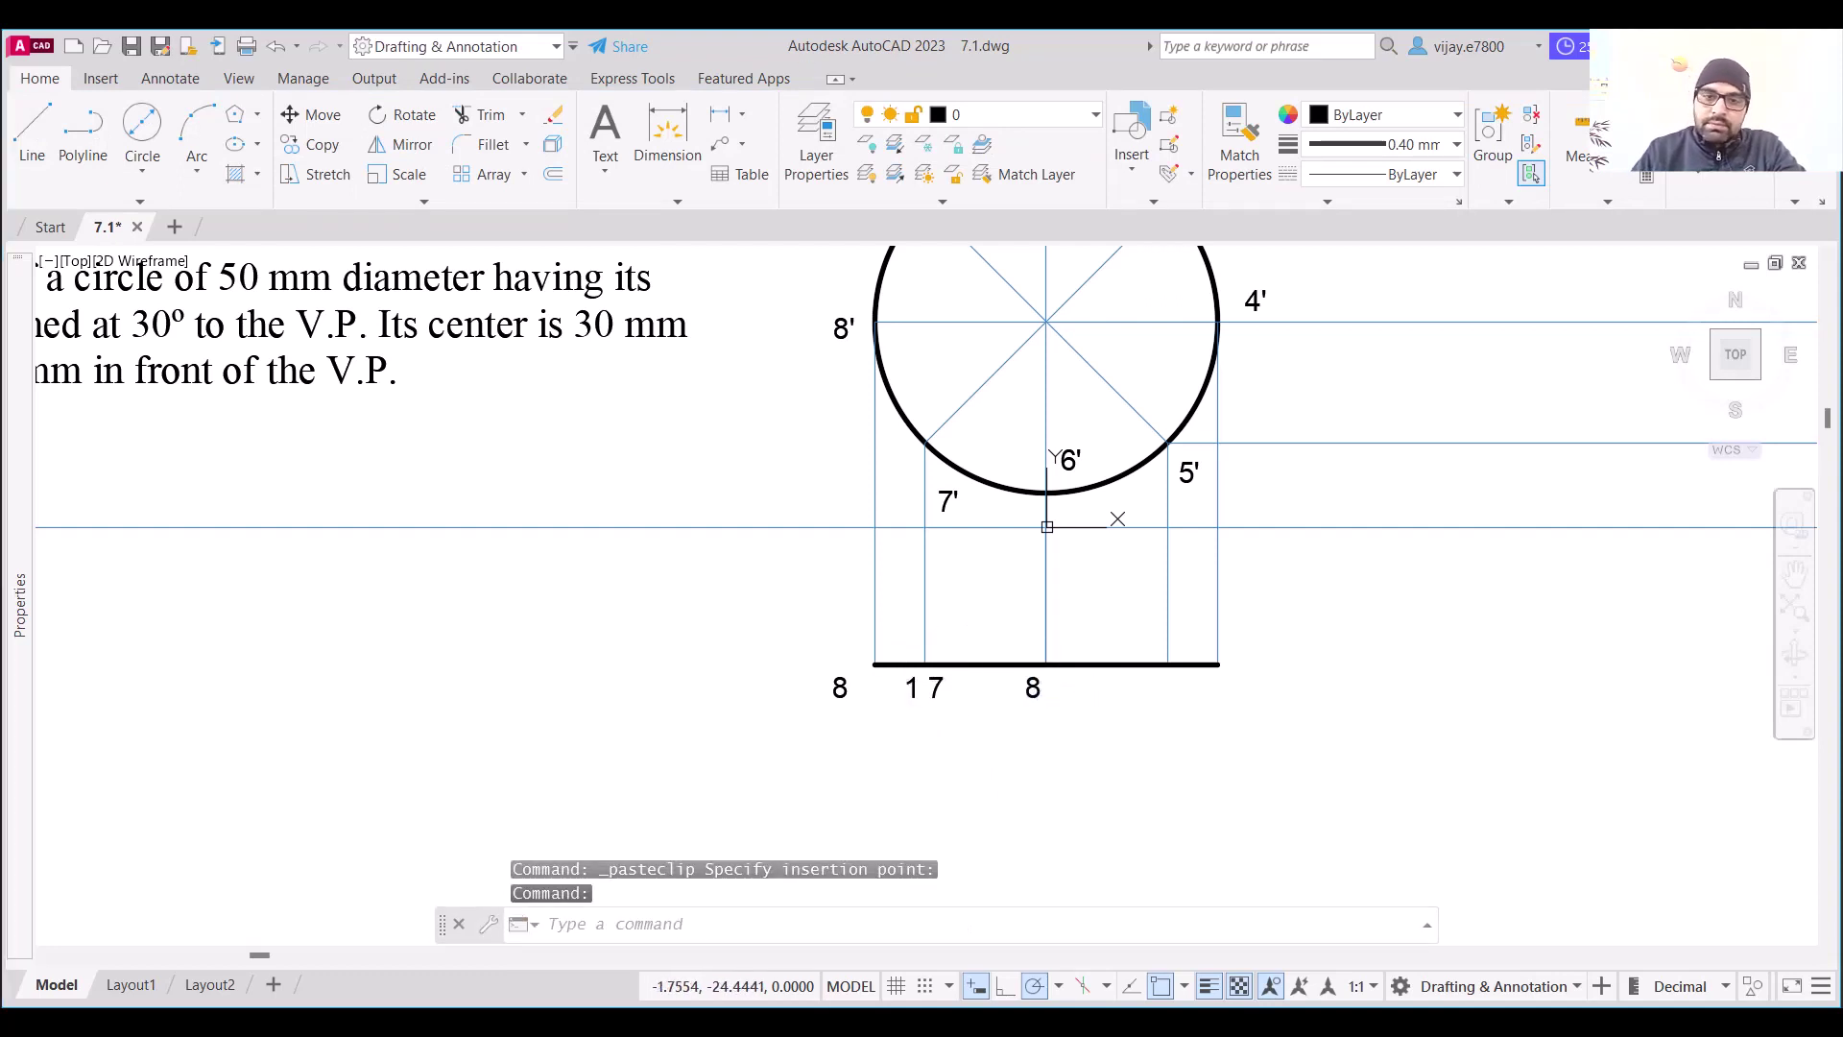
double_click(1032, 687)
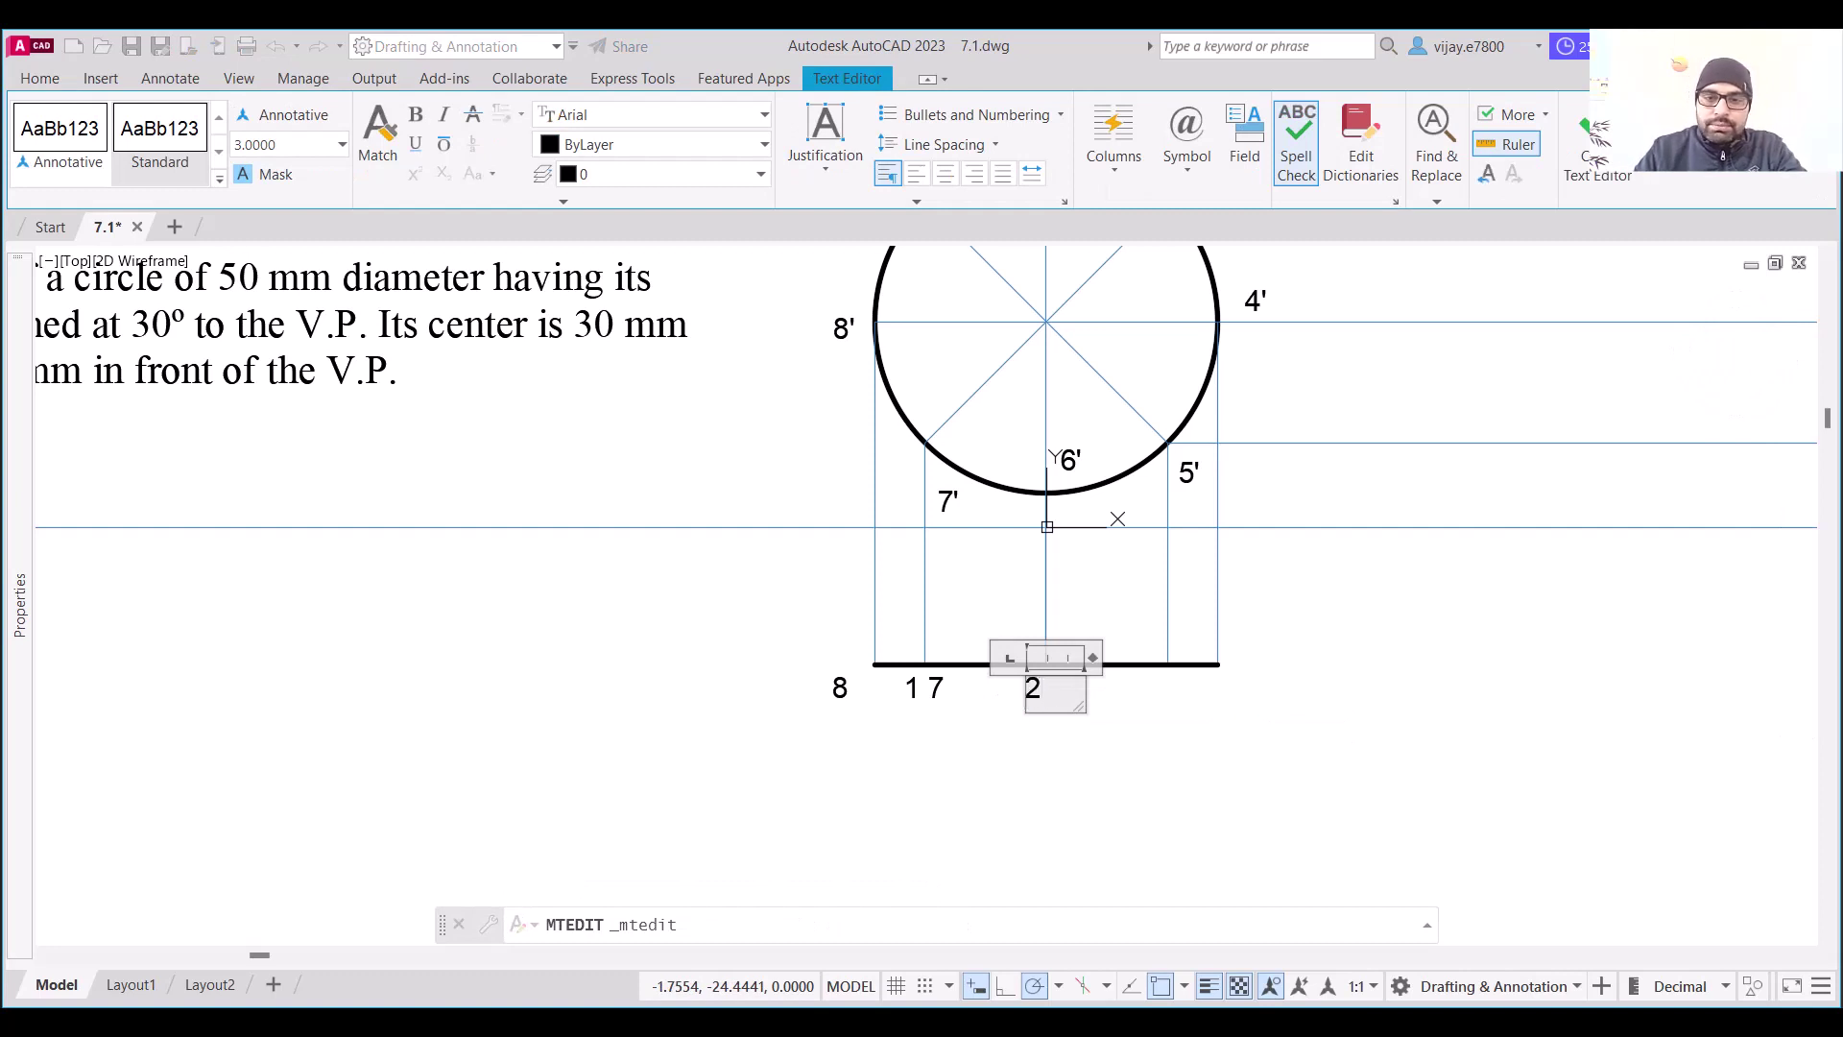
left_click(1138, 804)
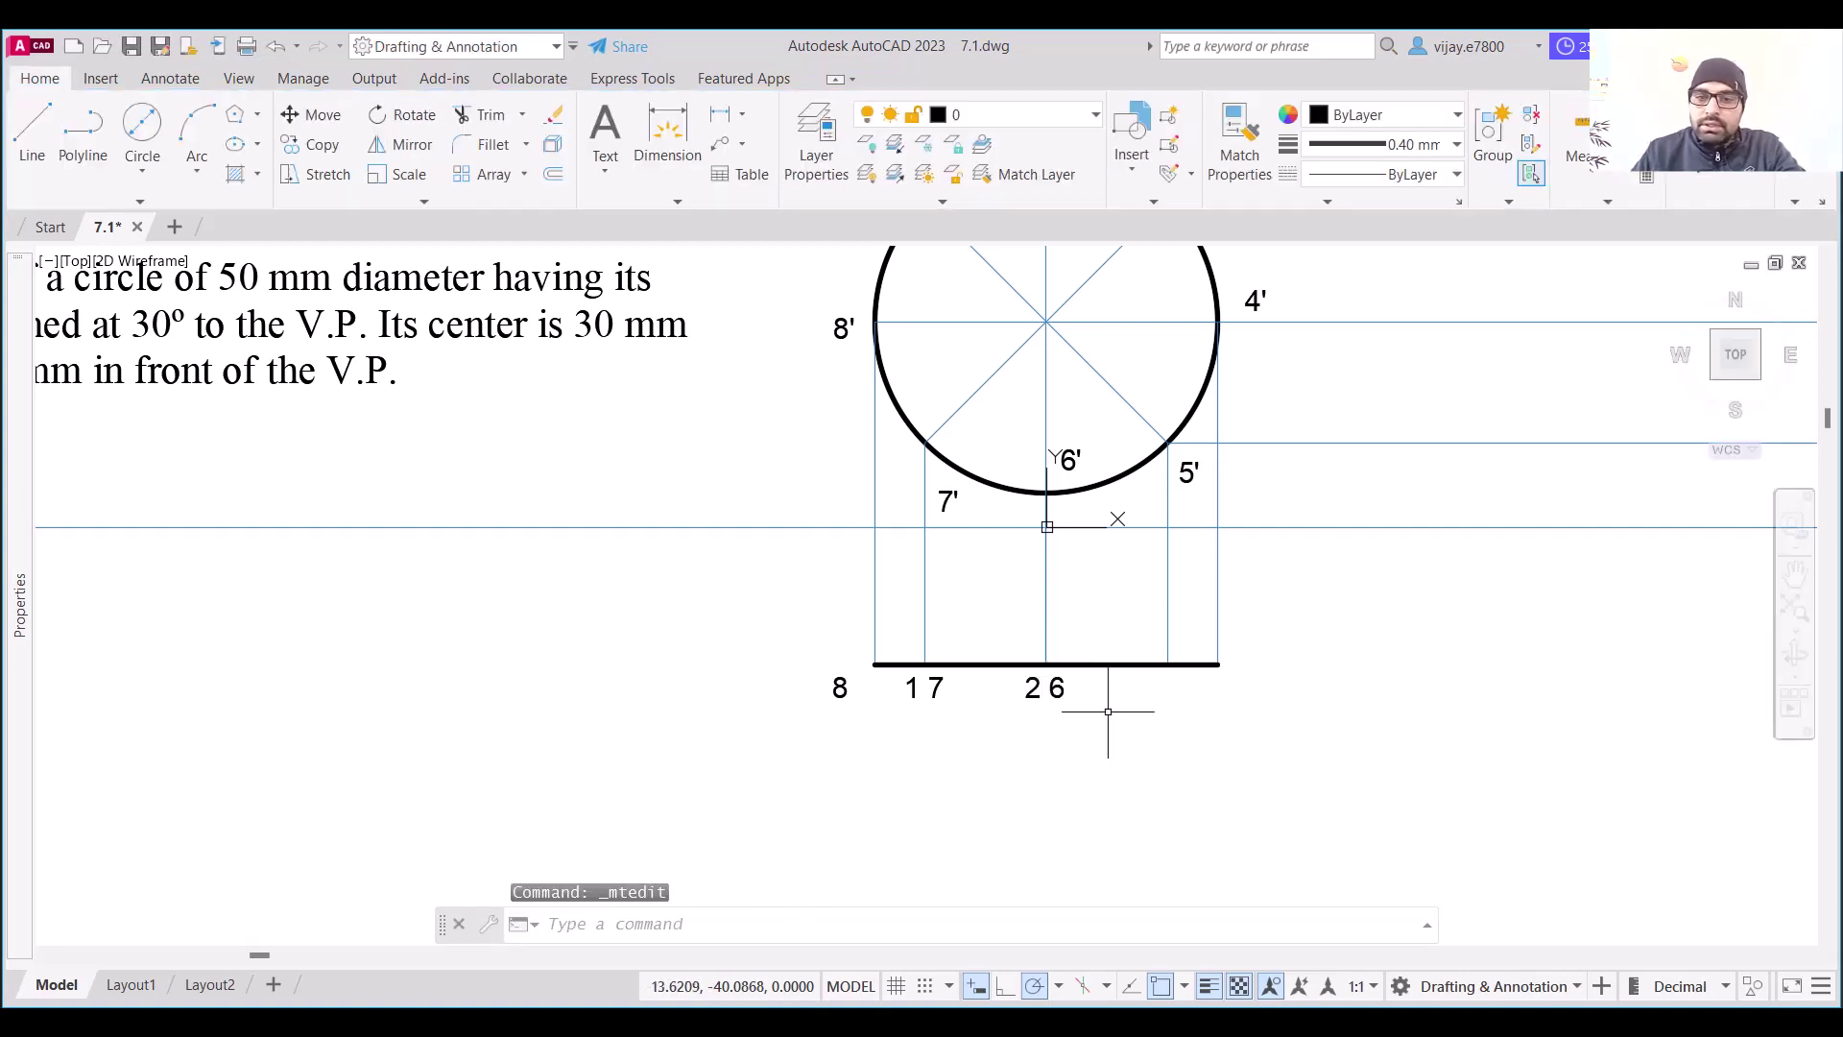
Paste a label copy below the thick line near the projector from 5' and change its text to 3 5
key("ctrl+v")
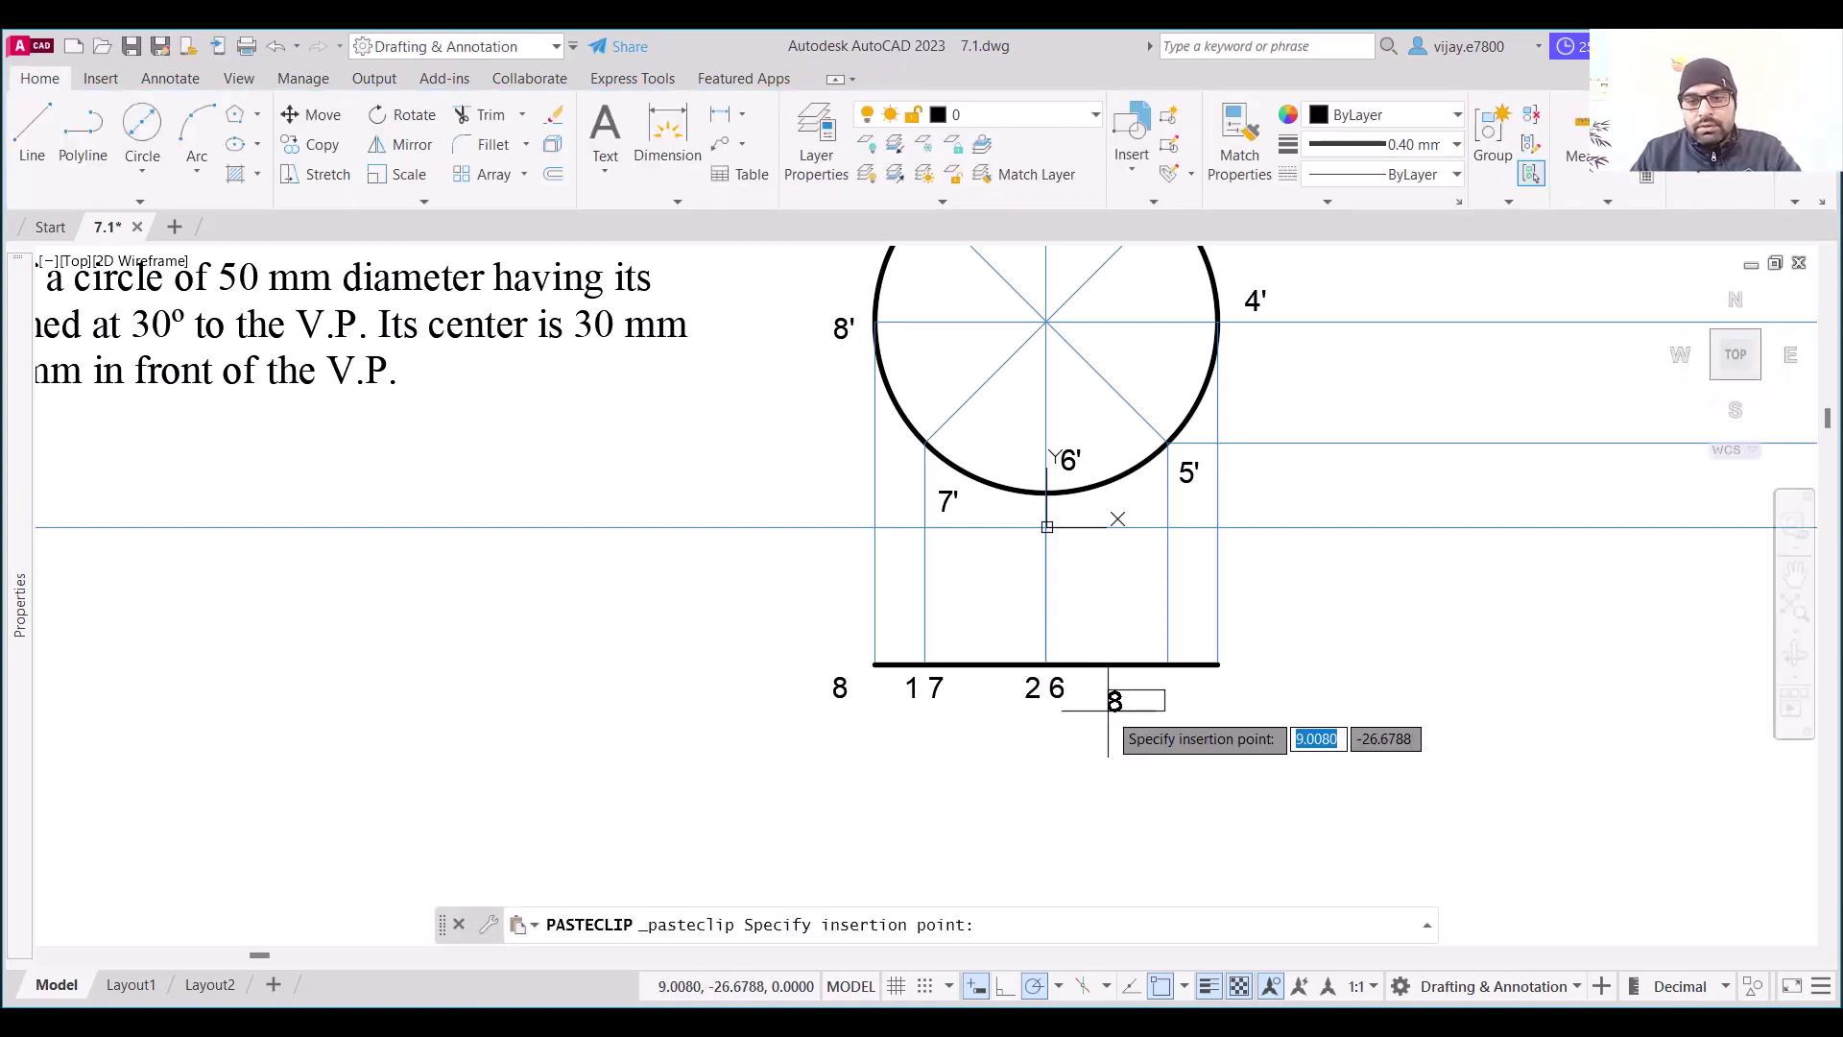
left_click(1144, 694)
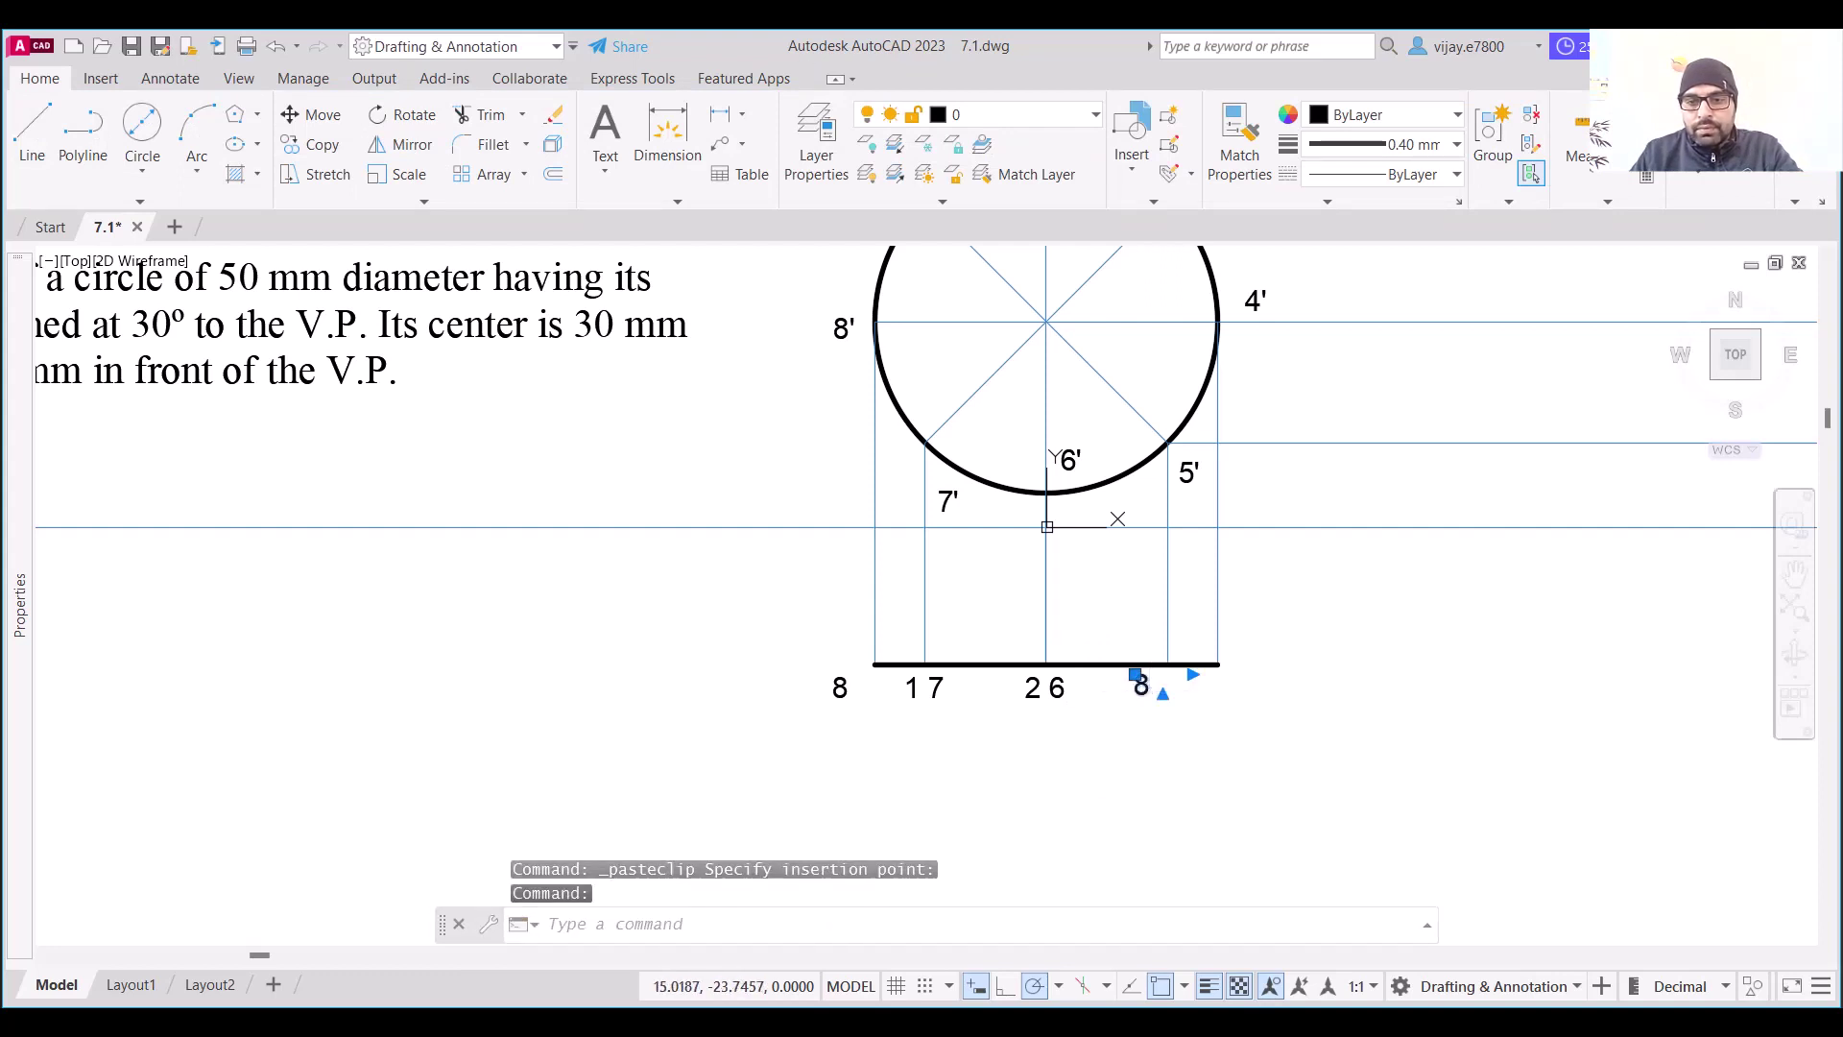
double_click(1142, 685)
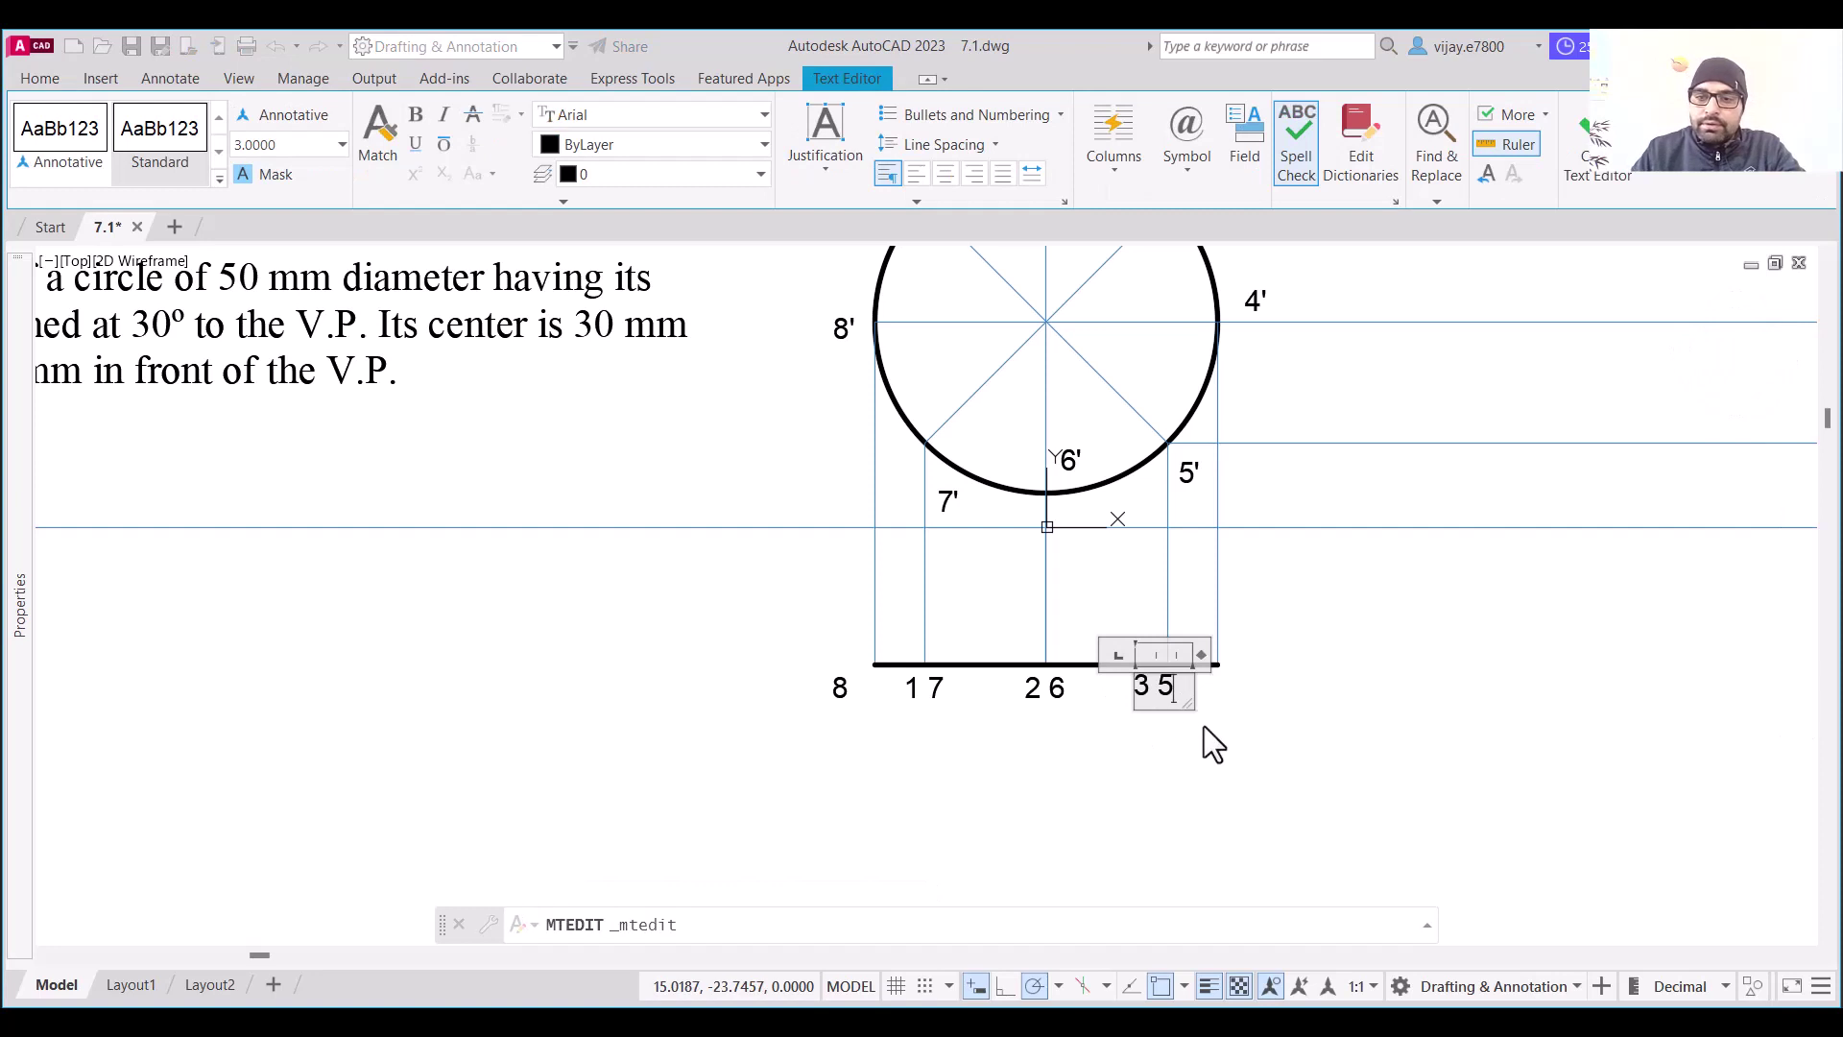
type("3 5")
left_click(1135, 768)
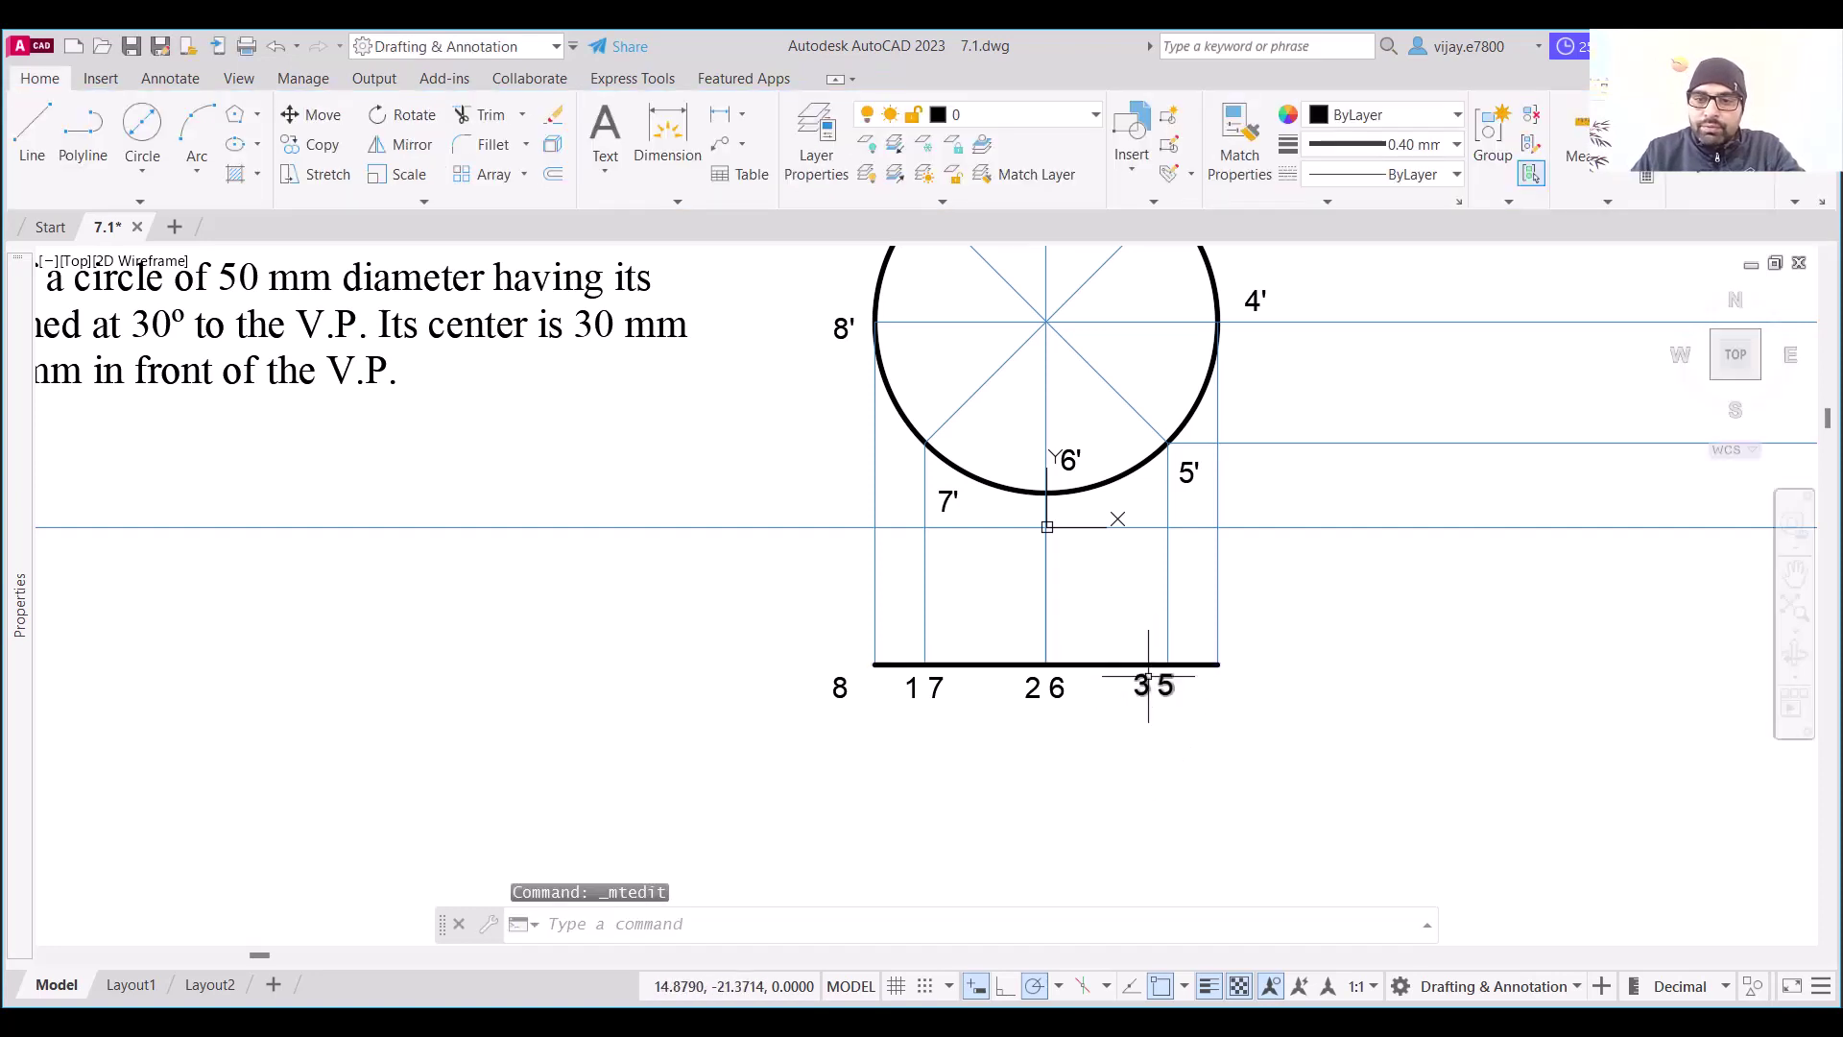
Shift the 3 5 label slightly to the right so it is centred under the projector from 5'
left_click(1140, 675)
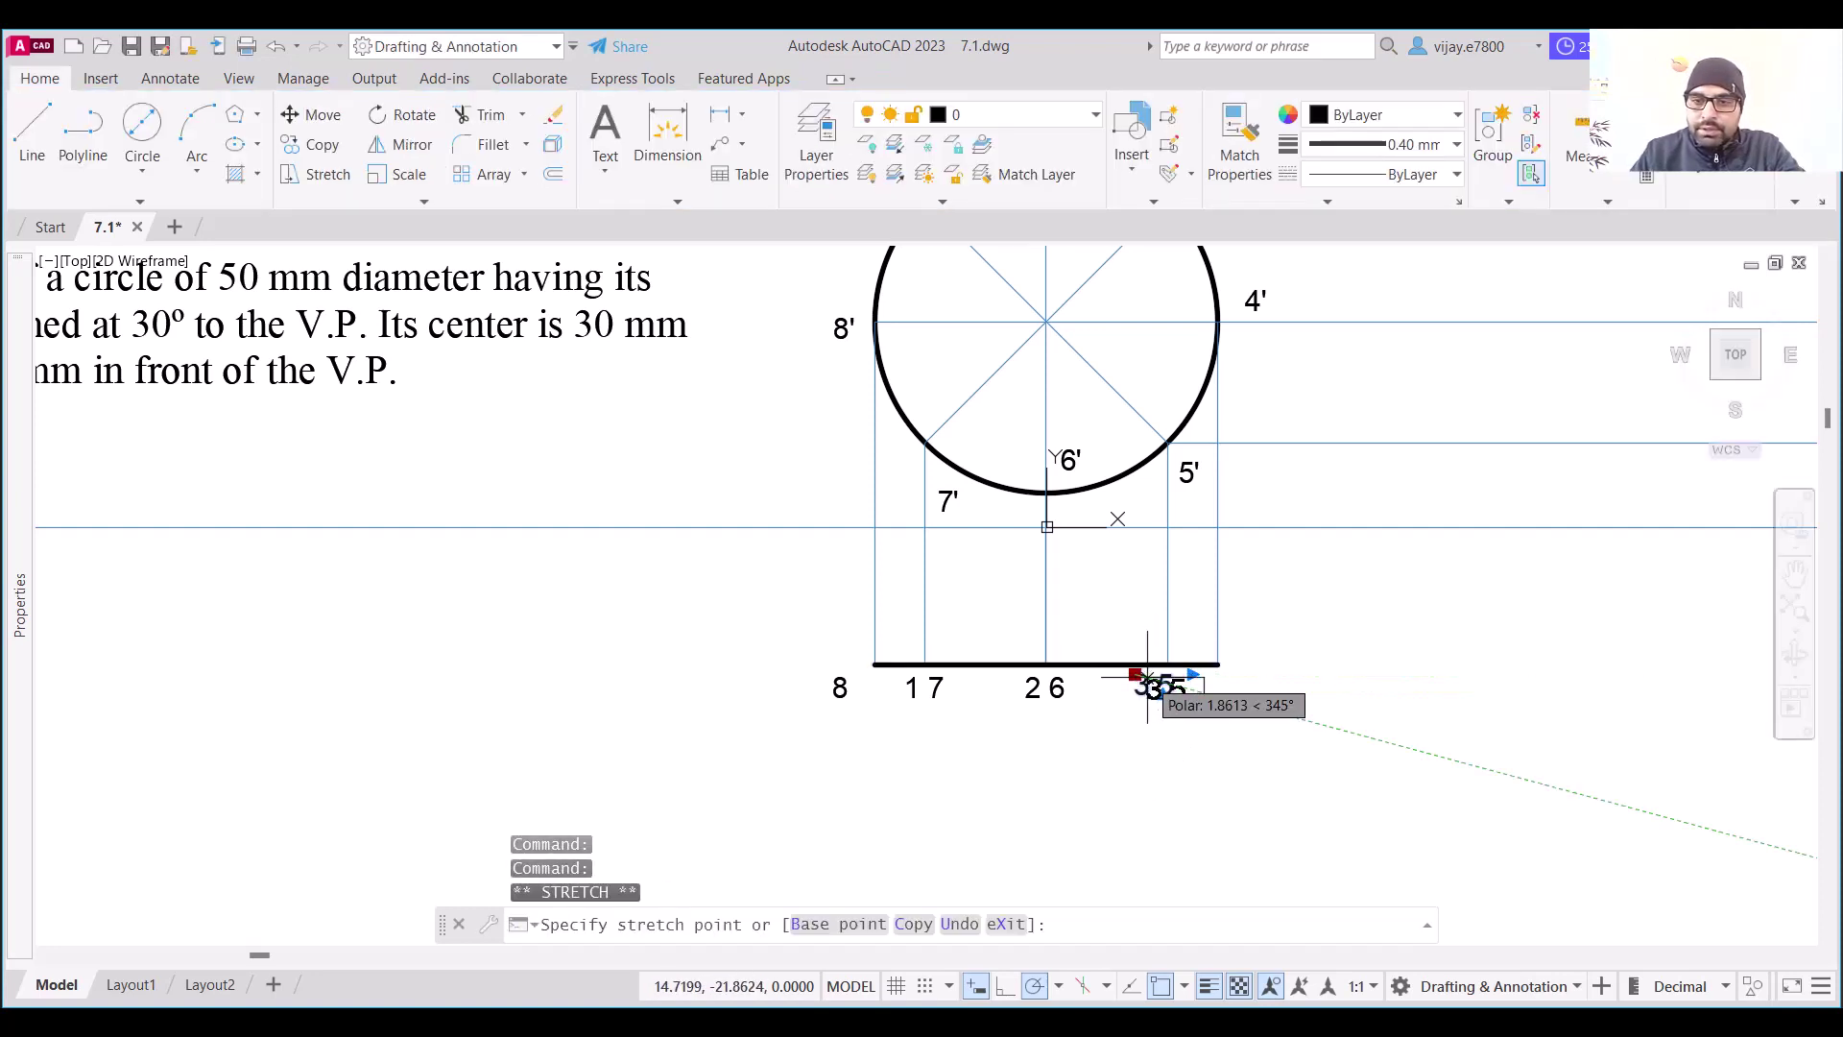
left_click(1309, 695)
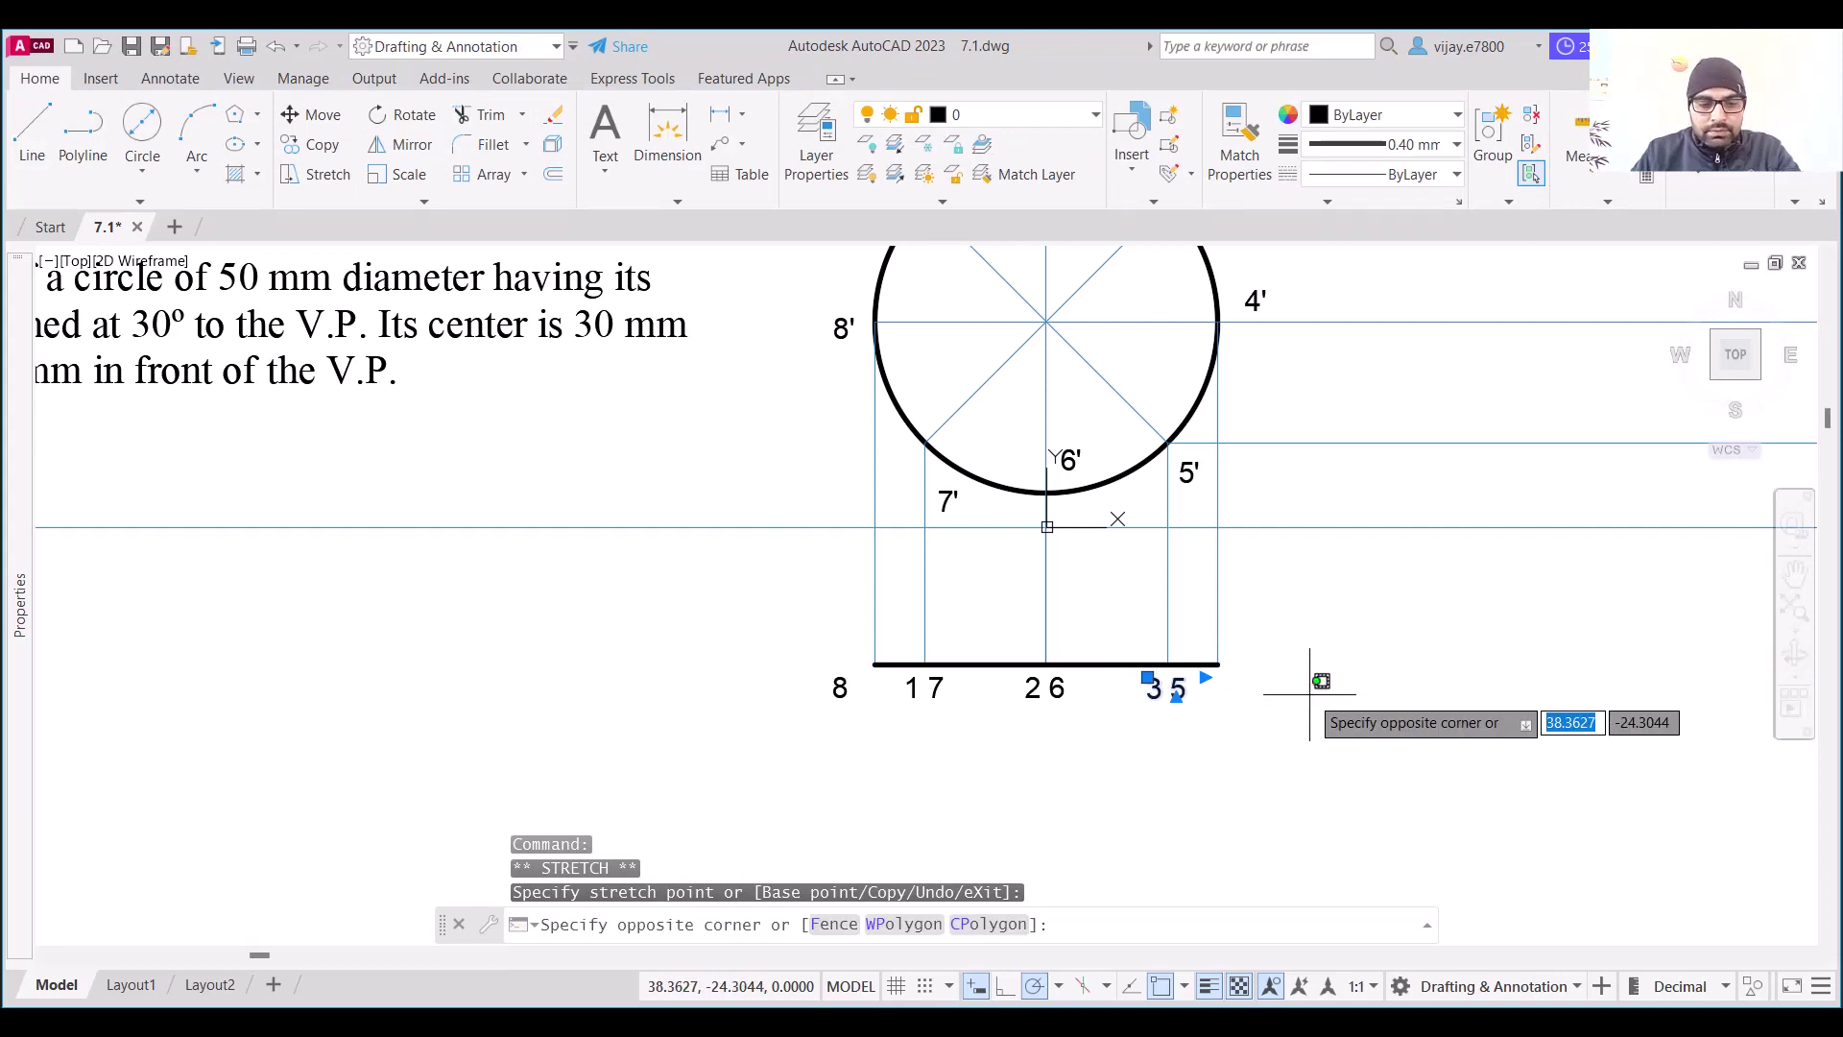
key("Escape")
key("Escape")
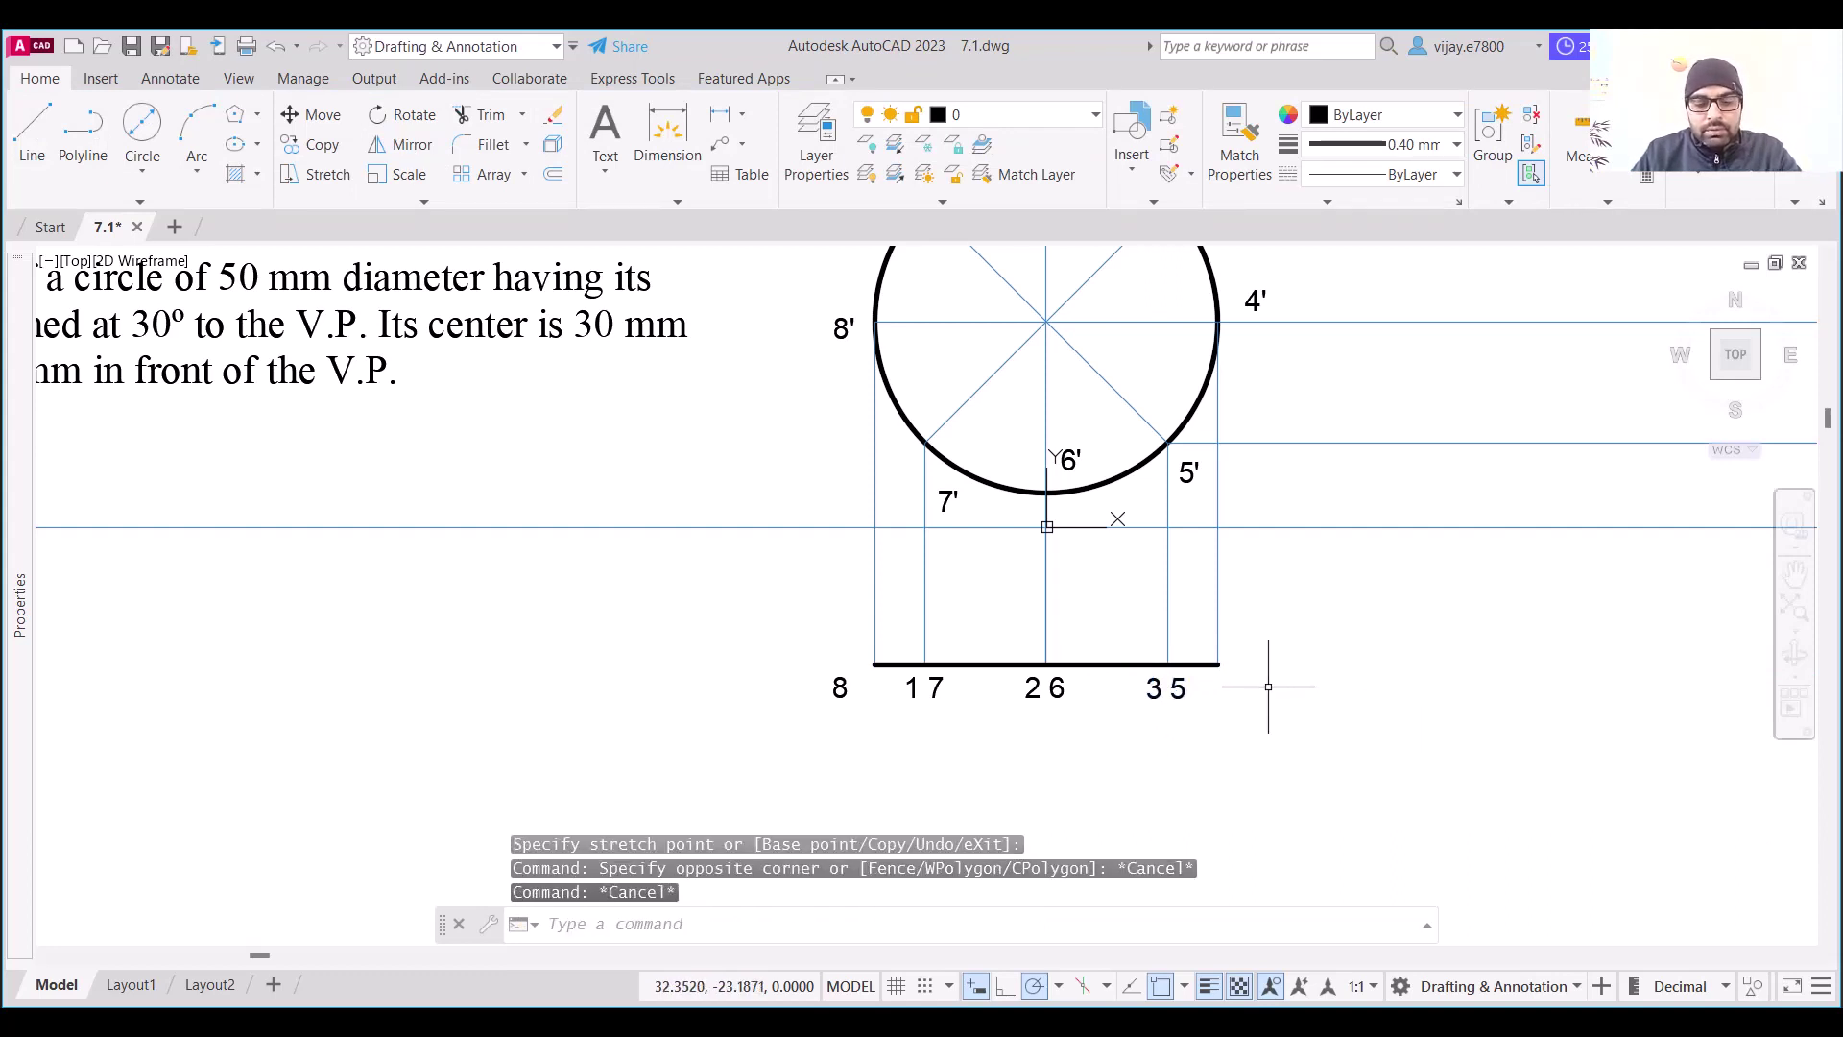
Paste a label copy below the thick line's end near the projector from 4' and change its text to 4
key("ctrl+v")
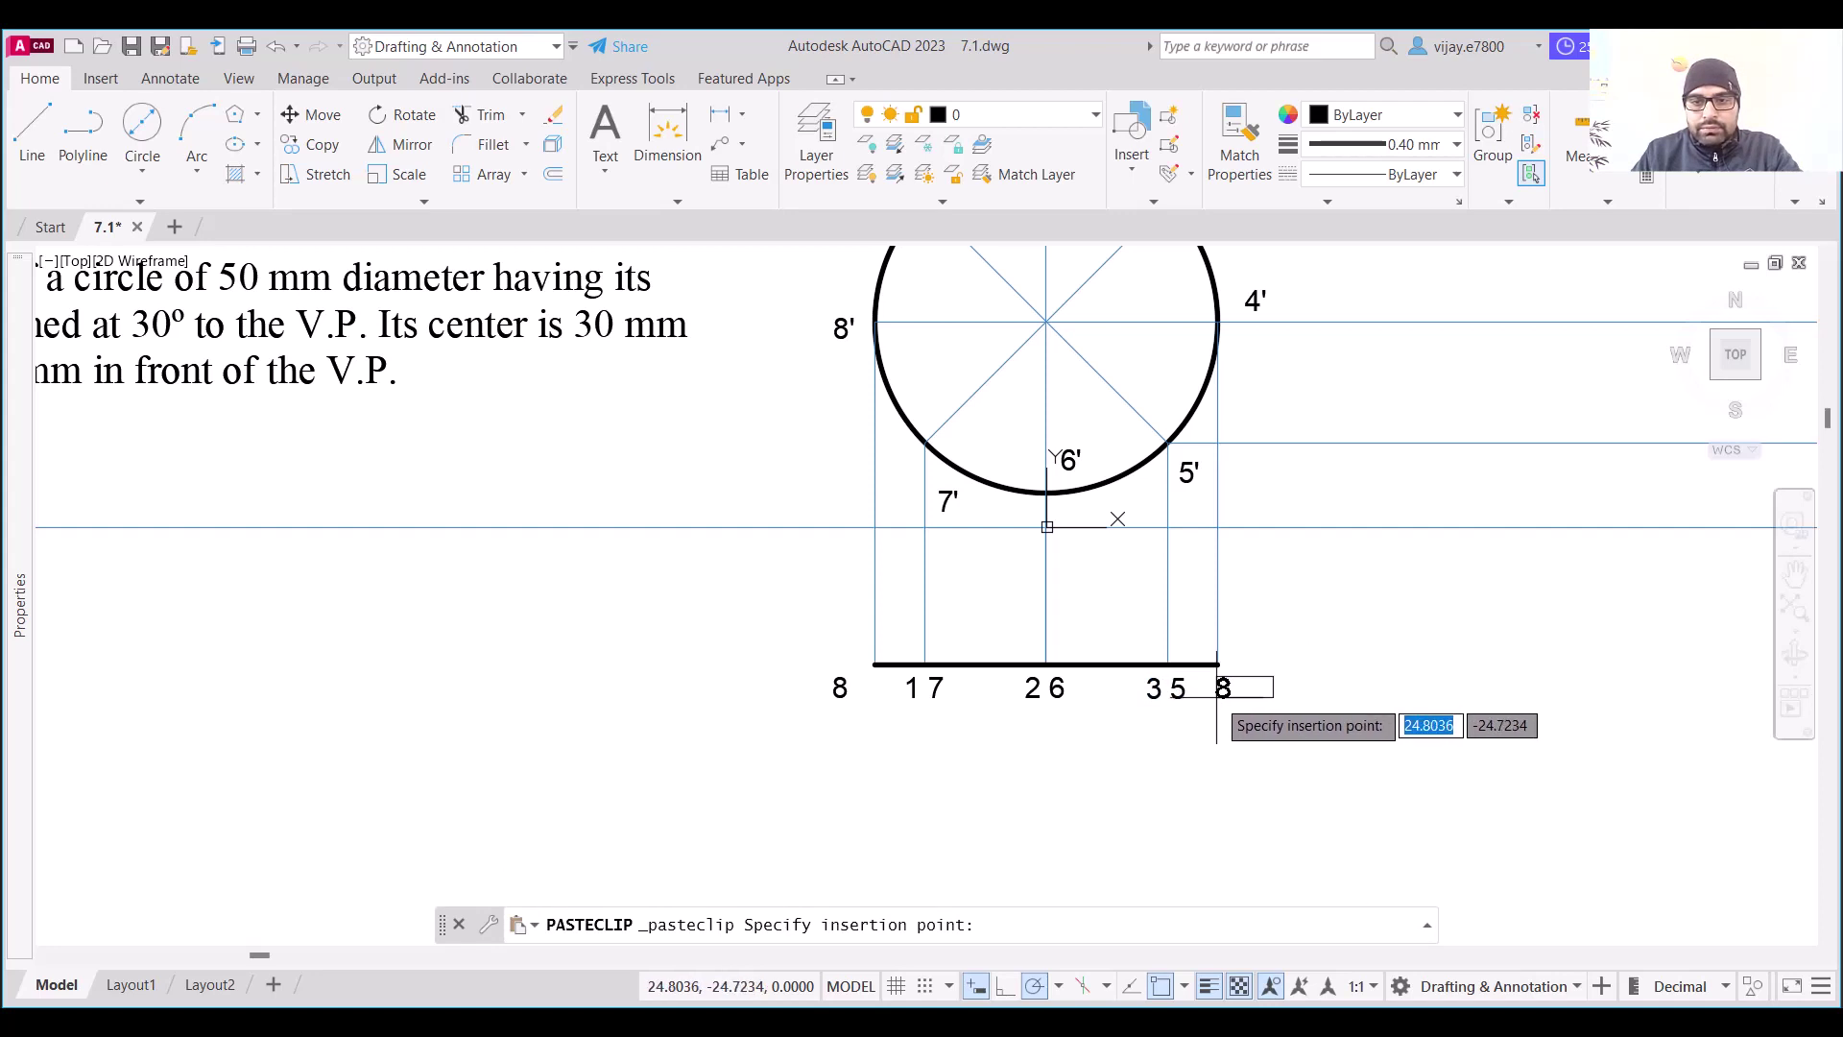
left_click(1216, 697)
double_click(1225, 689)
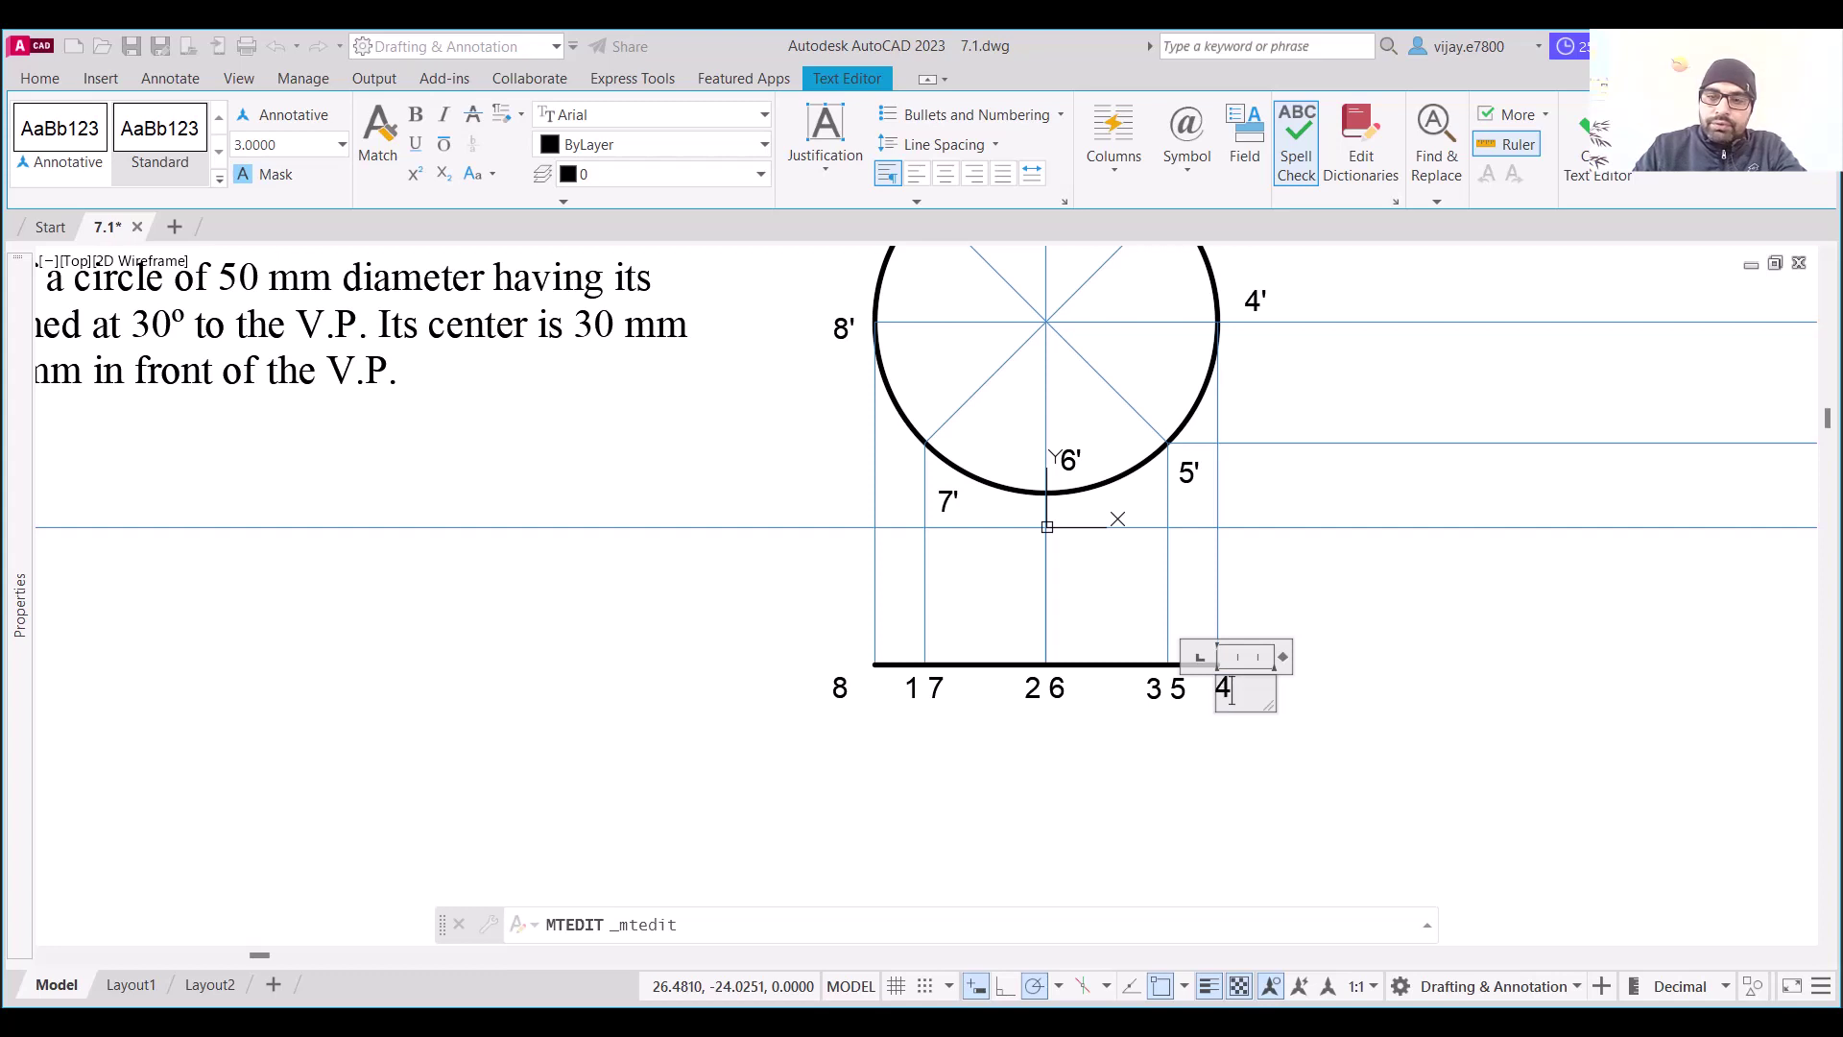
left_click(1219, 861)
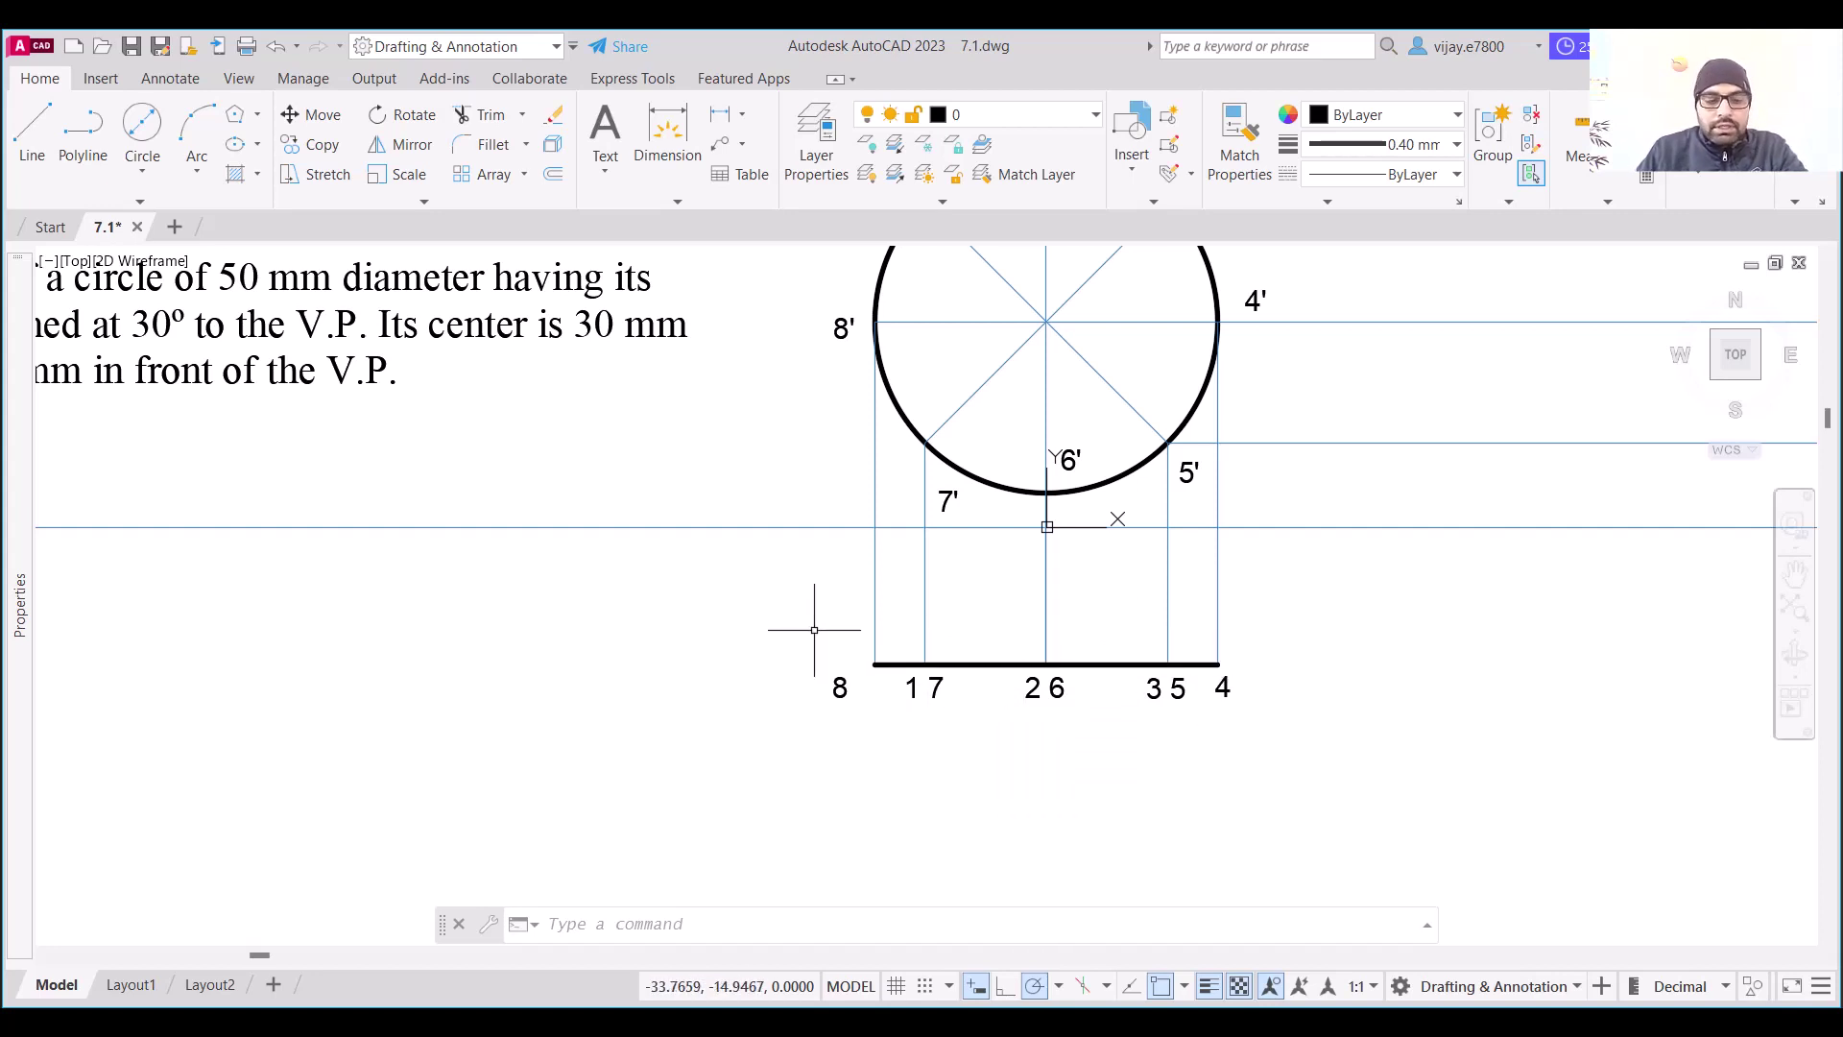
Draw a horizontal ray with 0.00 mm lineweight from the thick line's end at 4, extending away from the line
type("ra")
key("Return")
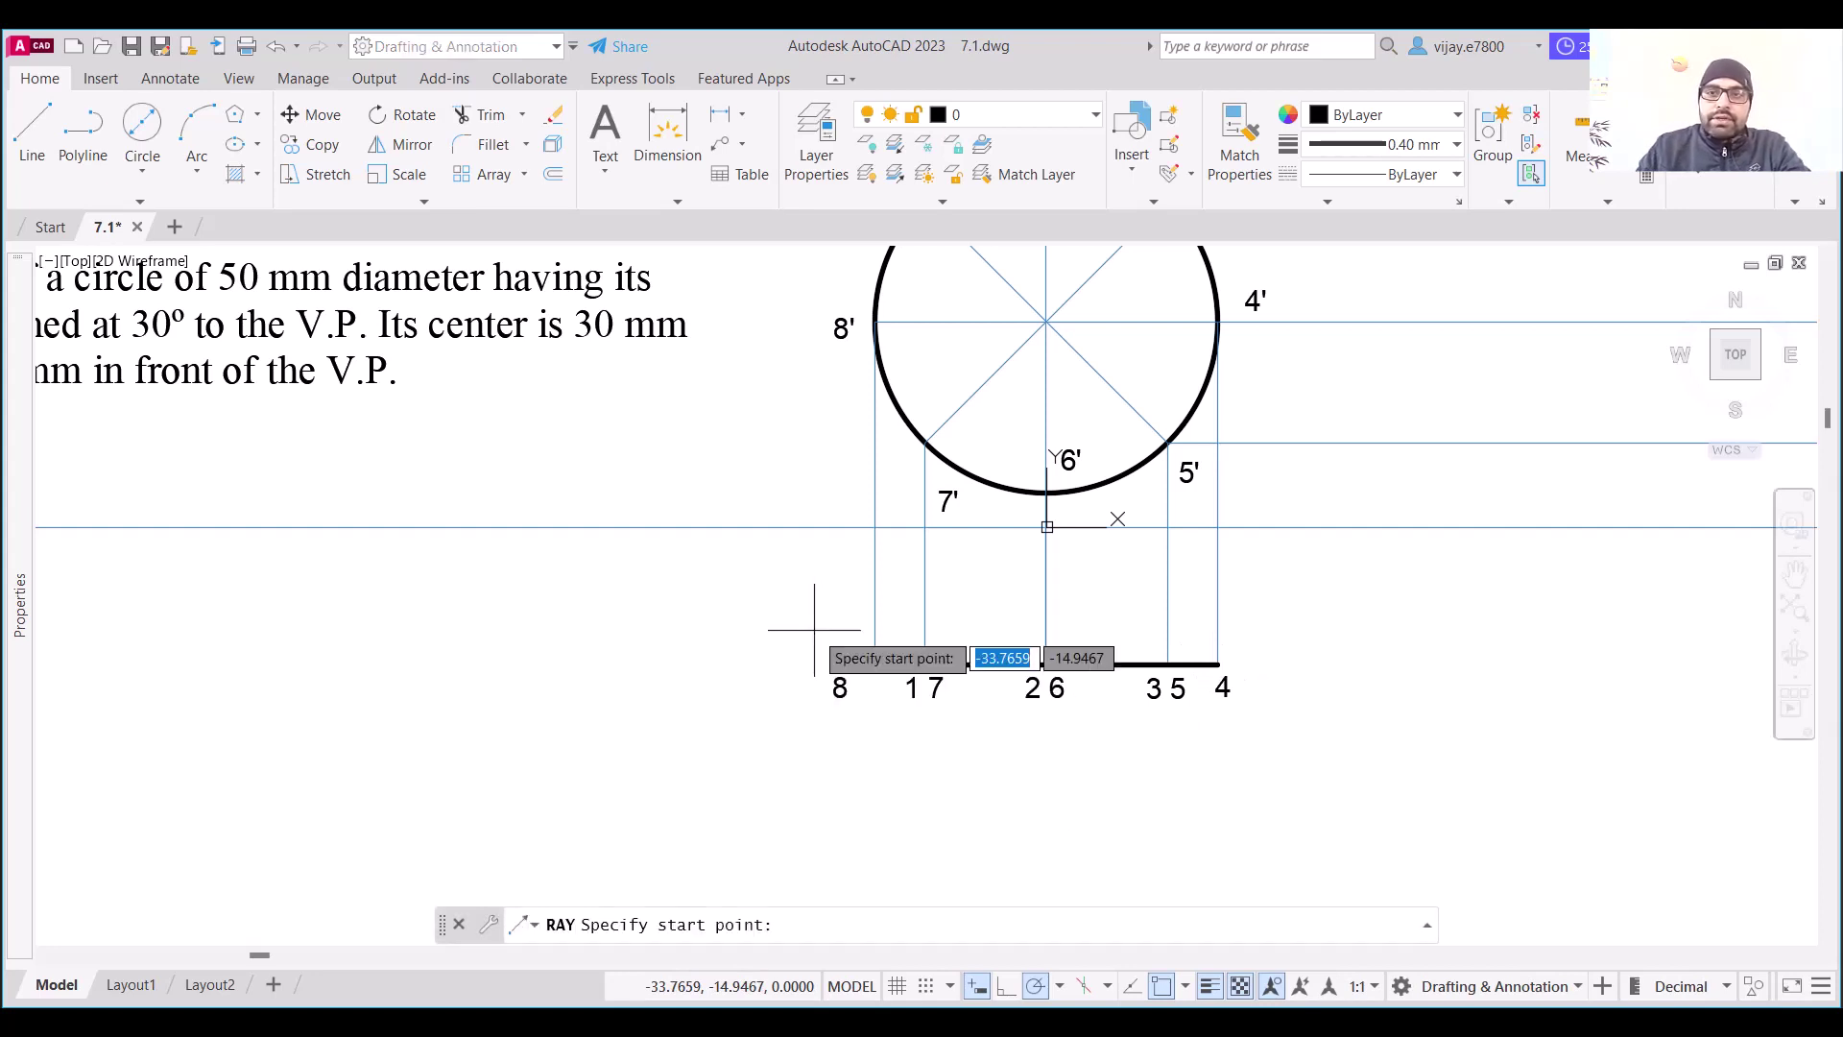
left_click(1415, 150)
scroll(1422, 256, "up", 5)
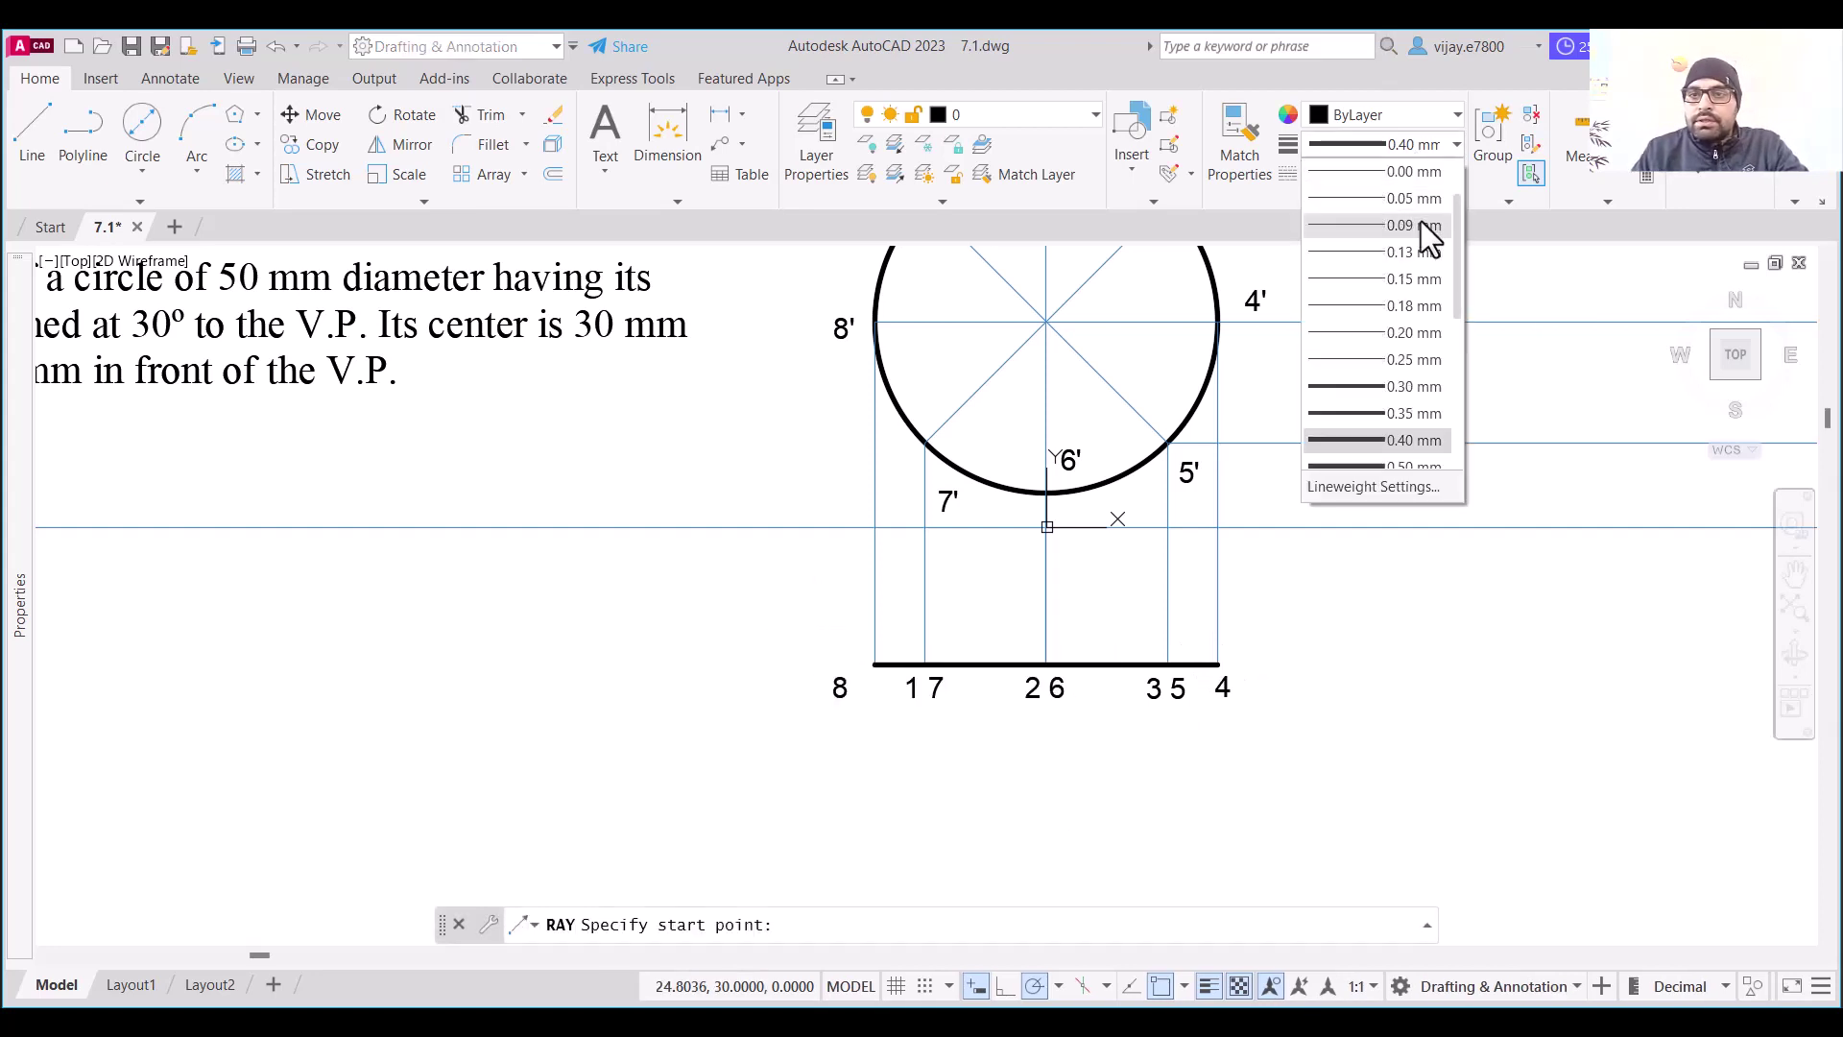
left_click(1379, 255)
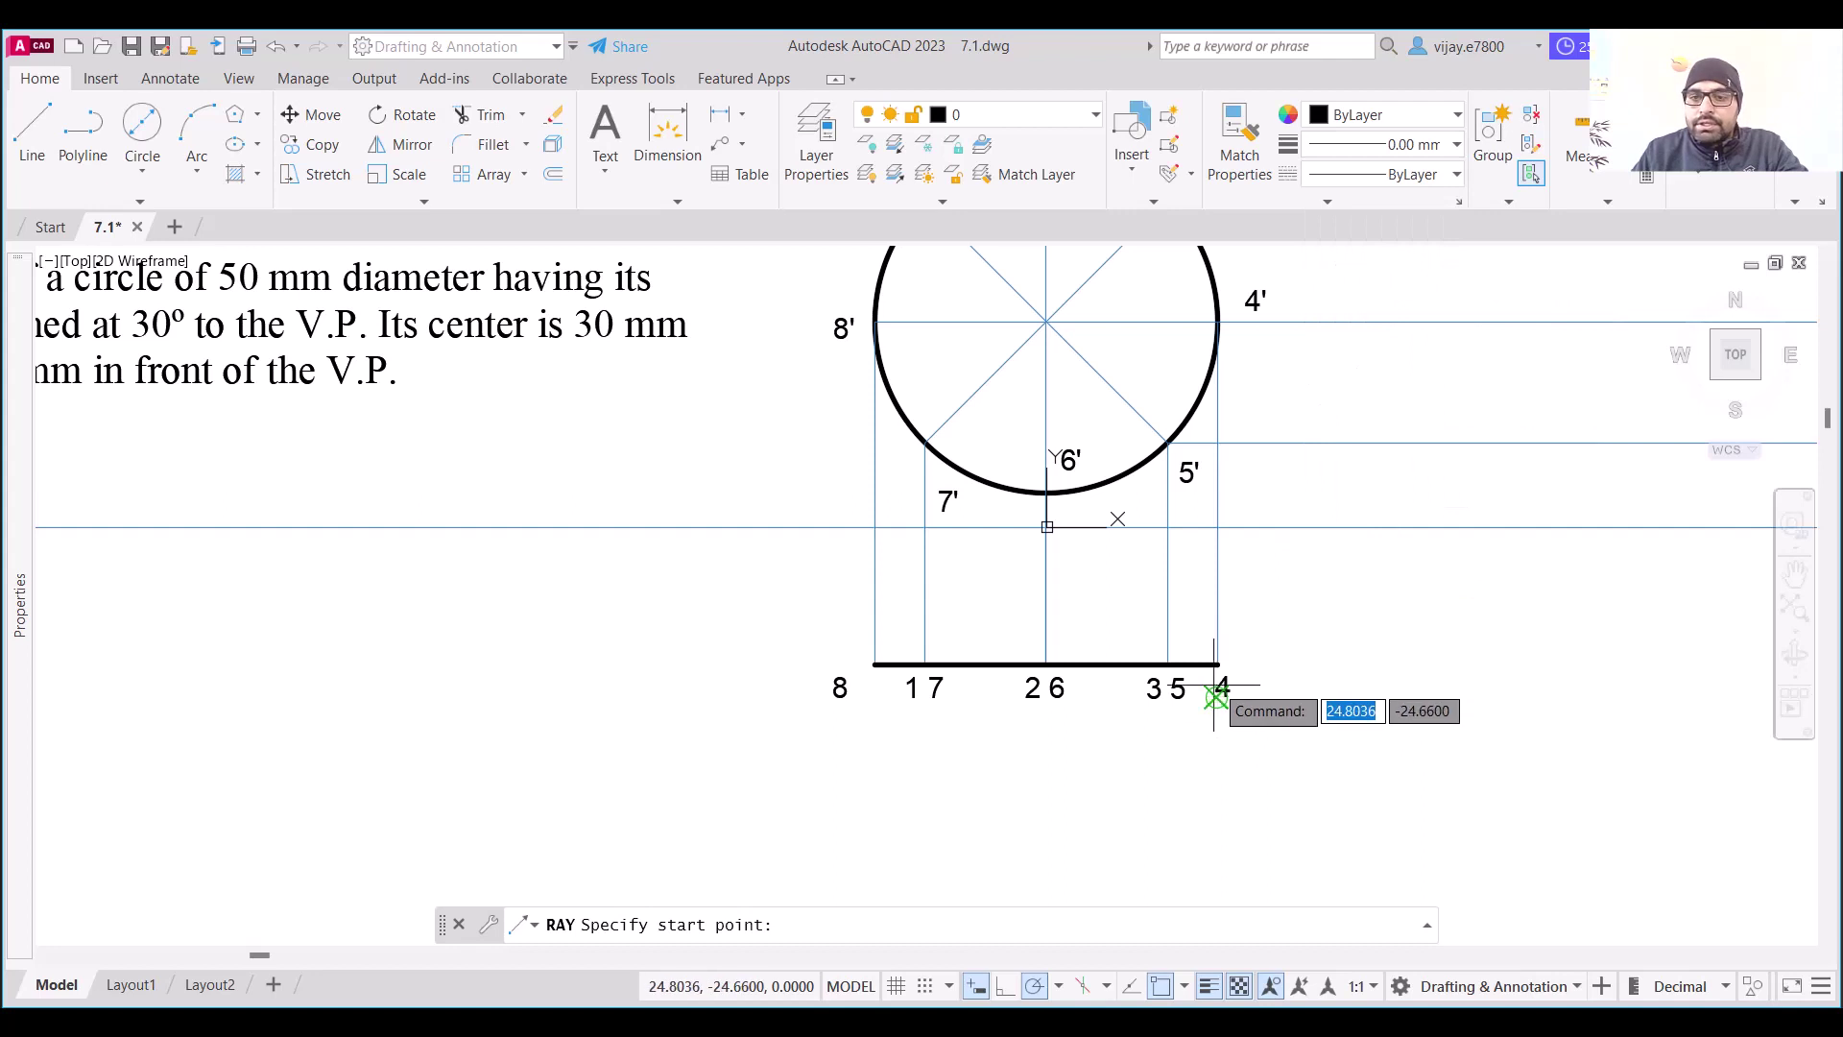
left_click(1219, 664)
left_click(1370, 662)
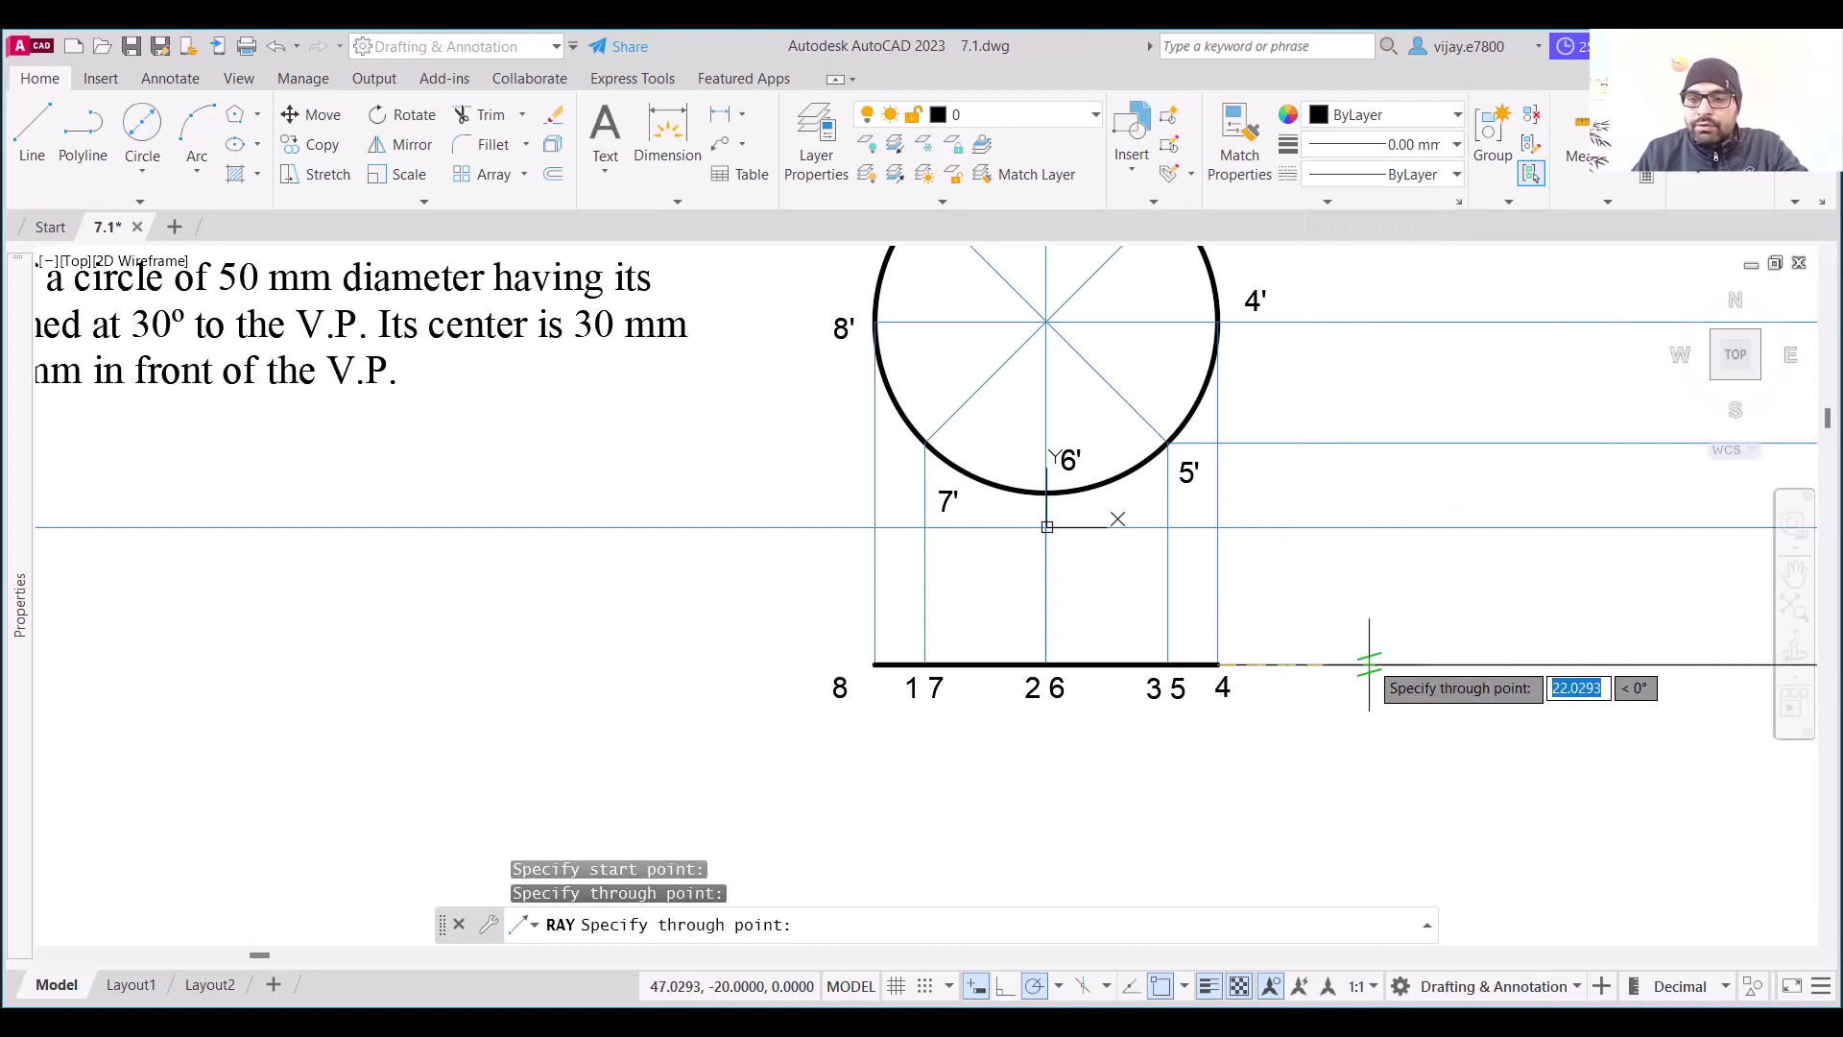
key("Escape")
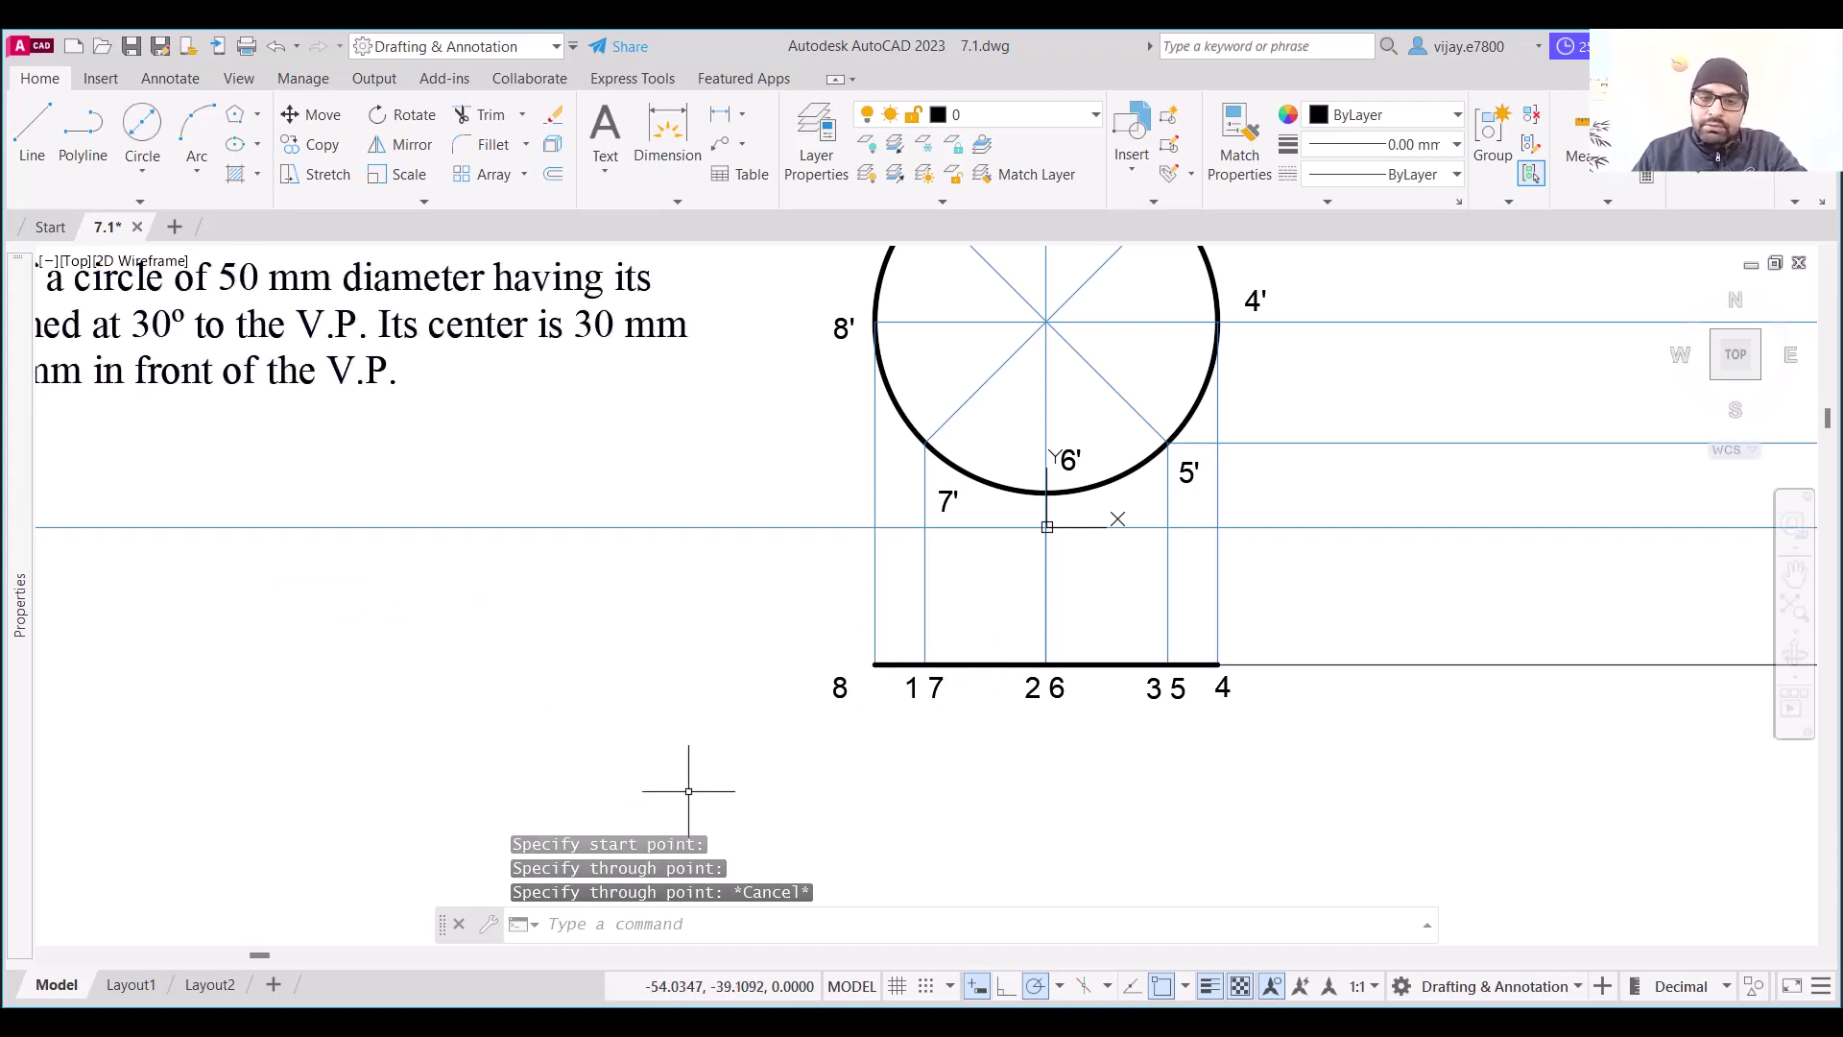
Place points on the thick line where the five projectors meet it, at 8, 1 7, 2 6, 3 5 and 4
type("po")
key("Return")
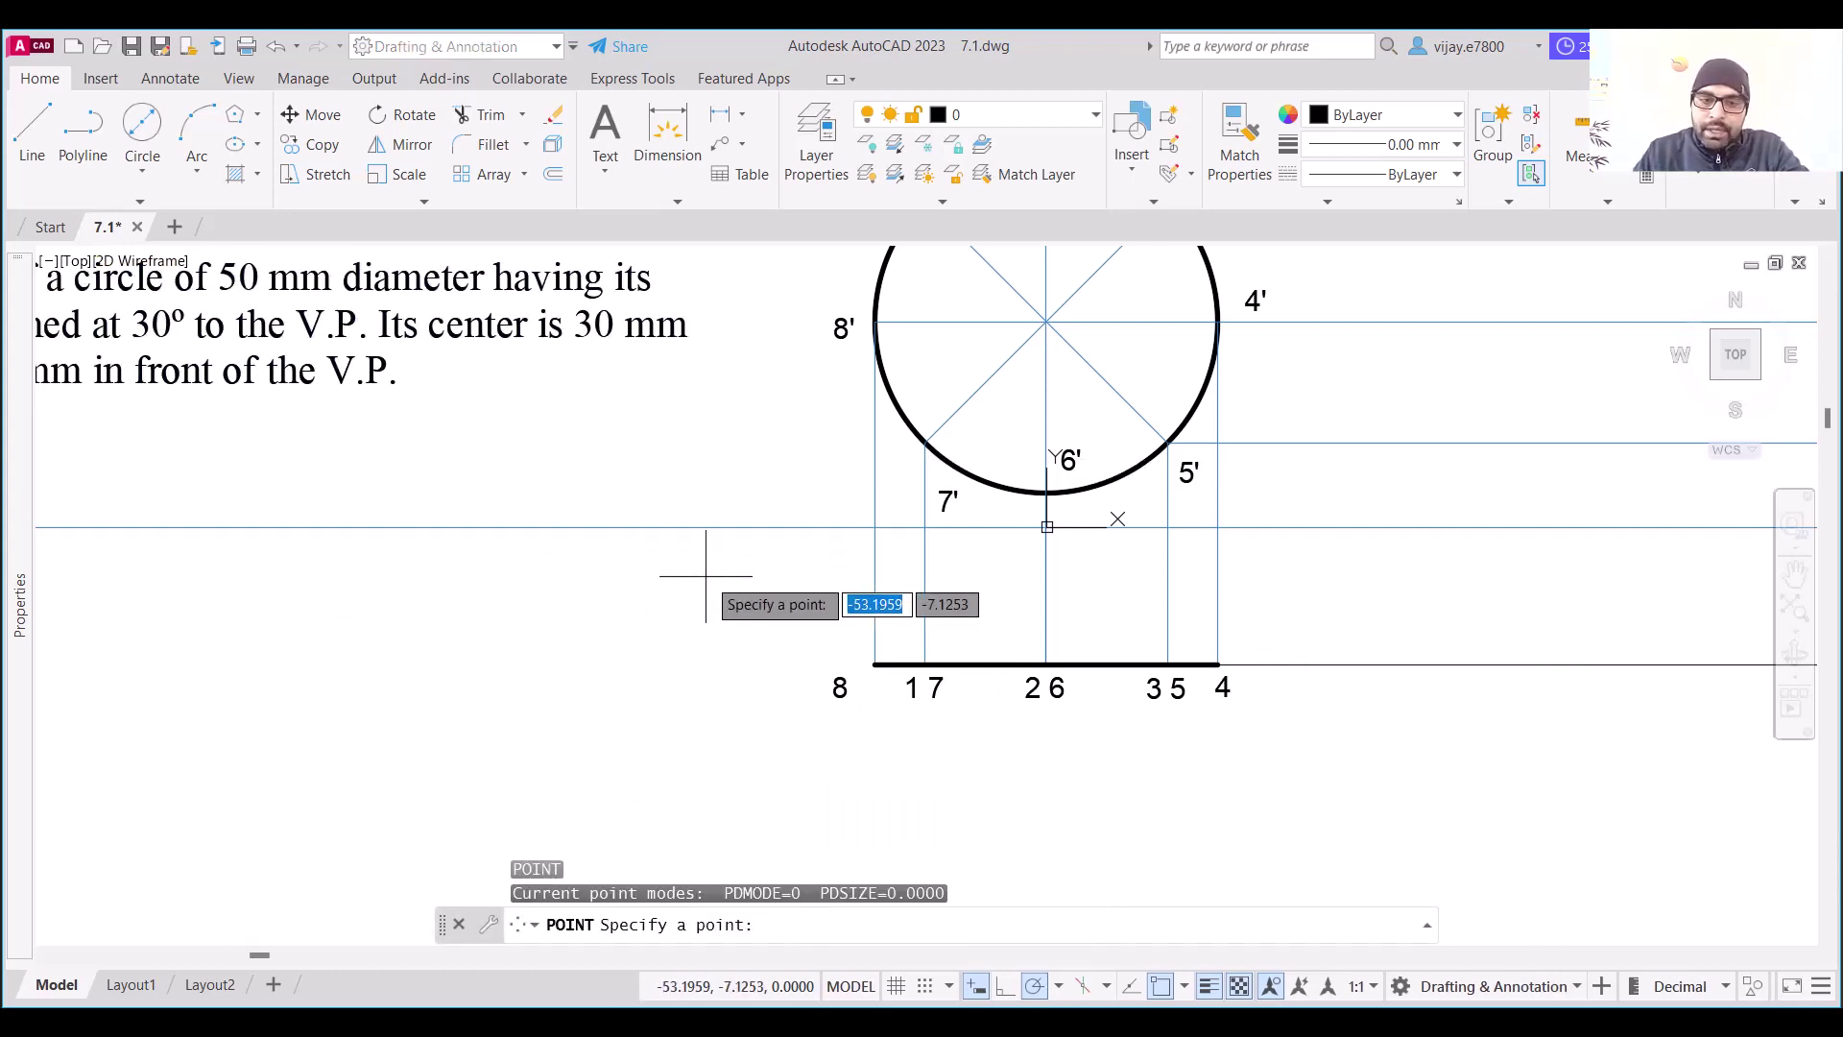
left_click(875, 662)
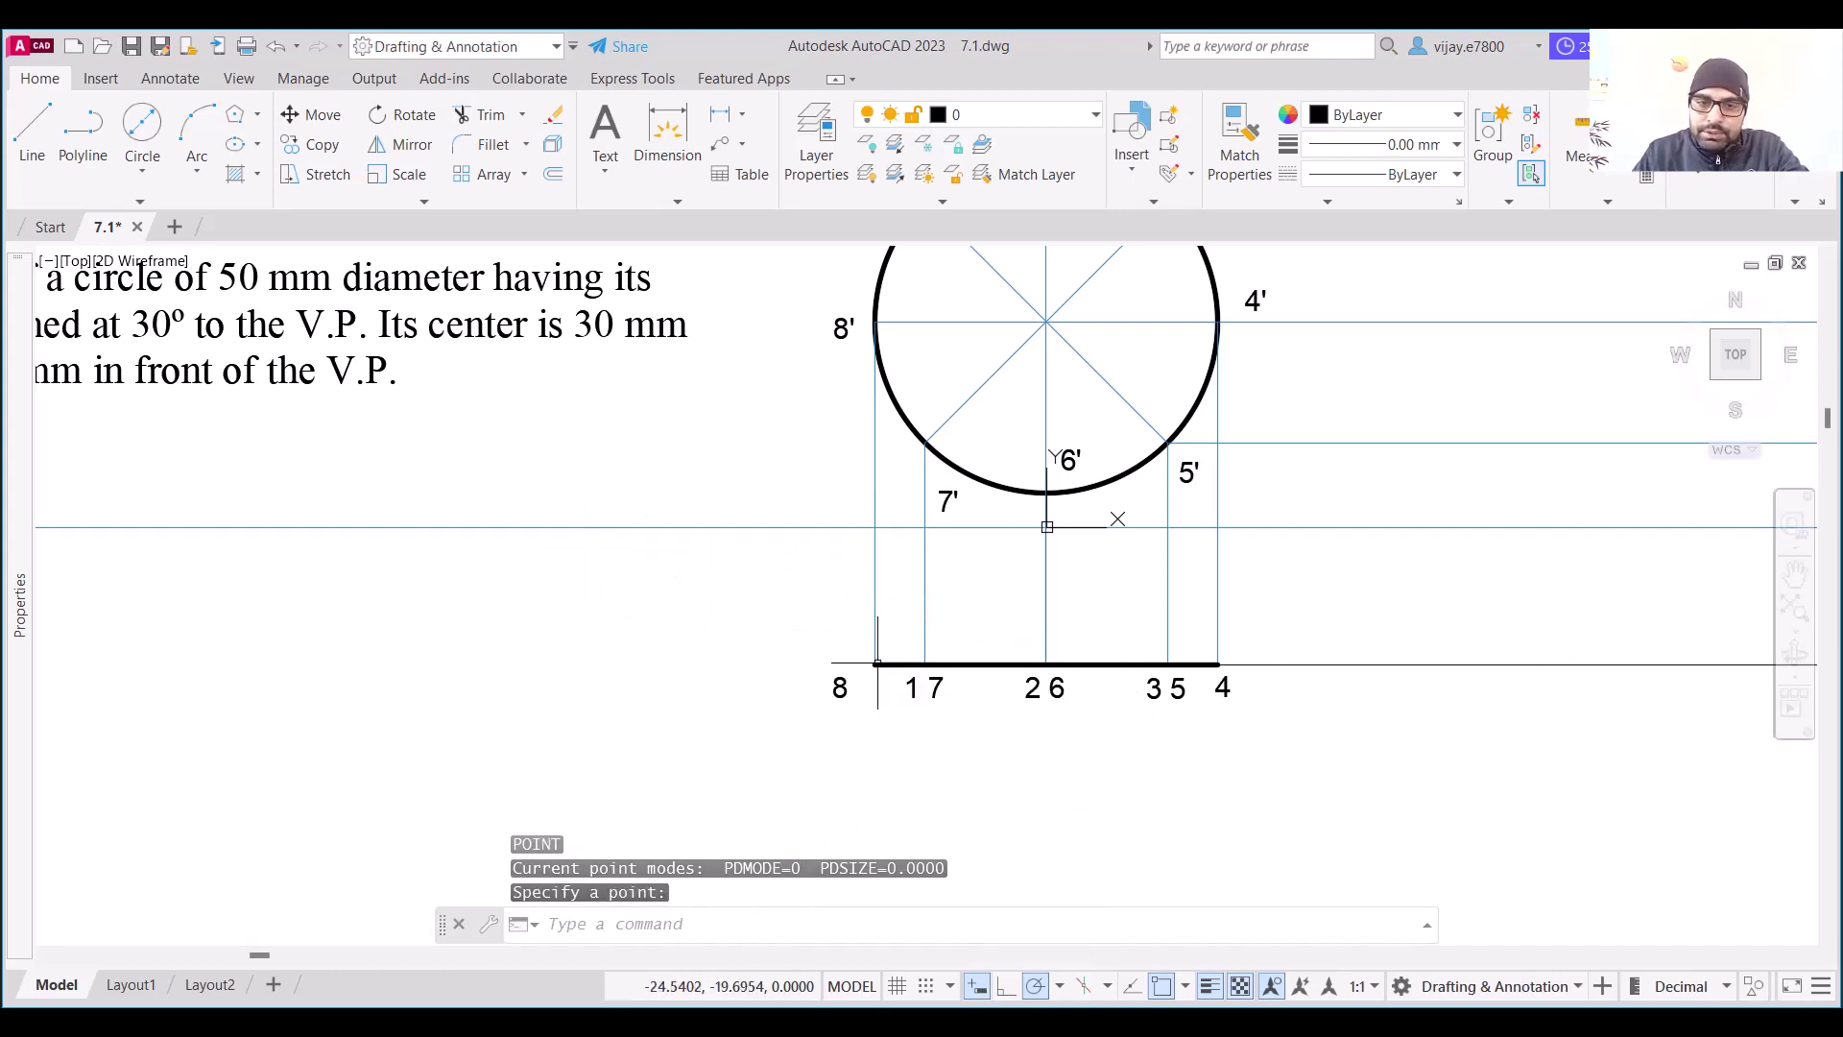
key("Return")
left_click(924, 662)
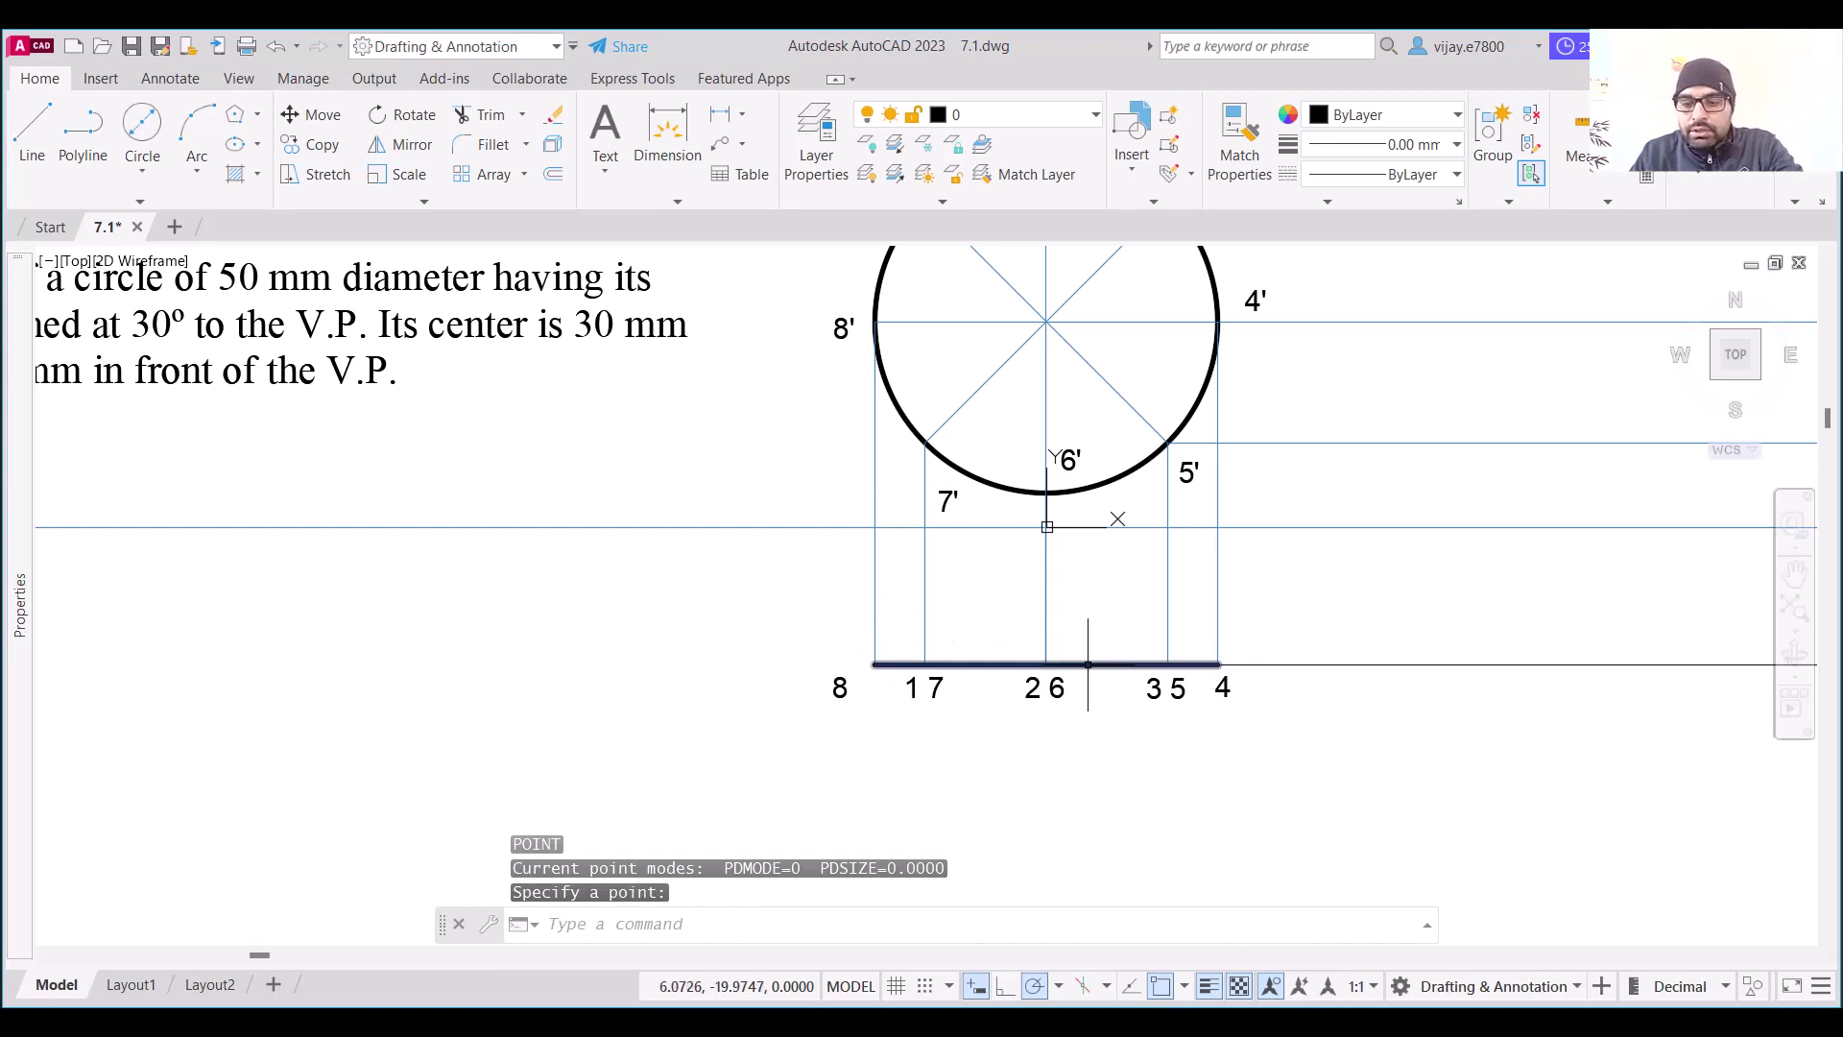
type("po")
key("Return")
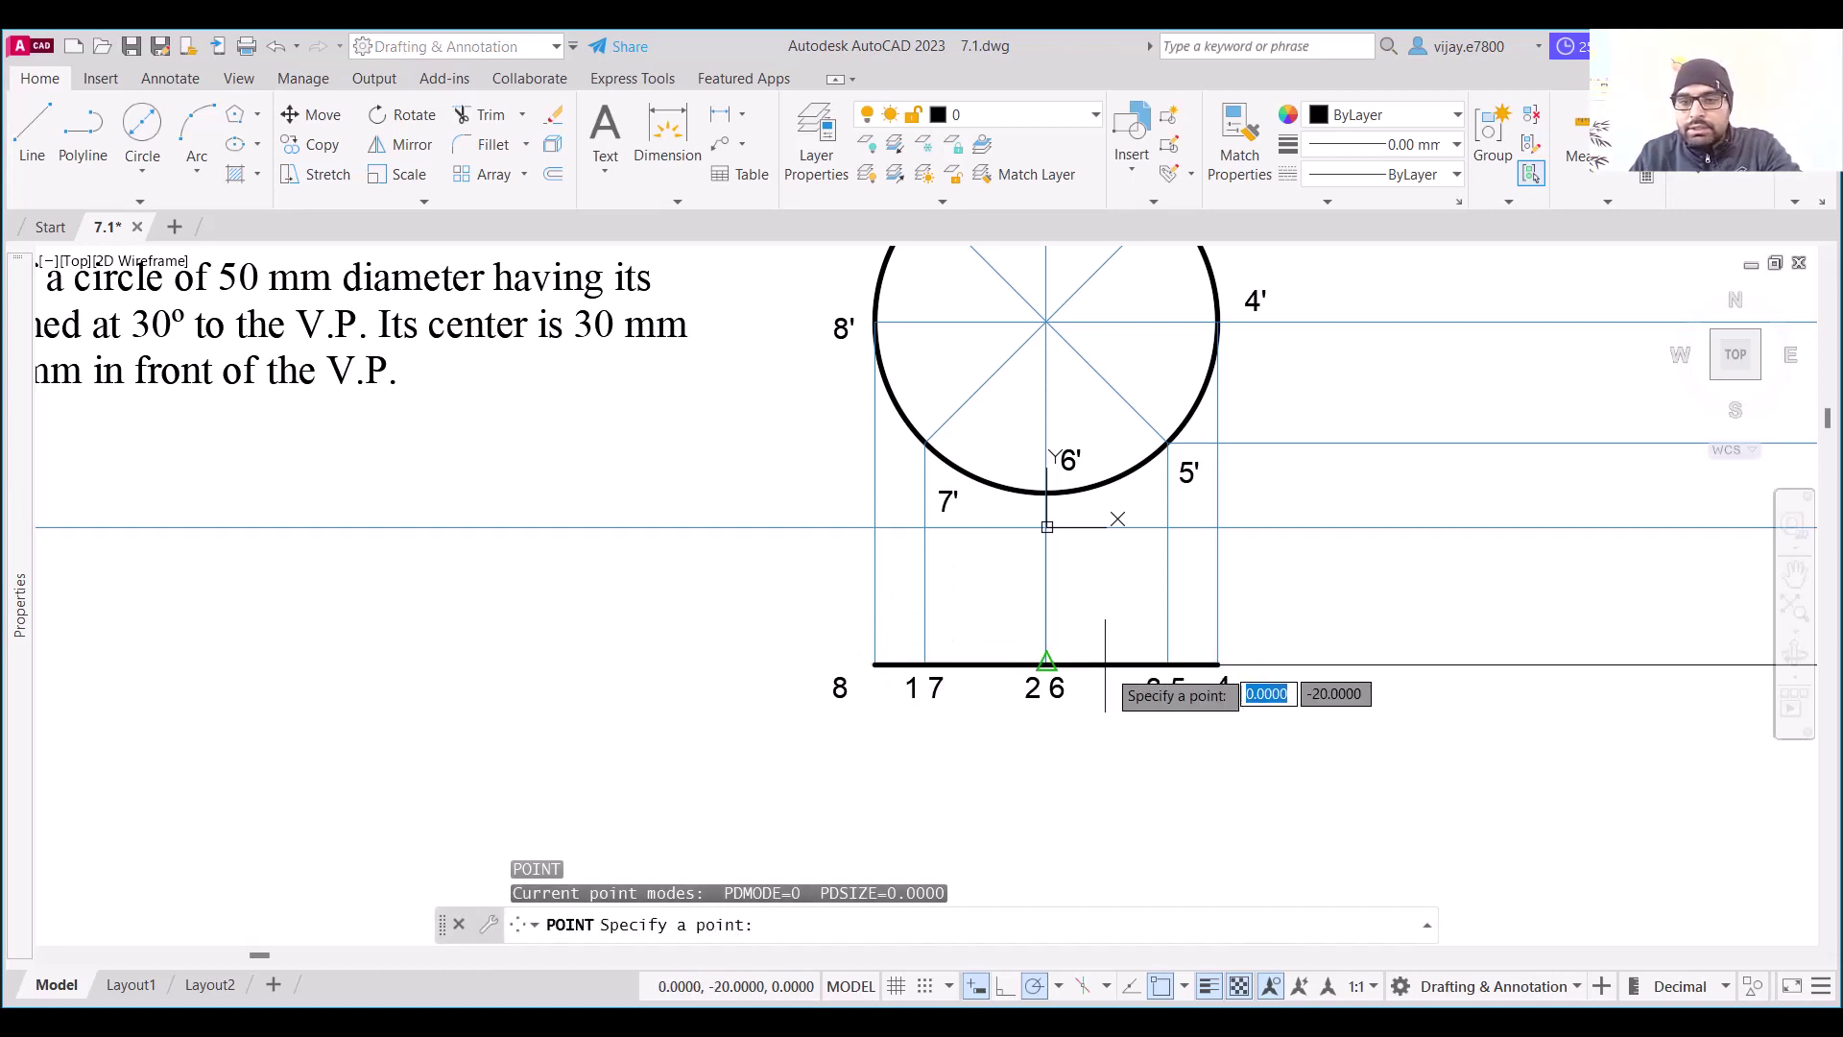
left_click(1046, 662)
key("Return")
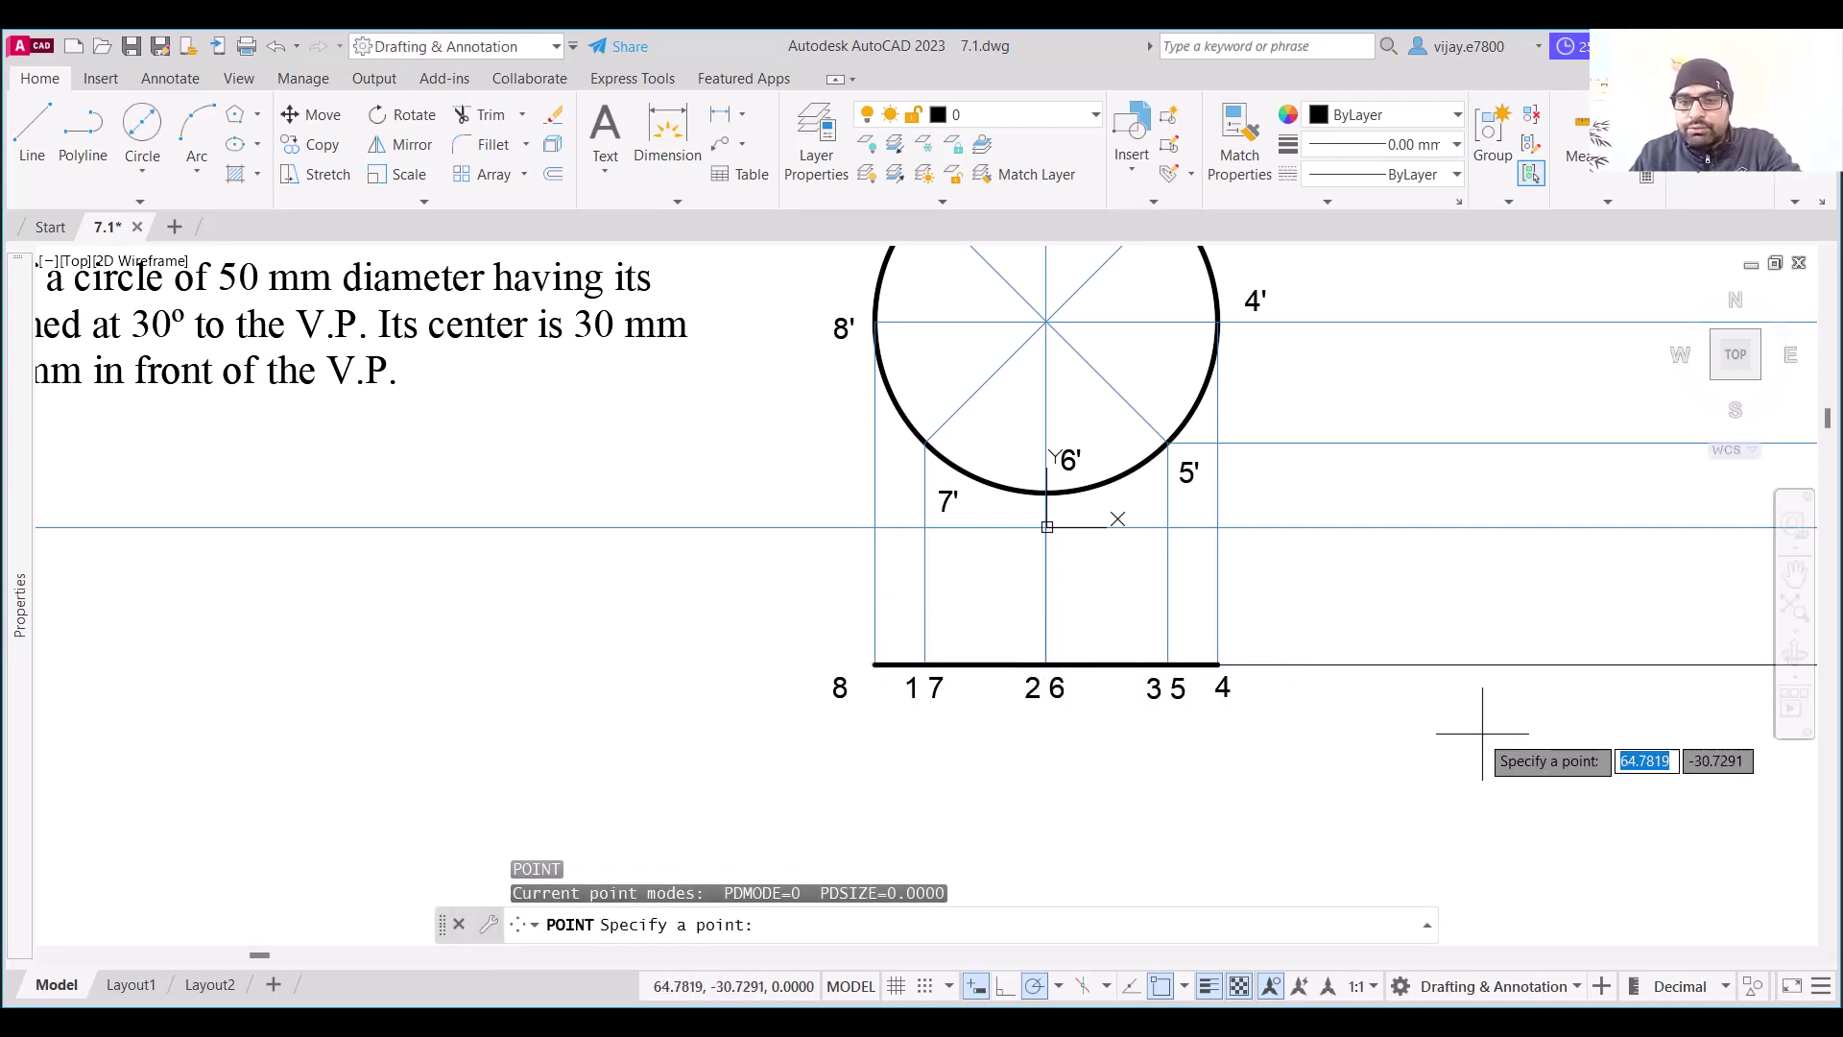
left_click(1168, 662)
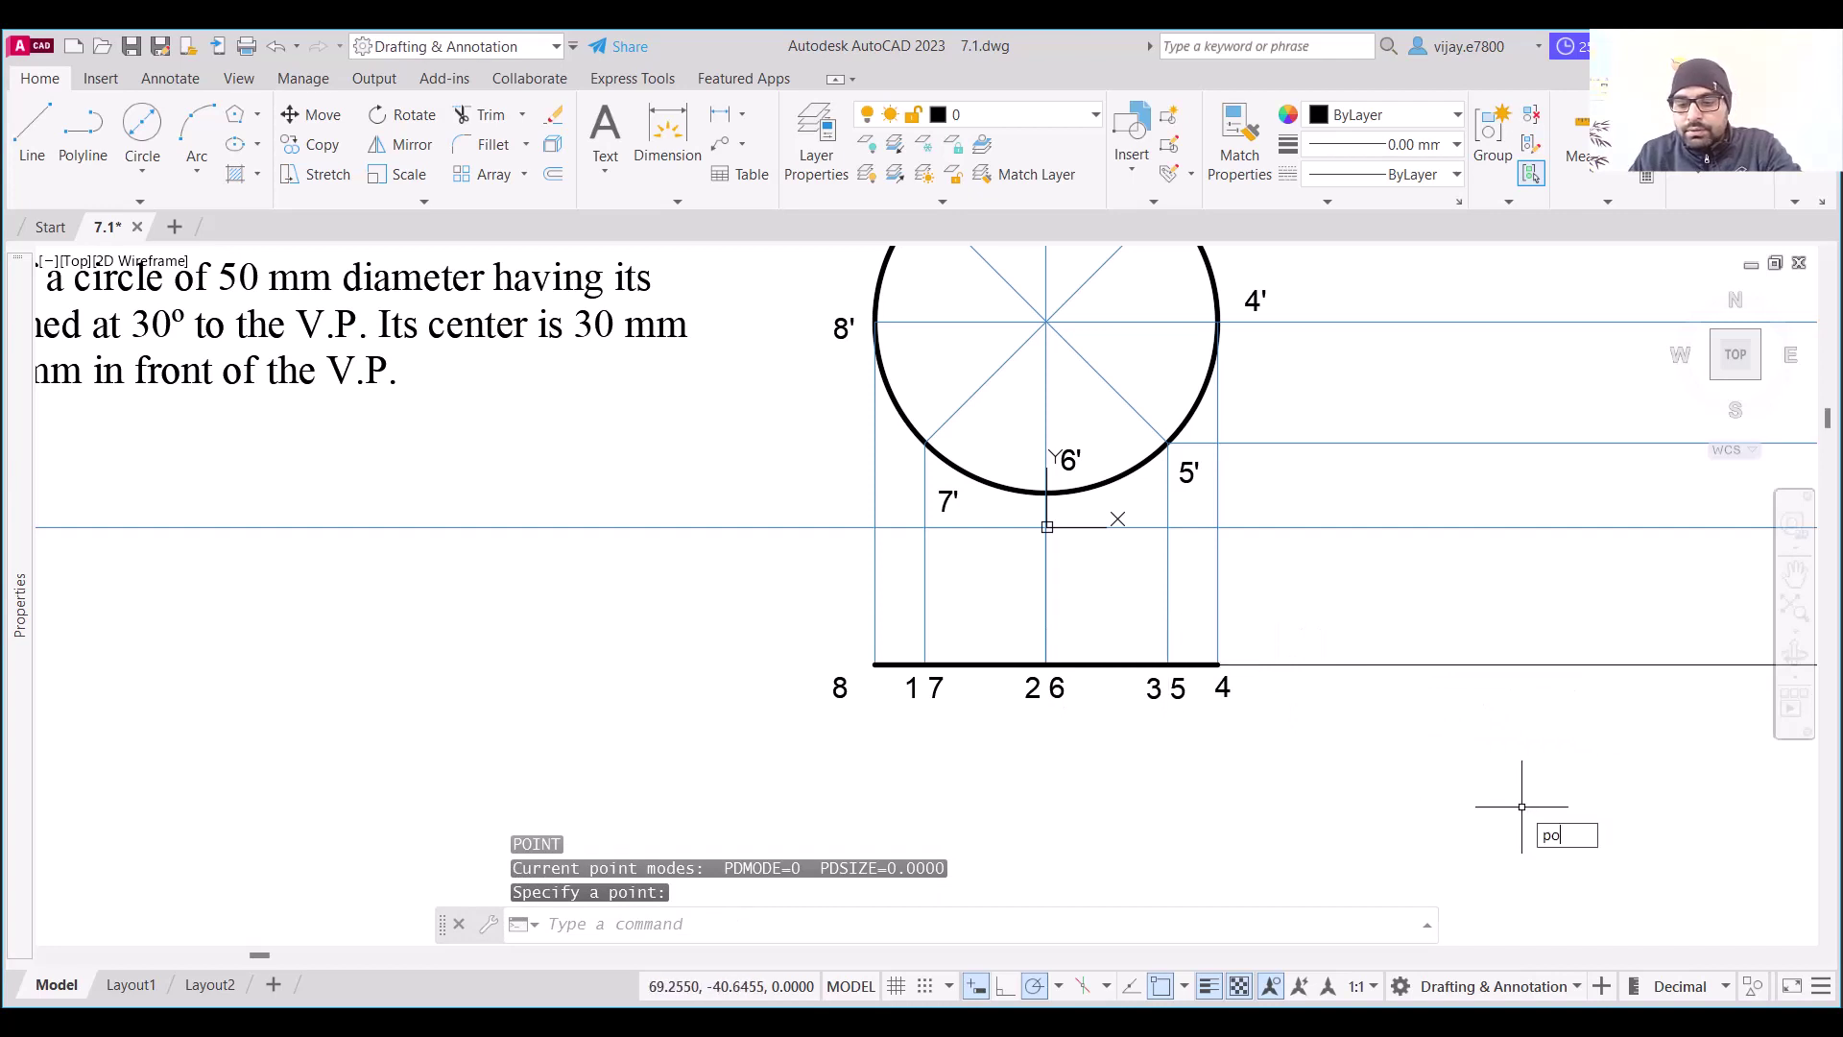
type("po")
key("Return")
left_click(1221, 664)
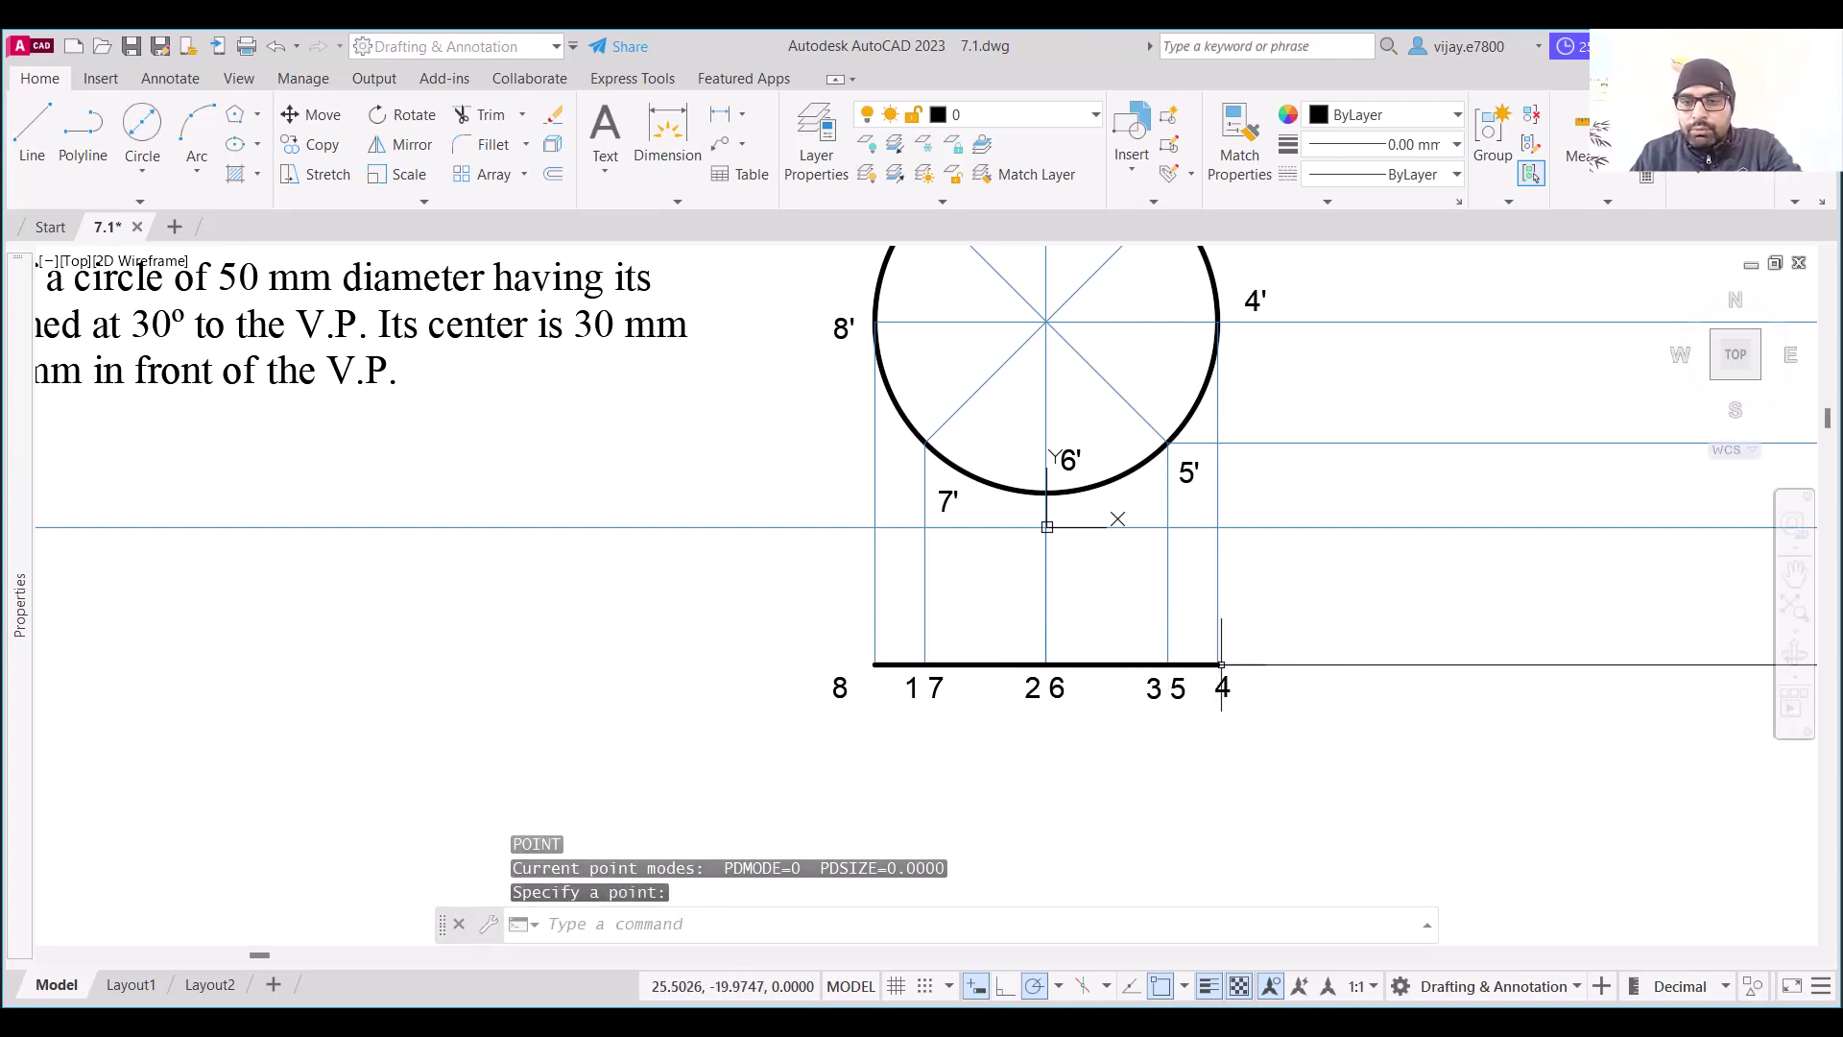
Set the point style to a circle with a cross and the point size to 2% relative to the screen
type("ptype")
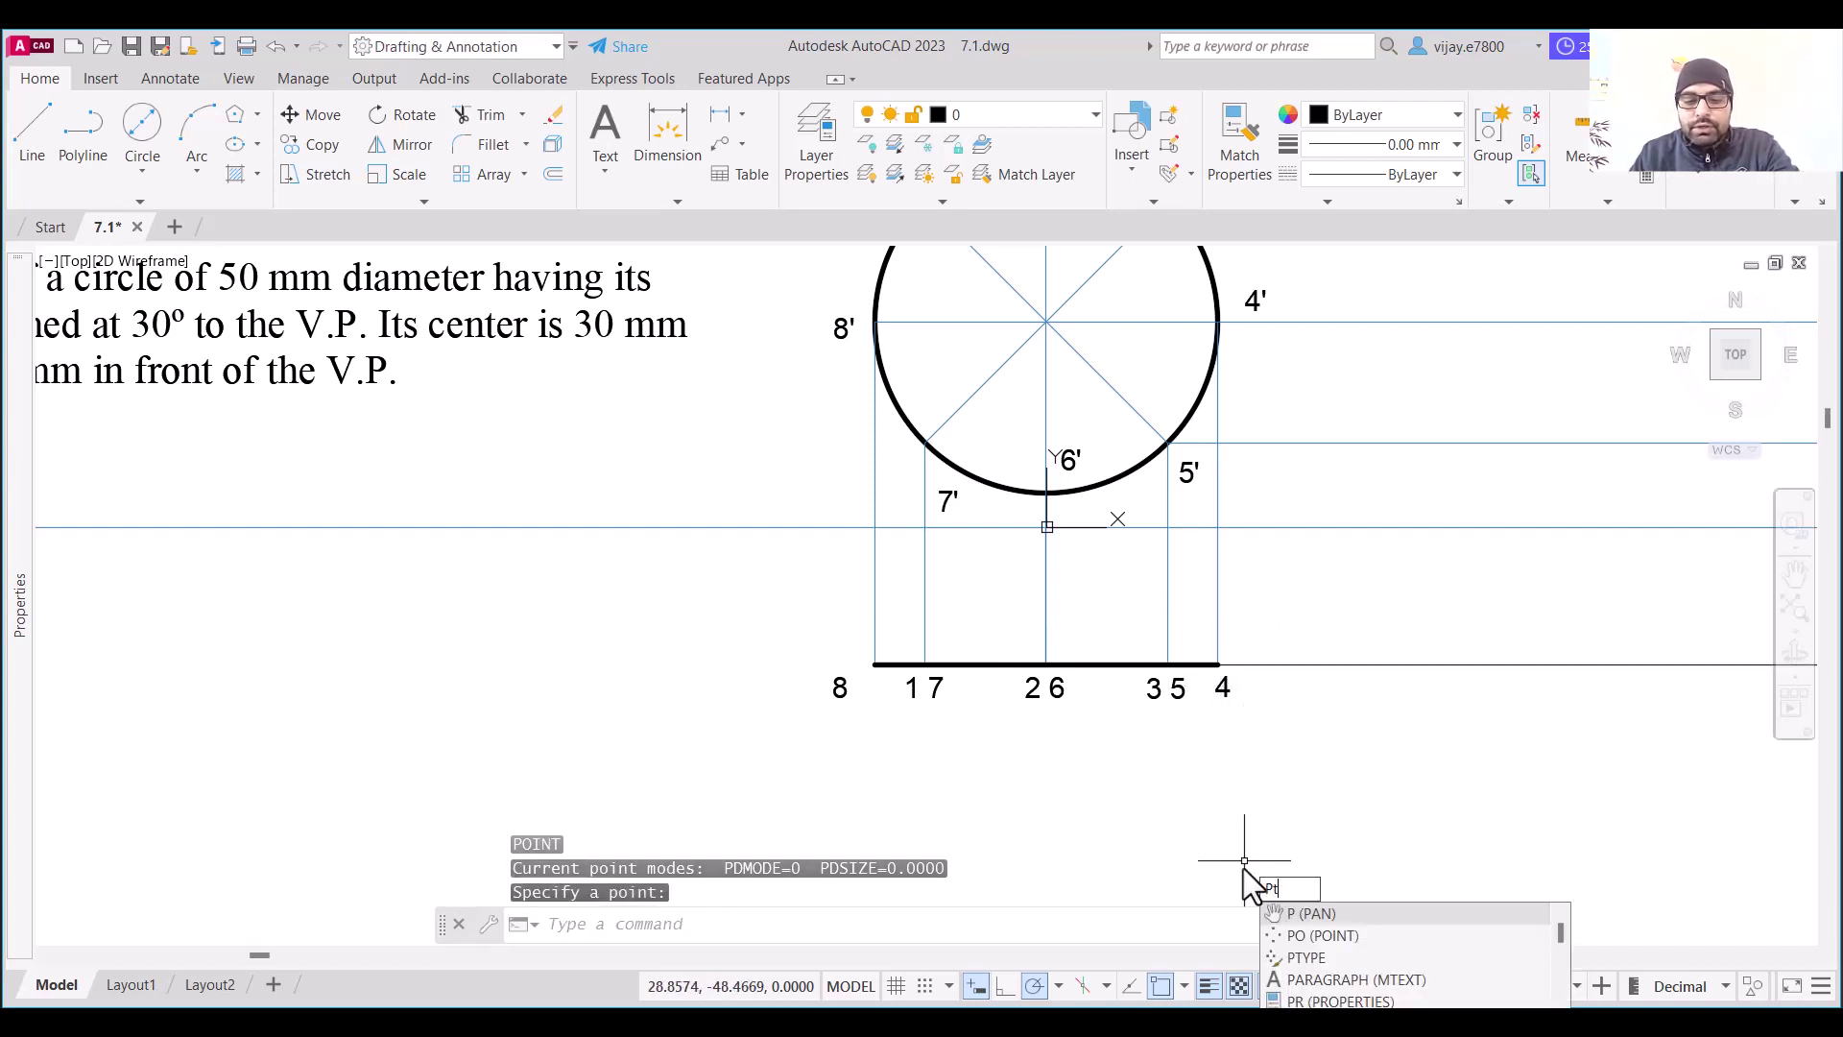
key("Return")
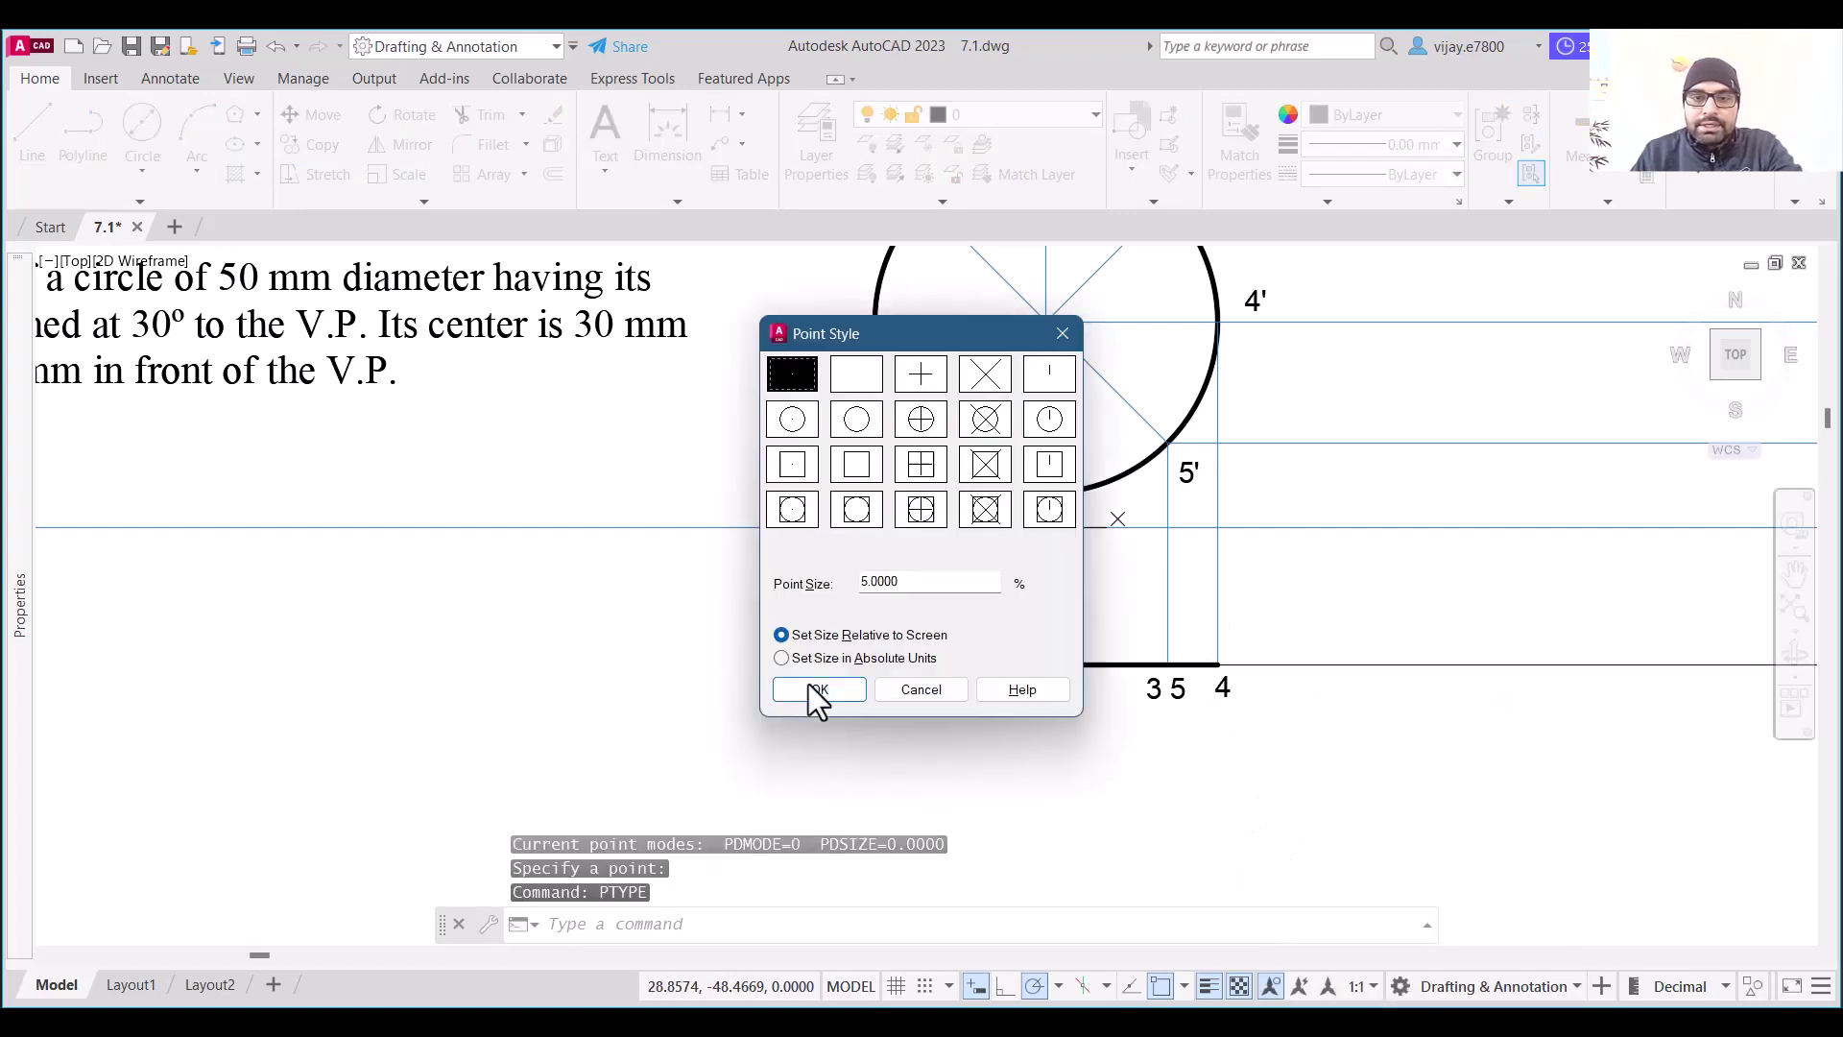
left_click(985, 419)
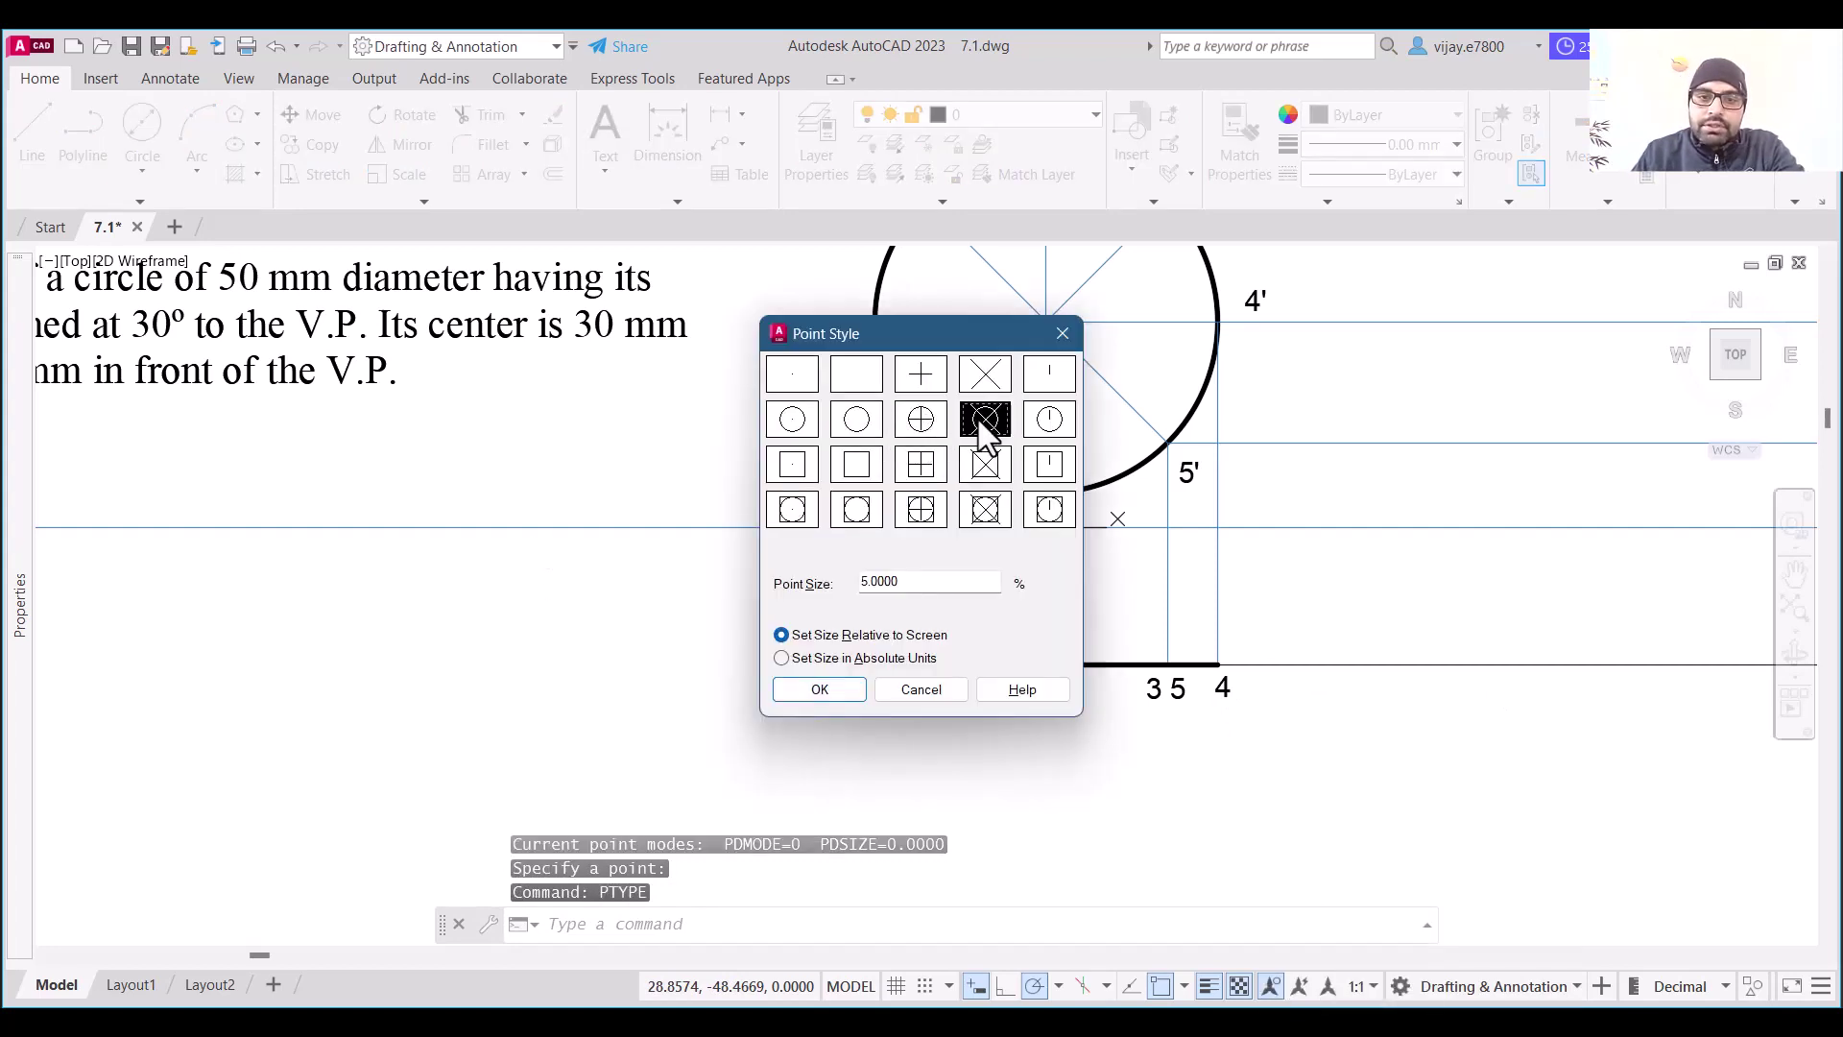
type("2")
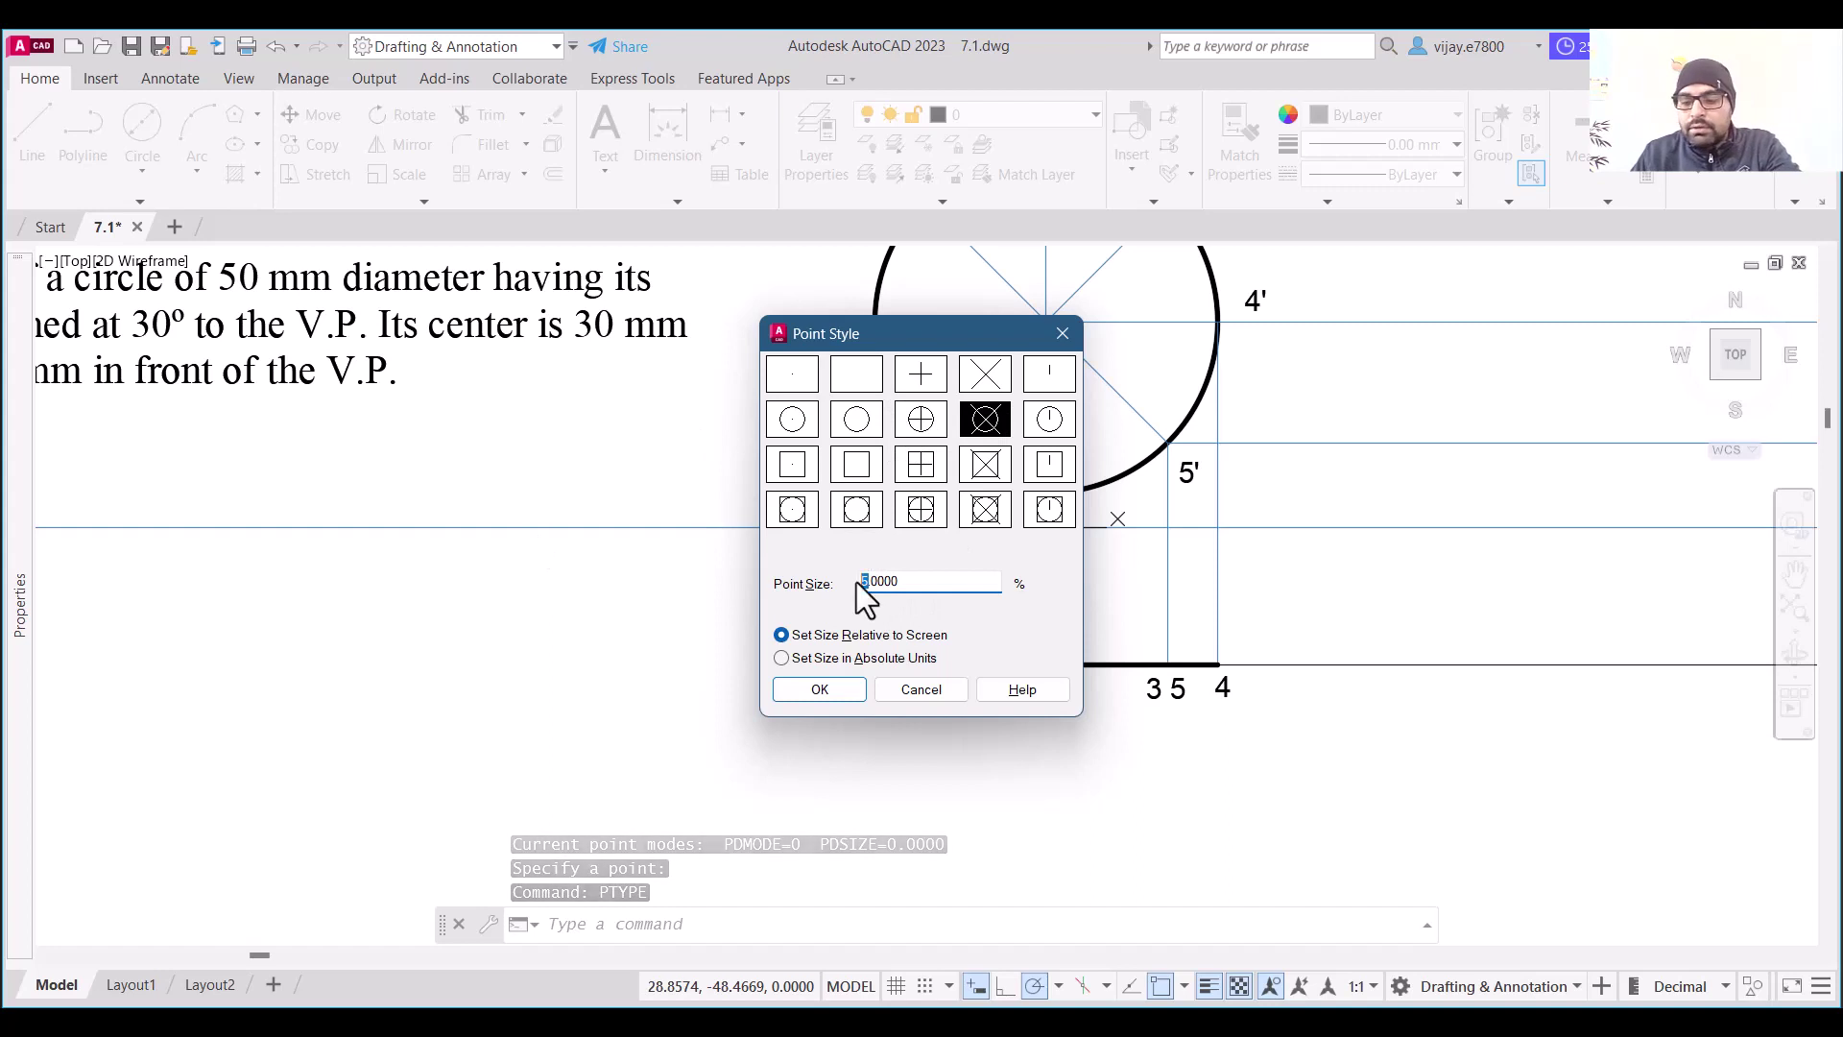
left_click(819, 689)
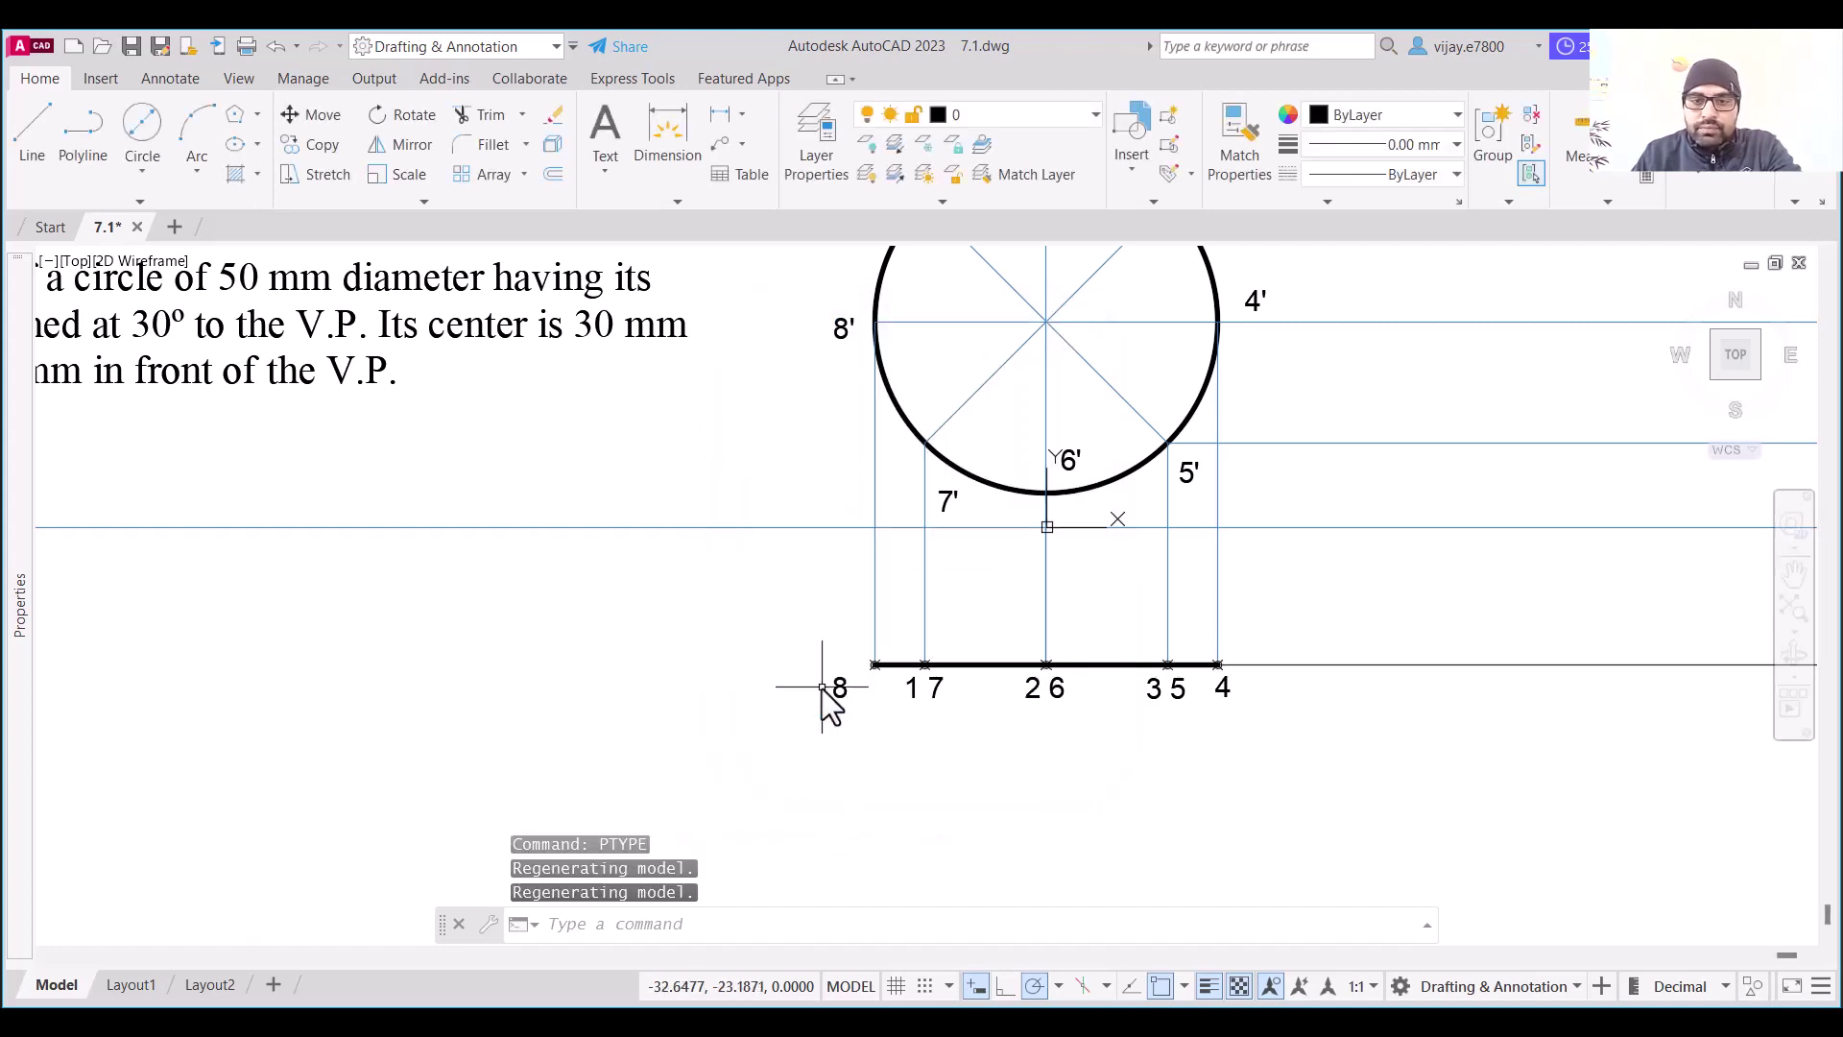
Copy the thick line and its five points from its end at 8 to about 100 mm along the horizontal ray
left_click(1216, 676)
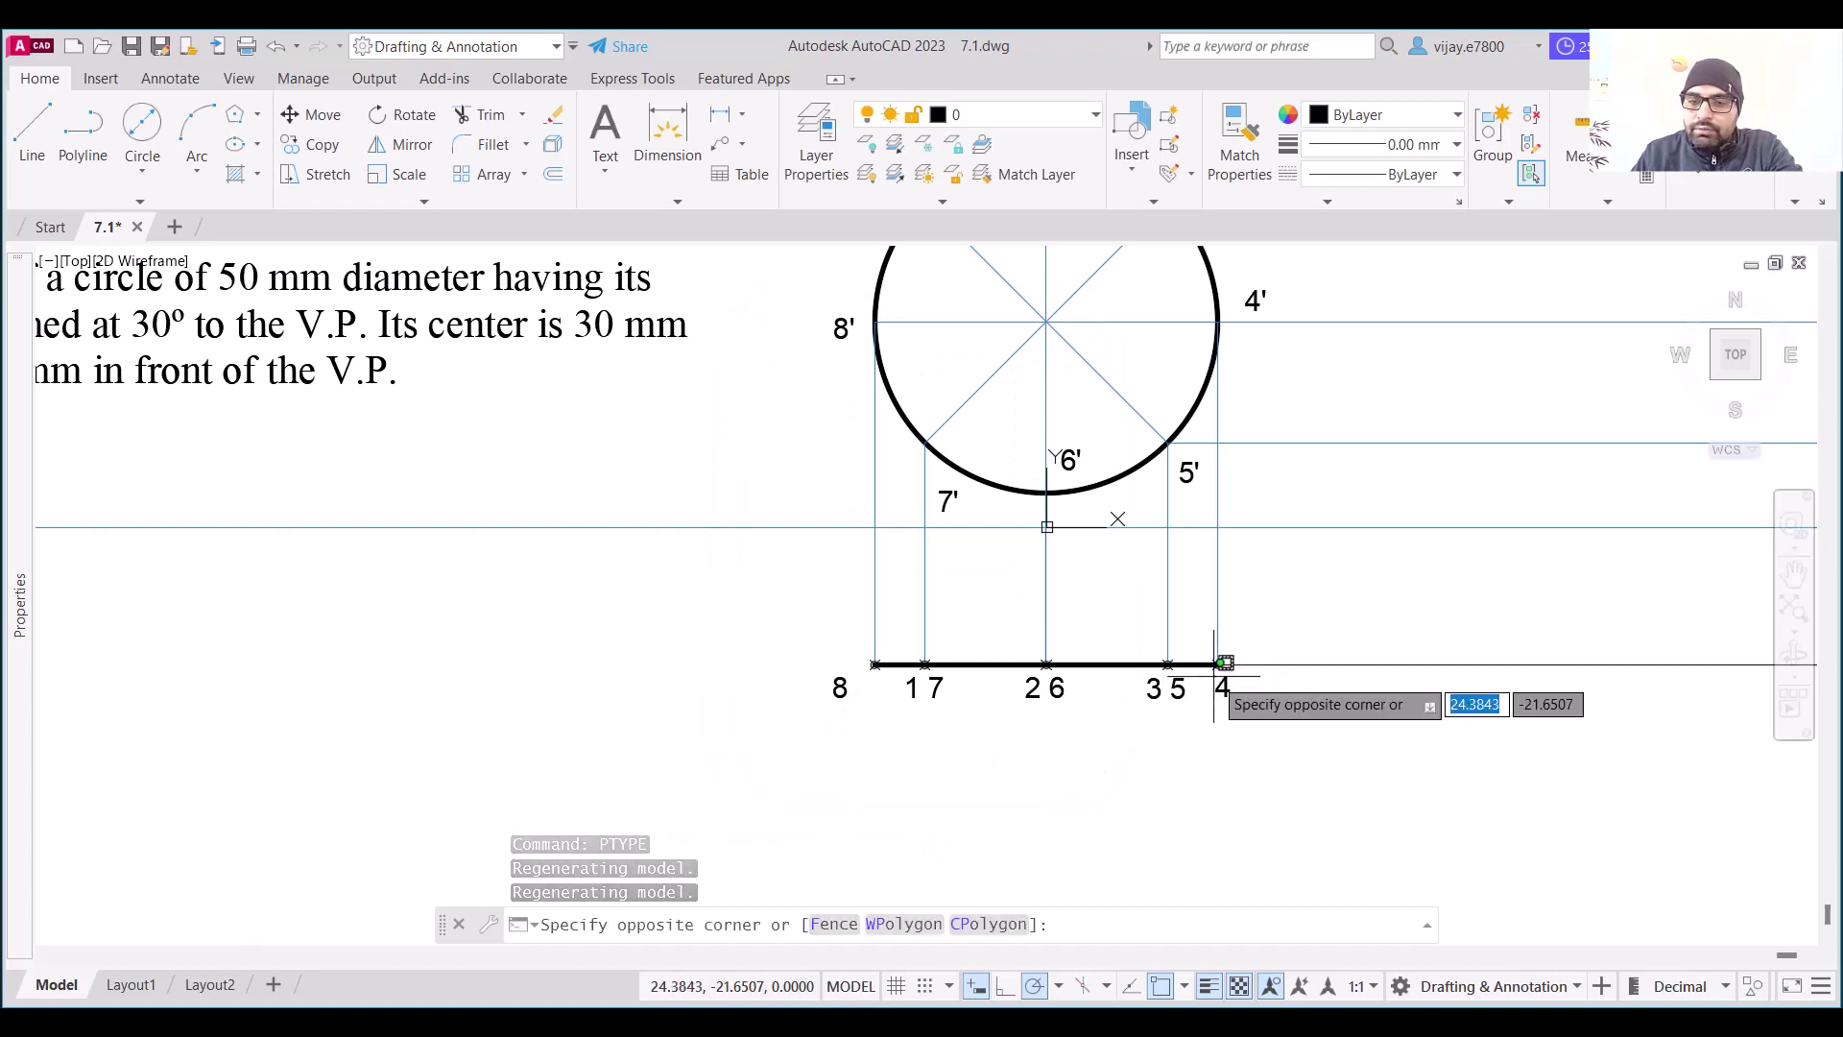
left_click(857, 651)
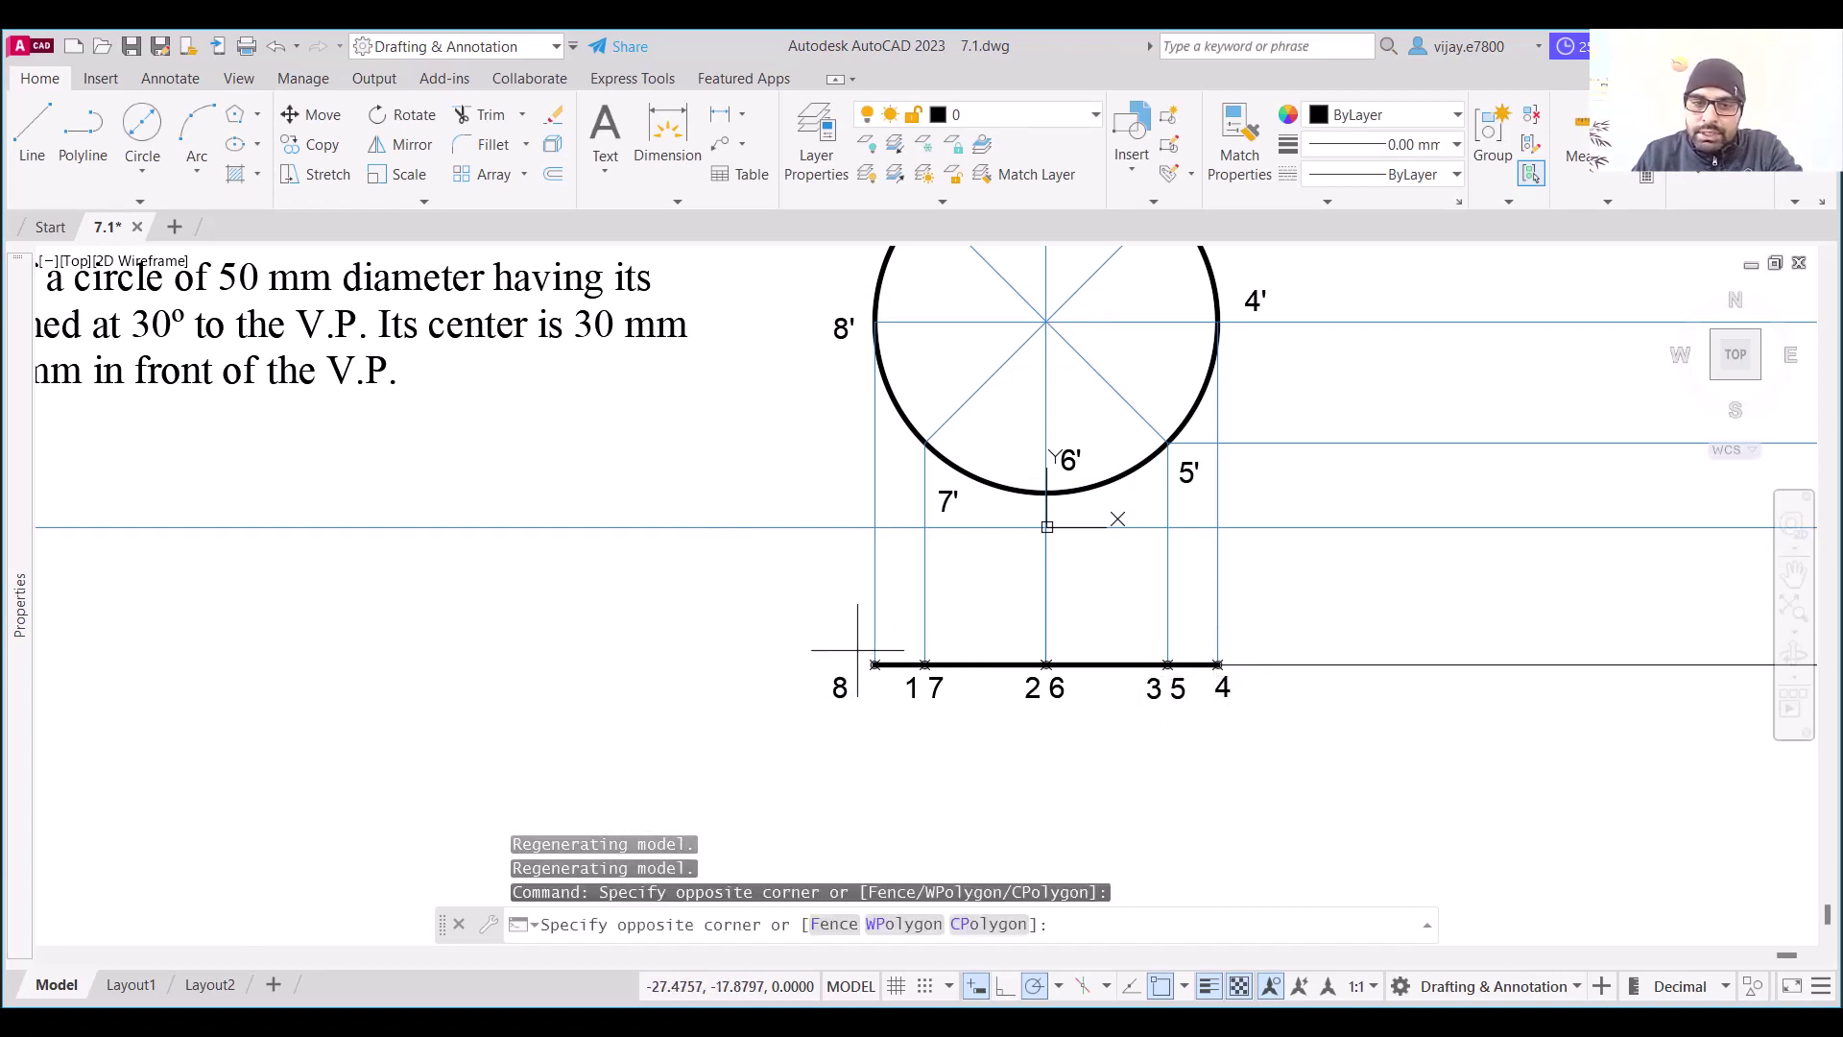
left_click(1229, 674)
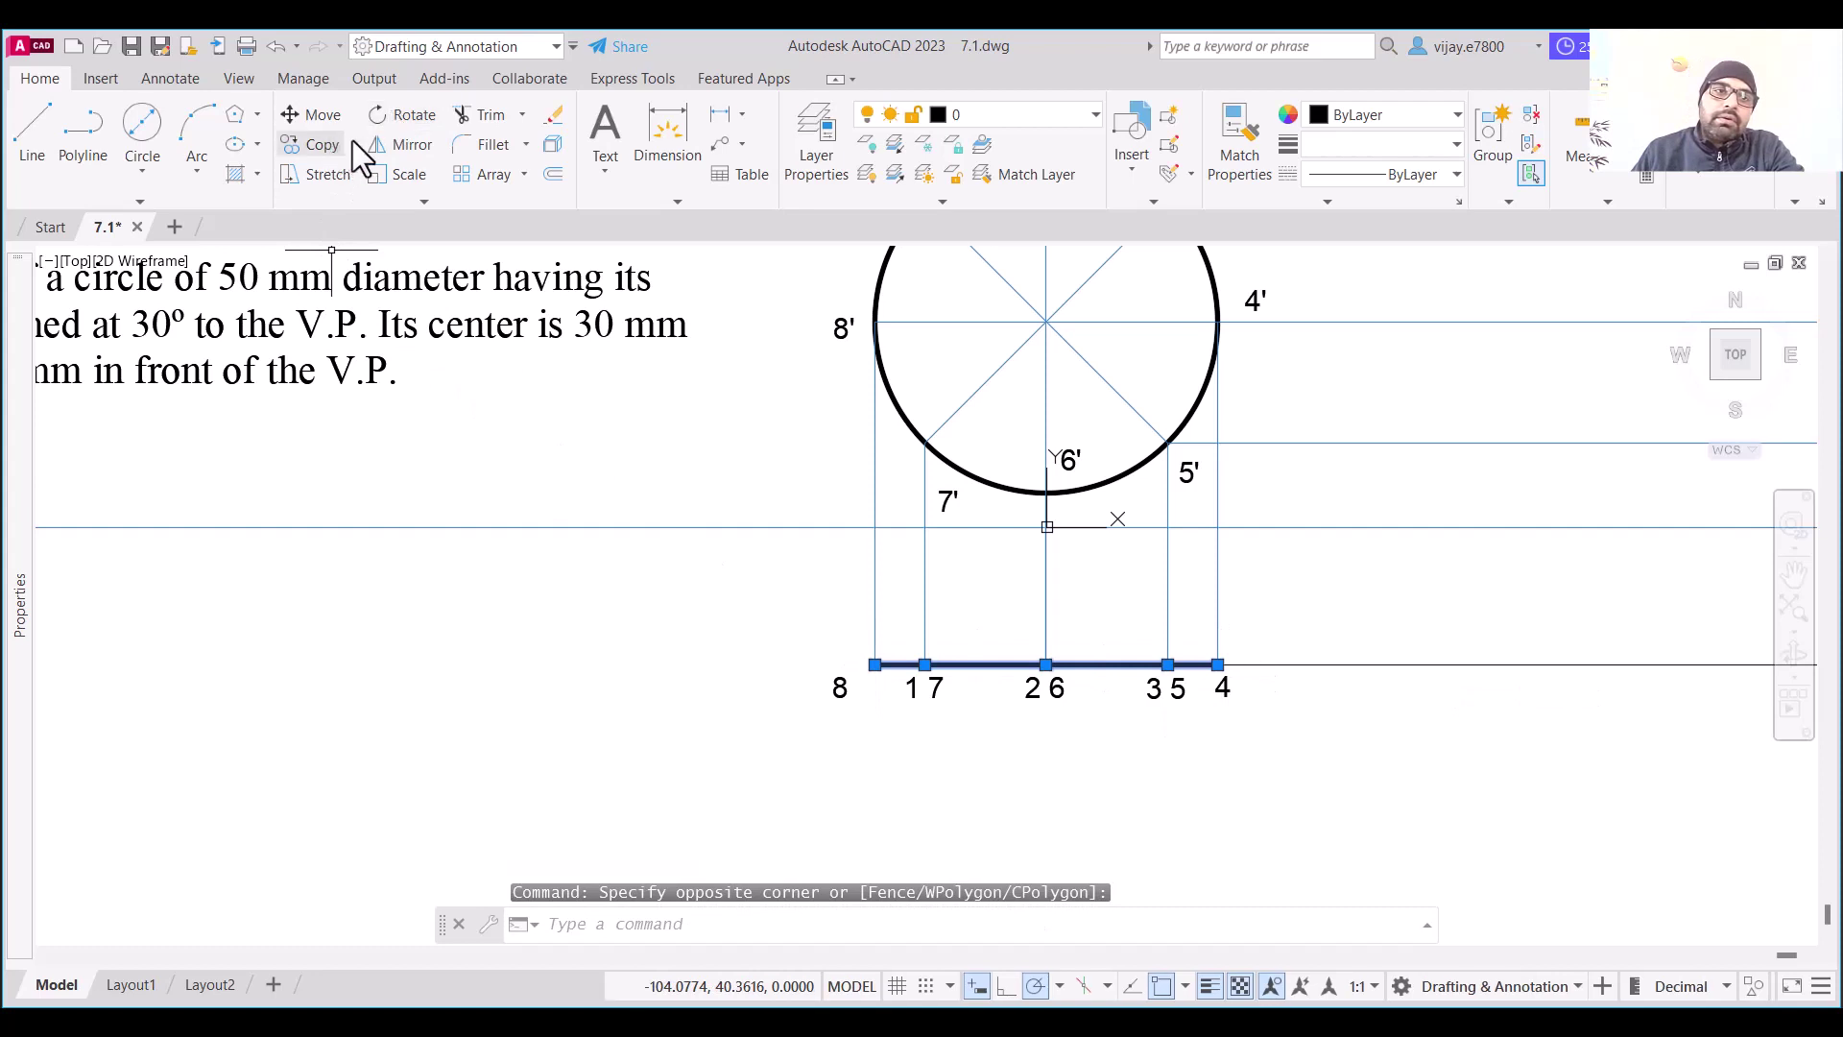
left_click(309, 145)
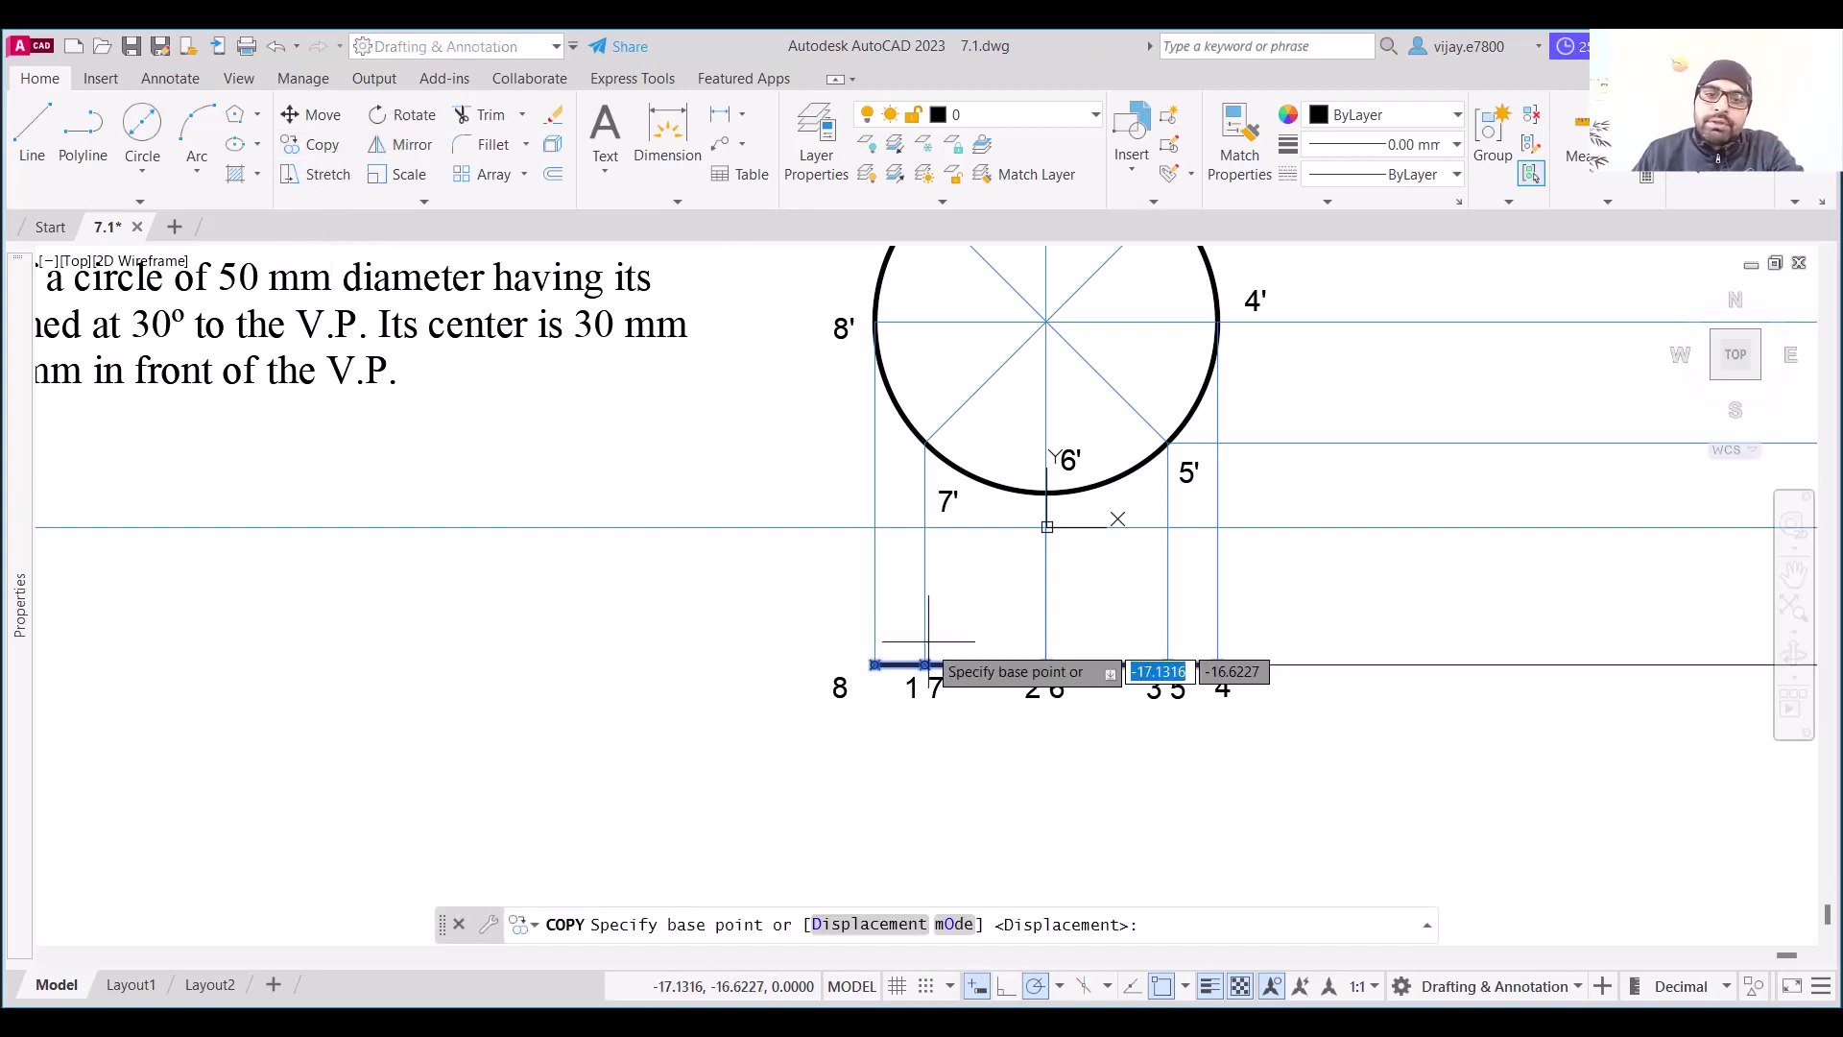
left_click(875, 664)
middle_click_drag(1555, 699, 1235, 717)
left_click(1241, 686)
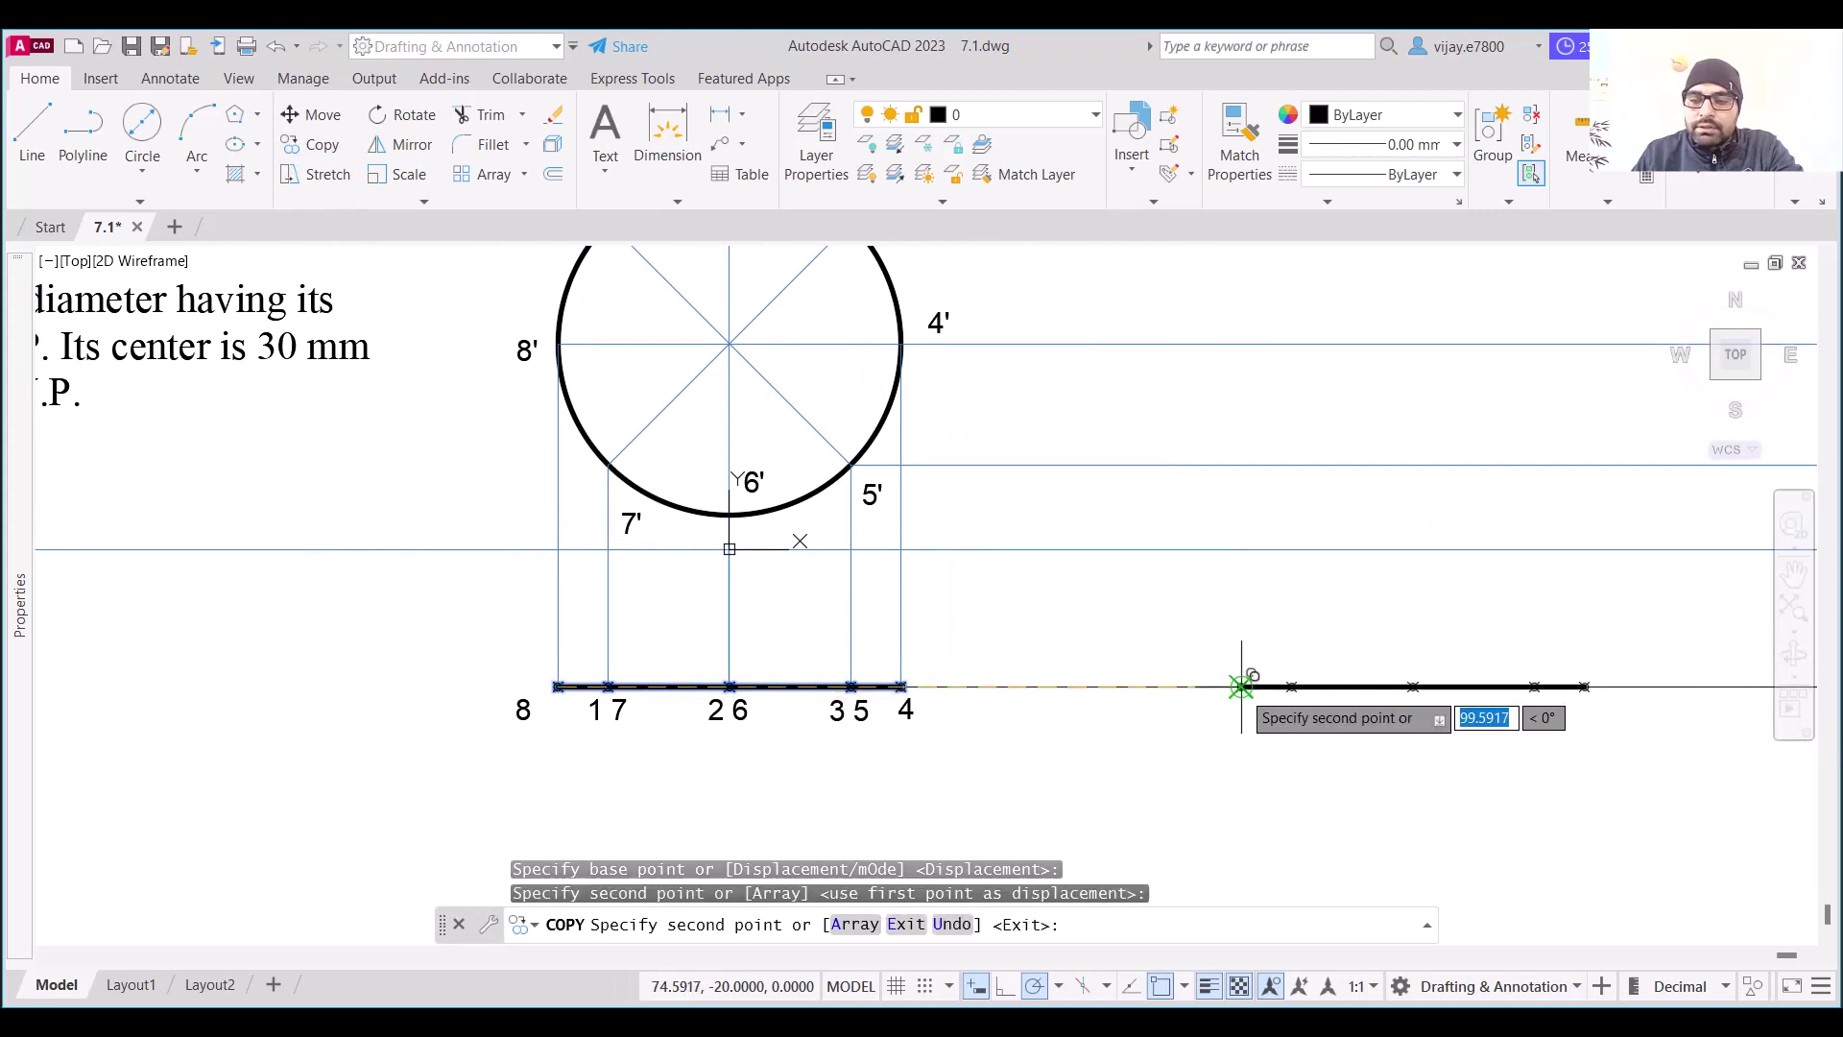
key("Escape")
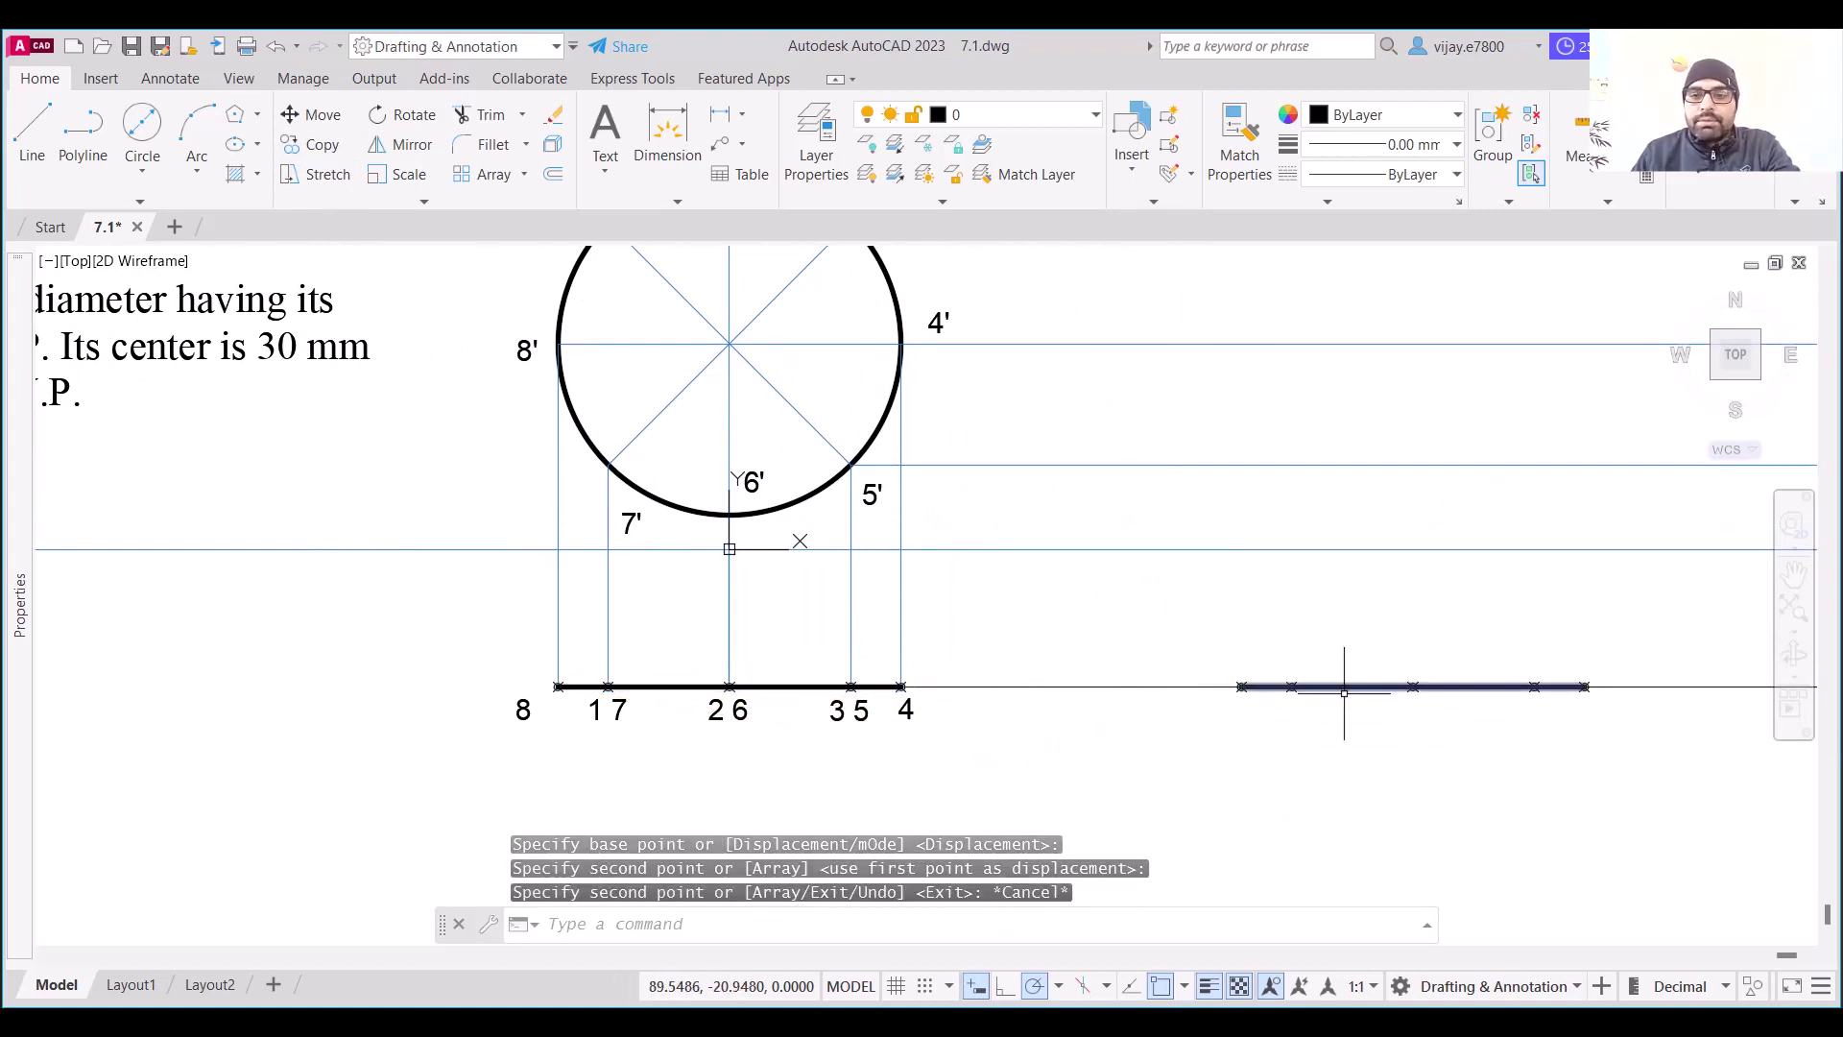
Change the colour of the horizontal ray from point 4 to 122,175,223
left_click(1072, 725)
left_click(1119, 629)
left_click(1387, 145)
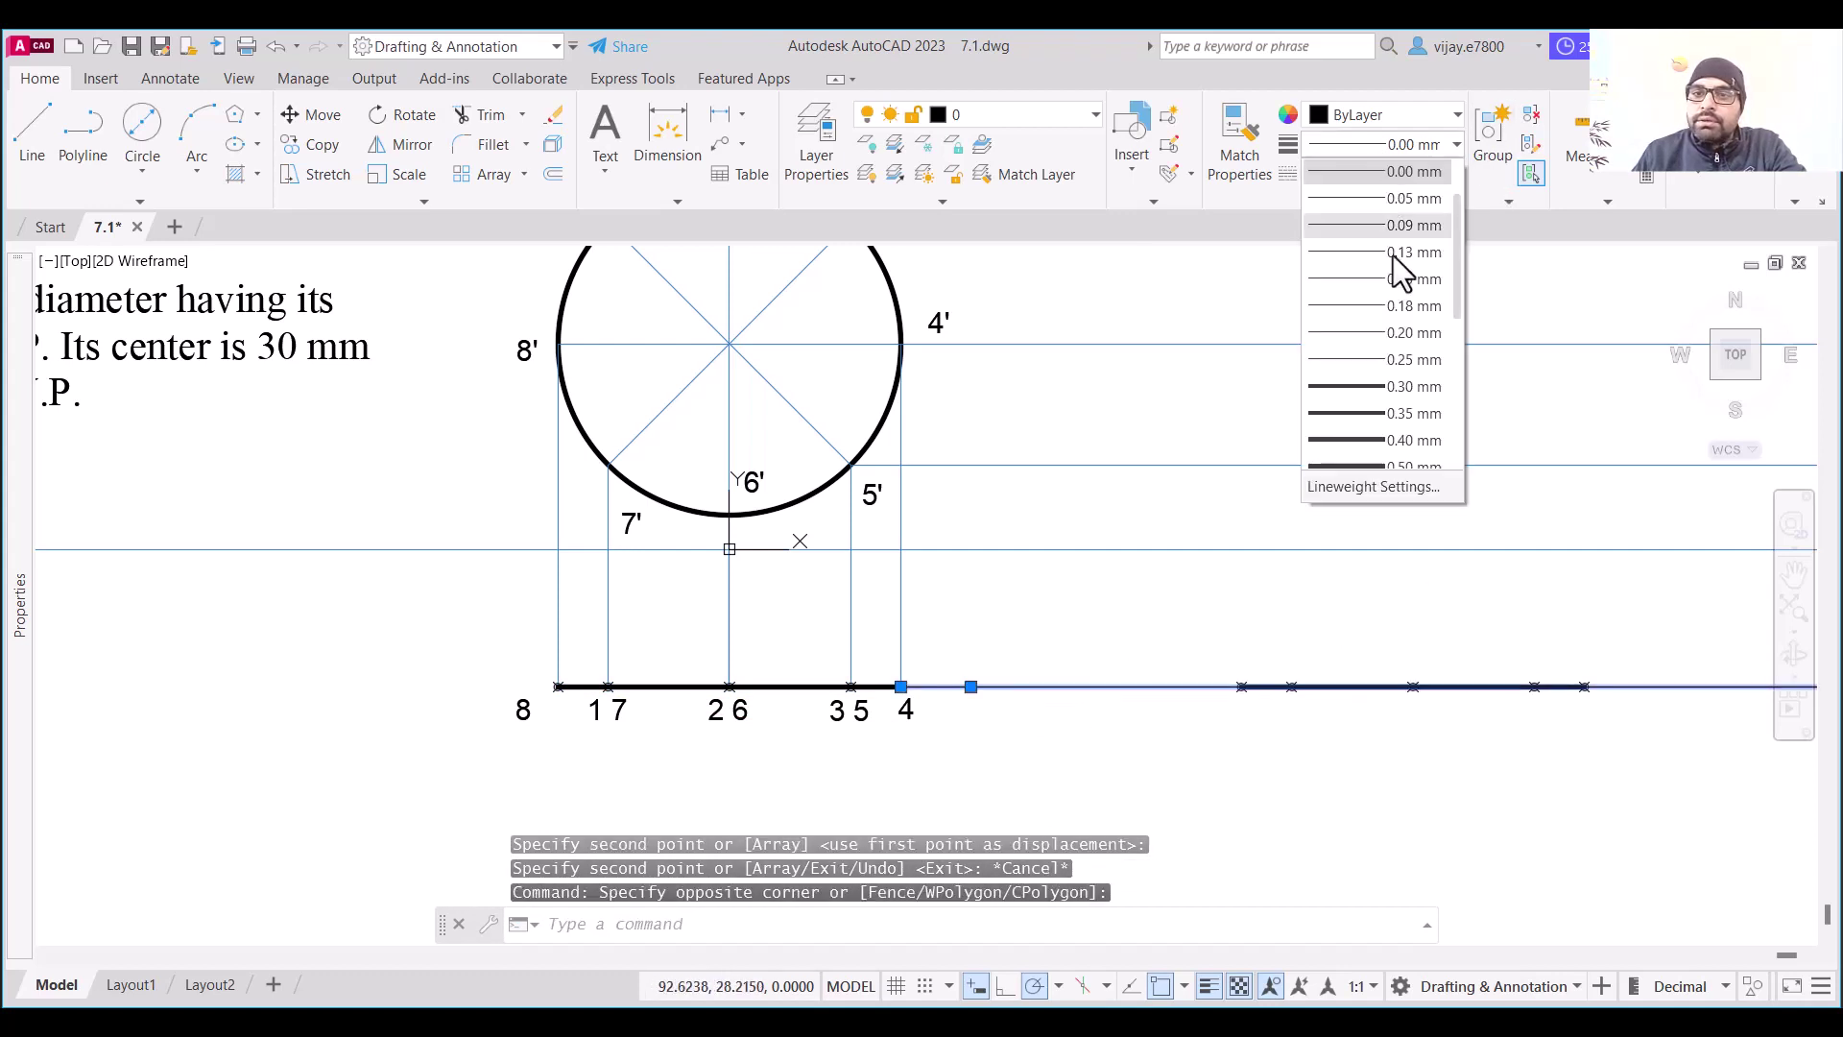
left_click(1365, 117)
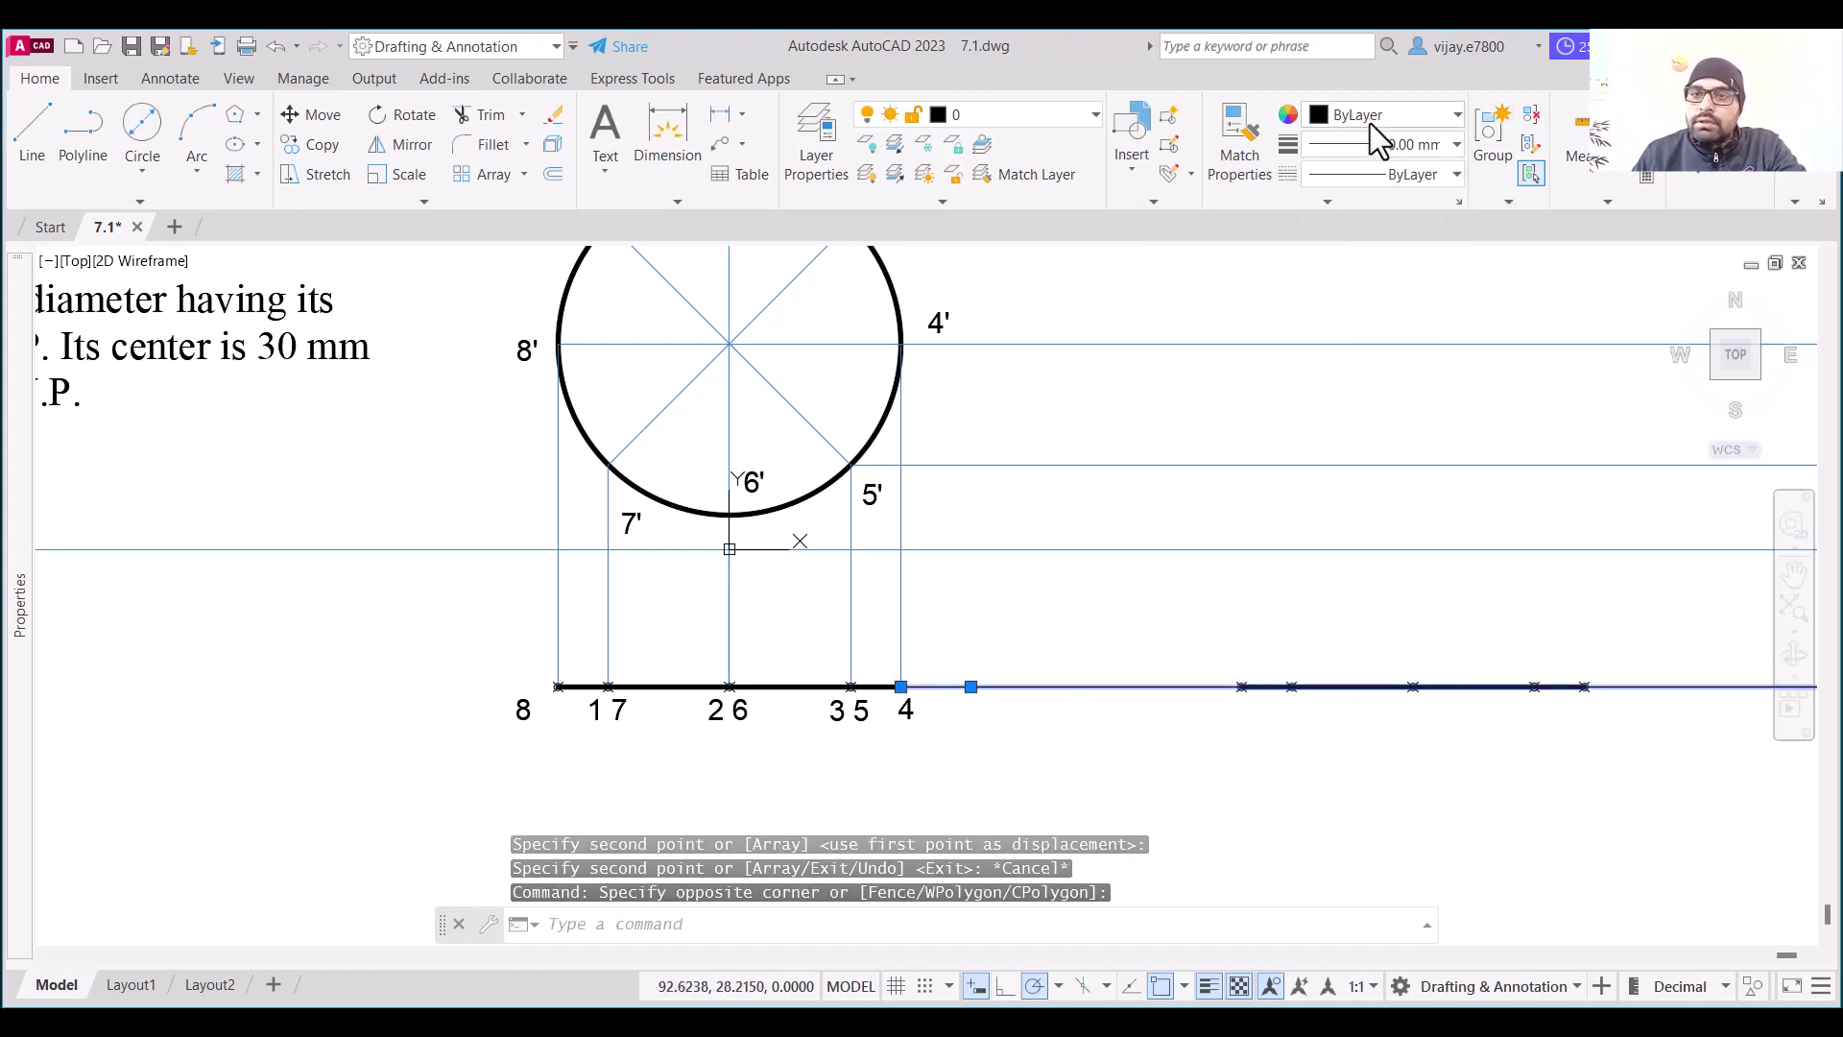
left_click(1461, 273)
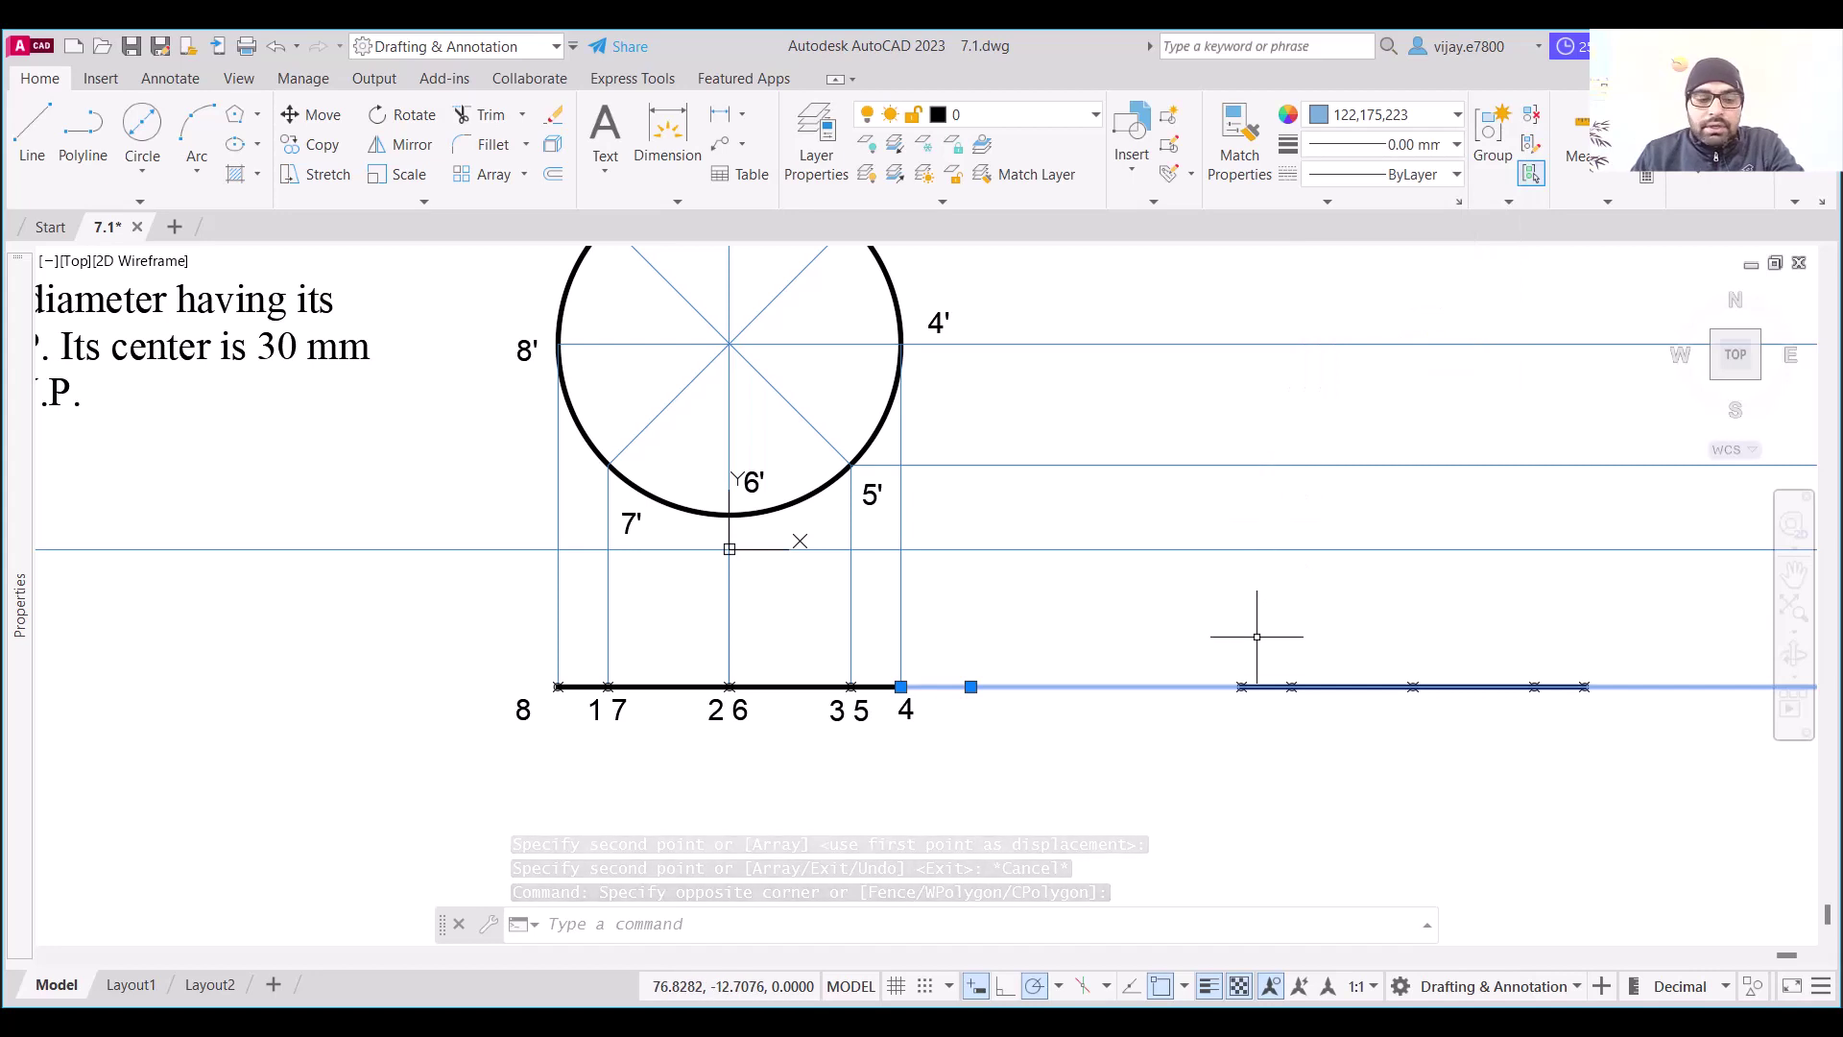
key("Escape")
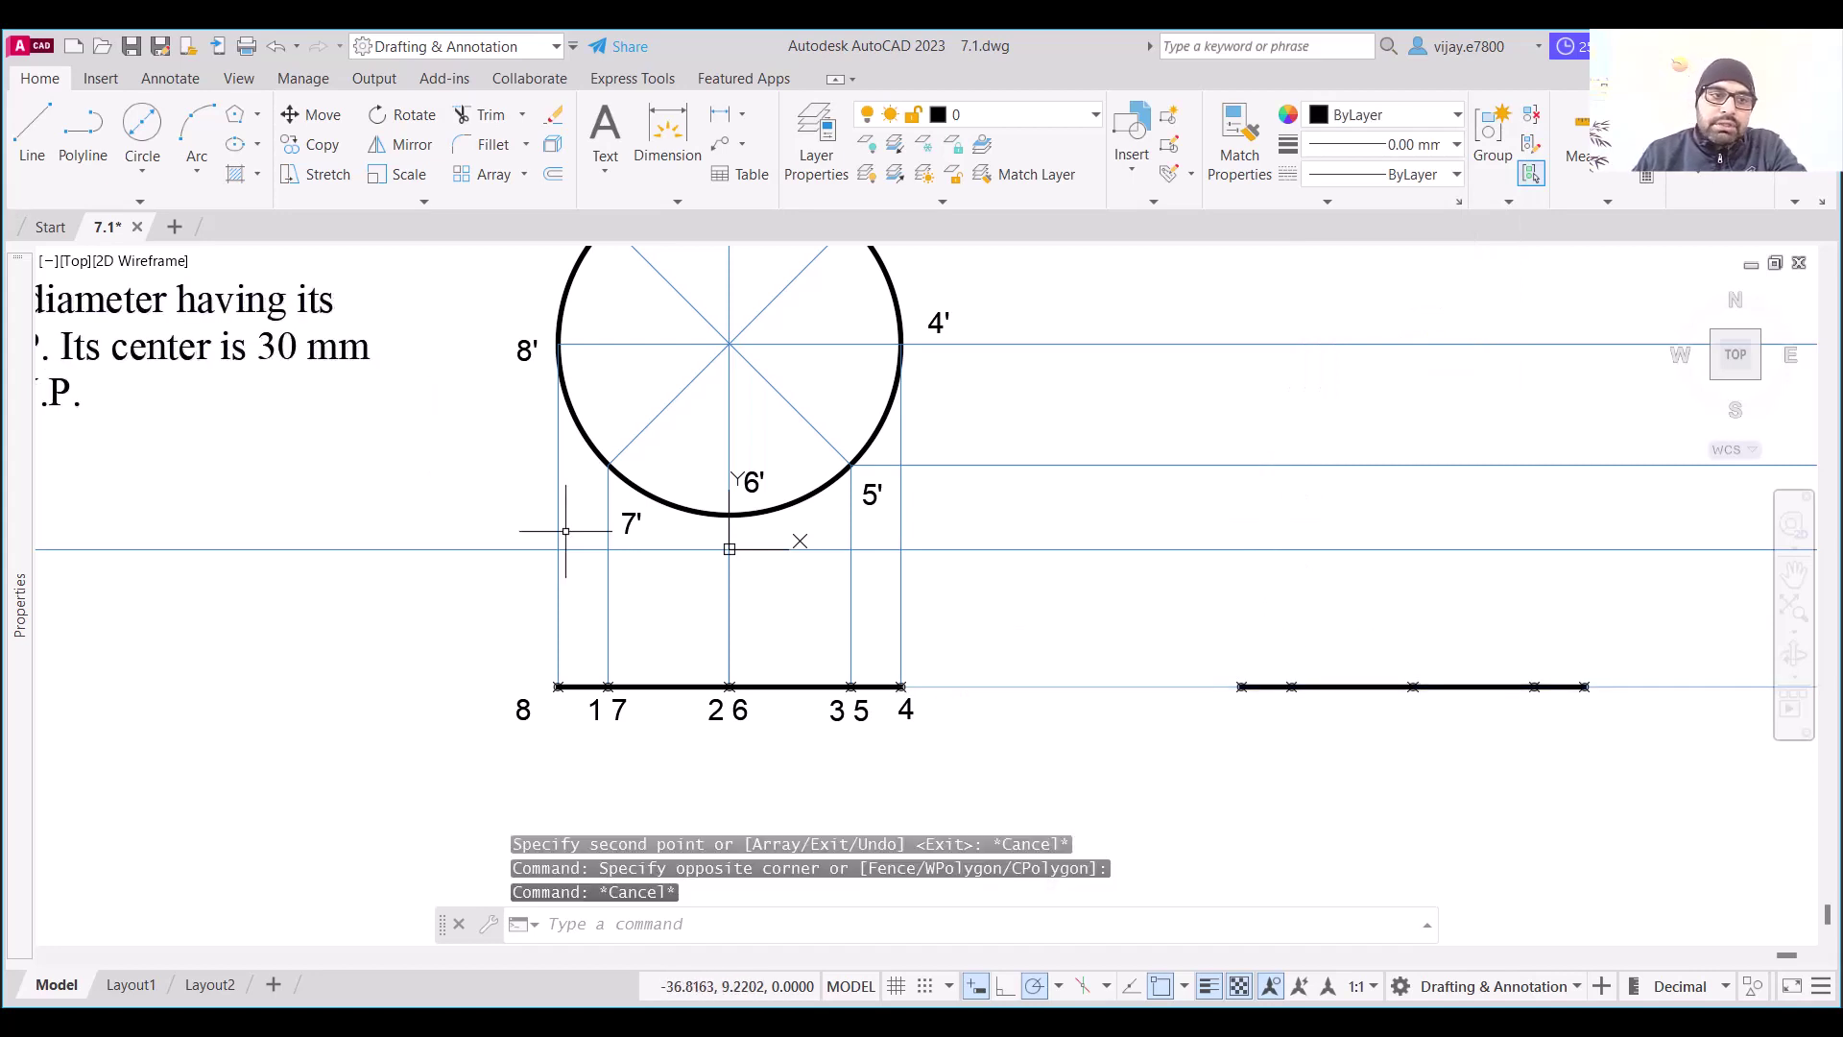
Rotate the copied thick line and its five points 30° counterclockwise about the line's midpoint
scroll(375, 287, "down", 2)
mouse_move(319, 344)
middle_mouse_down()
mouse_move(359, 397)
mouse_move(734, 495)
middle_mouse_up()
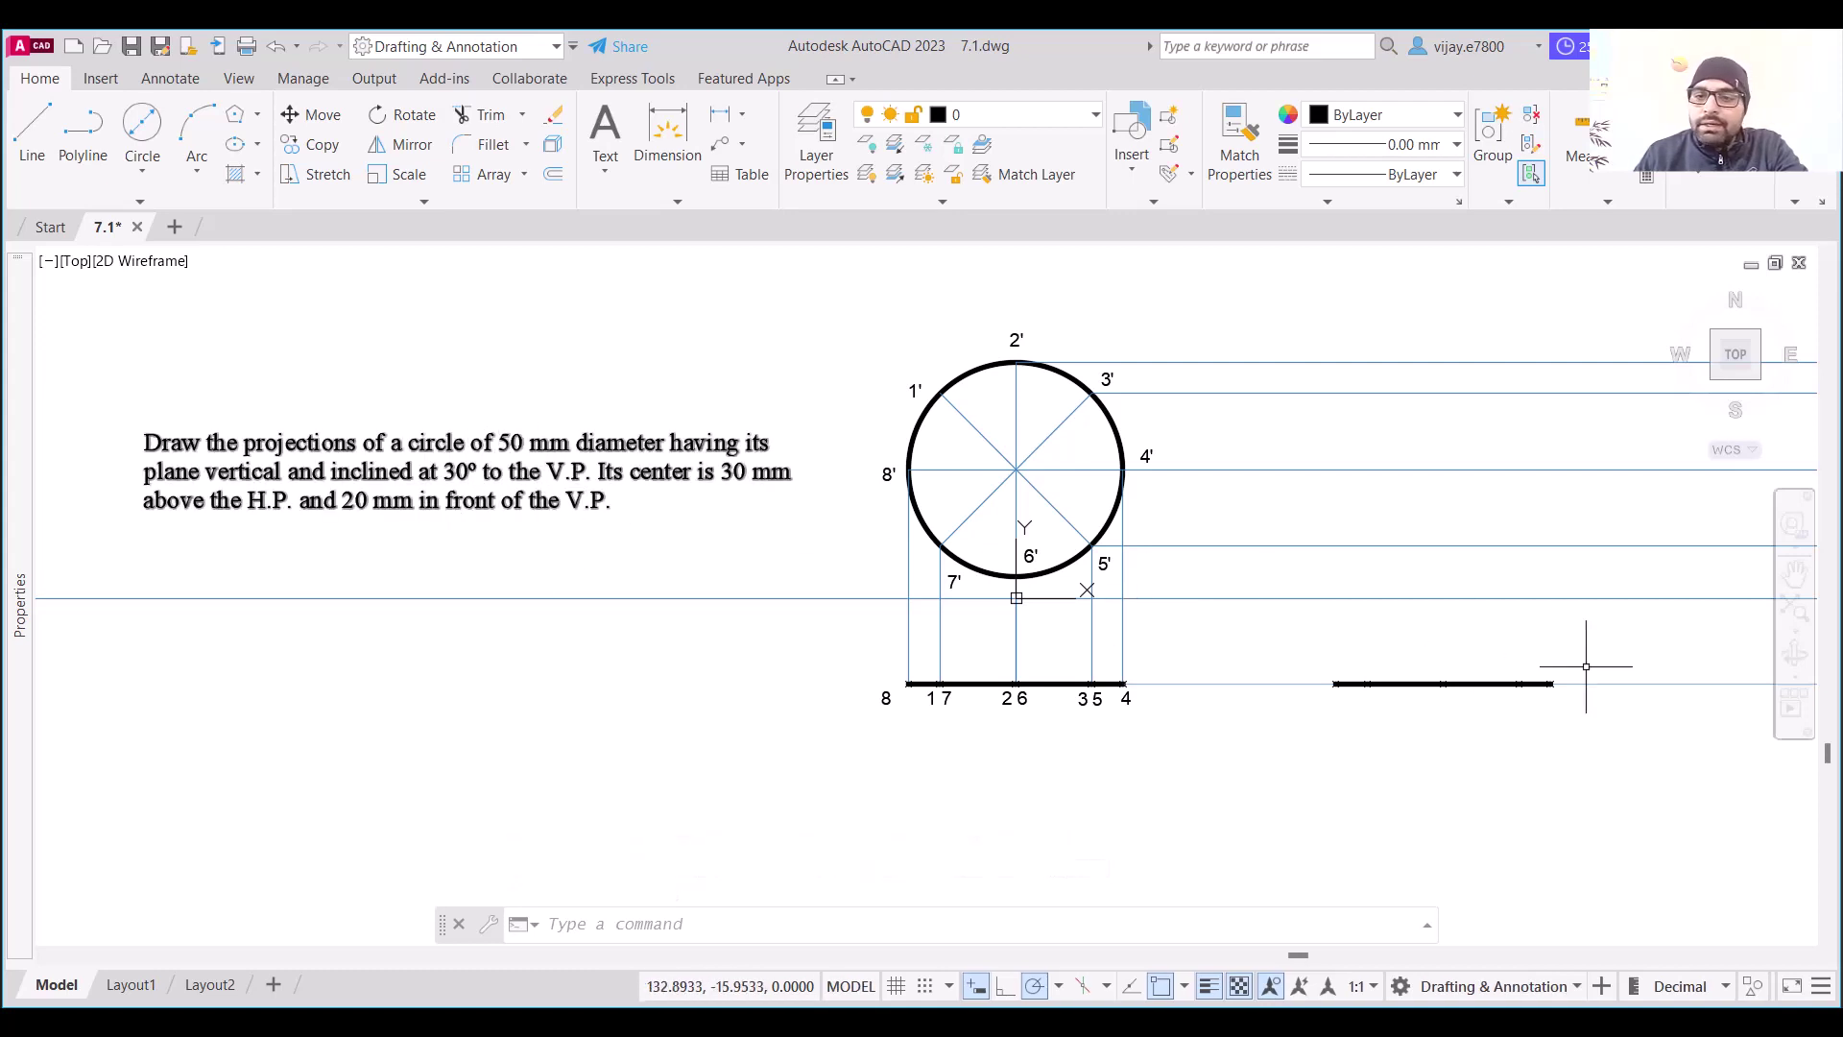
scroll(1478, 677, "up", 2)
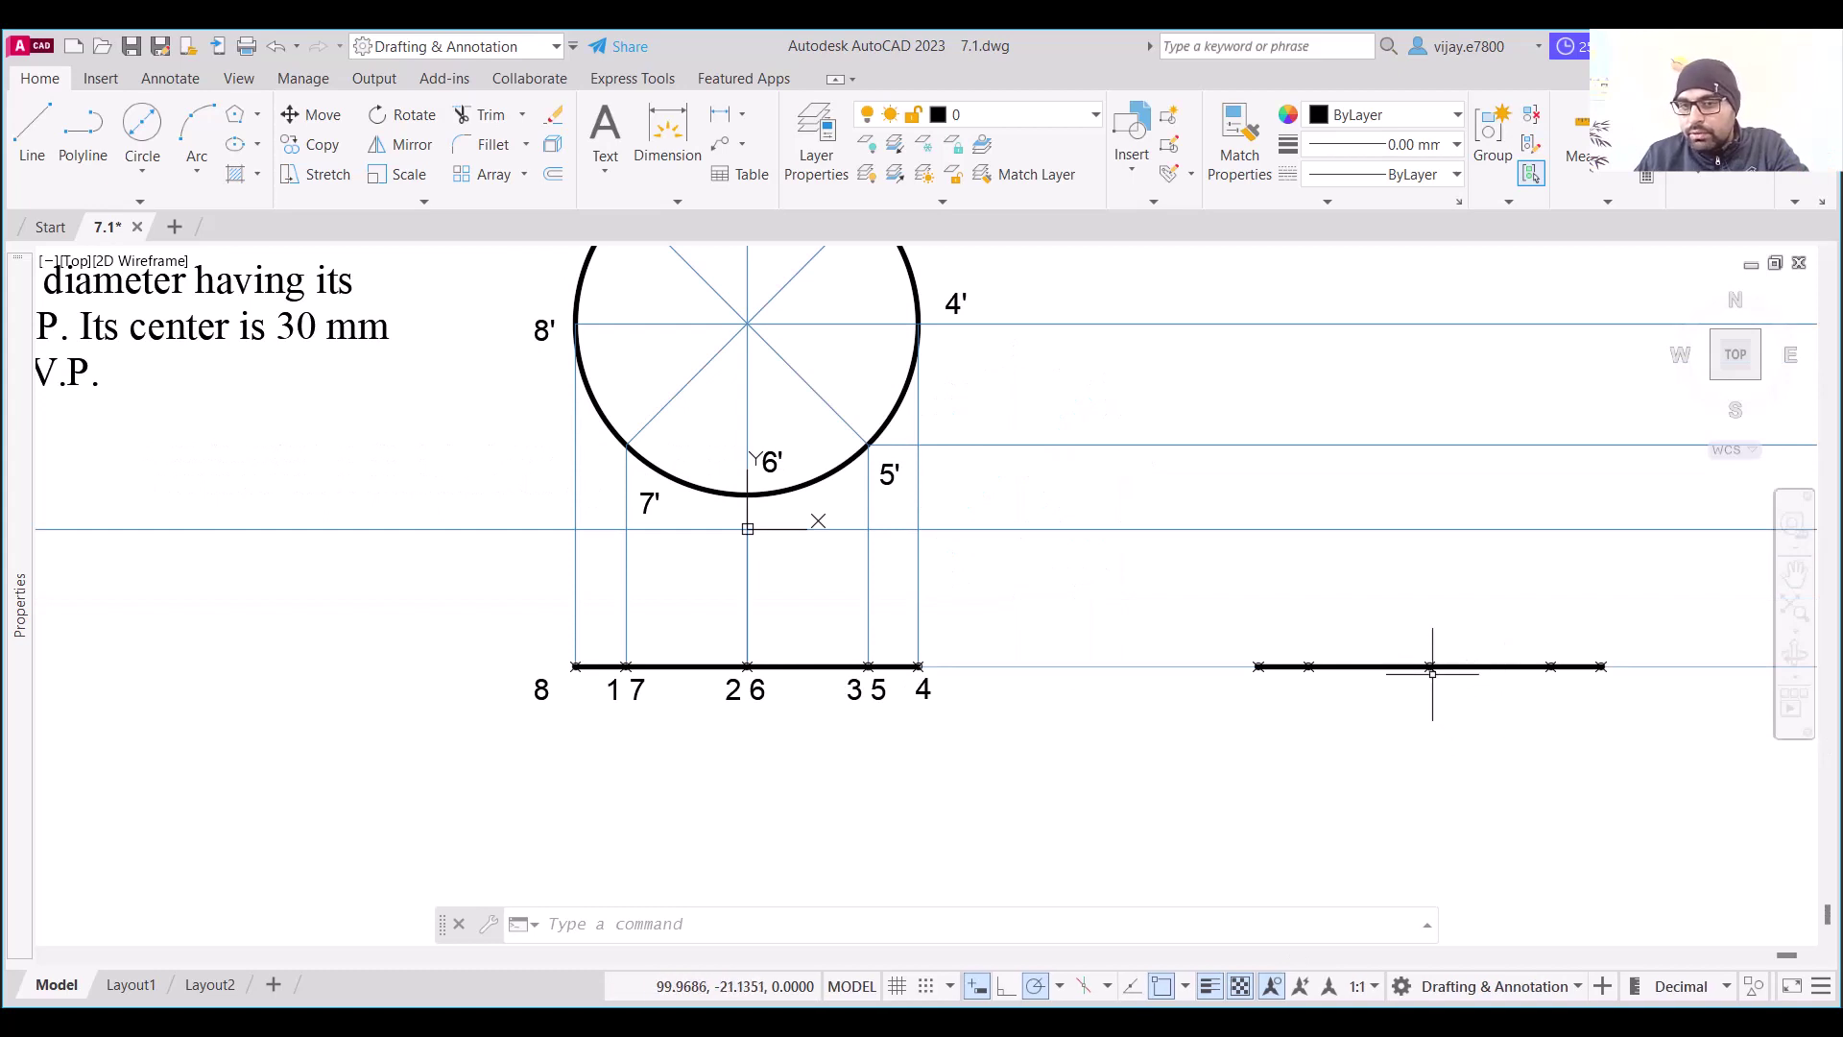
left_click(1228, 622)
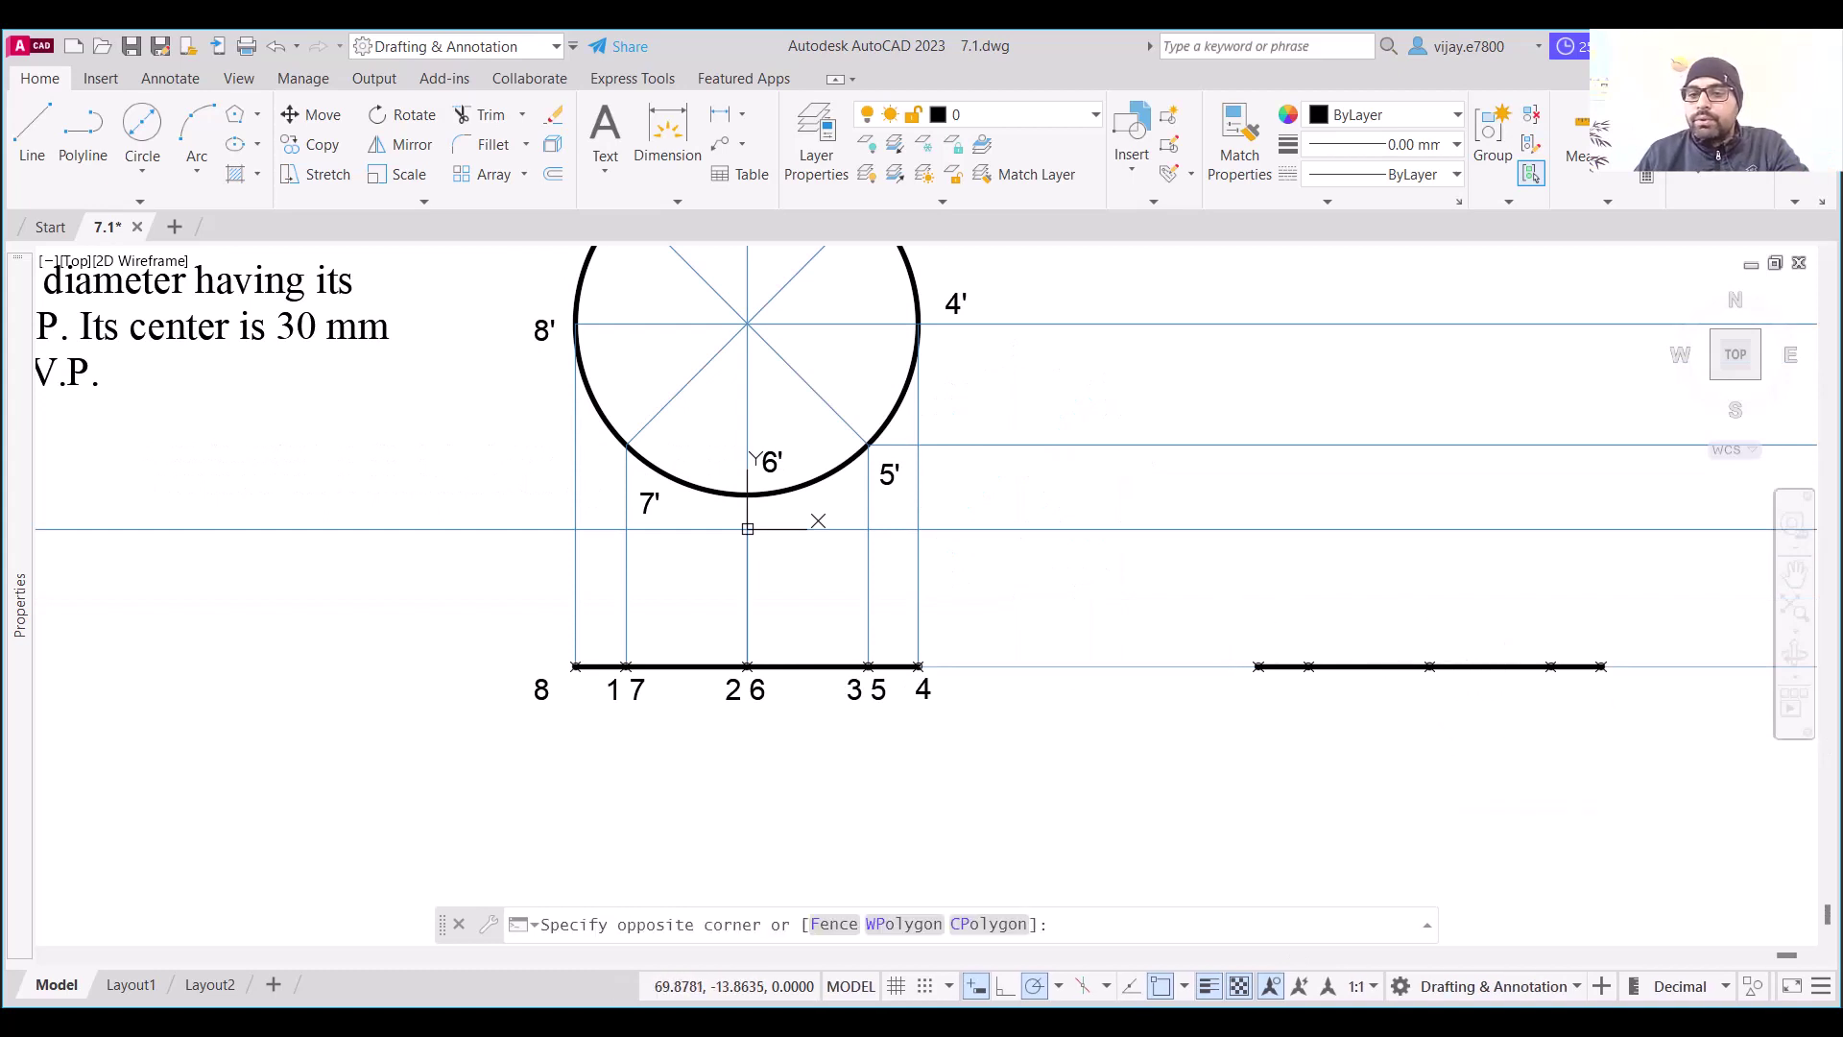
left_click(1579, 707)
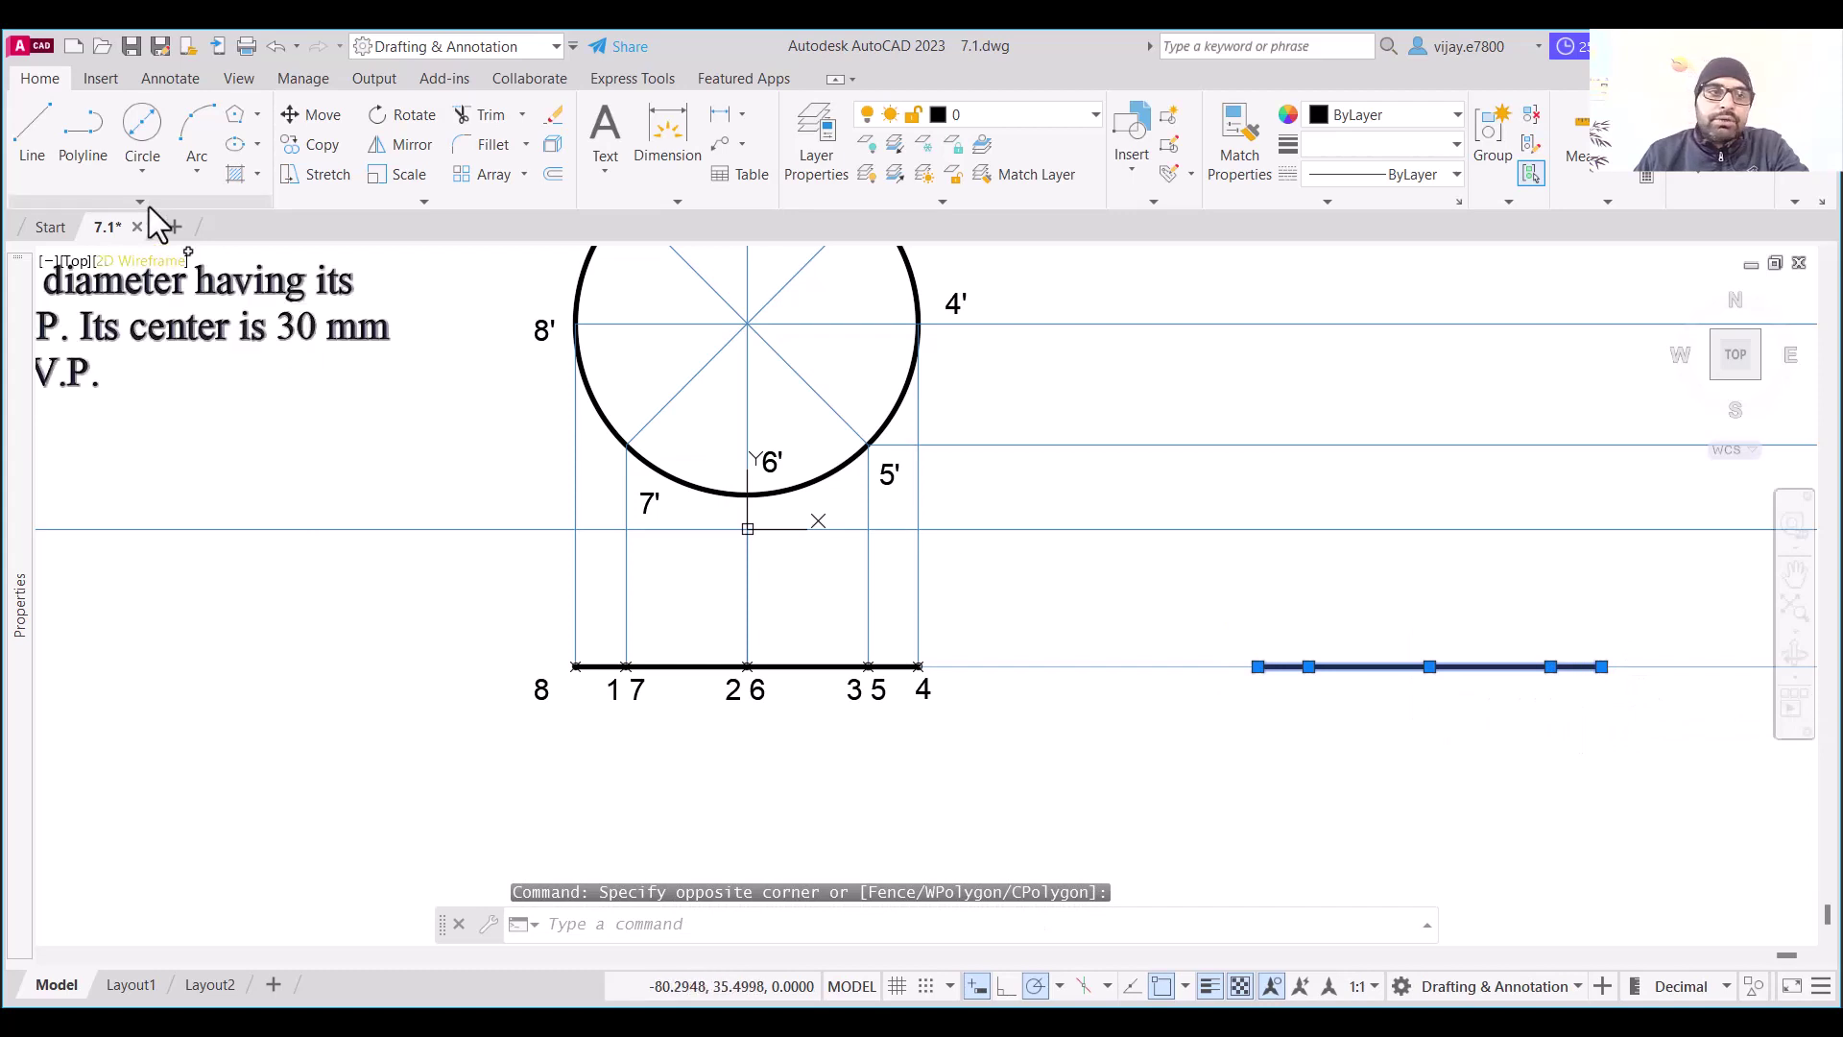
left_click(411, 116)
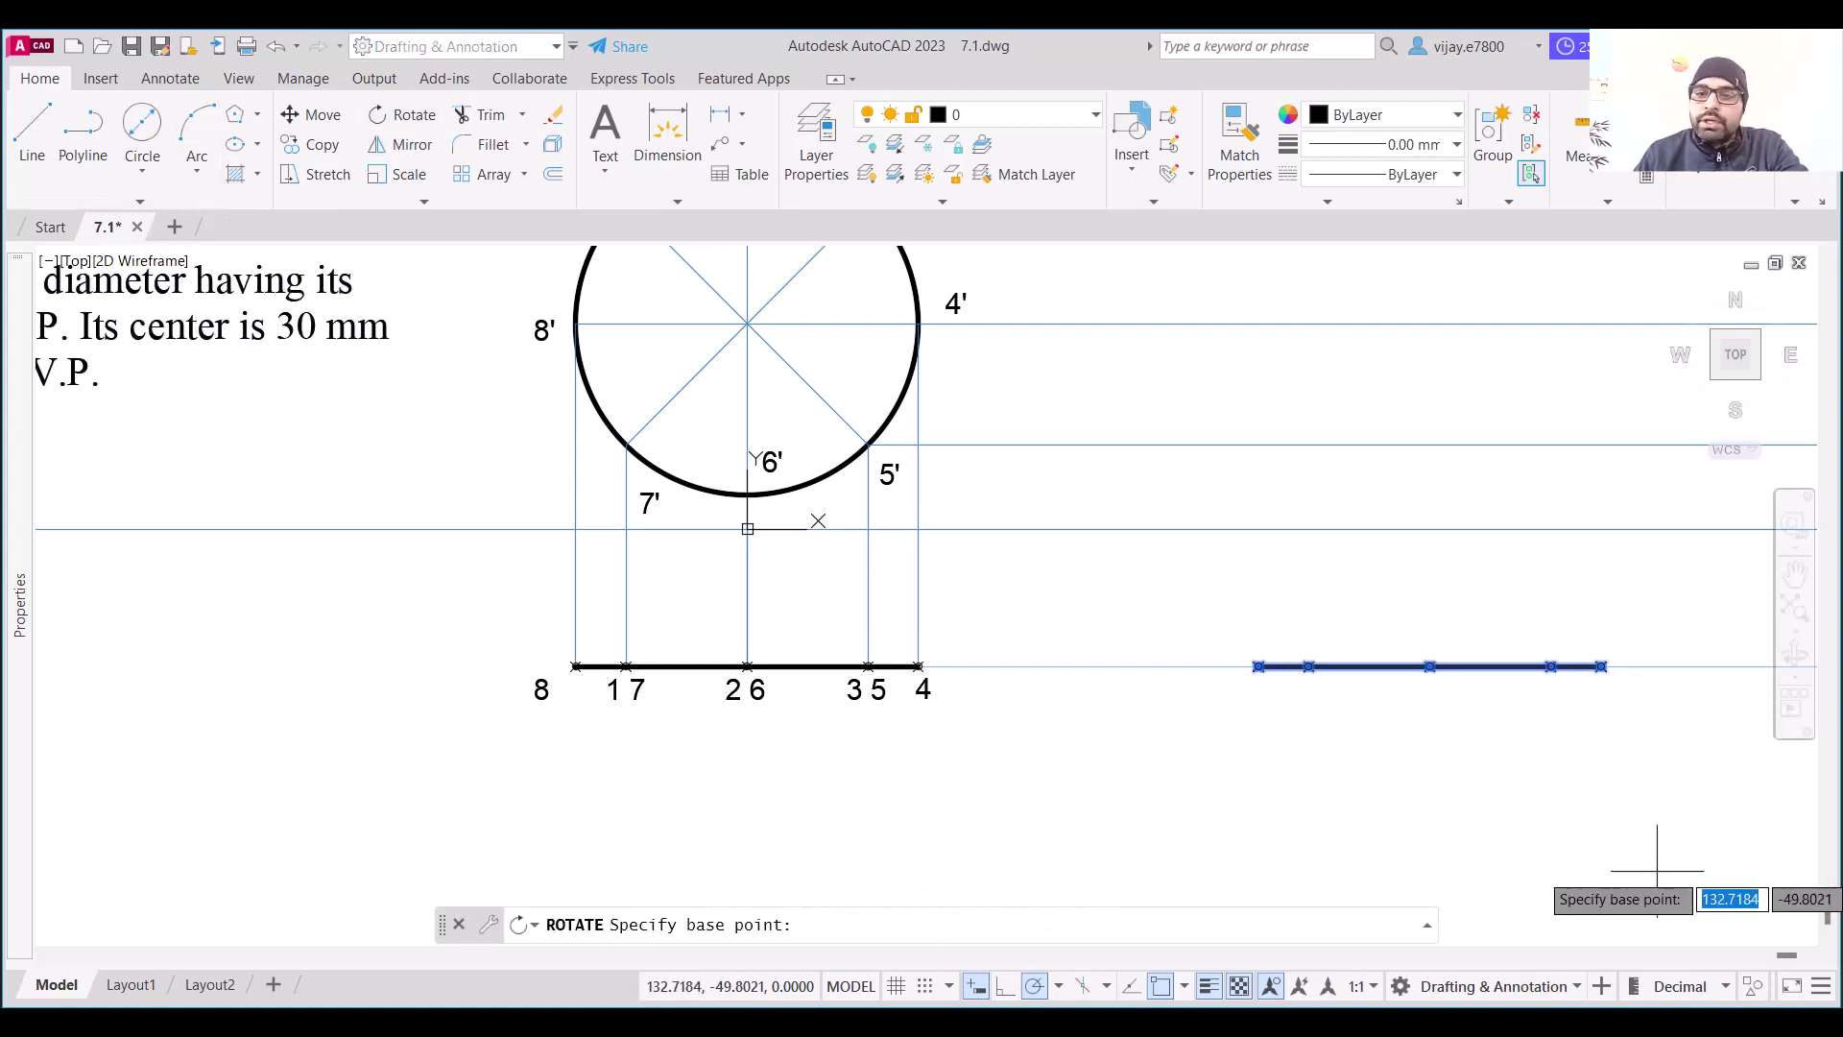
left_click(1430, 665)
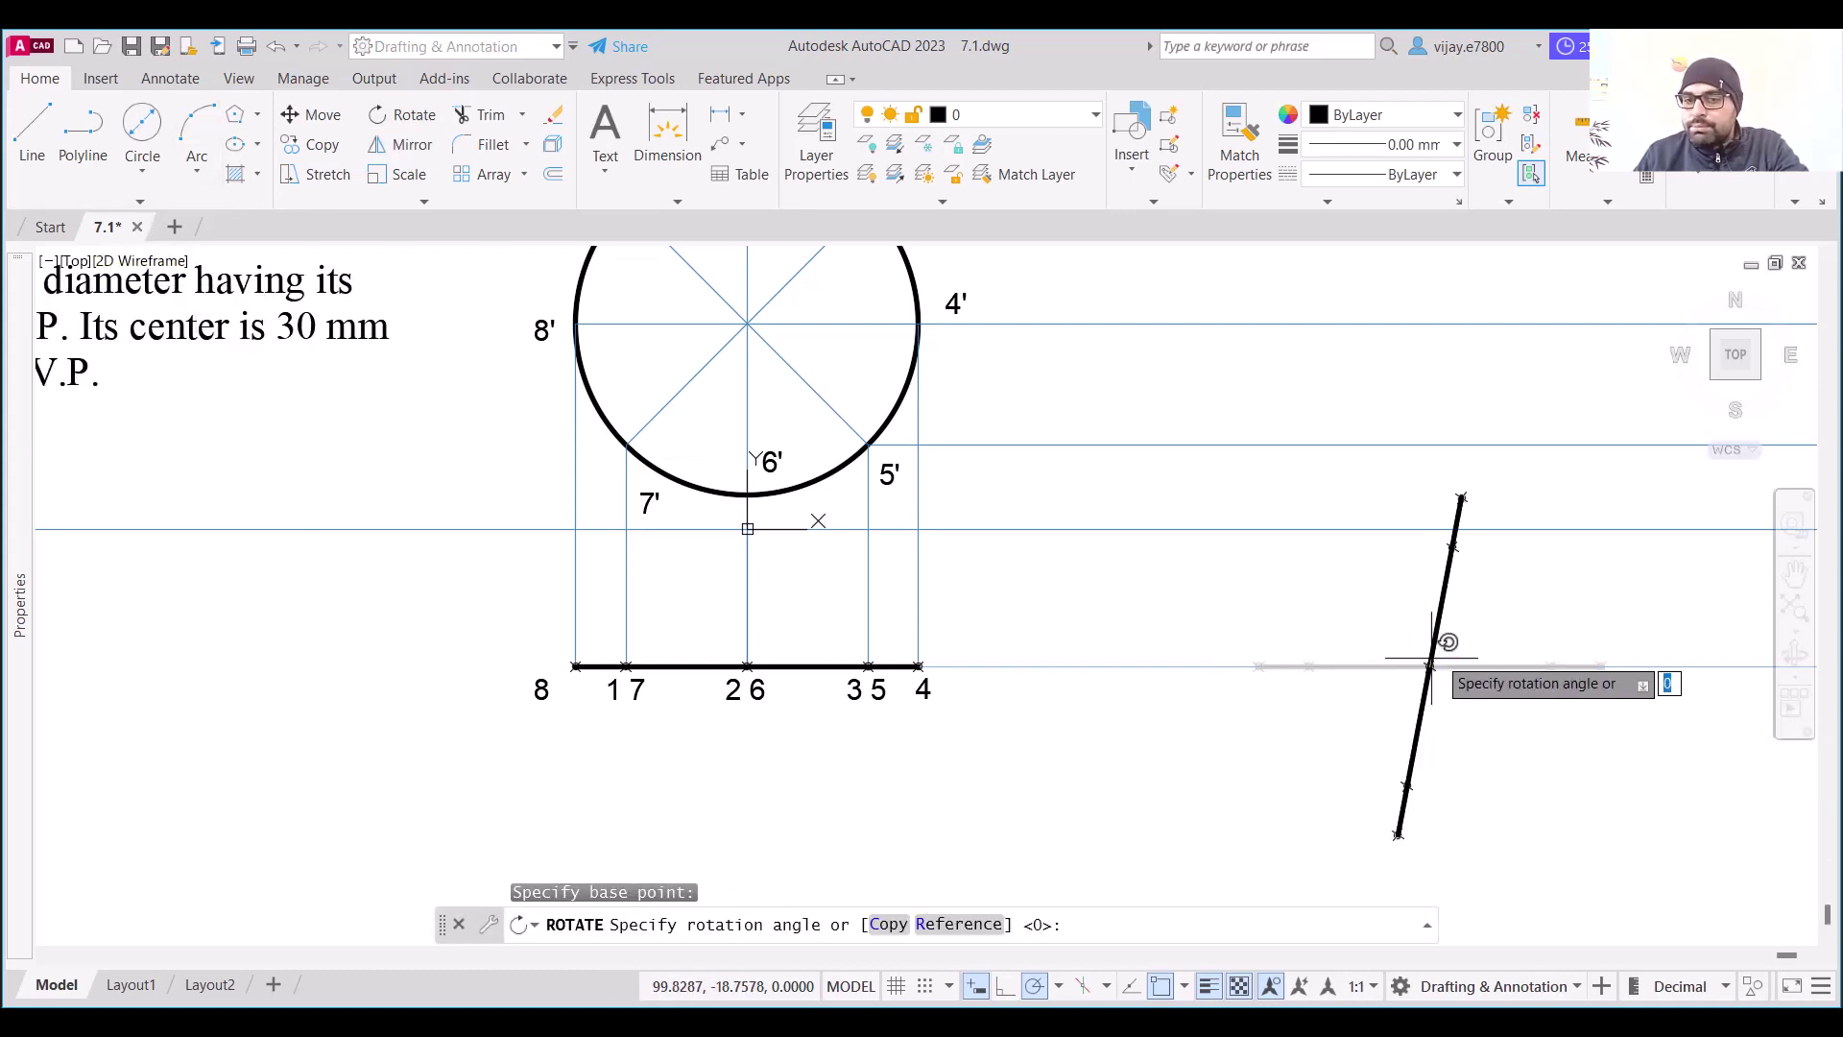
type("<")
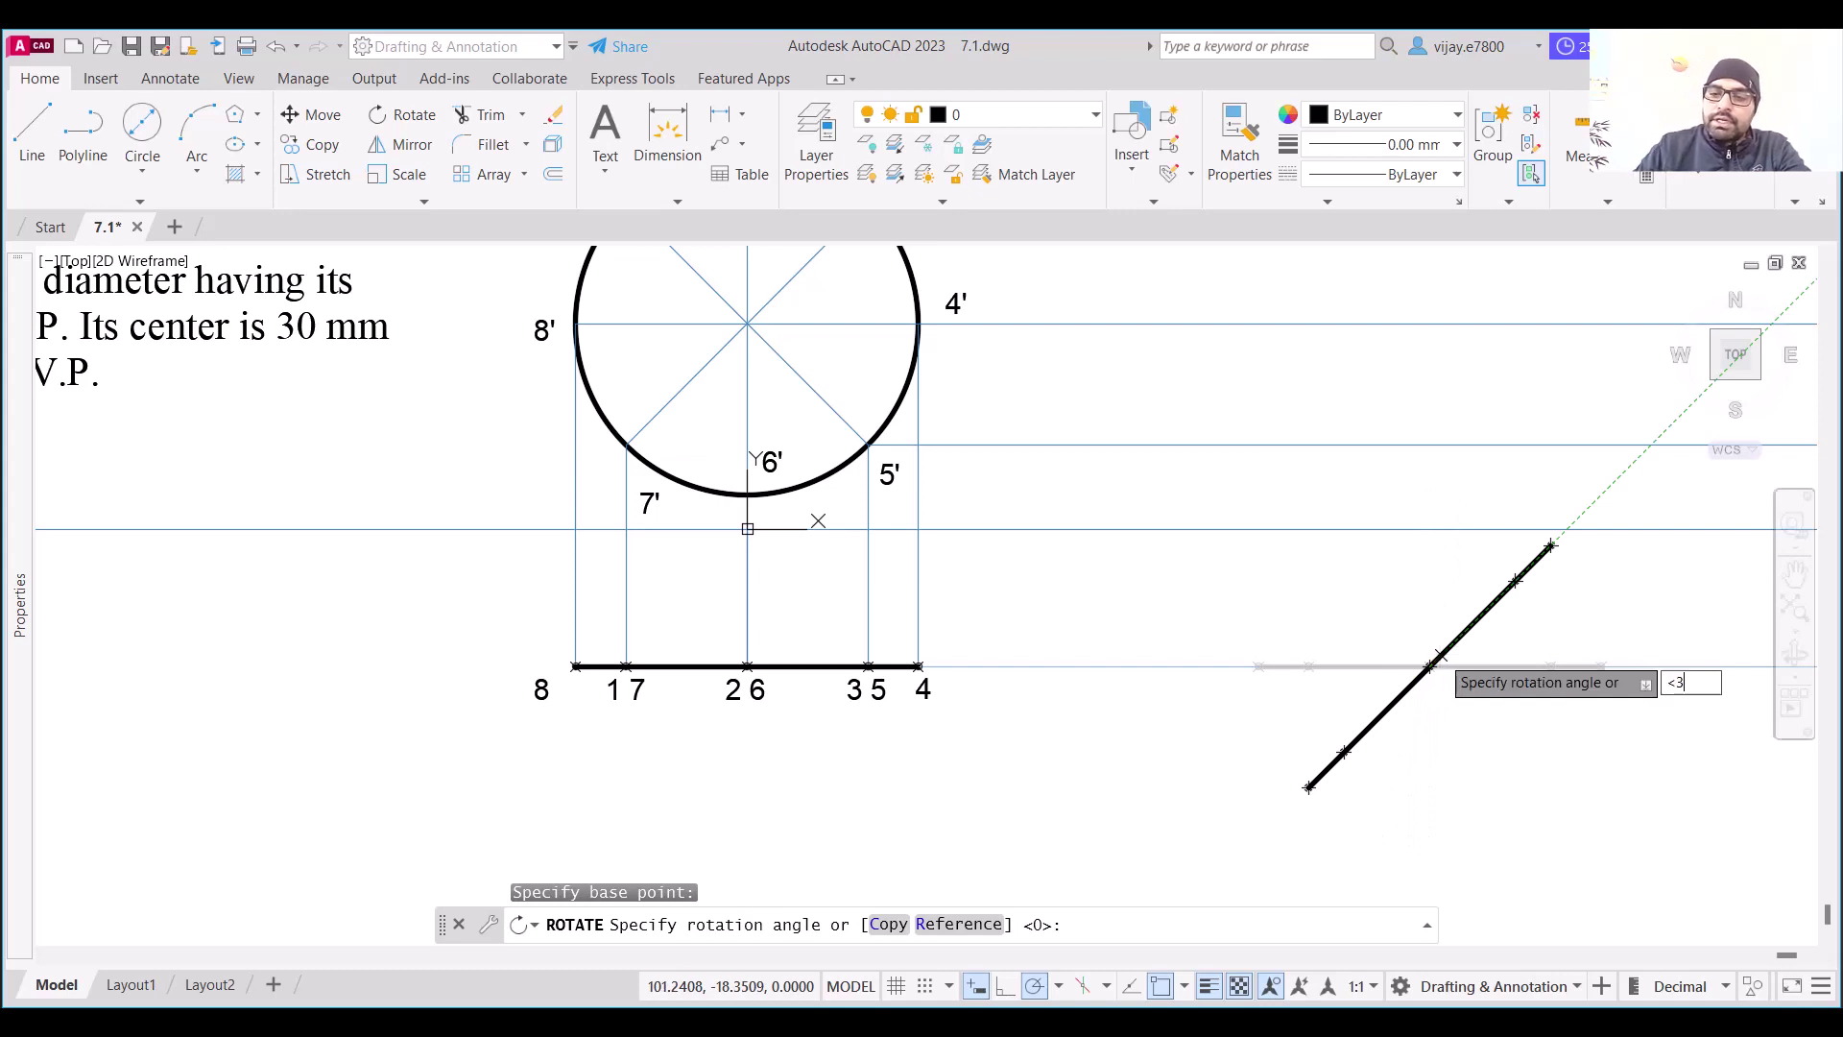
type("30")
key("Return")
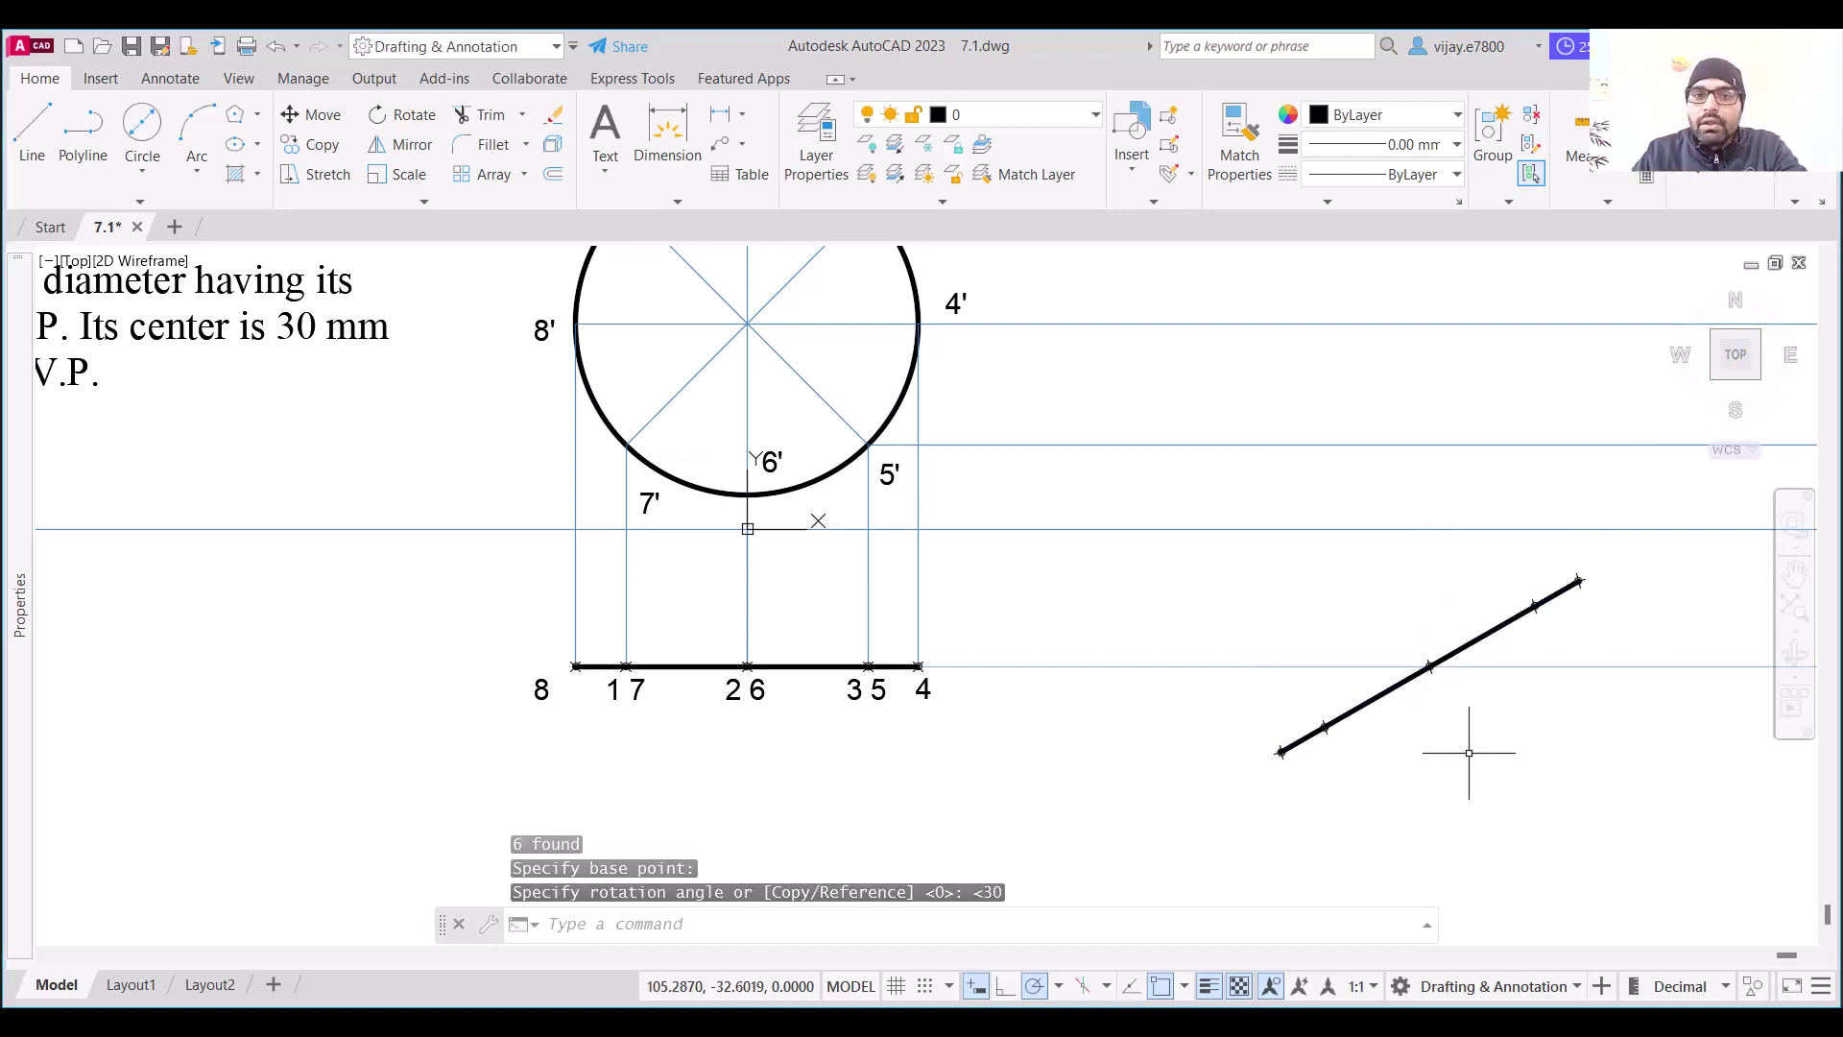
Set the lineweight of the horizontal XY reference line through the origin to 0.53 mm
left_click(1267, 525)
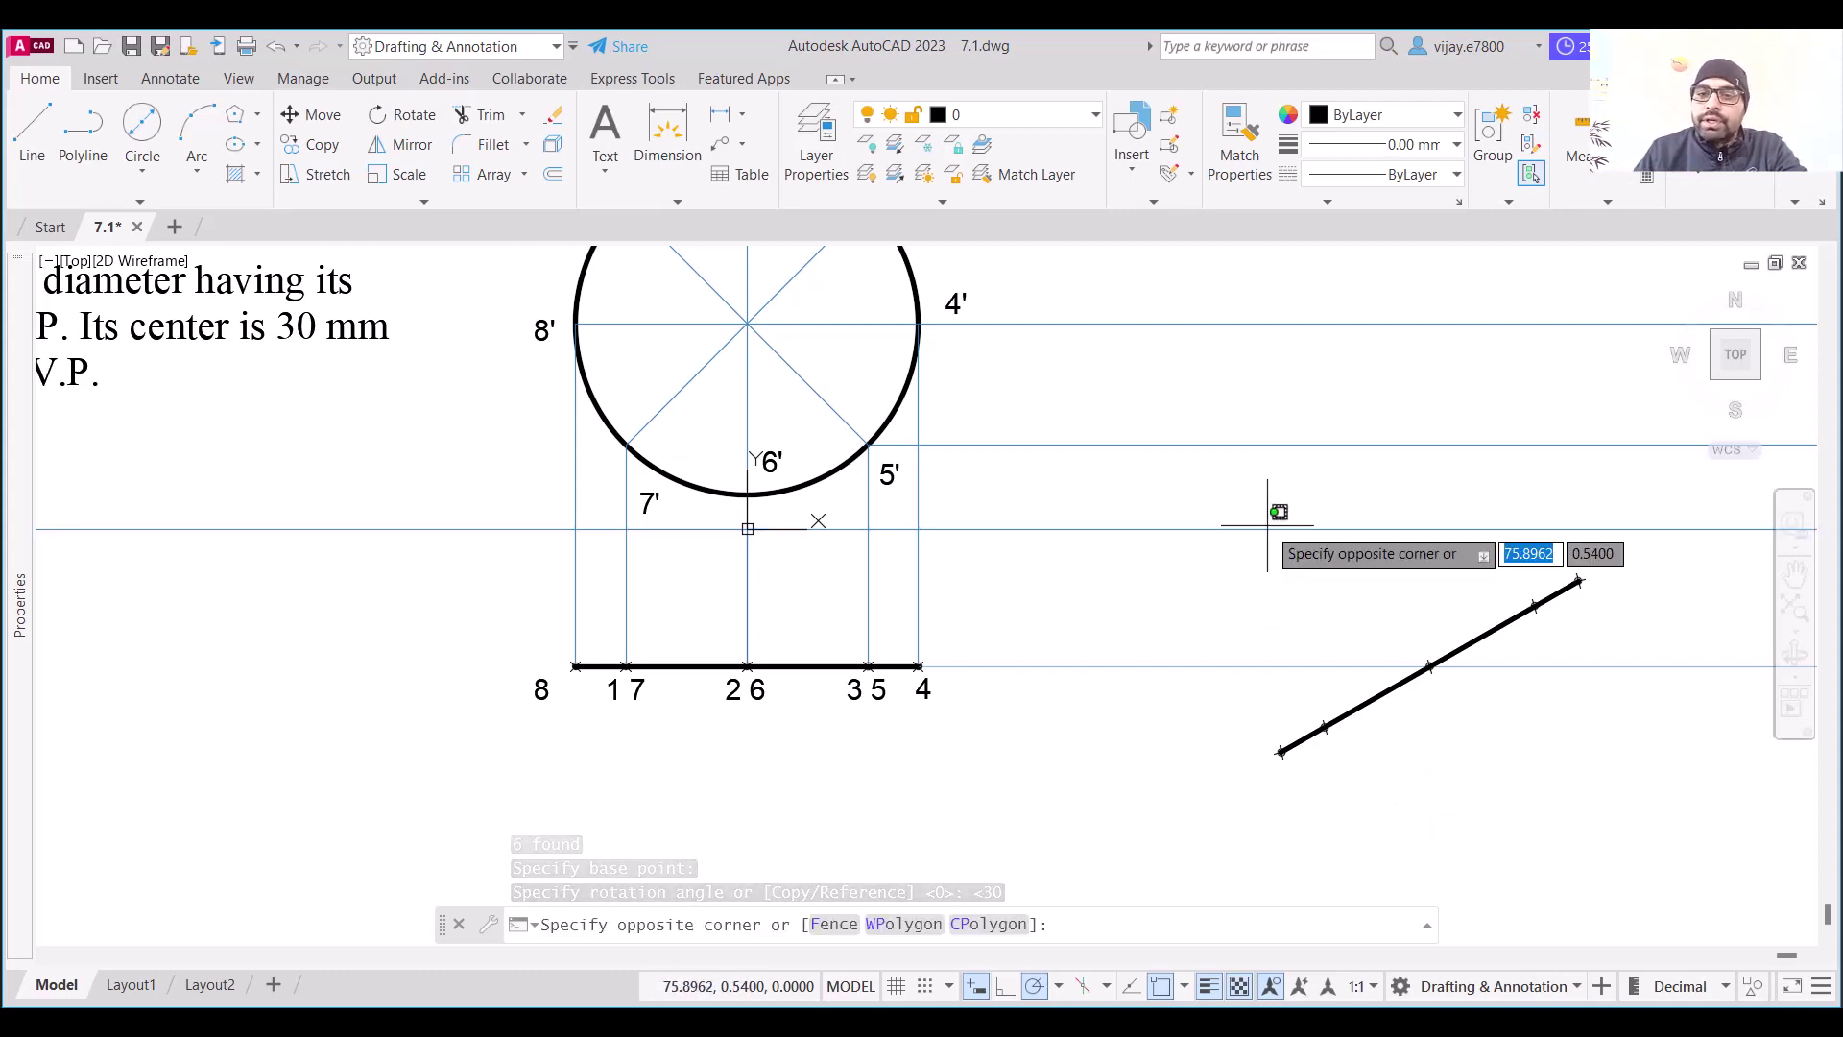
left_click(1169, 528)
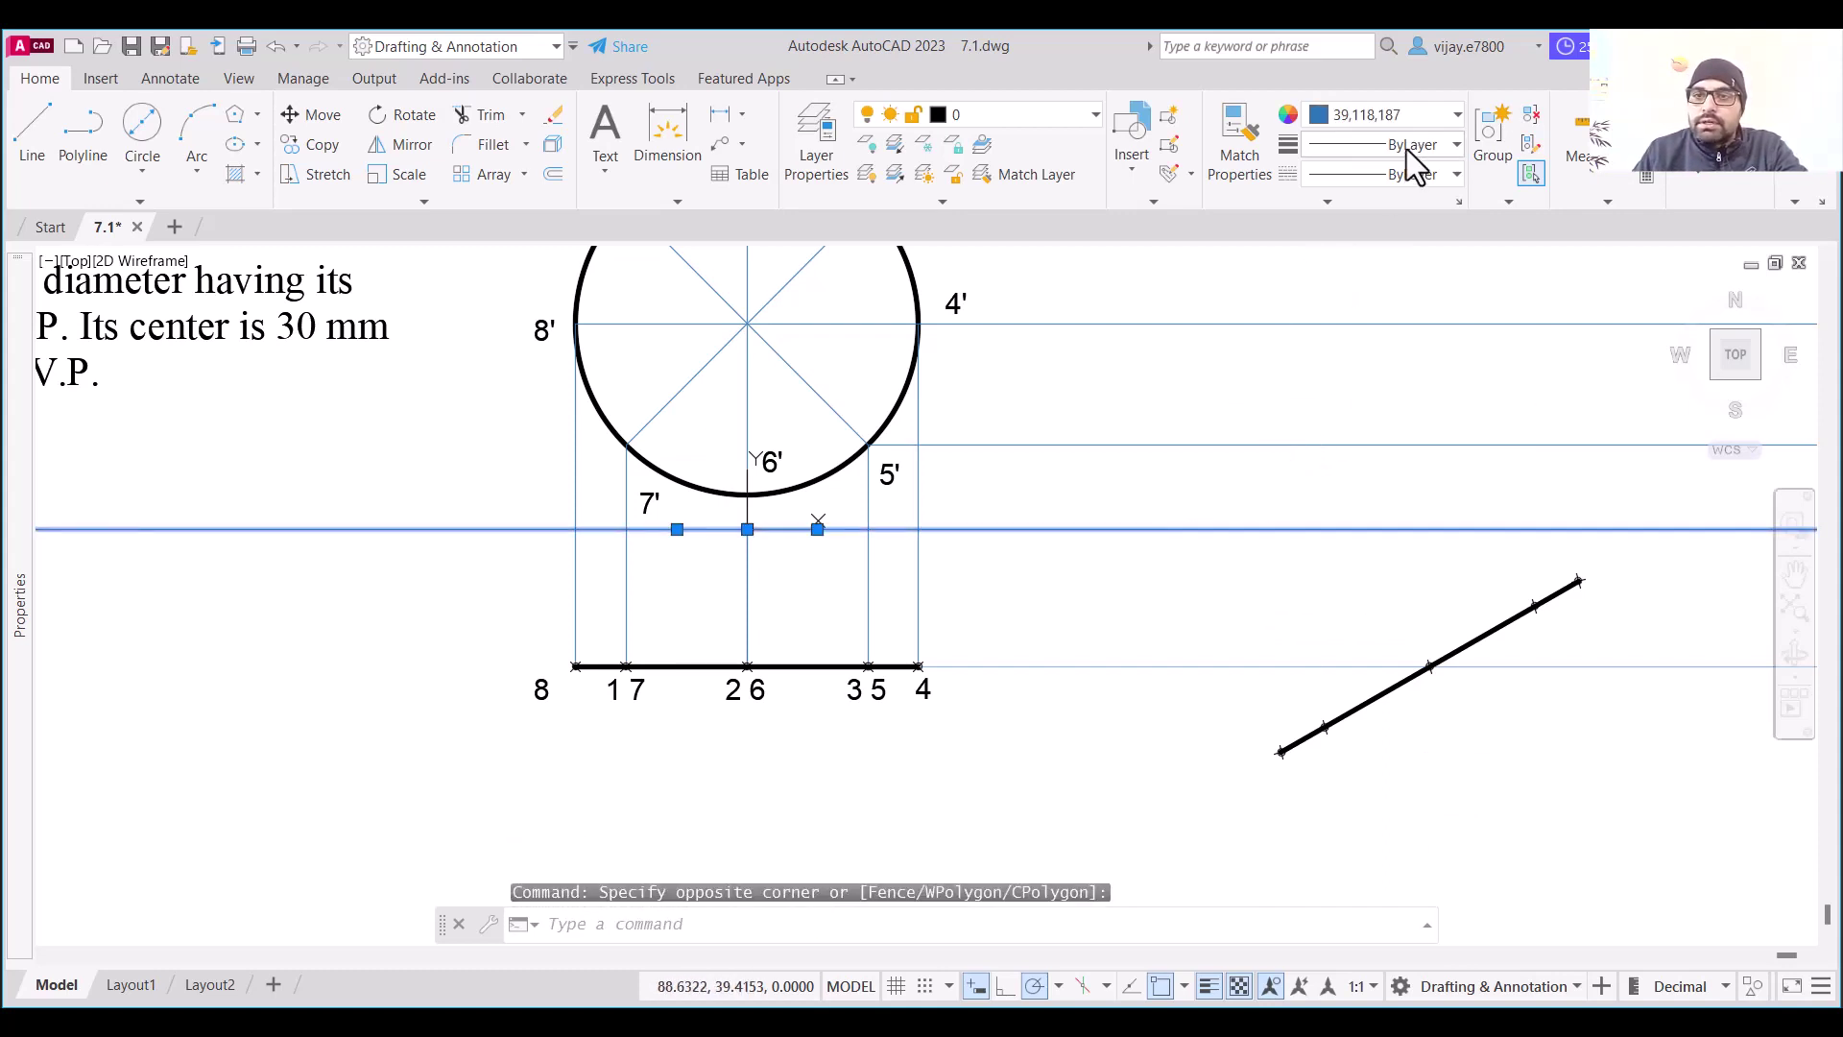
left_click(1408, 148)
scroll(1353, 422, "down", 3)
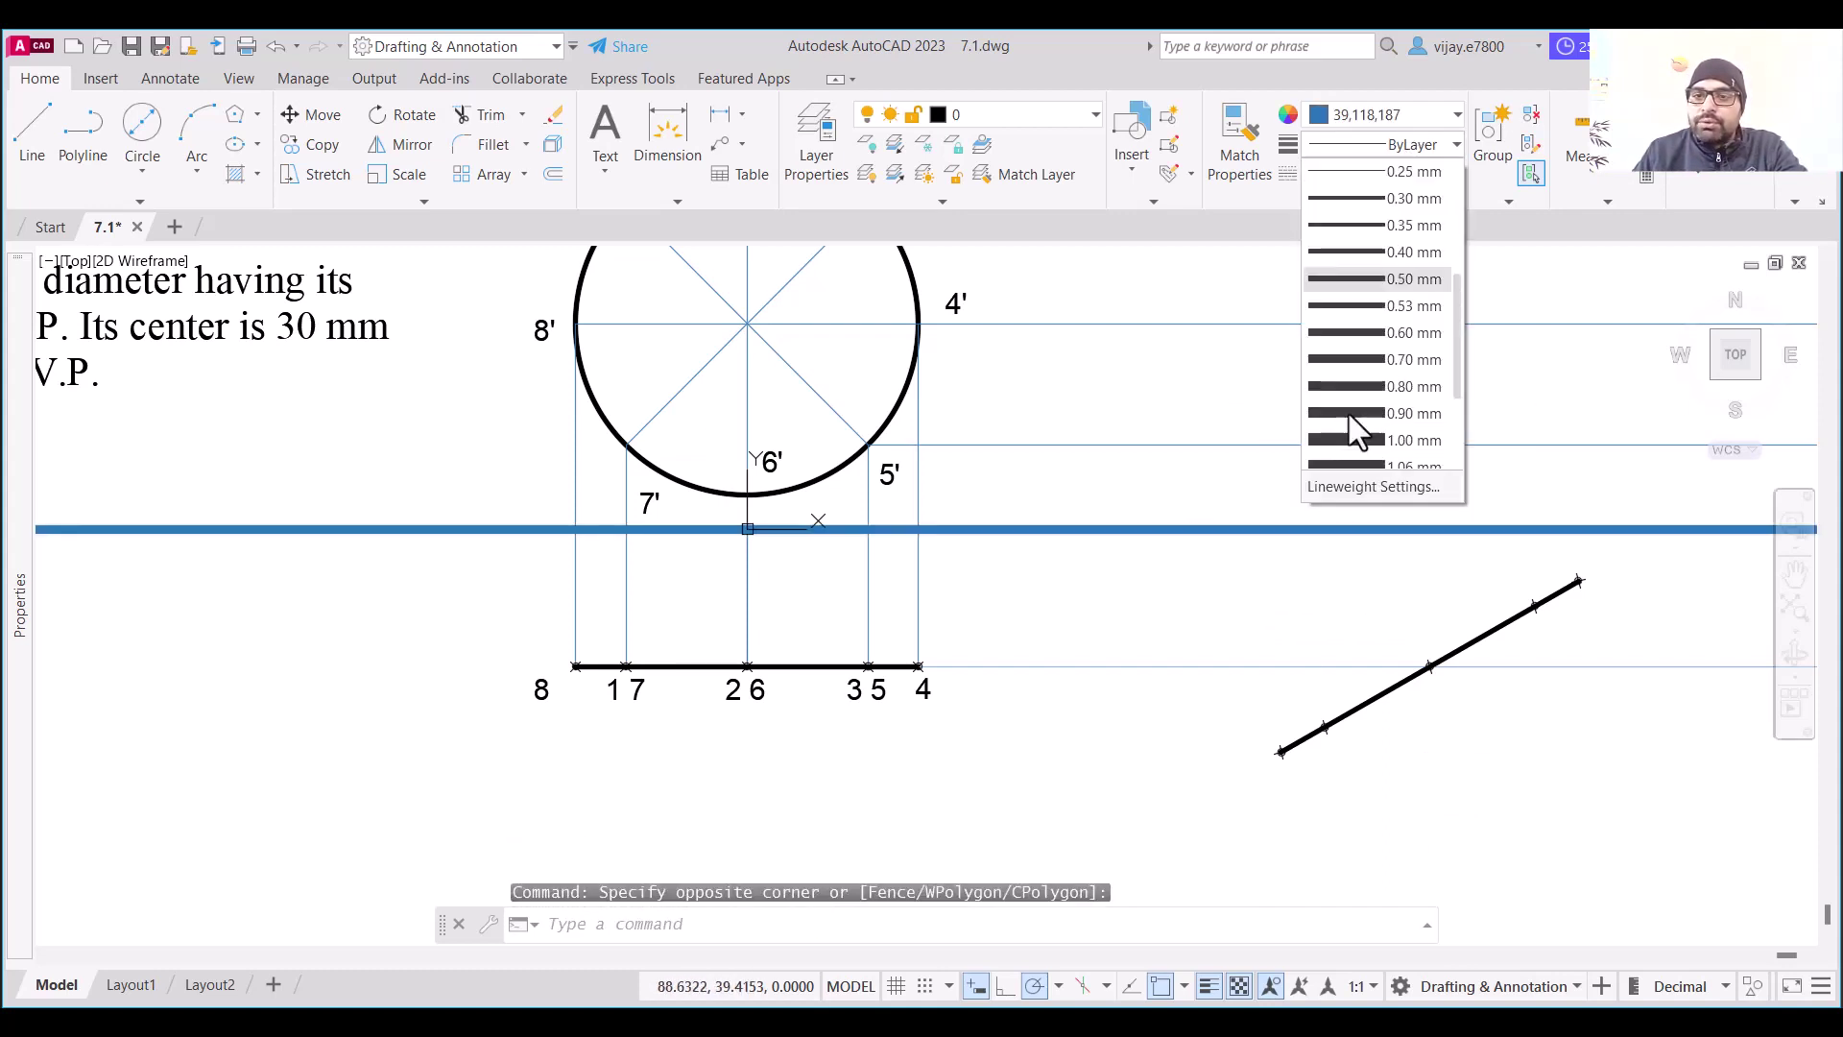
left_click(1358, 305)
key("Escape")
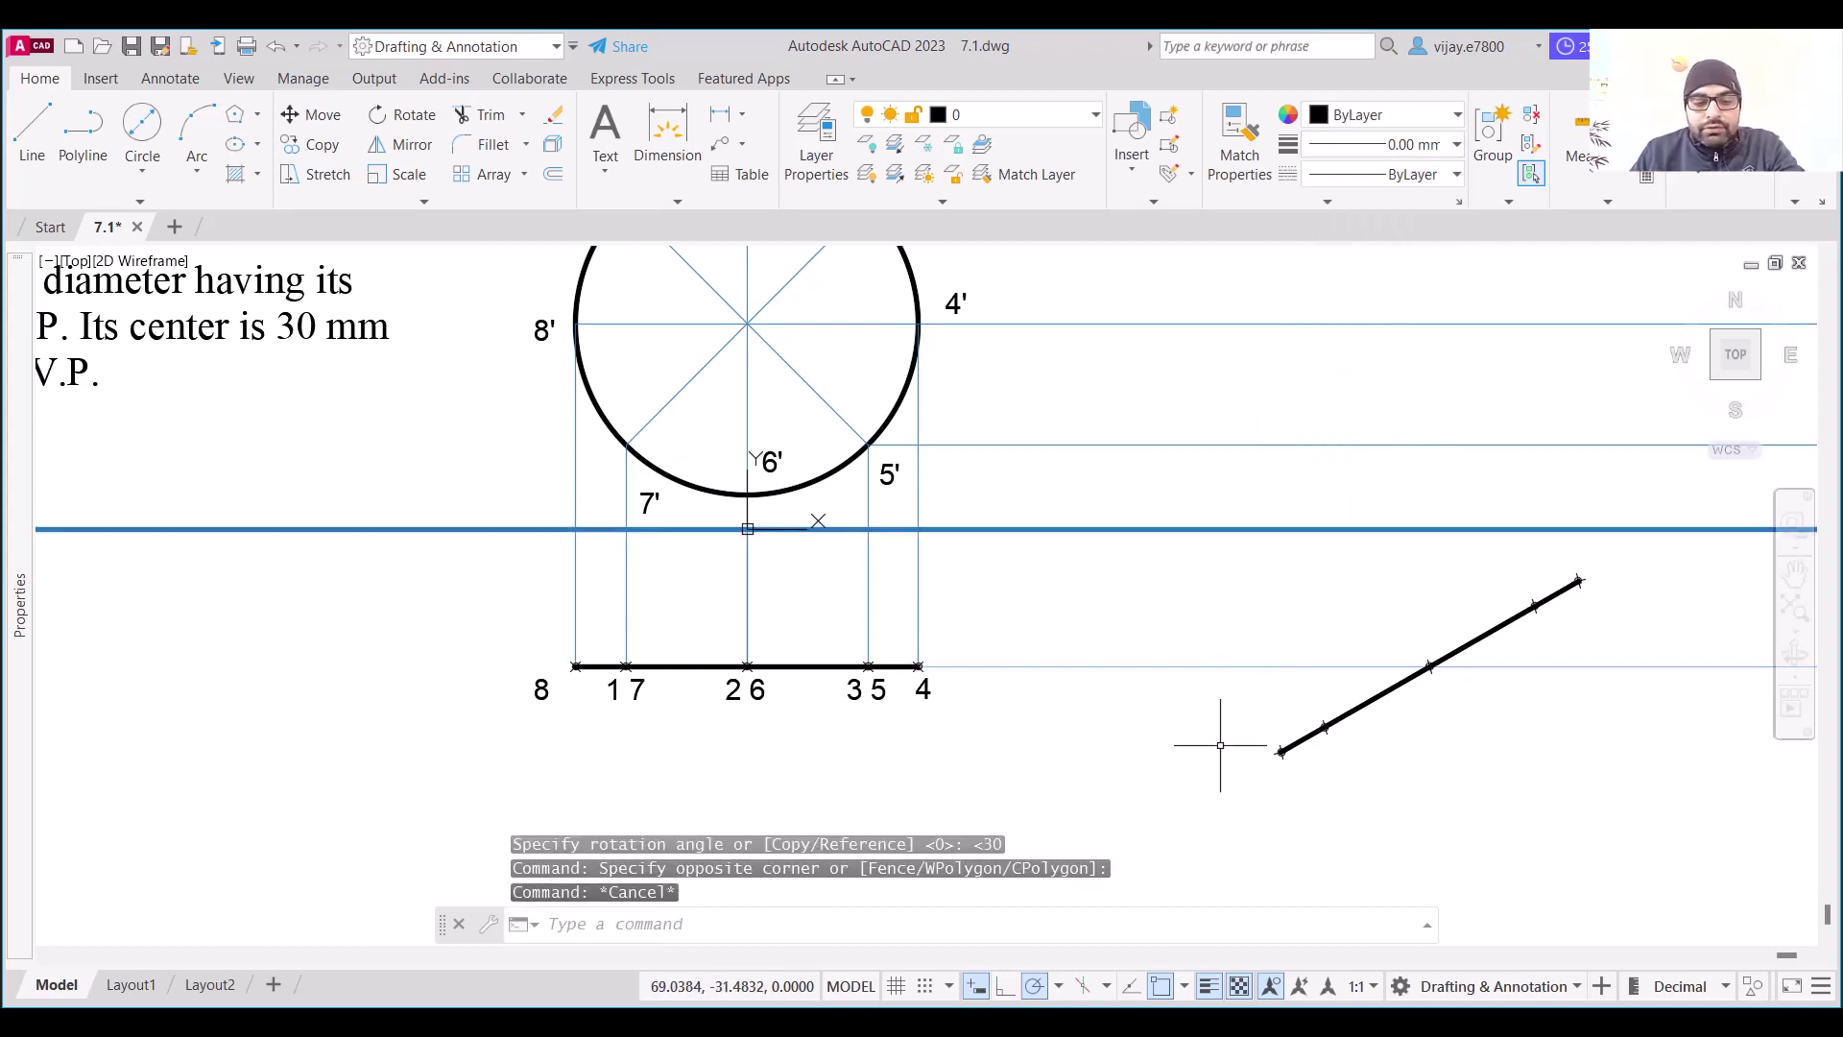
Set the current colour for new objects to 122,175,223
type("ray")
key("Return")
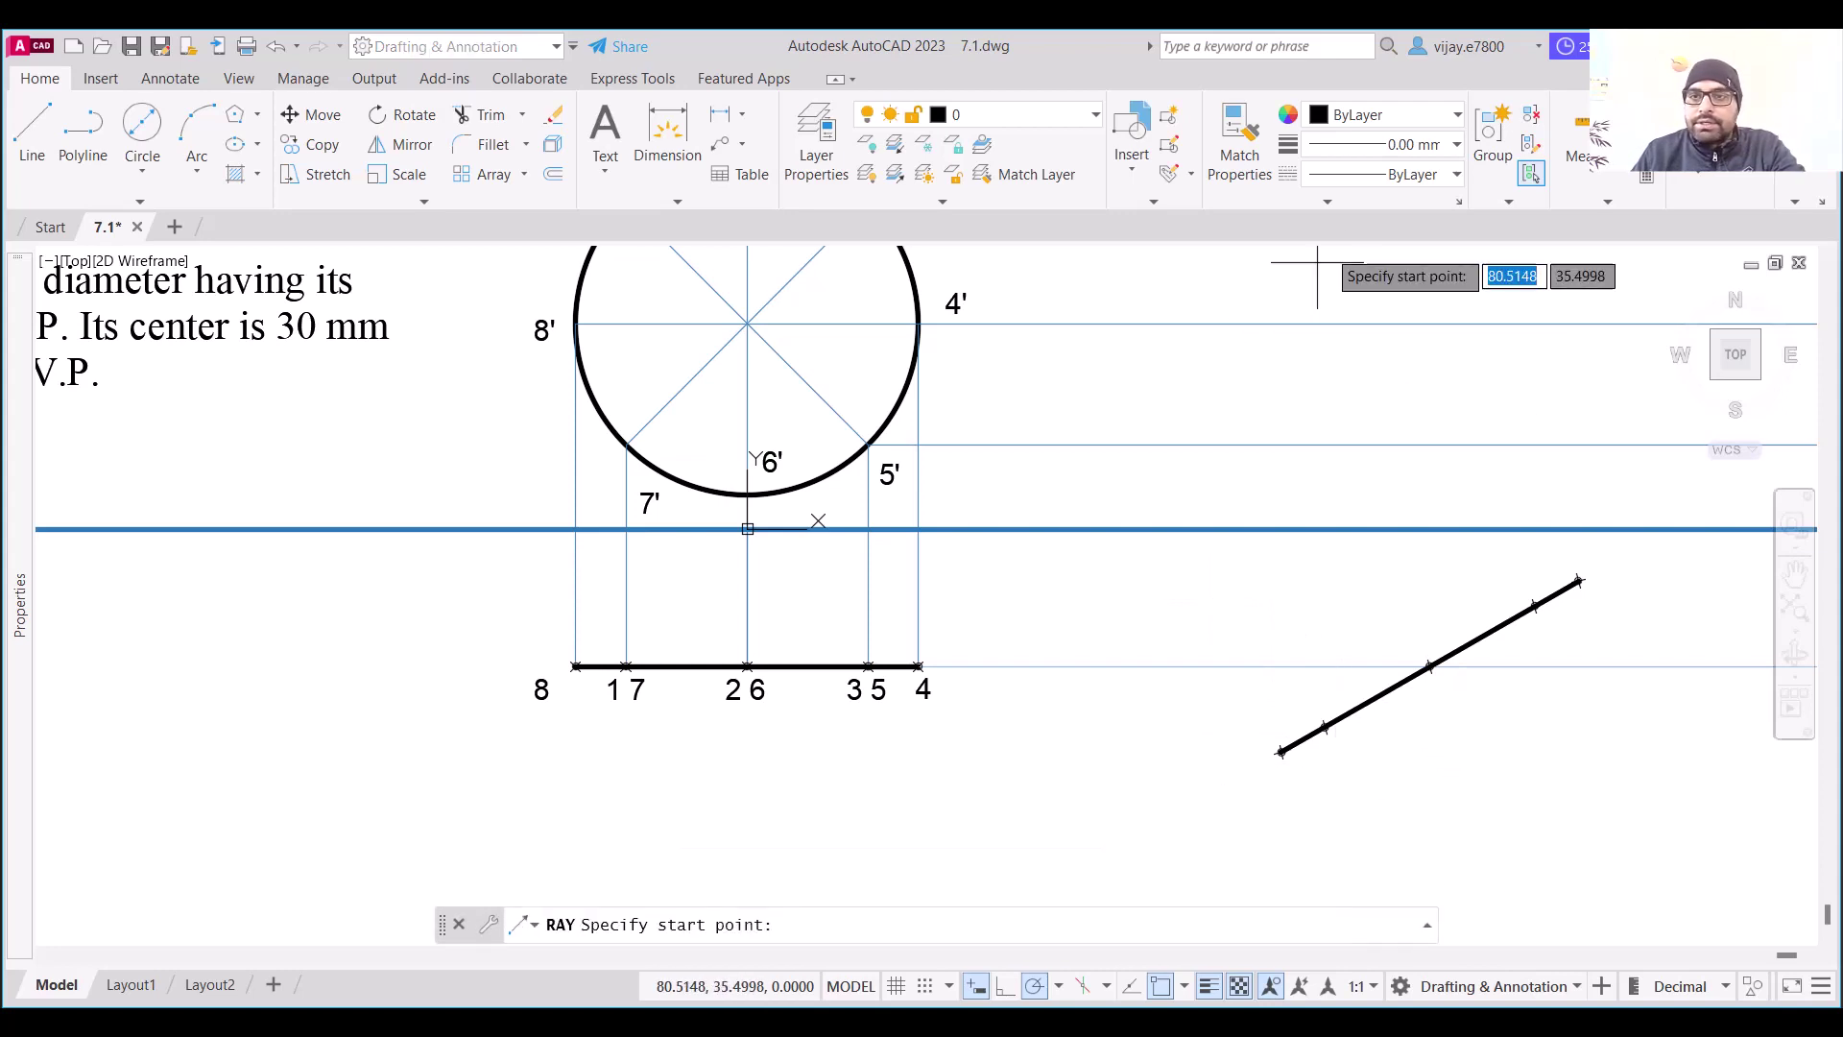
left_click(1282, 752)
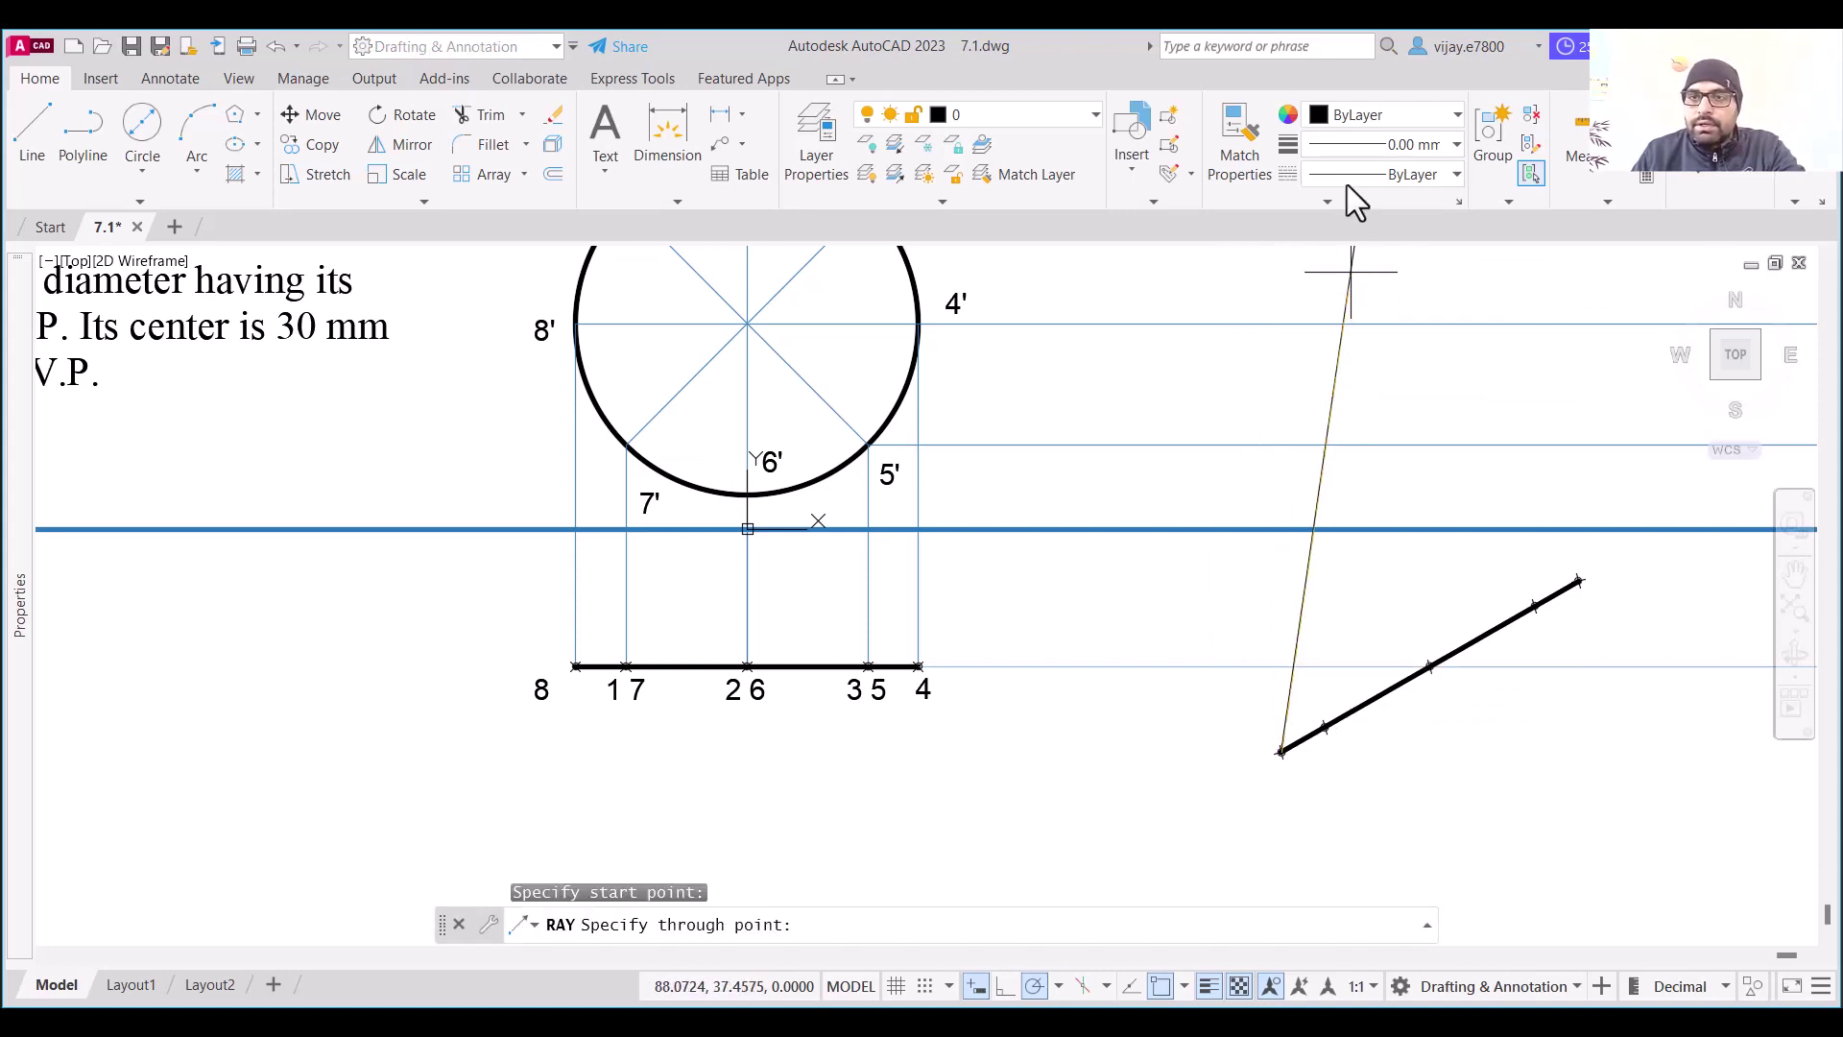
left_click(1373, 115)
left_click(1461, 269)
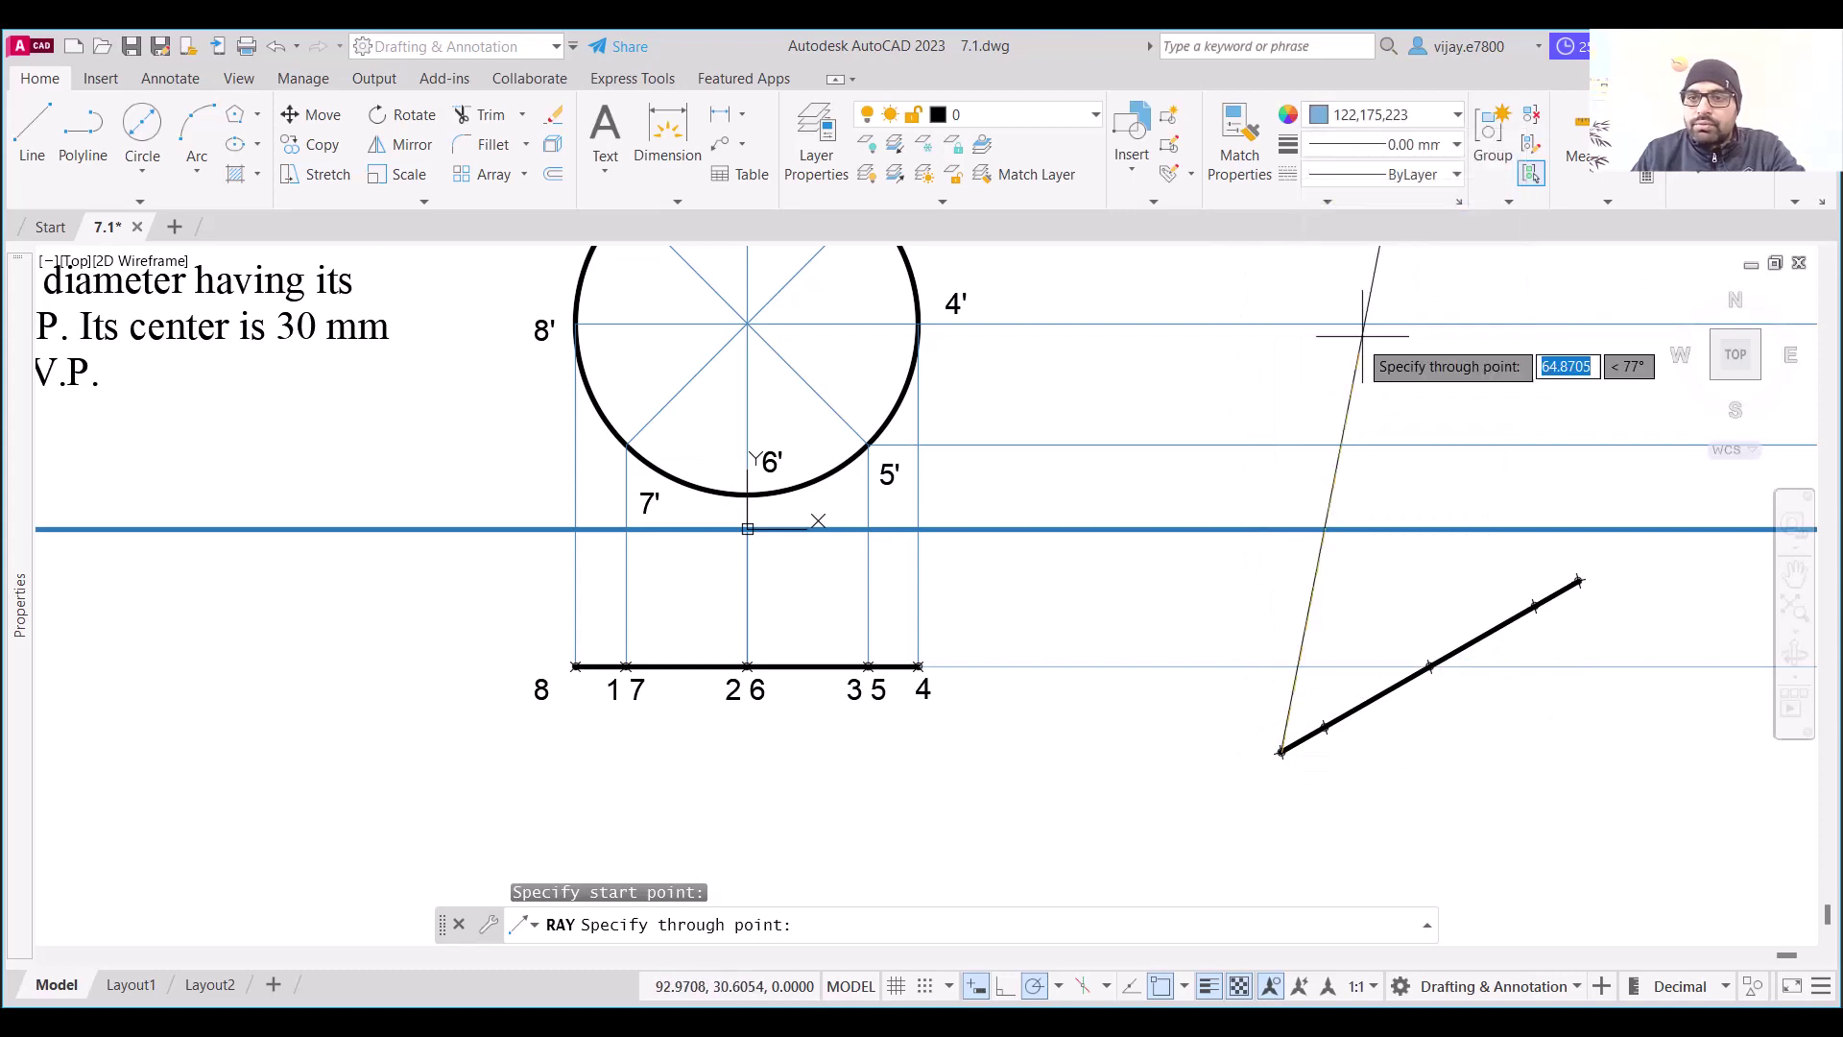
key("Escape")
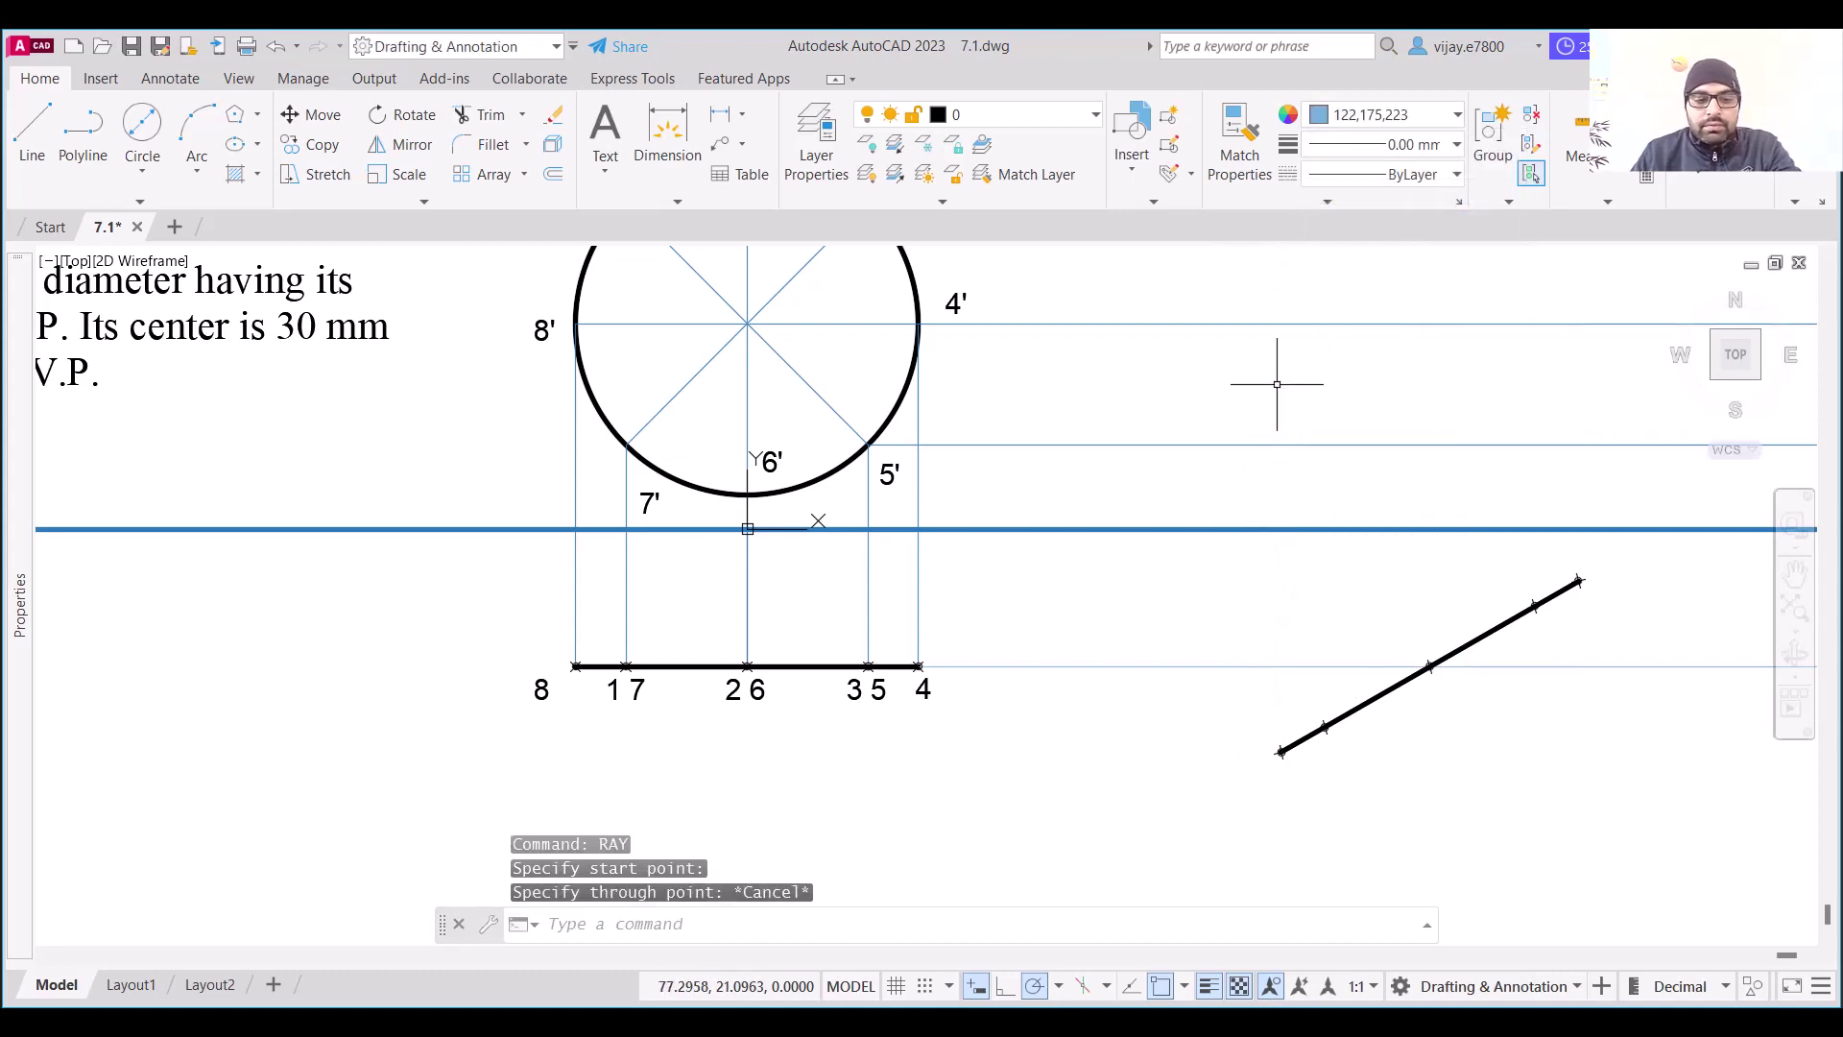
Draw vertical rays upward from the inclined line's lower end, its second point and its midpoint
key("Return")
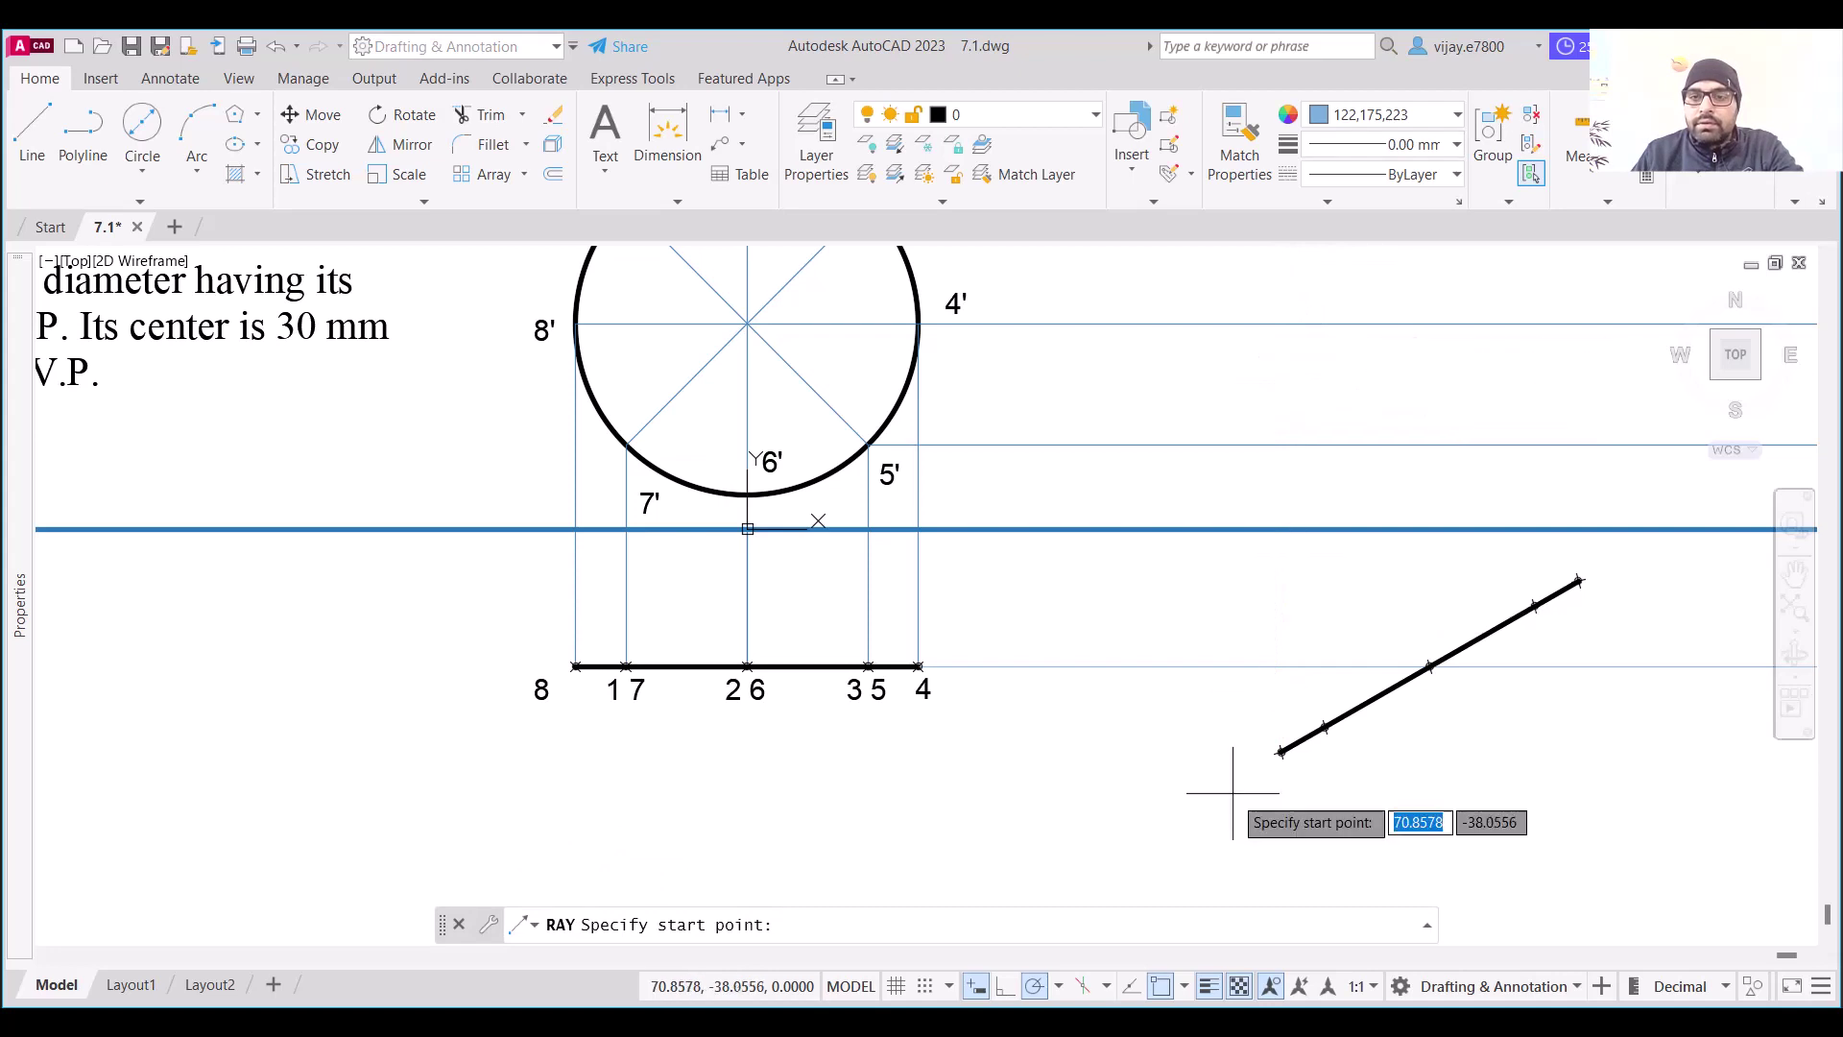
left_click(1282, 751)
left_click(1282, 662)
key("Return")
right_click(1449, 655)
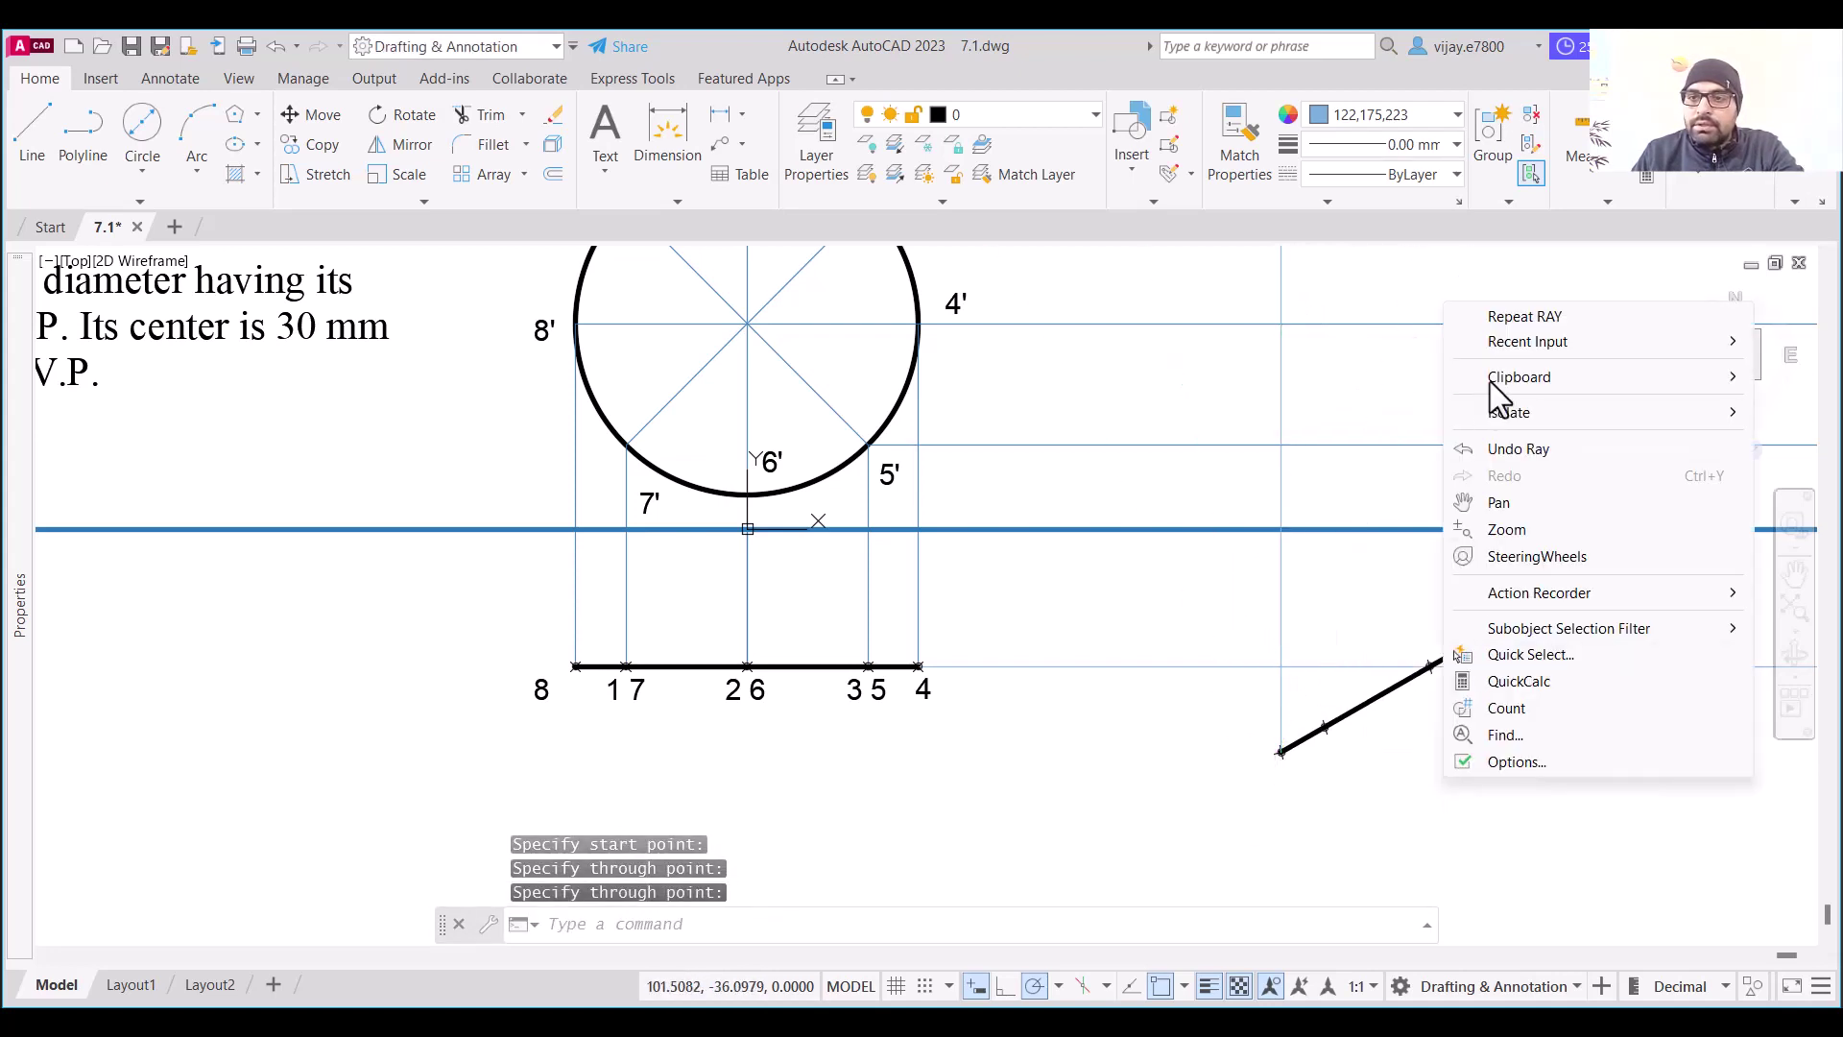
left_click(1525, 316)
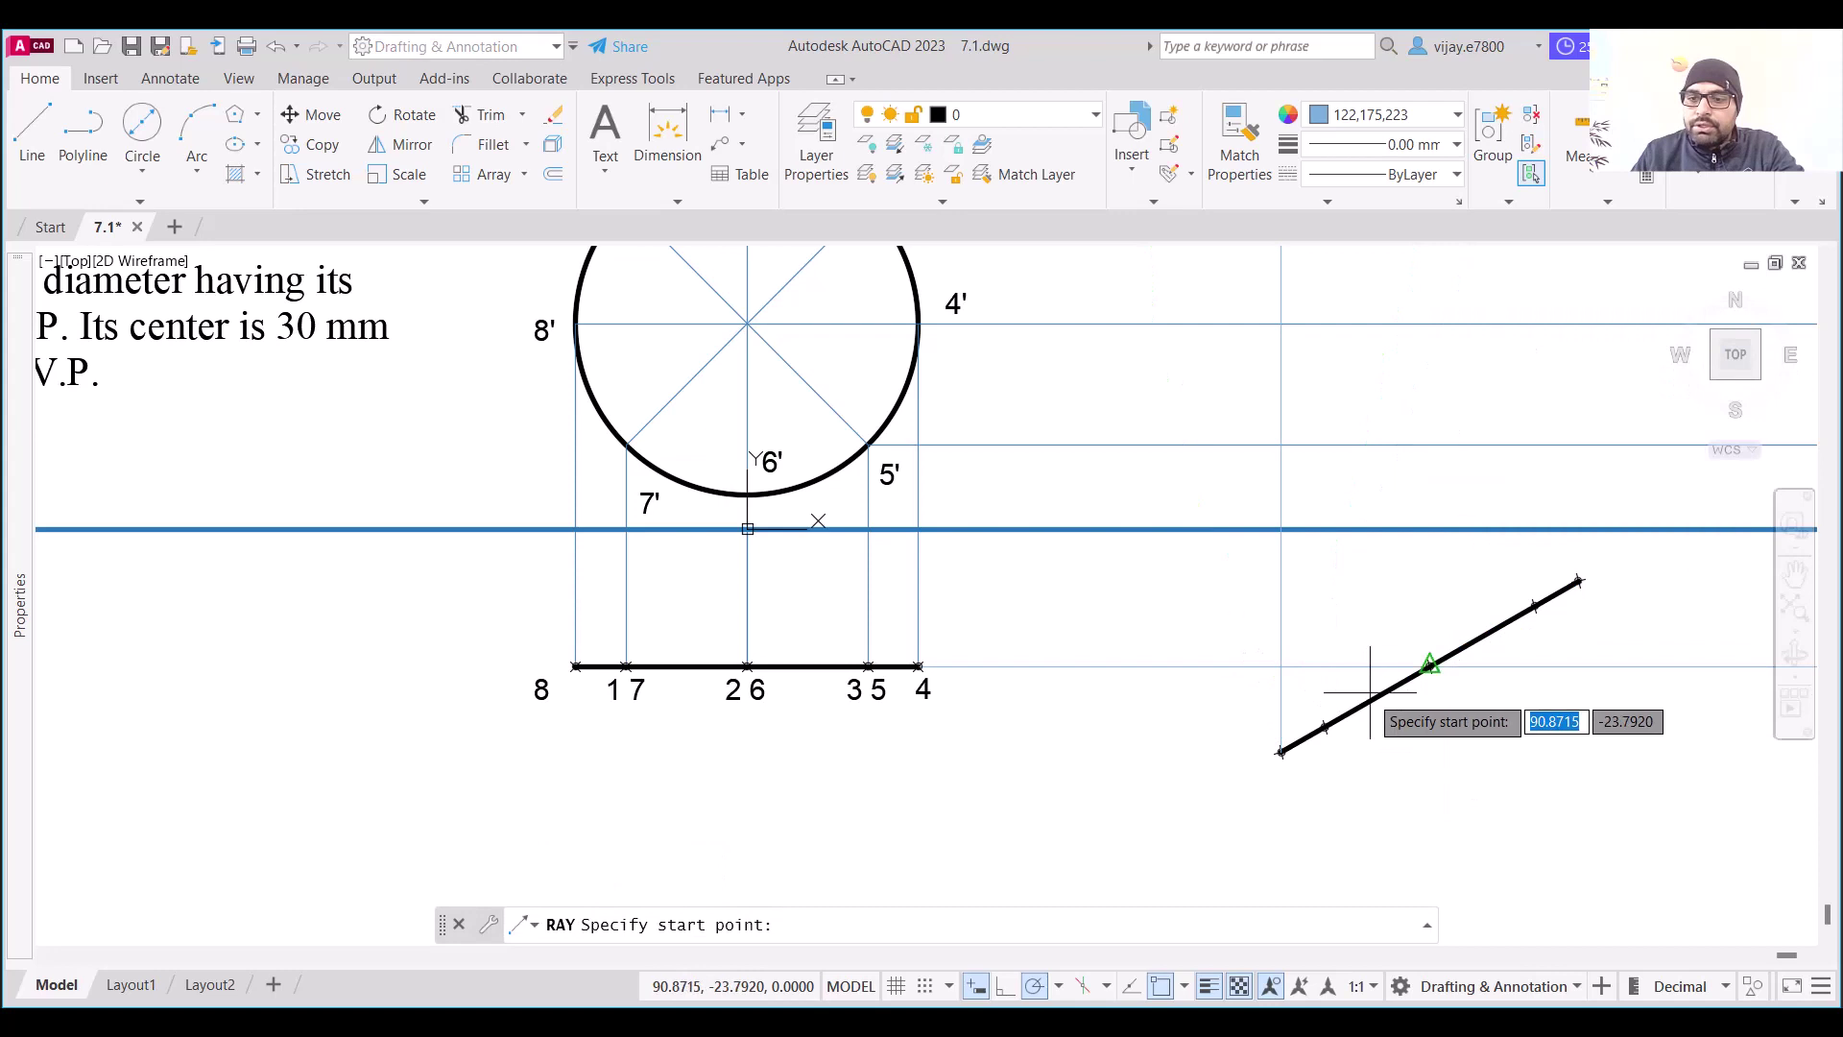
left_click(1324, 727)
left_click(1325, 648)
key("Return")
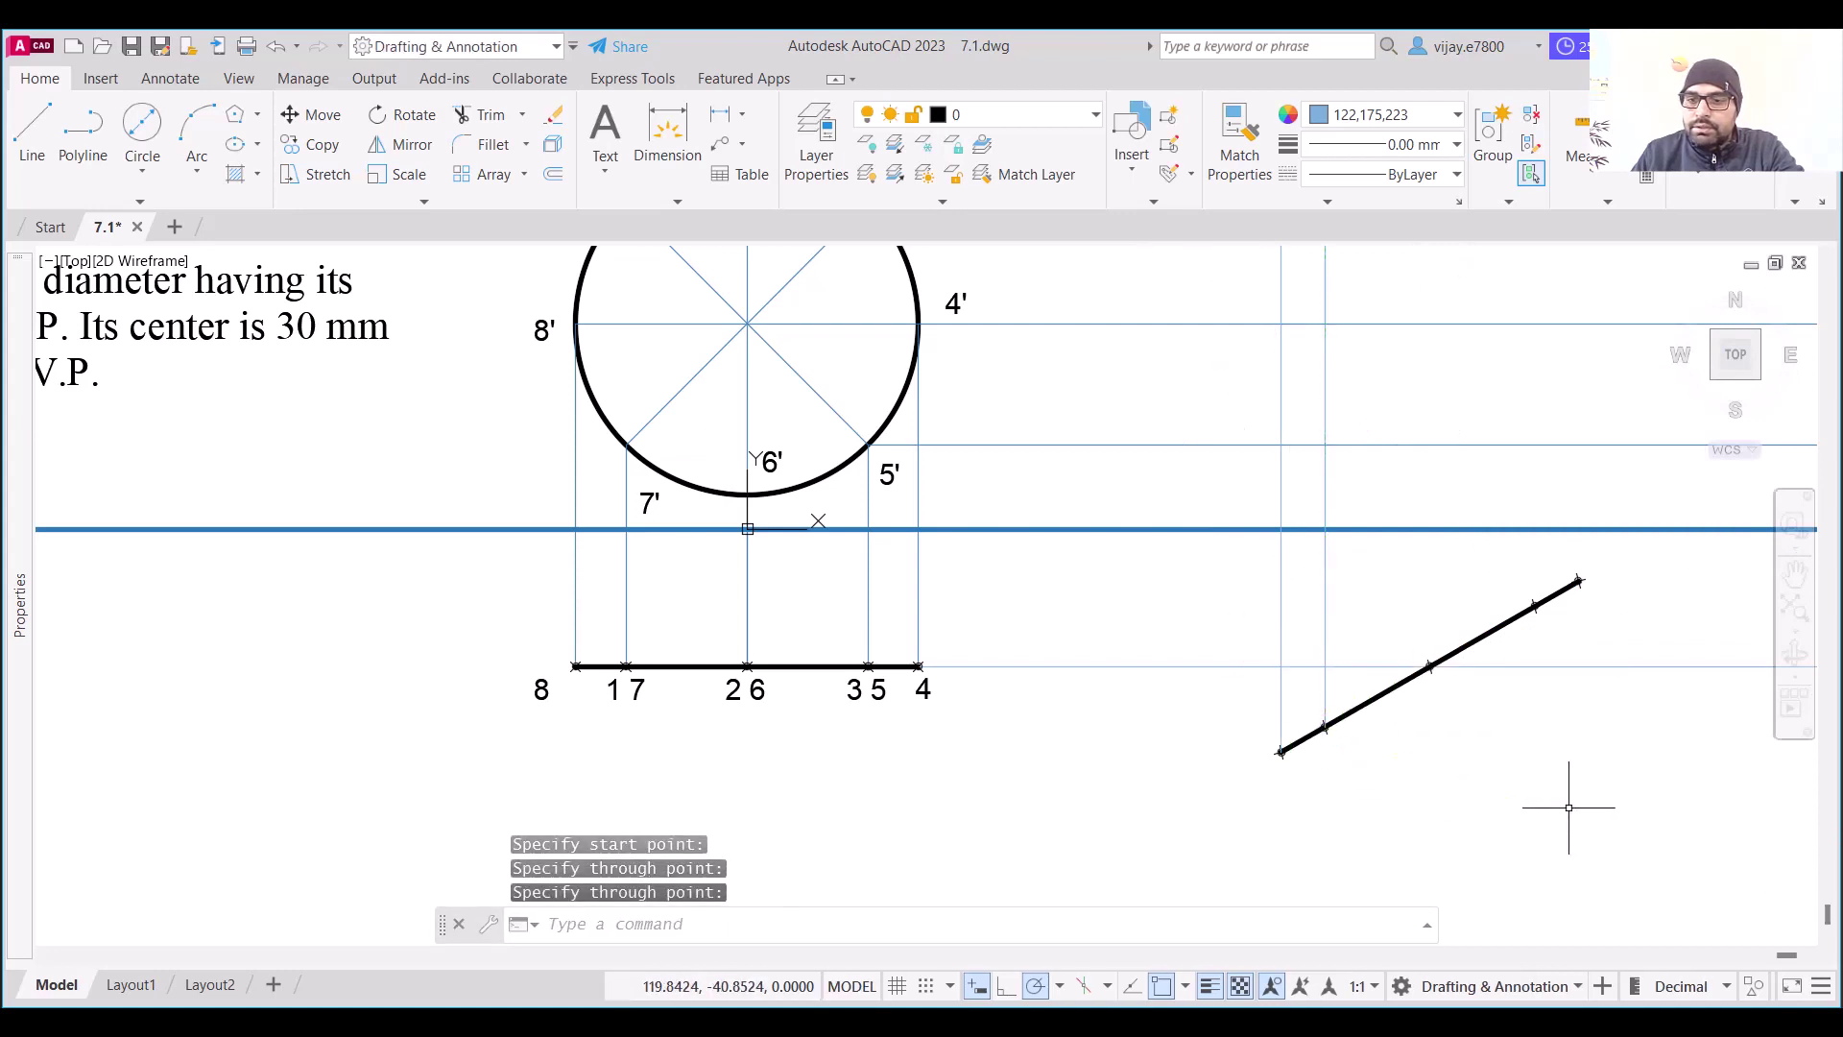
right_click(1579, 802)
left_click(1614, 348)
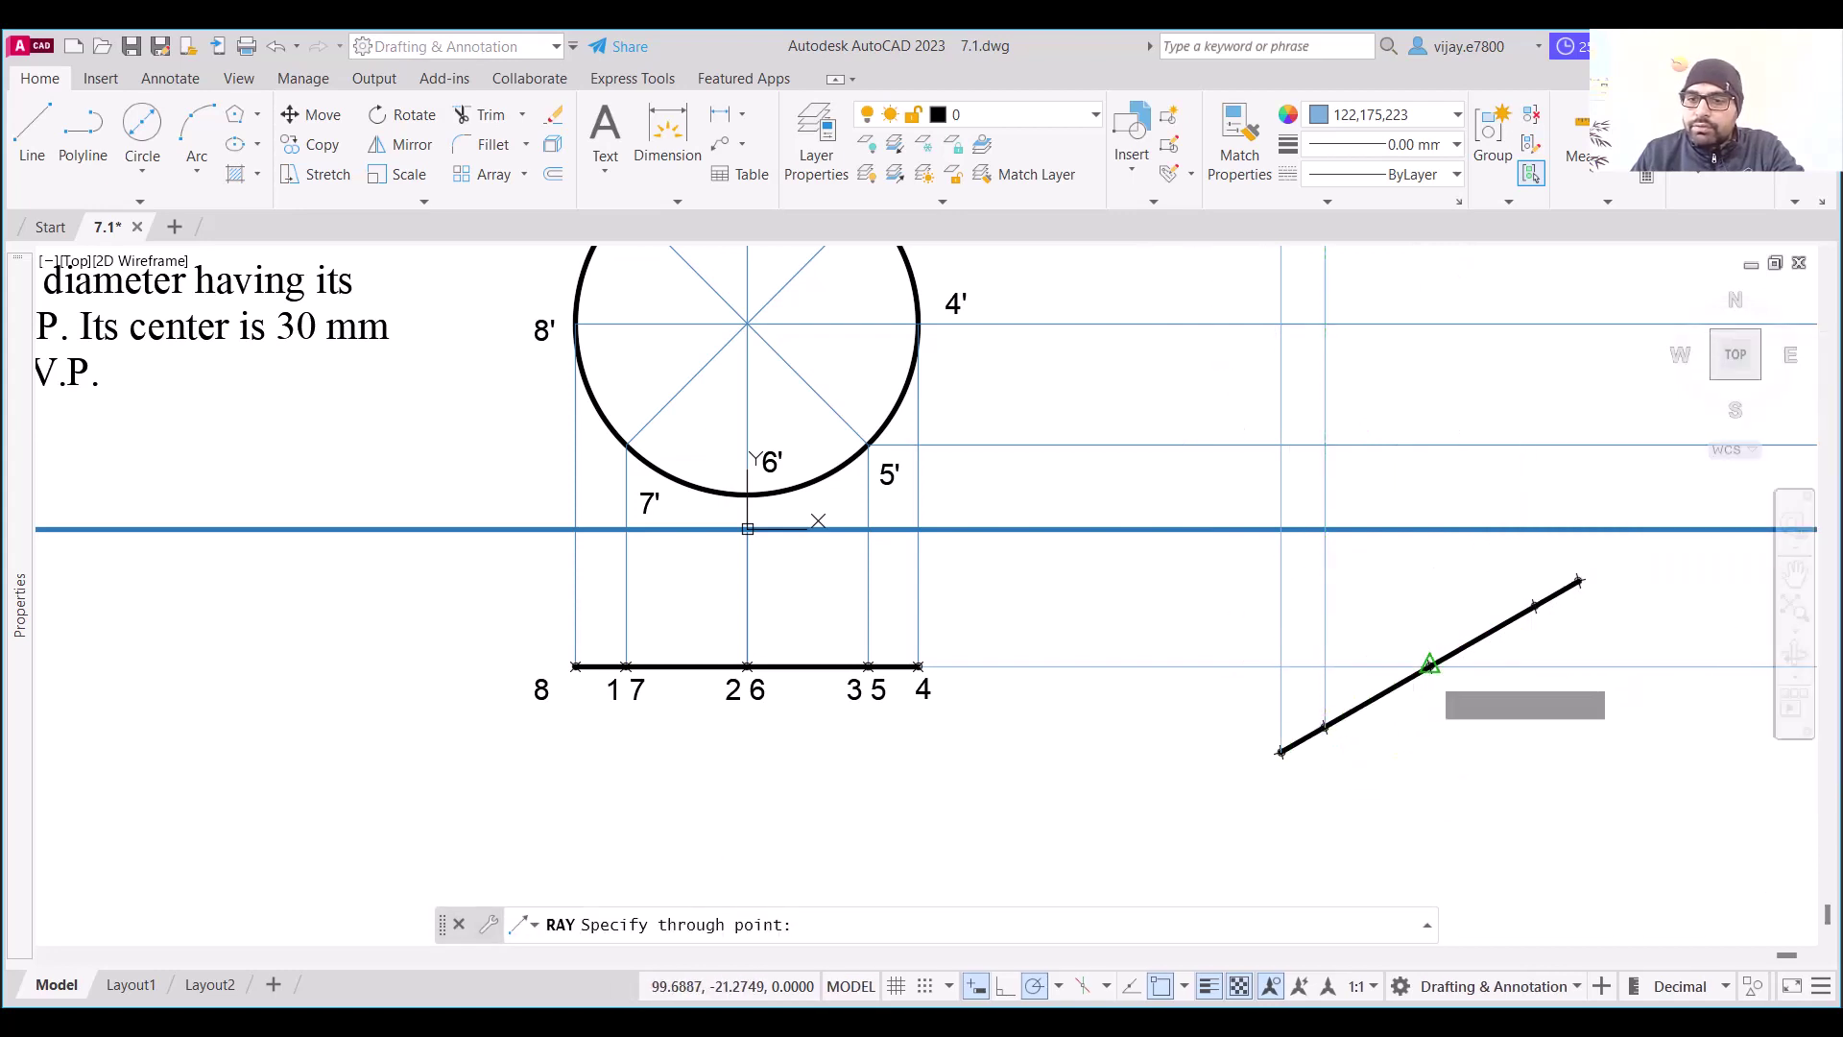
left_click(1430, 666)
left_click(1430, 547)
key("Return")
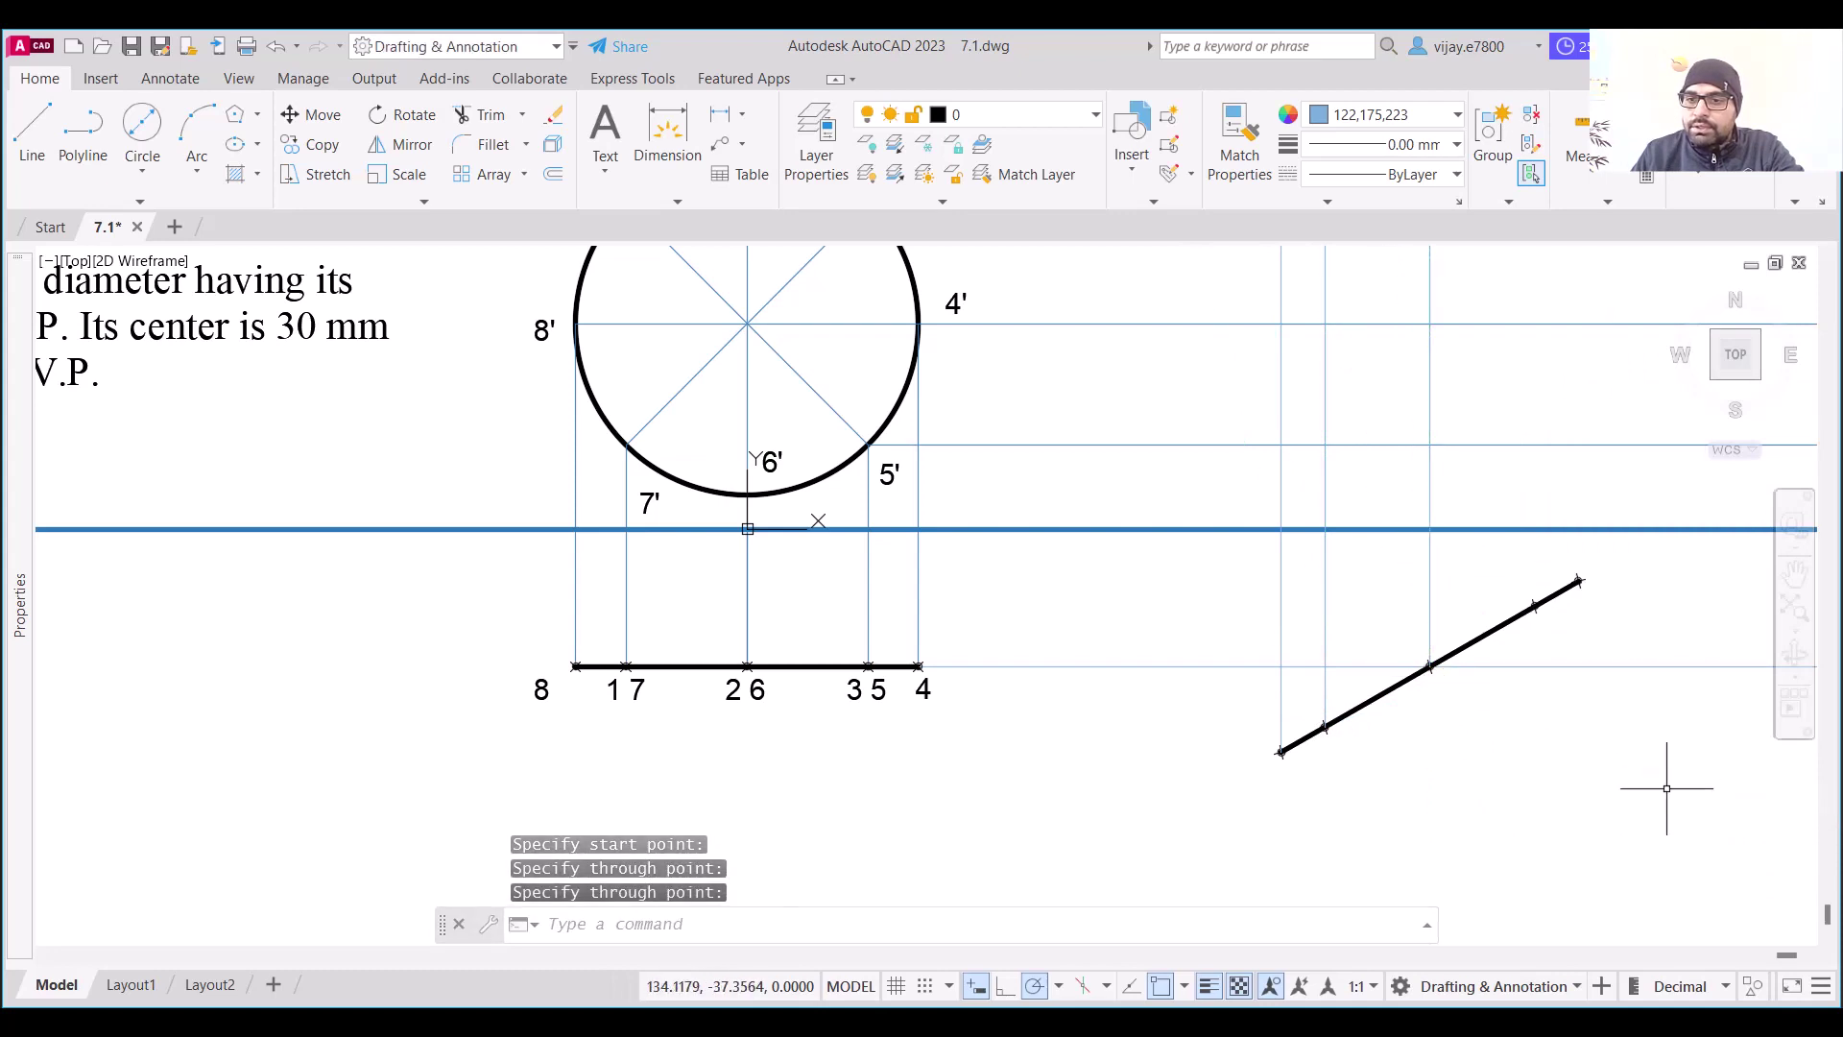
Draw vertical rays upward from the inclined line's fourth point and its upper end
right_click(1668, 772)
left_click(1610, 333)
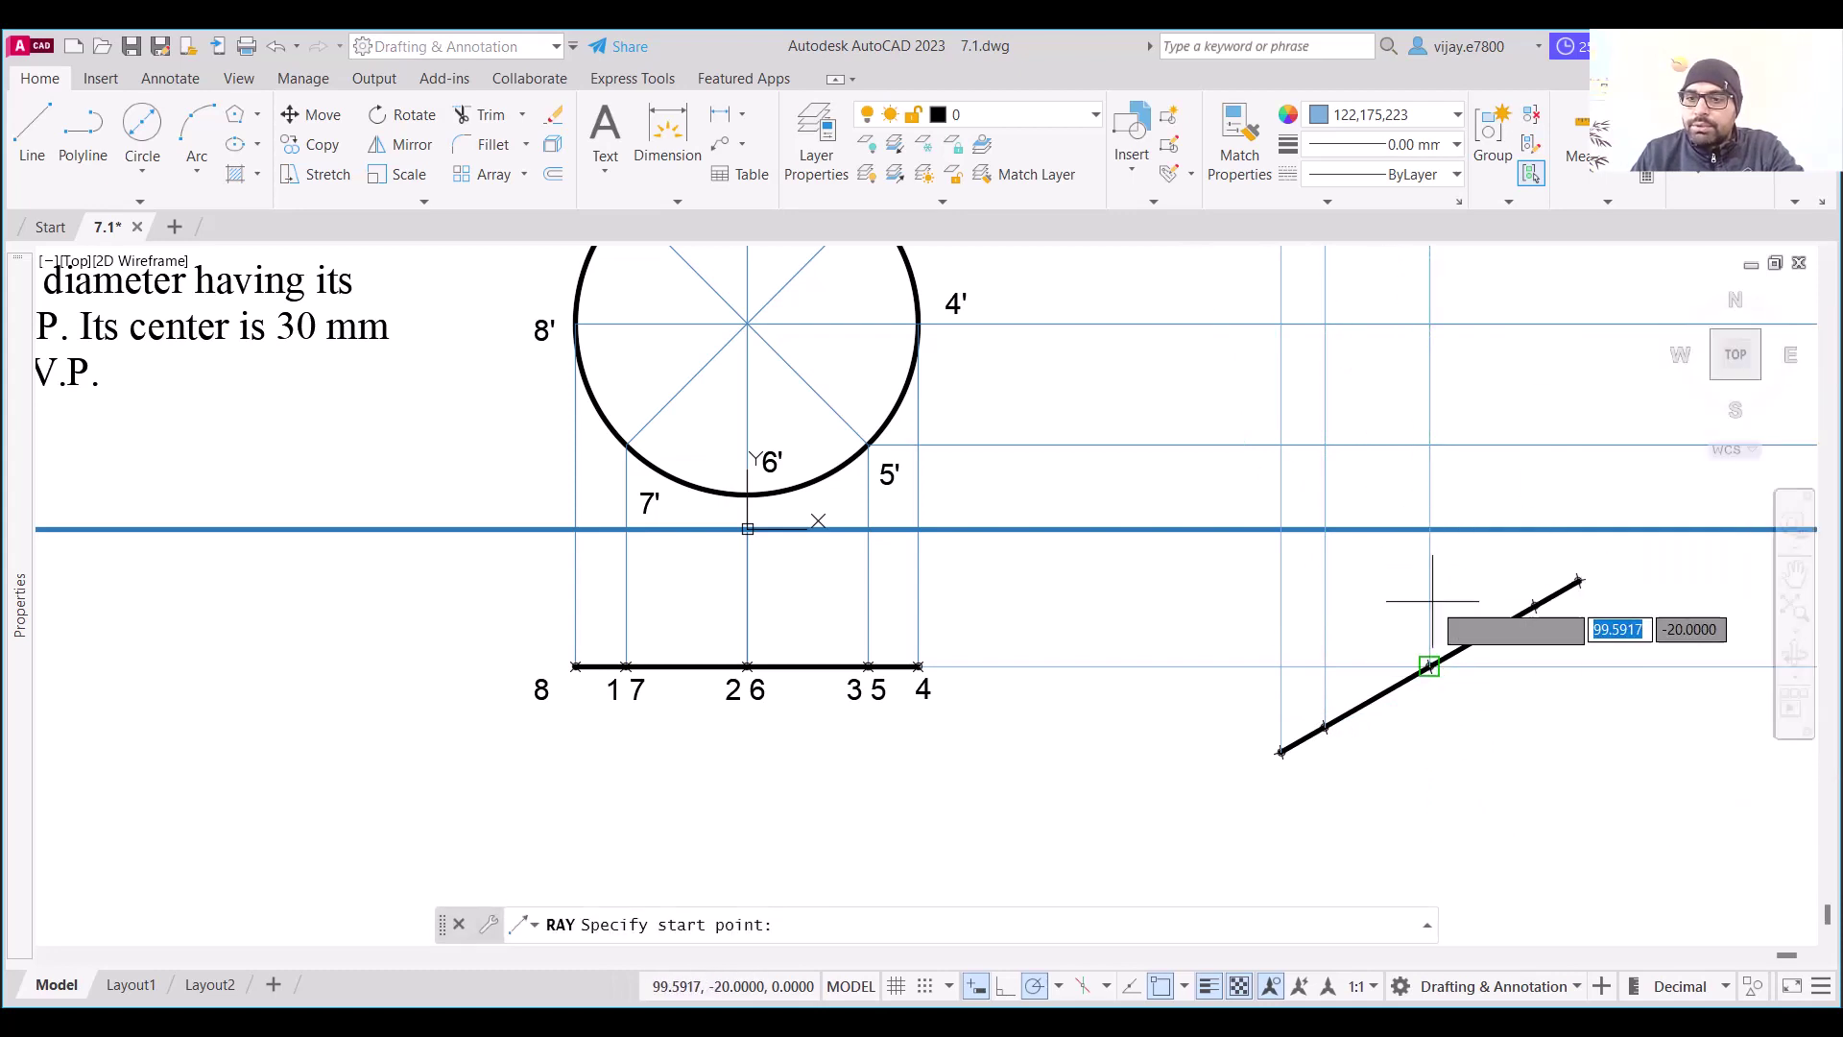
left_click(1535, 606)
left_click(1535, 487)
key("Return")
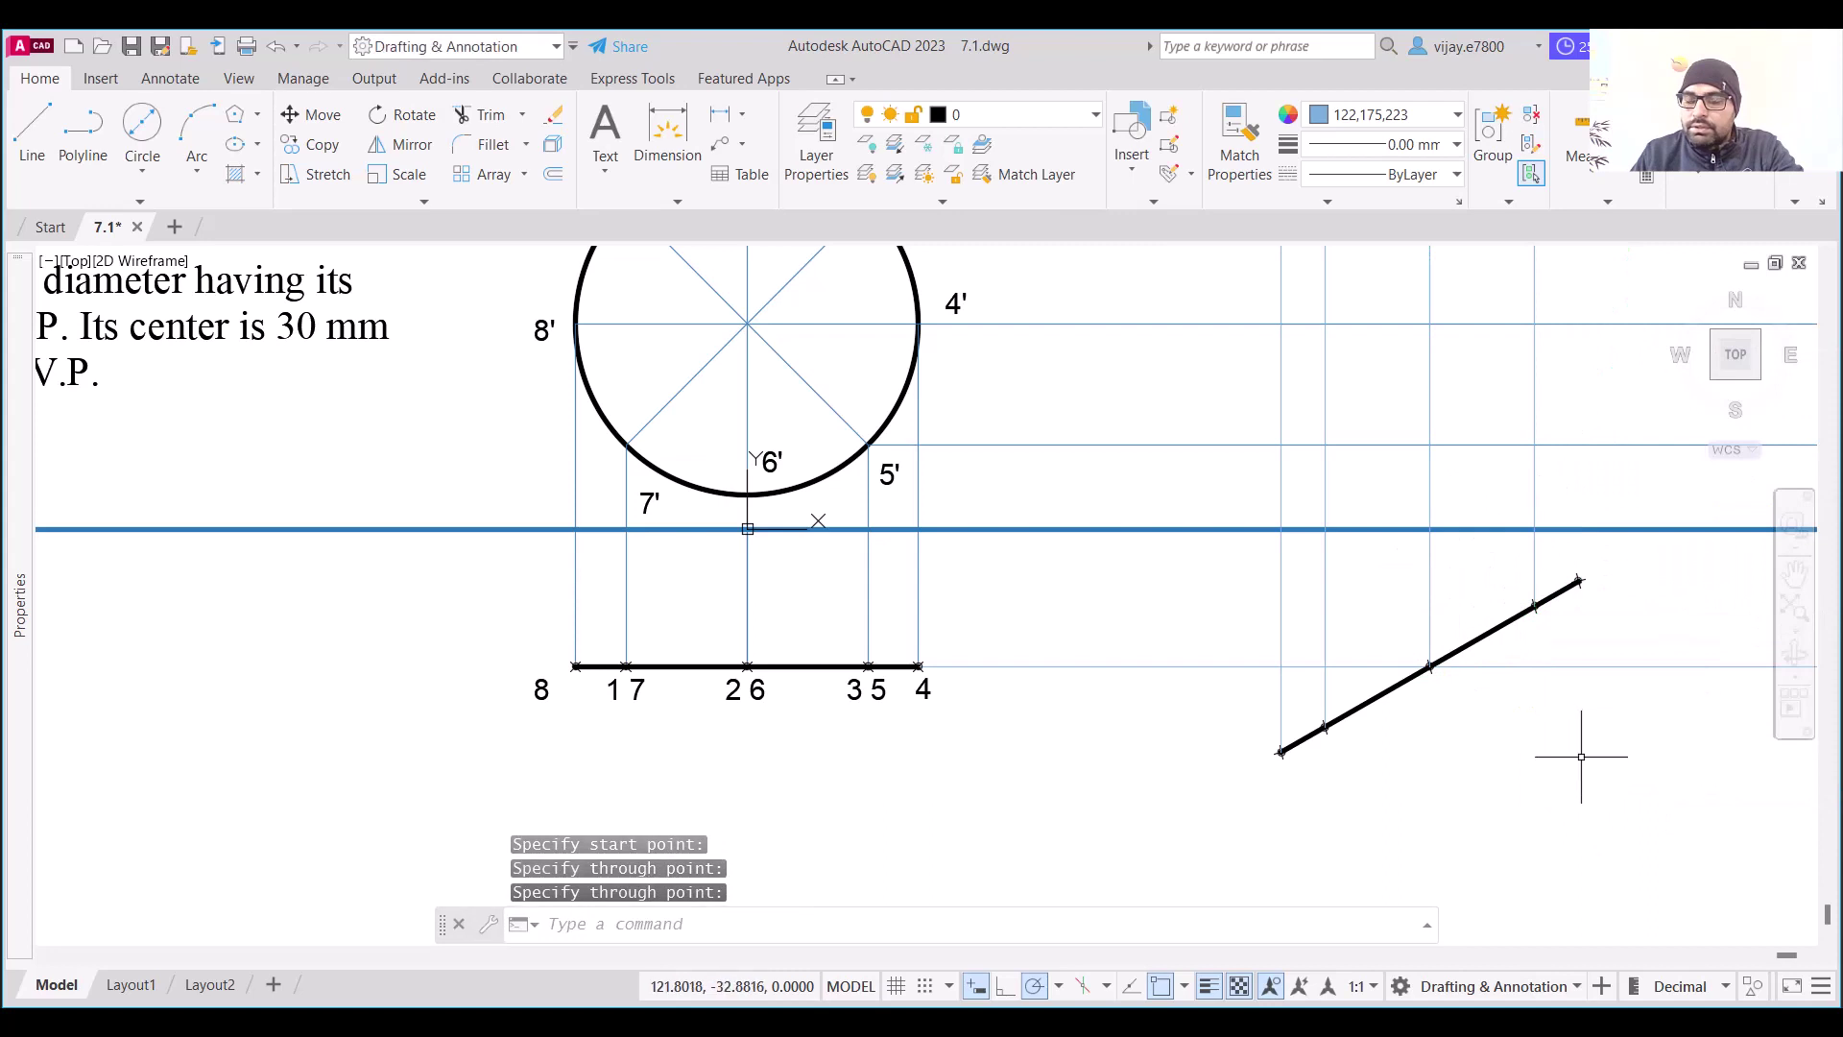
right_click(1584, 751)
left_click(1598, 301)
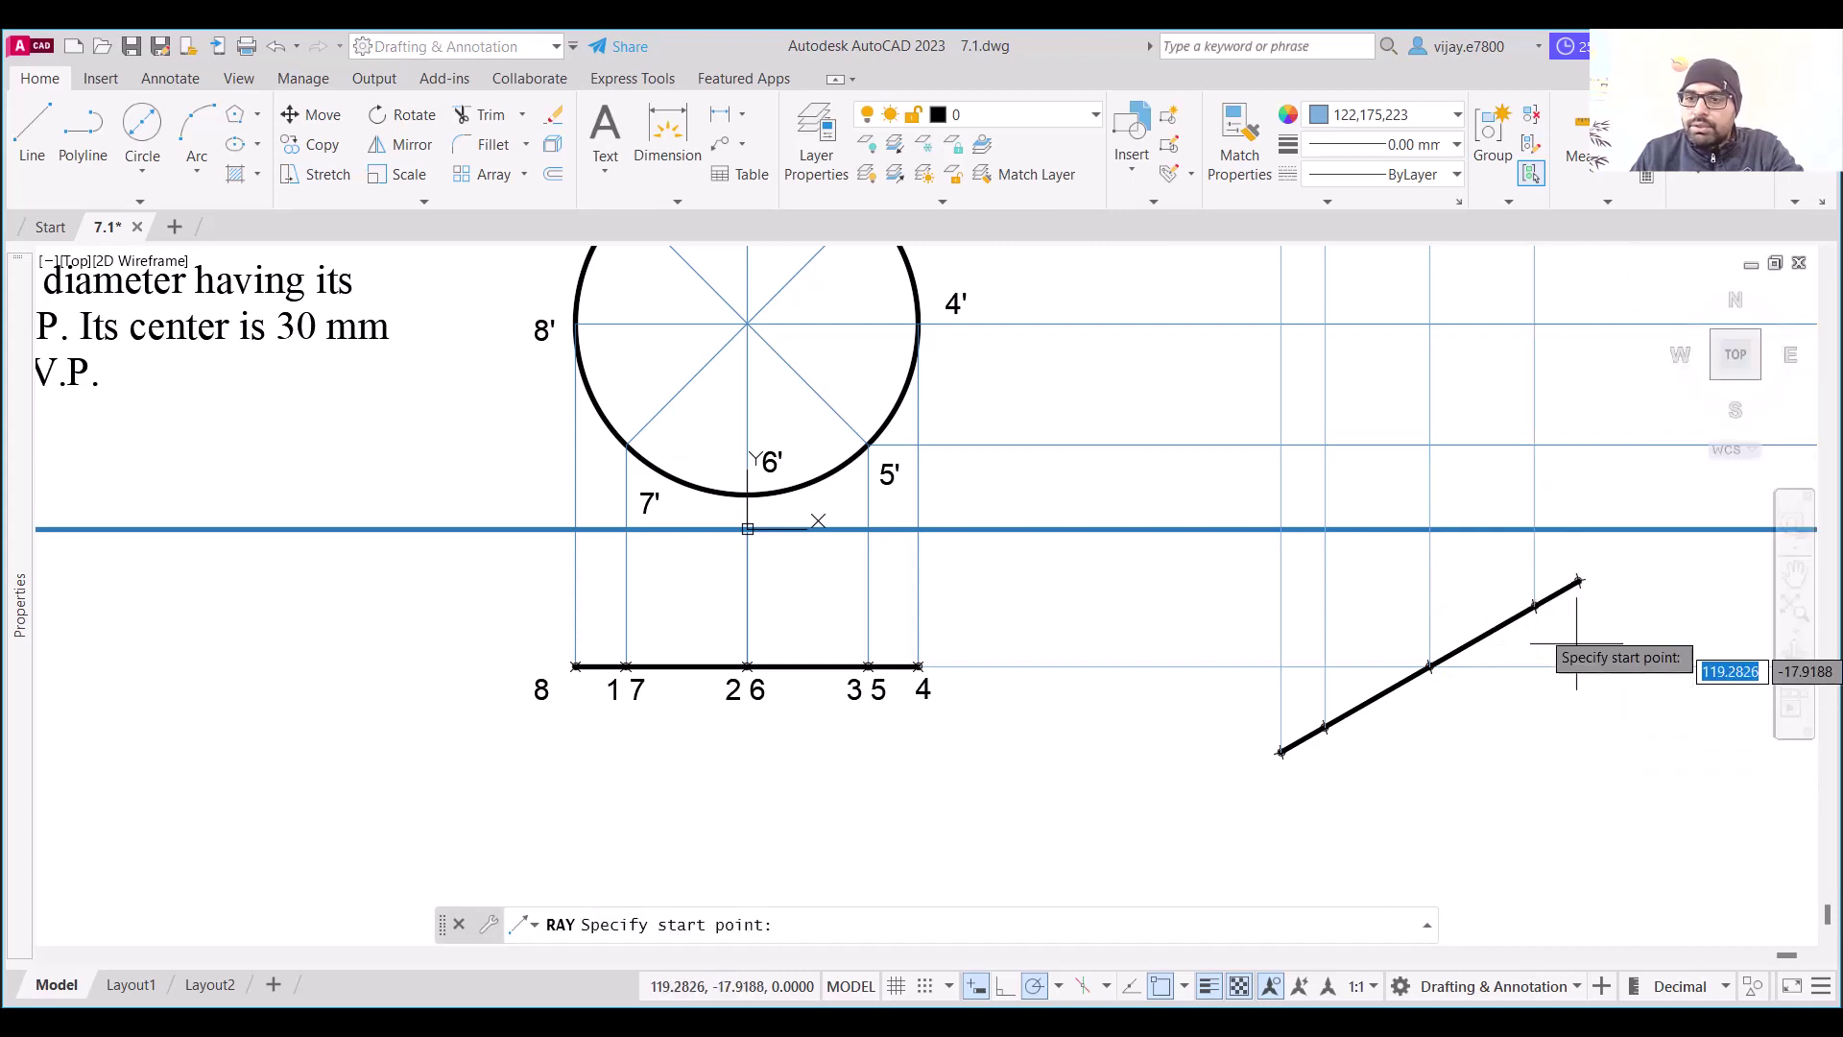
left_click(1579, 581)
left_click(1579, 470)
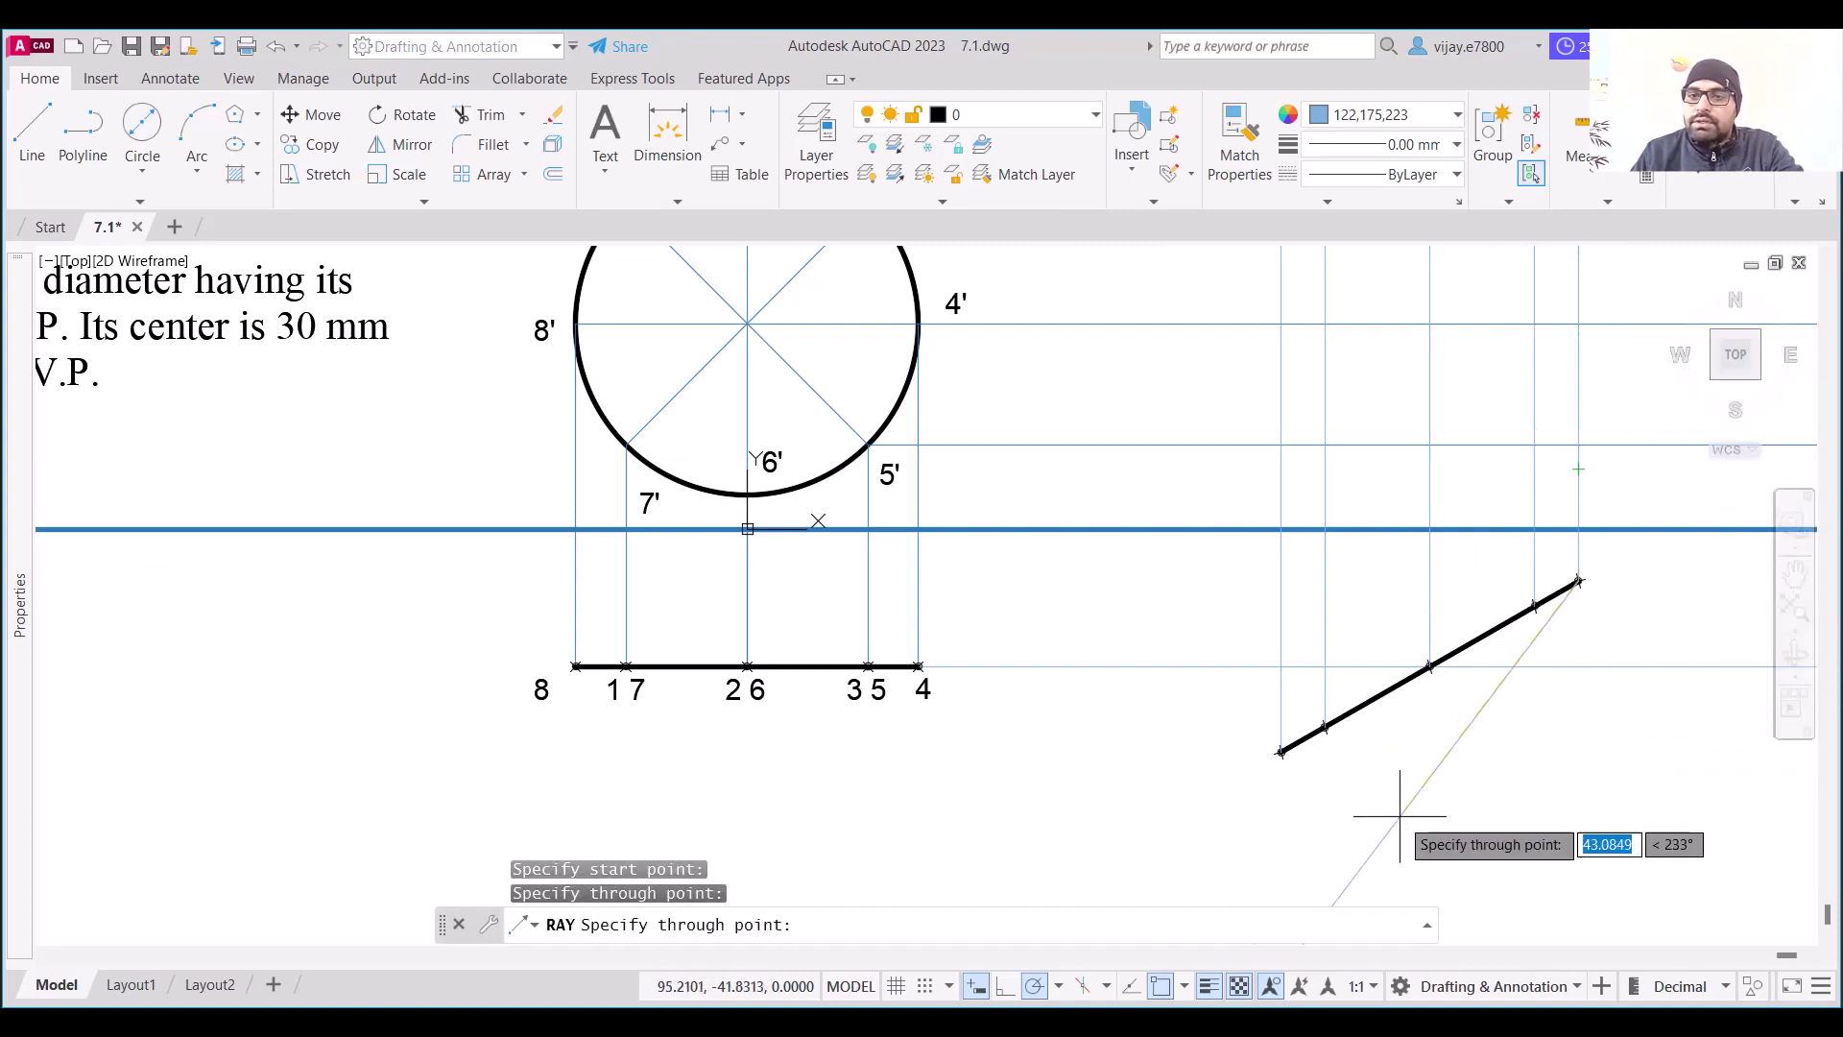
key("Return")
Copy labels 1' to 8' from the circle's centre to where the middle vertical ray crosses the horizontal ray from 4'
scroll(1497, 710, "down", 2)
mouse_move(1295, 576)
middle_mouse_down()
mouse_move(1143, 637)
mouse_move(1020, 623)
middle_mouse_up()
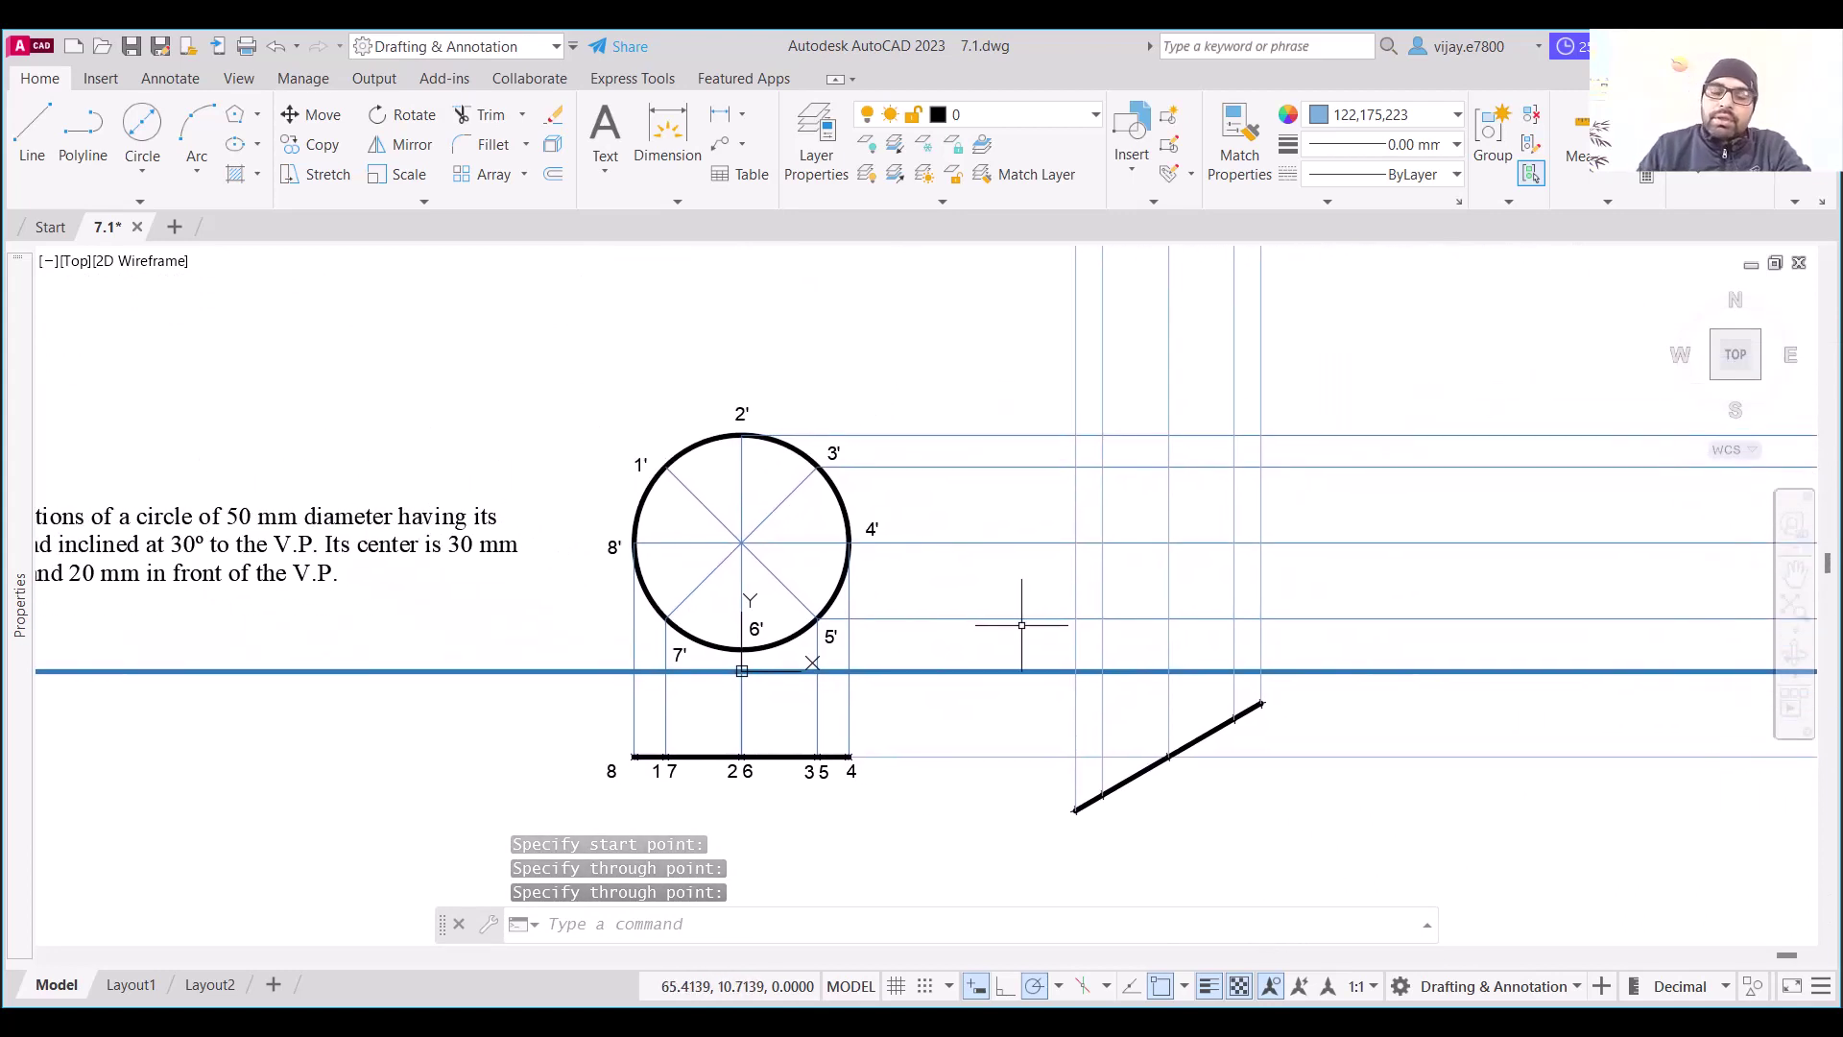
left_click(833, 468)
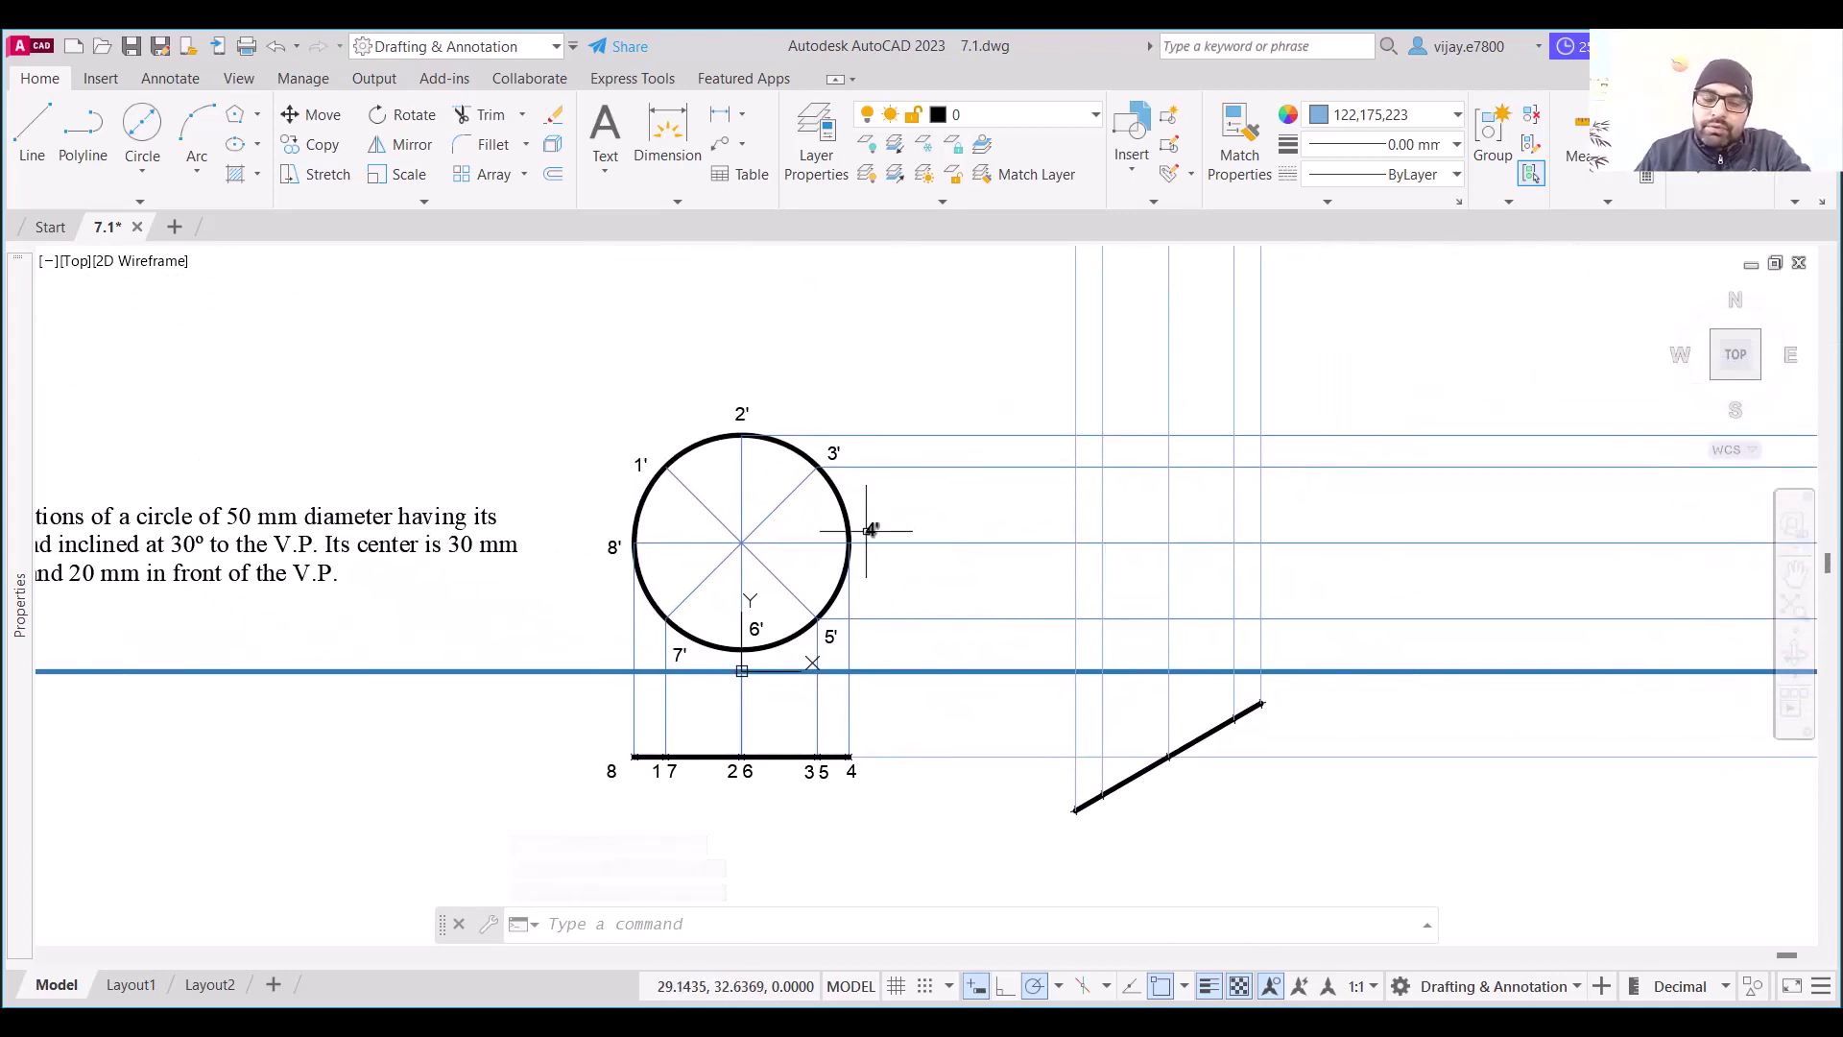
left_click(754, 423)
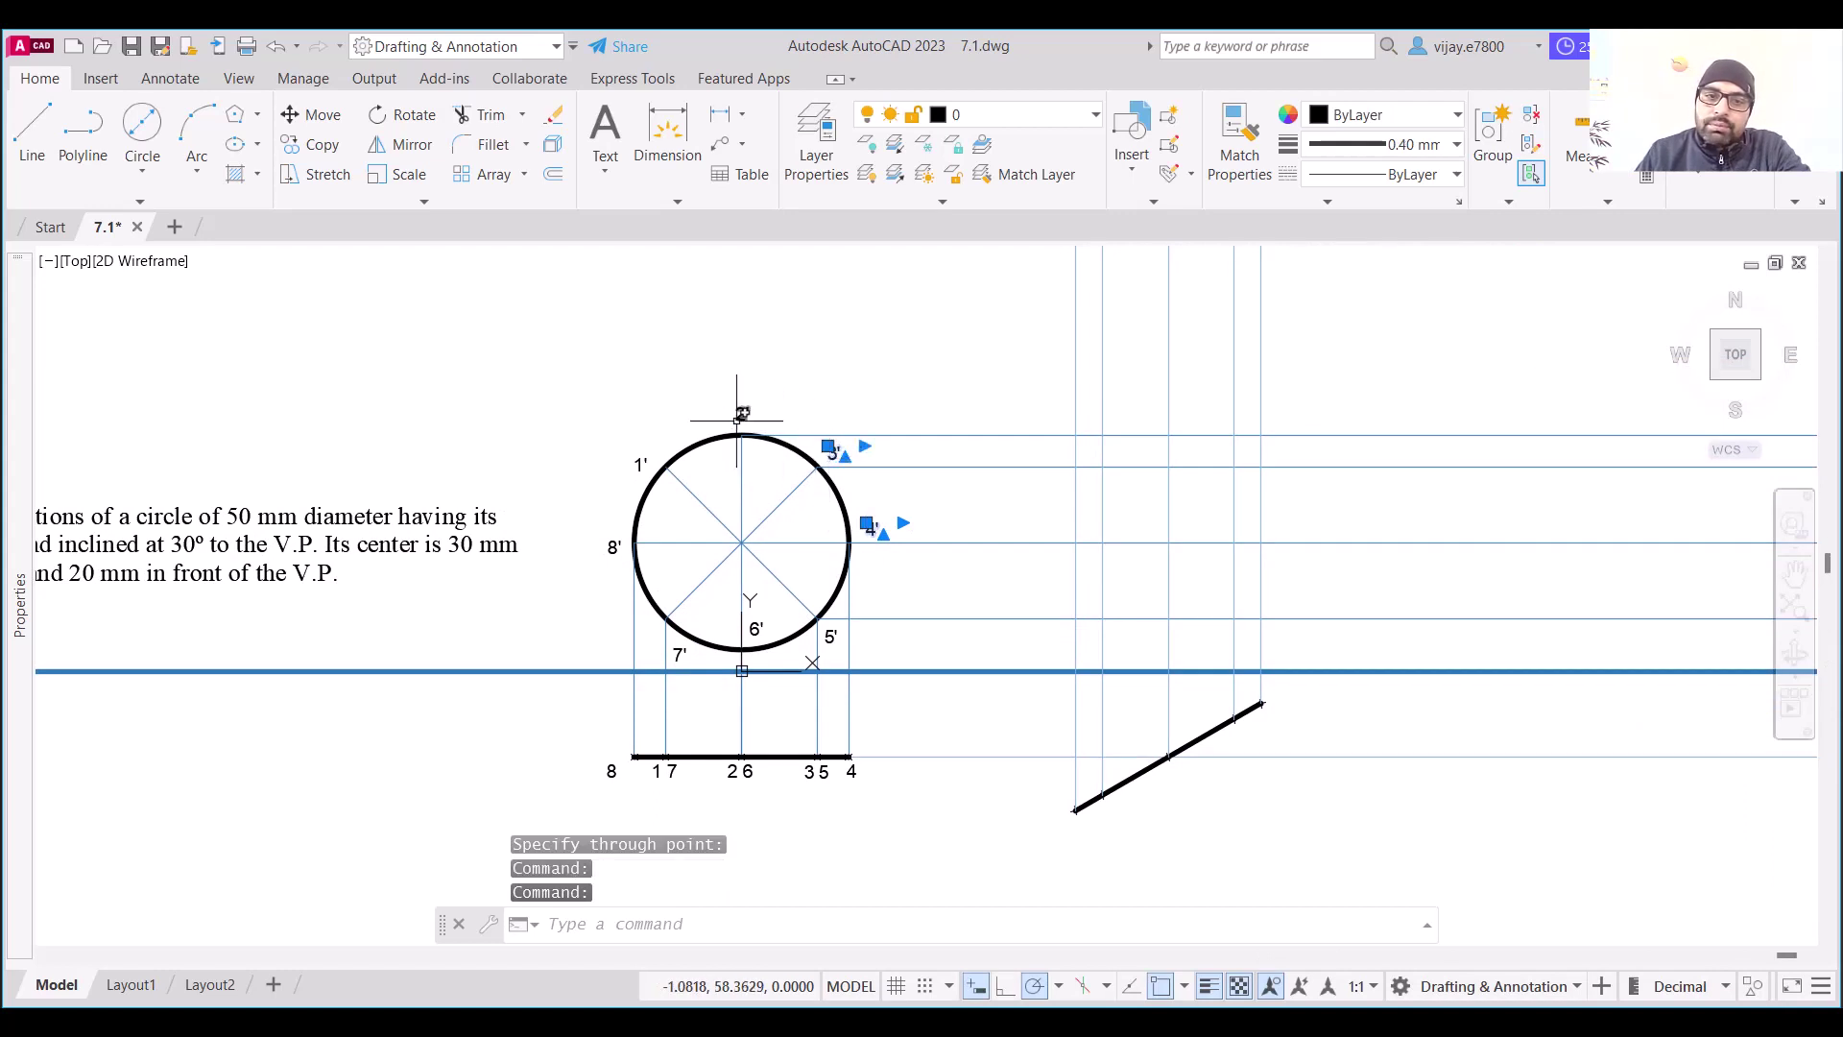
left_click(742, 414)
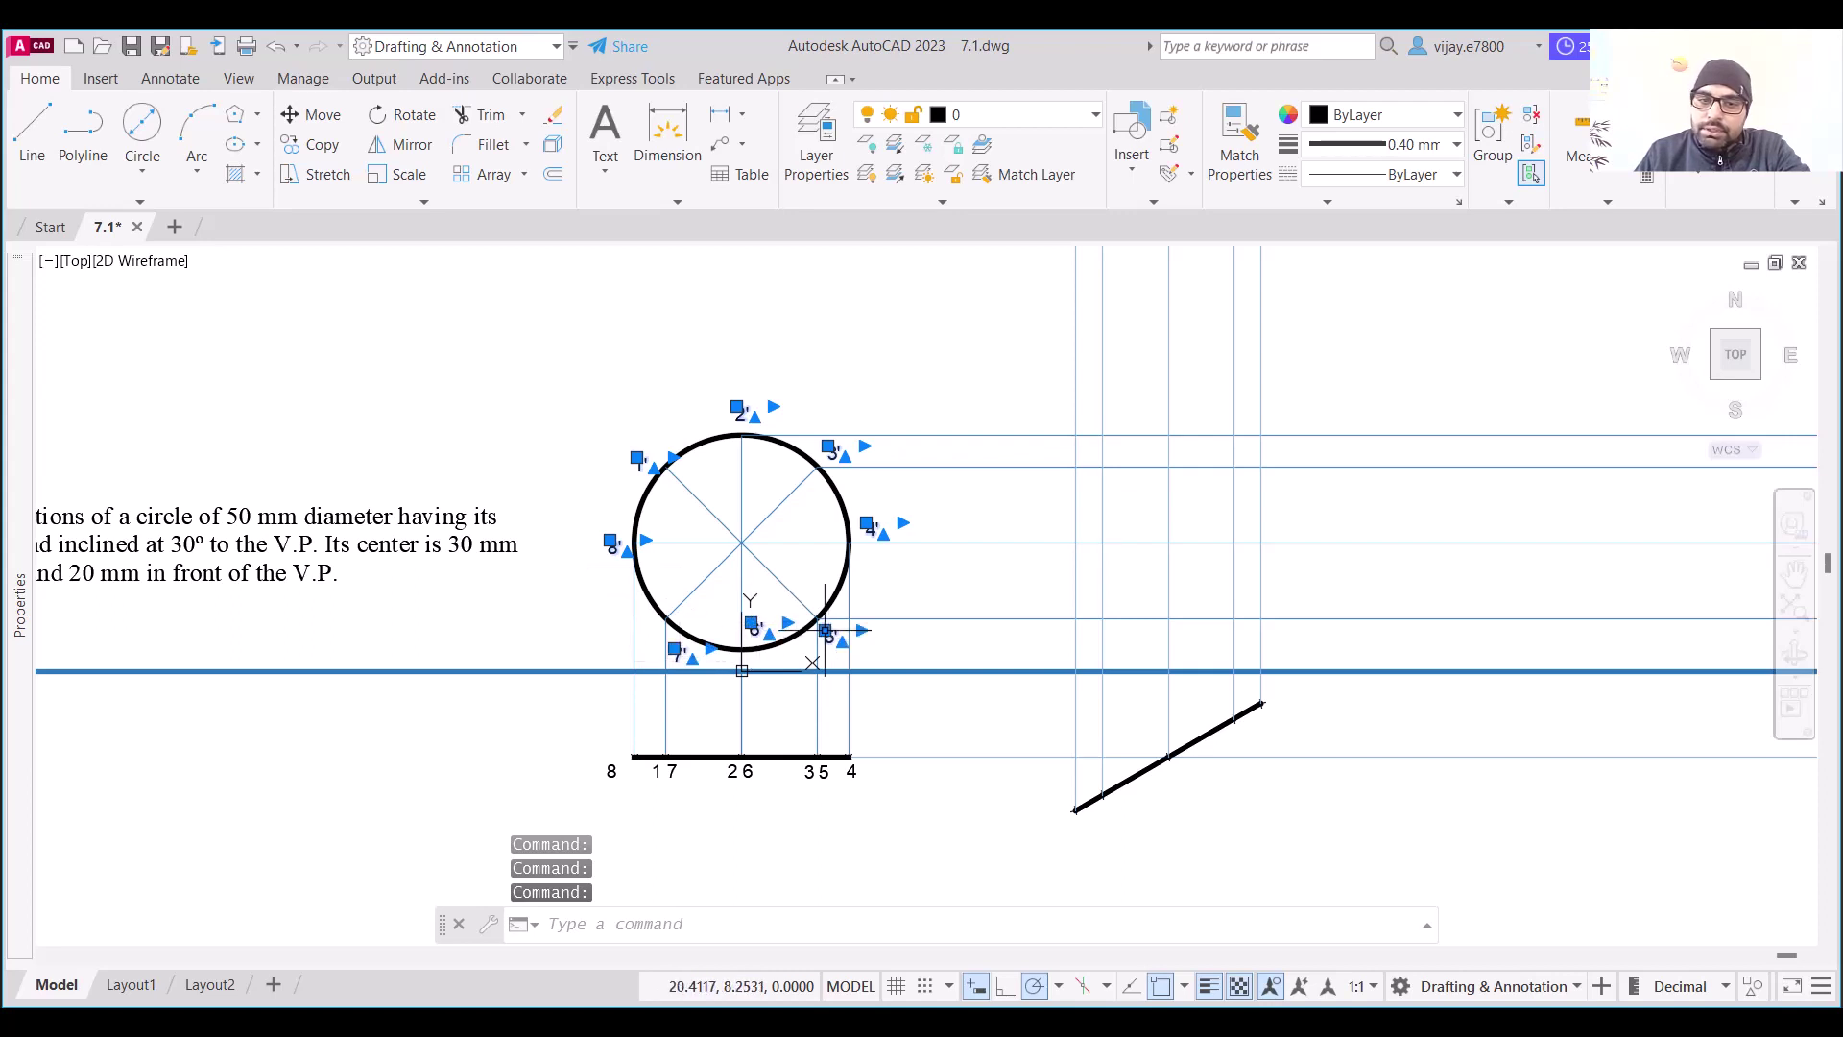
left_click(315, 139)
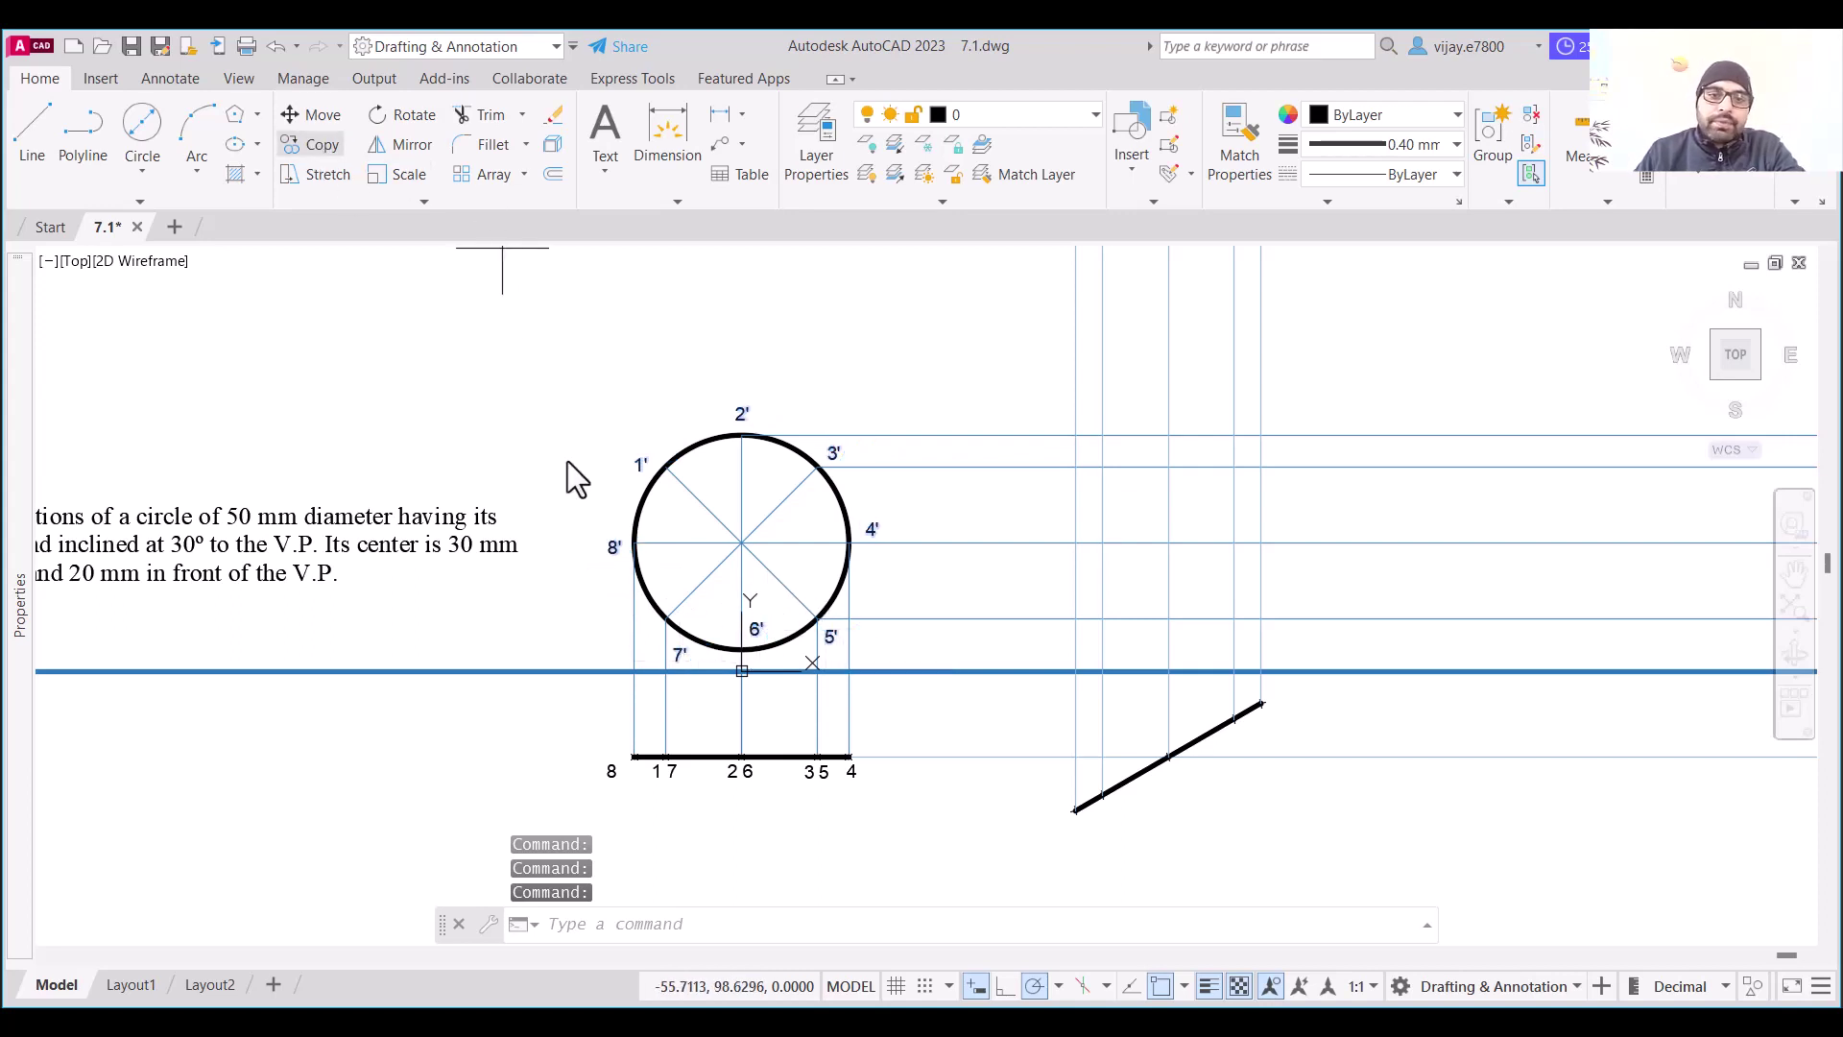
left_click(742, 543)
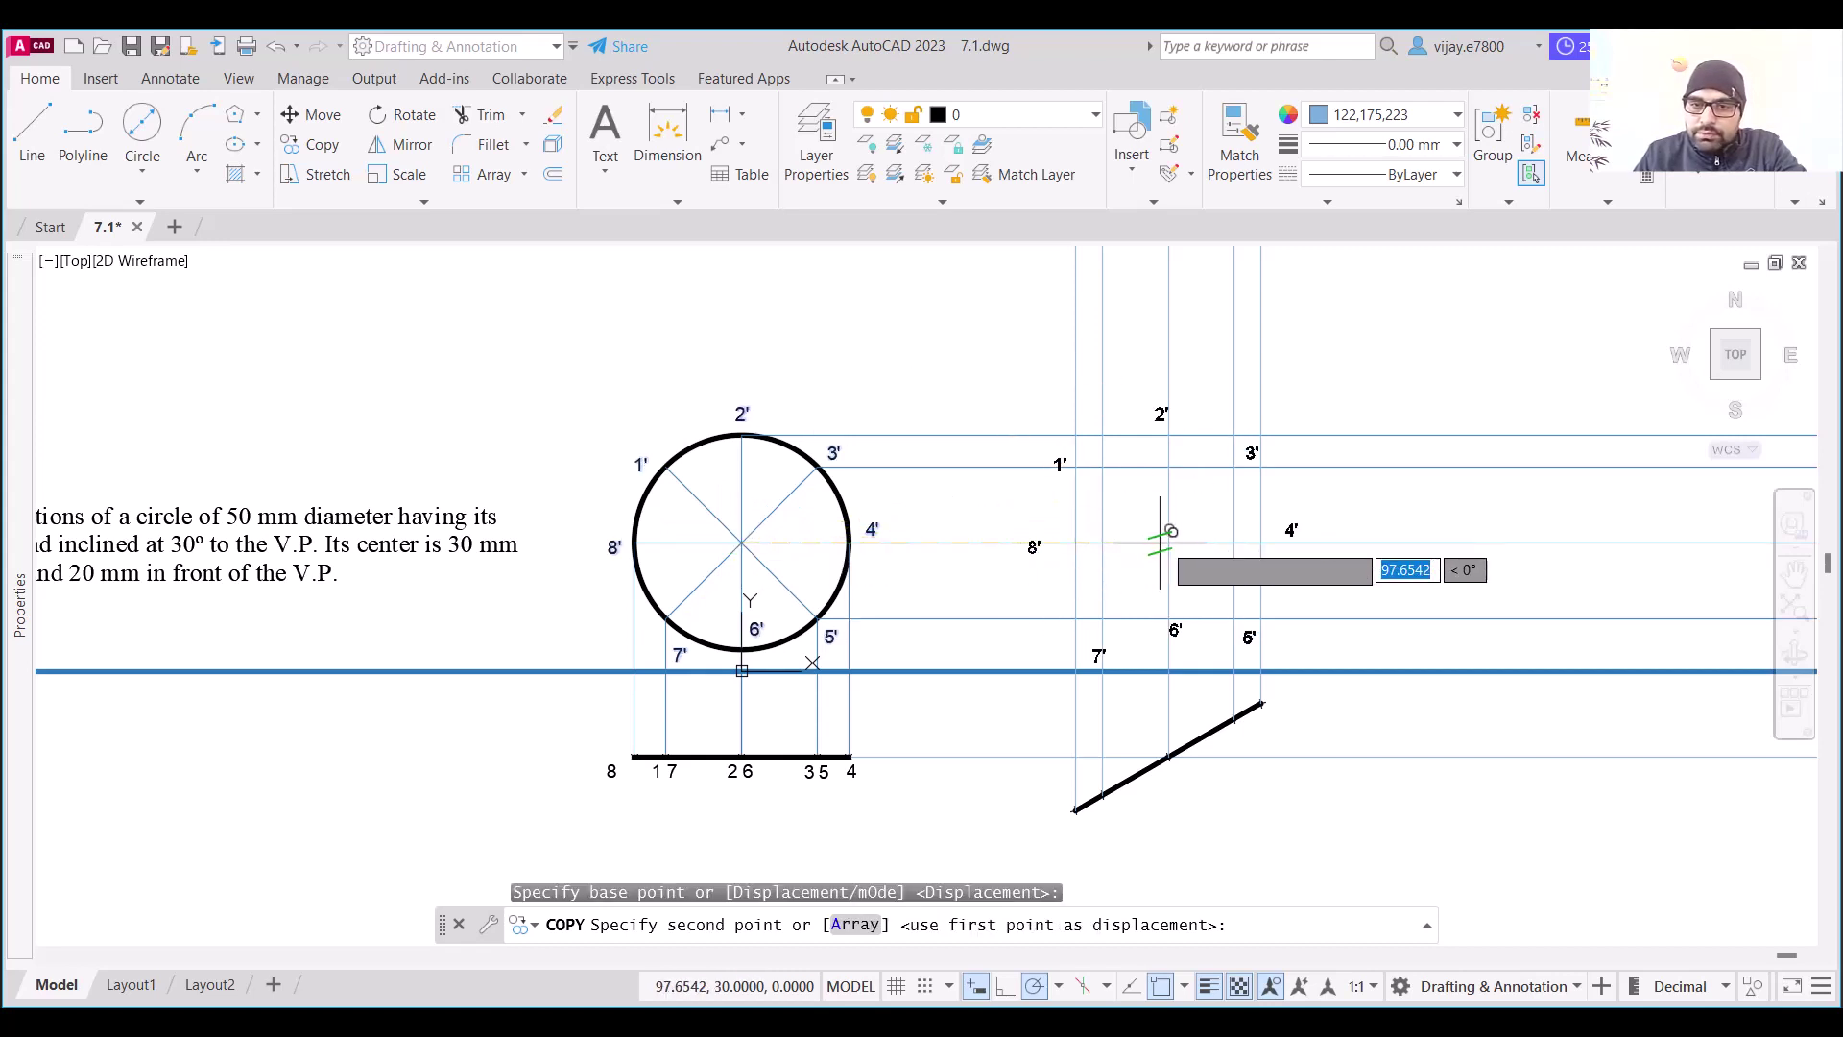
left_click(1168, 543)
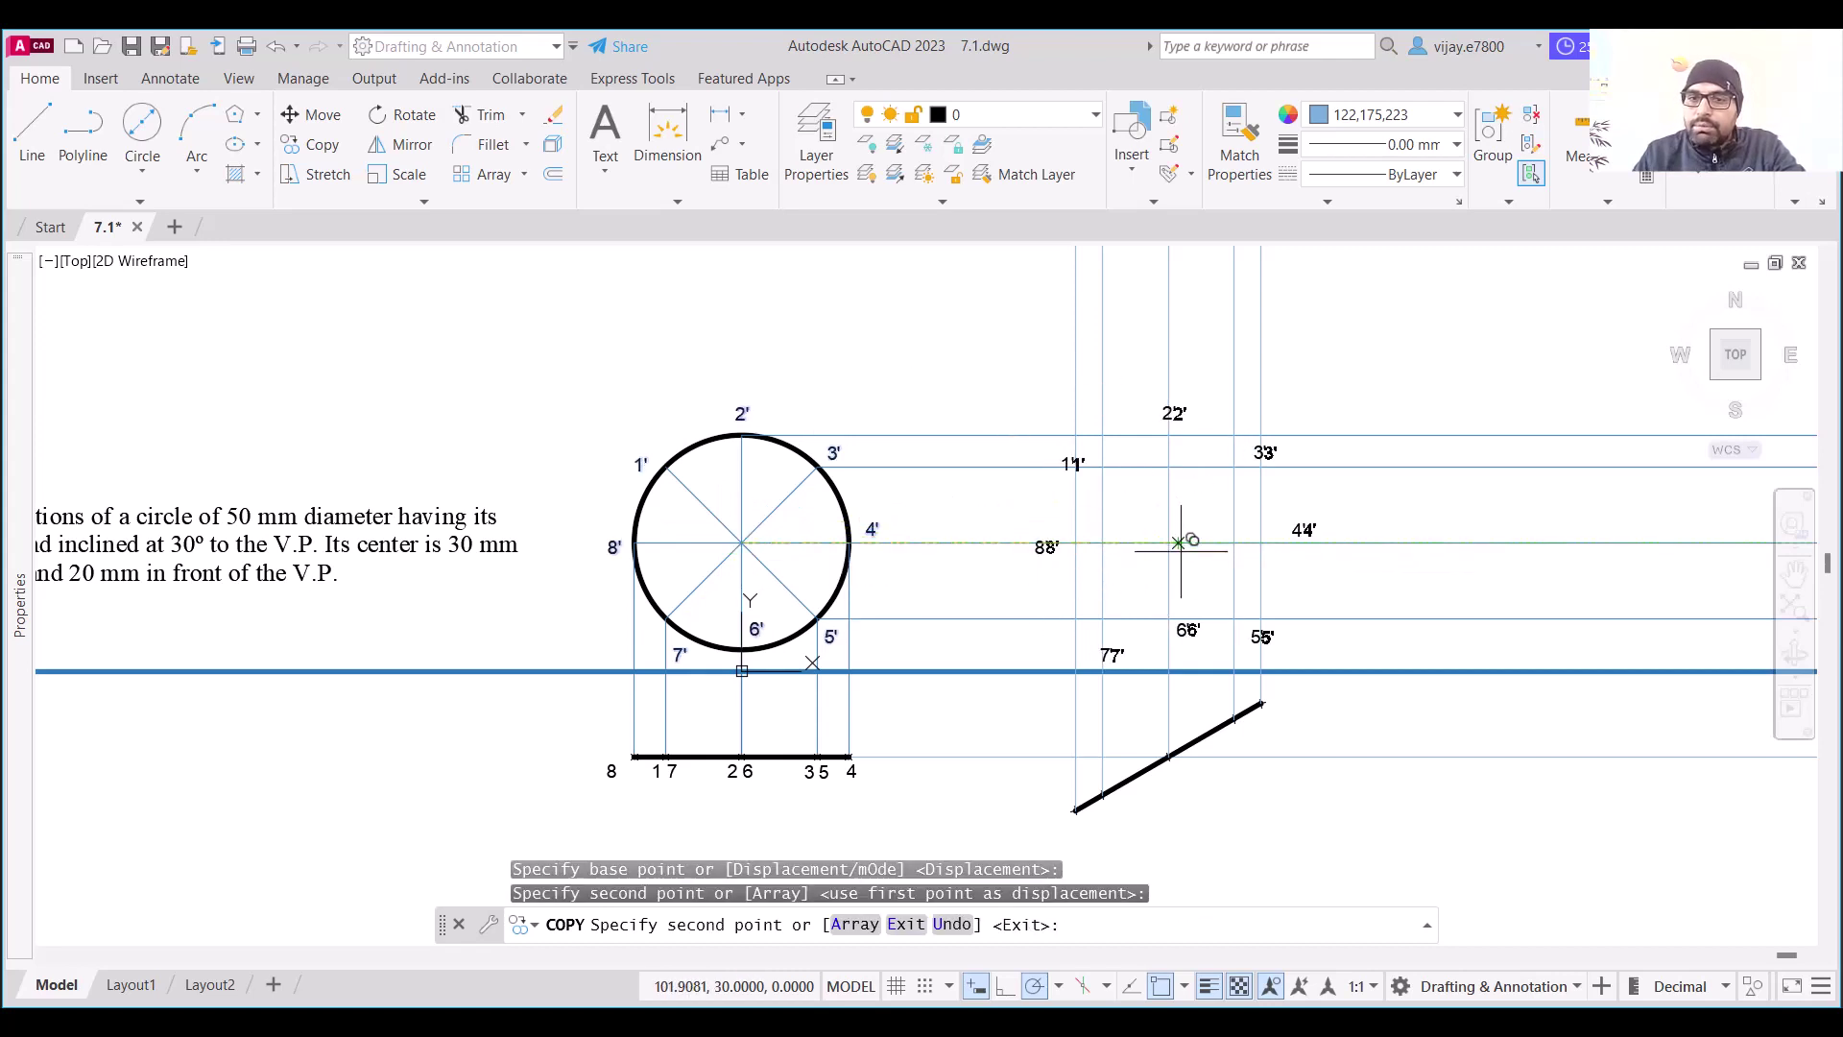
key("Escape")
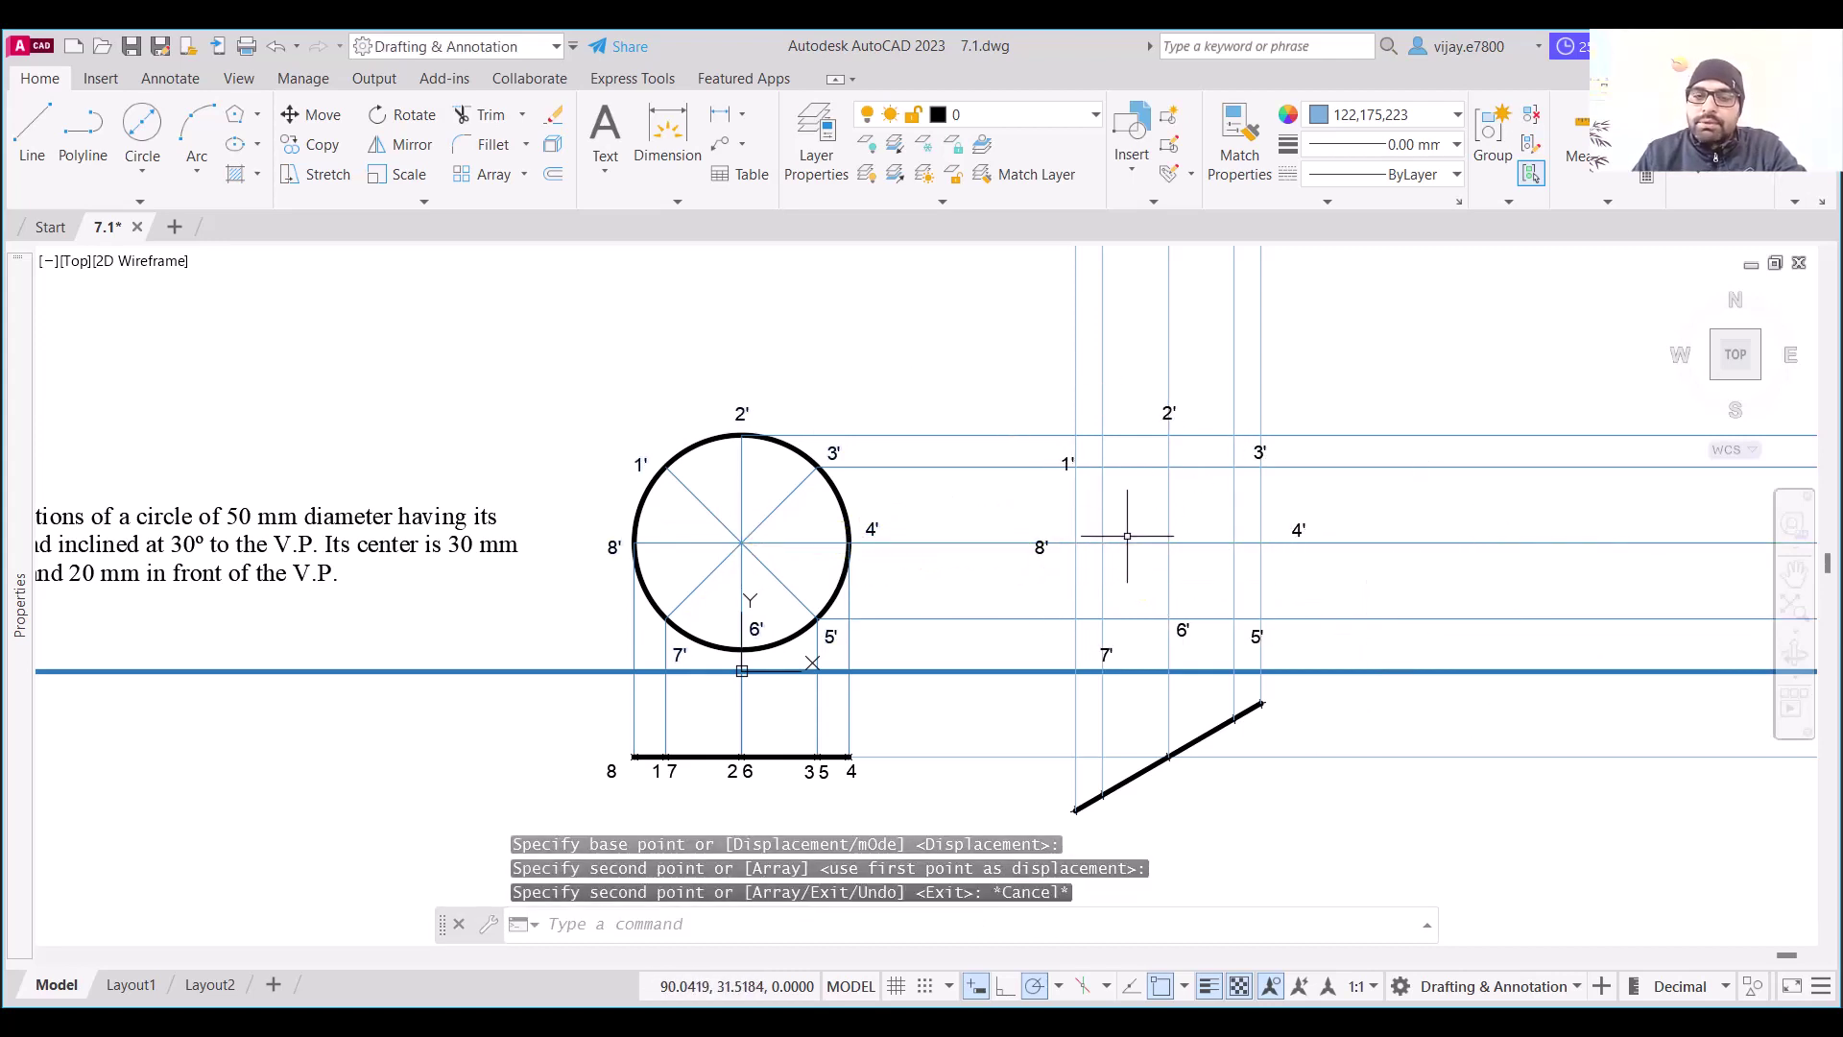
scroll(1127, 535, "up", 2)
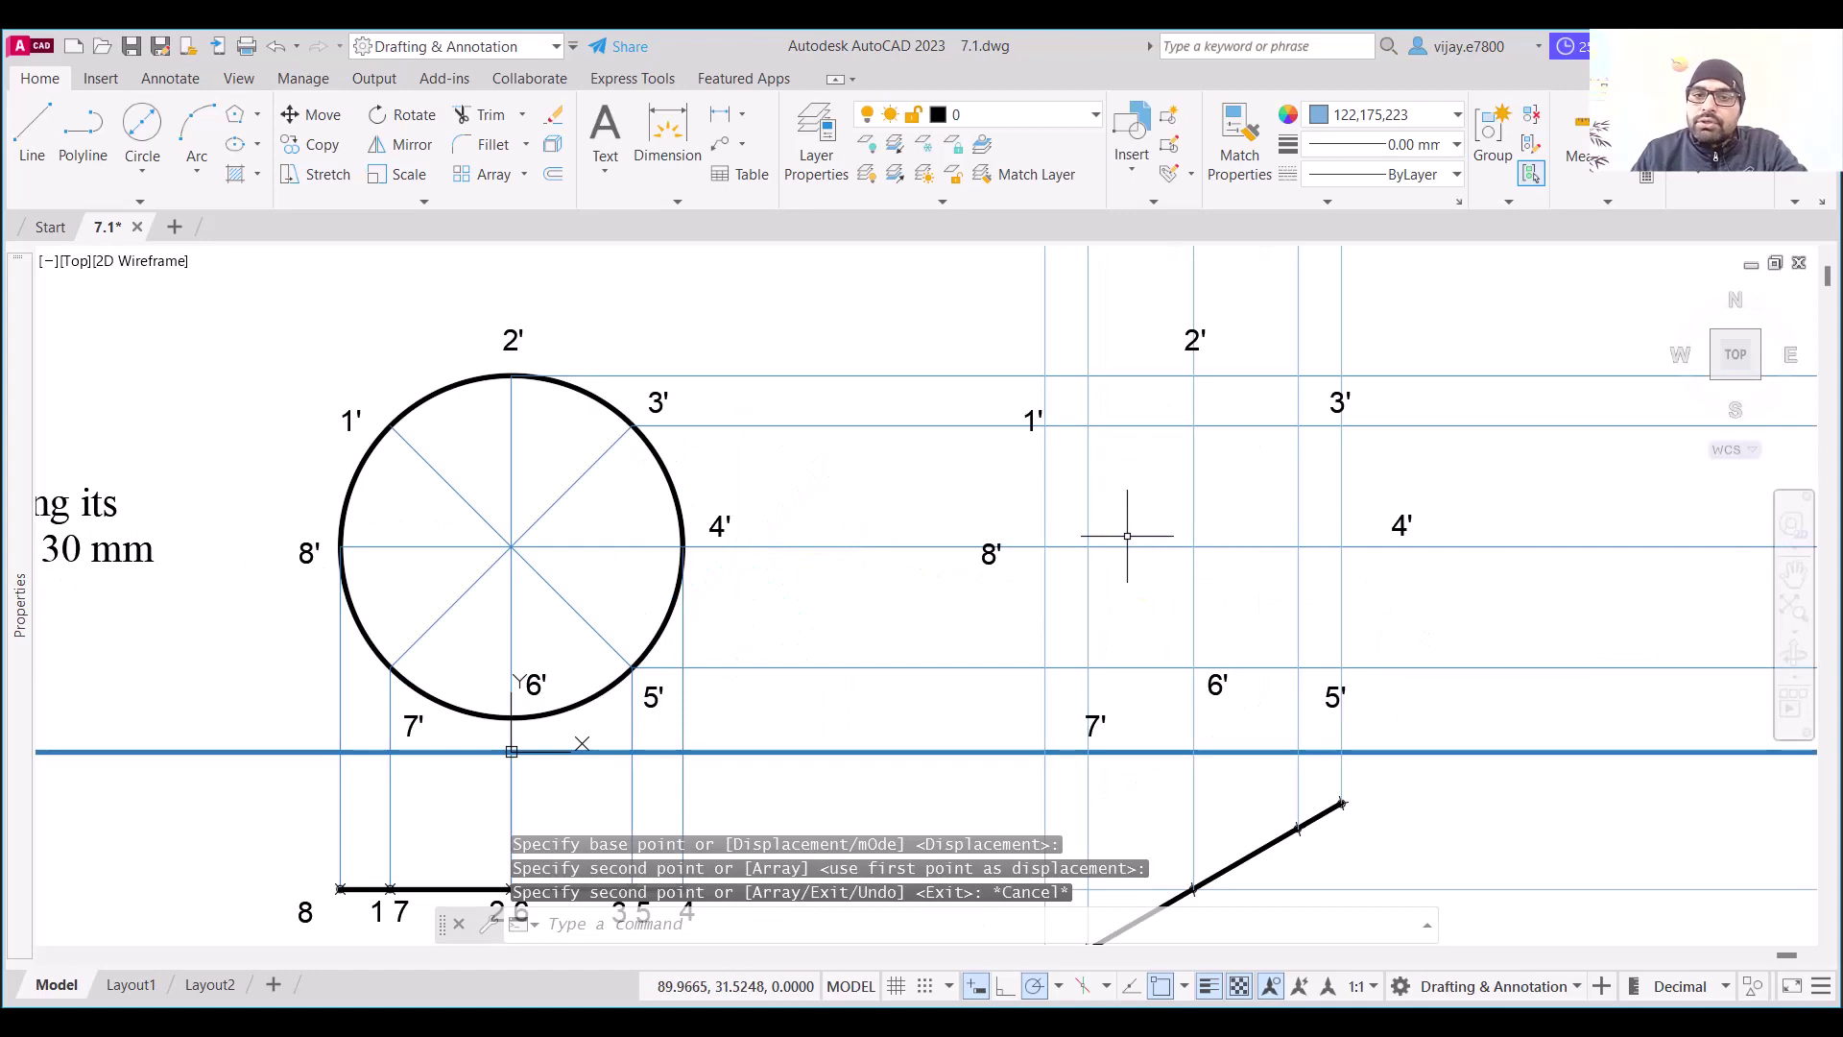
Move the copied labels 1', 8' and 7' next to their corresponding projector intersections in the second front view
left_click(1025, 411)
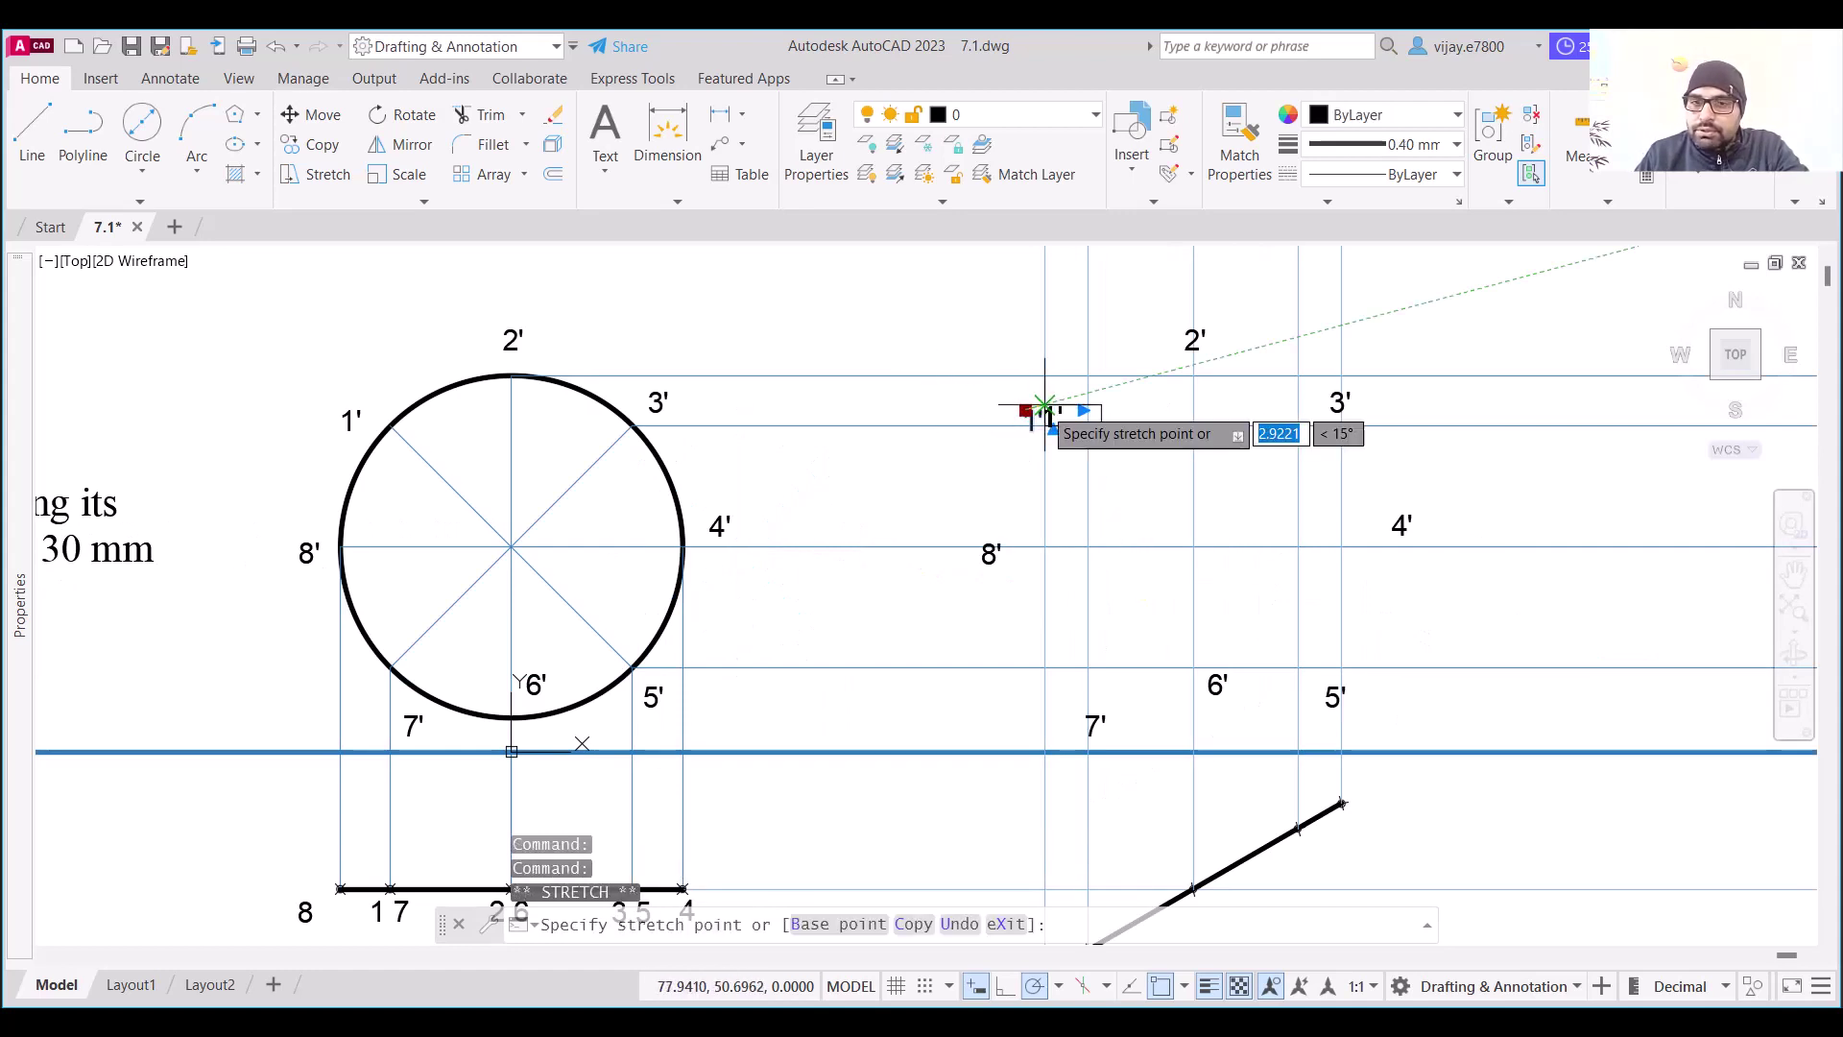
left_click(1059, 400)
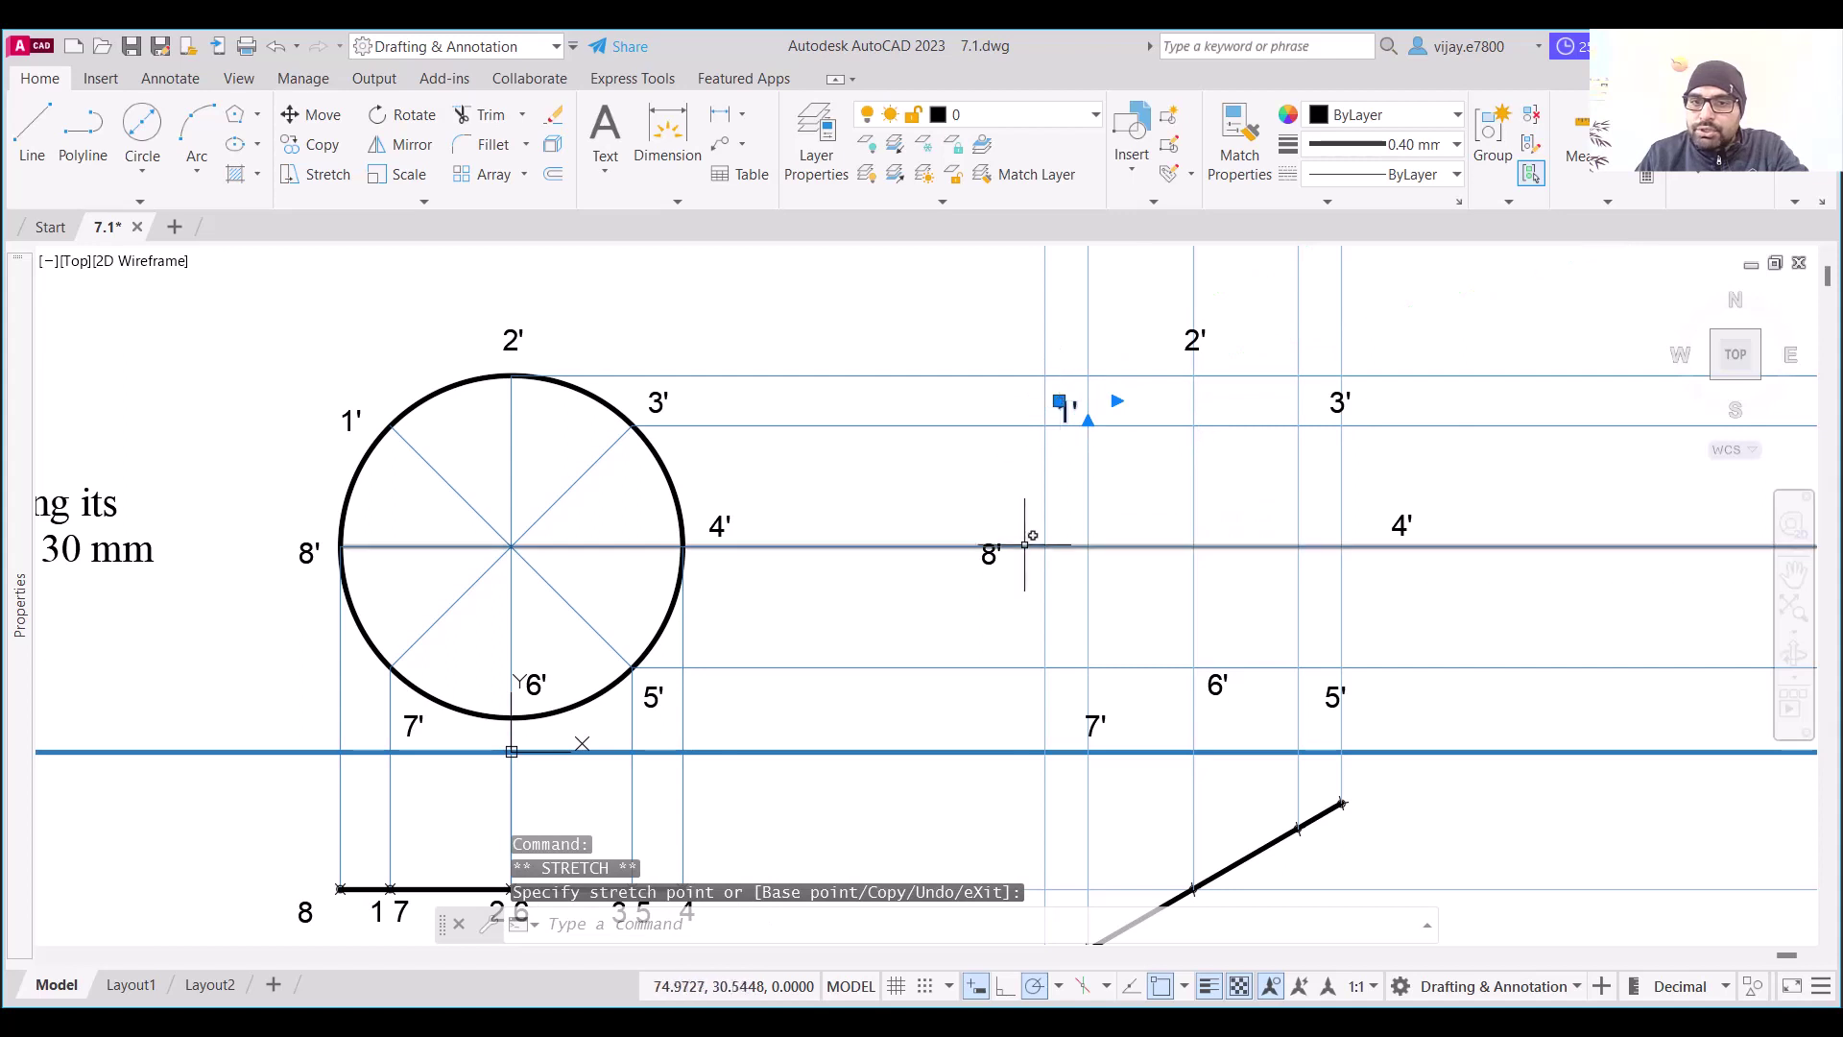
left_click(983, 542)
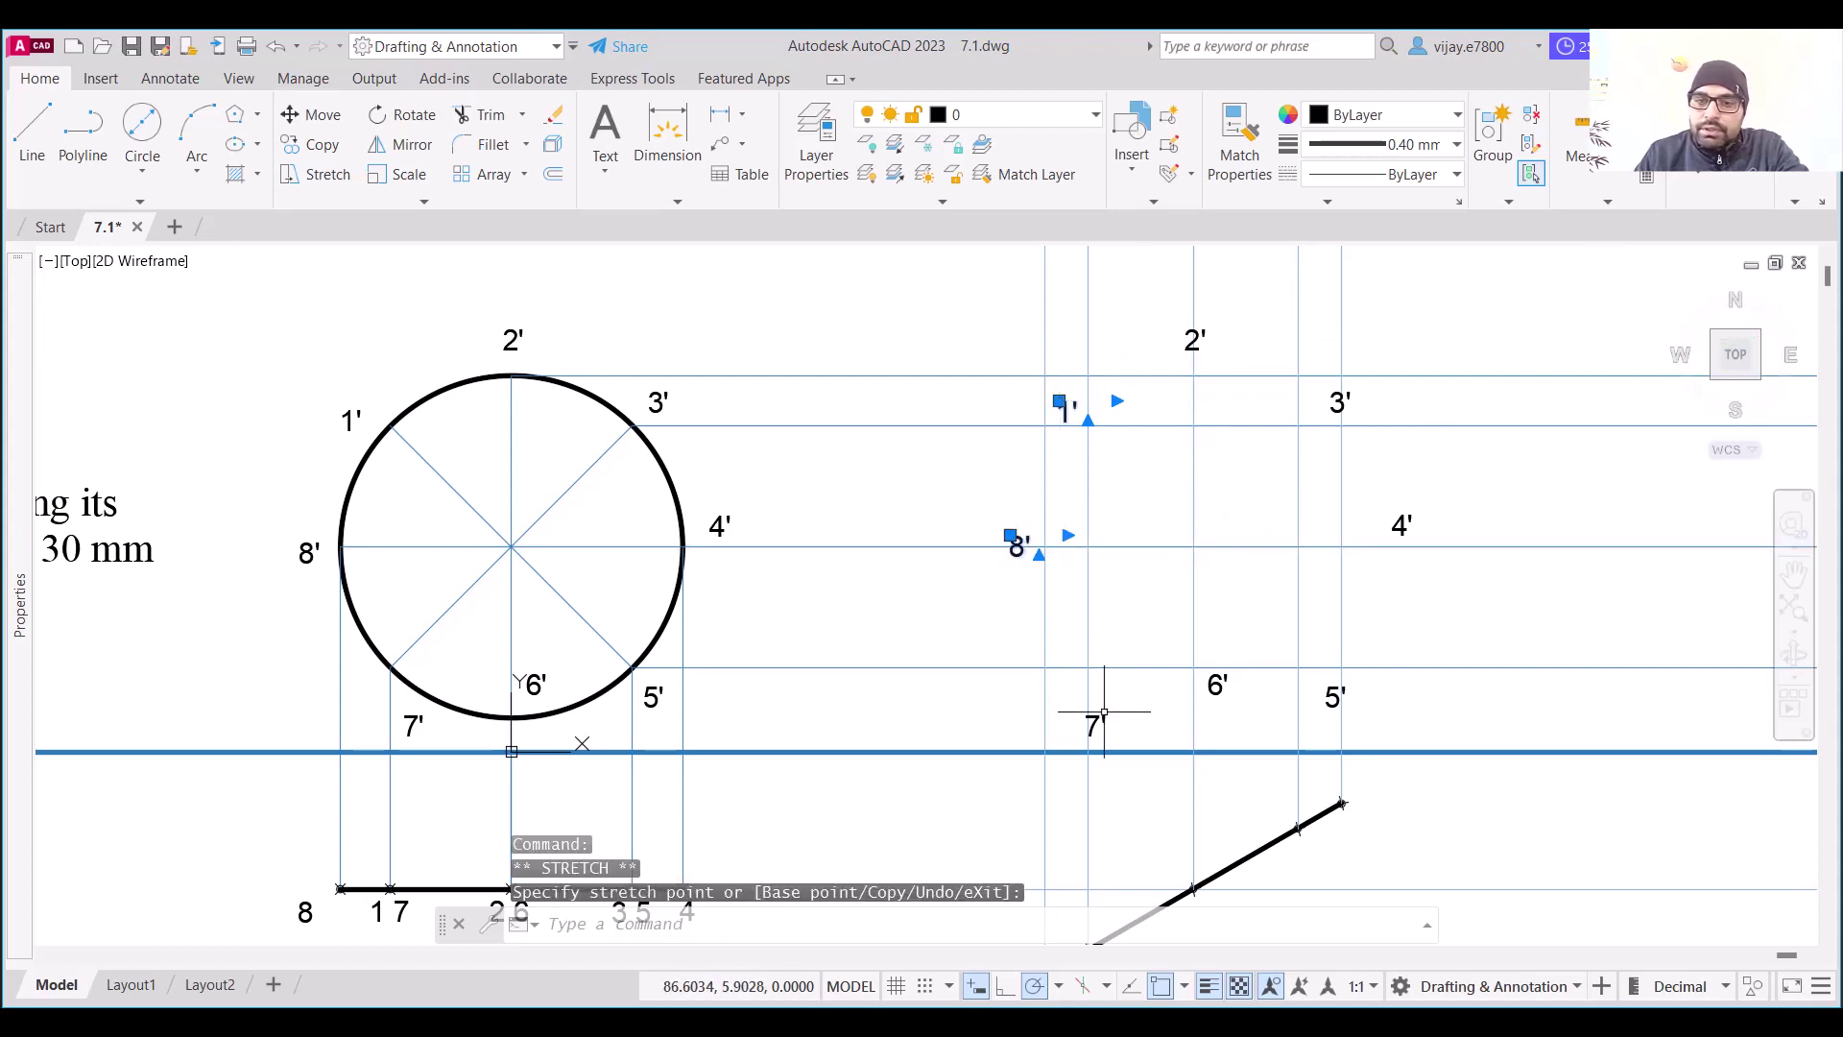
left_click(1086, 715)
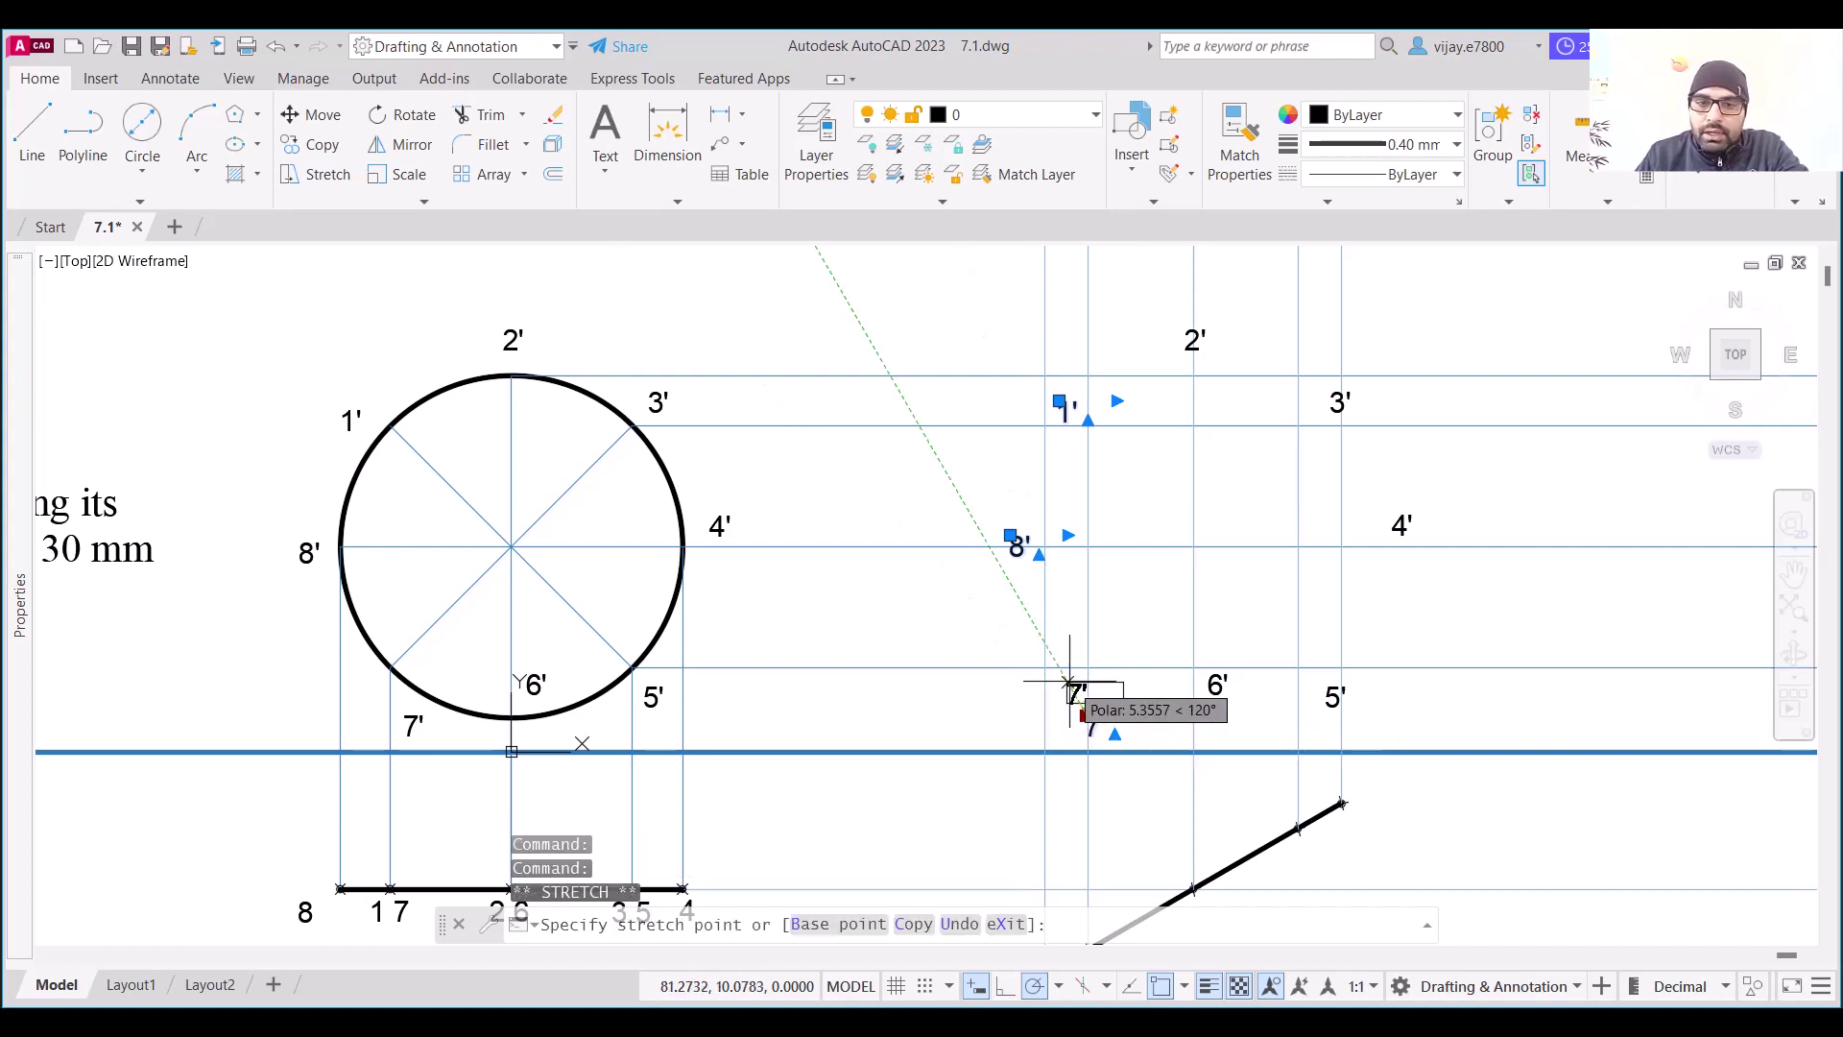
left_click(1075, 675)
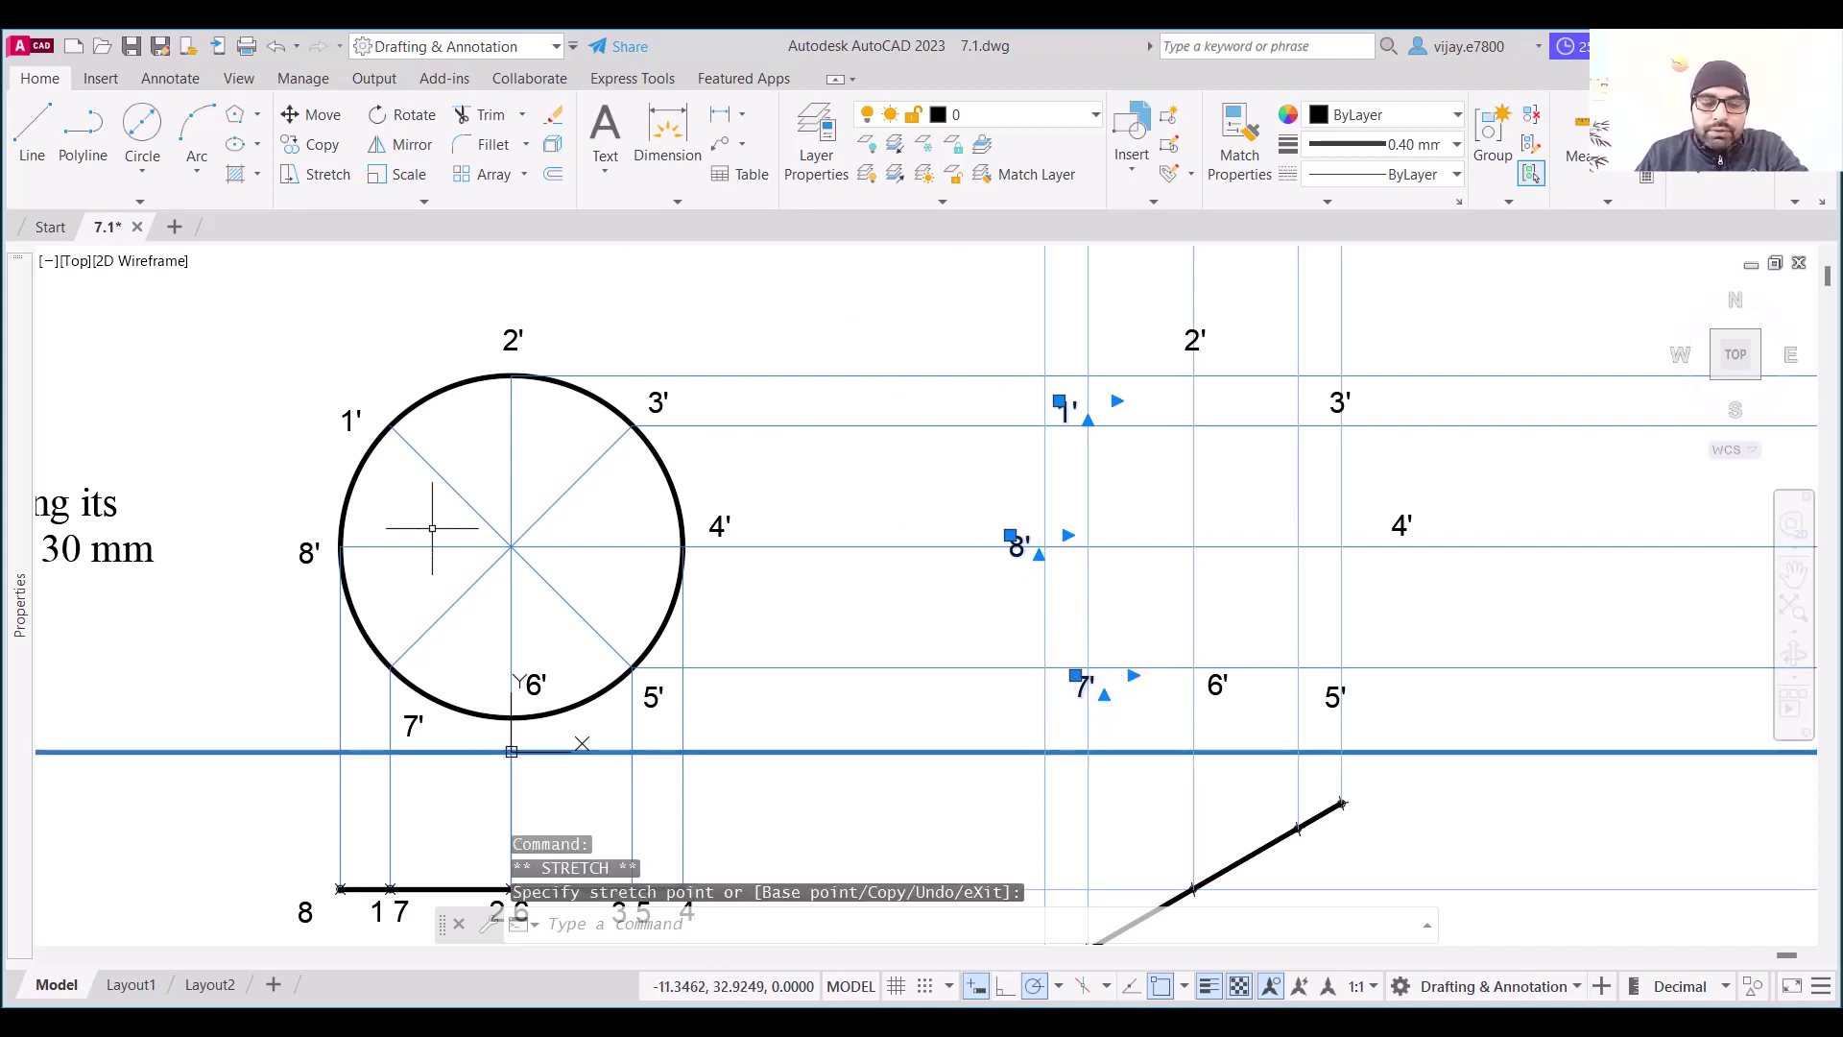
Draw a horizontal ray from the circle's lowest point 6' across the second front view
type("ray")
key("Return")
left_click(514, 719)
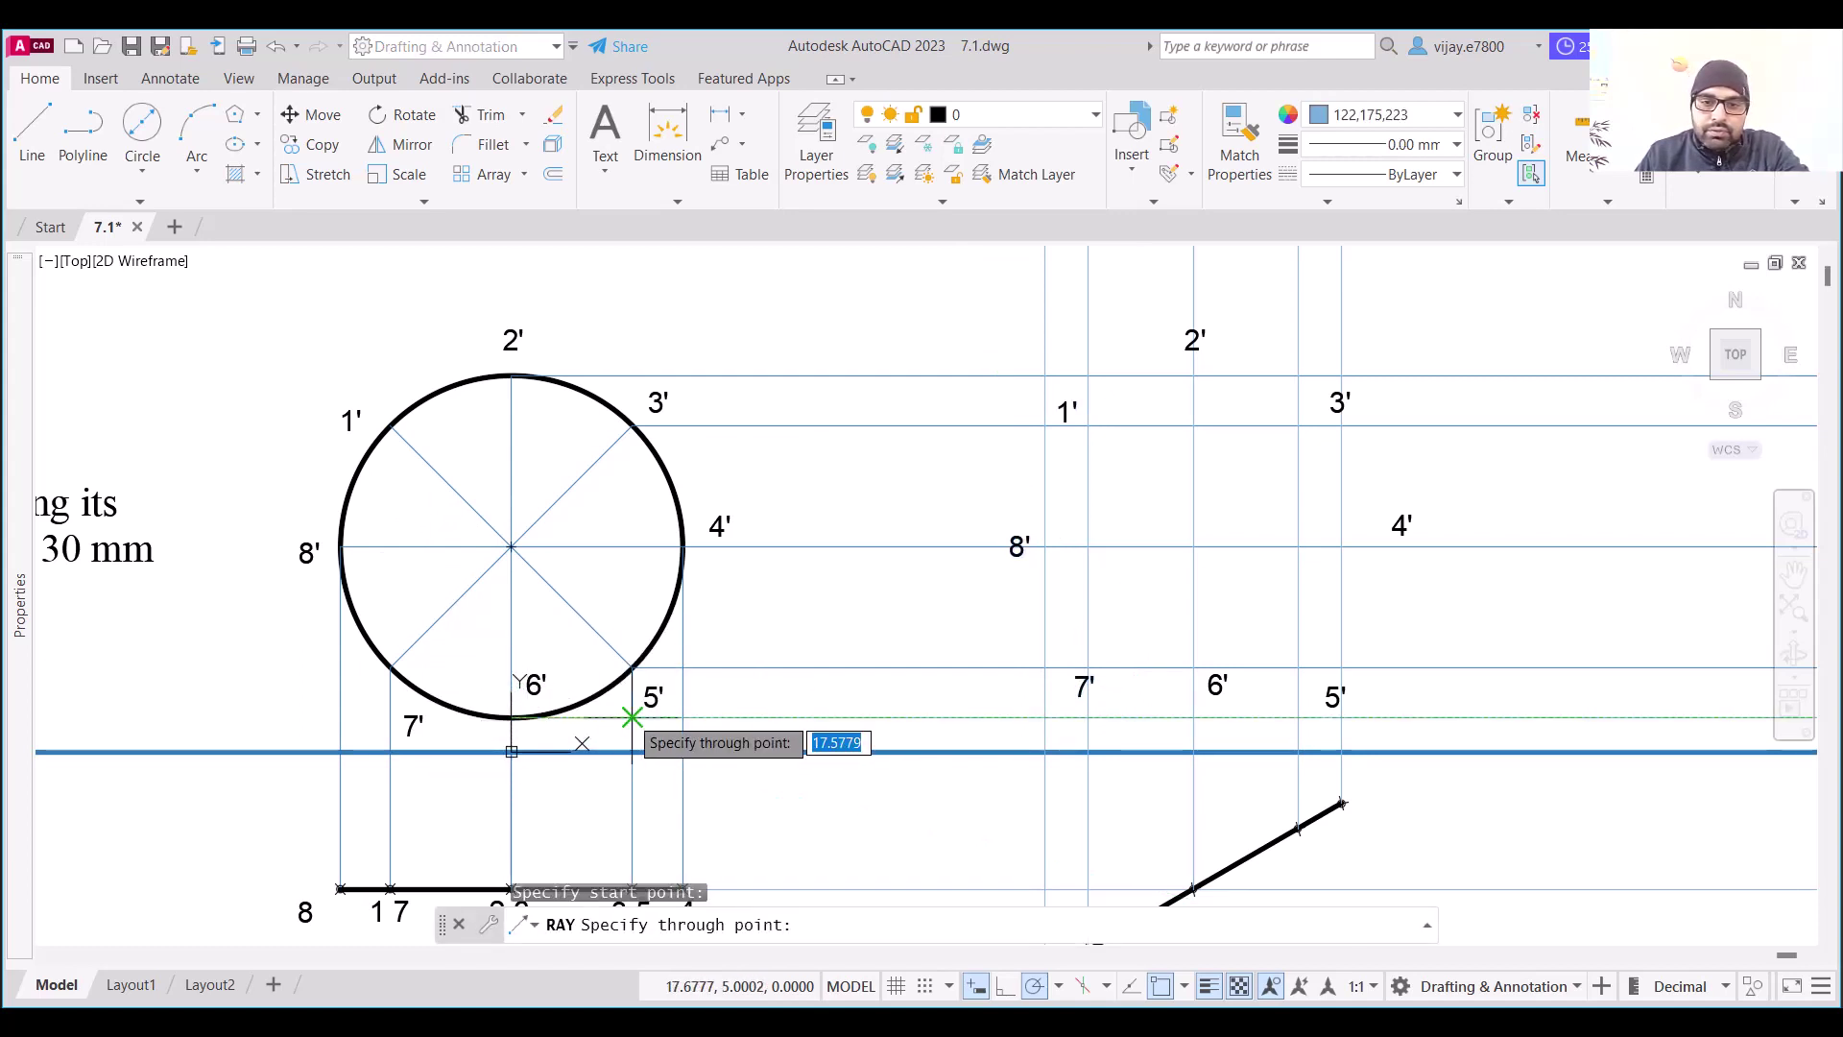
key("Escape")
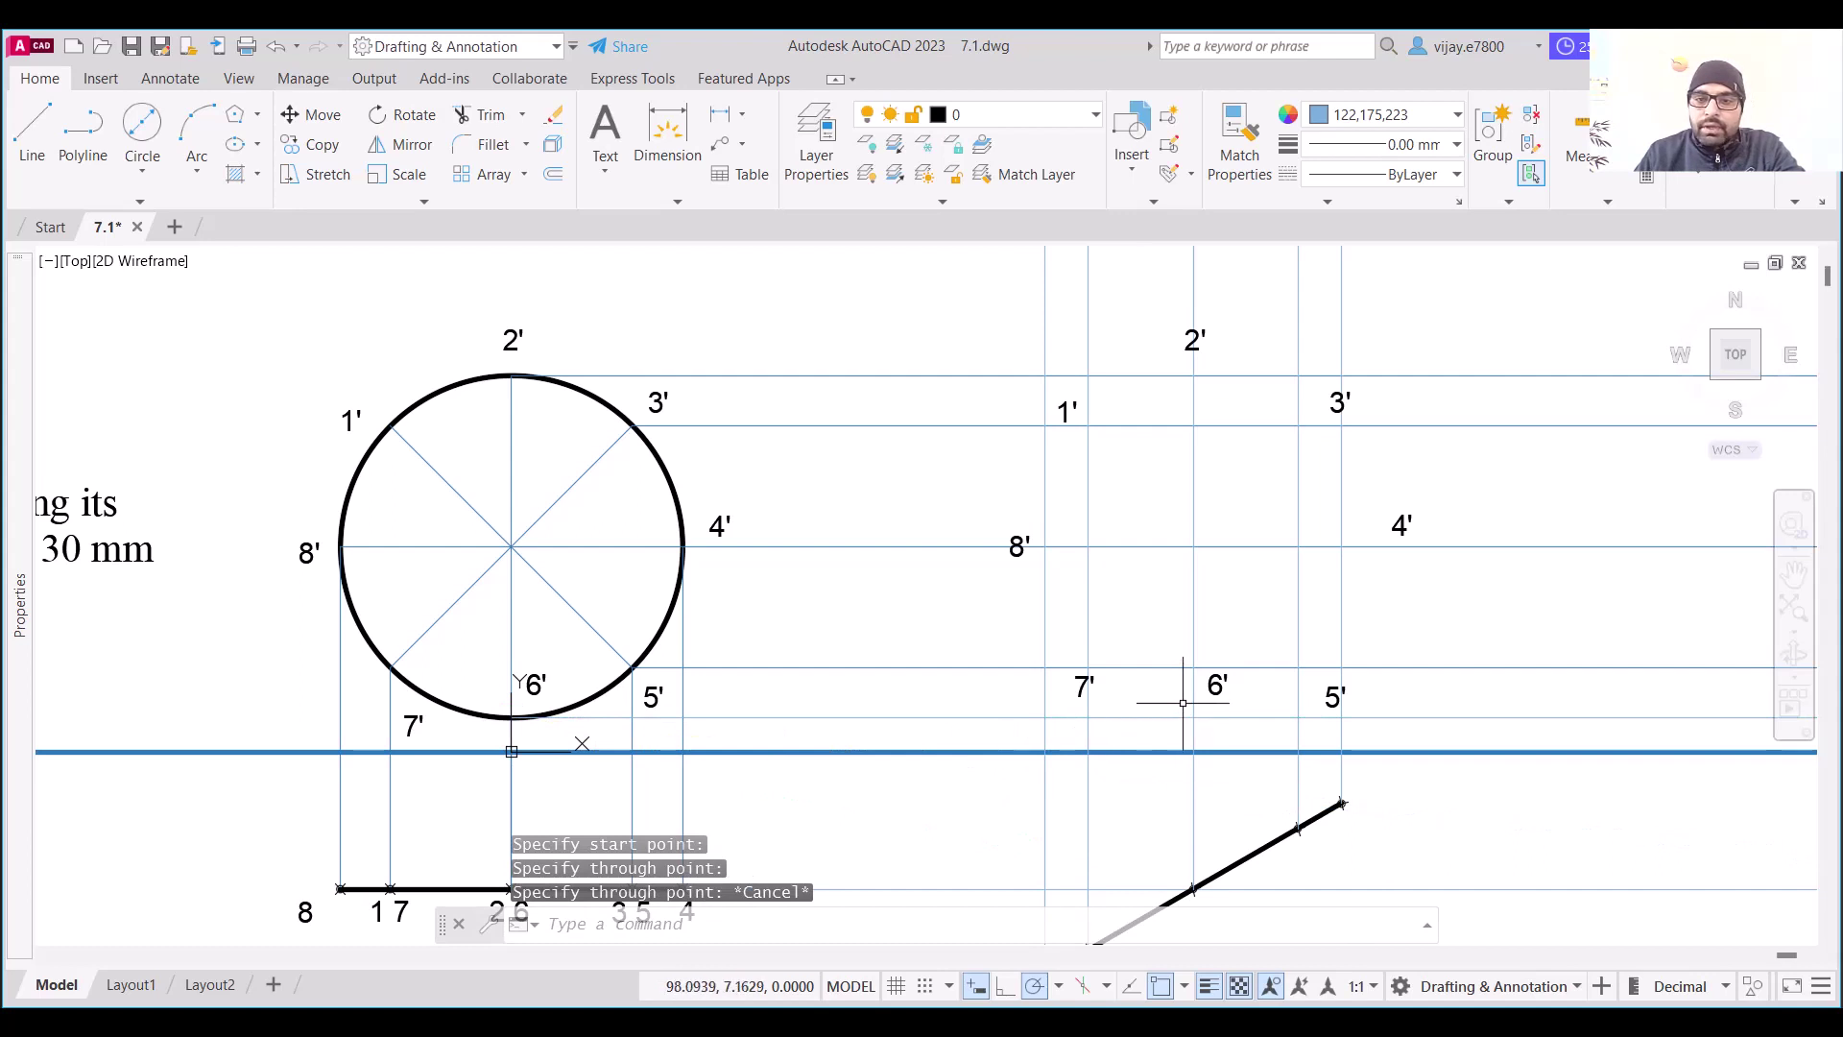
Move the copied labels 6' and 5' next to their corresponding projector intersections
left_click(1210, 678)
left_click(1210, 674)
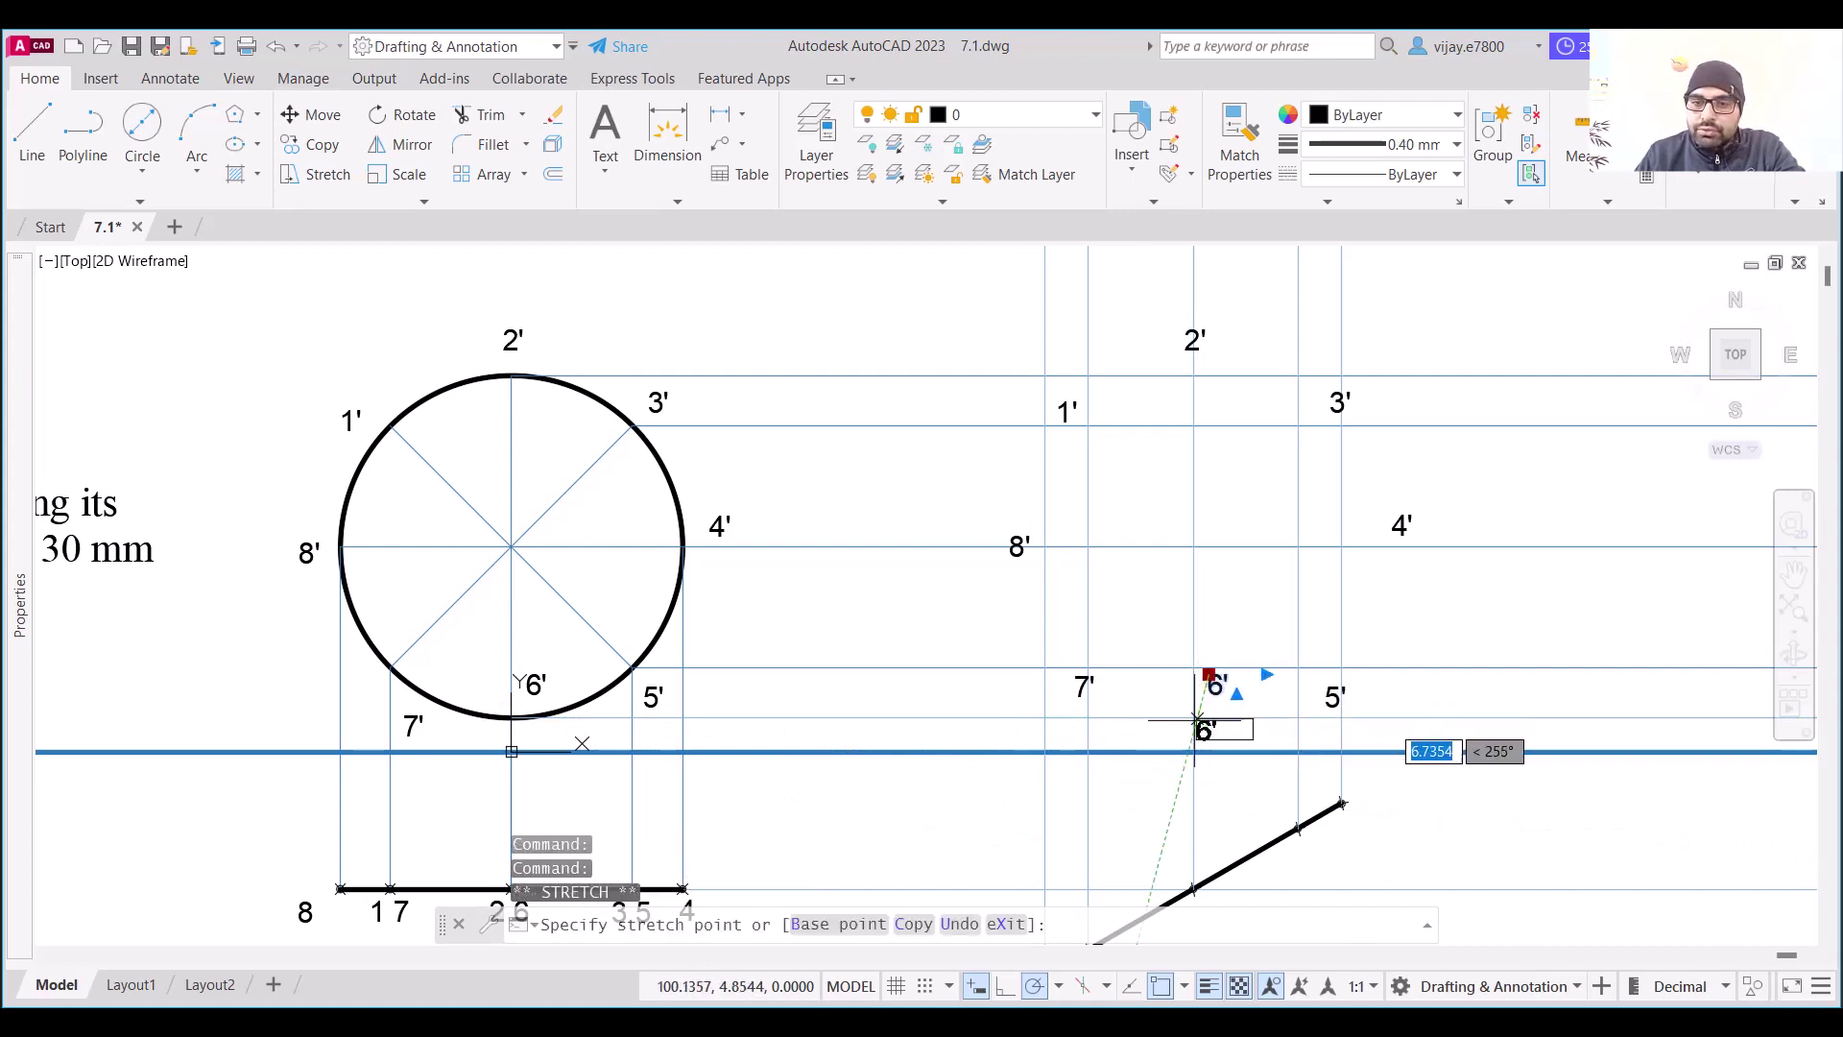
left_click(1204, 728)
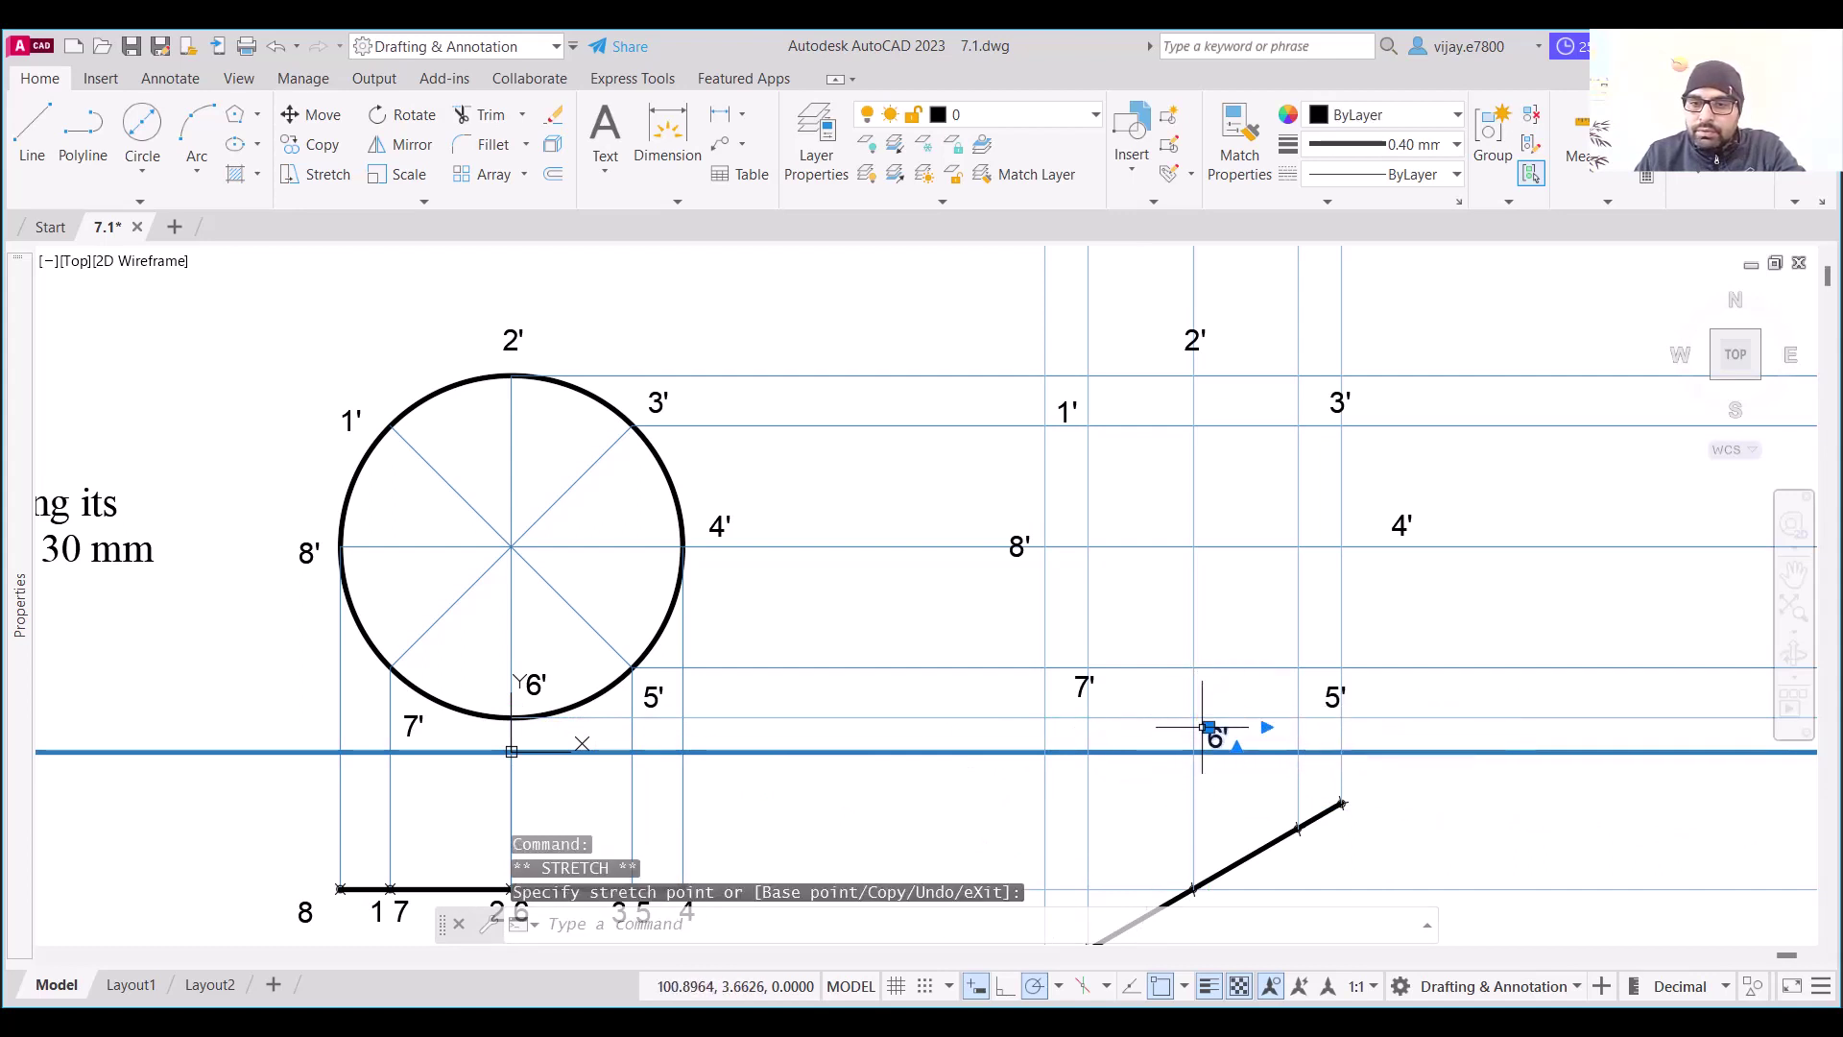
left_click(1330, 695)
left_click(1326, 685)
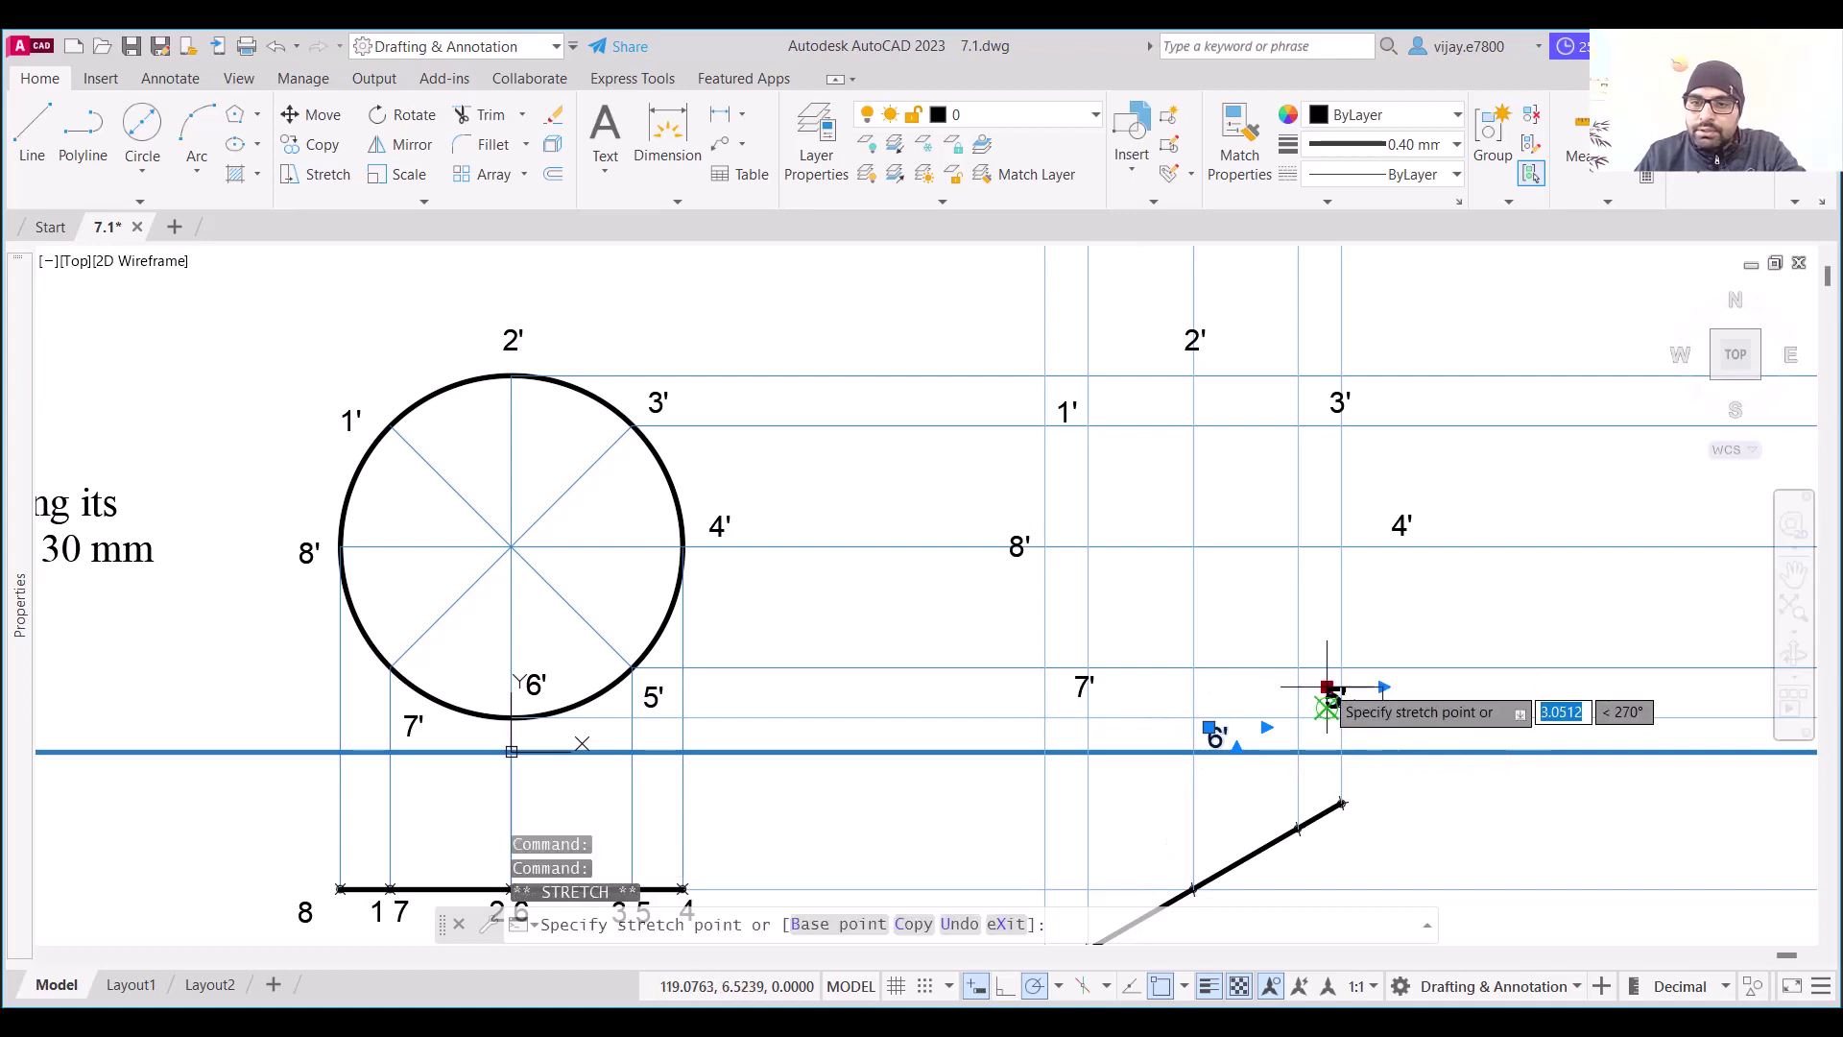
left_click(1307, 666)
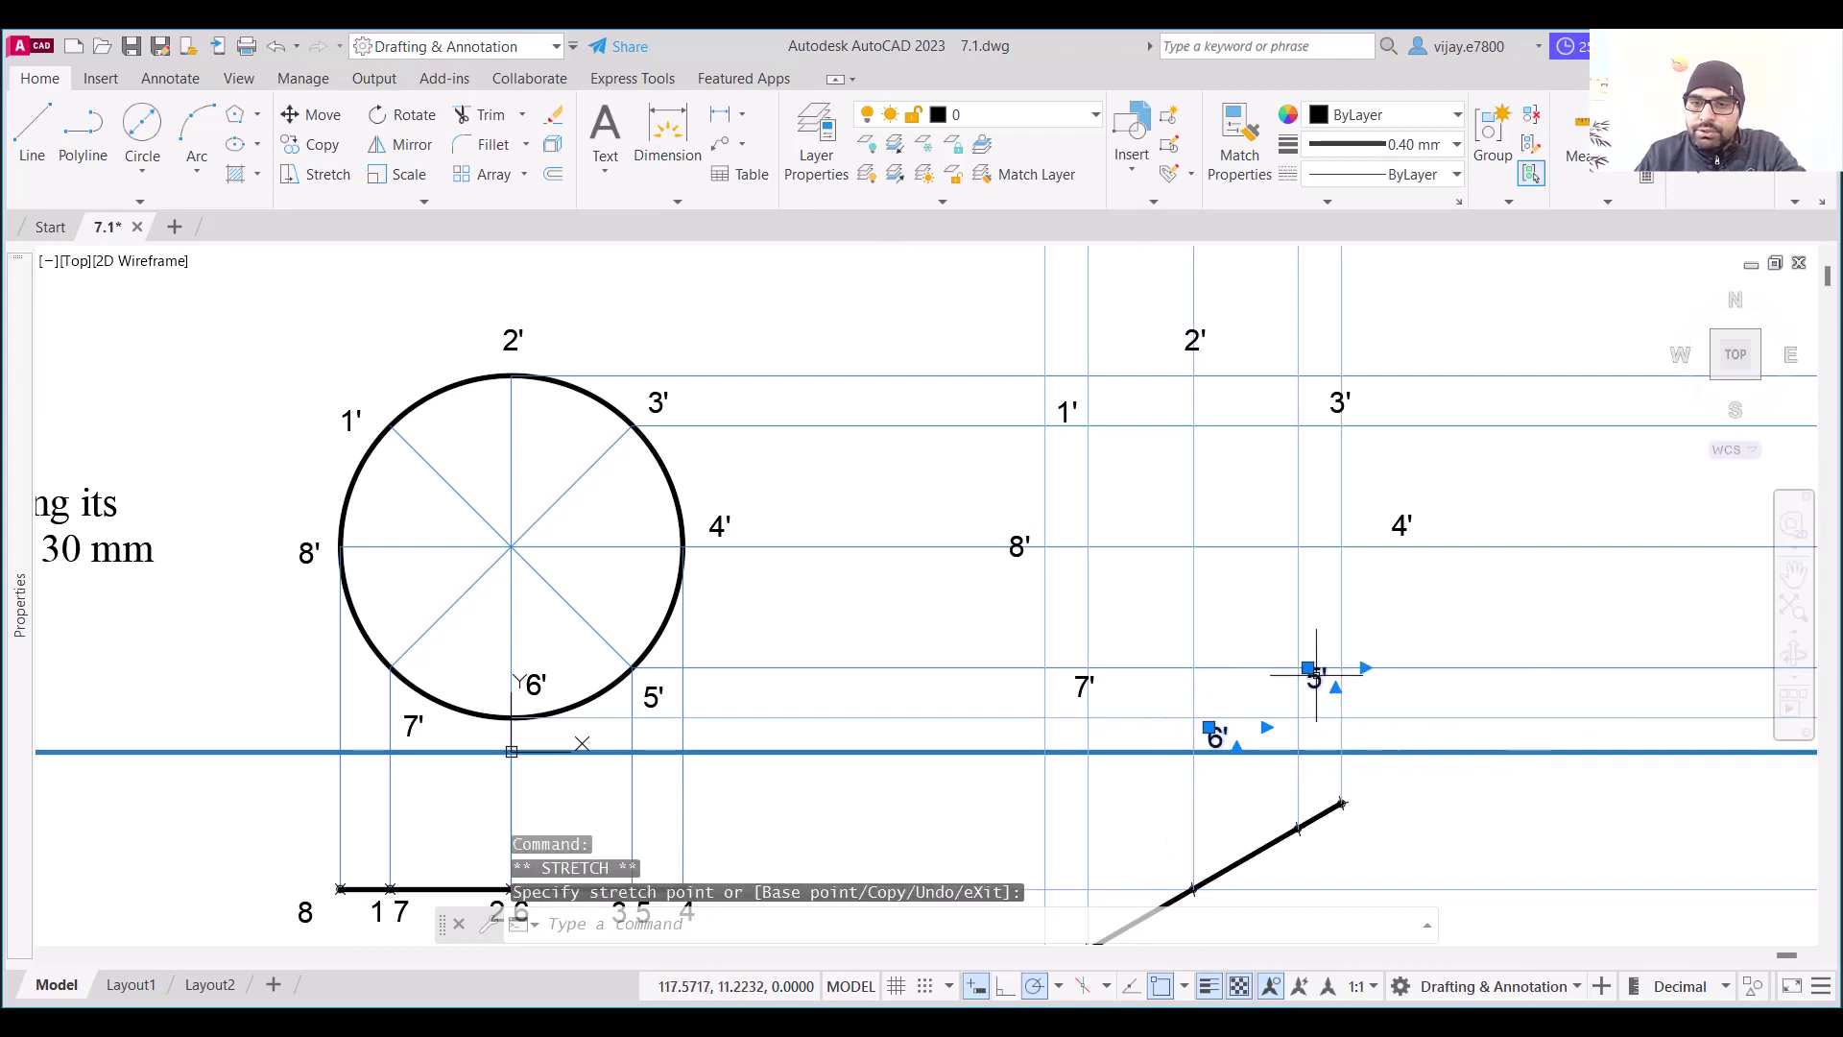
Move the copied labels 4' and 3' next to their corresponding projector intersections
left_click(1385, 522)
left_click(1392, 516)
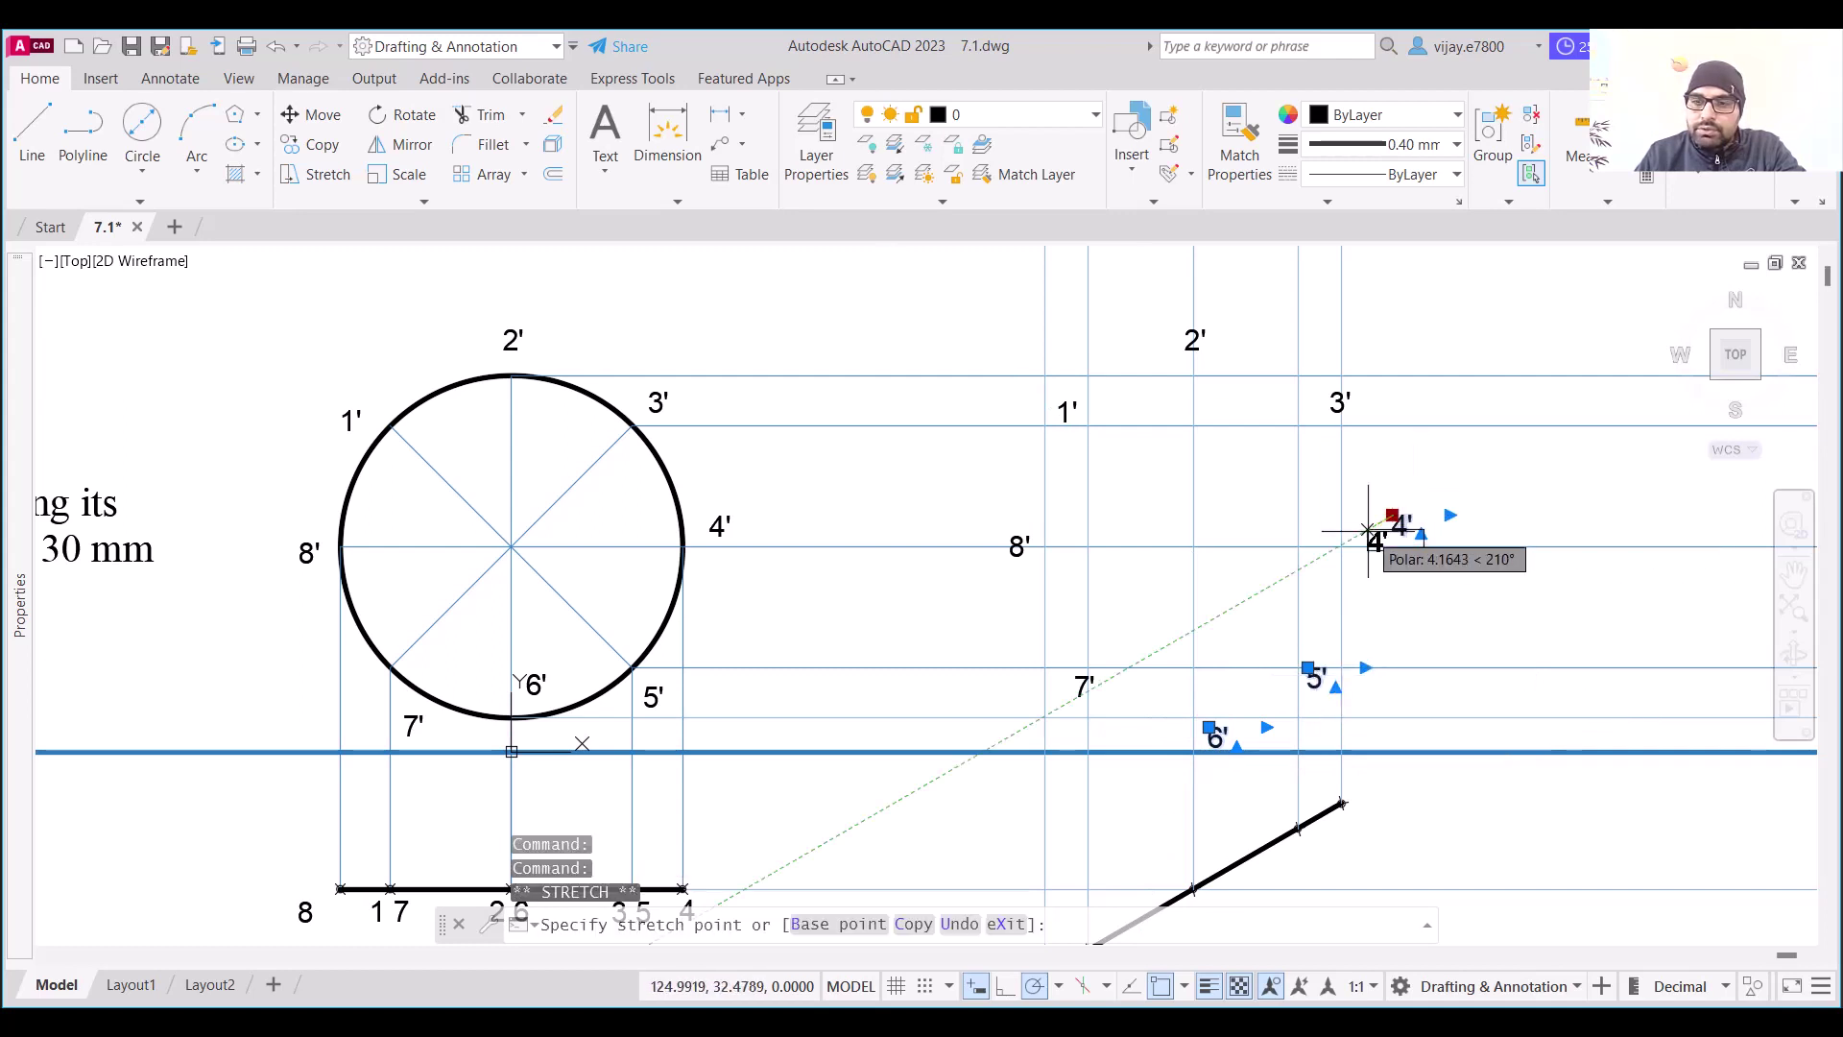
left_click(1359, 524)
left_click(1332, 402)
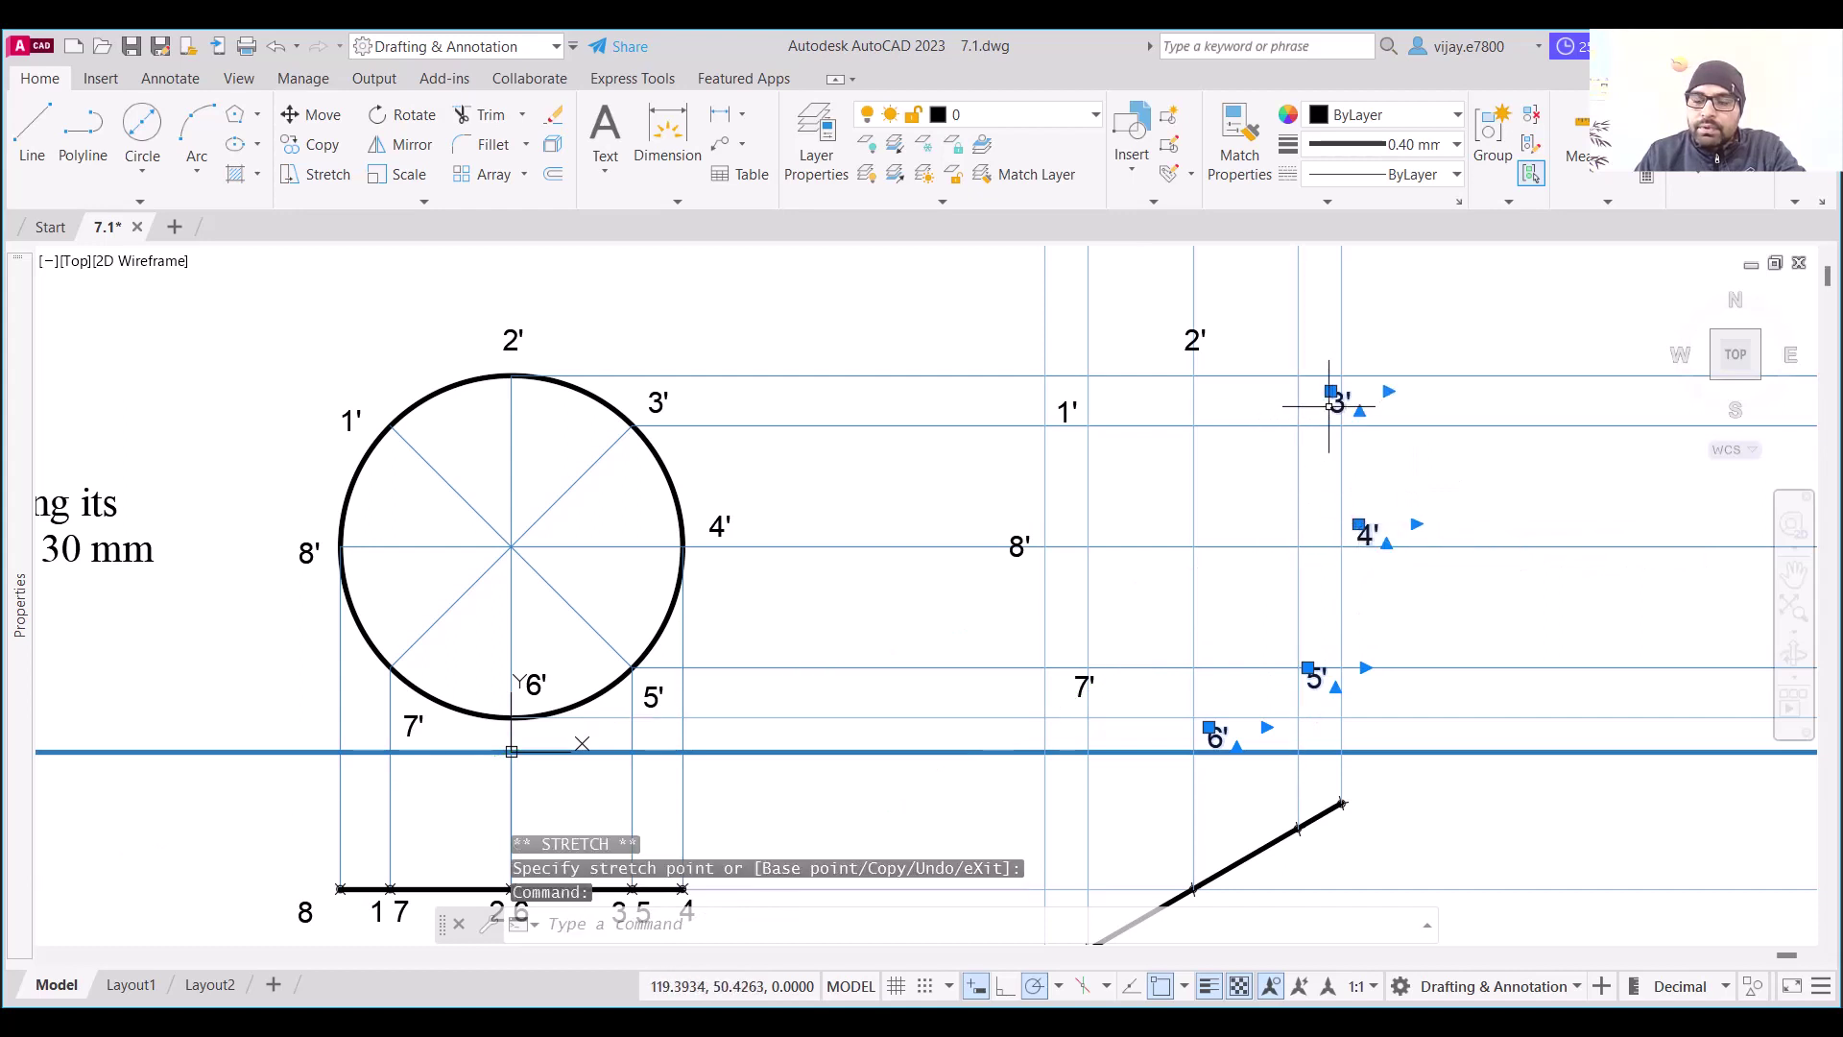
left_click(1330, 390)
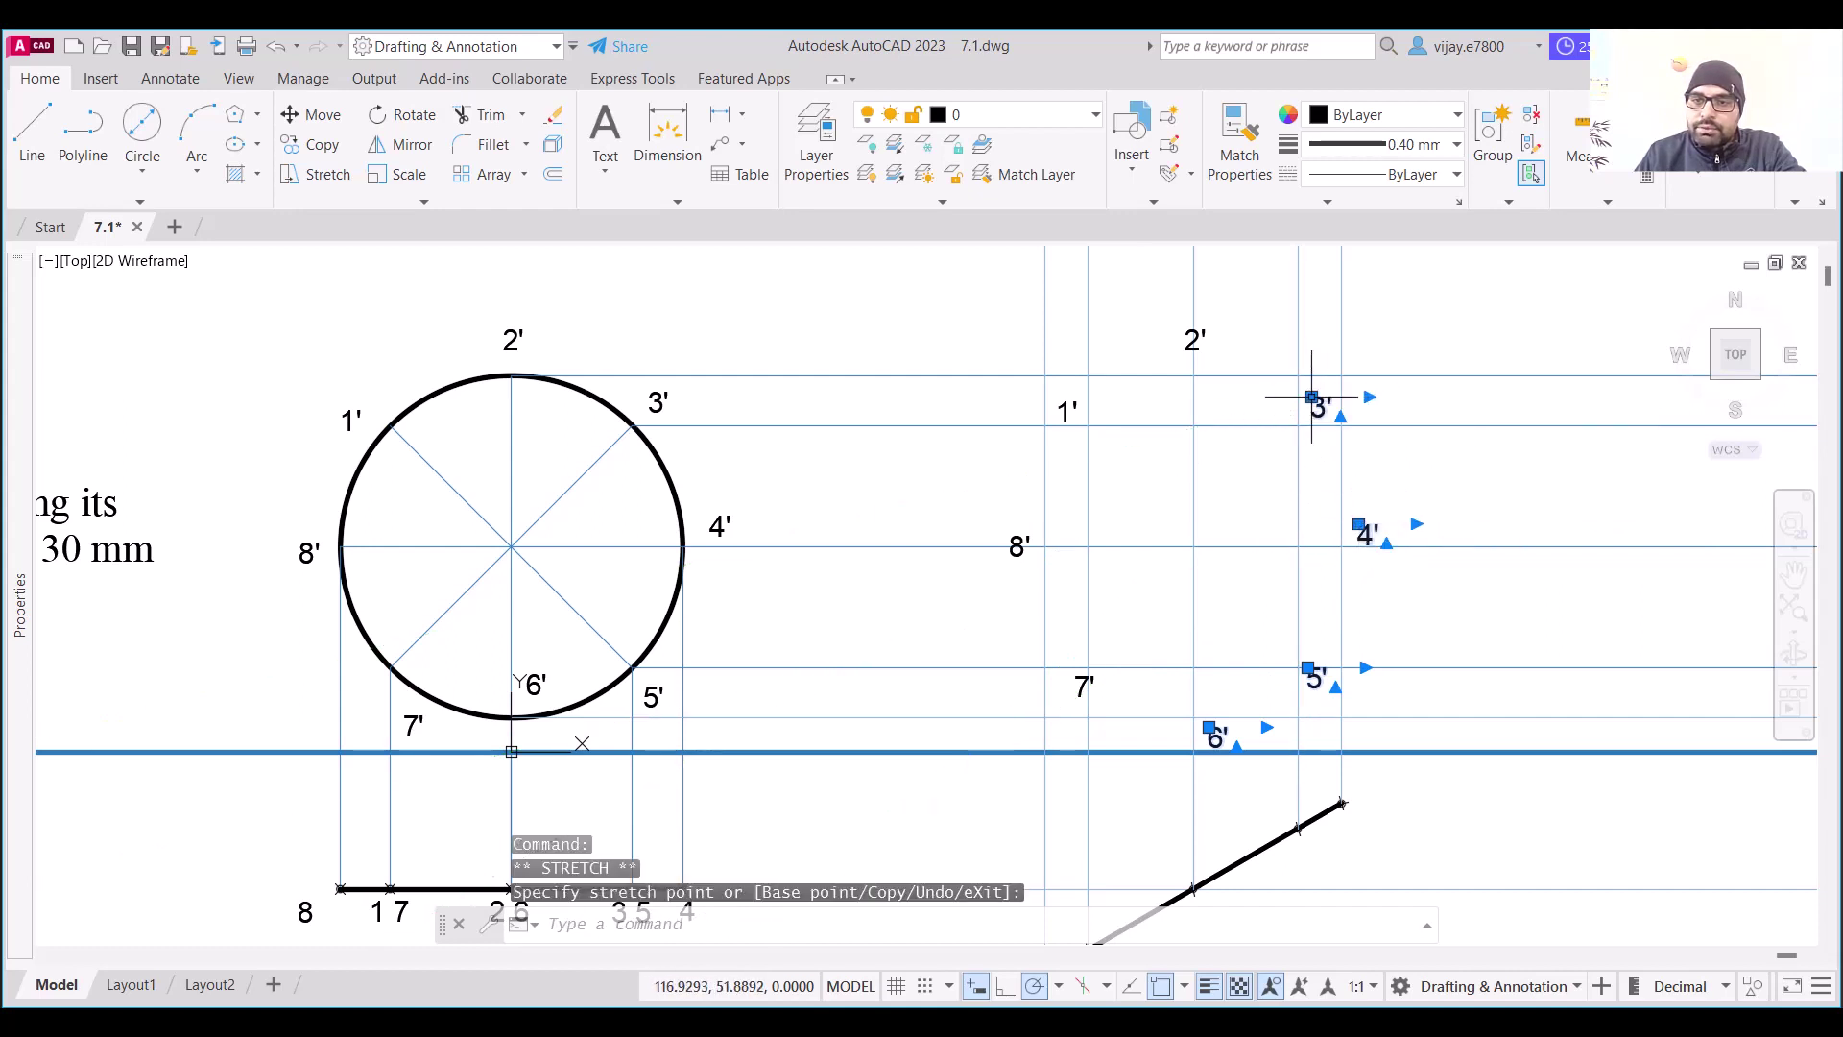
key("Escape")
key("Escape")
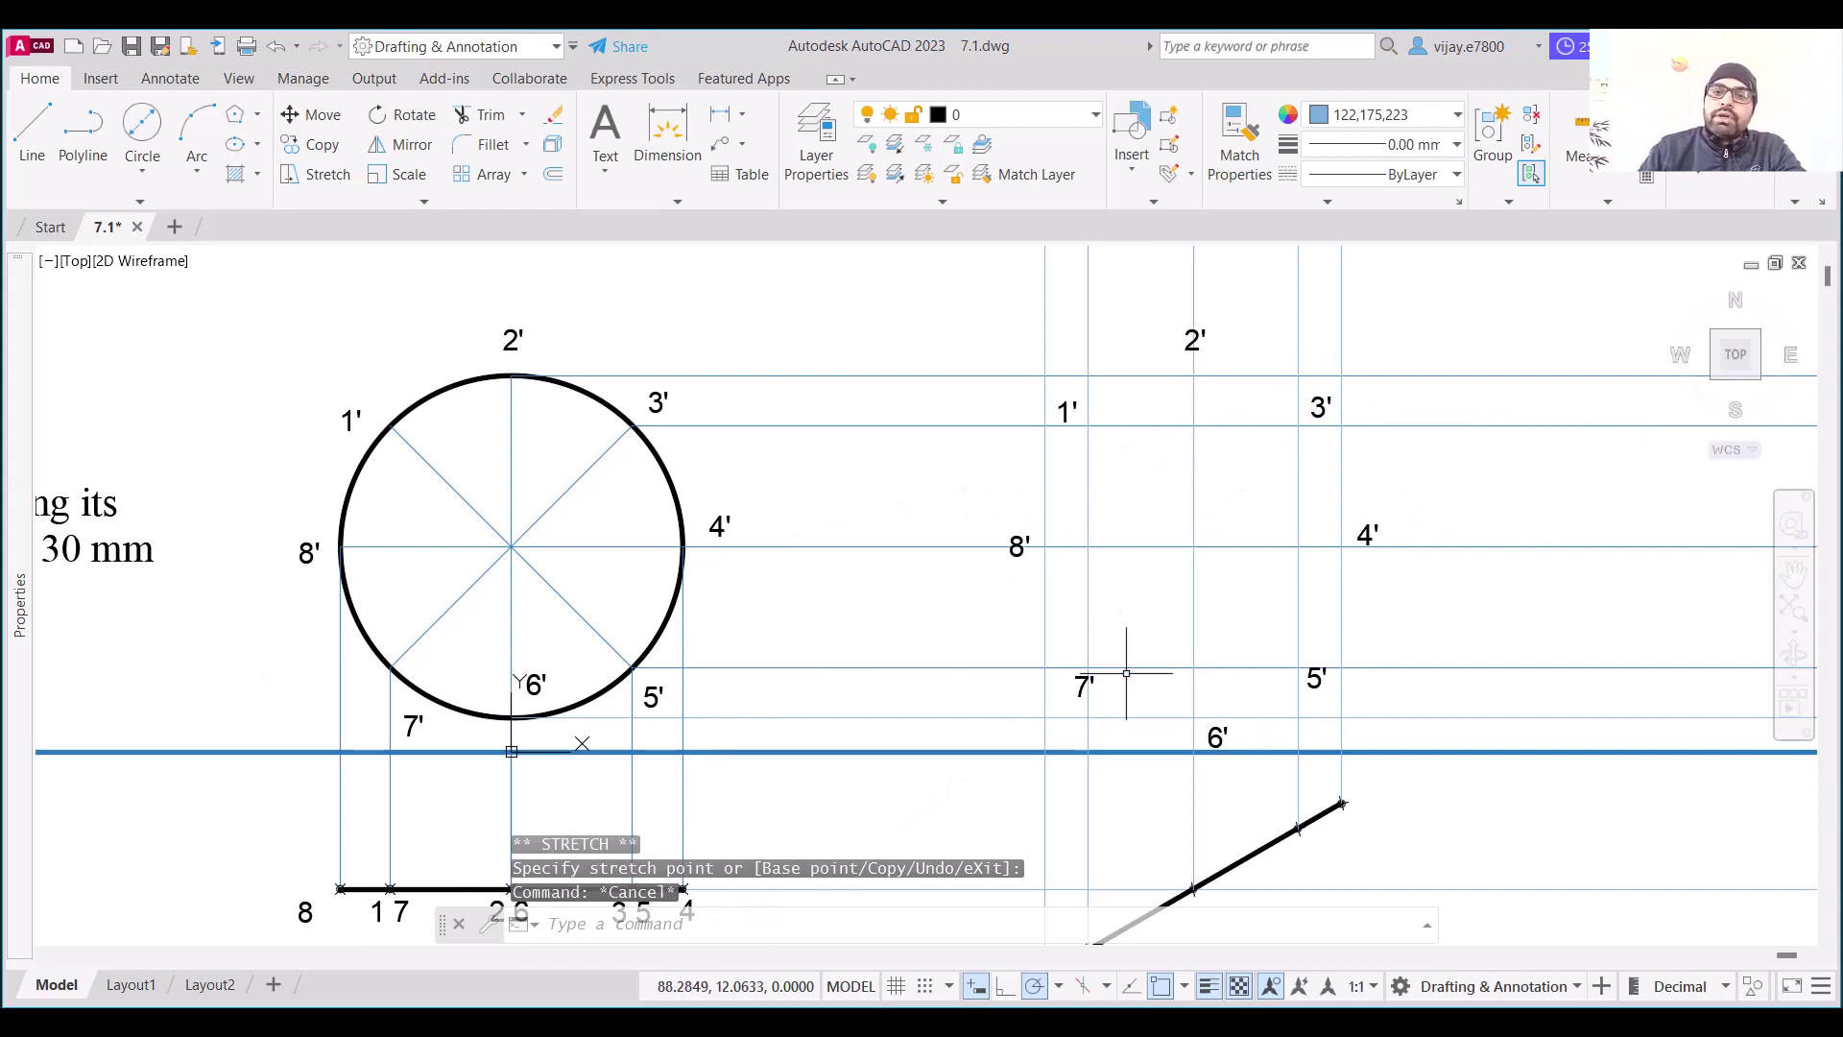
Draw an ellipse centred where the middle vertical ray meets the 4' horizontal ray, with axis endpoints at the 4' and 2' intersections
left_click(257, 143)
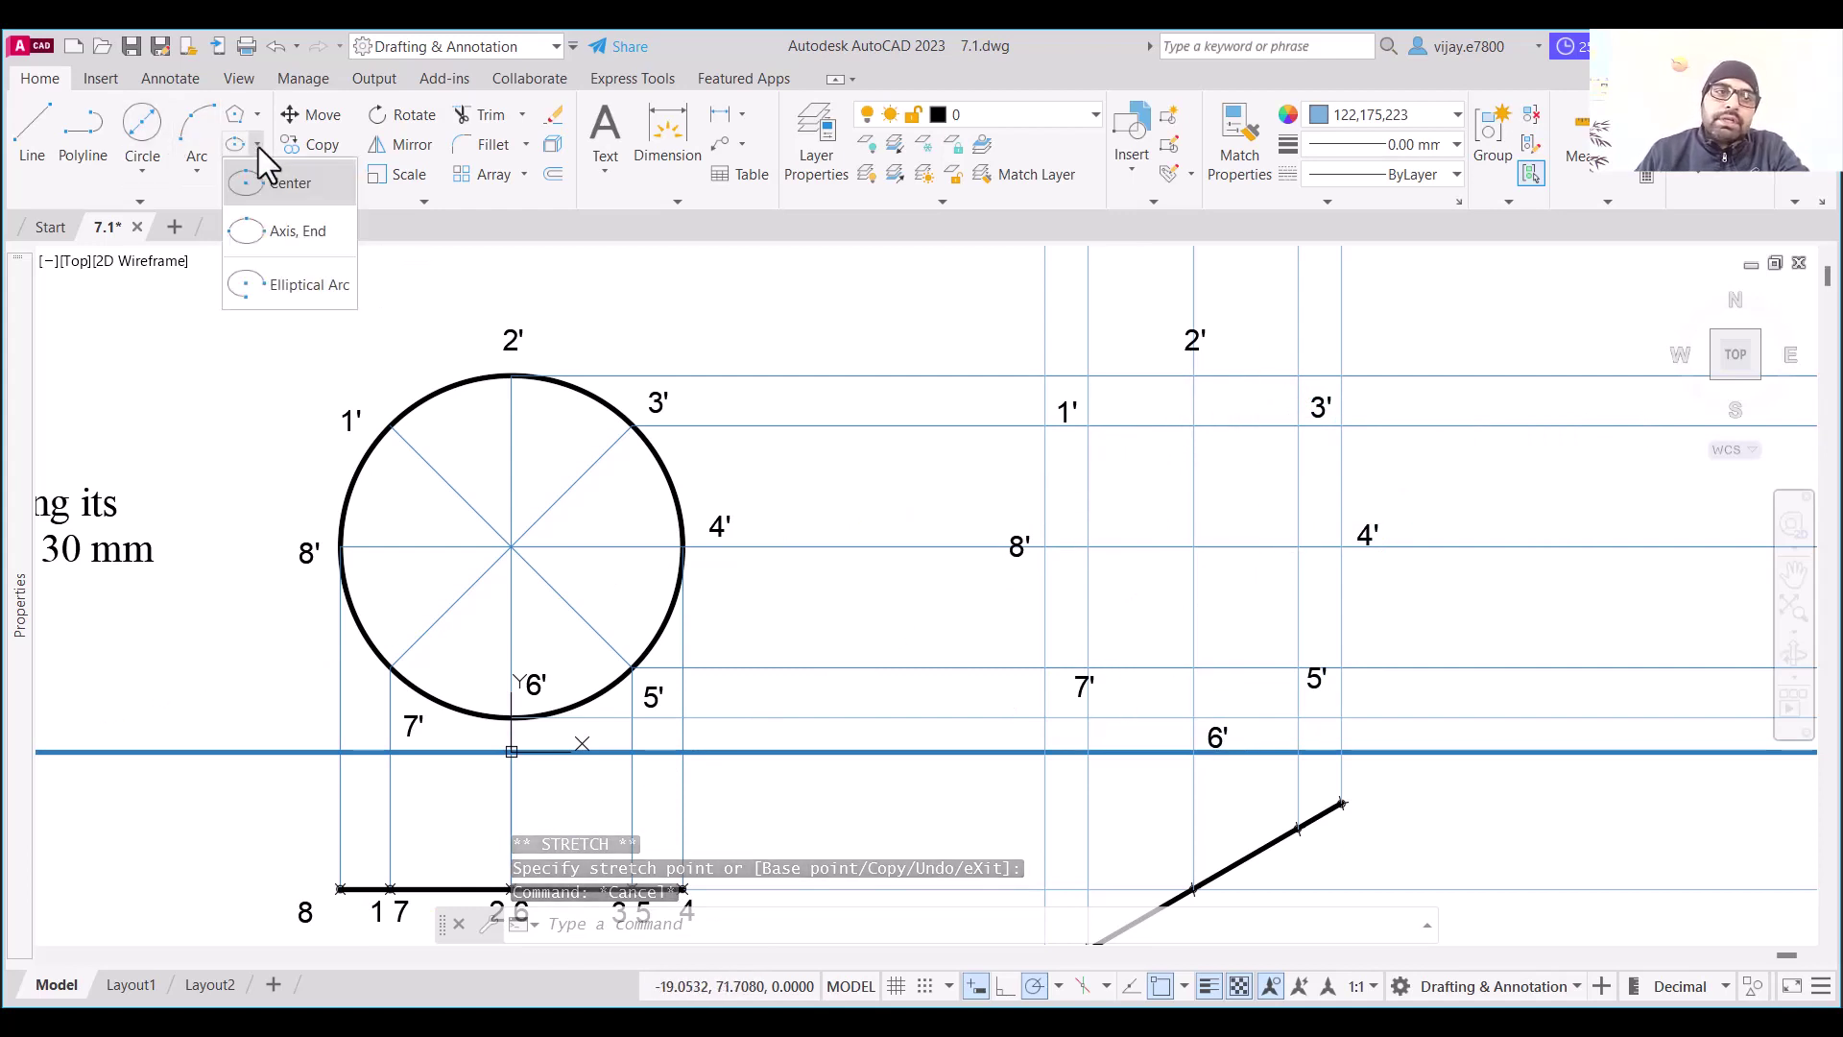
left_click(276, 234)
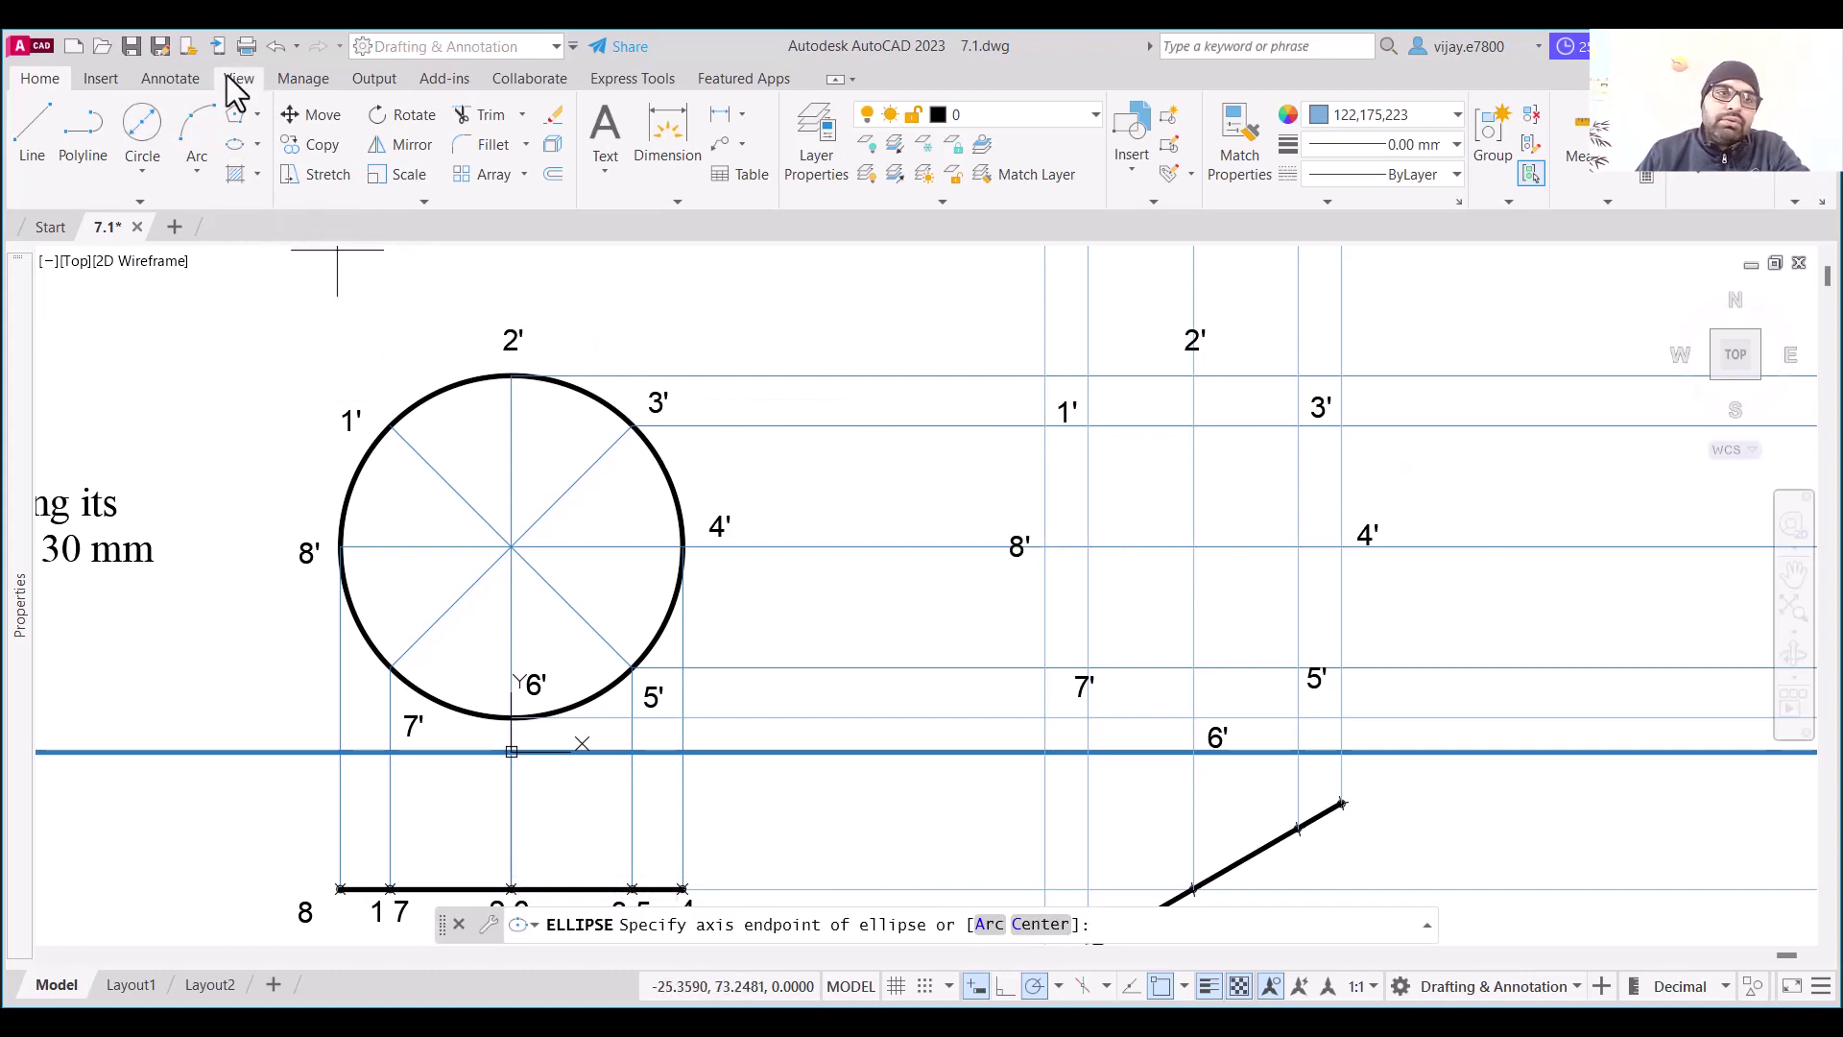
left_click(257, 143)
left_click(269, 192)
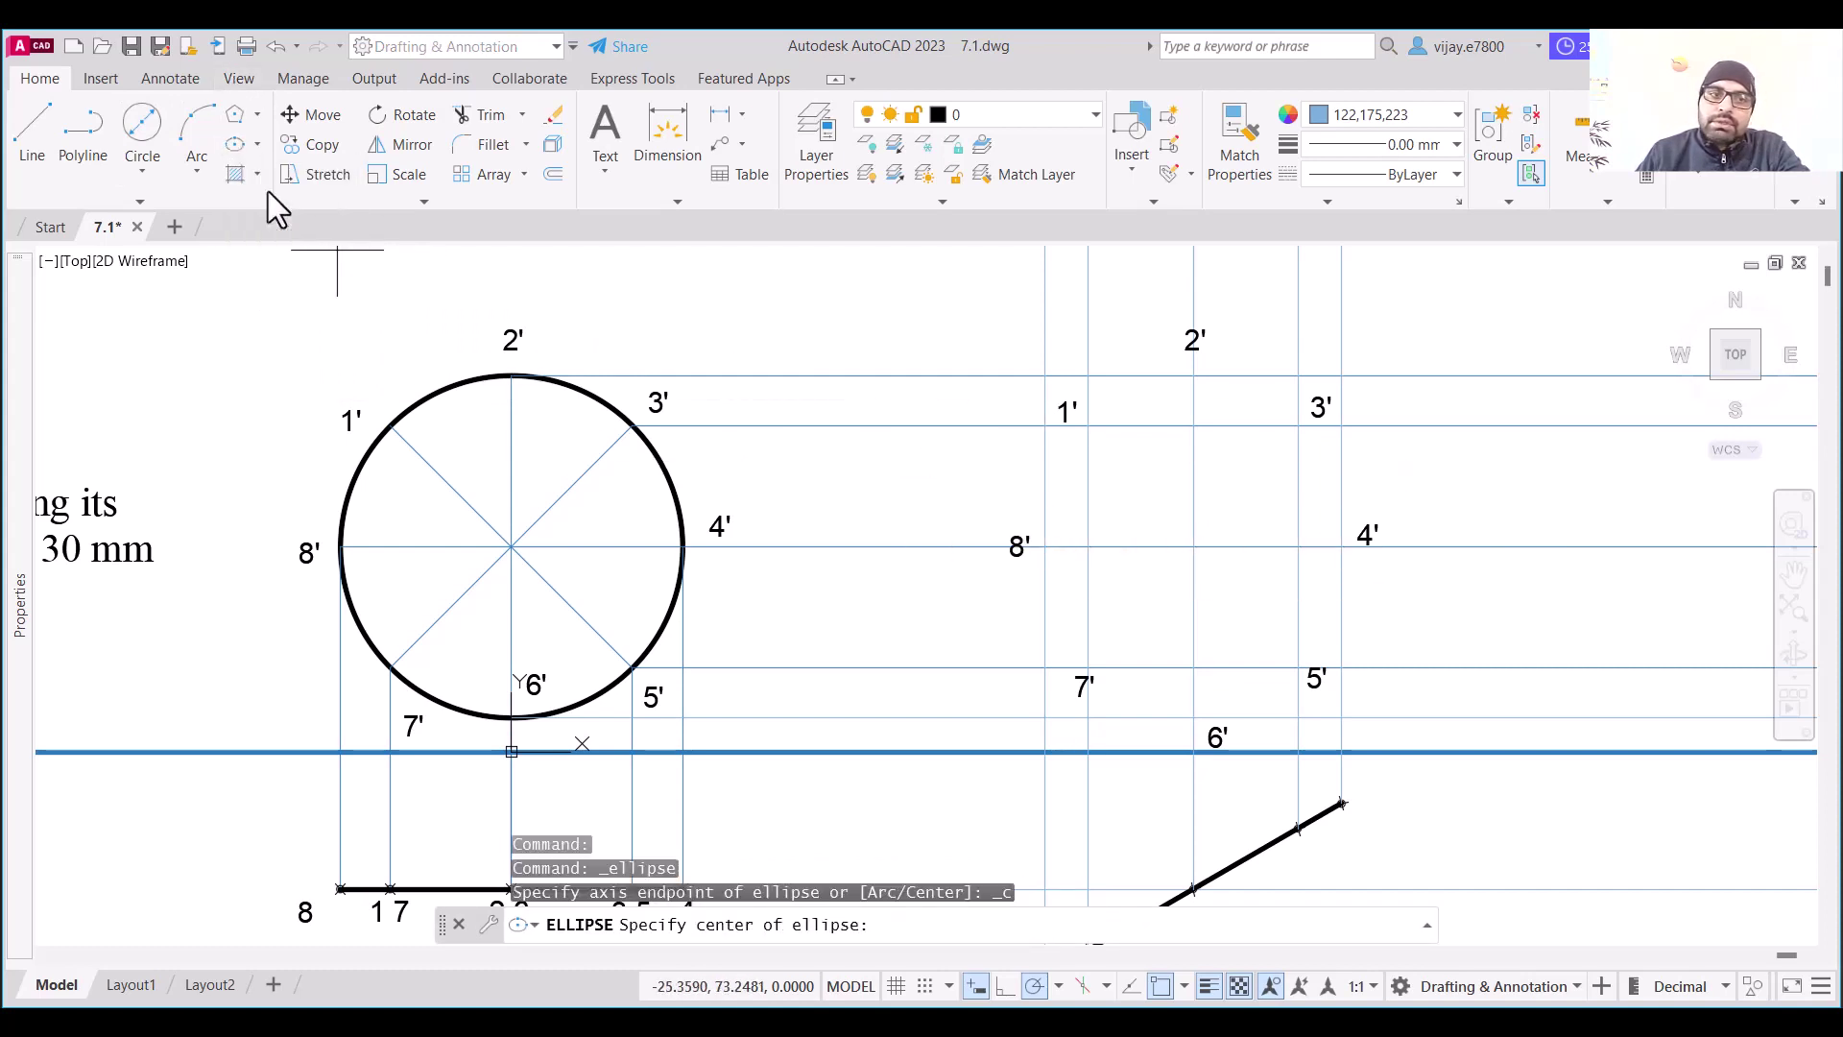
left_click(1193, 546)
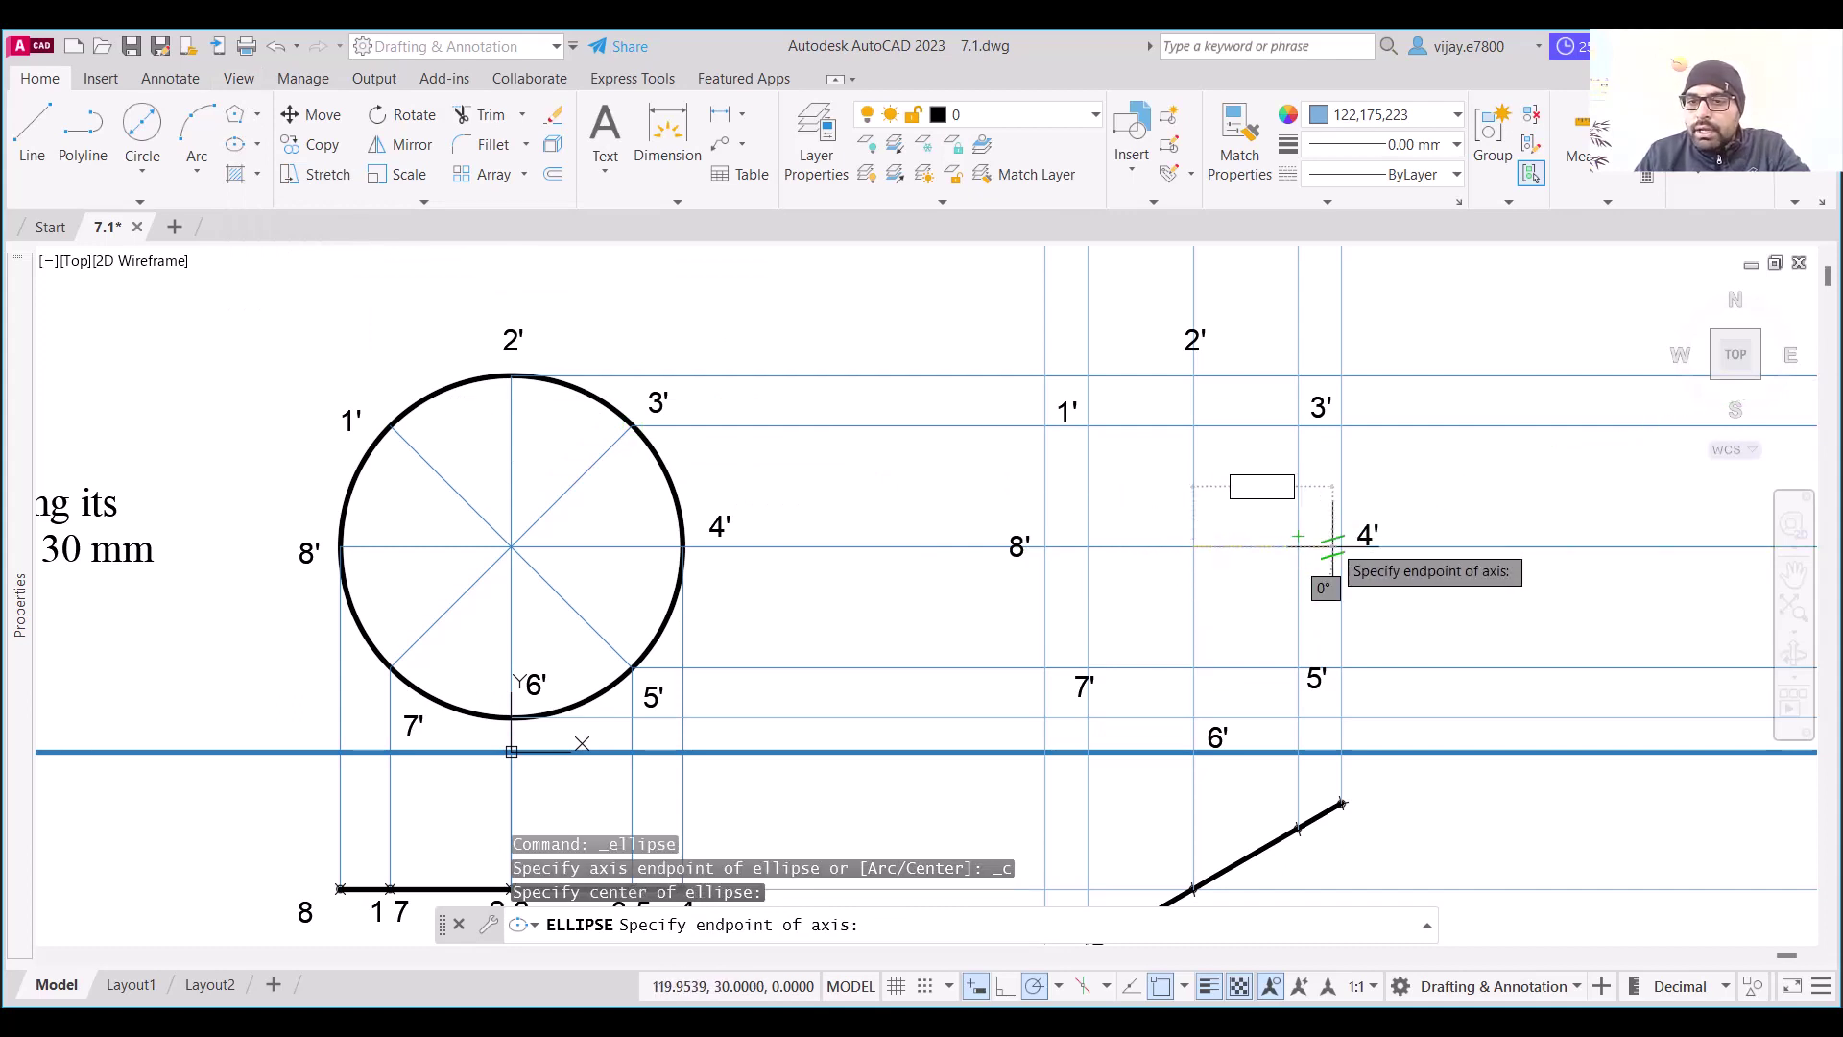
left_click(1334, 543)
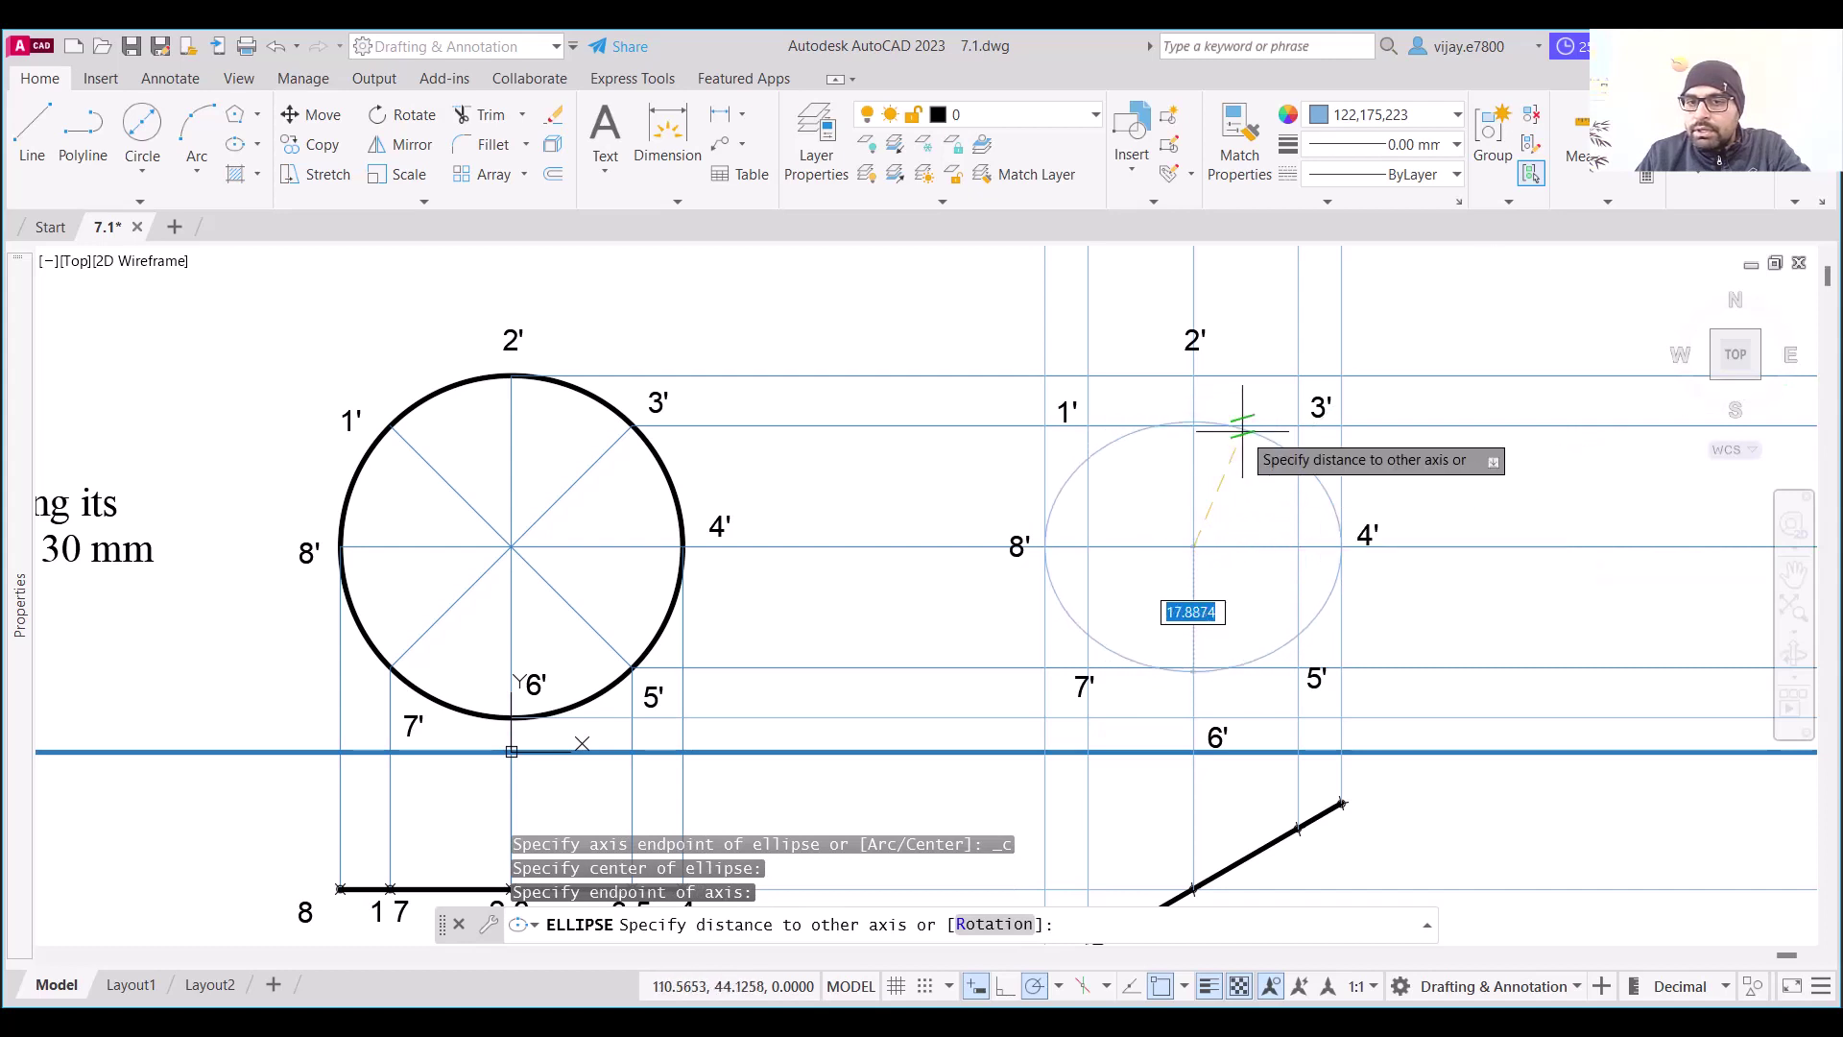
left_click(1193, 375)
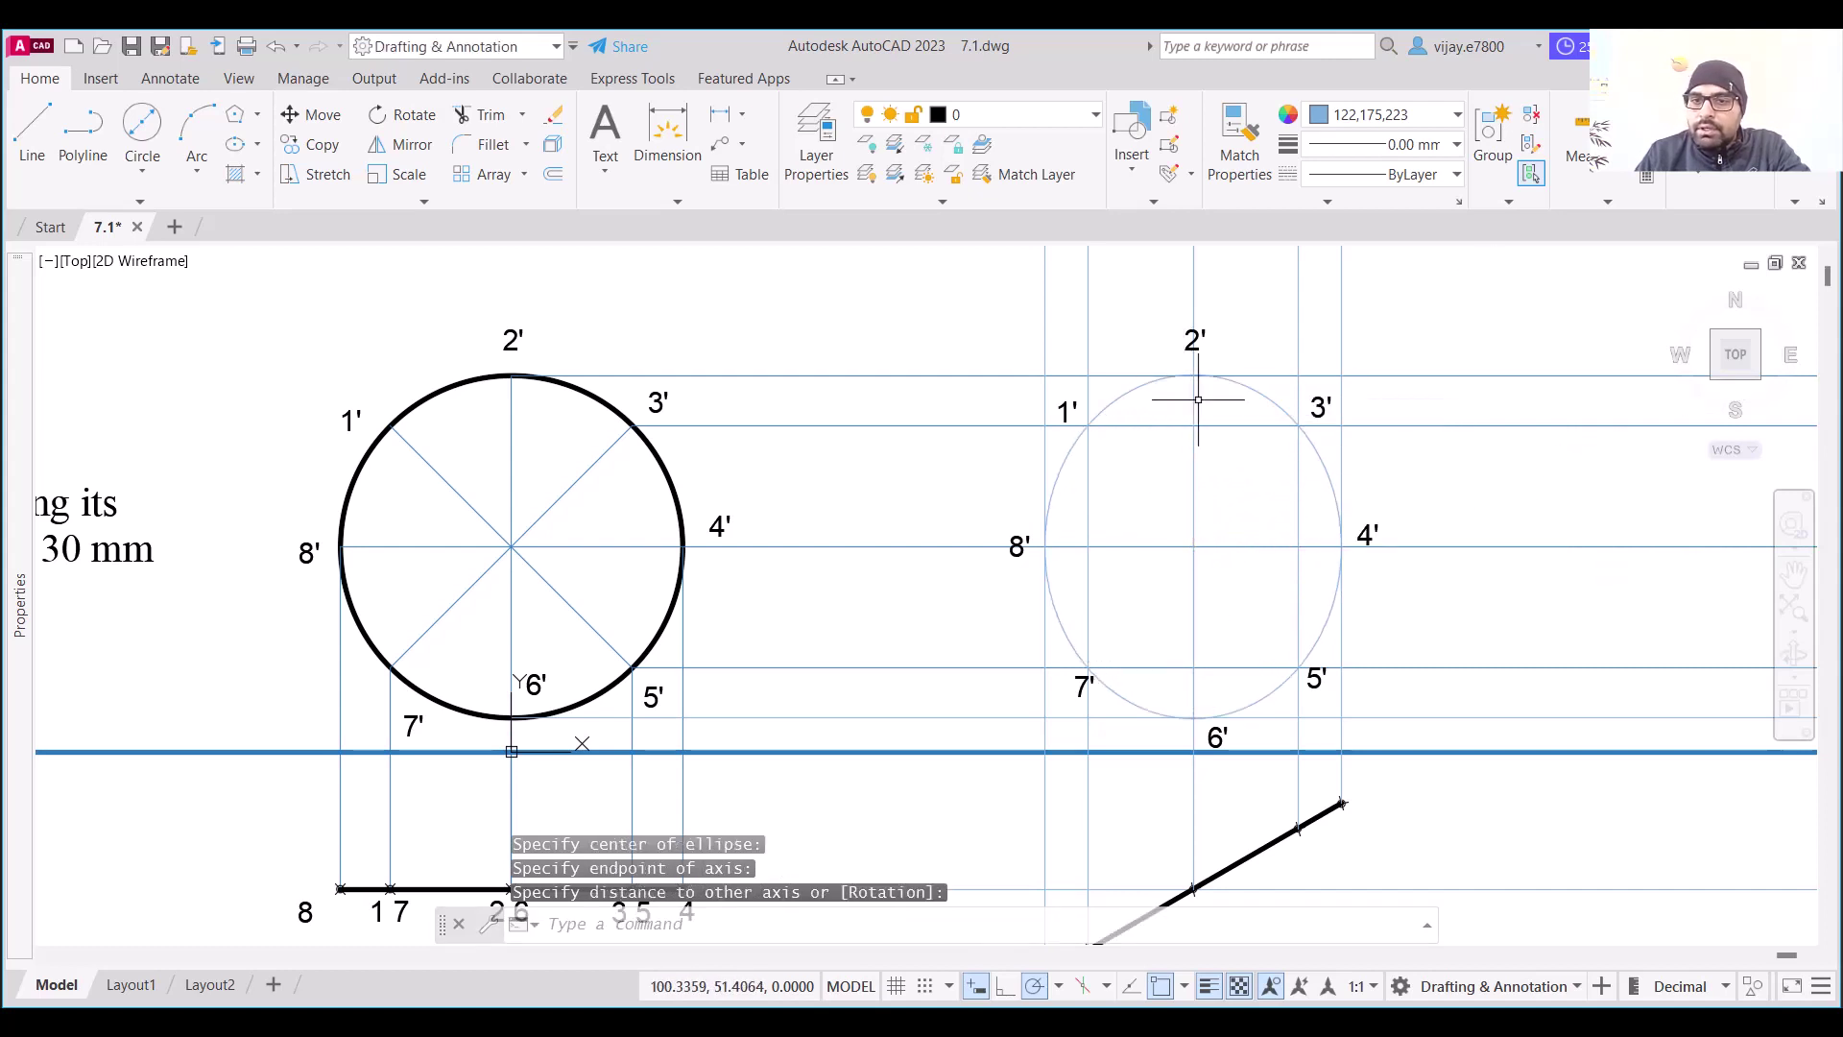
Set the ellipse's colour to black 0,0,0 and its lineweight to 0.40 mm
left_click(1193, 375)
left_click(1102, 411)
left_click(1363, 114)
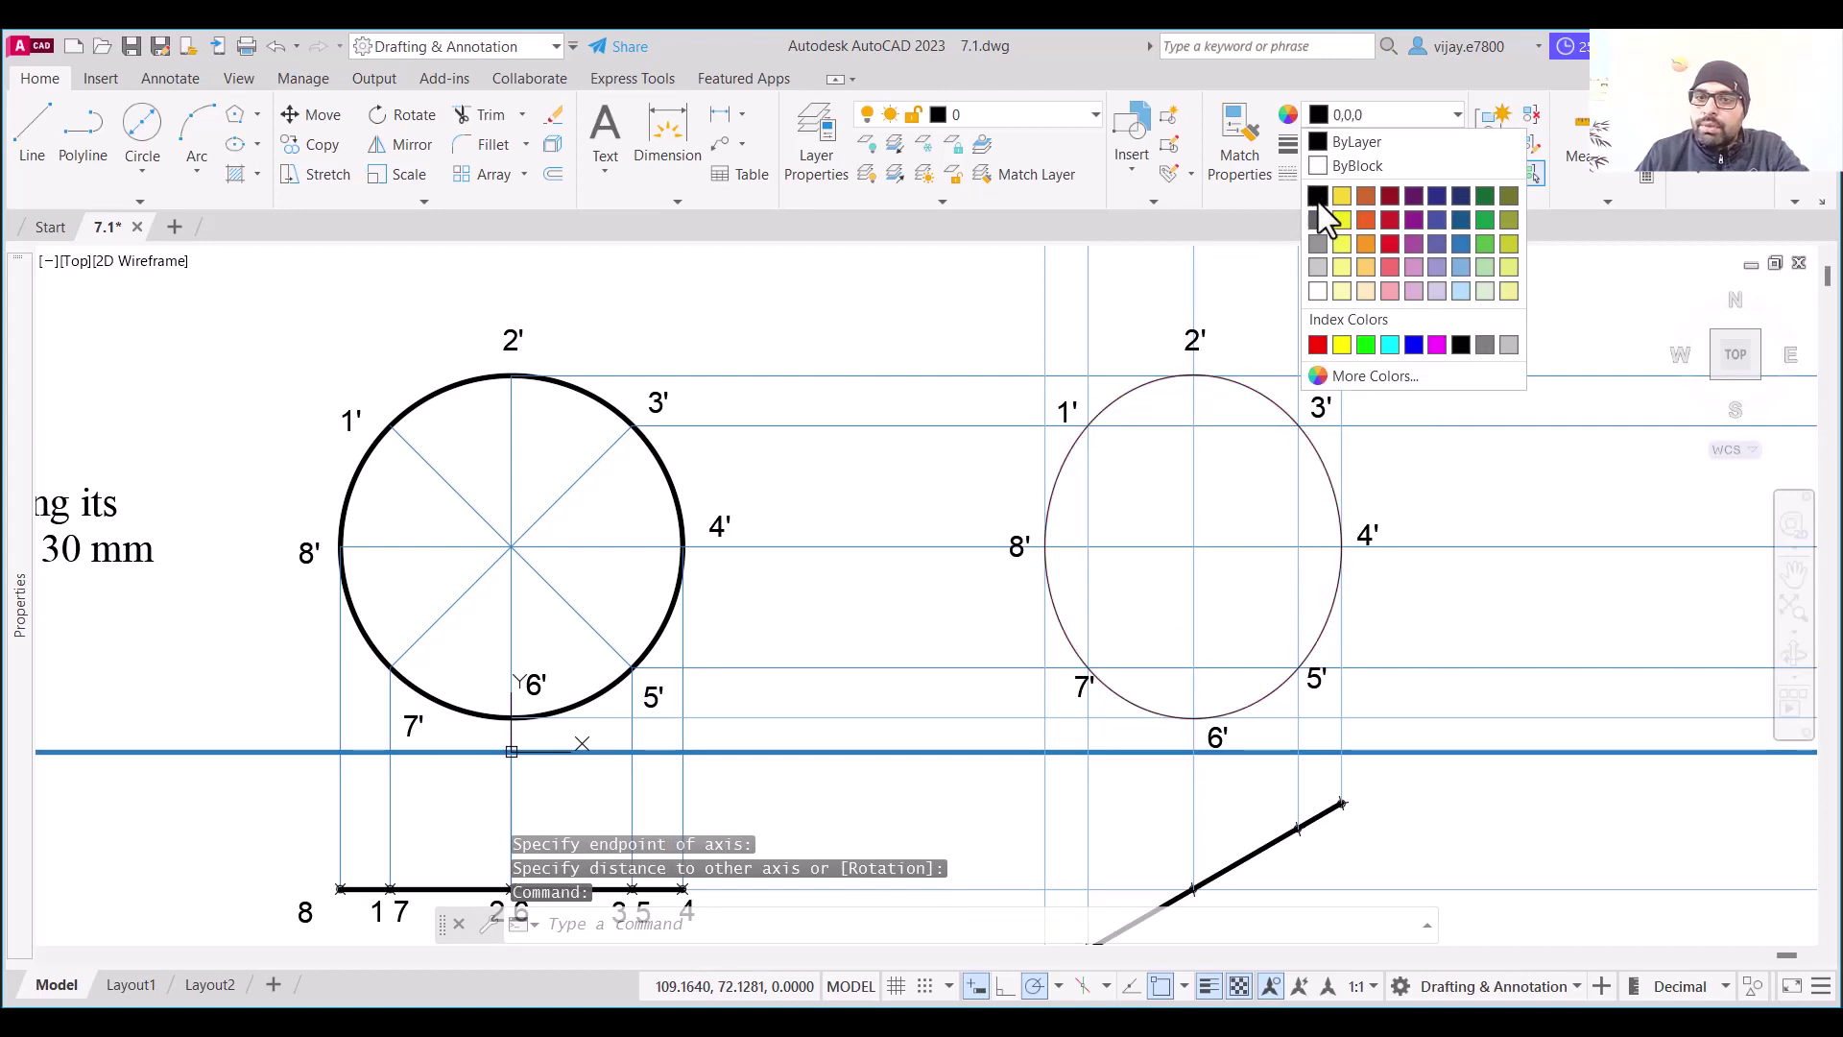
left_click(1317, 200)
left_click(1380, 146)
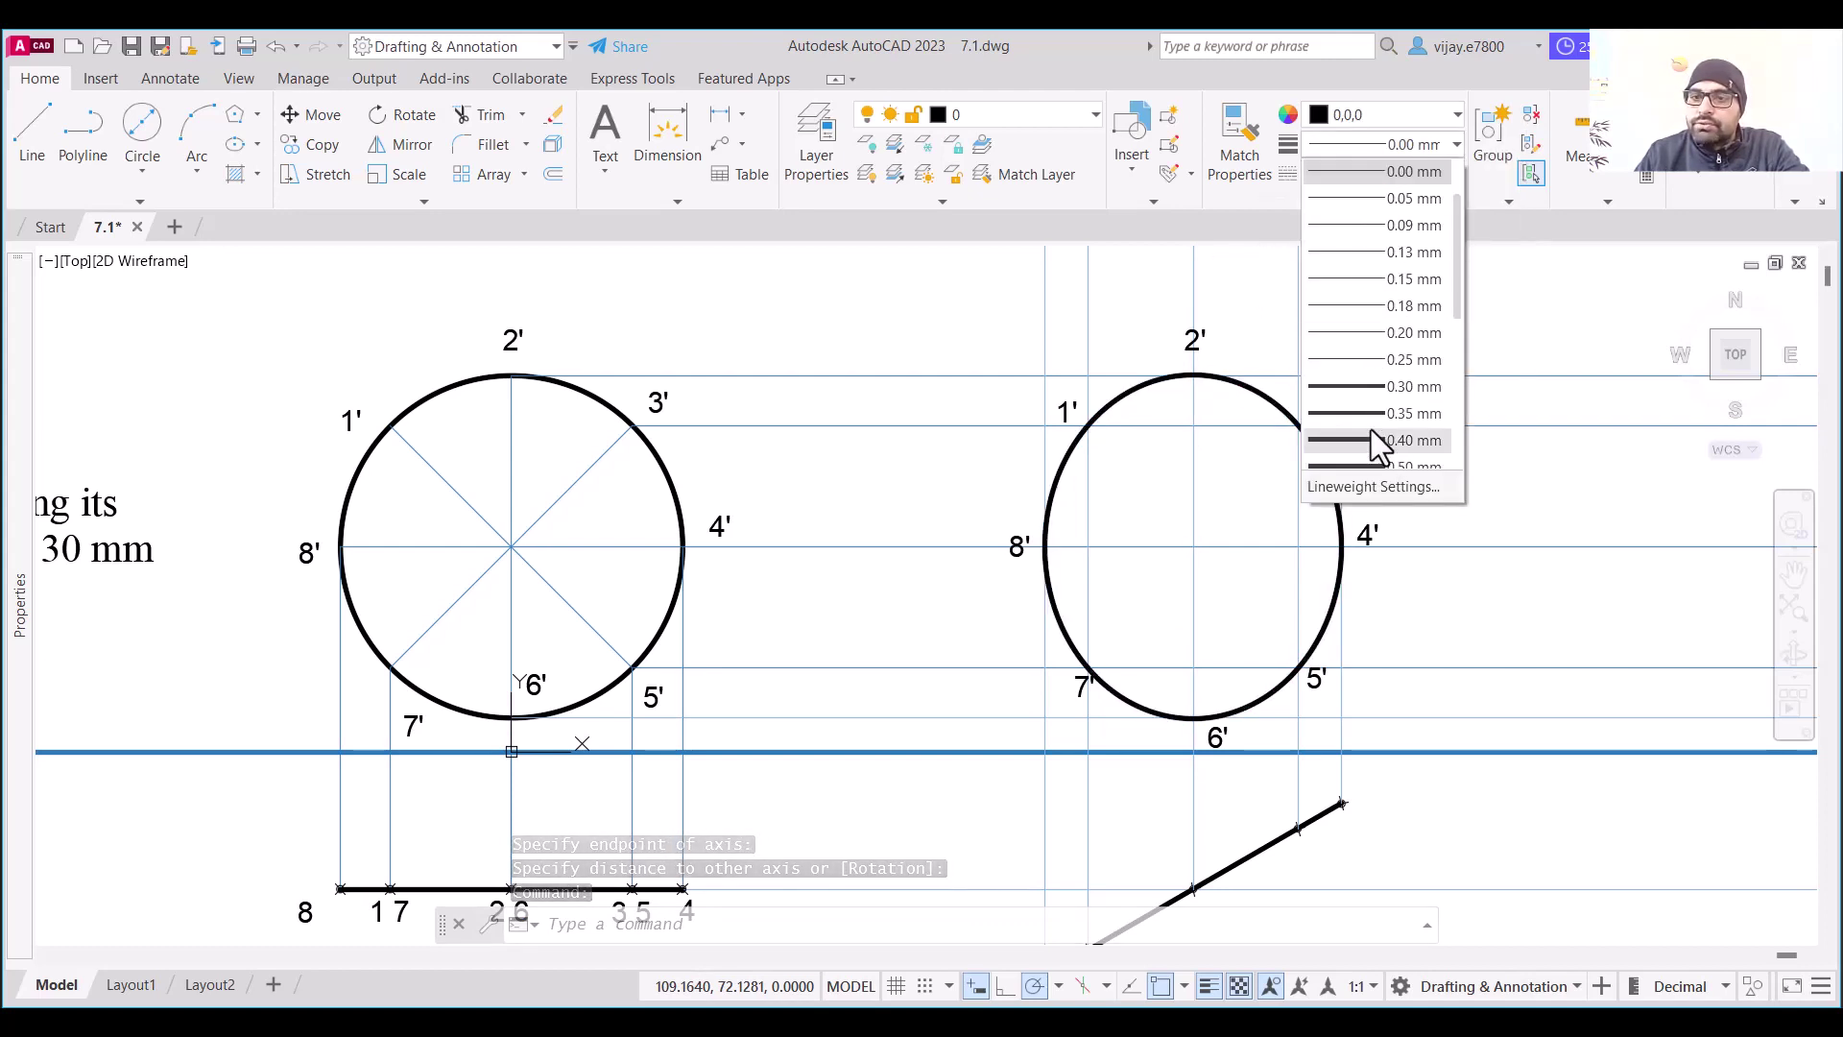
left_click(1371, 431)
scroll(1464, 576, "down", 2)
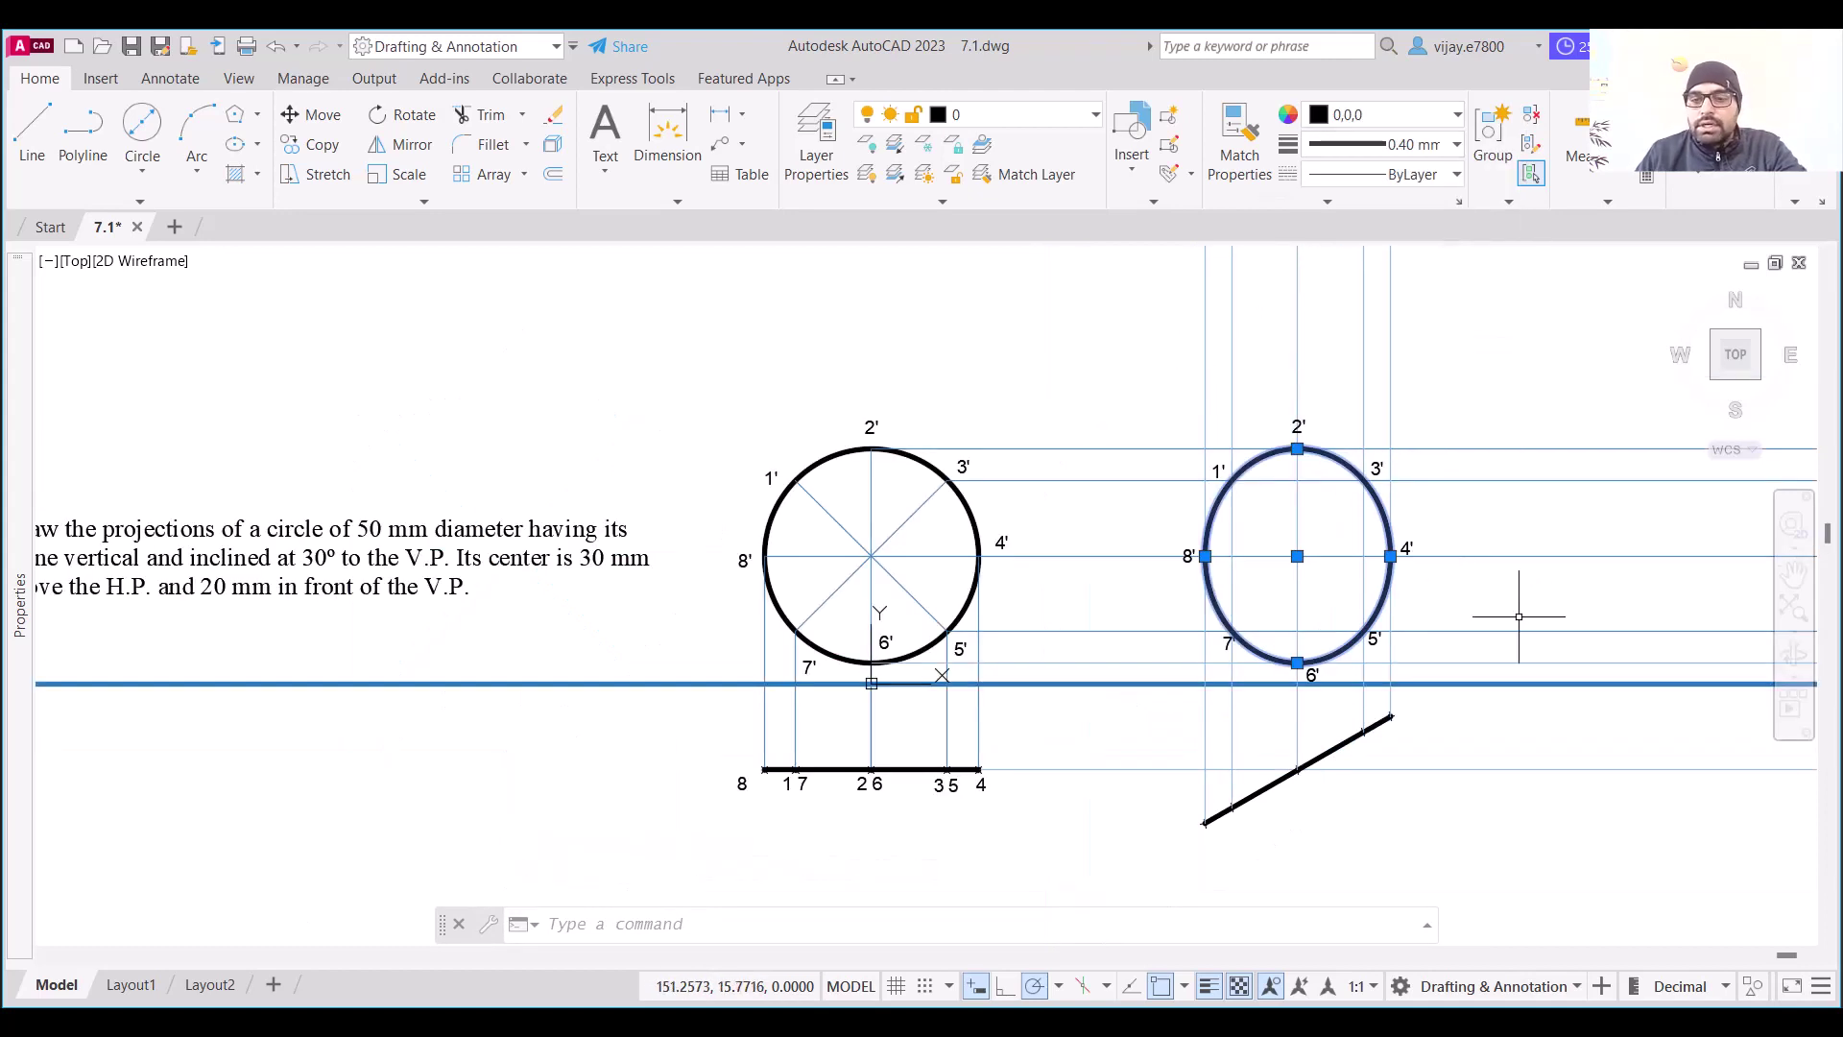
key("Escape")
Add a subscript 1 after the numeral in the ellipse's 1' label
scroll(1257, 509, "up", 2)
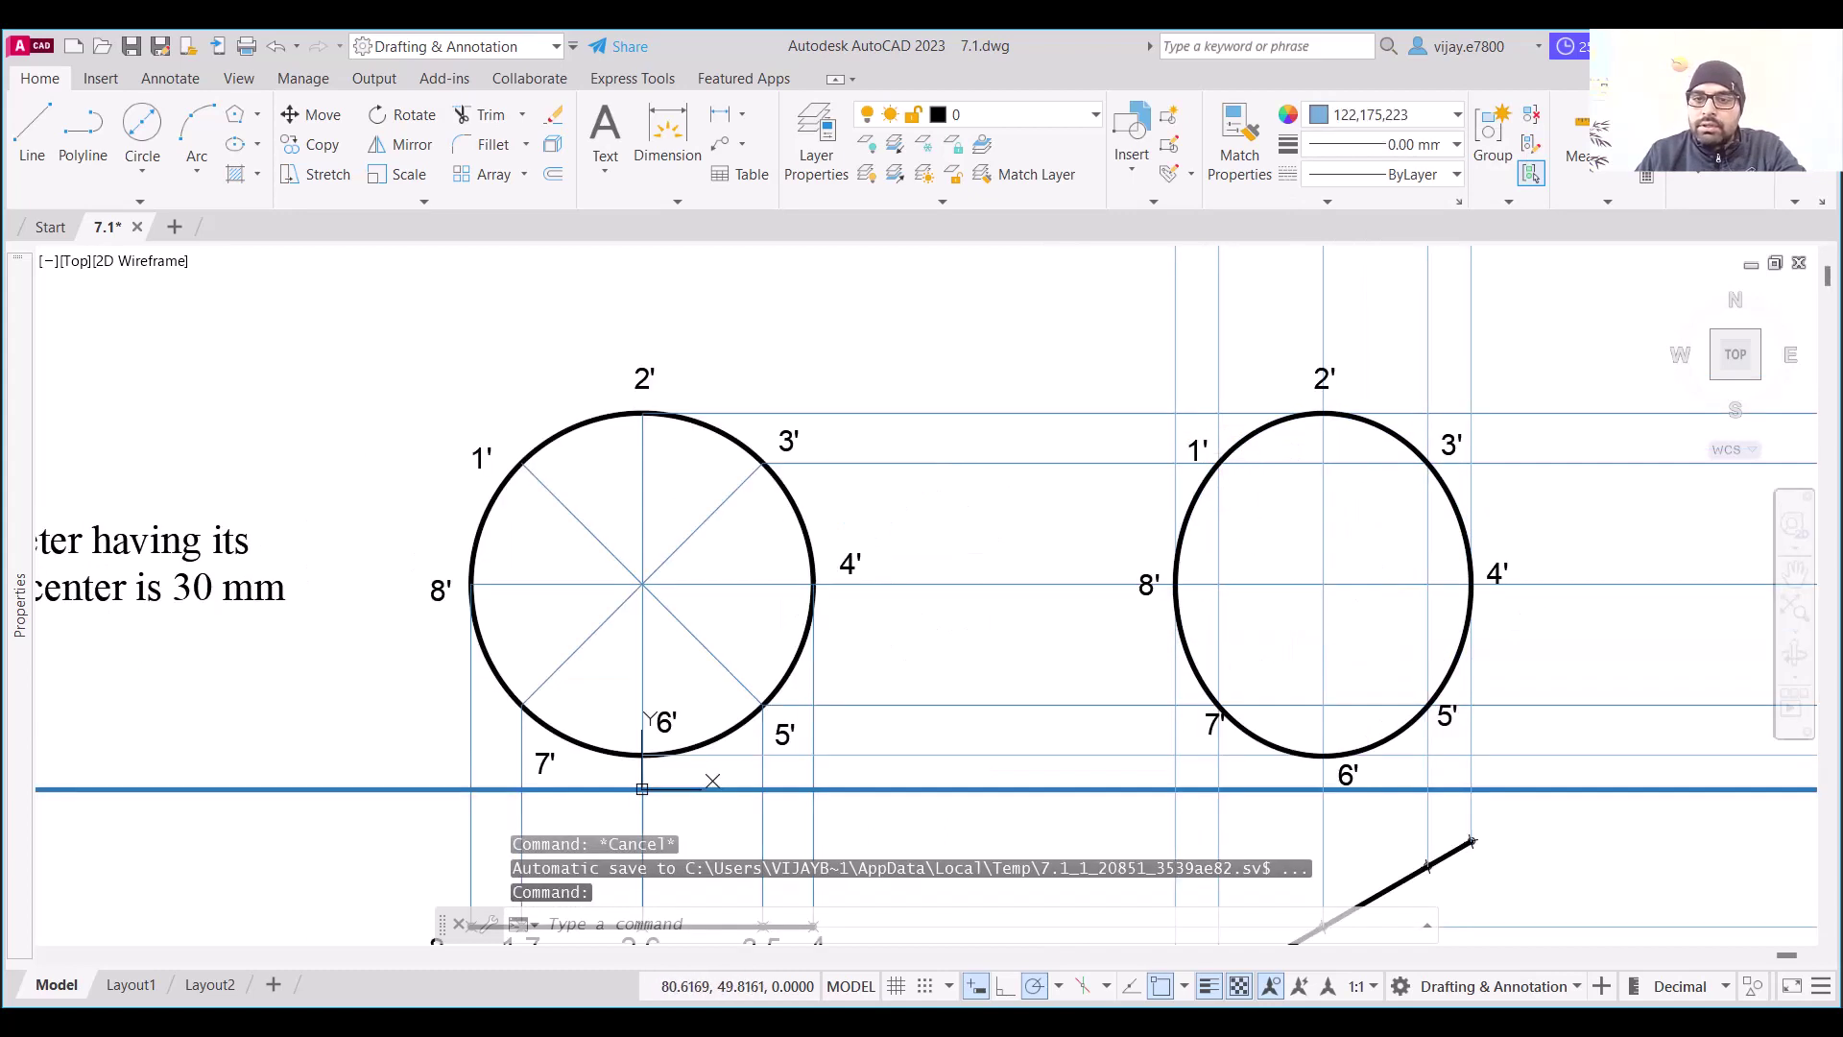
double_click(1193, 447)
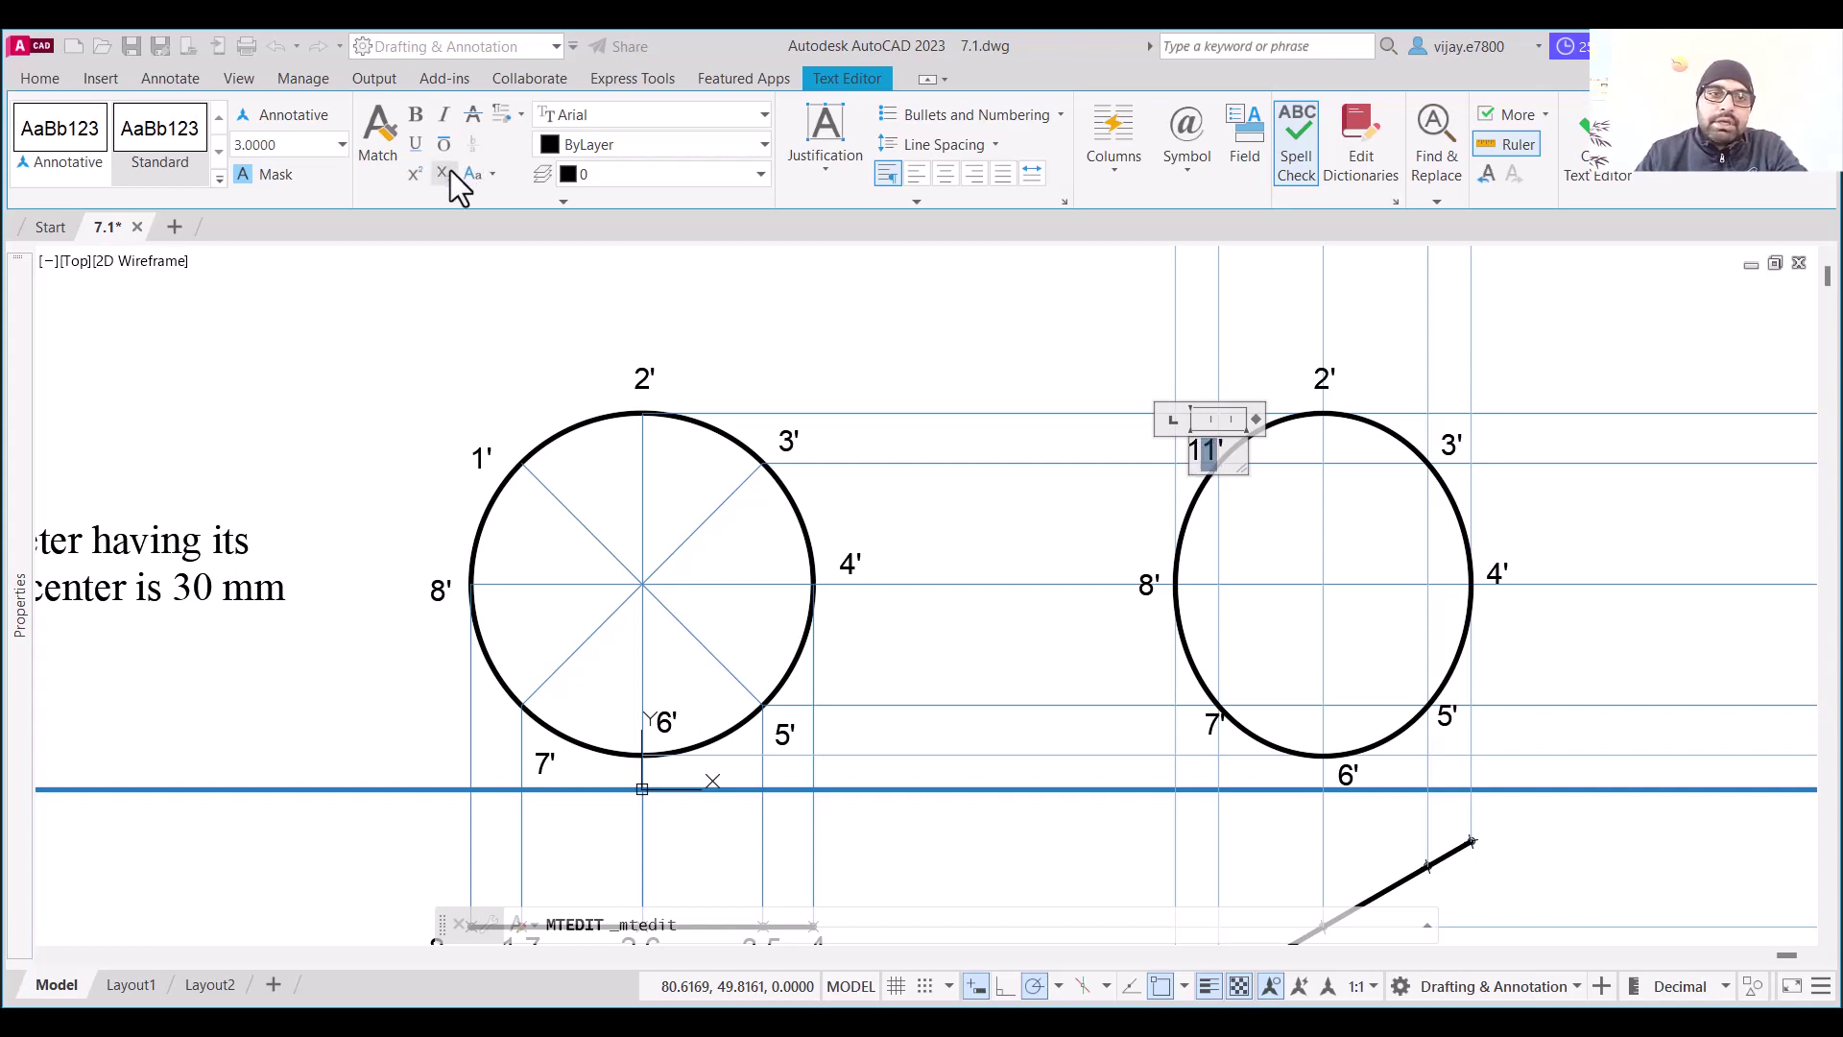
left_click(979, 493)
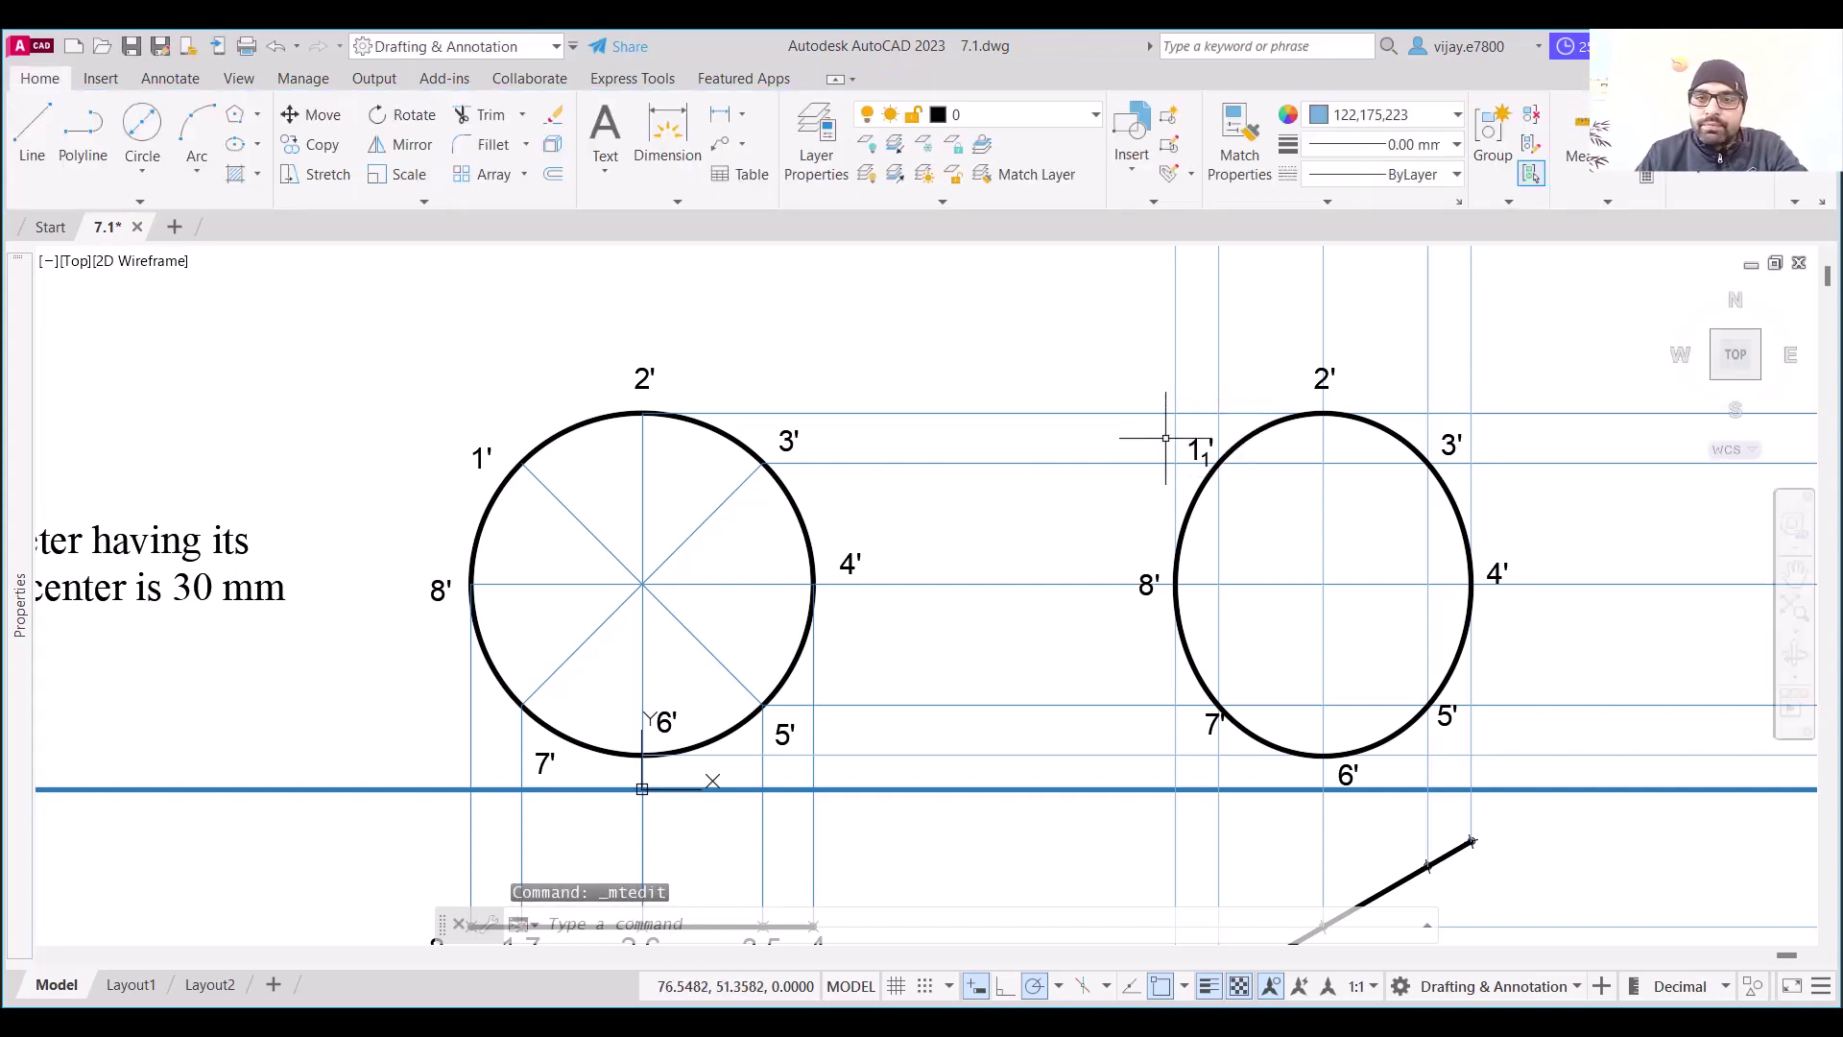
Copy the subscript 1 from the ellipse's first label into its labels 2', 3' and 4', placing it before each prime
left_click(1211, 456)
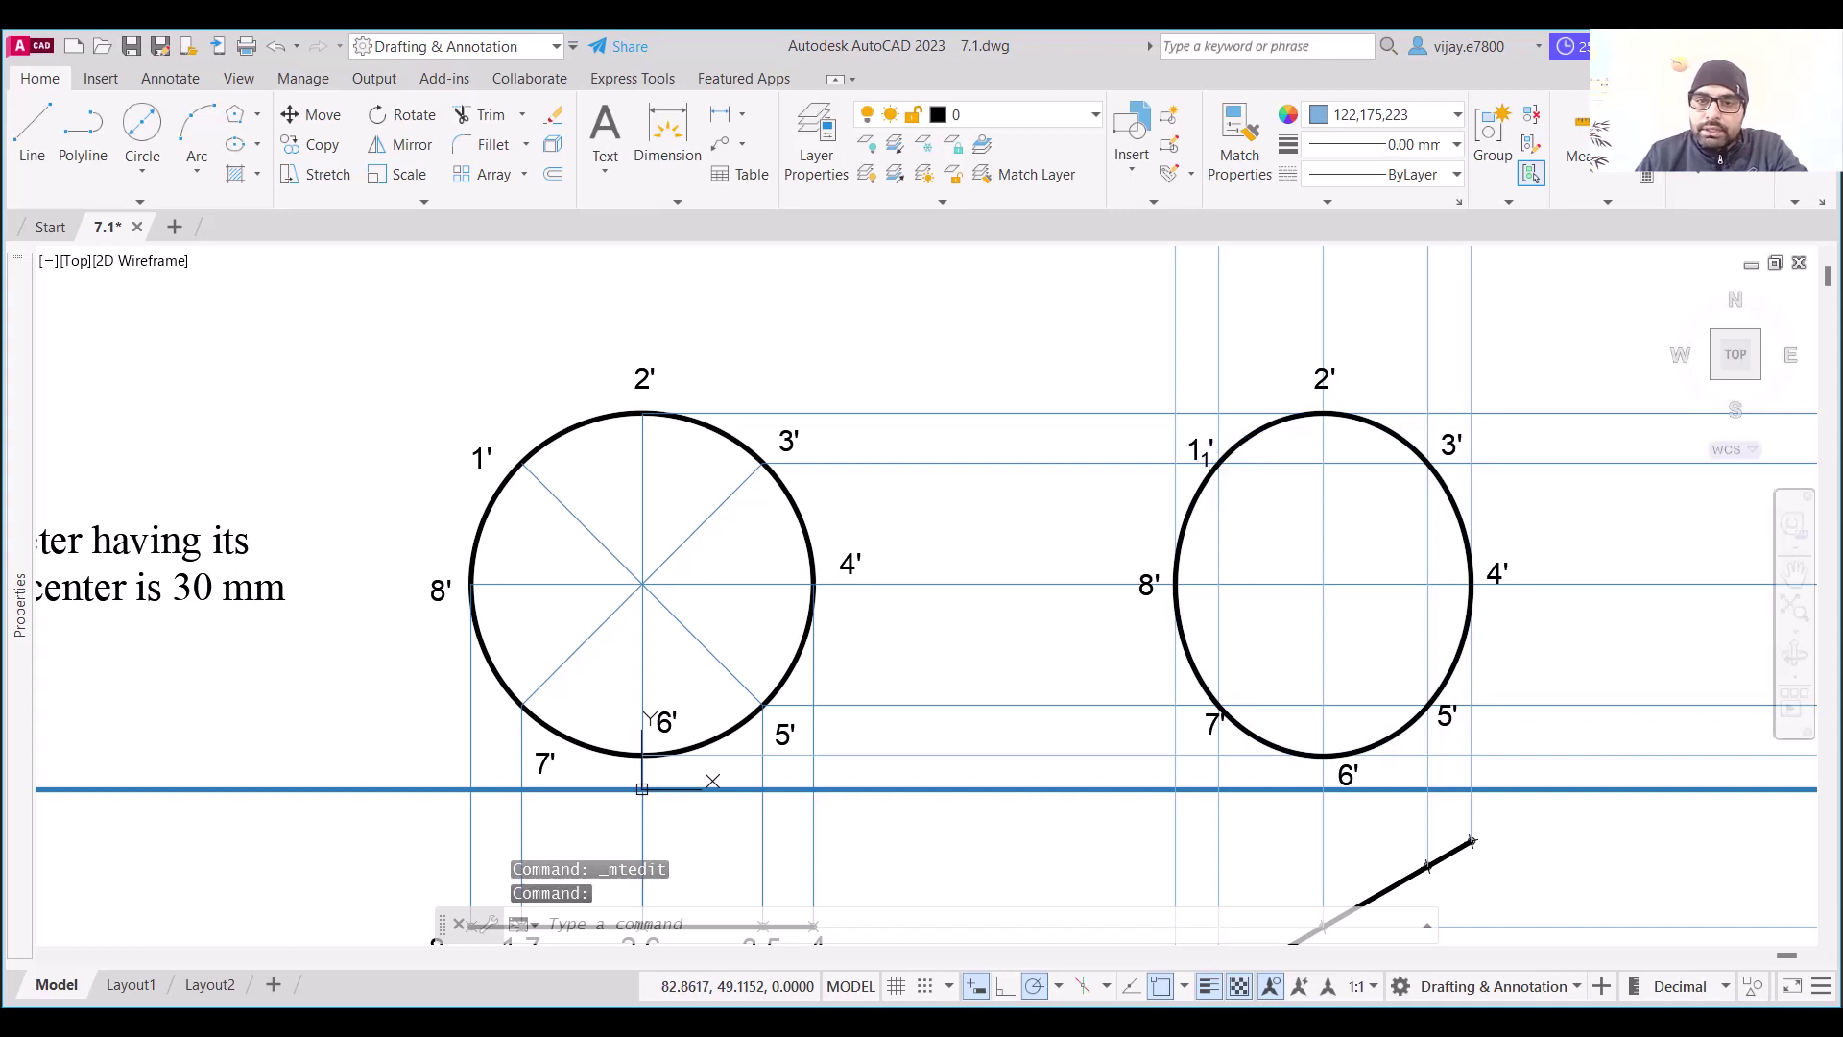
double_click(1203, 457)
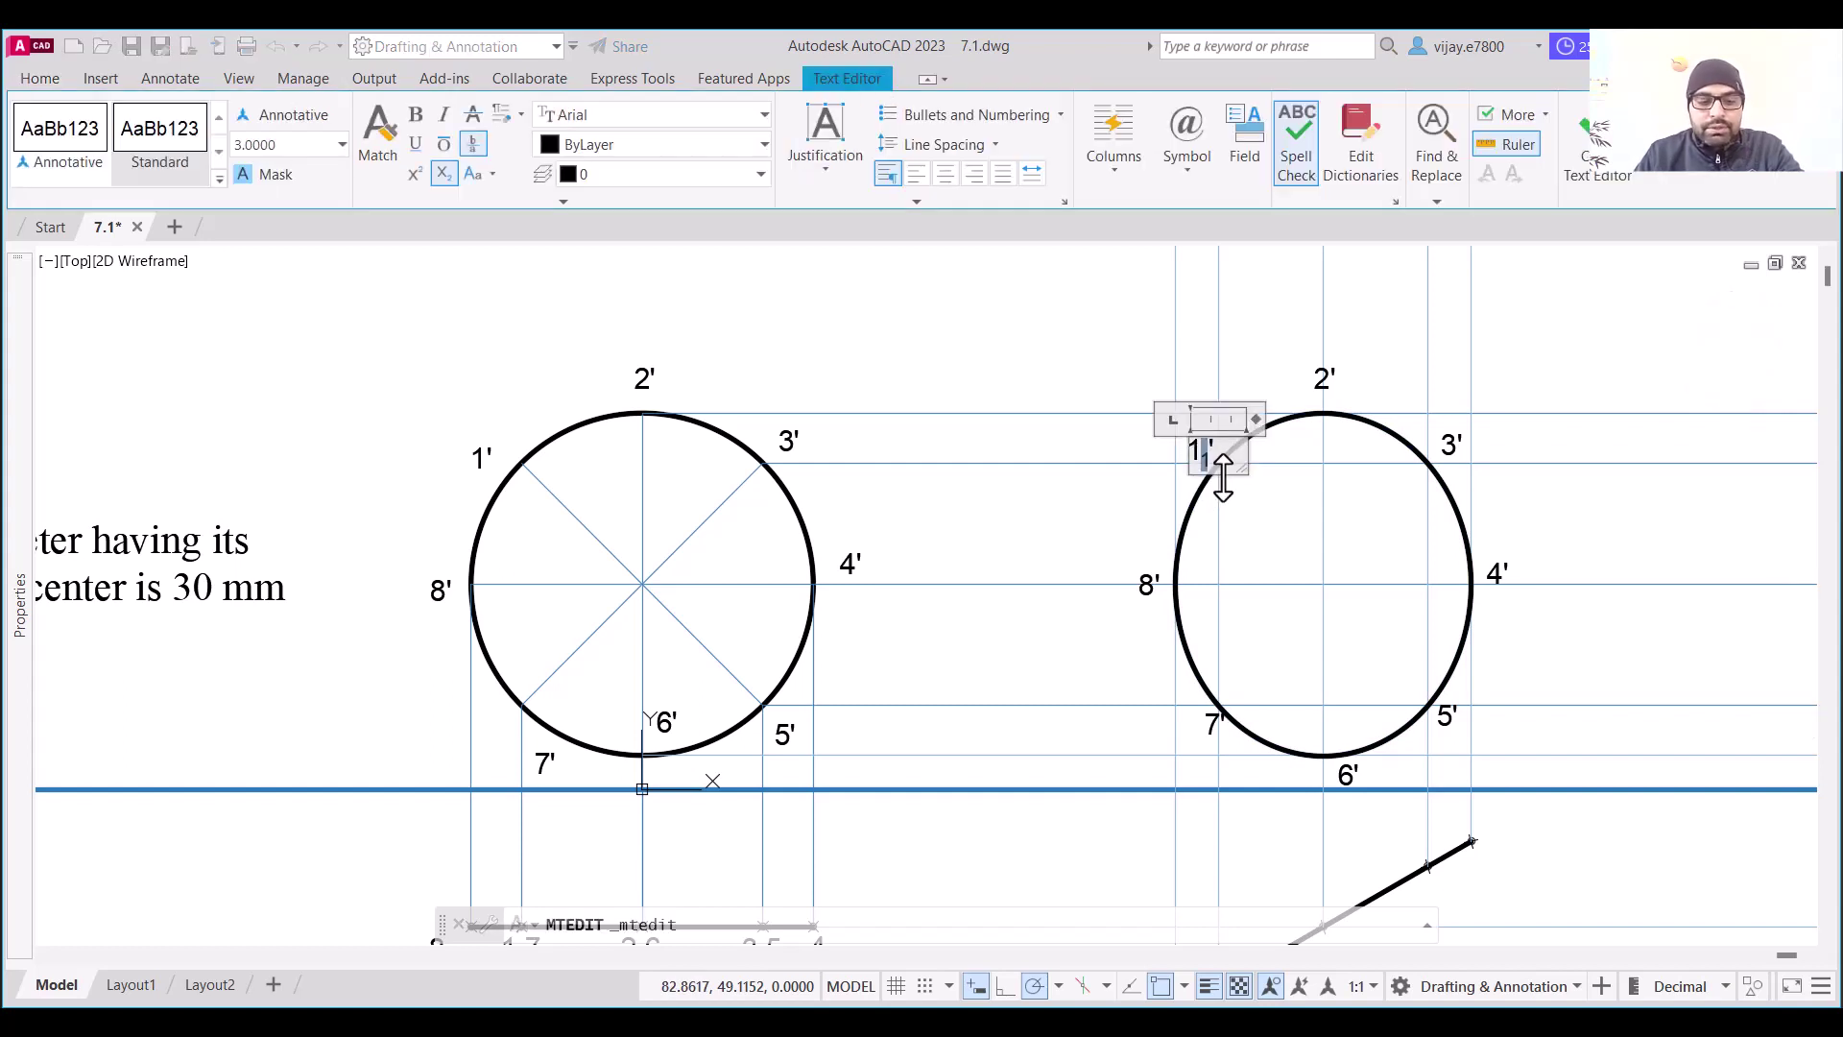
left_click(1325, 389)
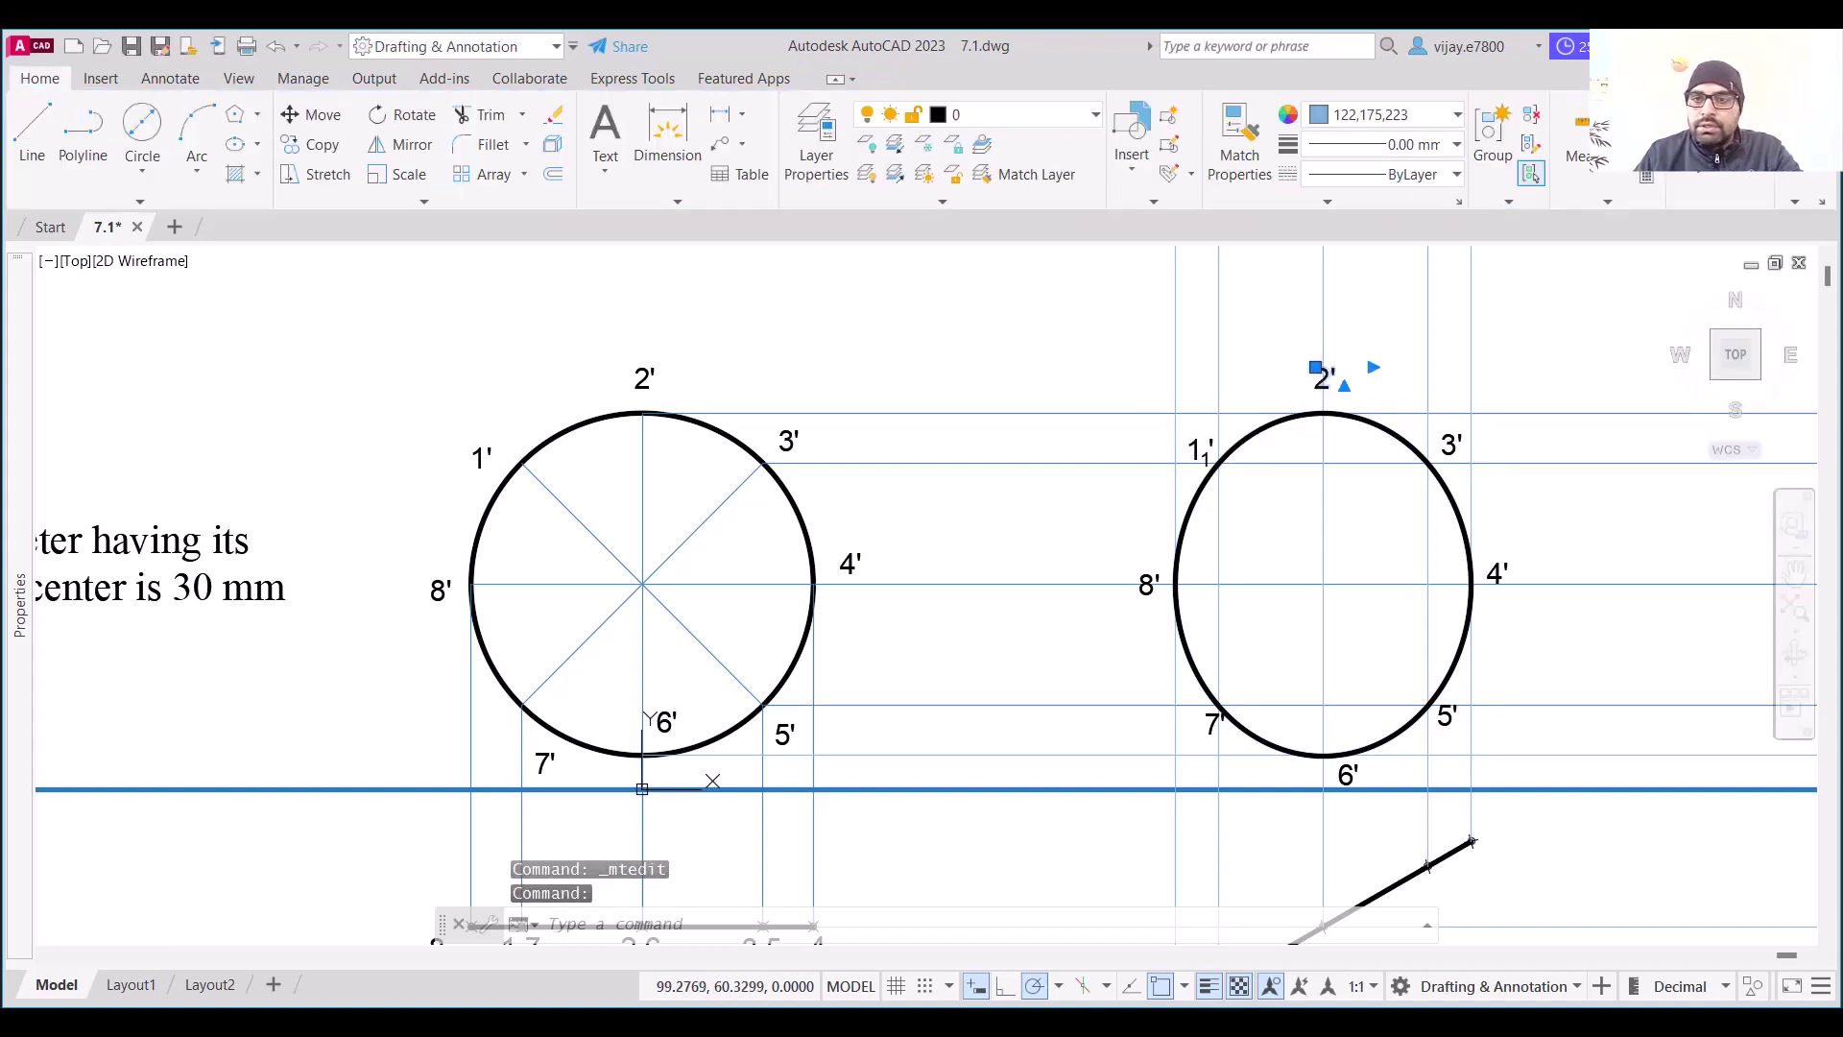
double_click(1325, 381)
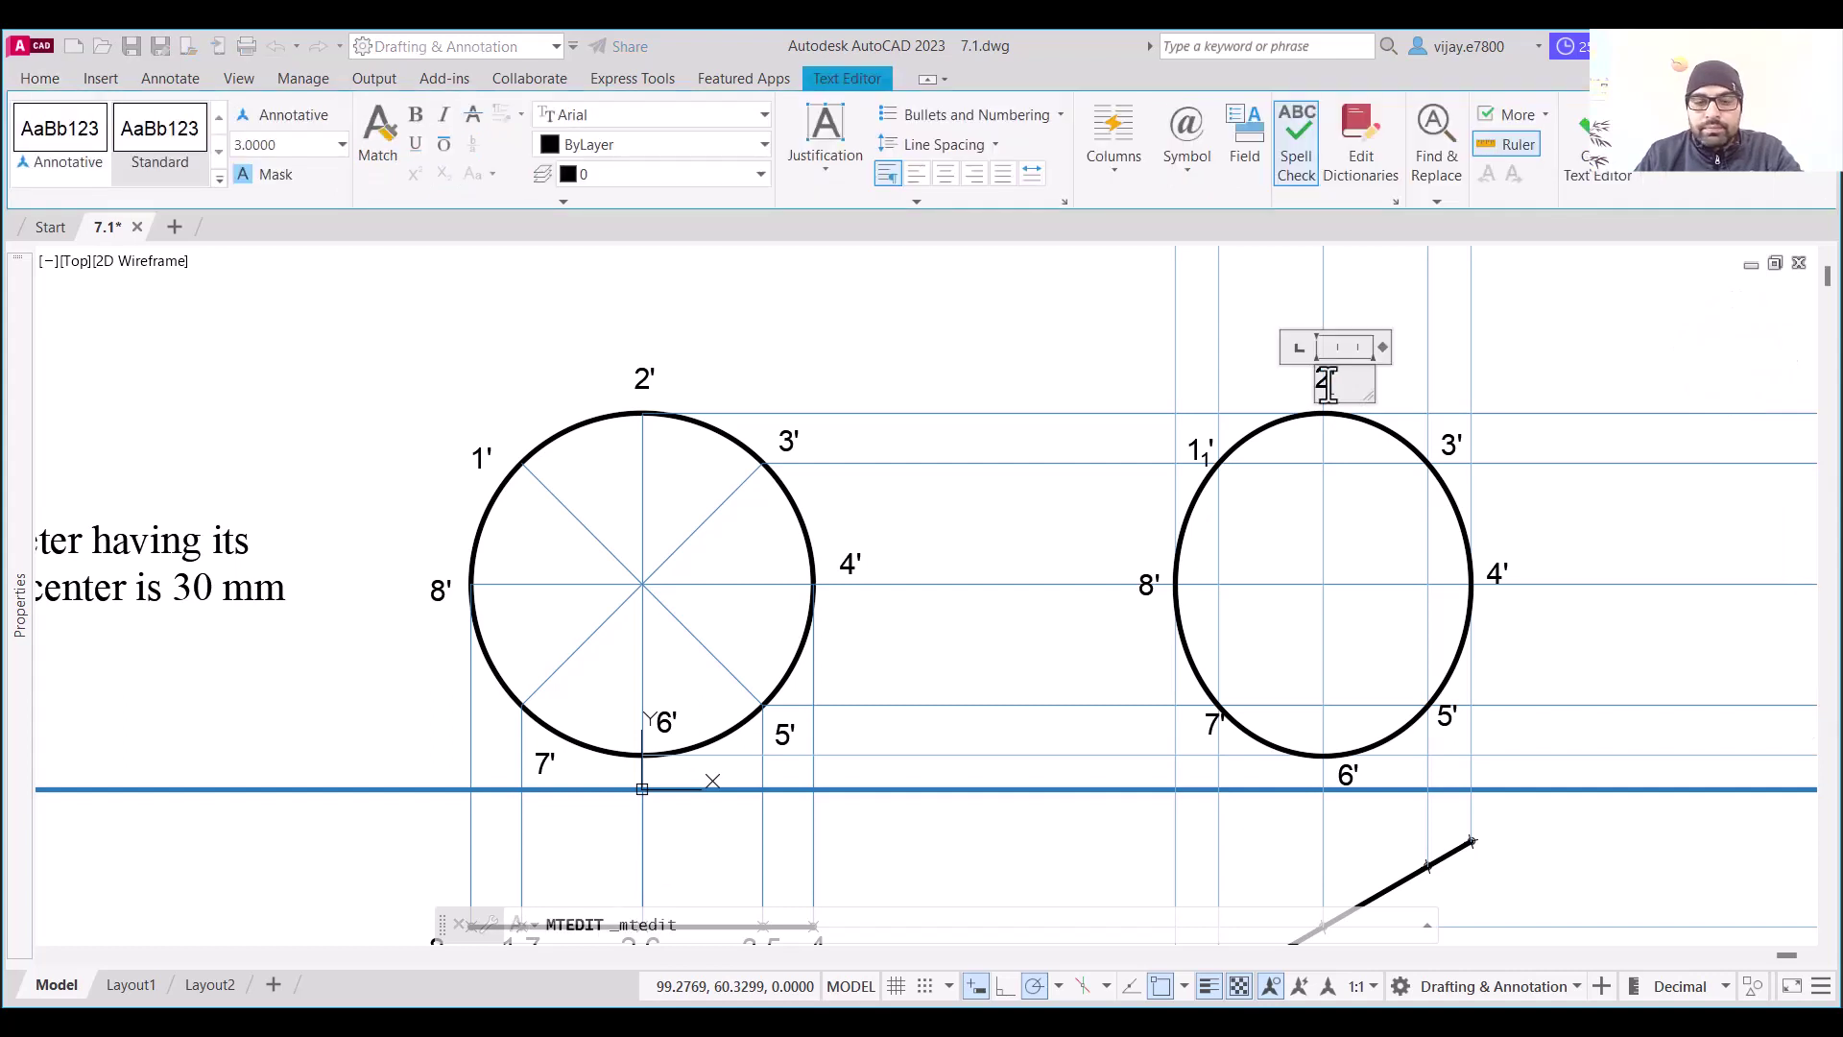
left_click(1451, 444)
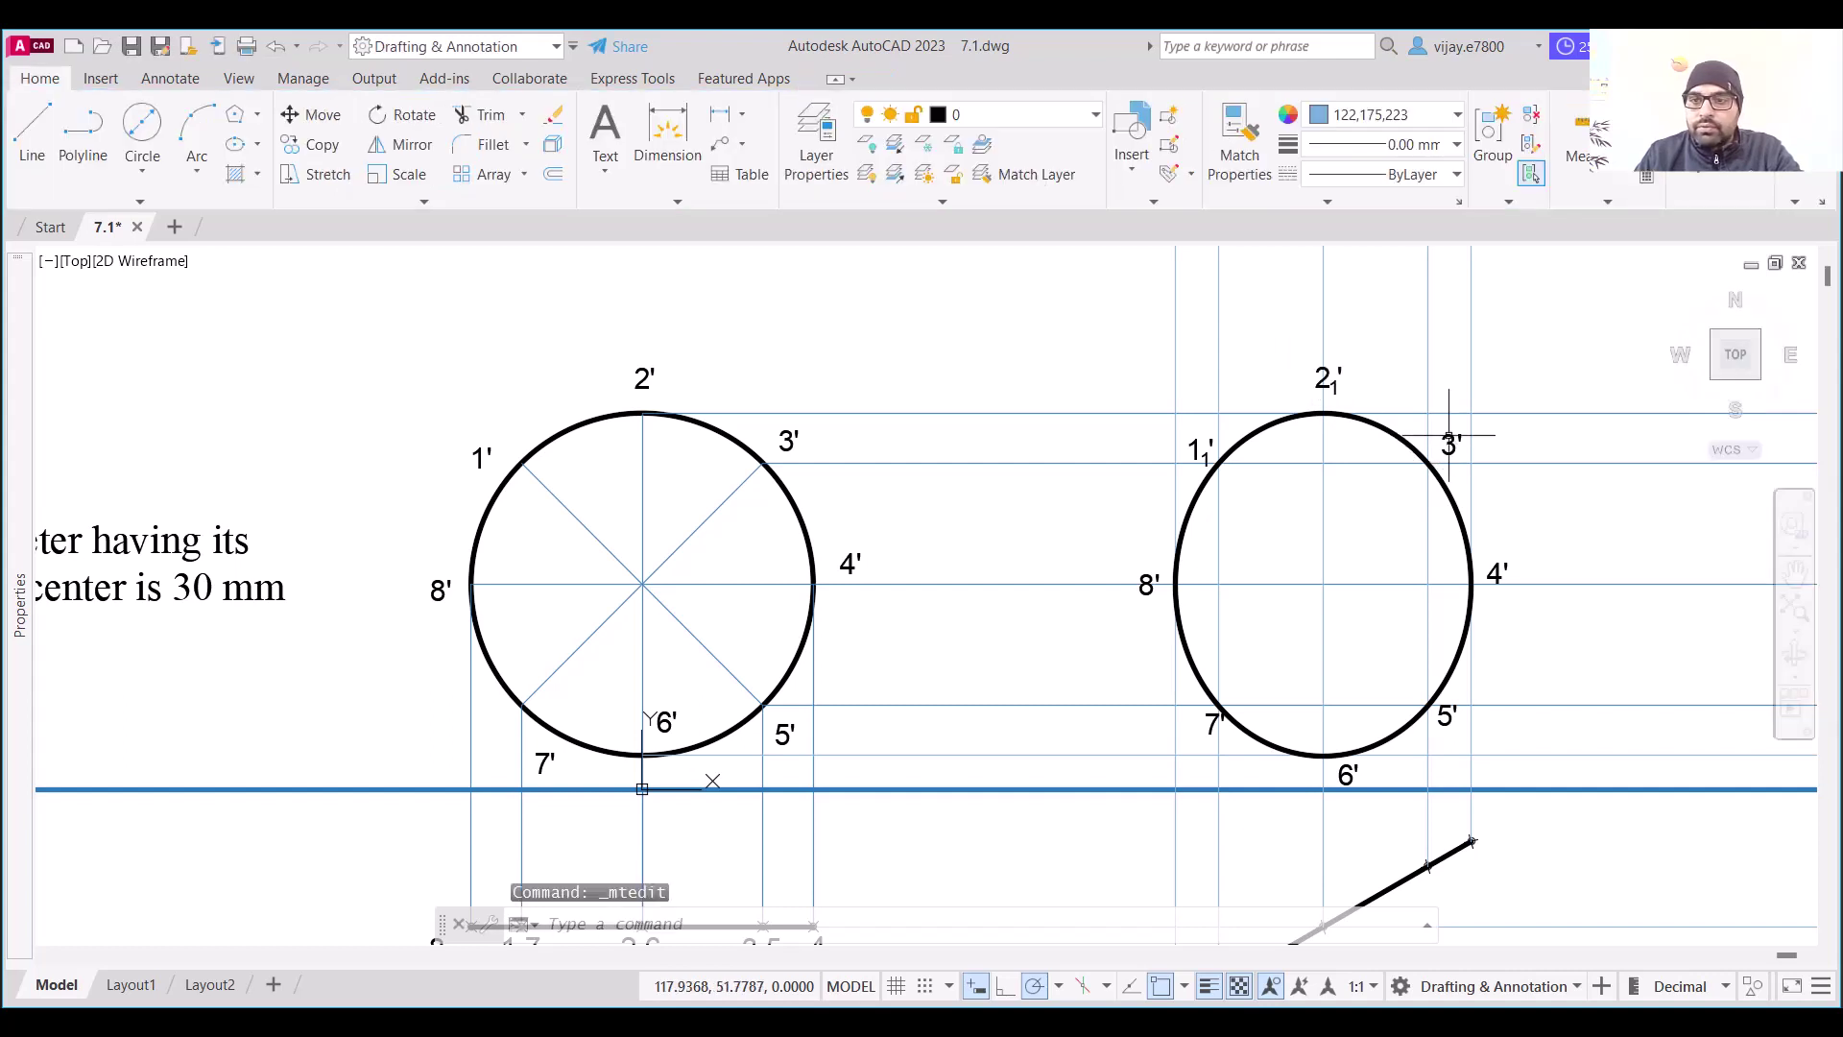
double_click(1449, 447)
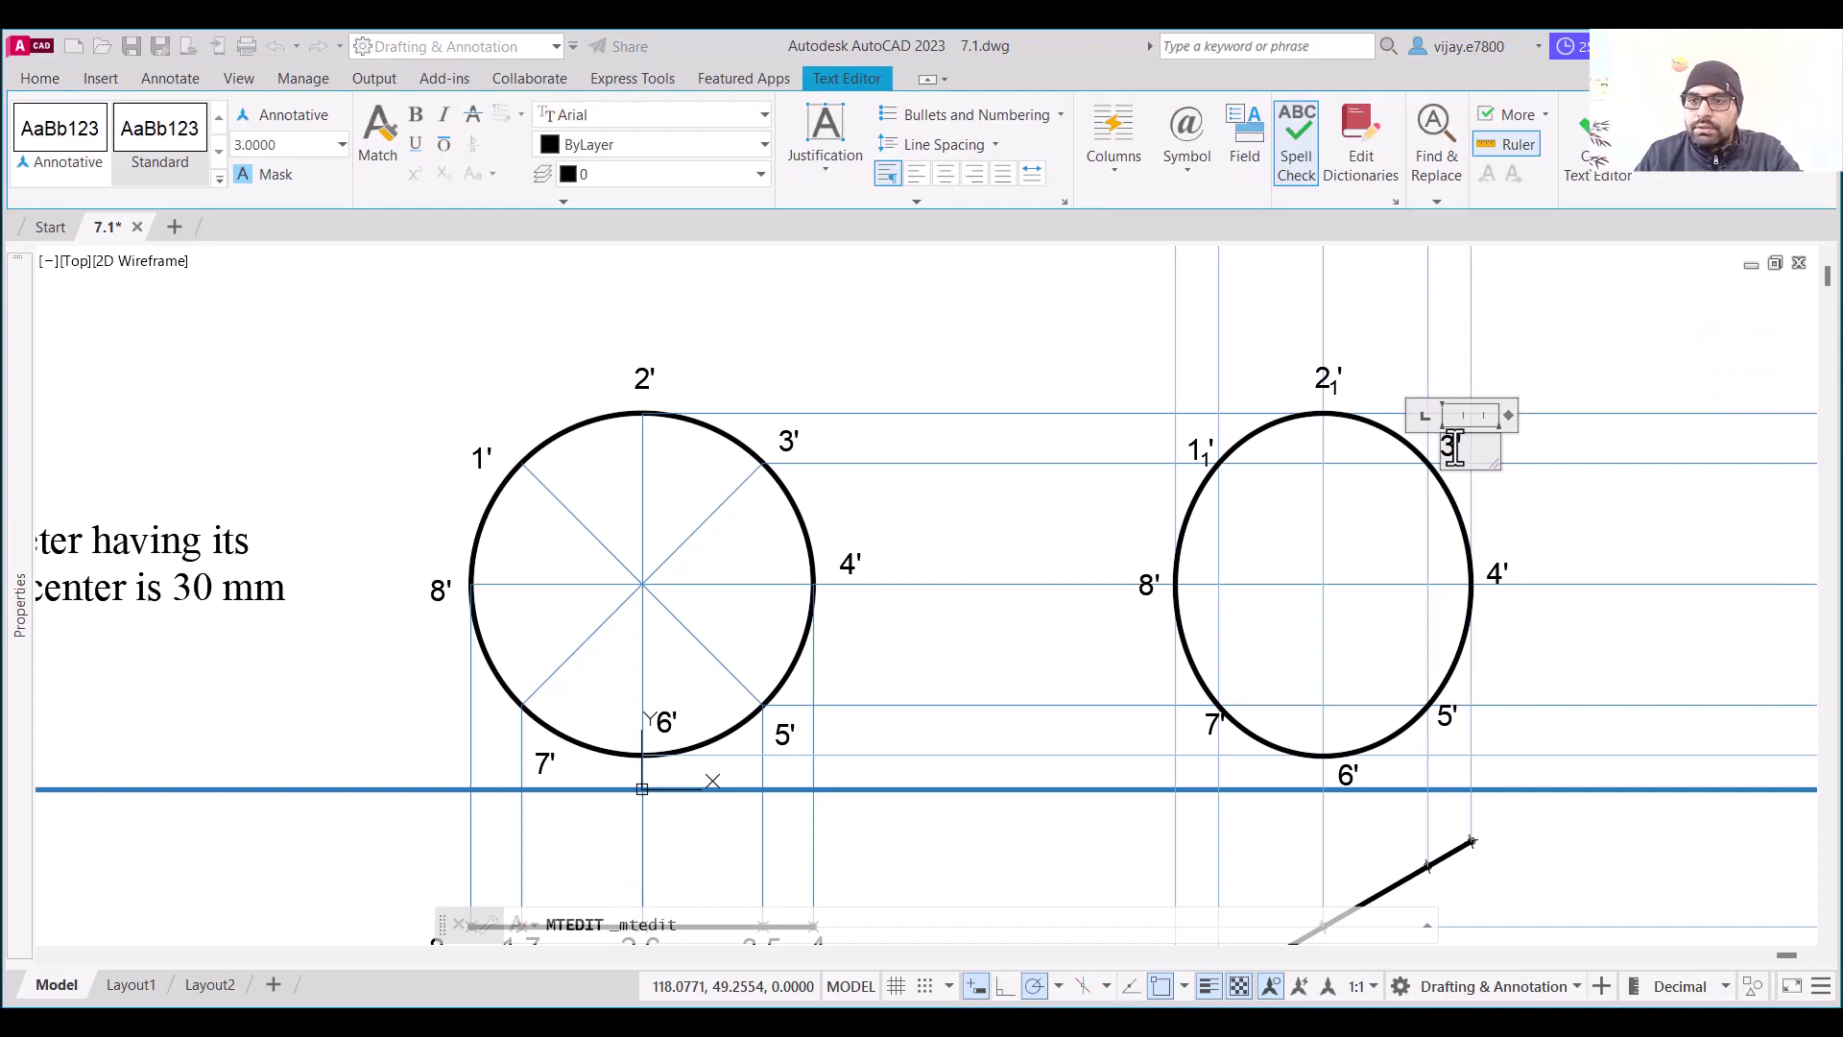
left_click(1499, 569)
double_click(1499, 568)
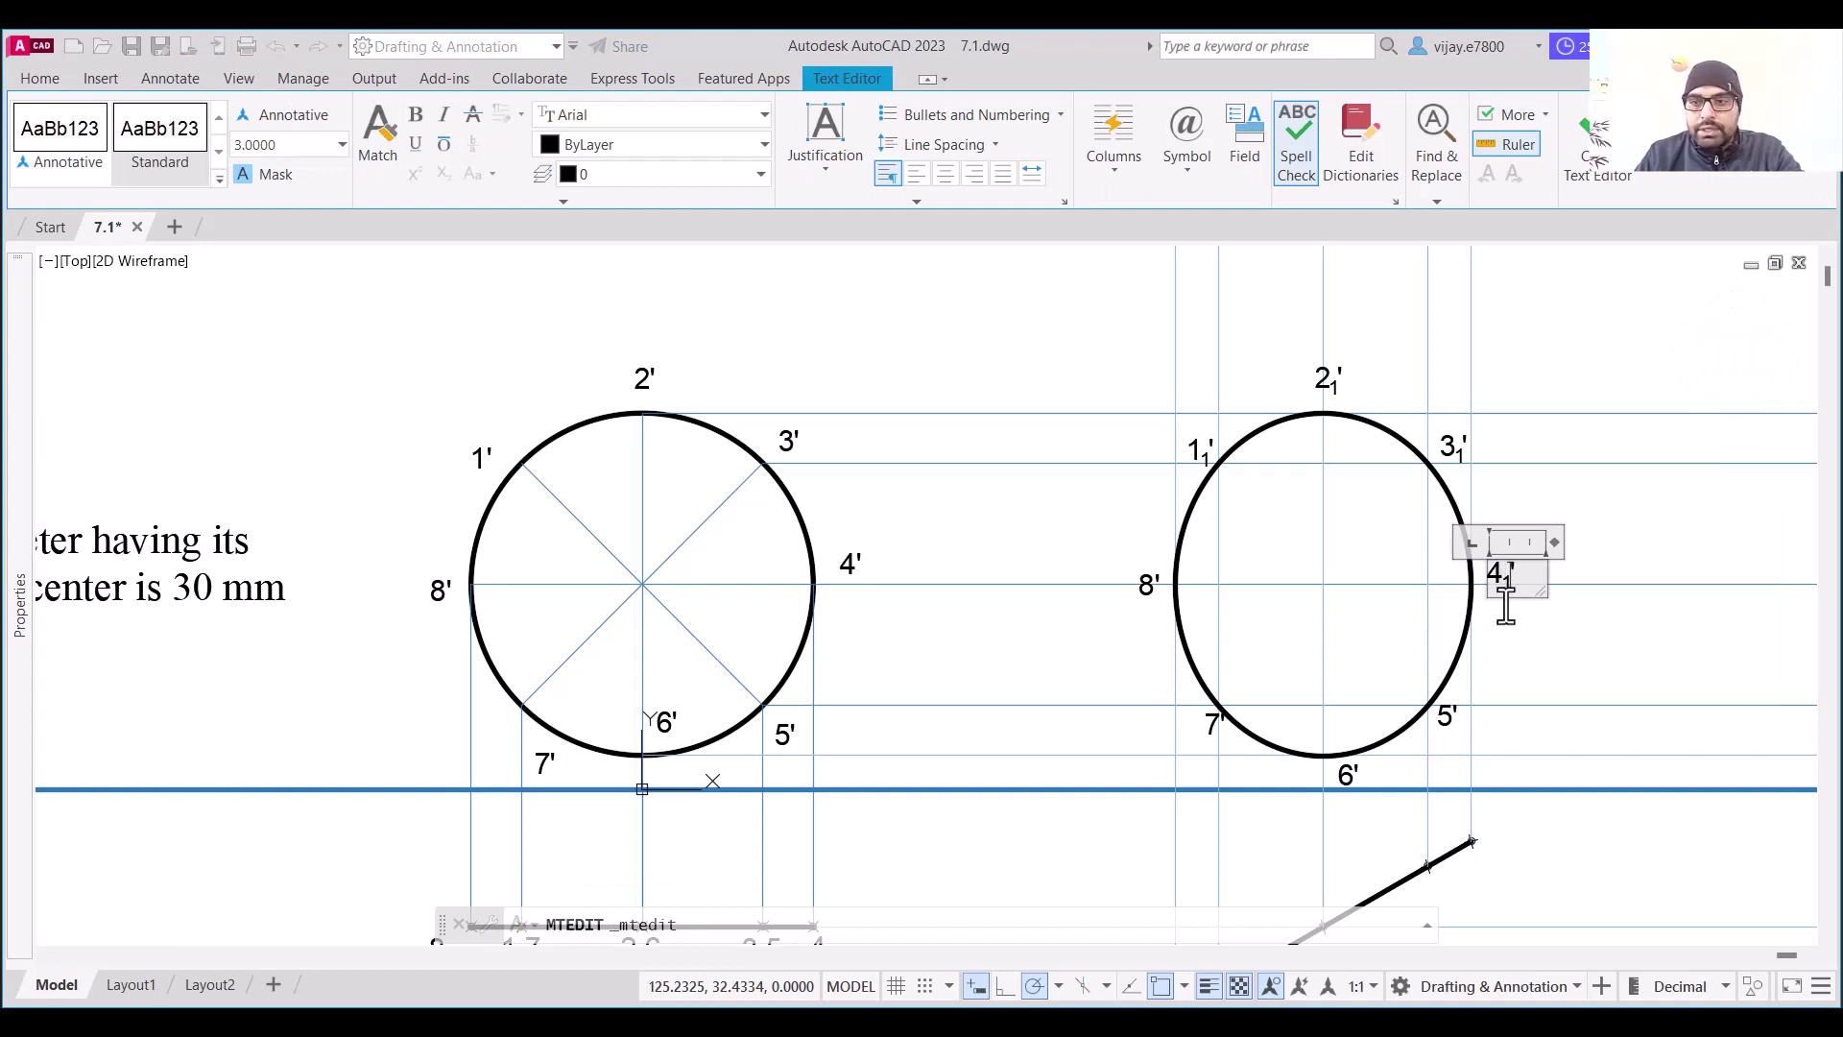
left_click(1459, 717)
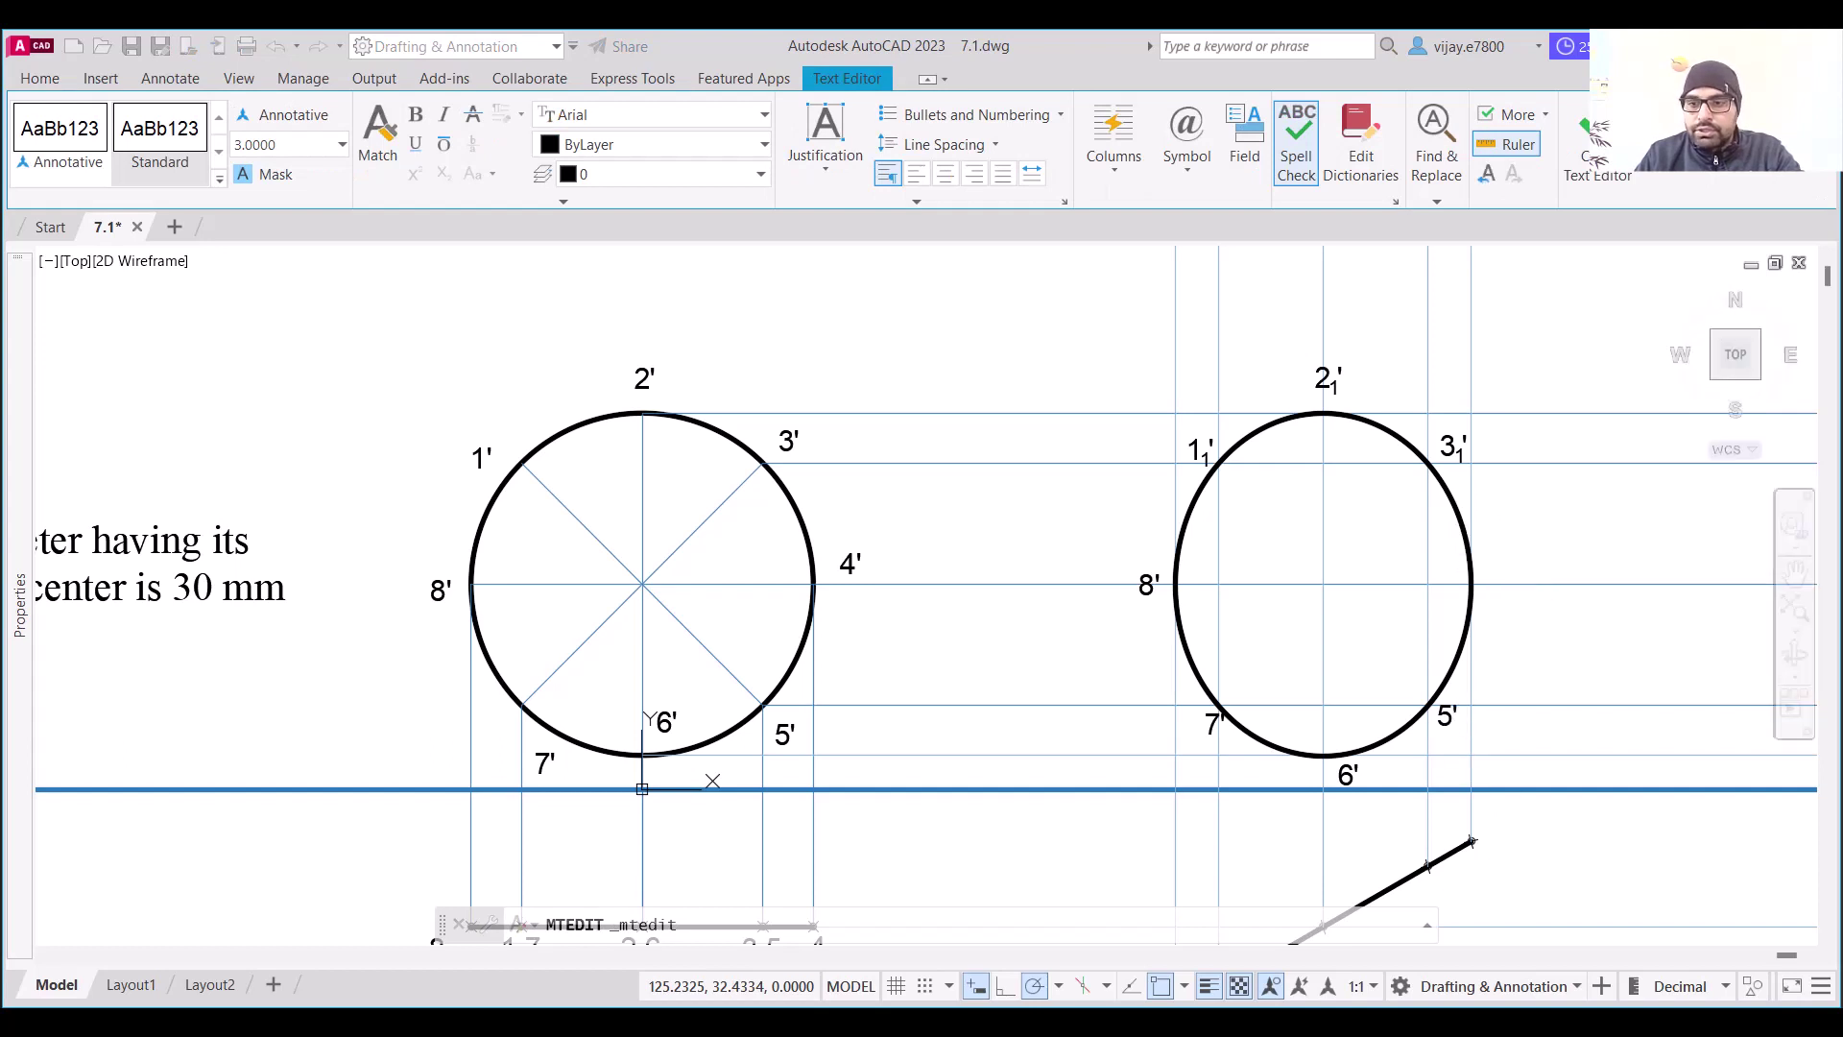
Add a subscript 1 before the prime in the ellipse's labels 5', 6' and 7'
double_click(1447, 718)
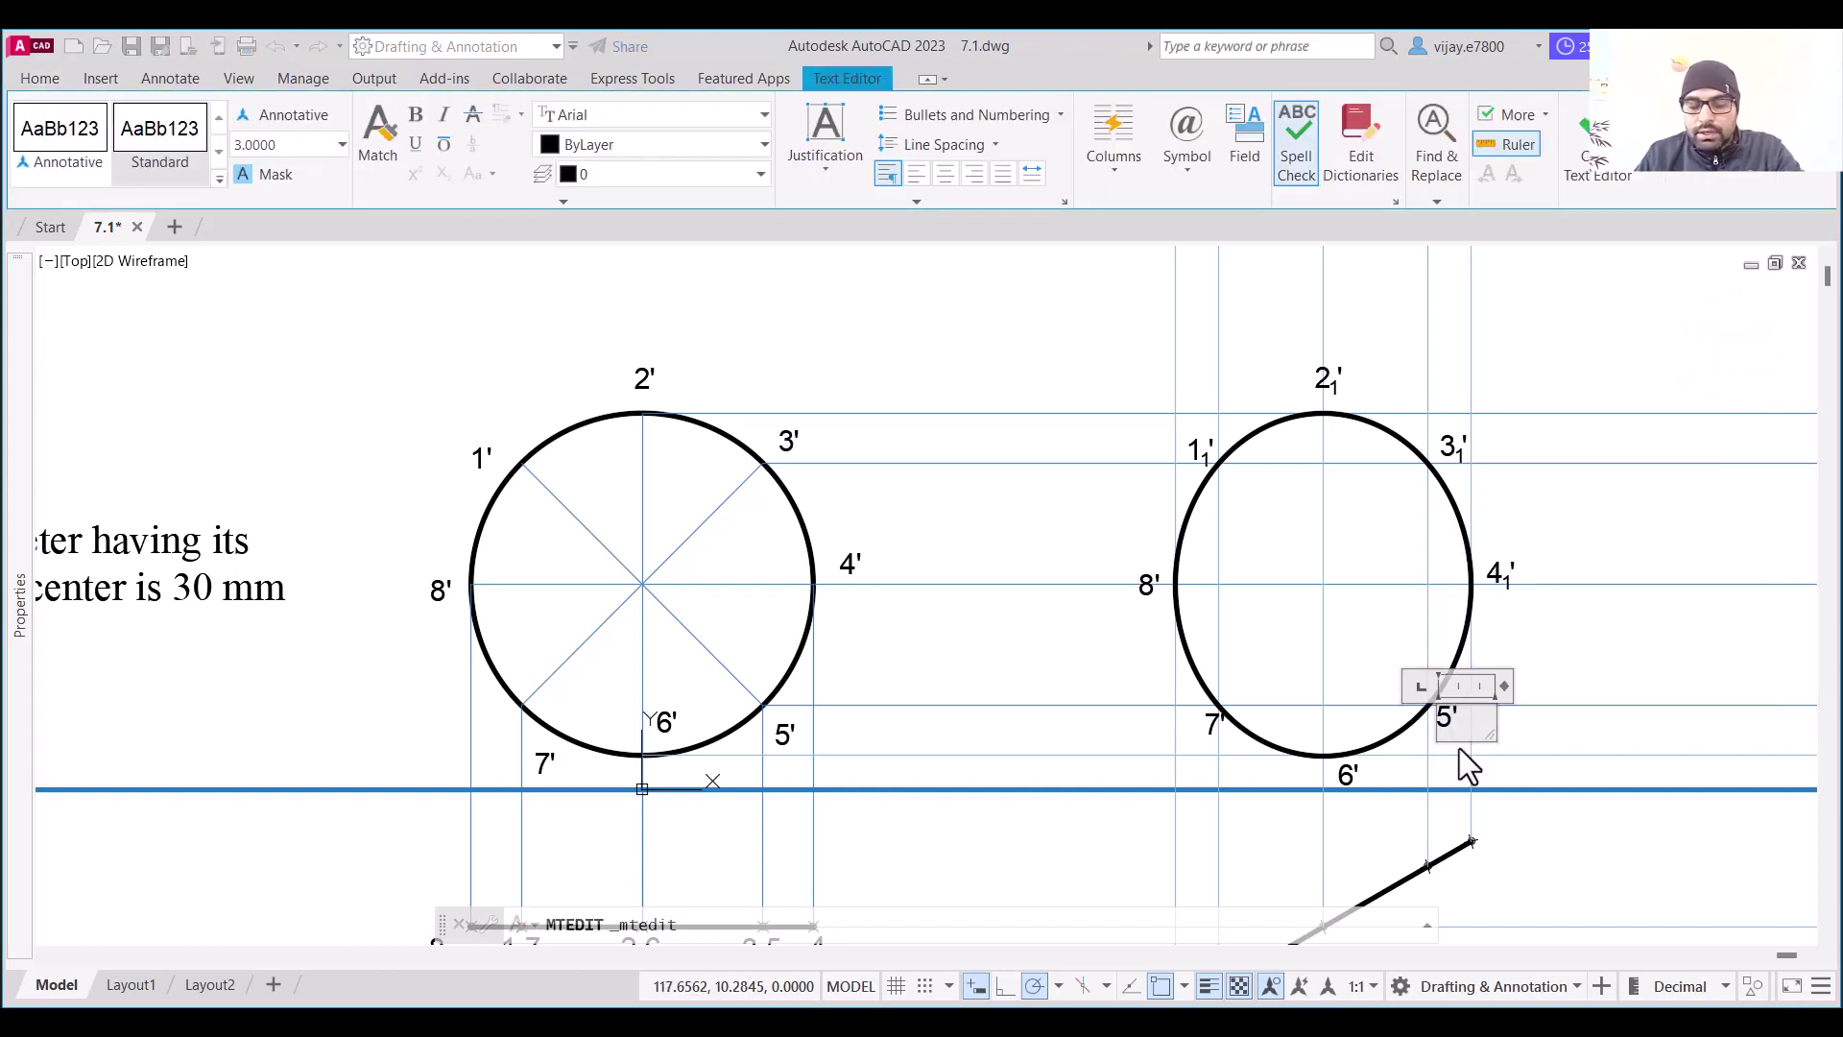
left_click(1363, 770)
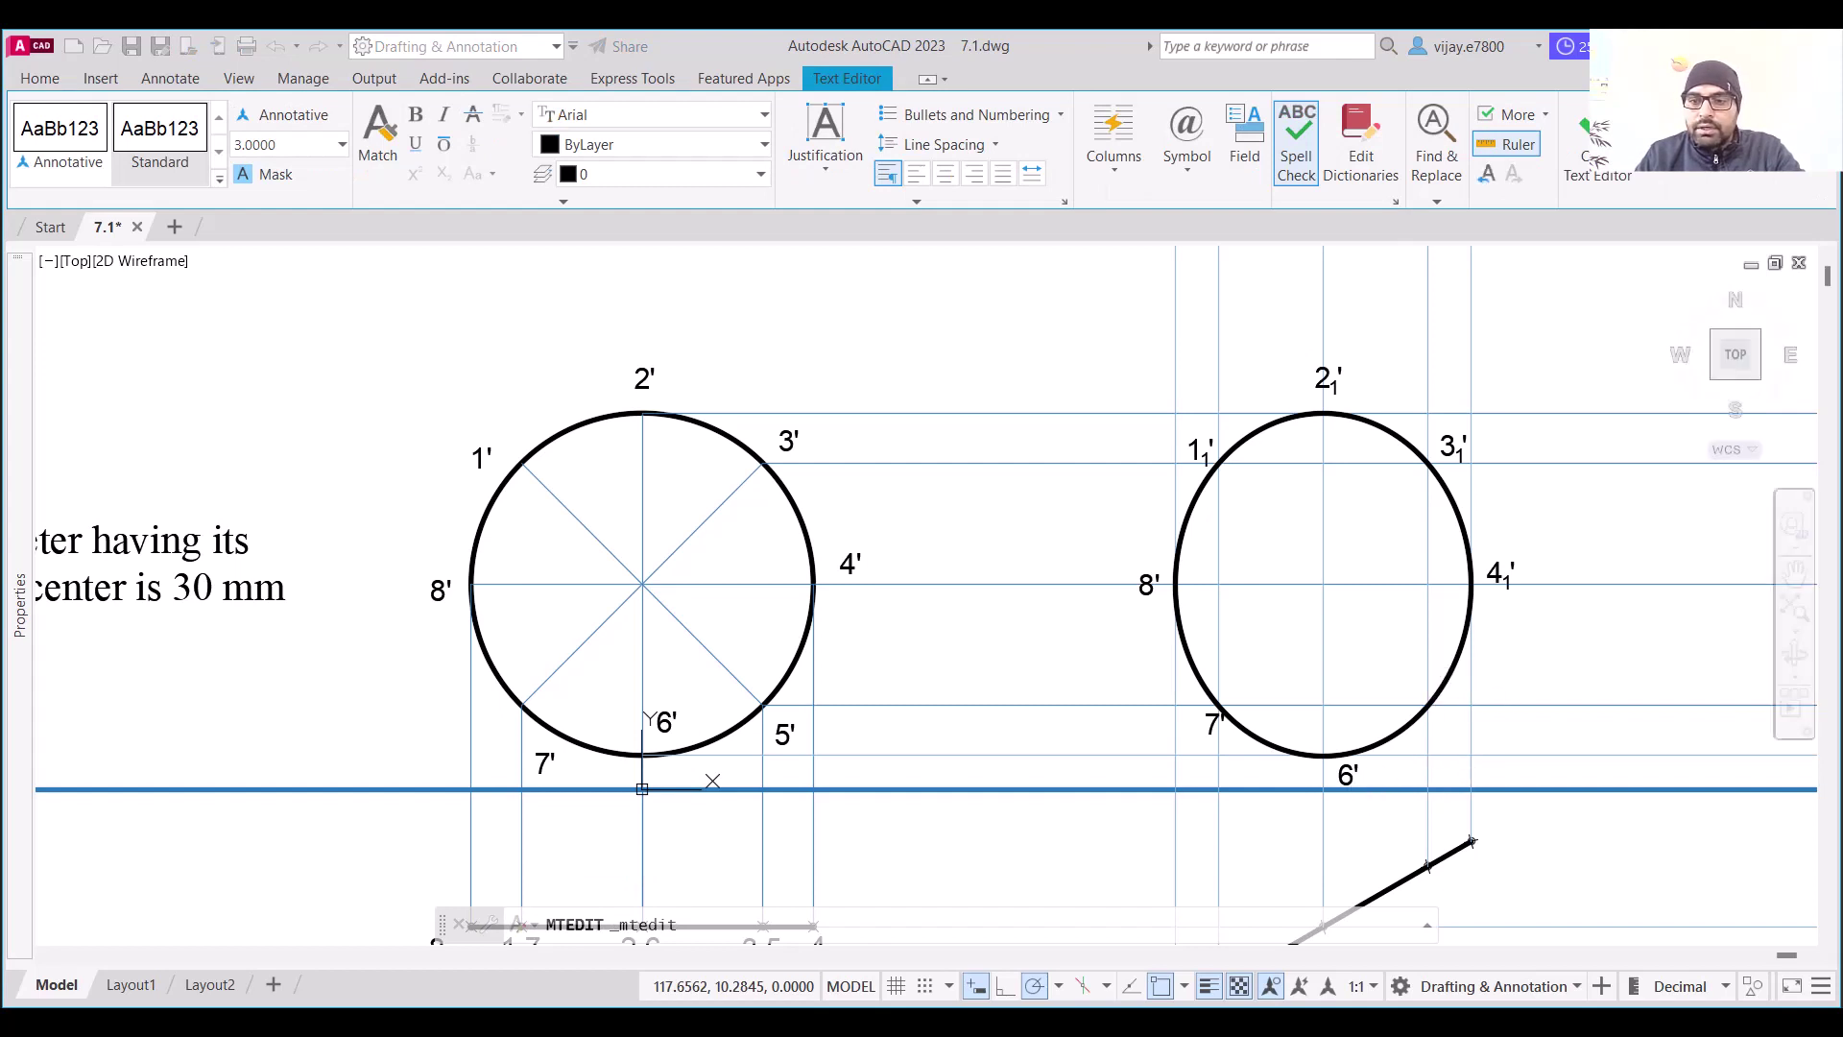
left_click(1350, 773)
double_click(1348, 774)
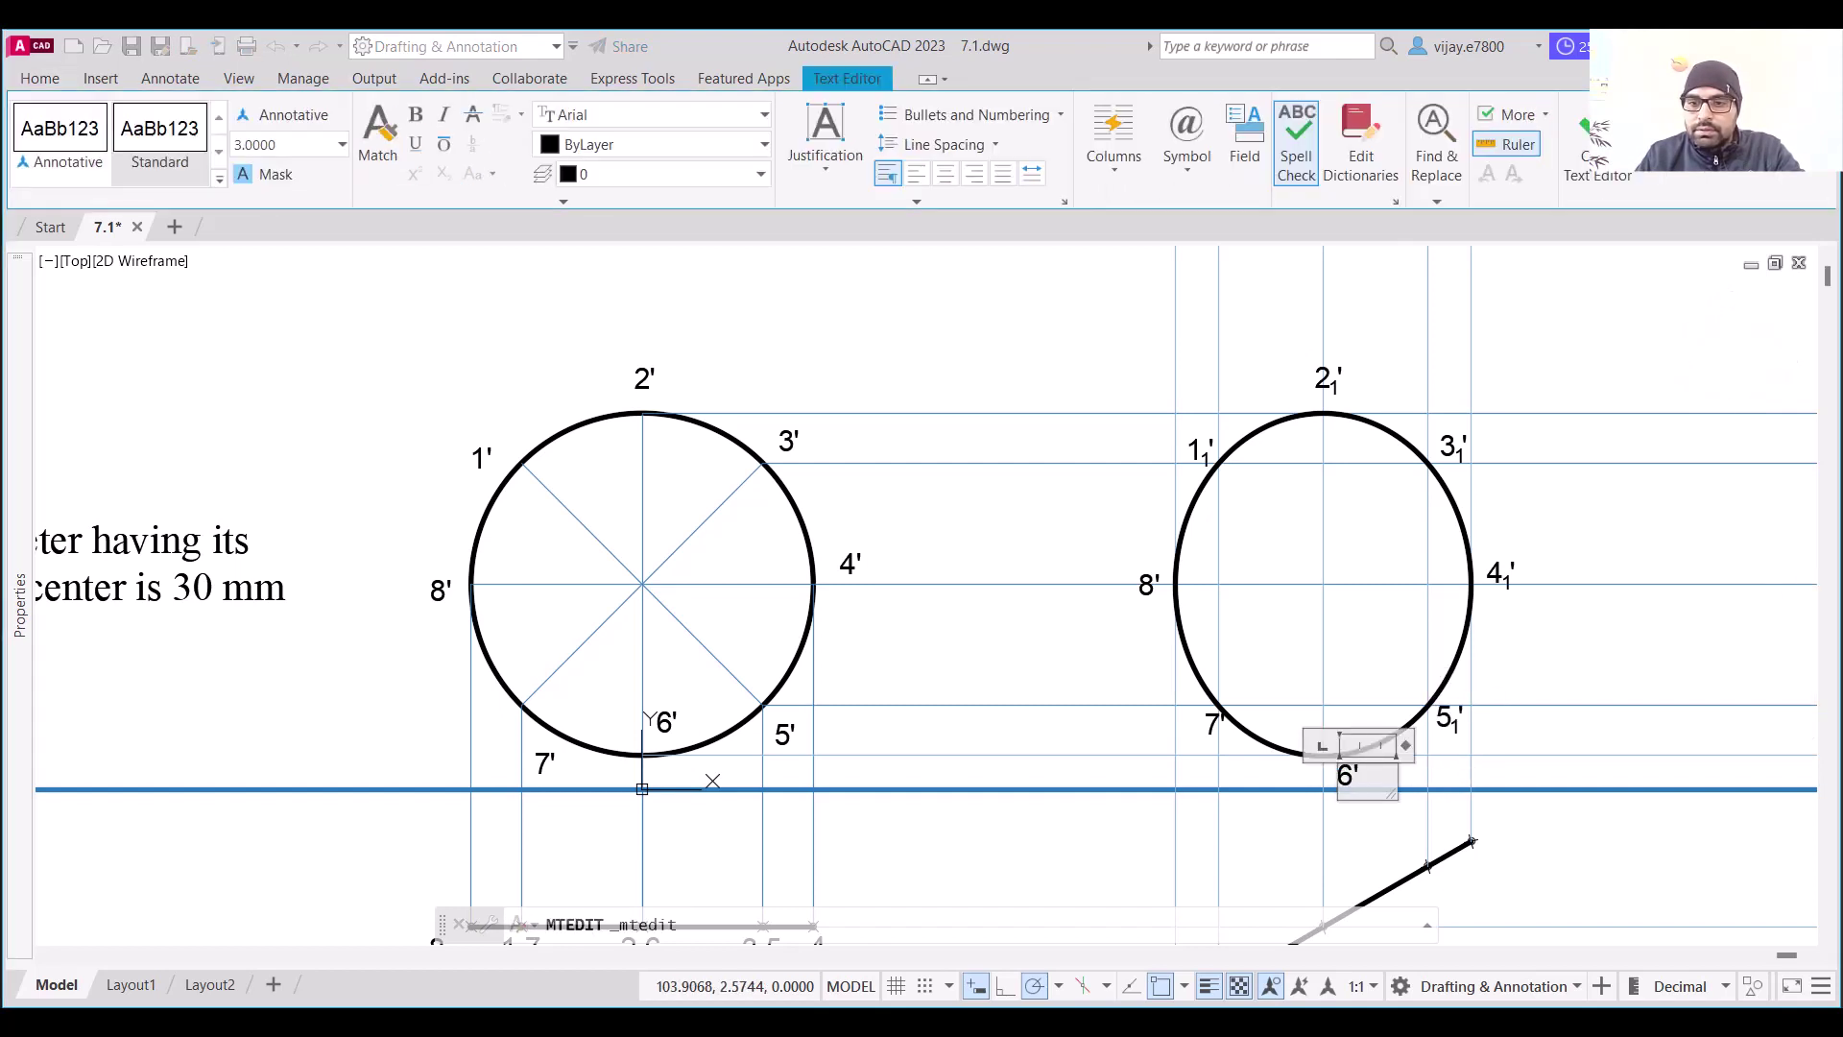
left_click(1214, 746)
left_click(1214, 728)
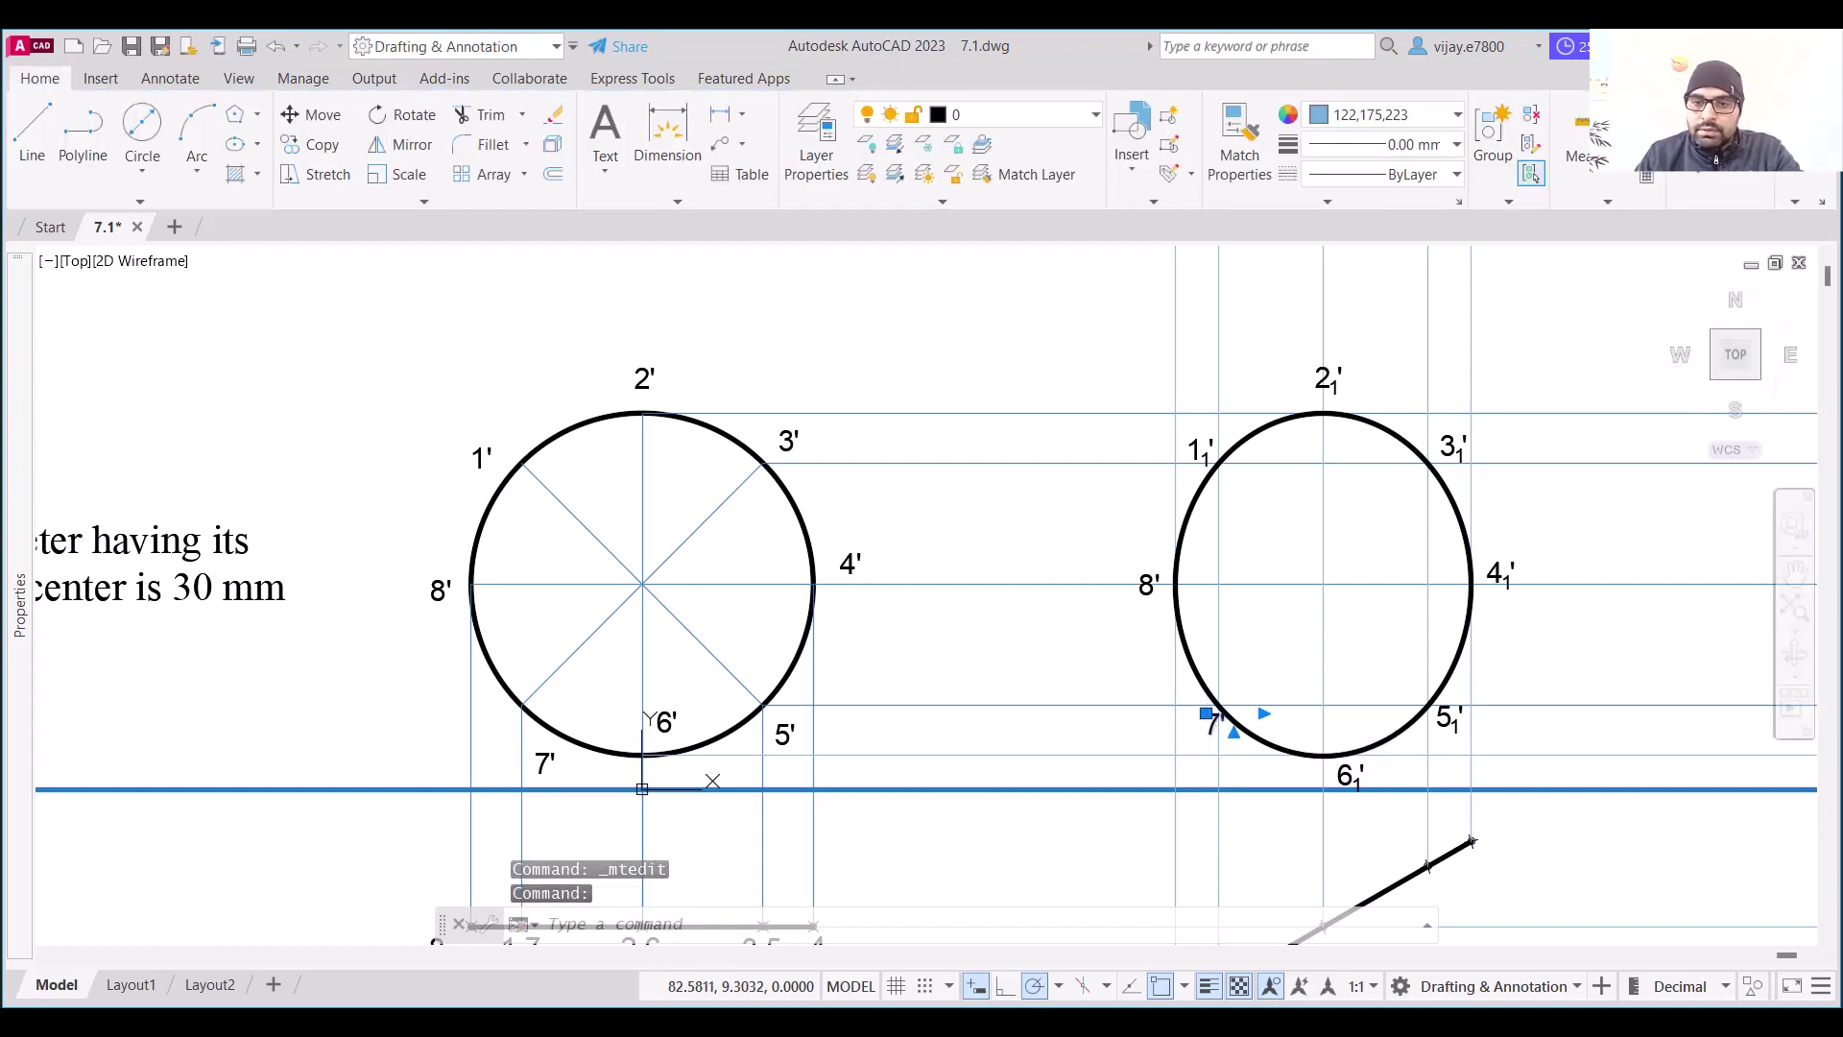
double_click(1214, 725)
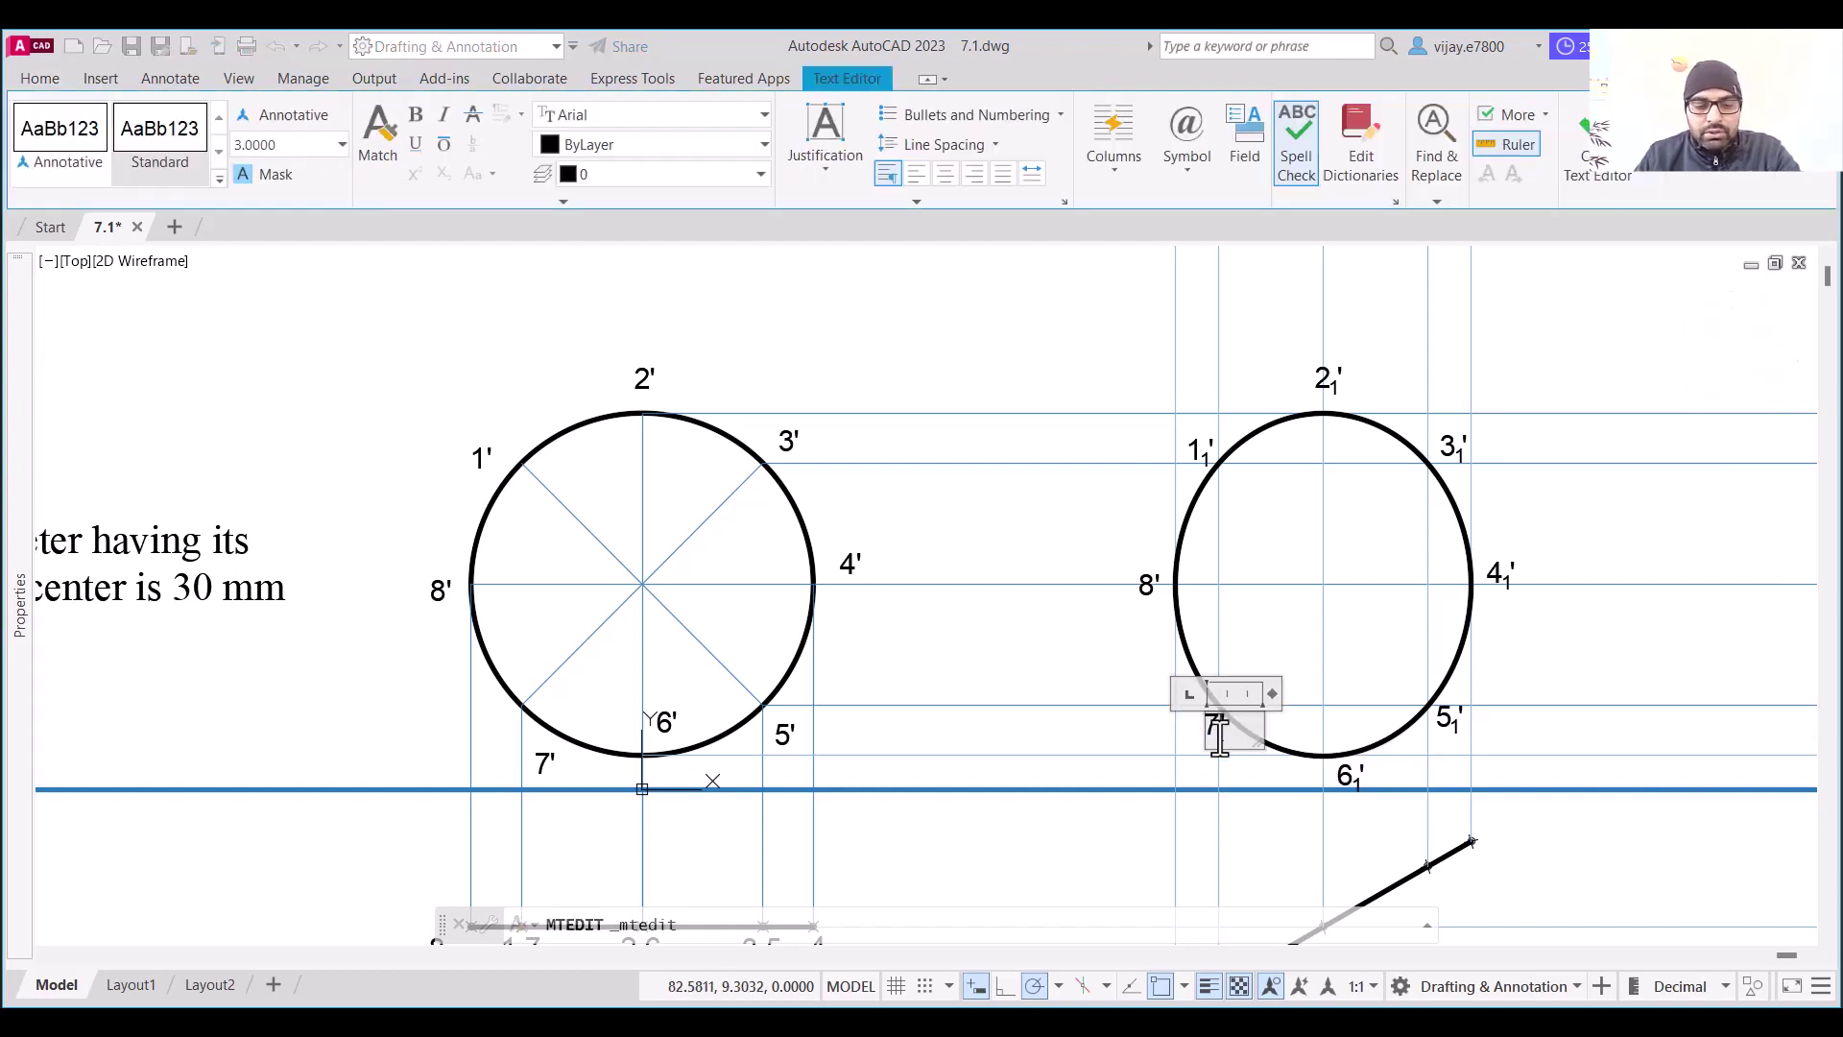
left_click(1079, 642)
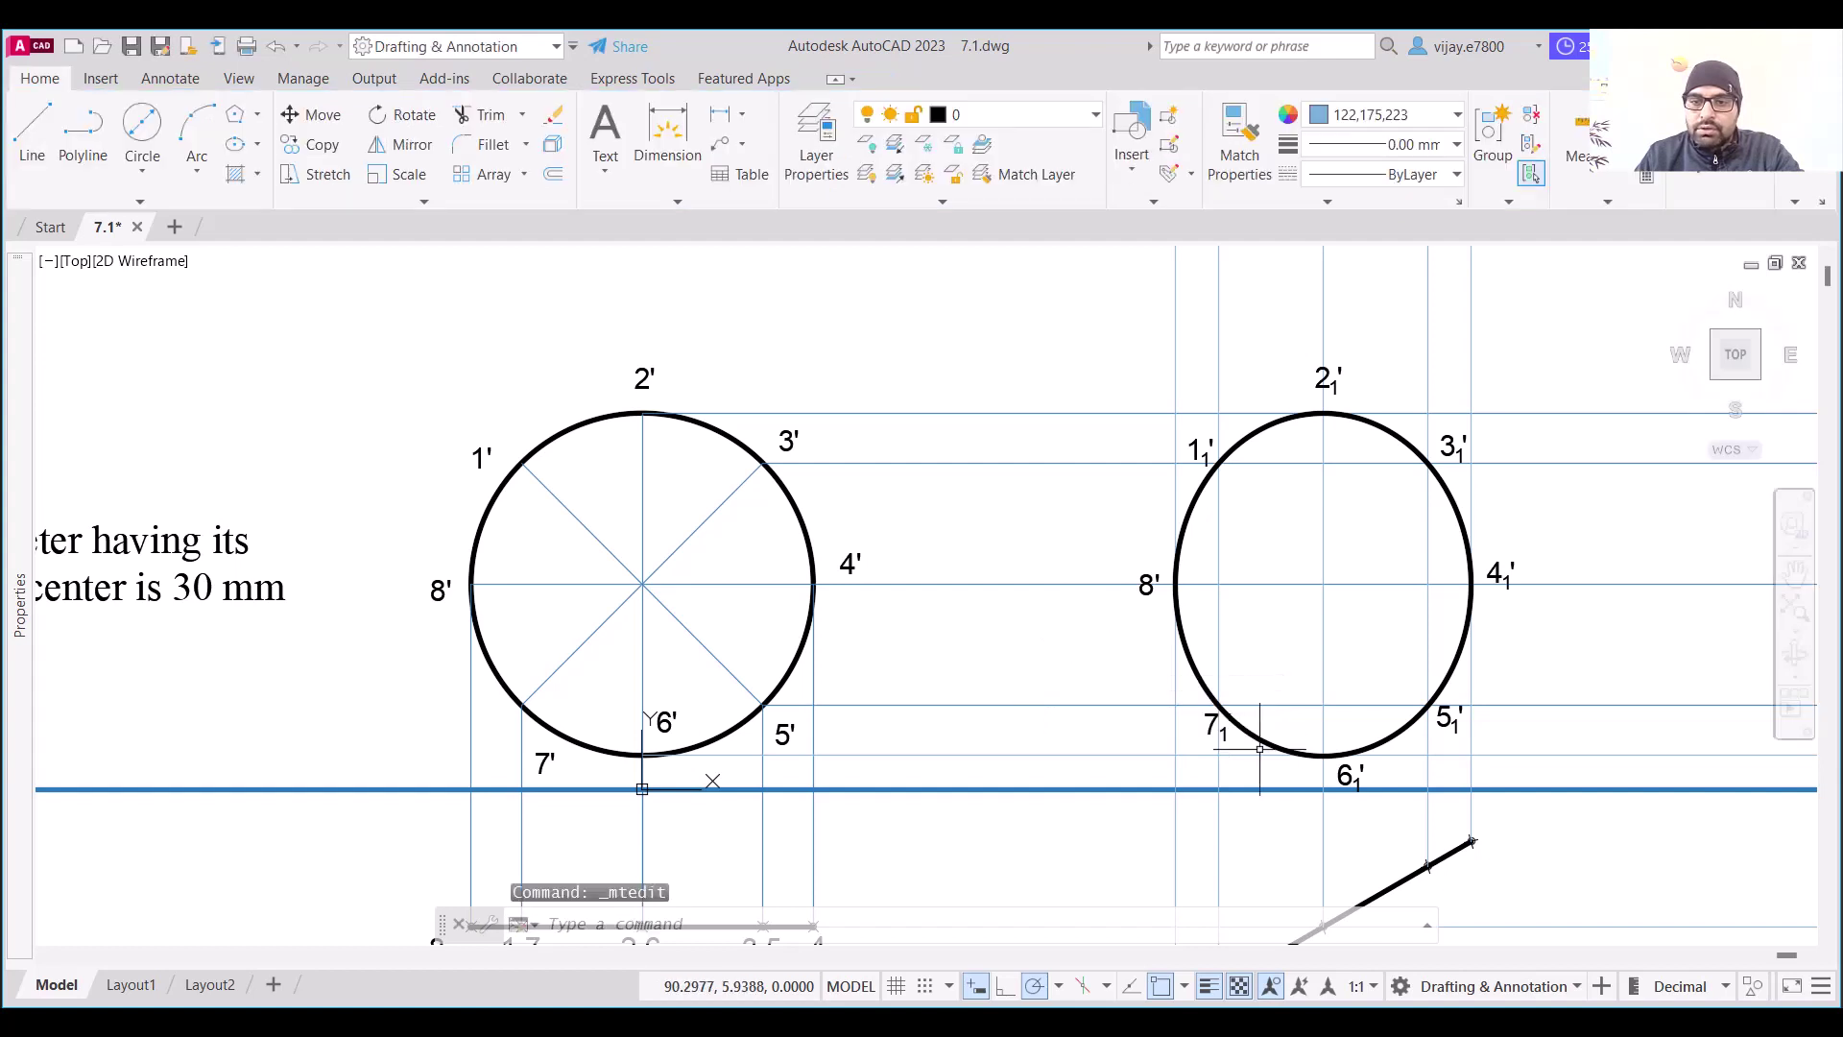
Move the ellipse's 7' label slightly down and outward so it clears the curve
left_click(1210, 718)
left_click(1206, 714)
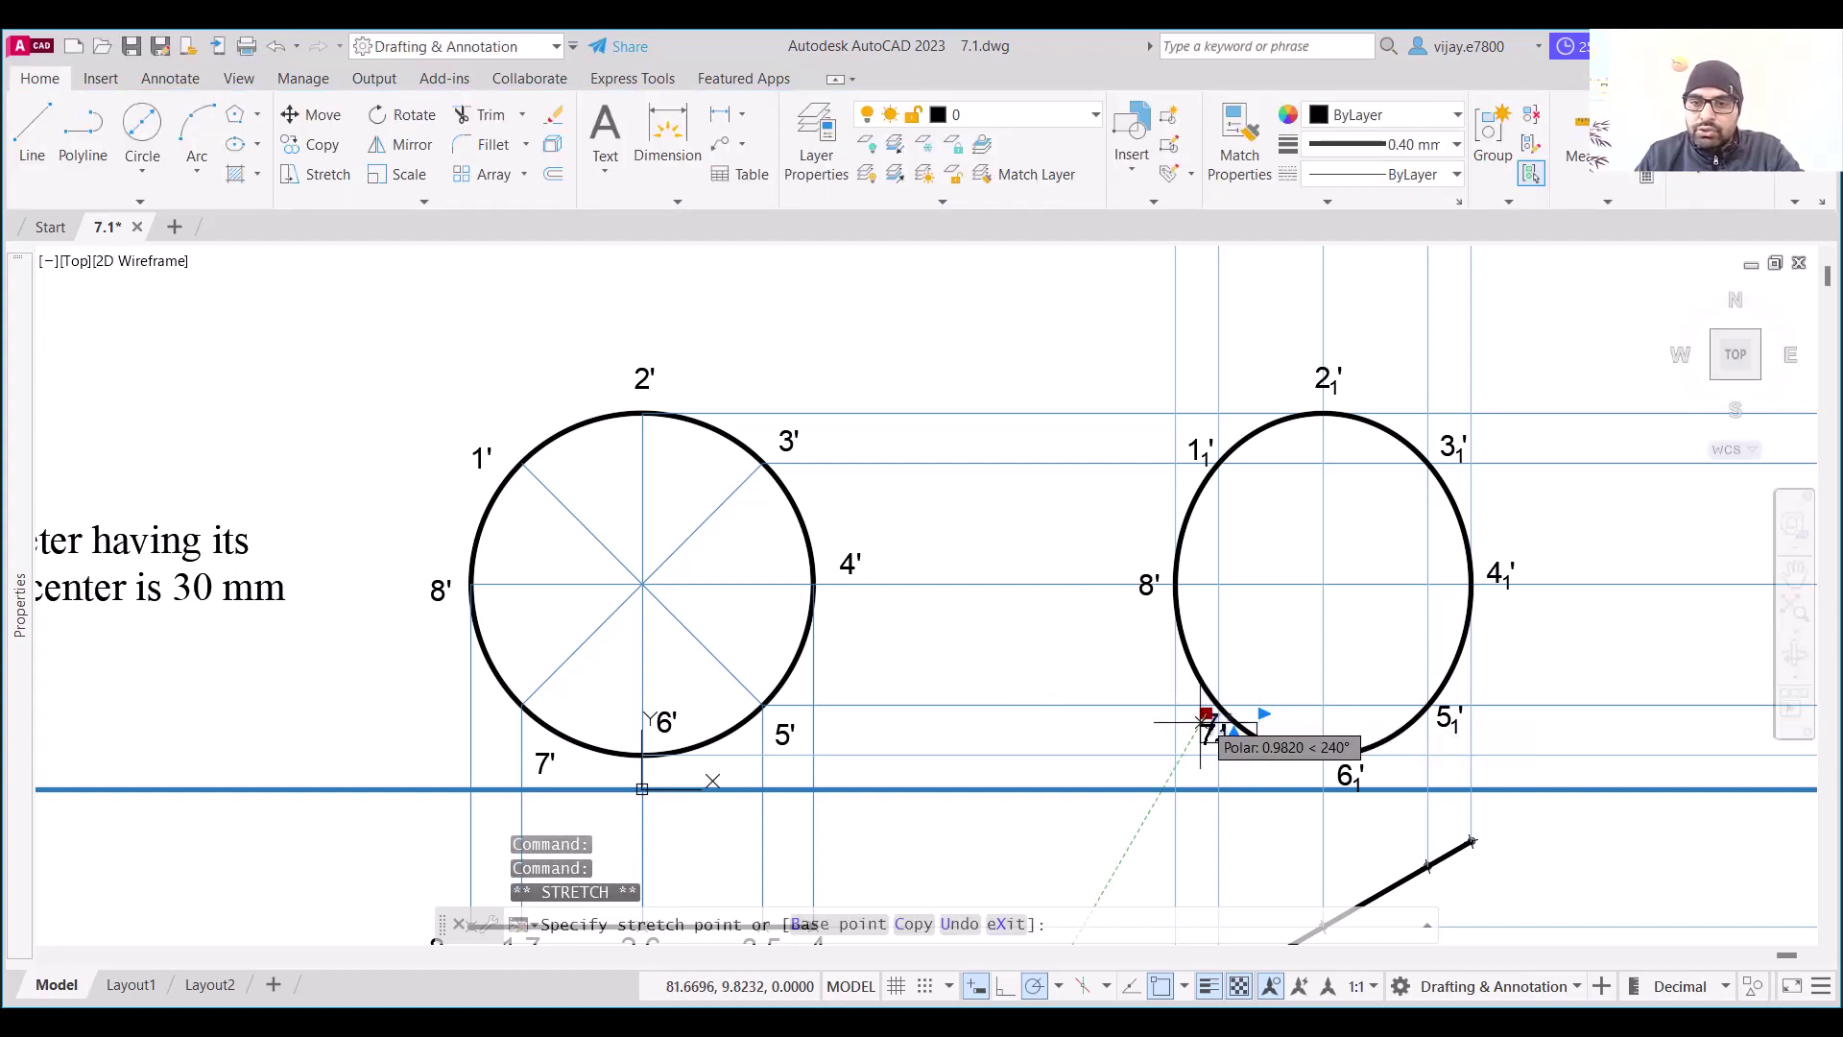
key("Escape")
Add a subscript 1 before the prime in the ellipse's 8' label
left_click(1152, 584)
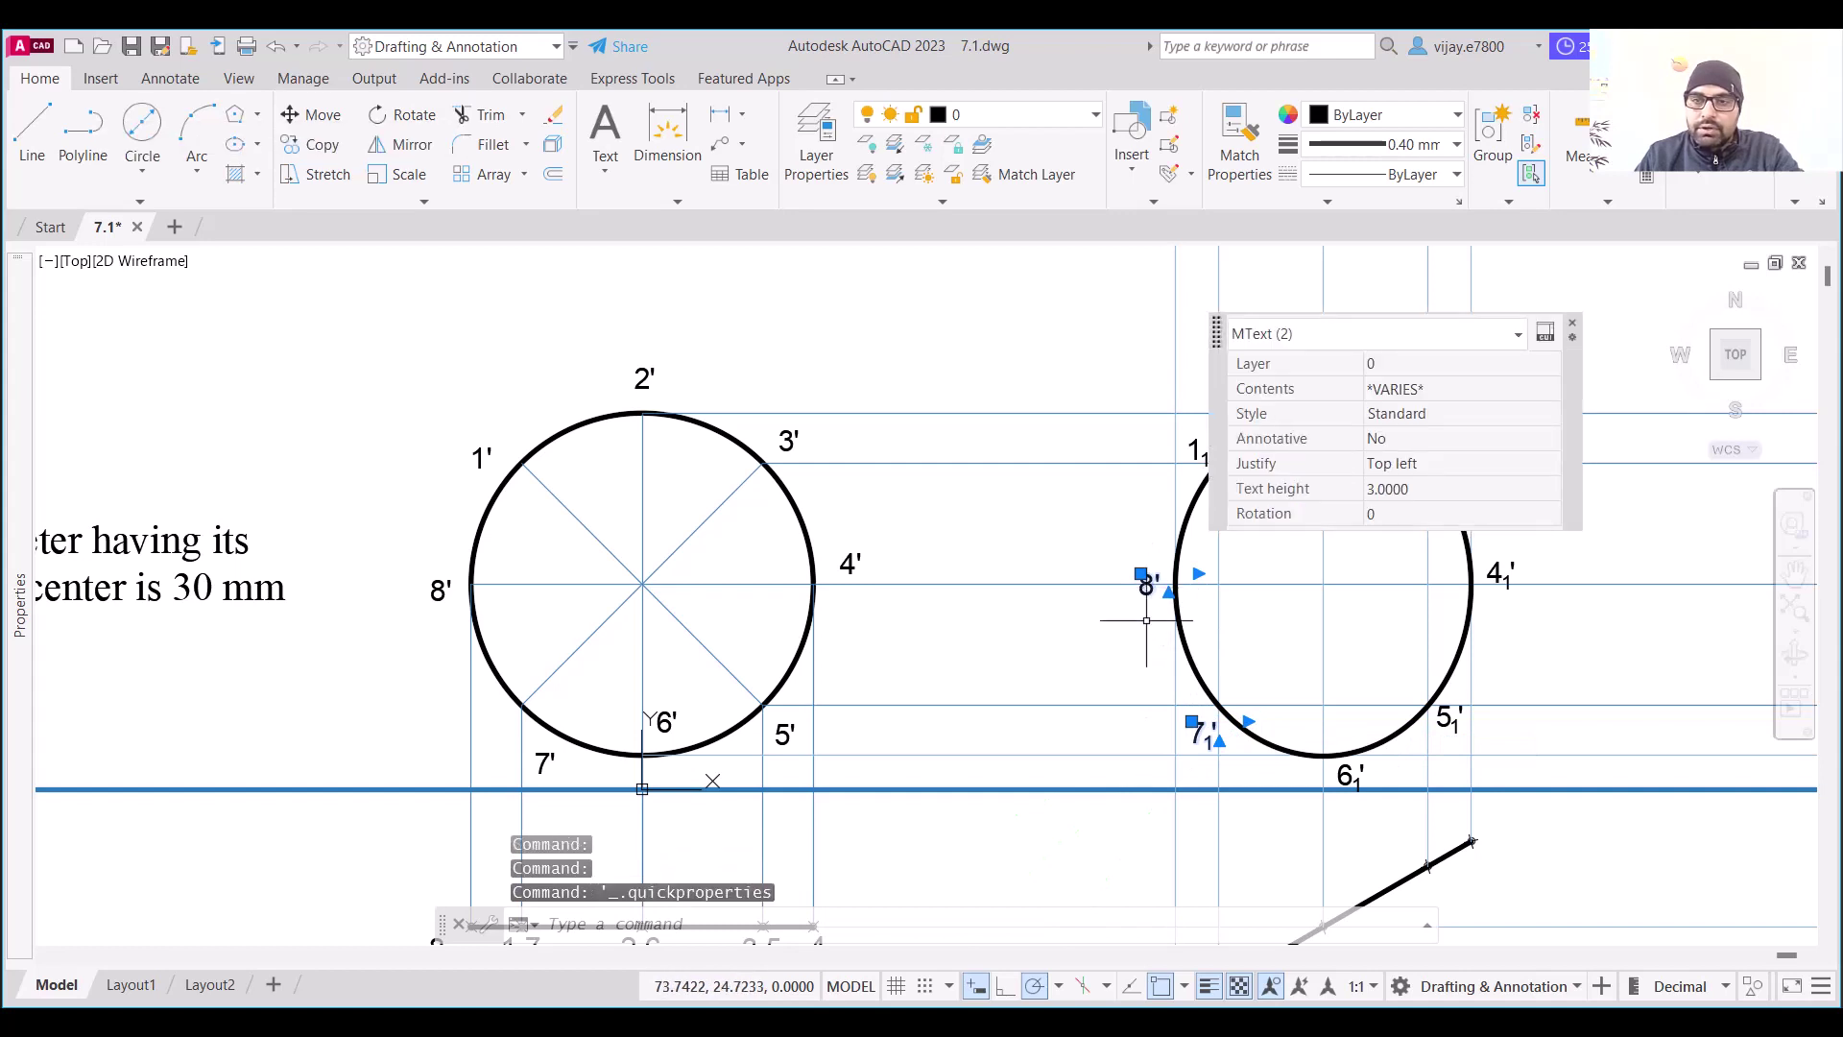
key("Escape")
double_click(1144, 584)
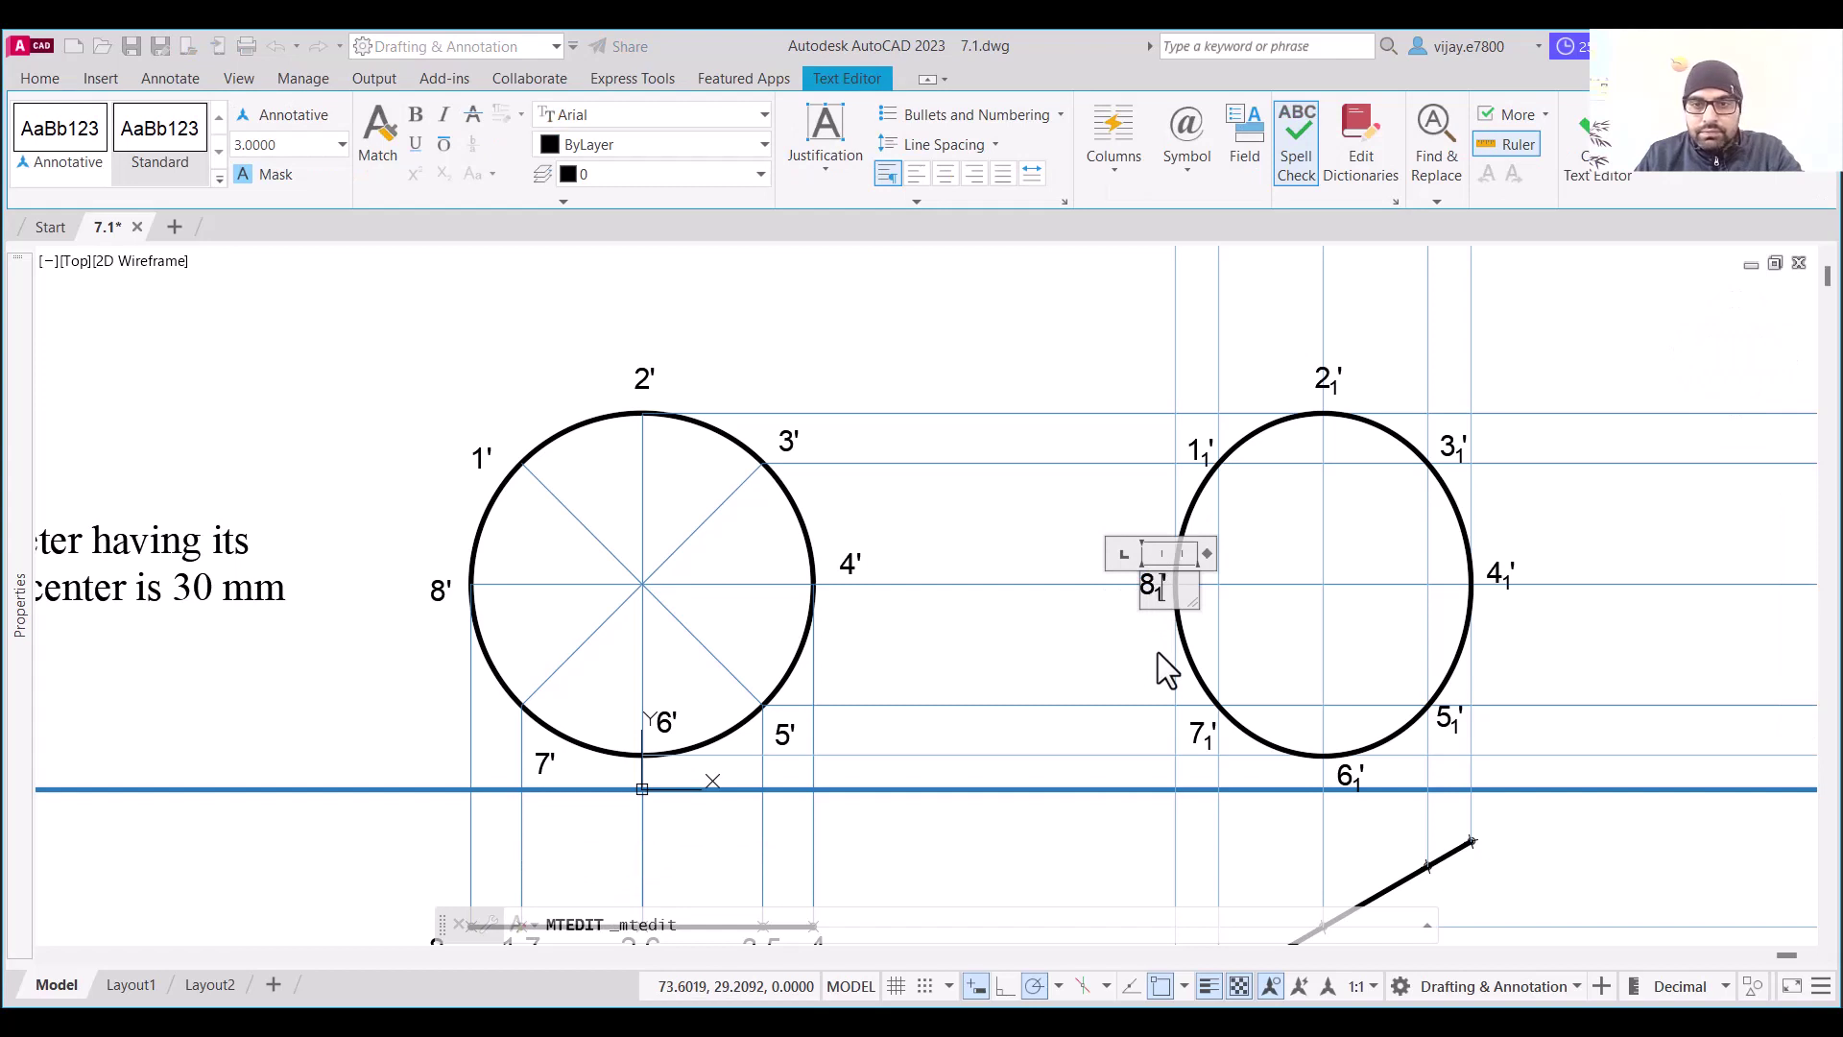
left_click(1058, 516)
Copy the horizontal line's number labels from its point 8 end to the lower end of the inclined line
middle_click_drag(1580, 658, 1534, 467)
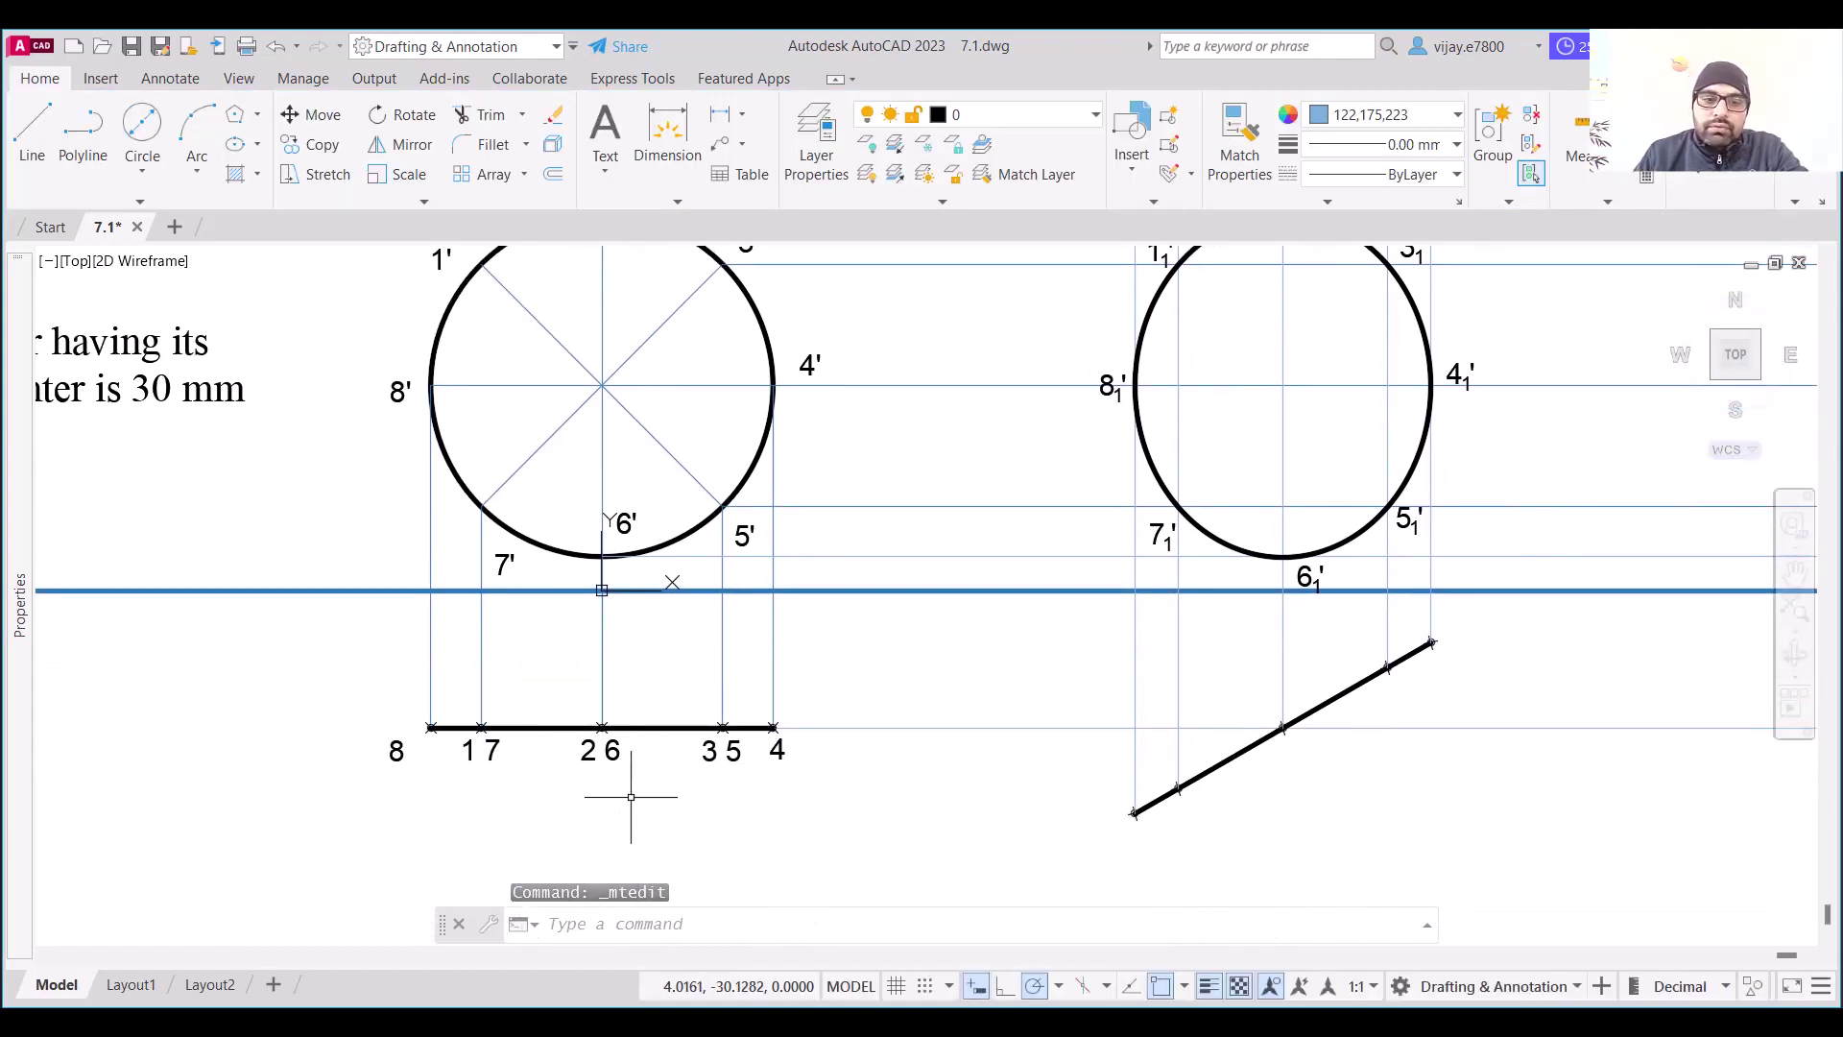
left_click(811, 798)
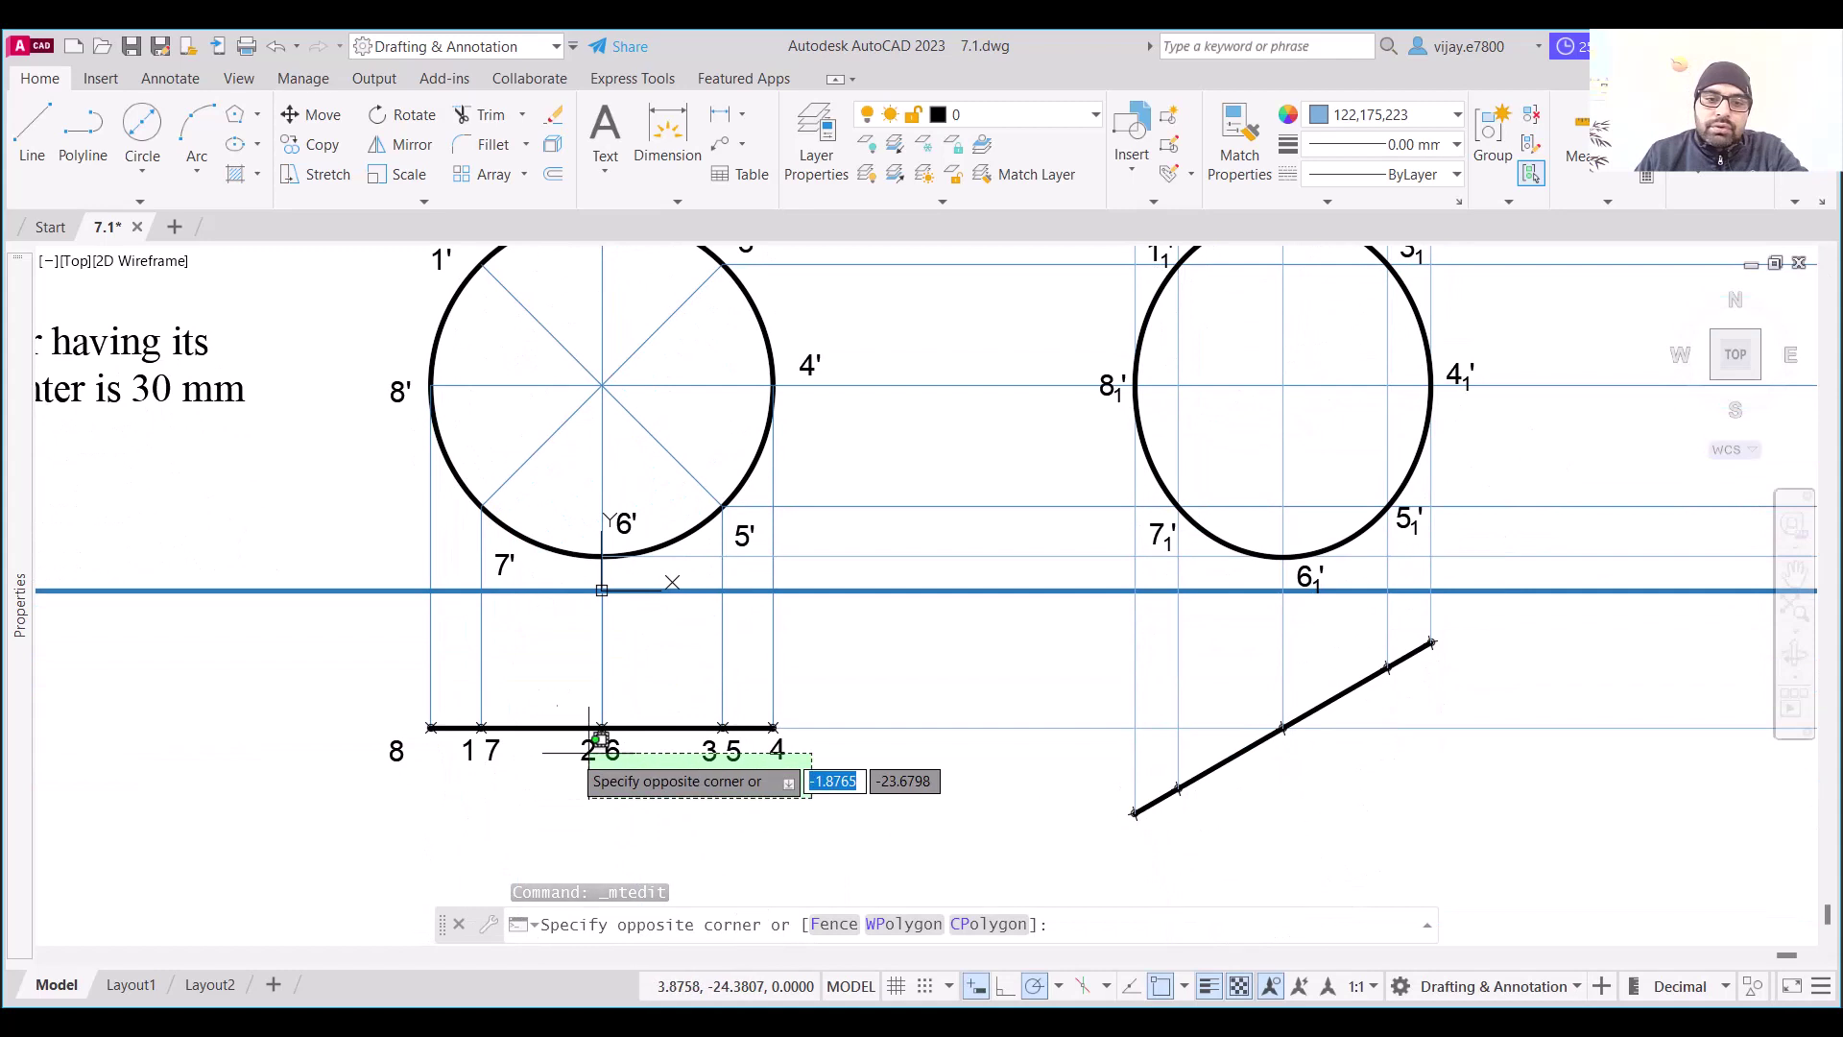
left_click(377, 746)
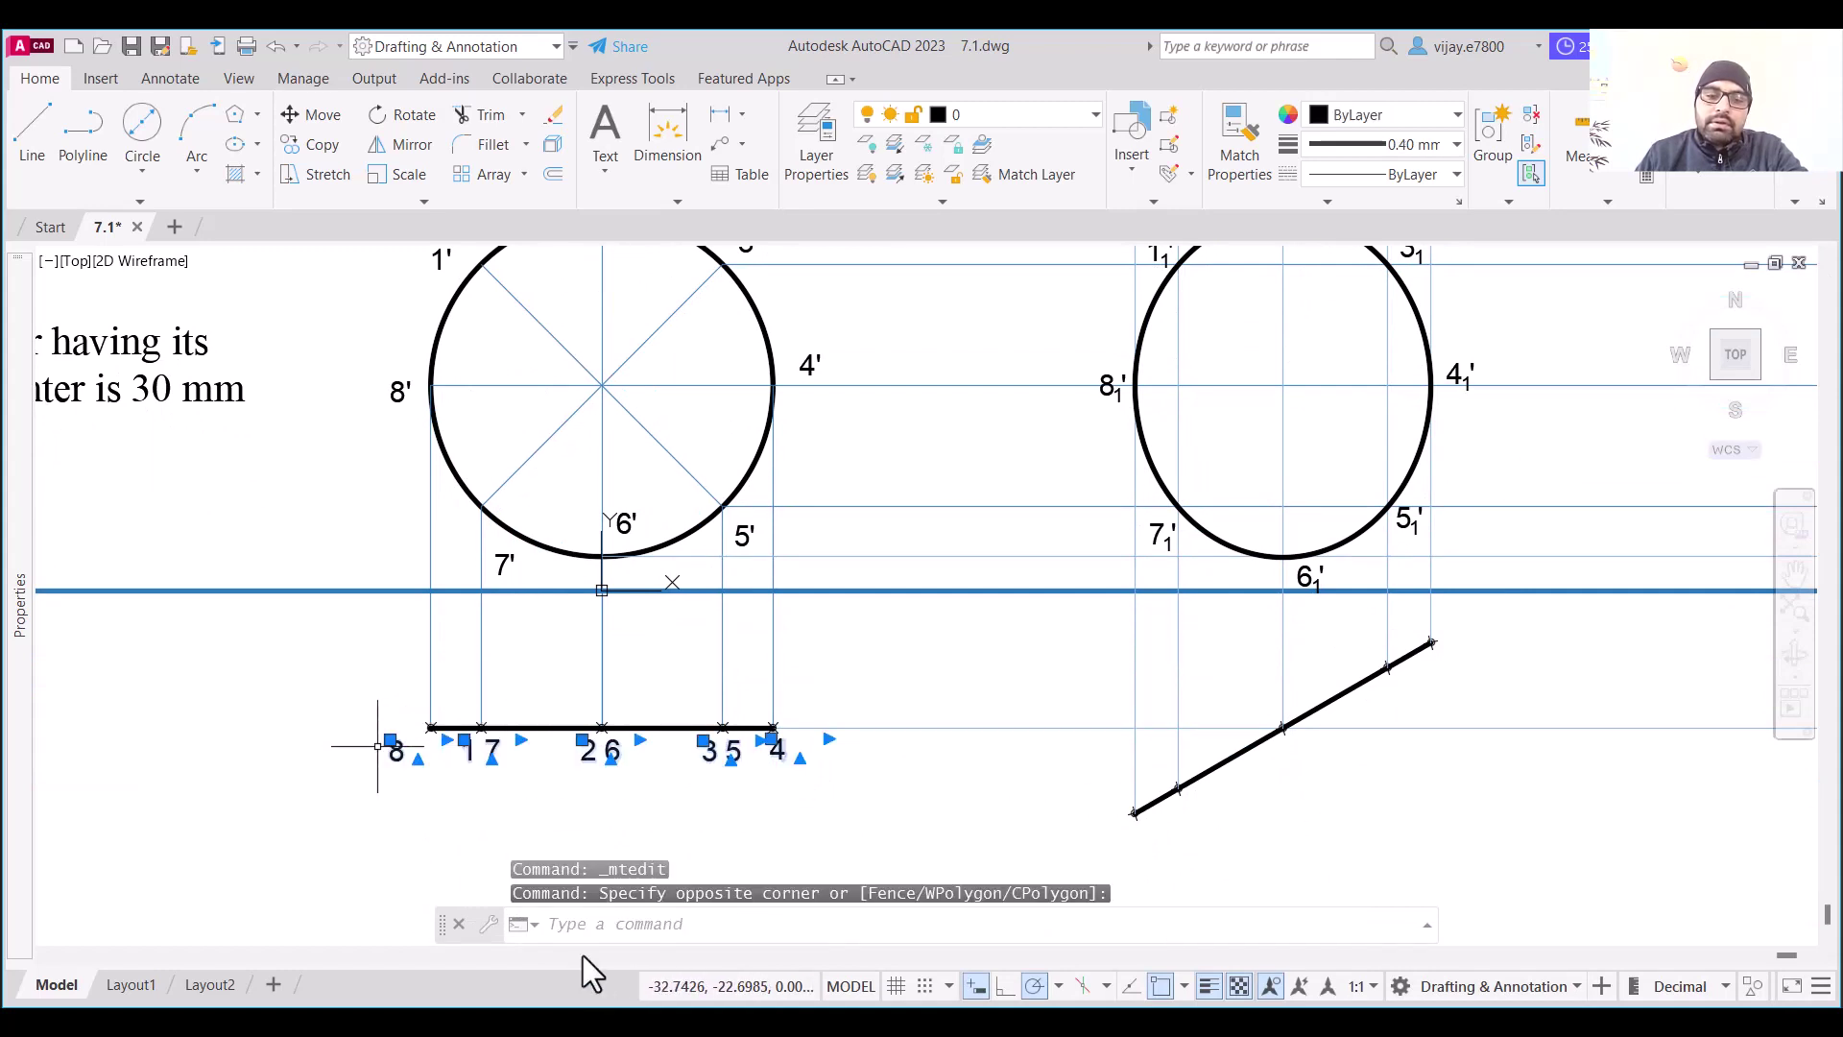
left_click(290, 145)
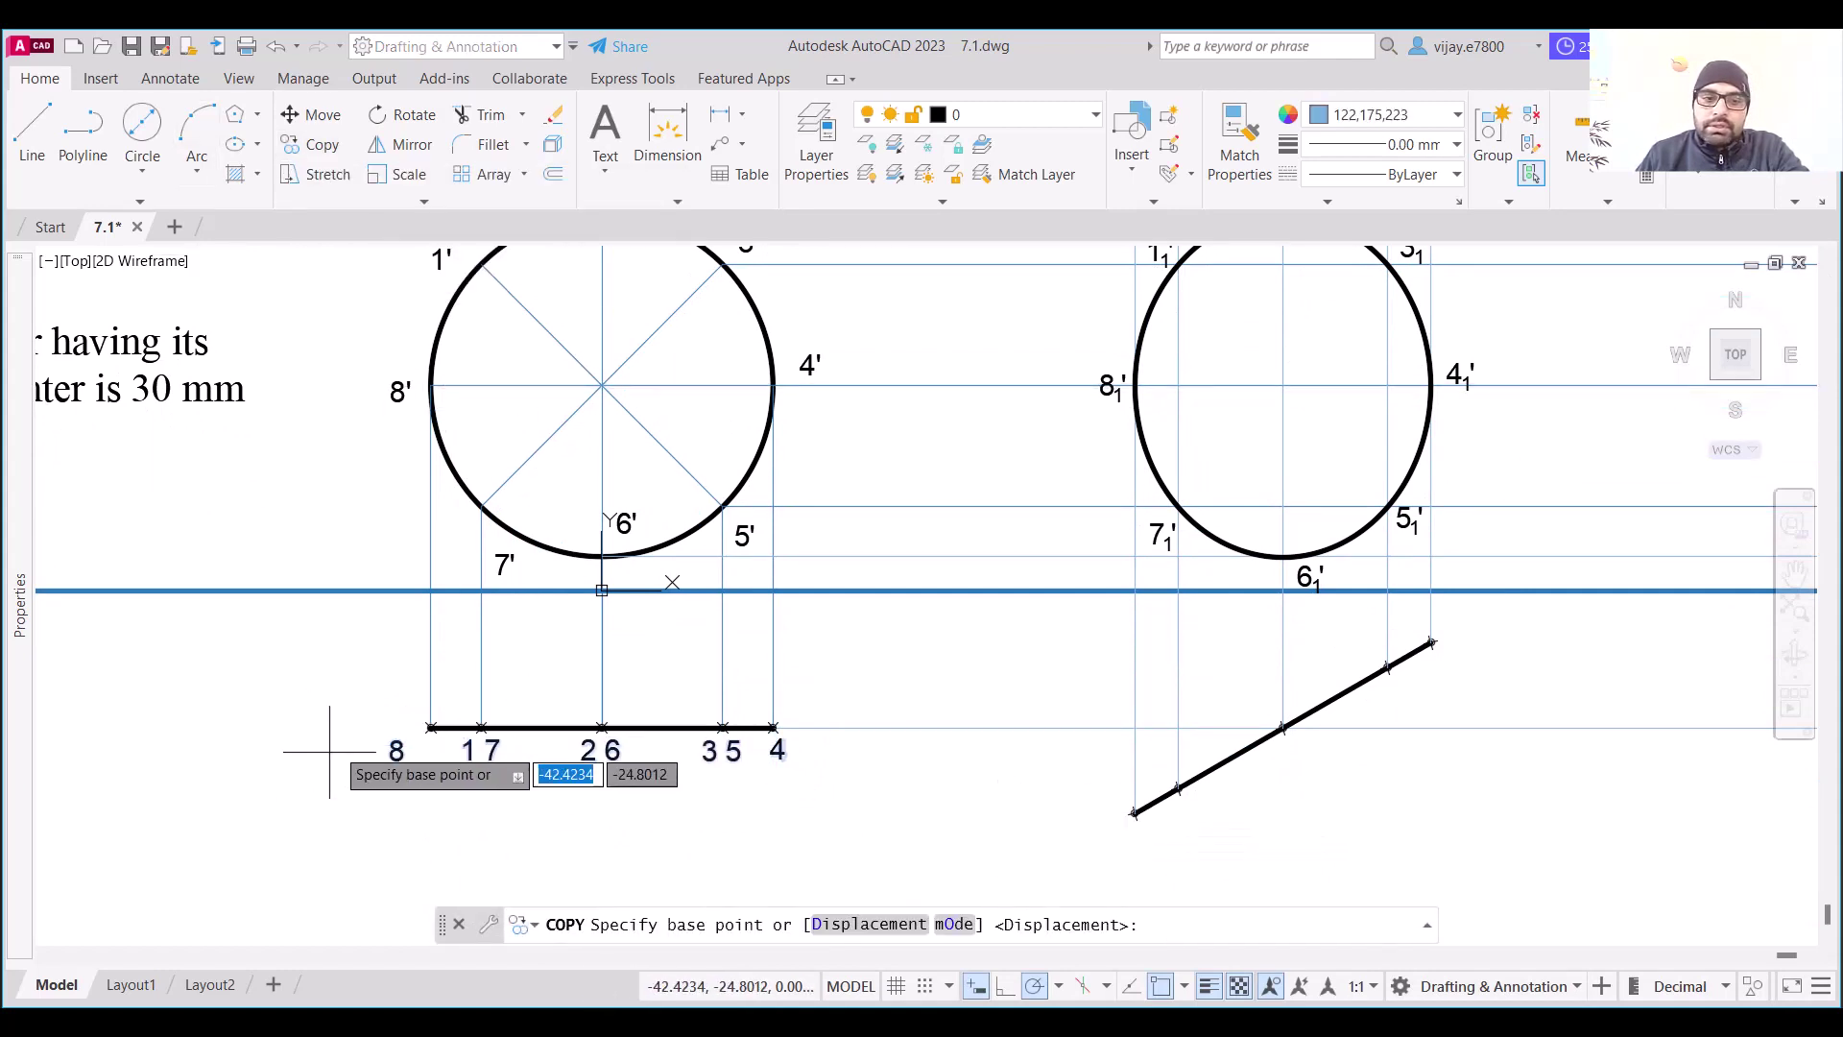
left_click(431, 727)
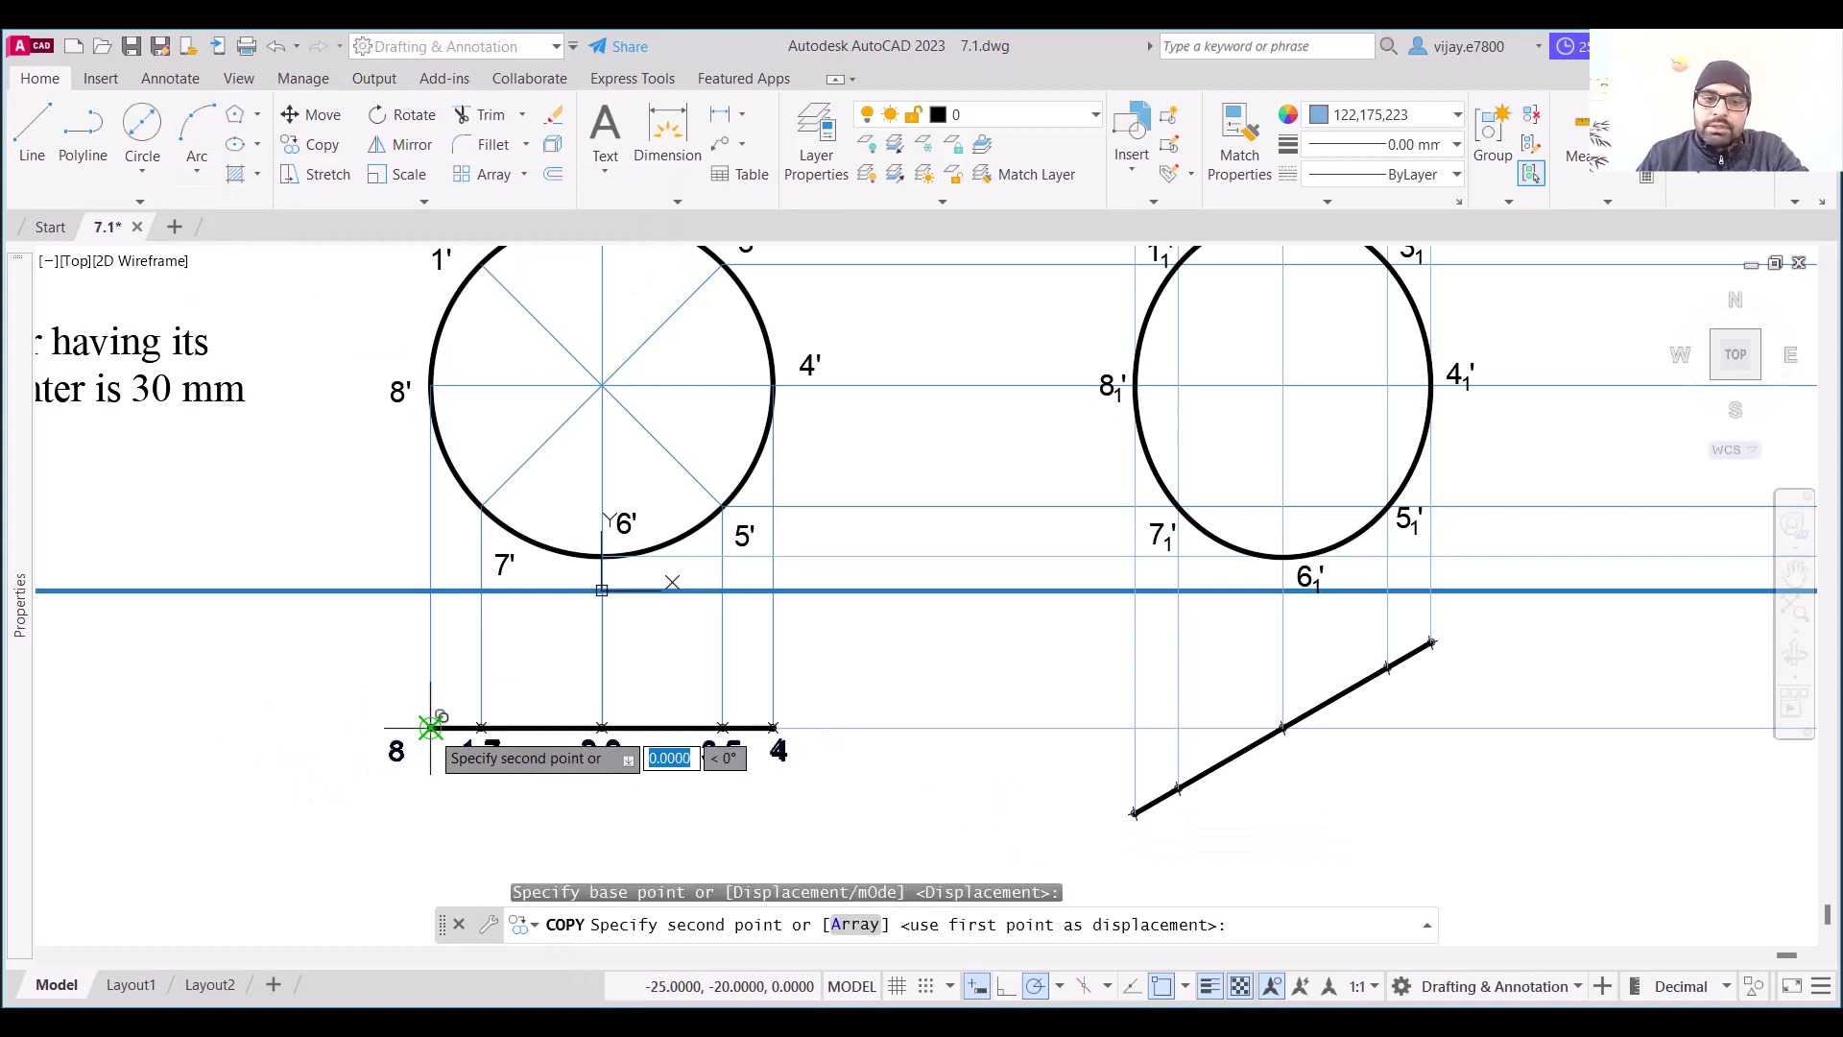
left_click(1134, 813)
key("Escape")
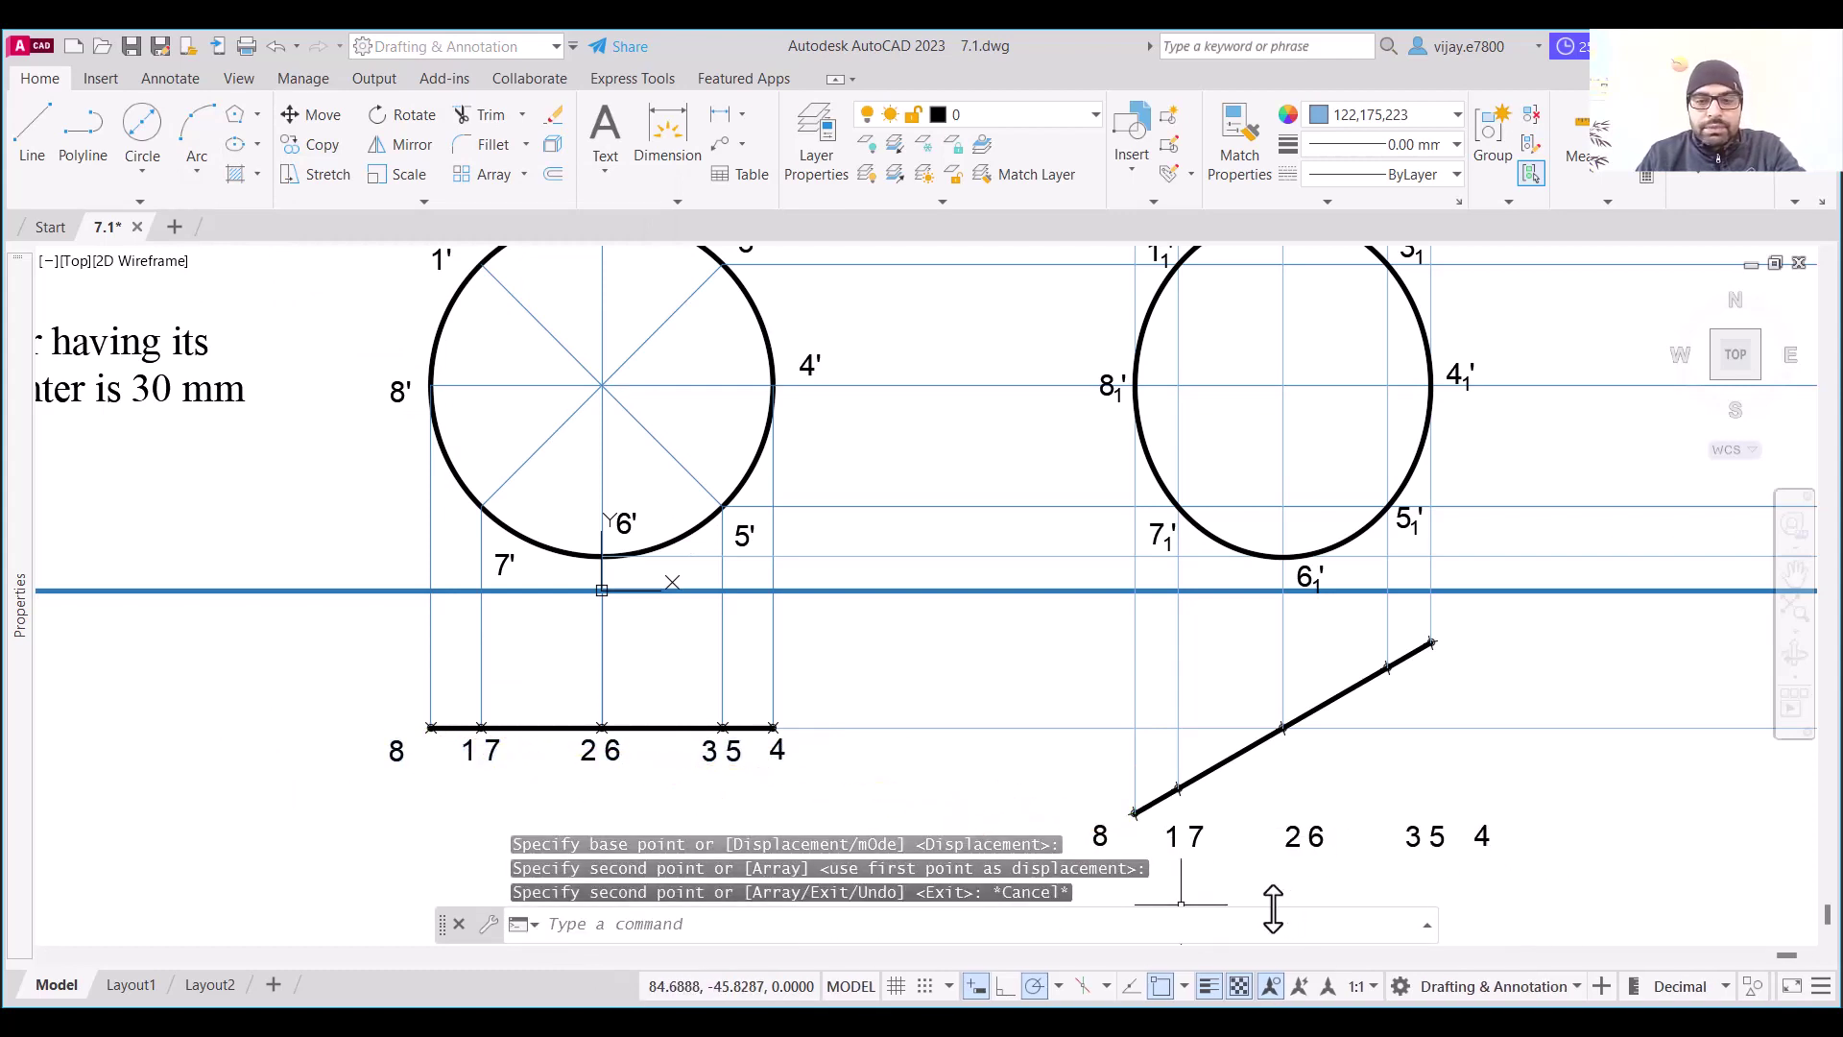
Rotate the copied number labels 30° about the inclined line's lower end so they follow the line
left_click(1536, 887)
left_click(1064, 822)
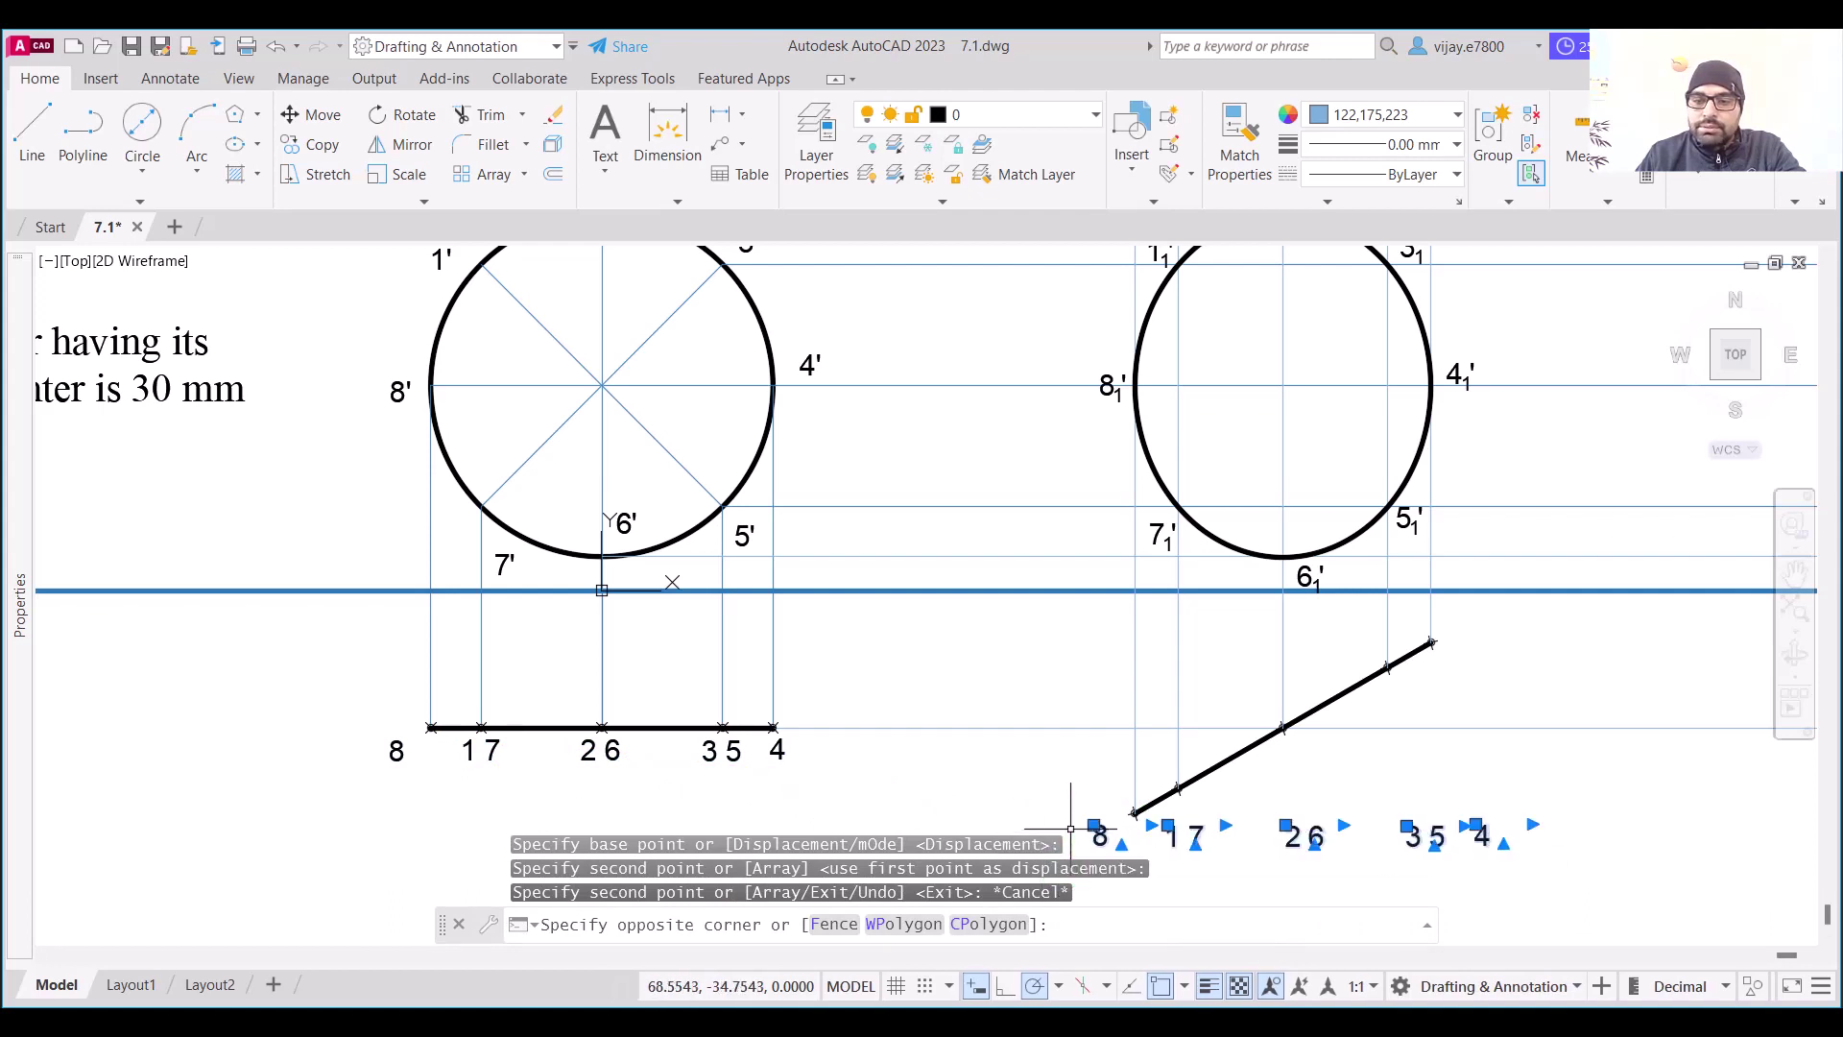
left_click(402, 113)
left_click(1135, 813)
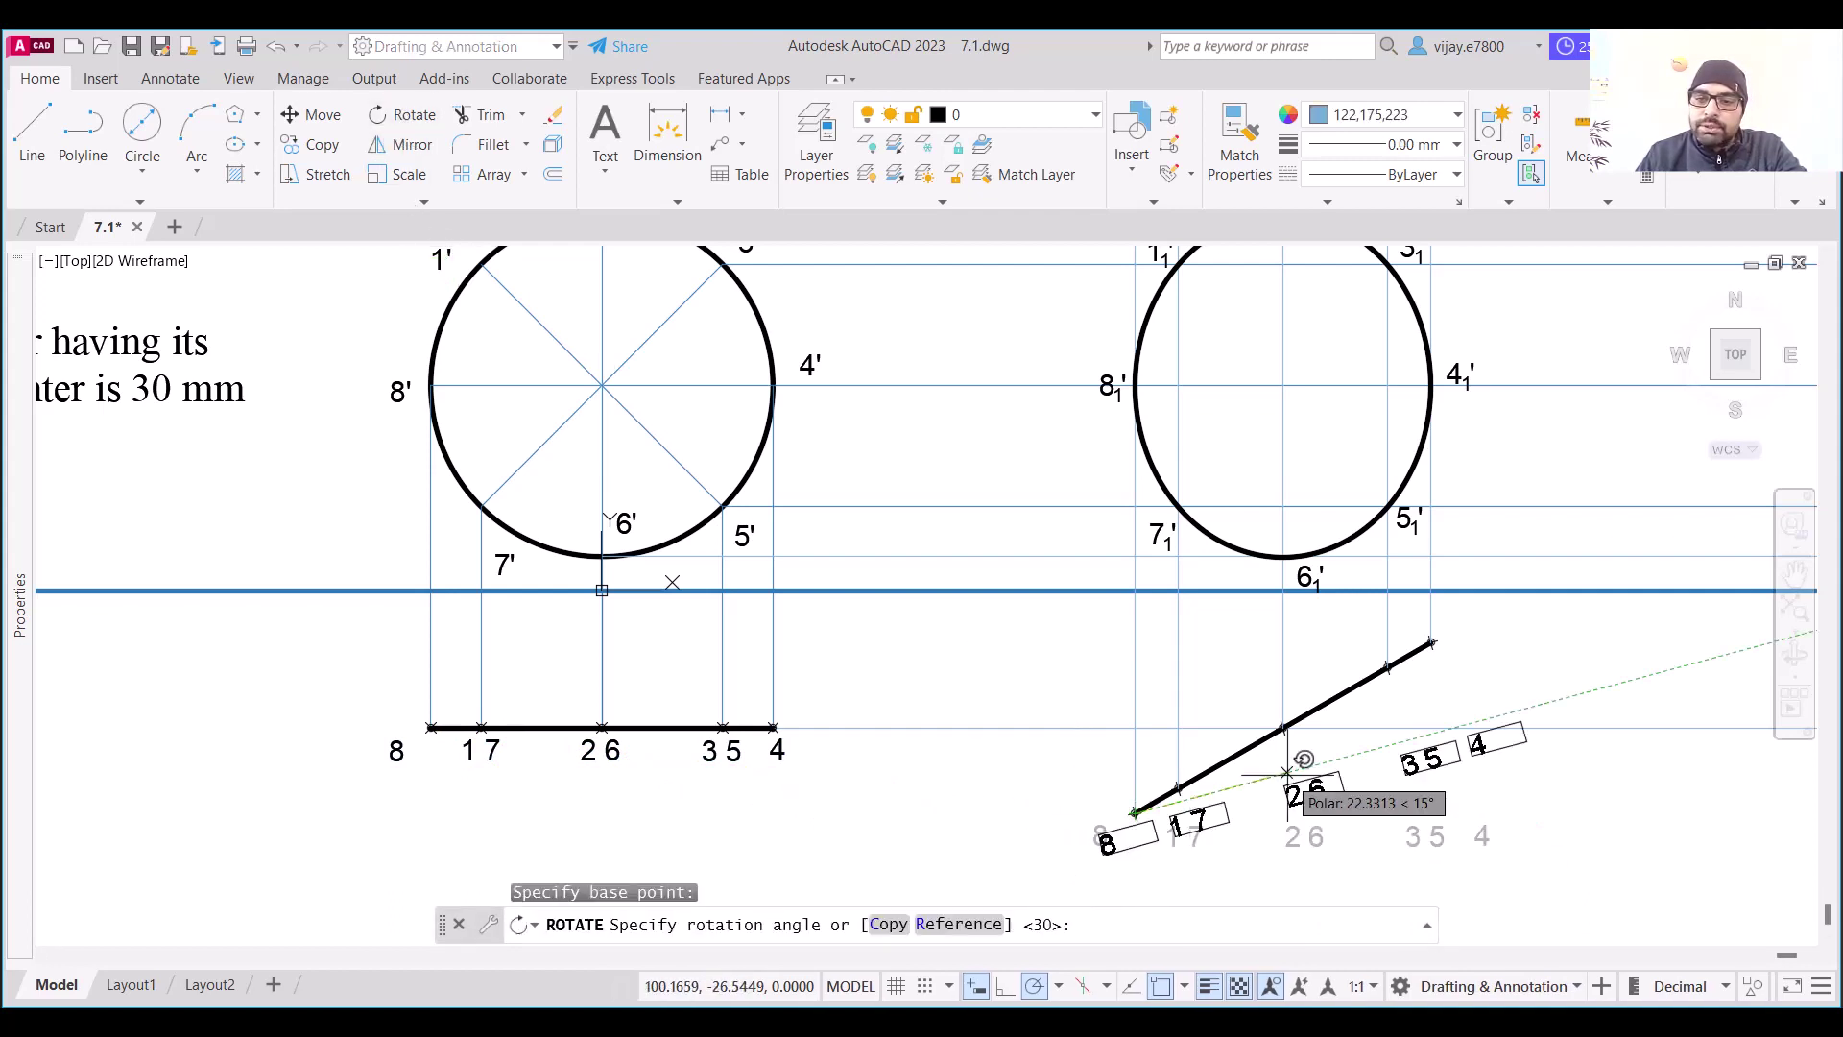
left_click(1428, 704)
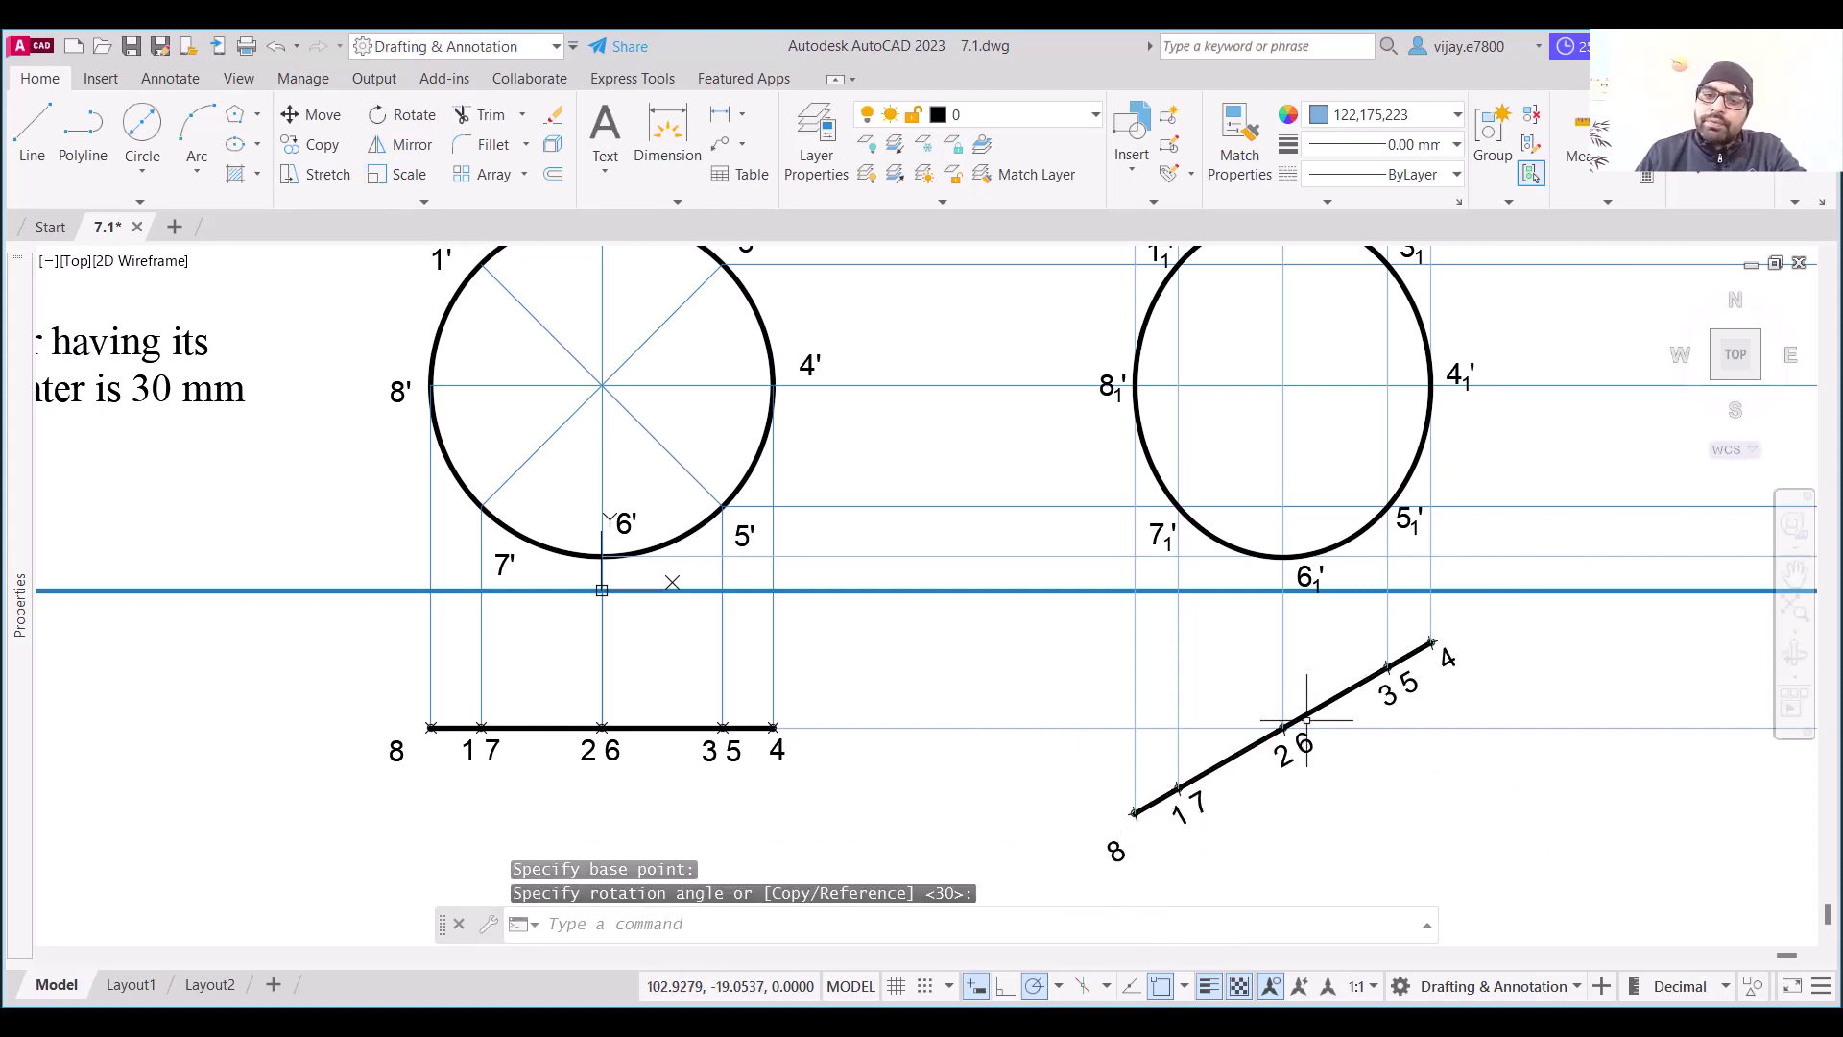
Add a subscript 1 to the inclined line's labels 8, 1 and 7
left_click(1113, 850)
double_click(1115, 851)
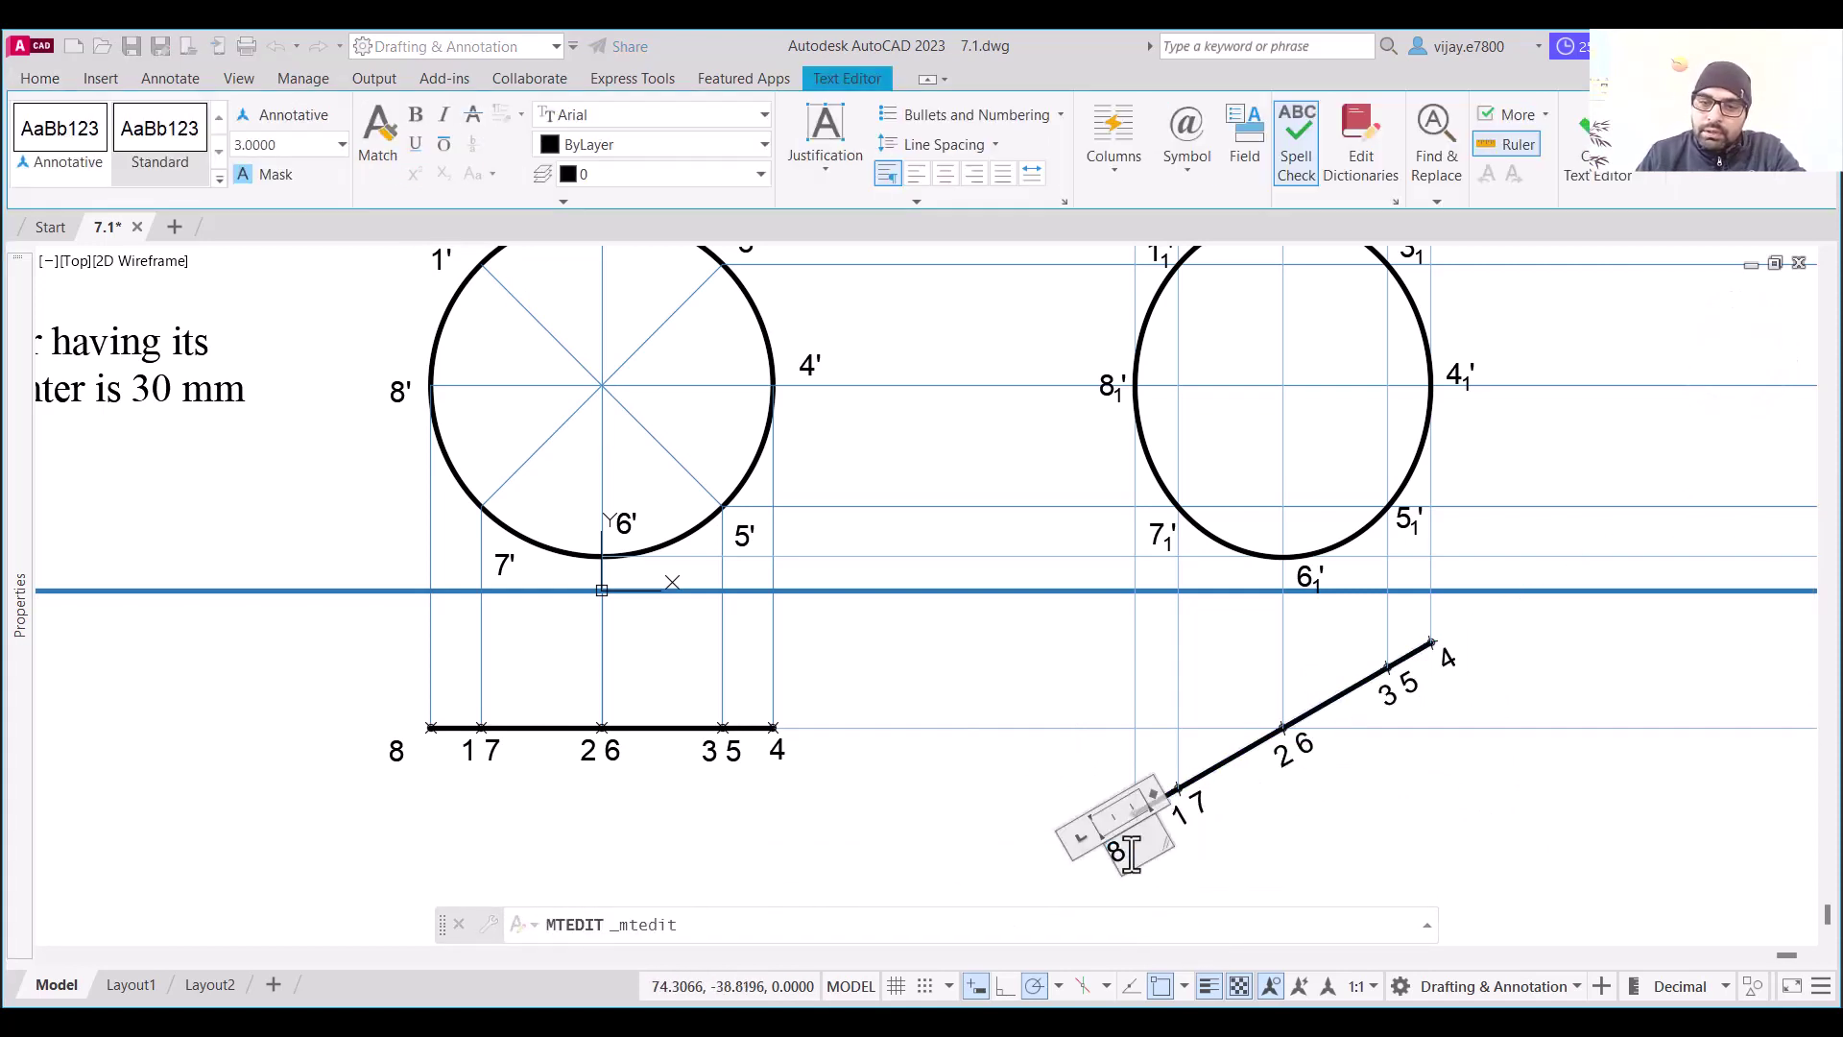
left_click(1175, 867)
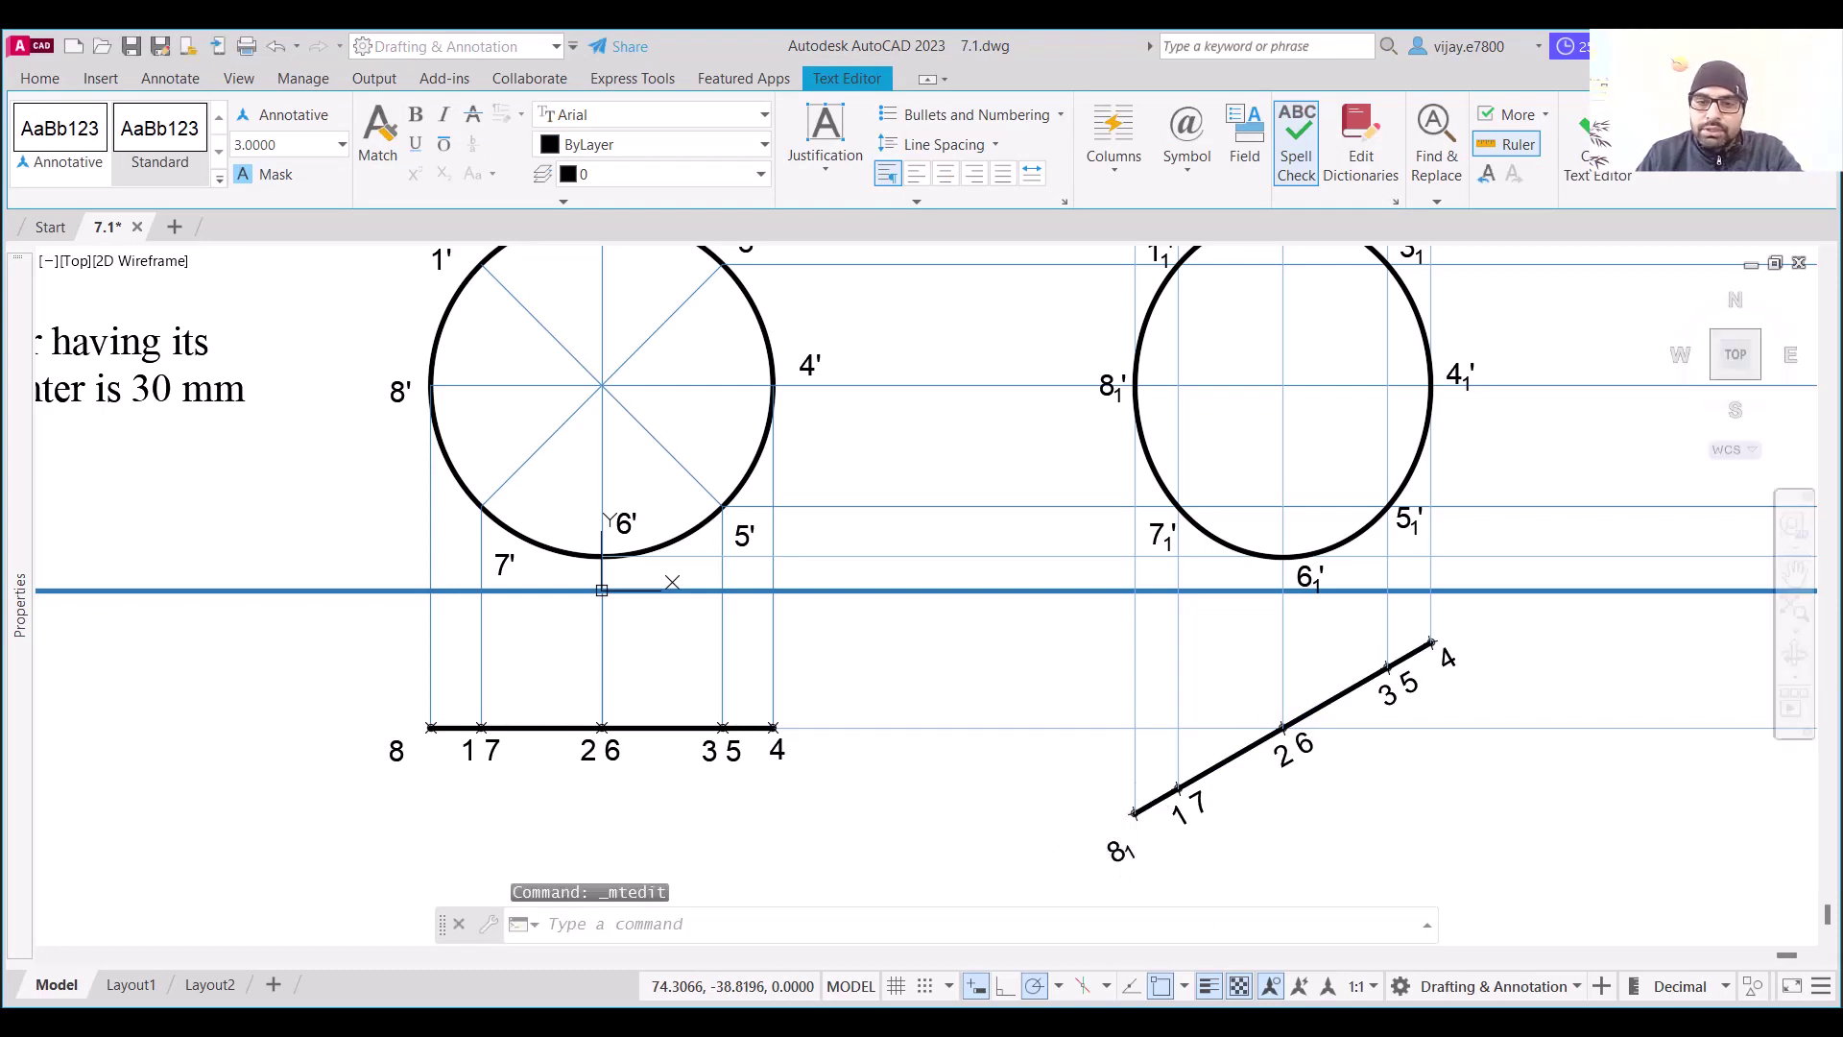
left_click(1190, 804)
double_click(1178, 809)
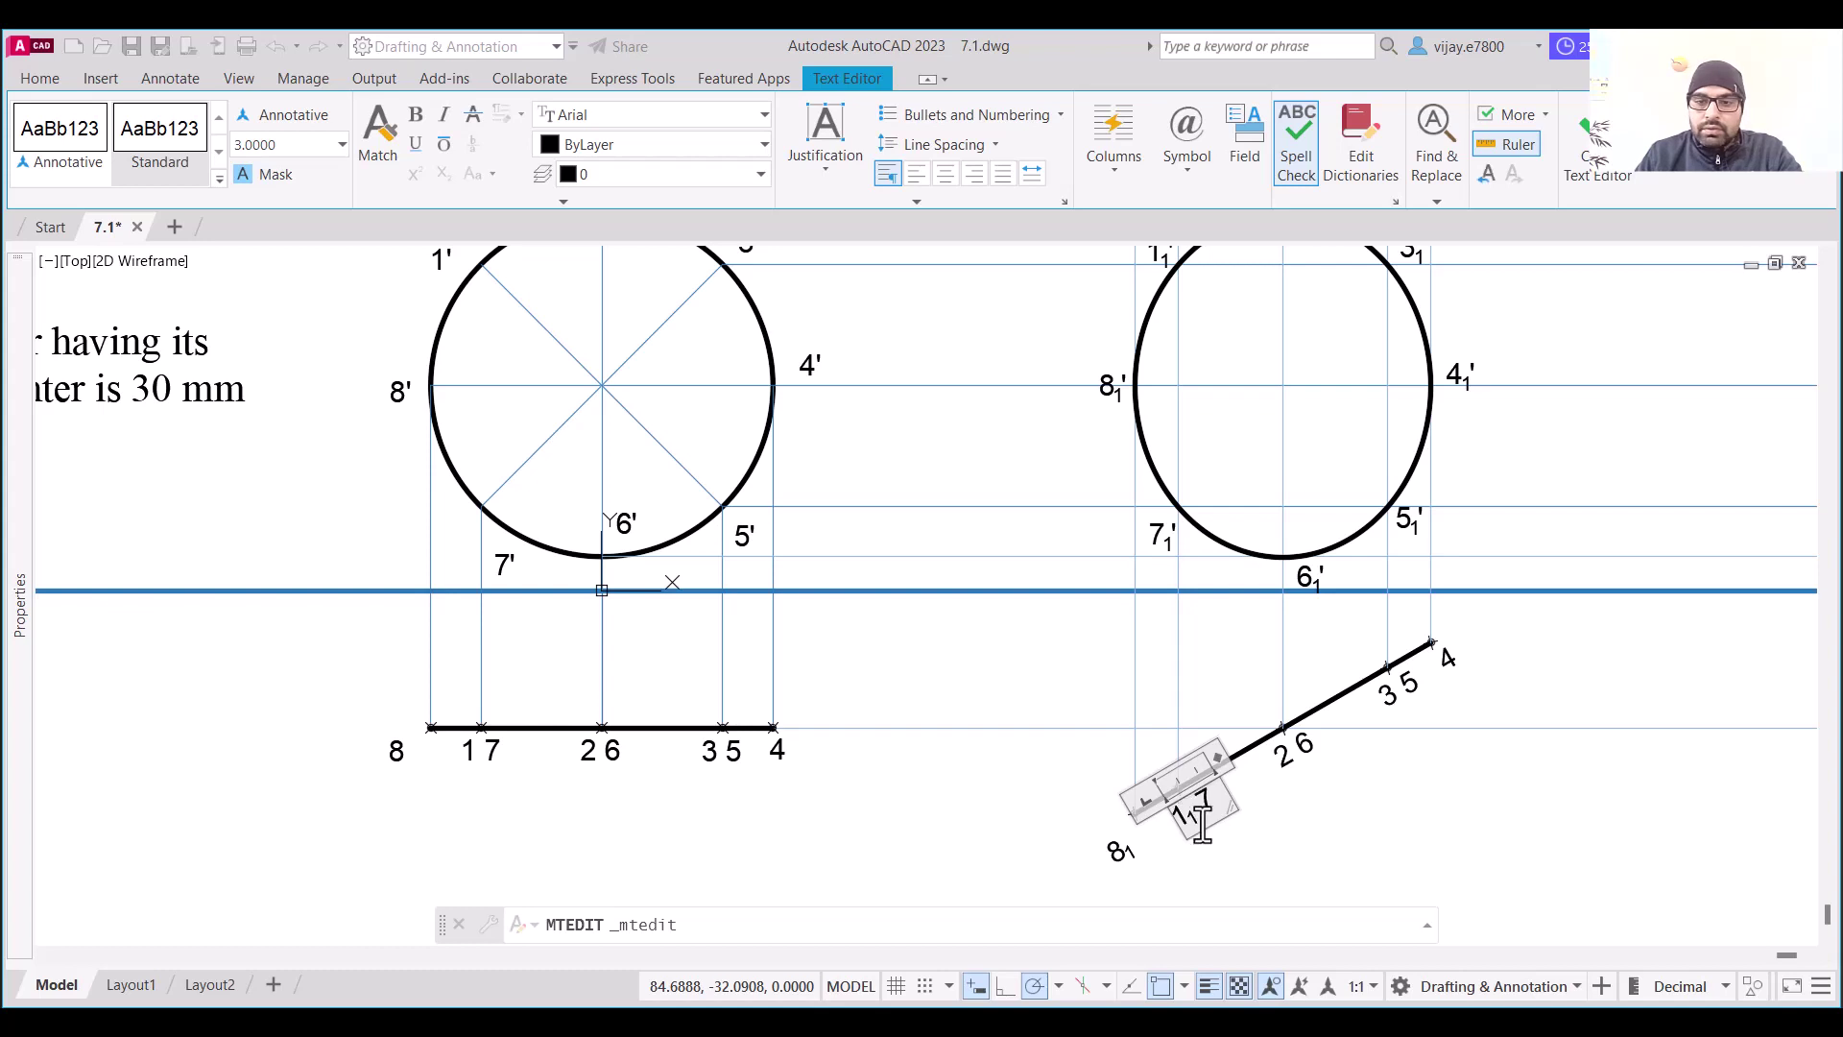
left_click(1282, 785)
Add a subscript 1 to the inclined line's labels 2, 6, 3, 5 and 4
double_click(1291, 753)
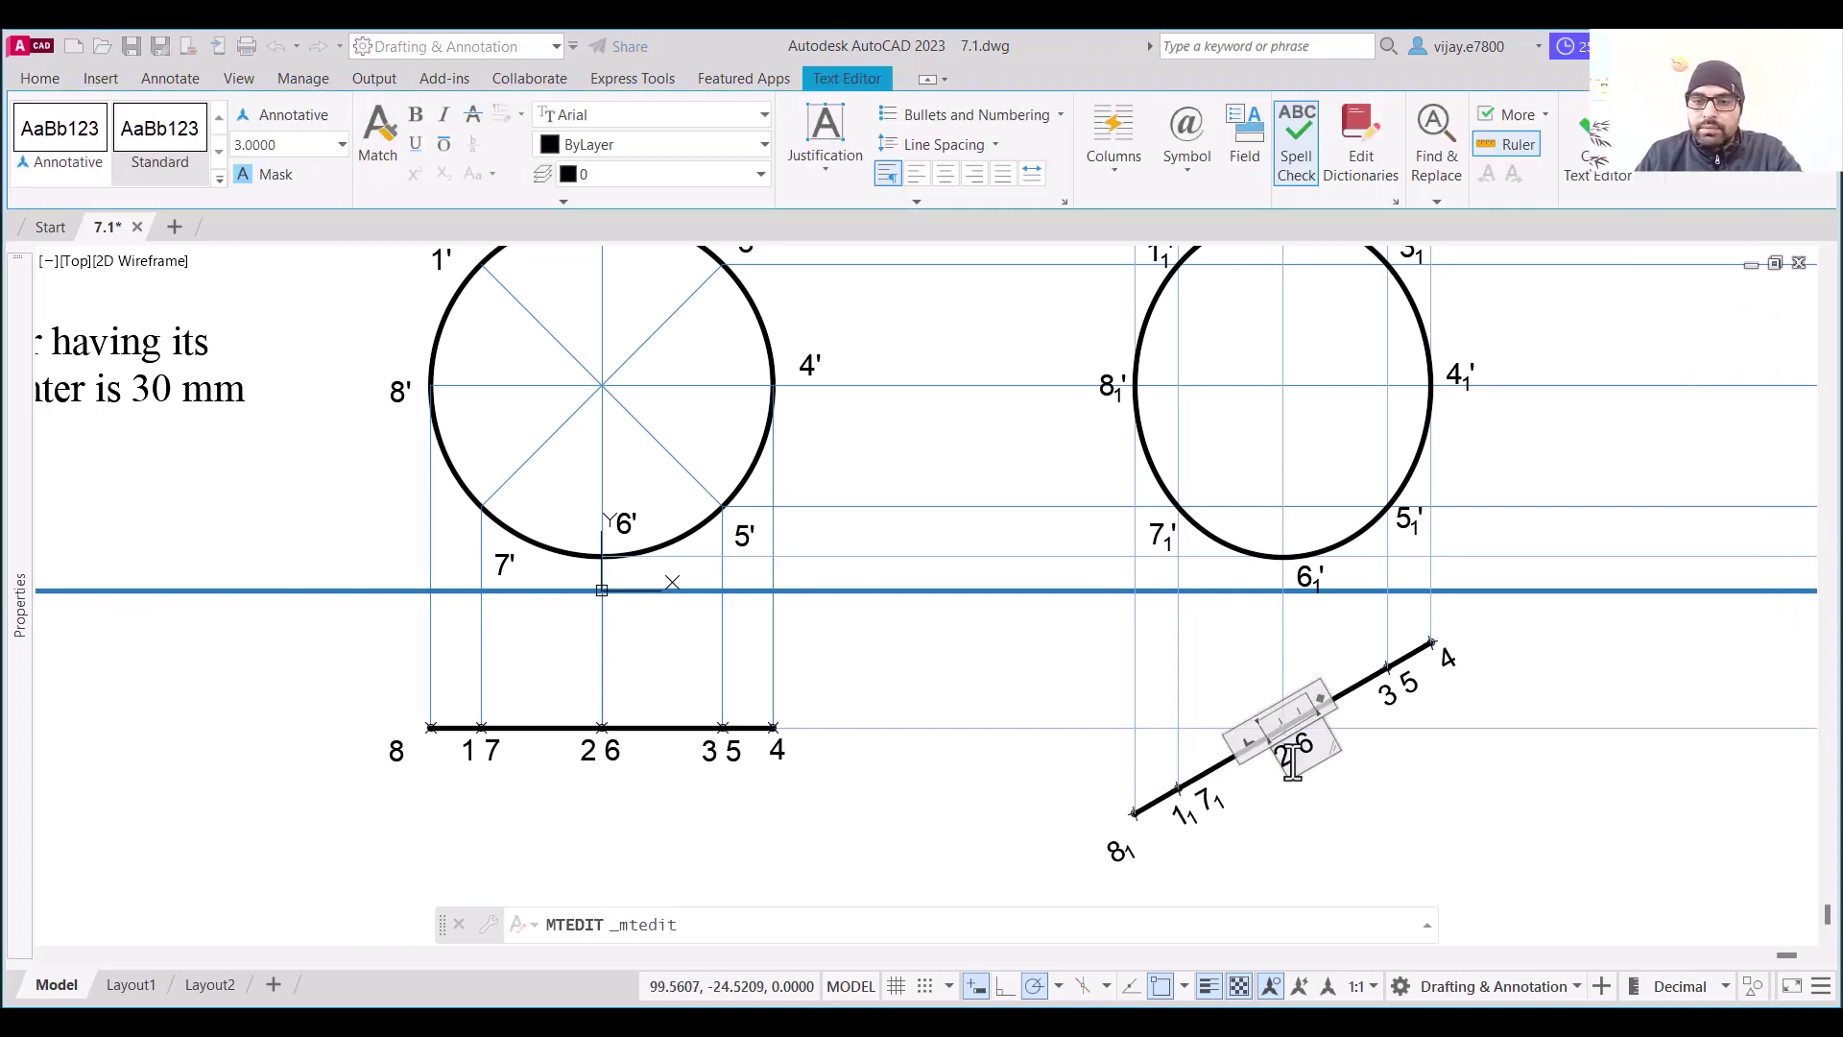
left_click(1348, 734)
left_click(1391, 689)
double_click(1391, 689)
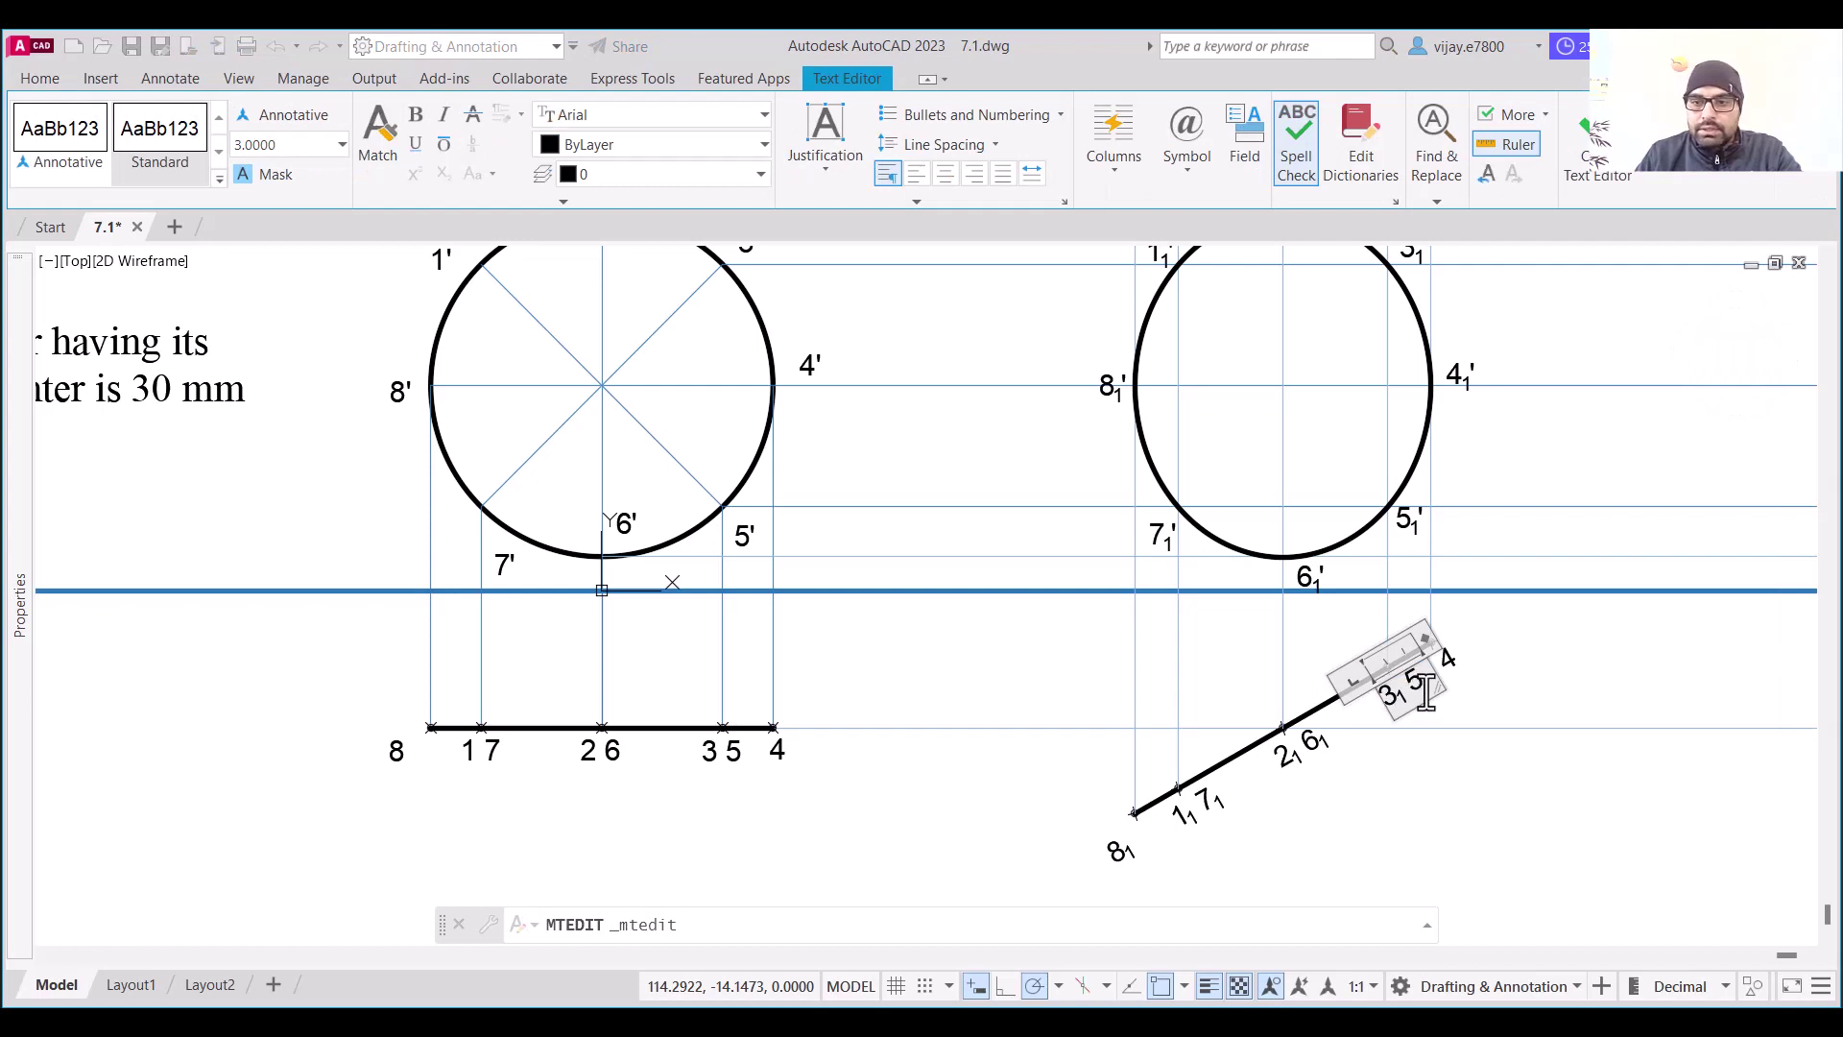
left_click(1468, 710)
left_click(1445, 655)
double_click(1445, 656)
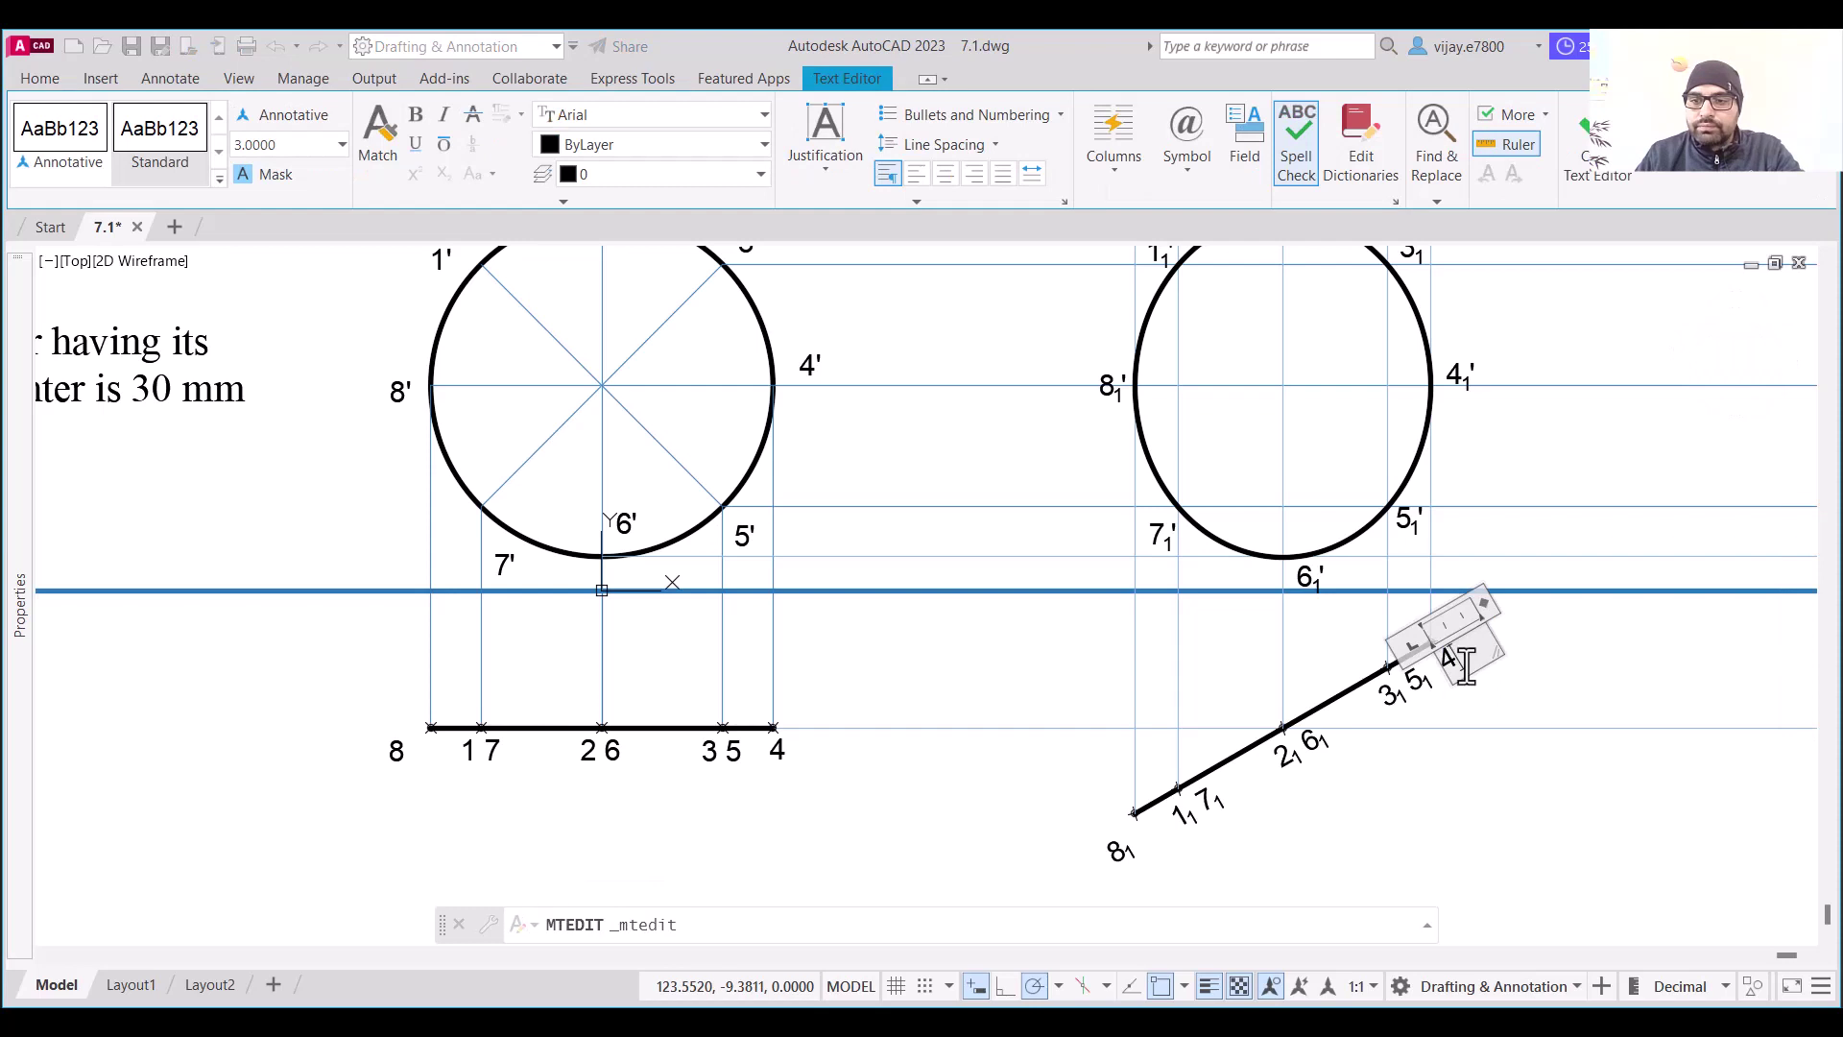
left_click(1501, 828)
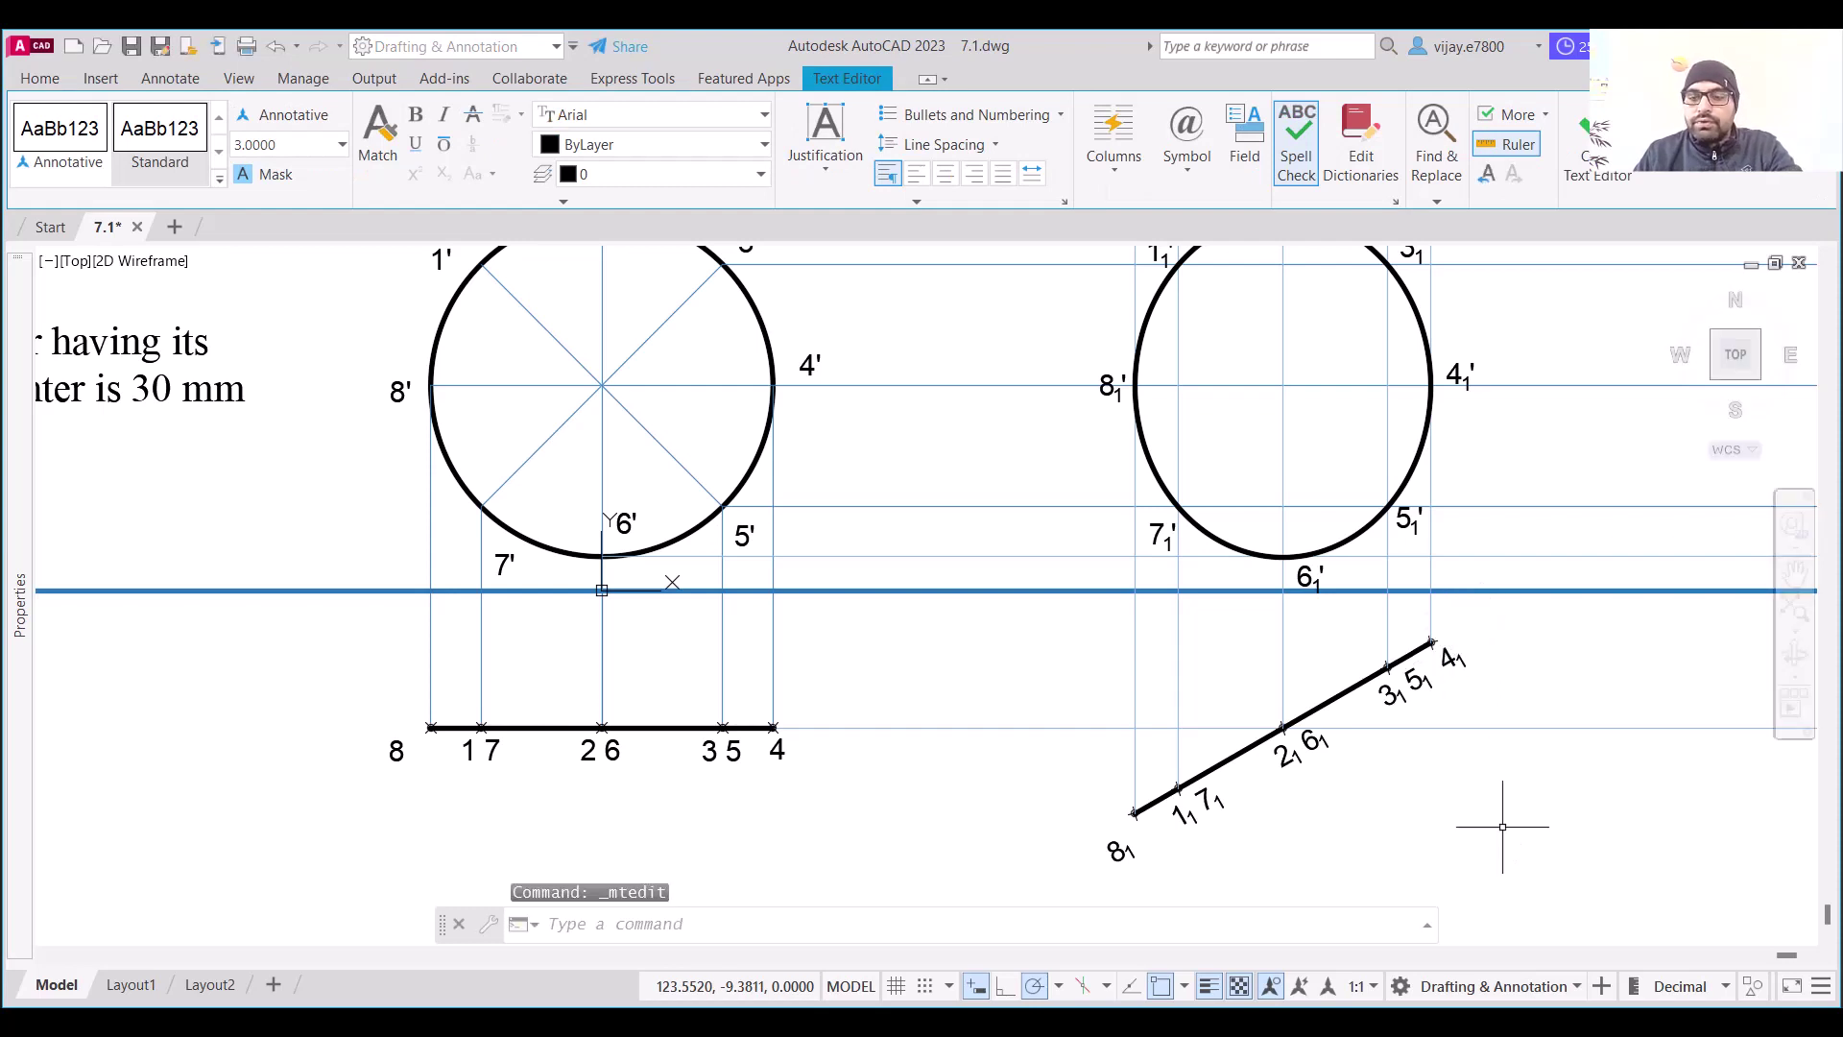
Add a radius dimension to the circle, placing its text outside the circle above label 1'
scroll(1065, 763, "down", 2)
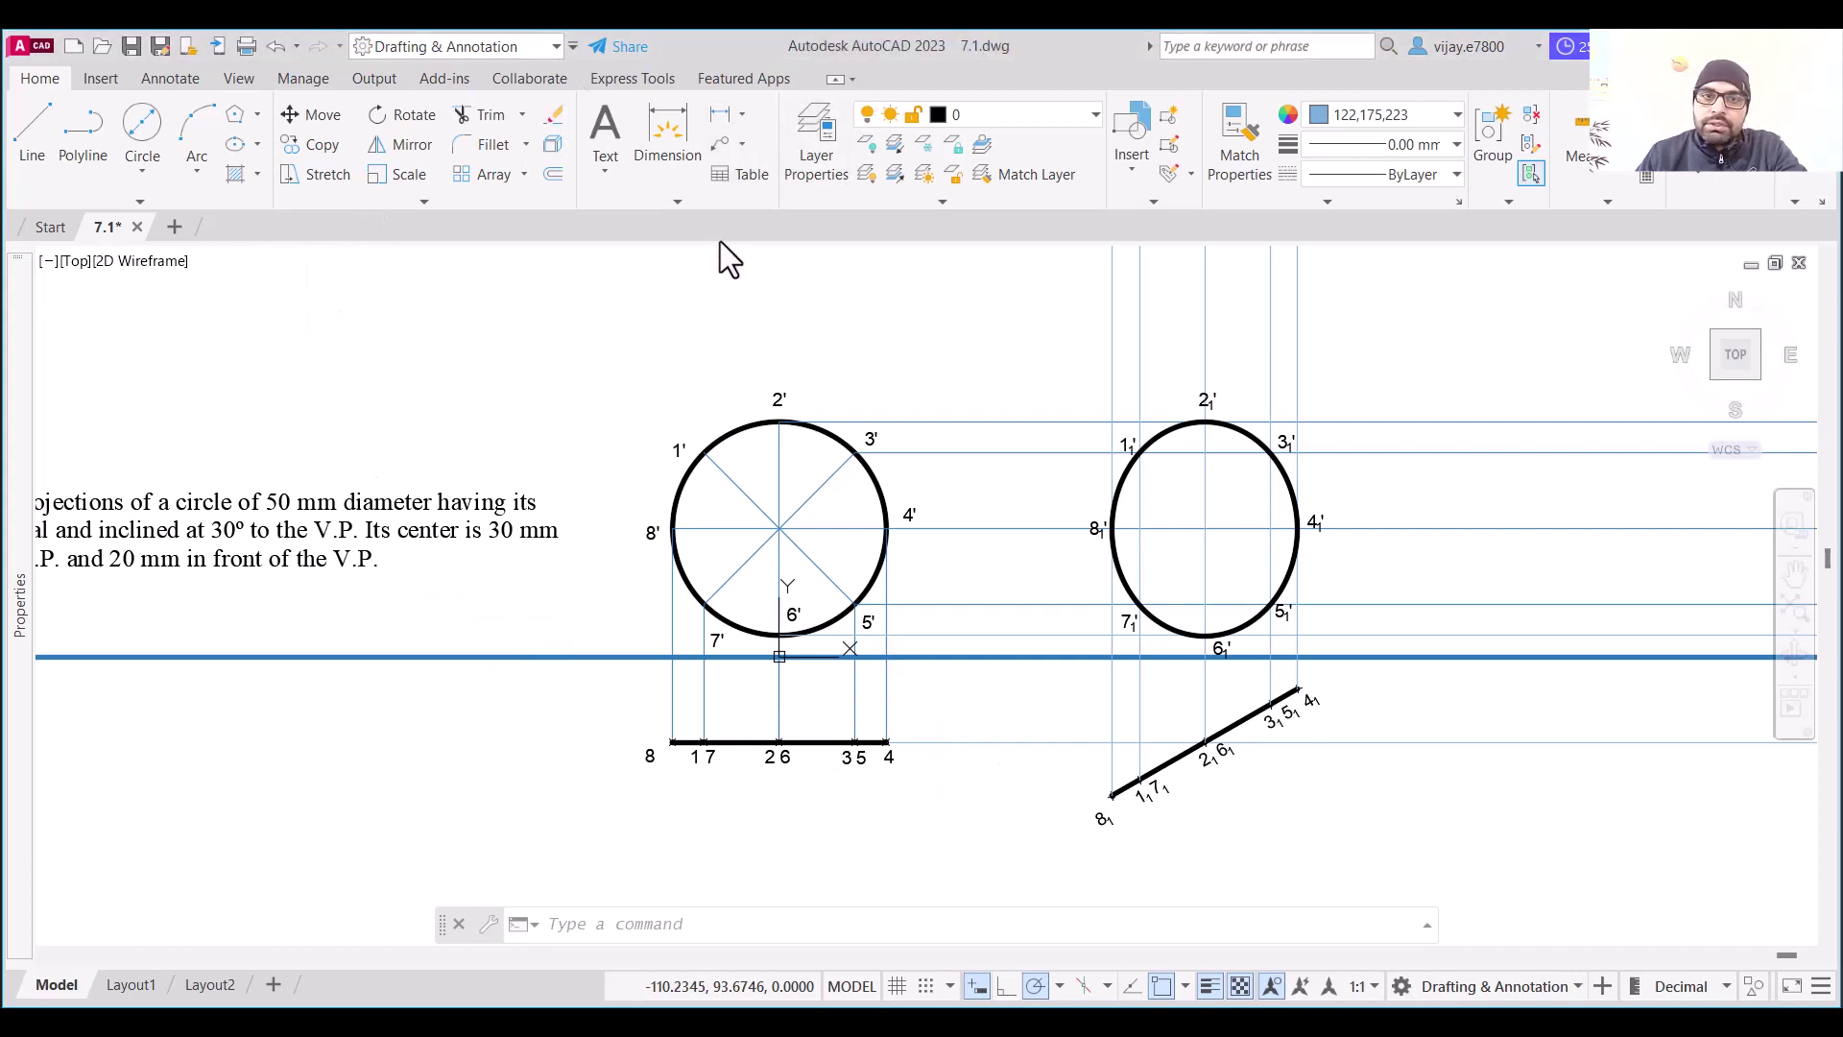
left_click(739, 115)
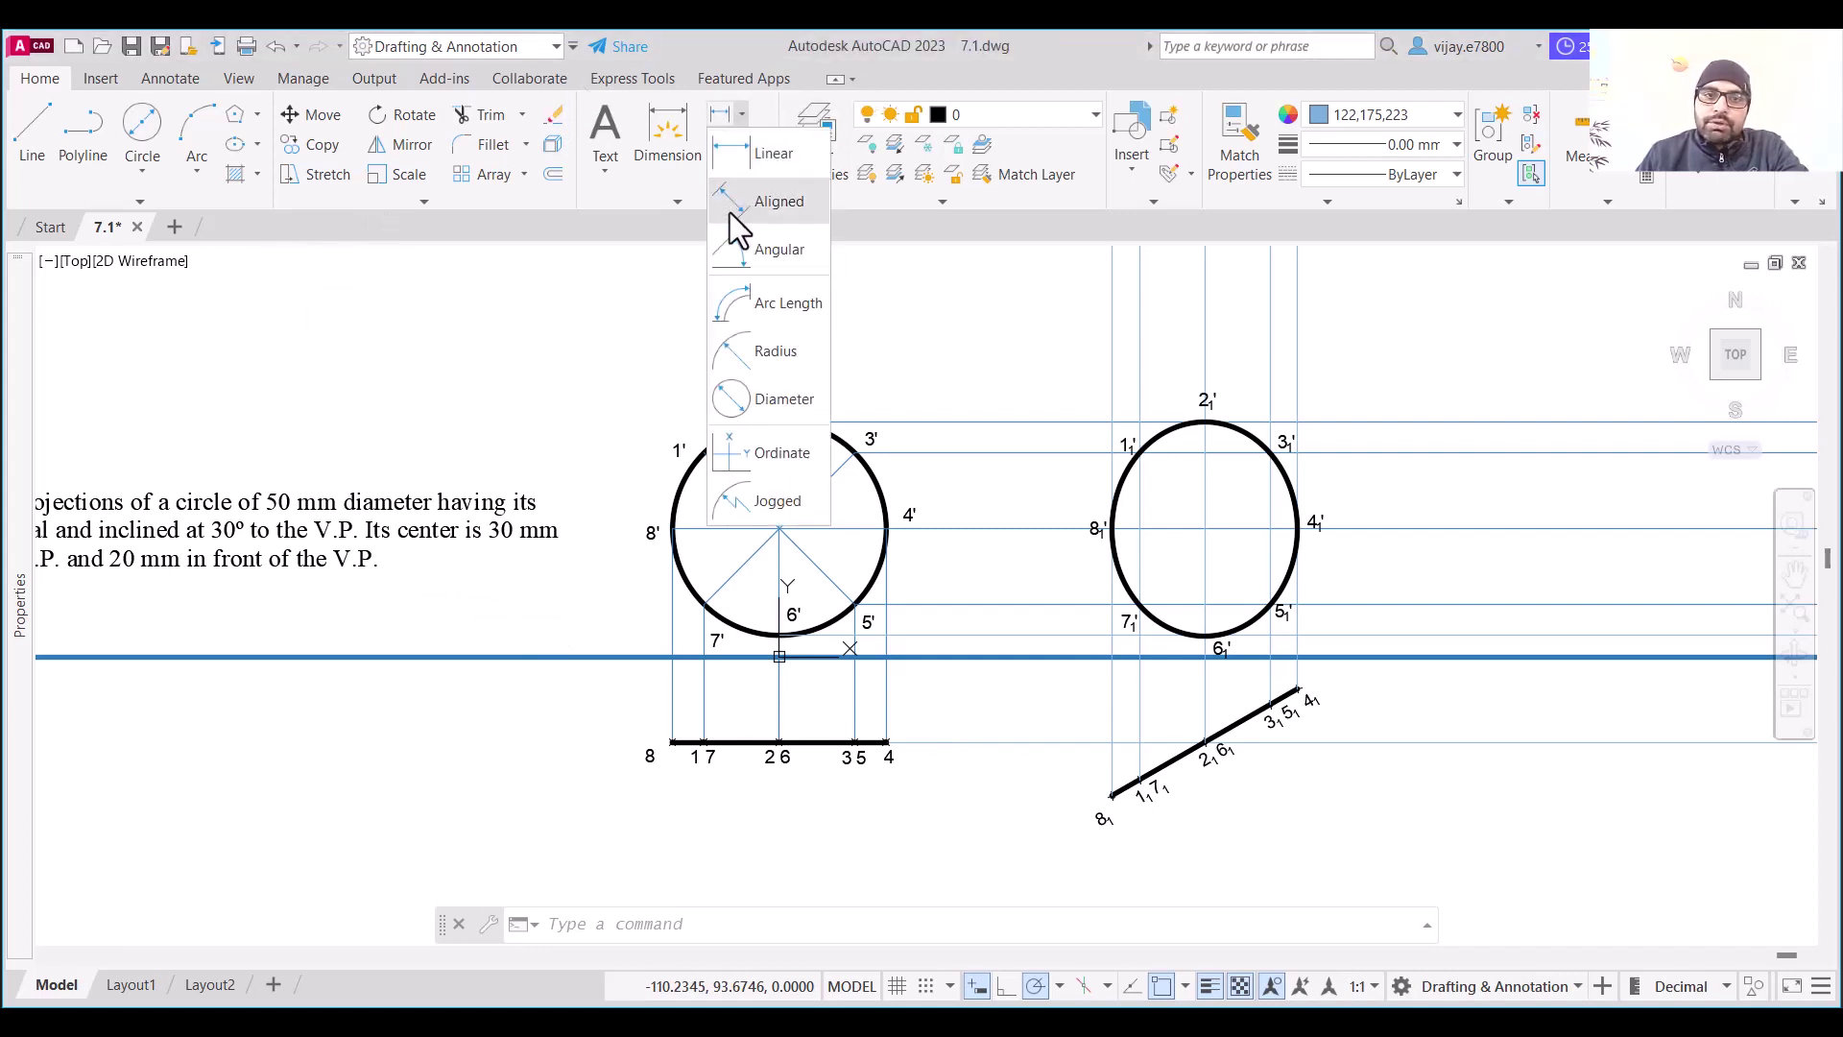
left_click(745, 349)
left_click(729, 436)
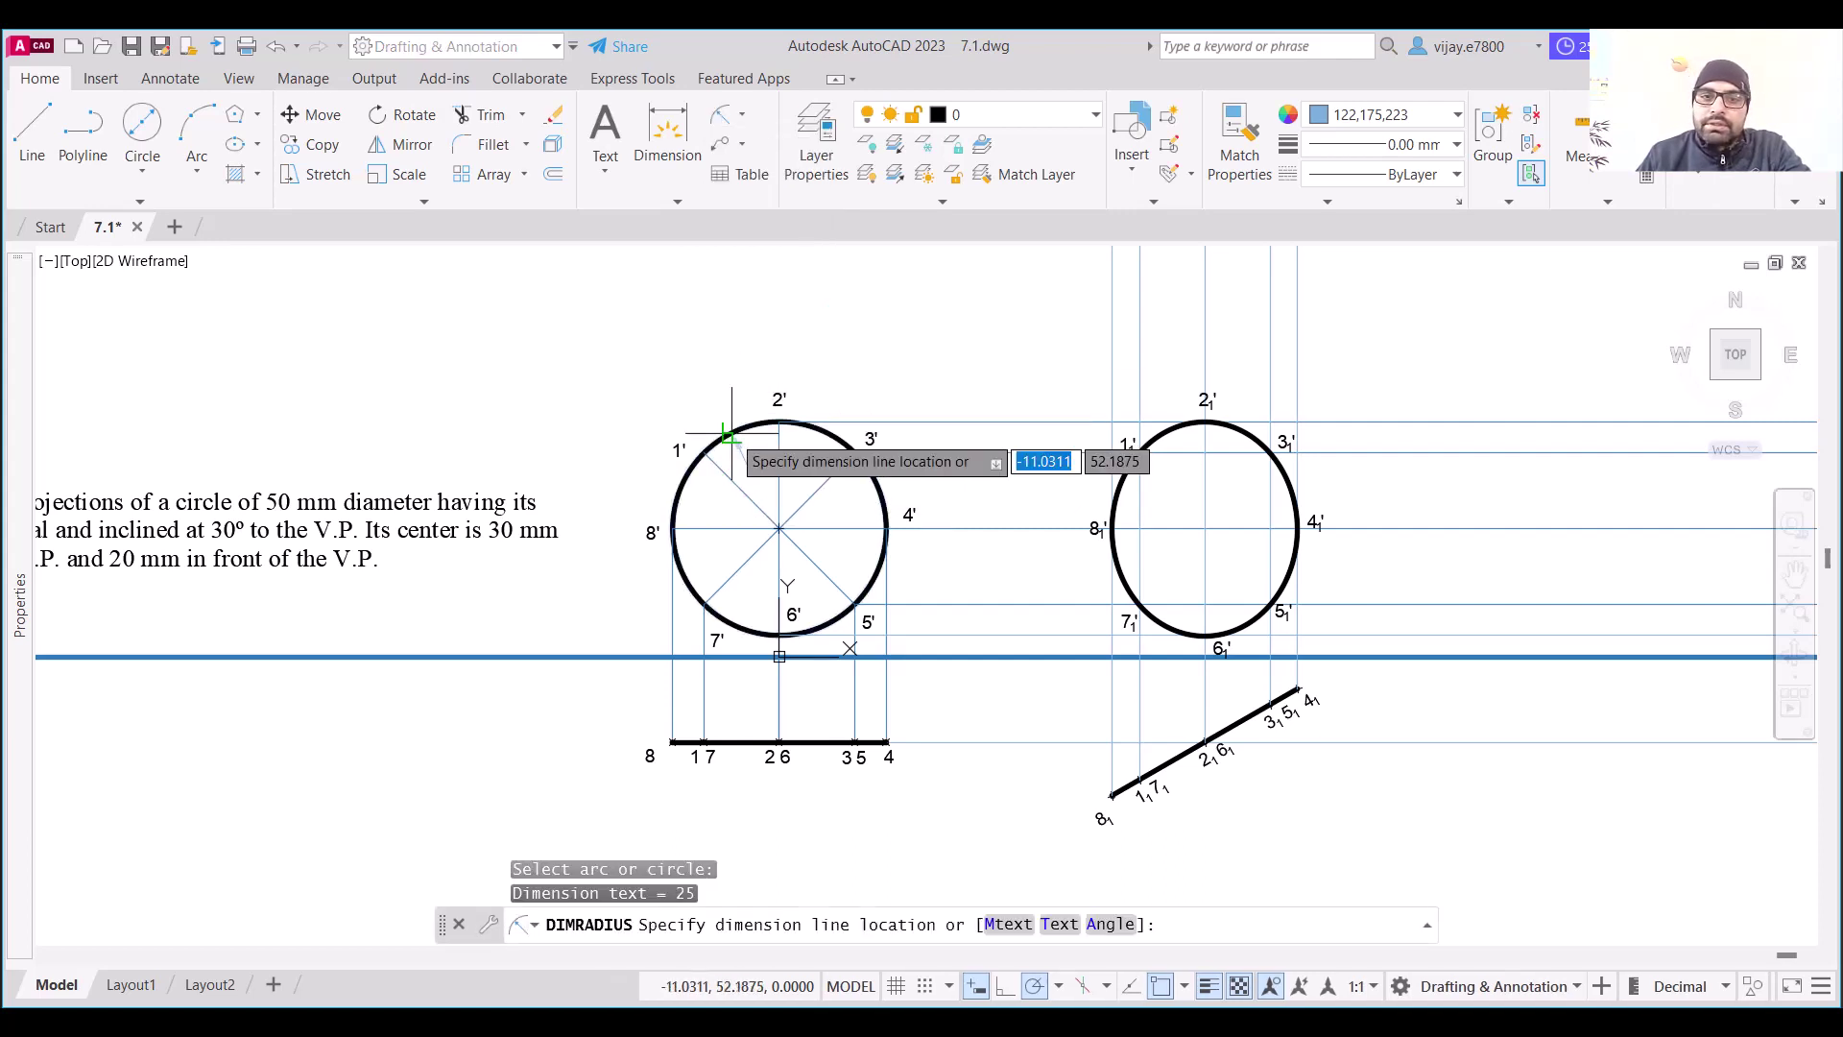
left_click(653, 337)
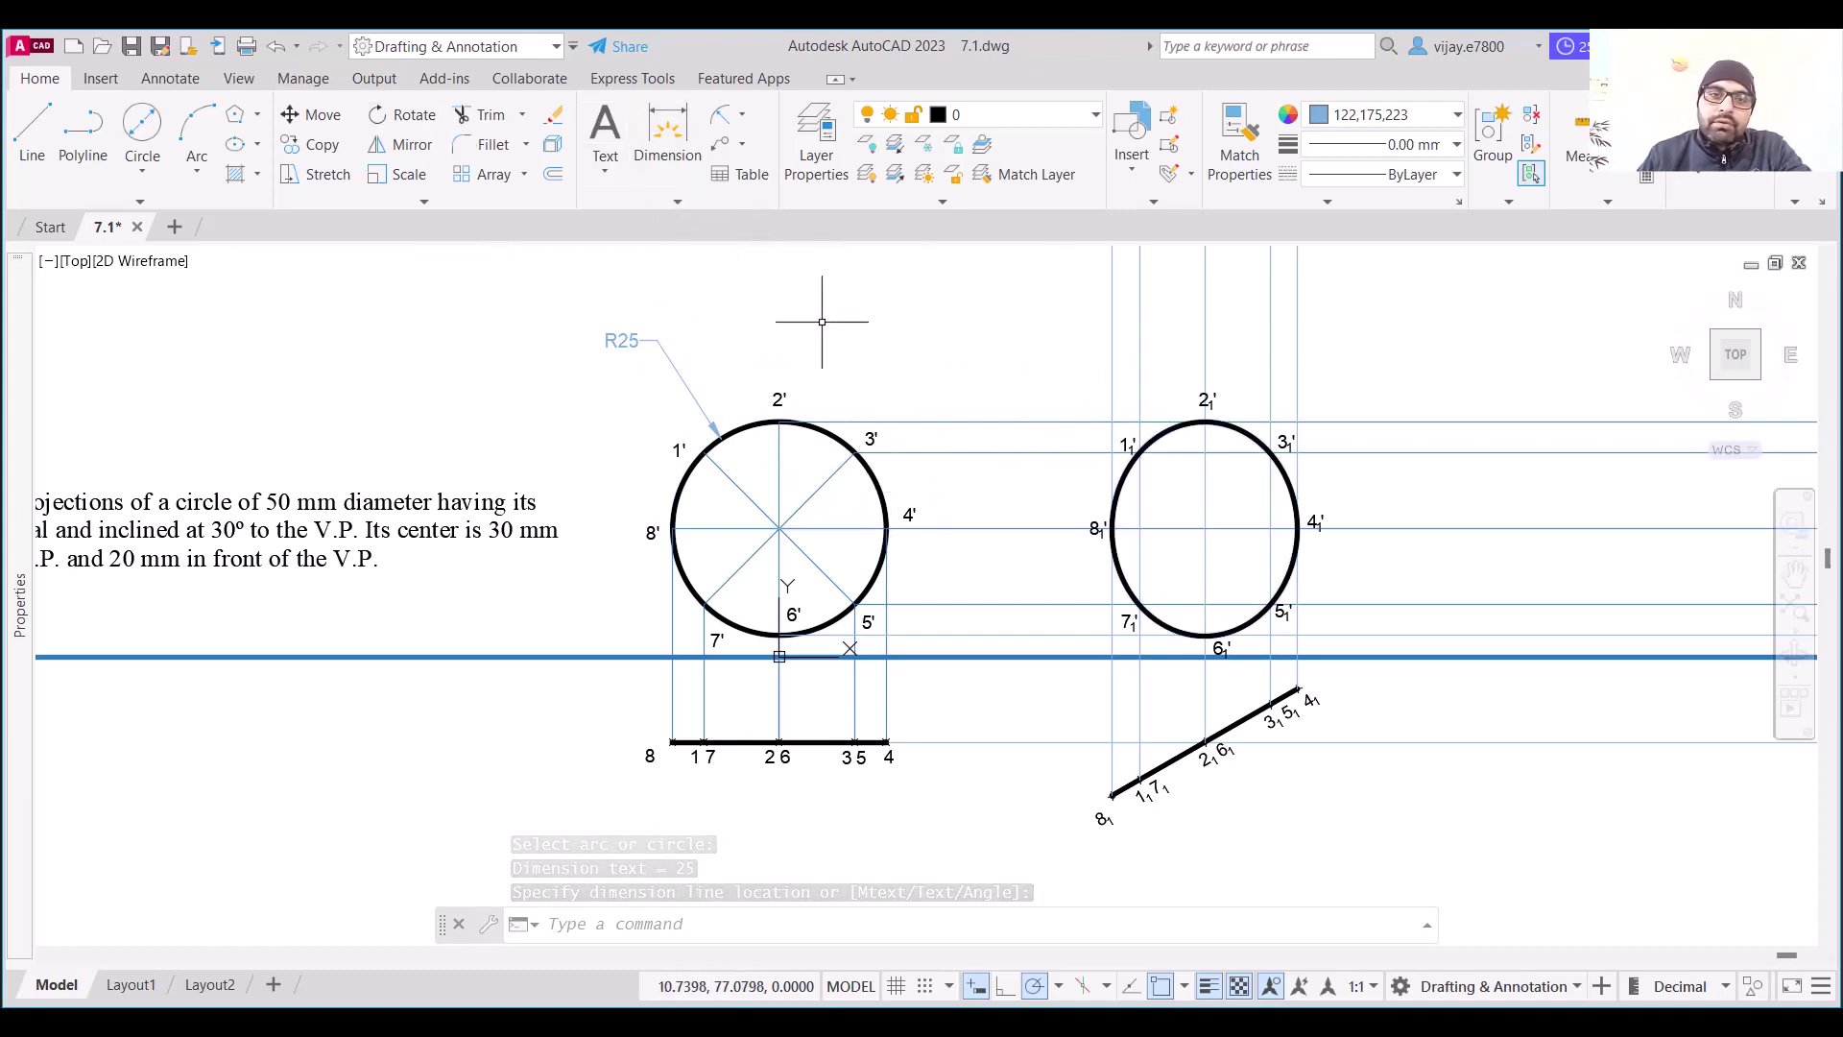
Try to add an angular dimension between the inclined line and the horizontal ray crossing its midpoint
left_click(741, 114)
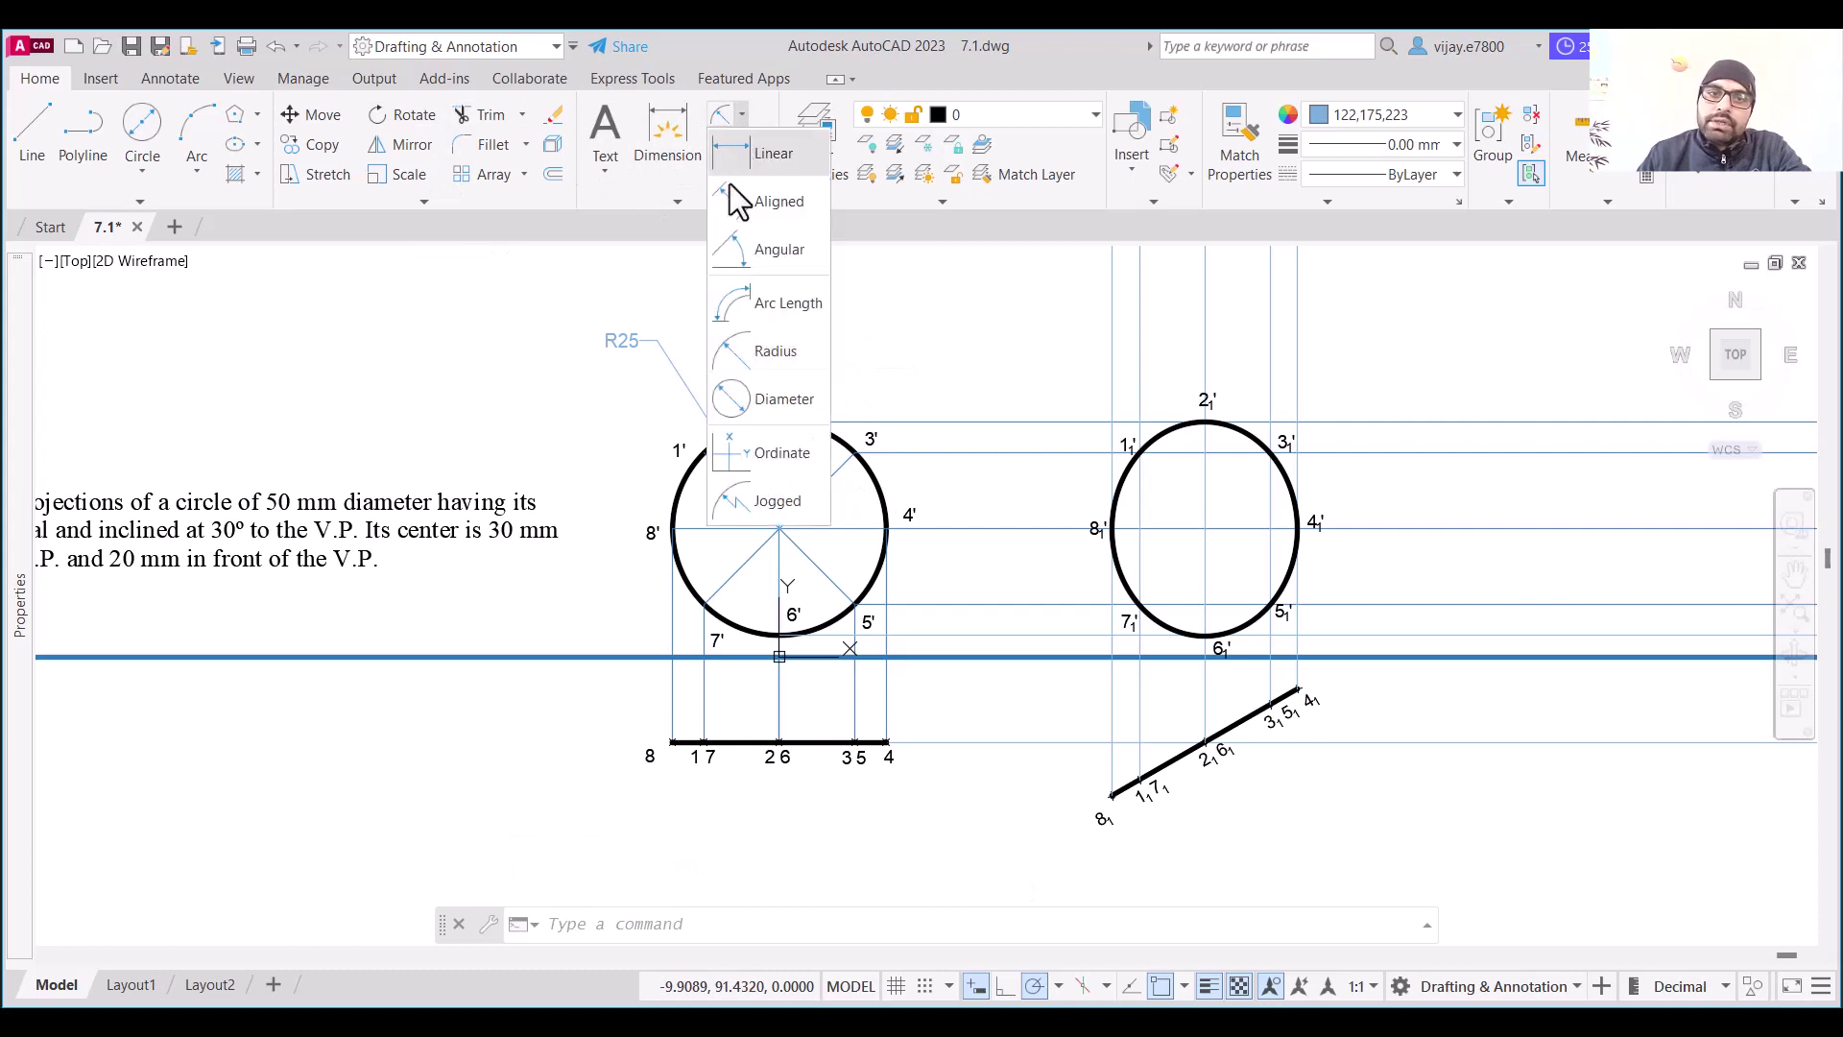
left_click(760, 265)
left_click(1245, 716)
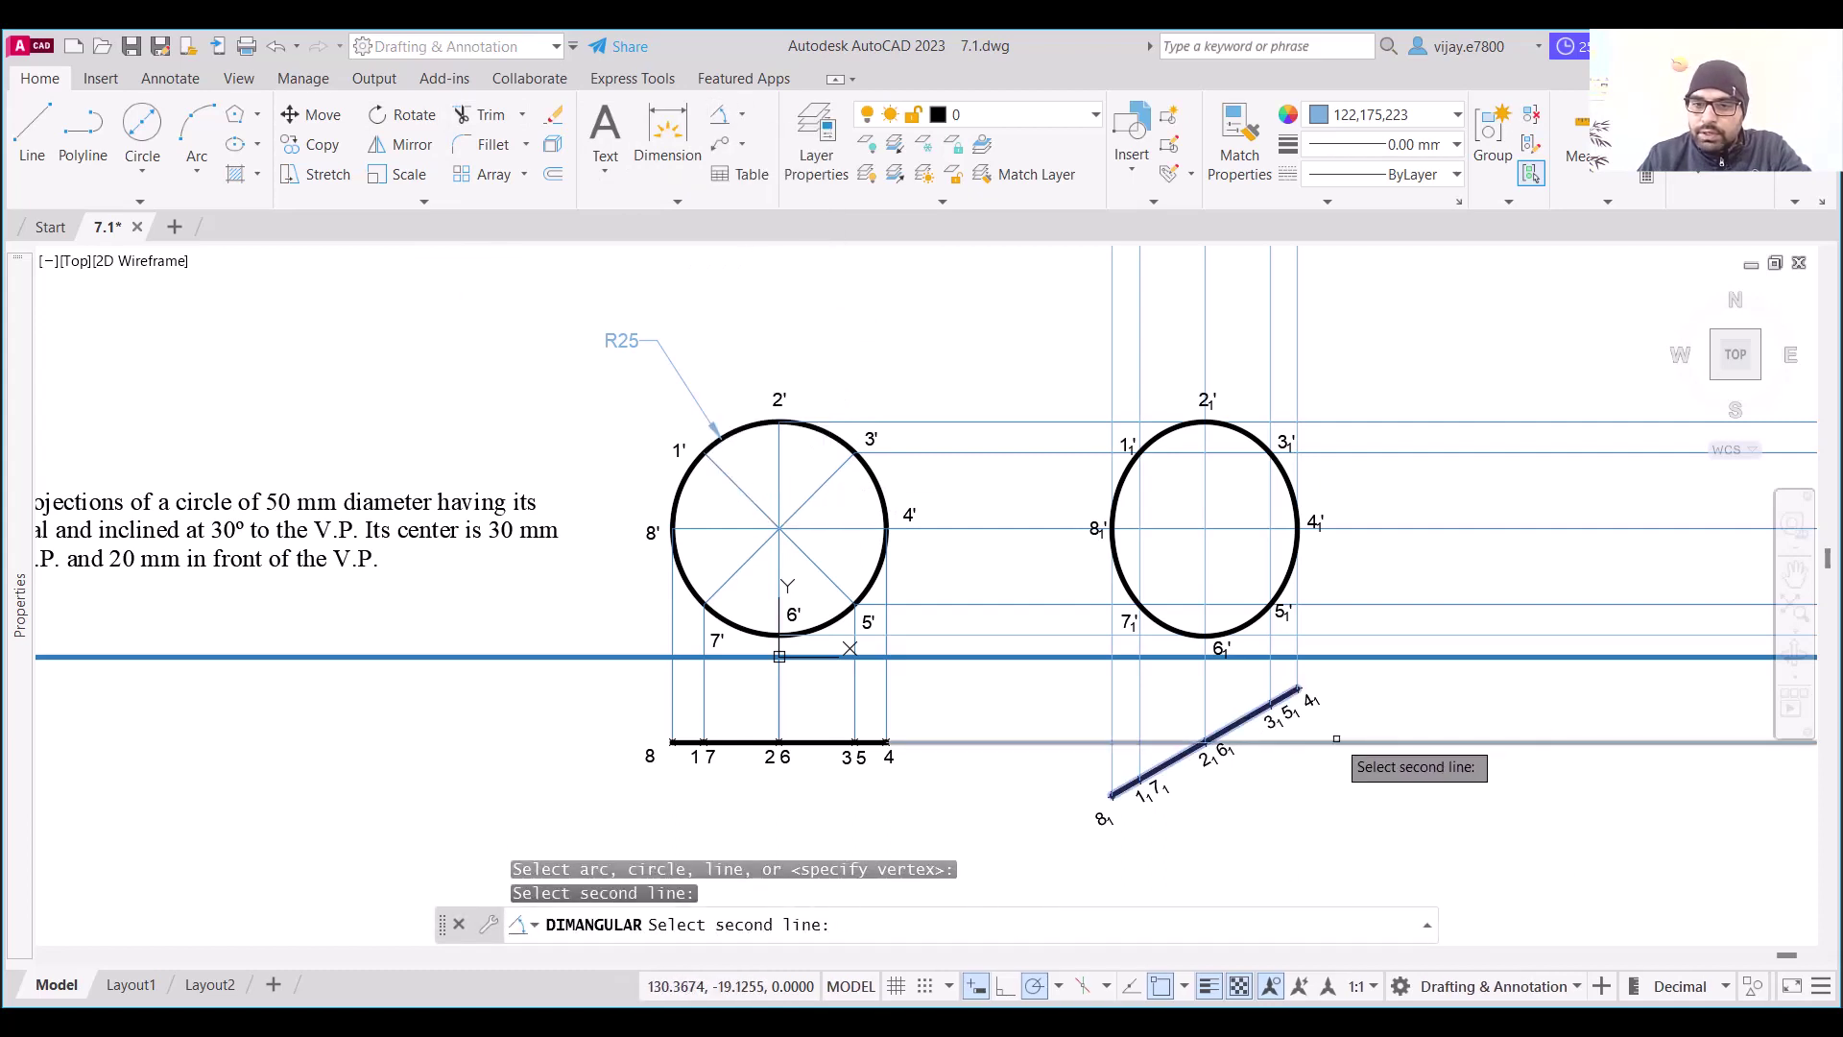
left_click(1336, 739)
left_click(1239, 722)
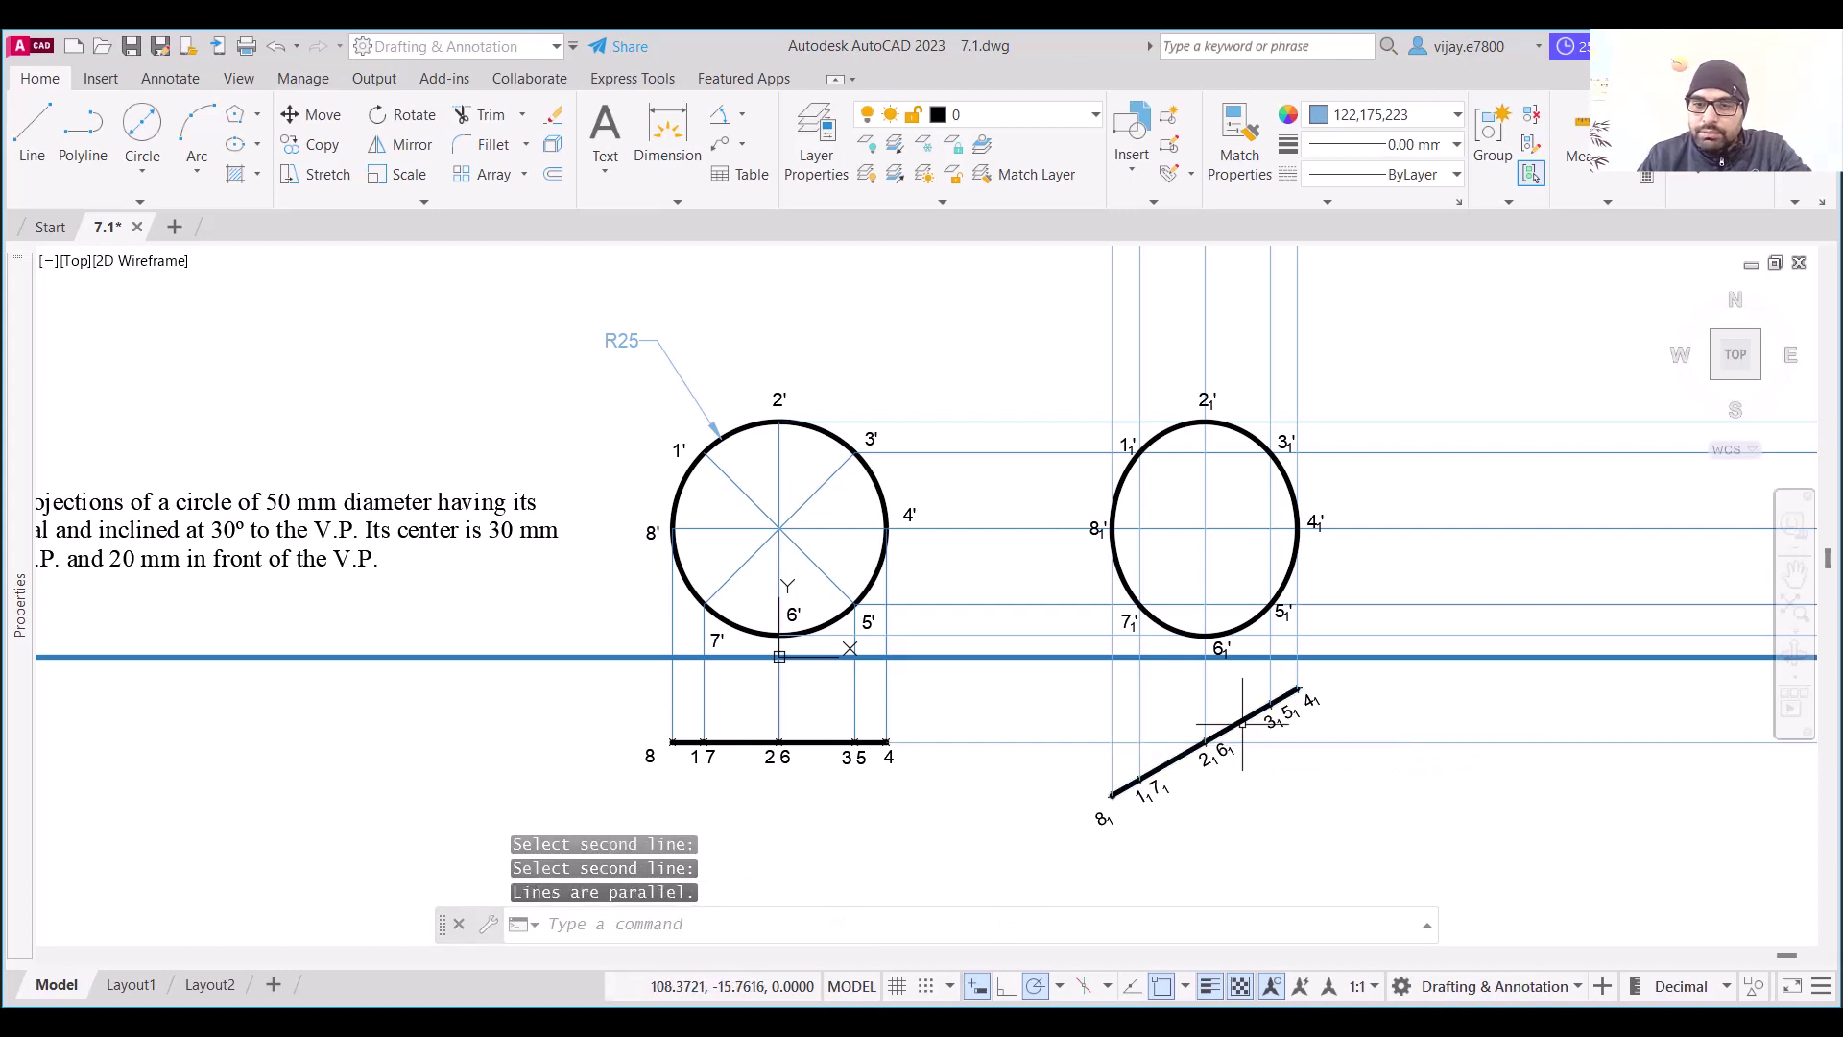
left_click(1239, 722)
left_click(1260, 741)
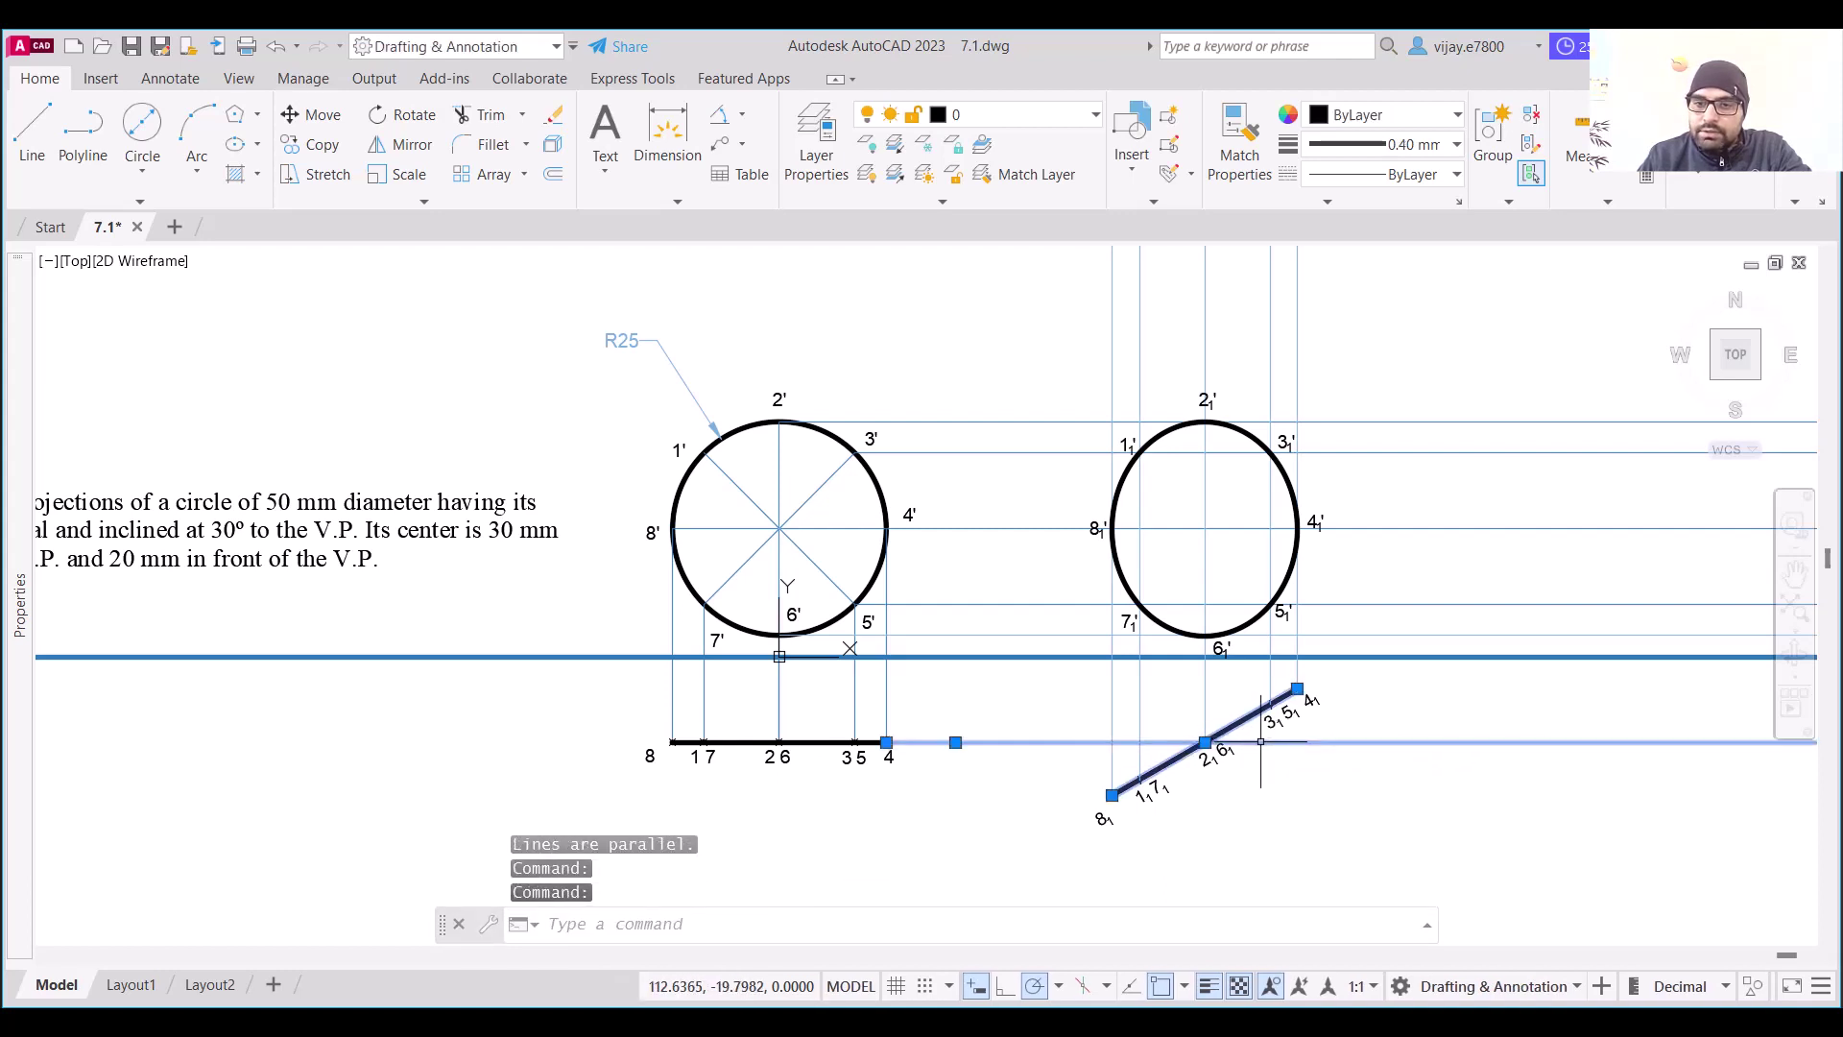
left_click(719, 115)
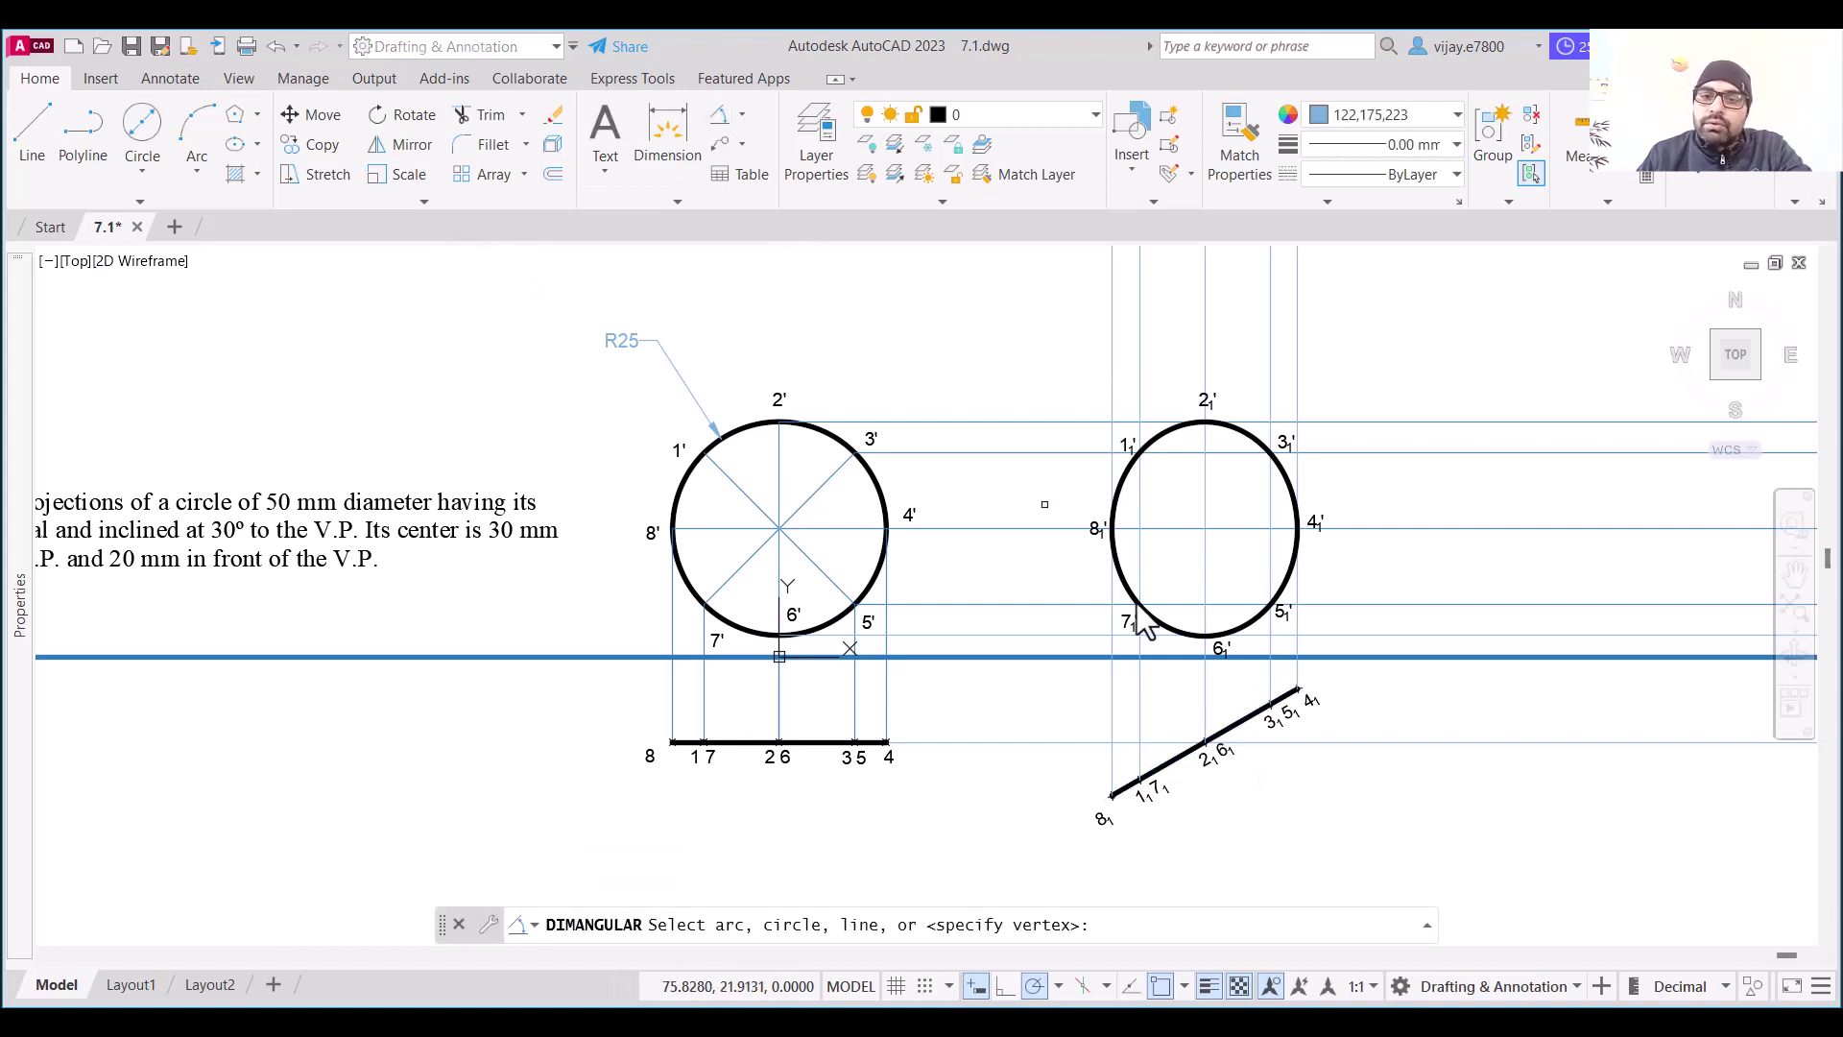
left_click(1239, 722)
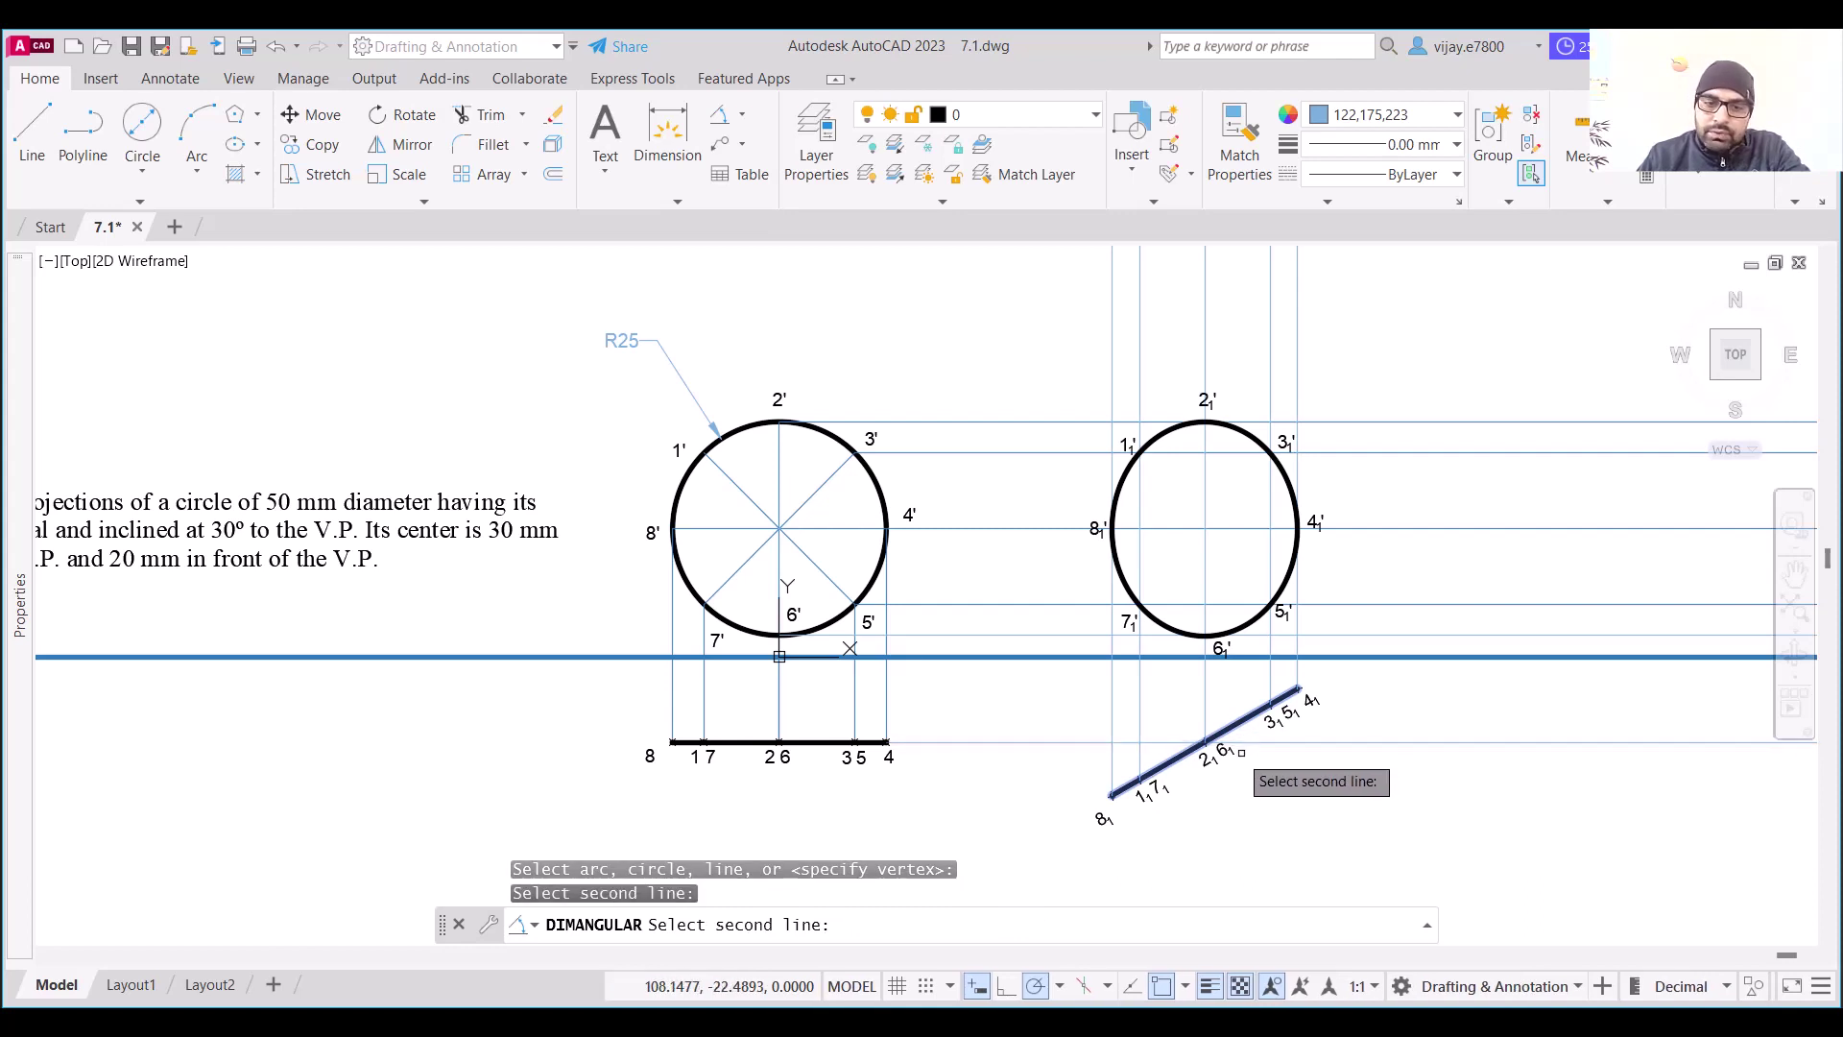
key("Escape")
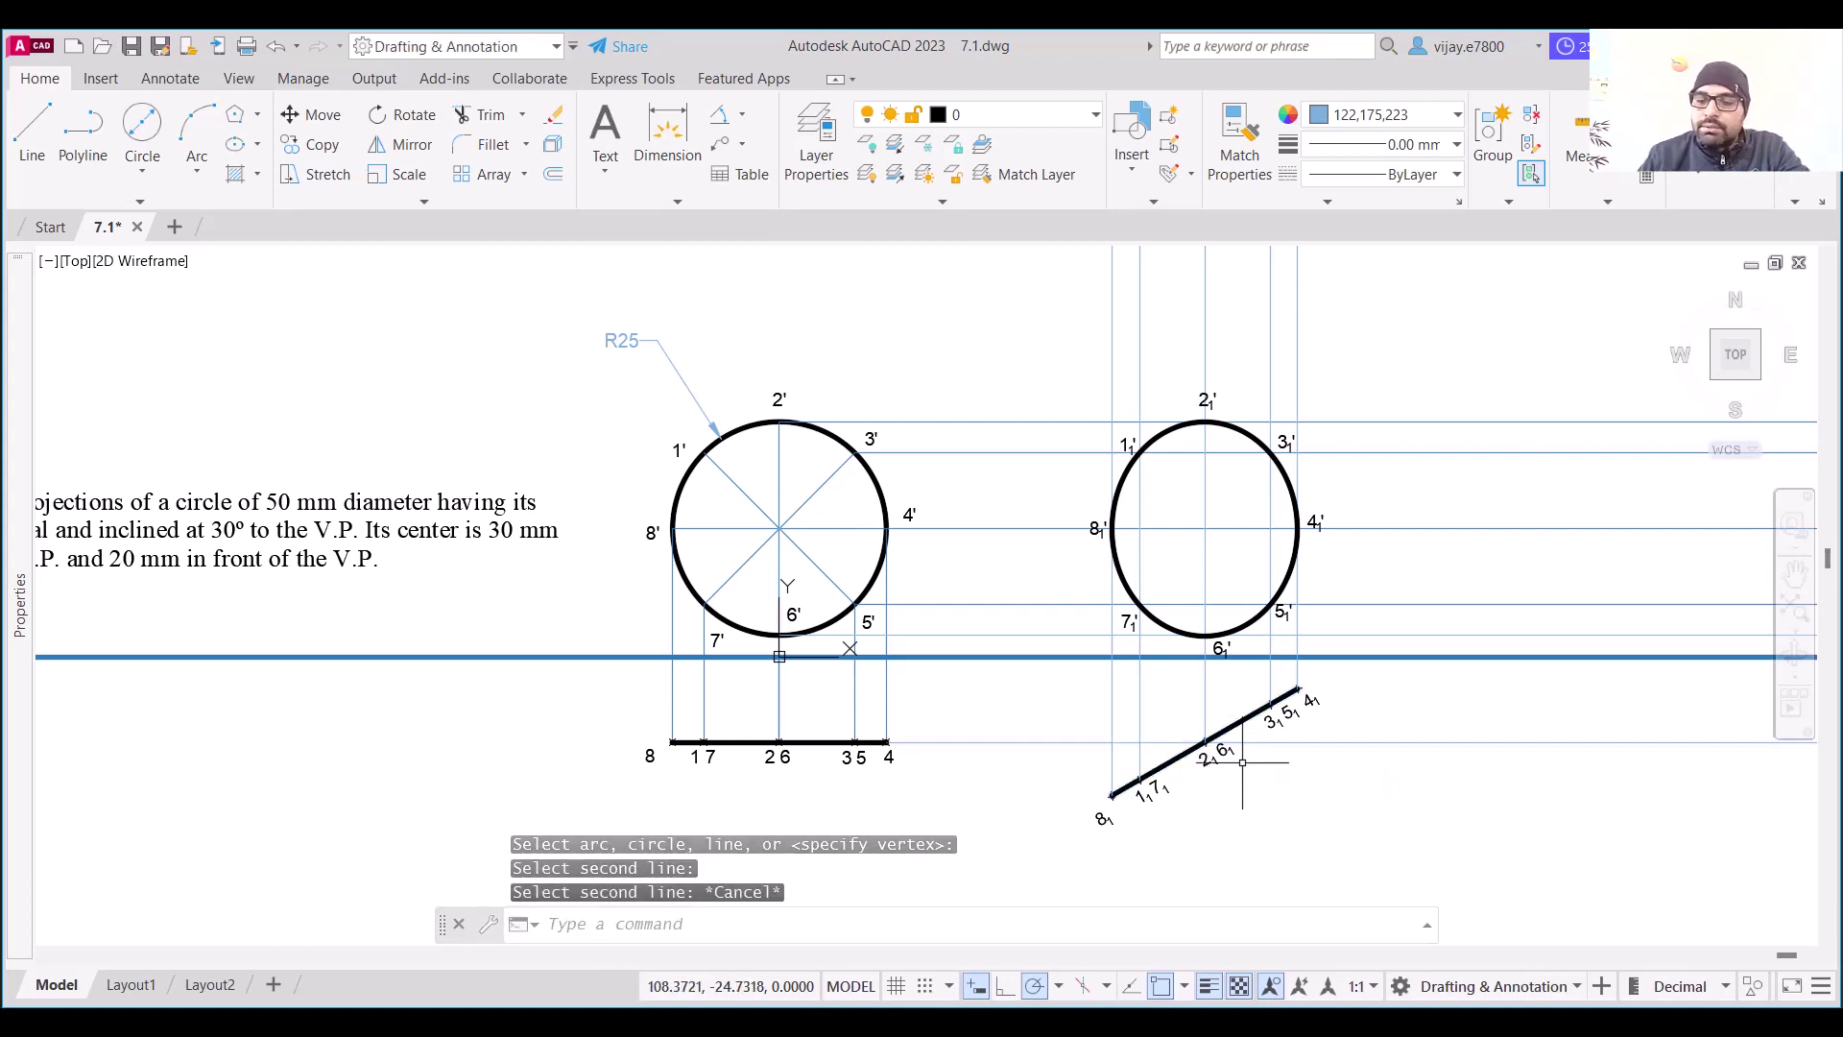
Draw a horizontal line about 41 mm long from the inclined line's midpoint, extending past label 4₁
scroll(1517, 761, "up", 2)
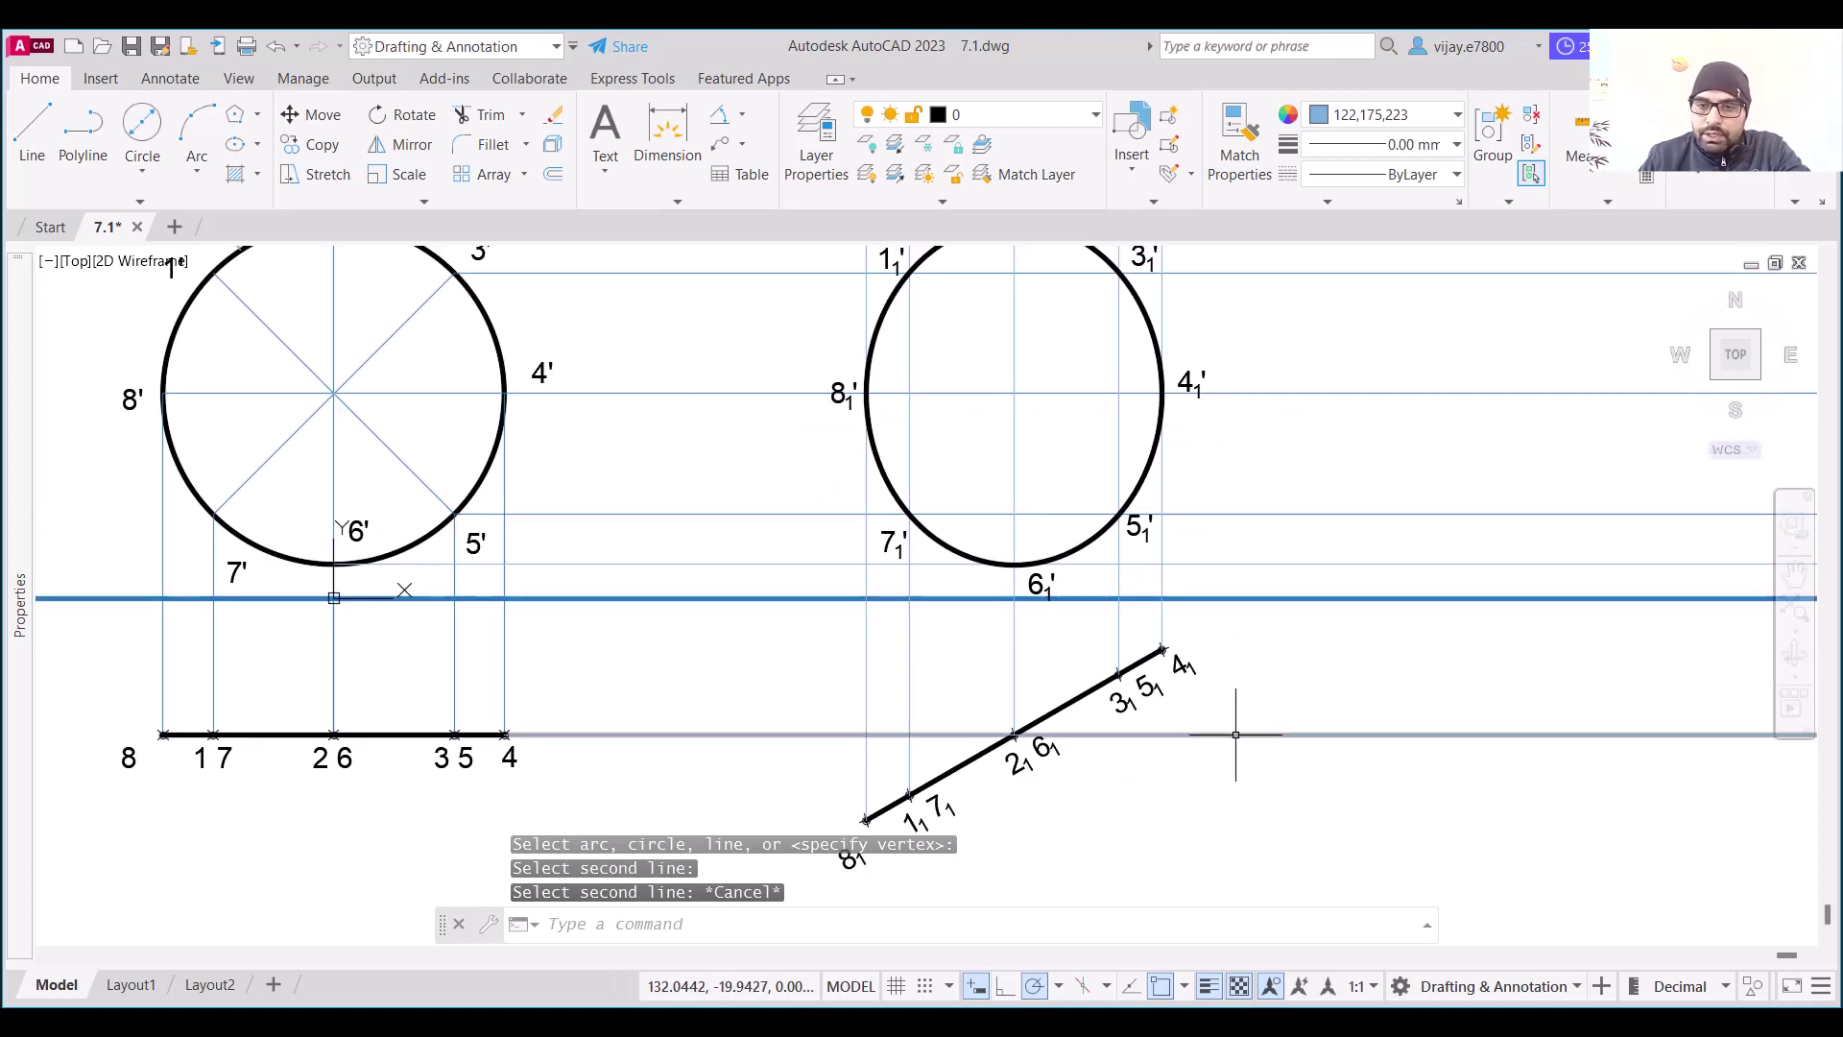
left_click(34, 144)
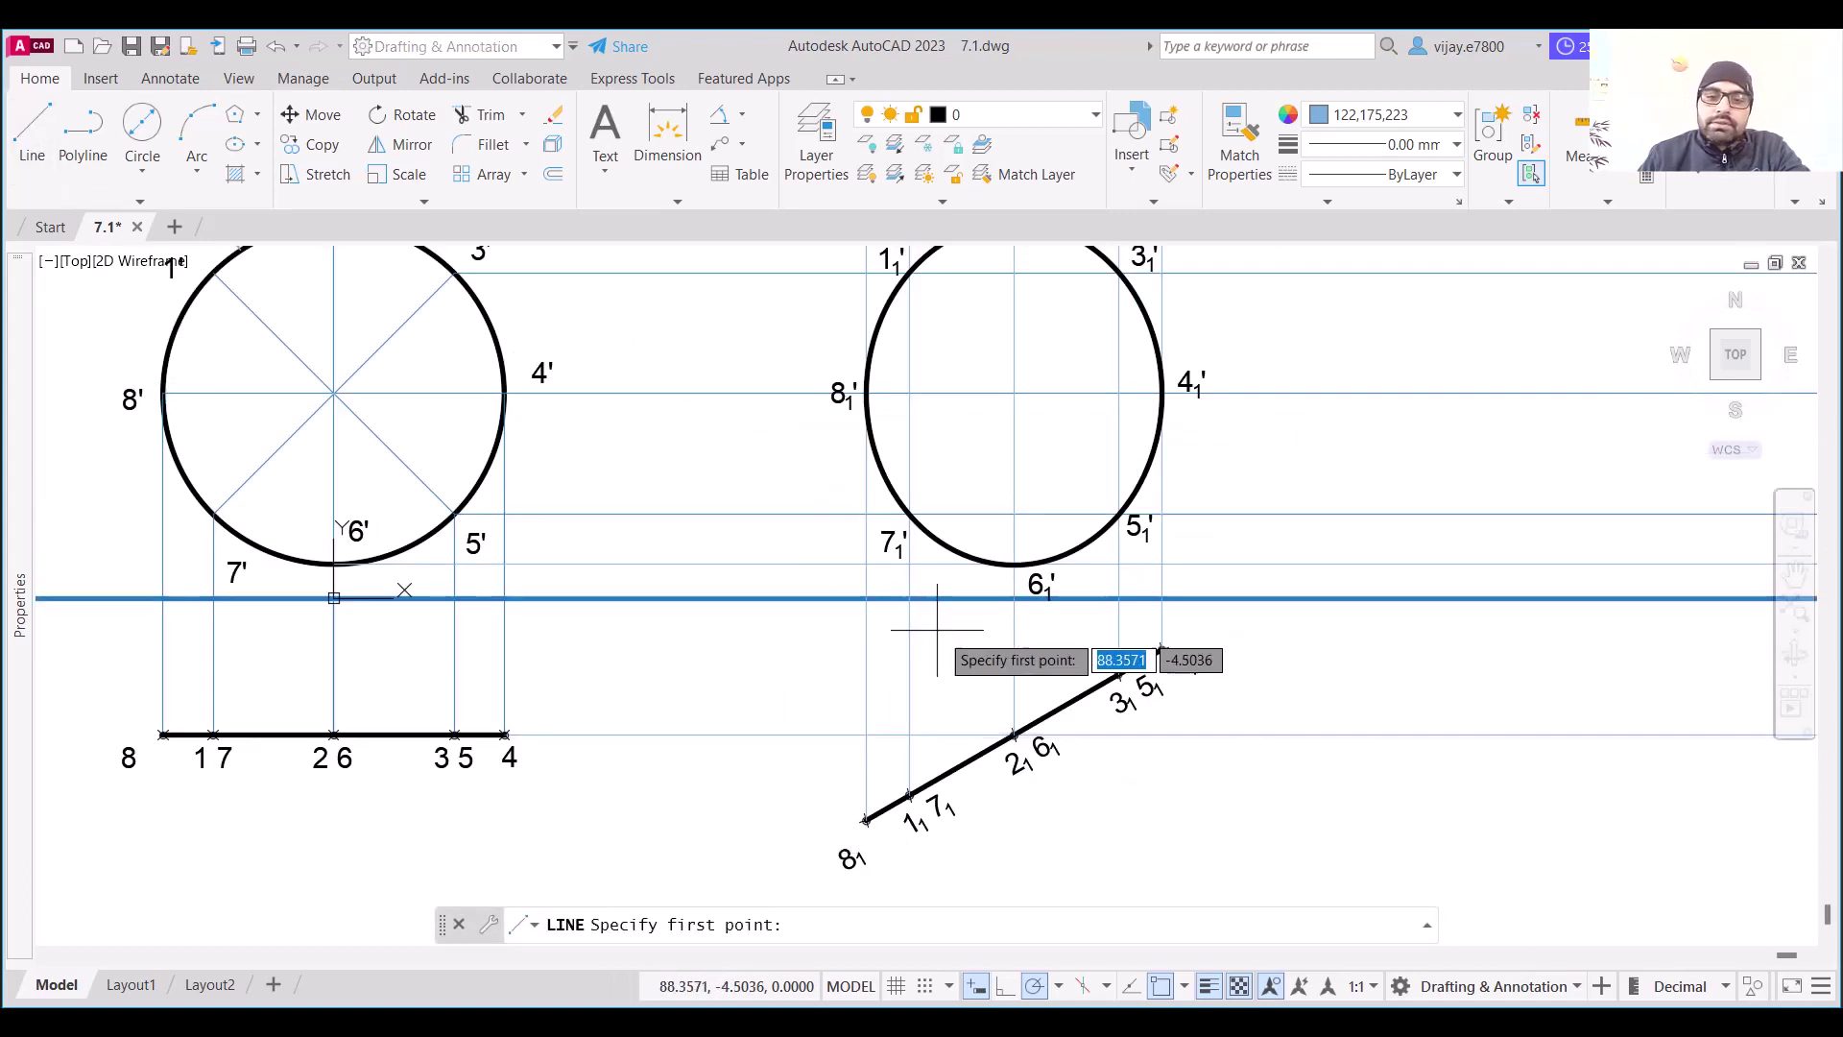
left_click(1013, 736)
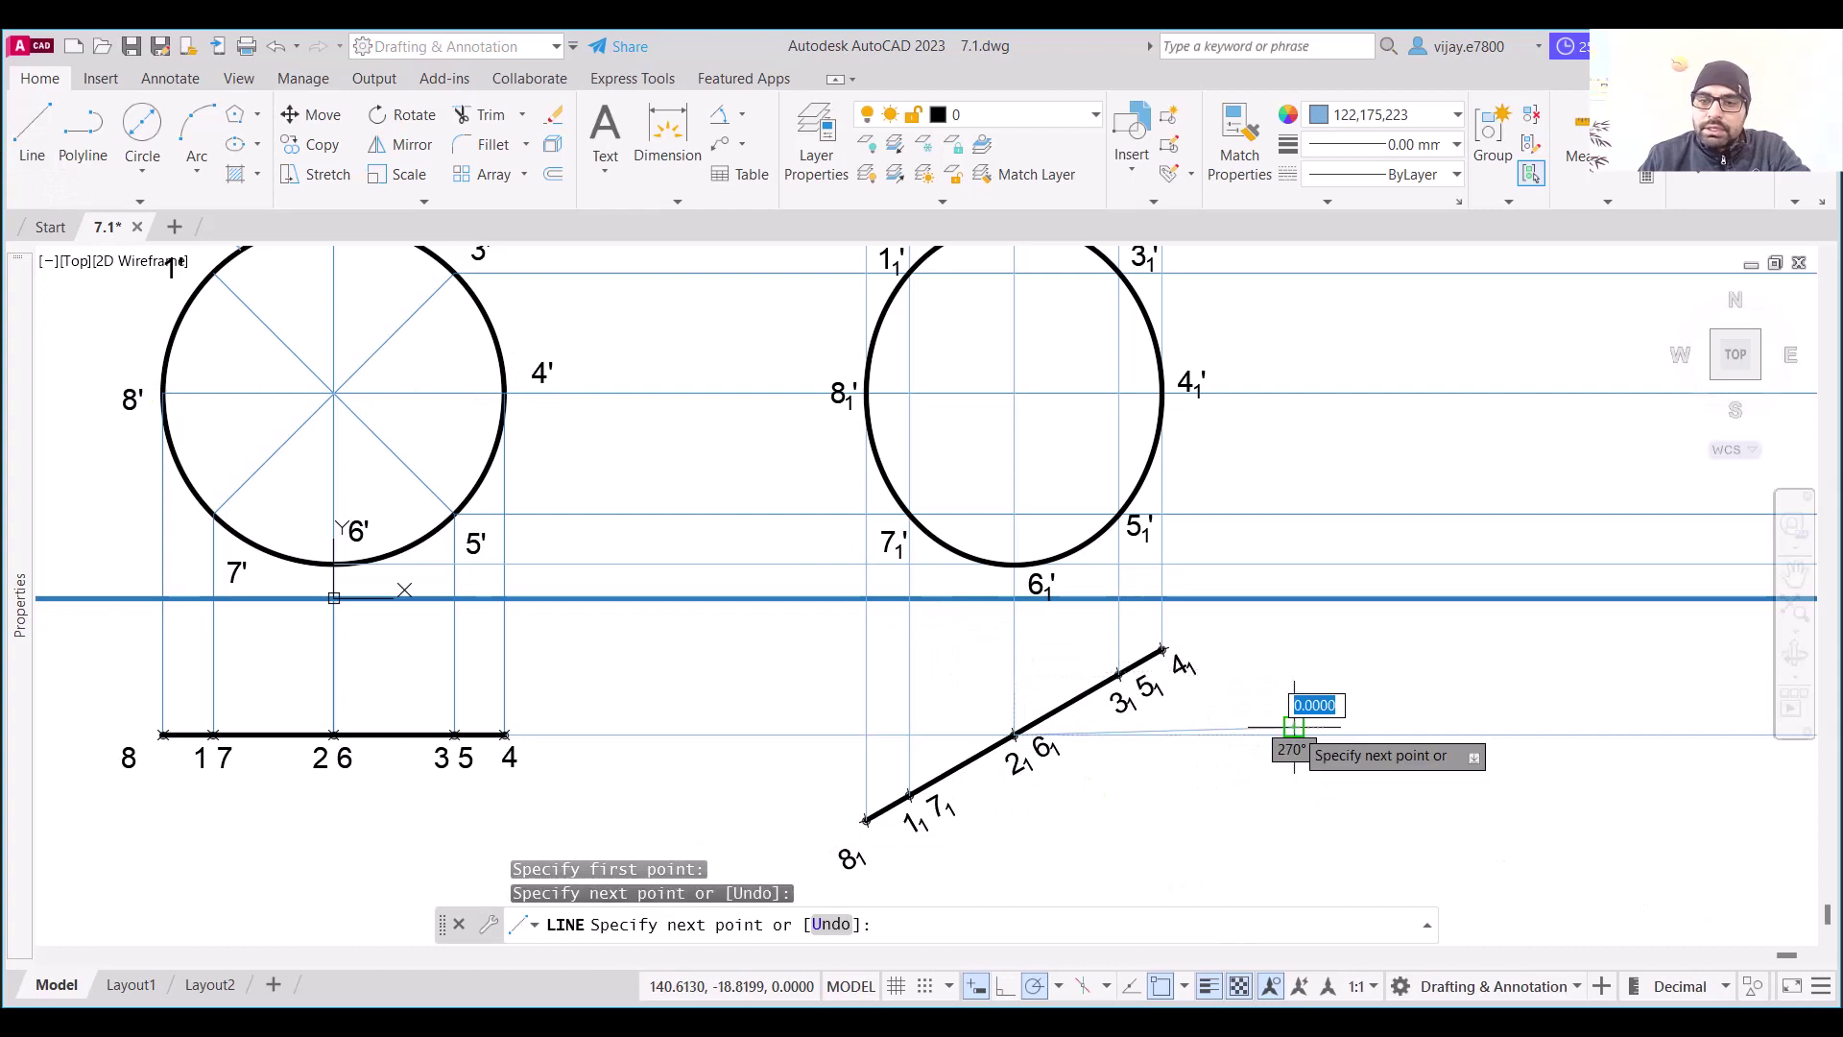
key("ctrl+z")
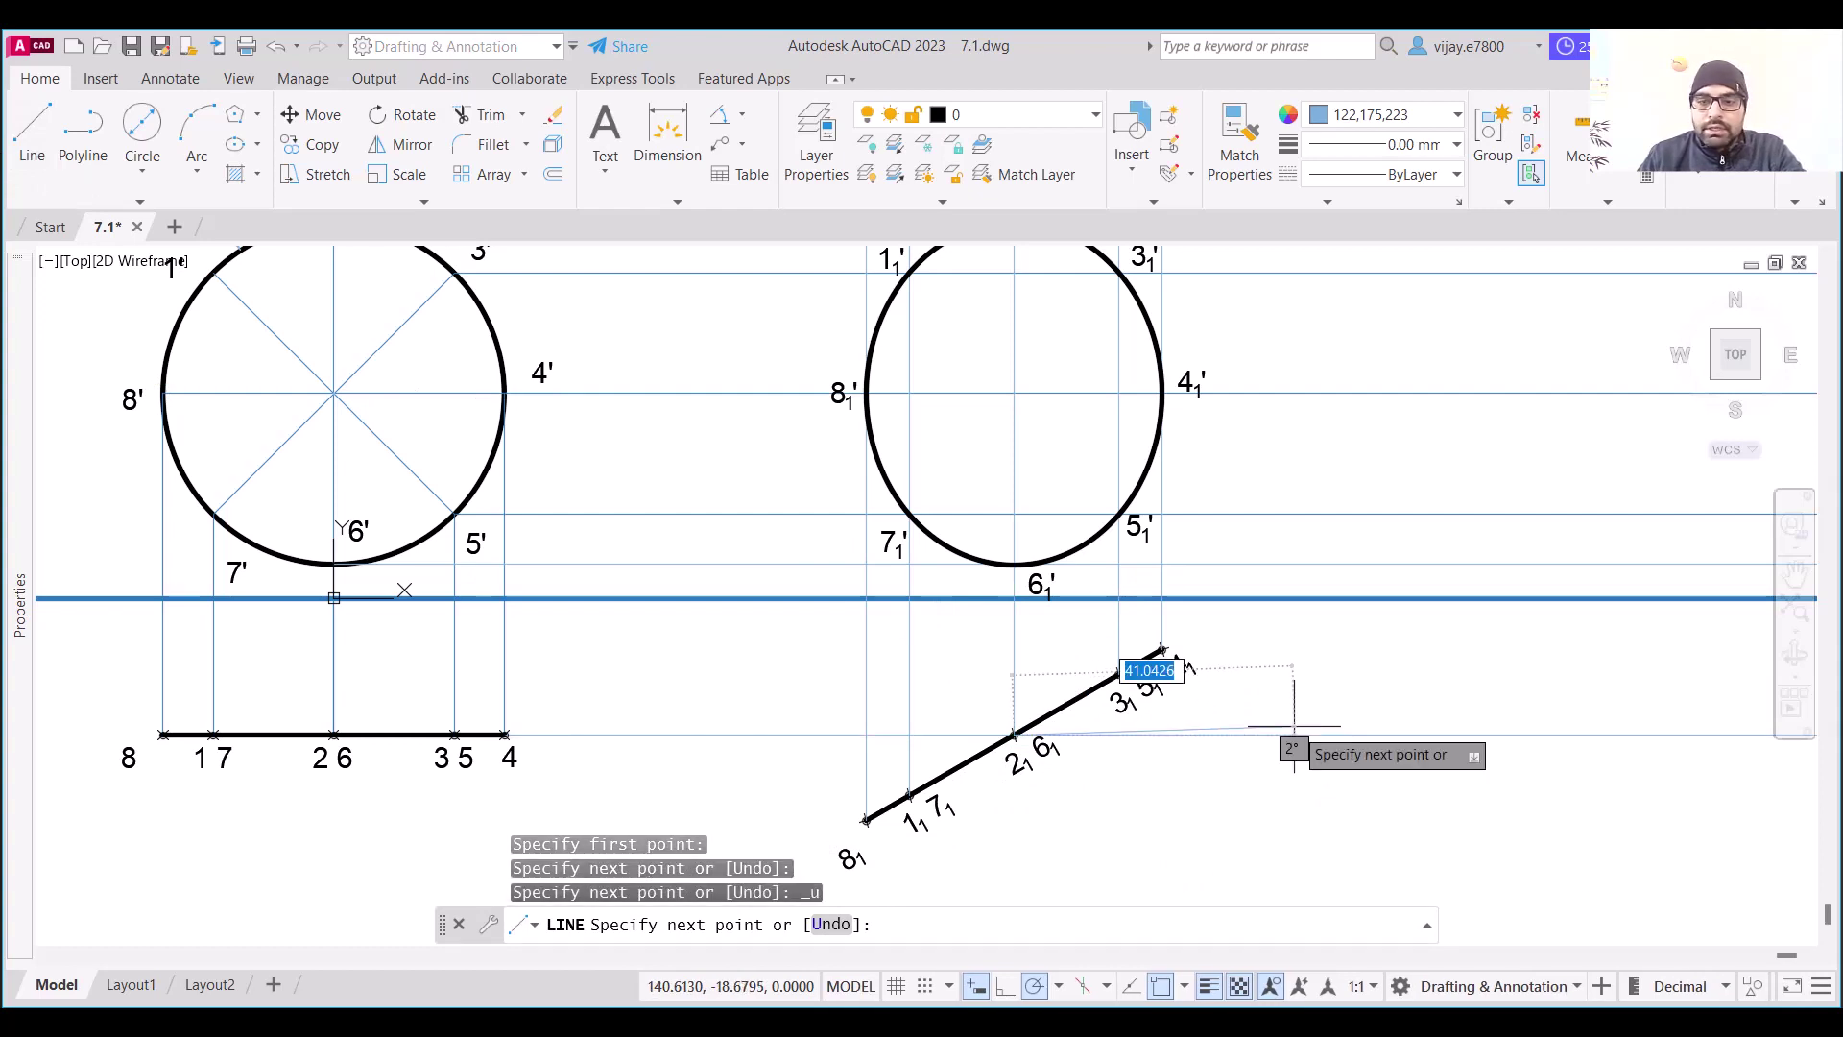
key("Escape")
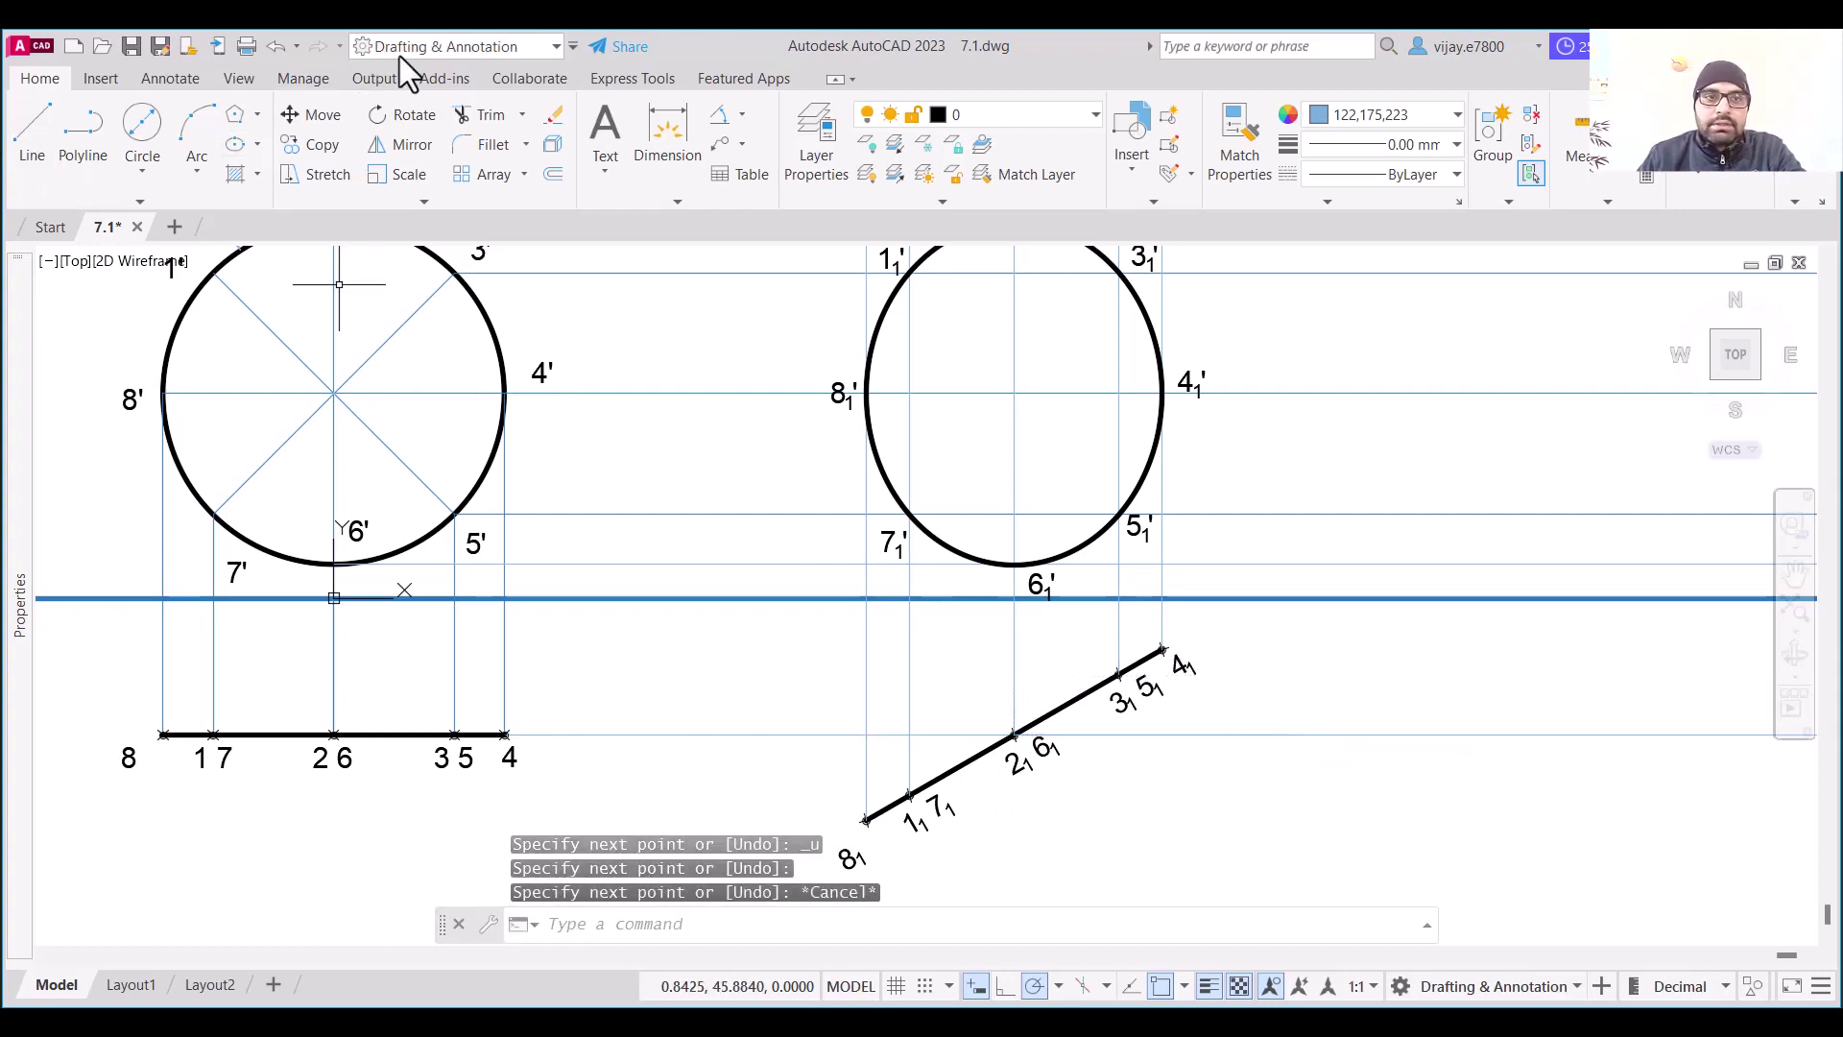
Add an angular dimension between the new horizontal line and the inclined line, placing its arc just beyond label 4₁
left_click(718, 119)
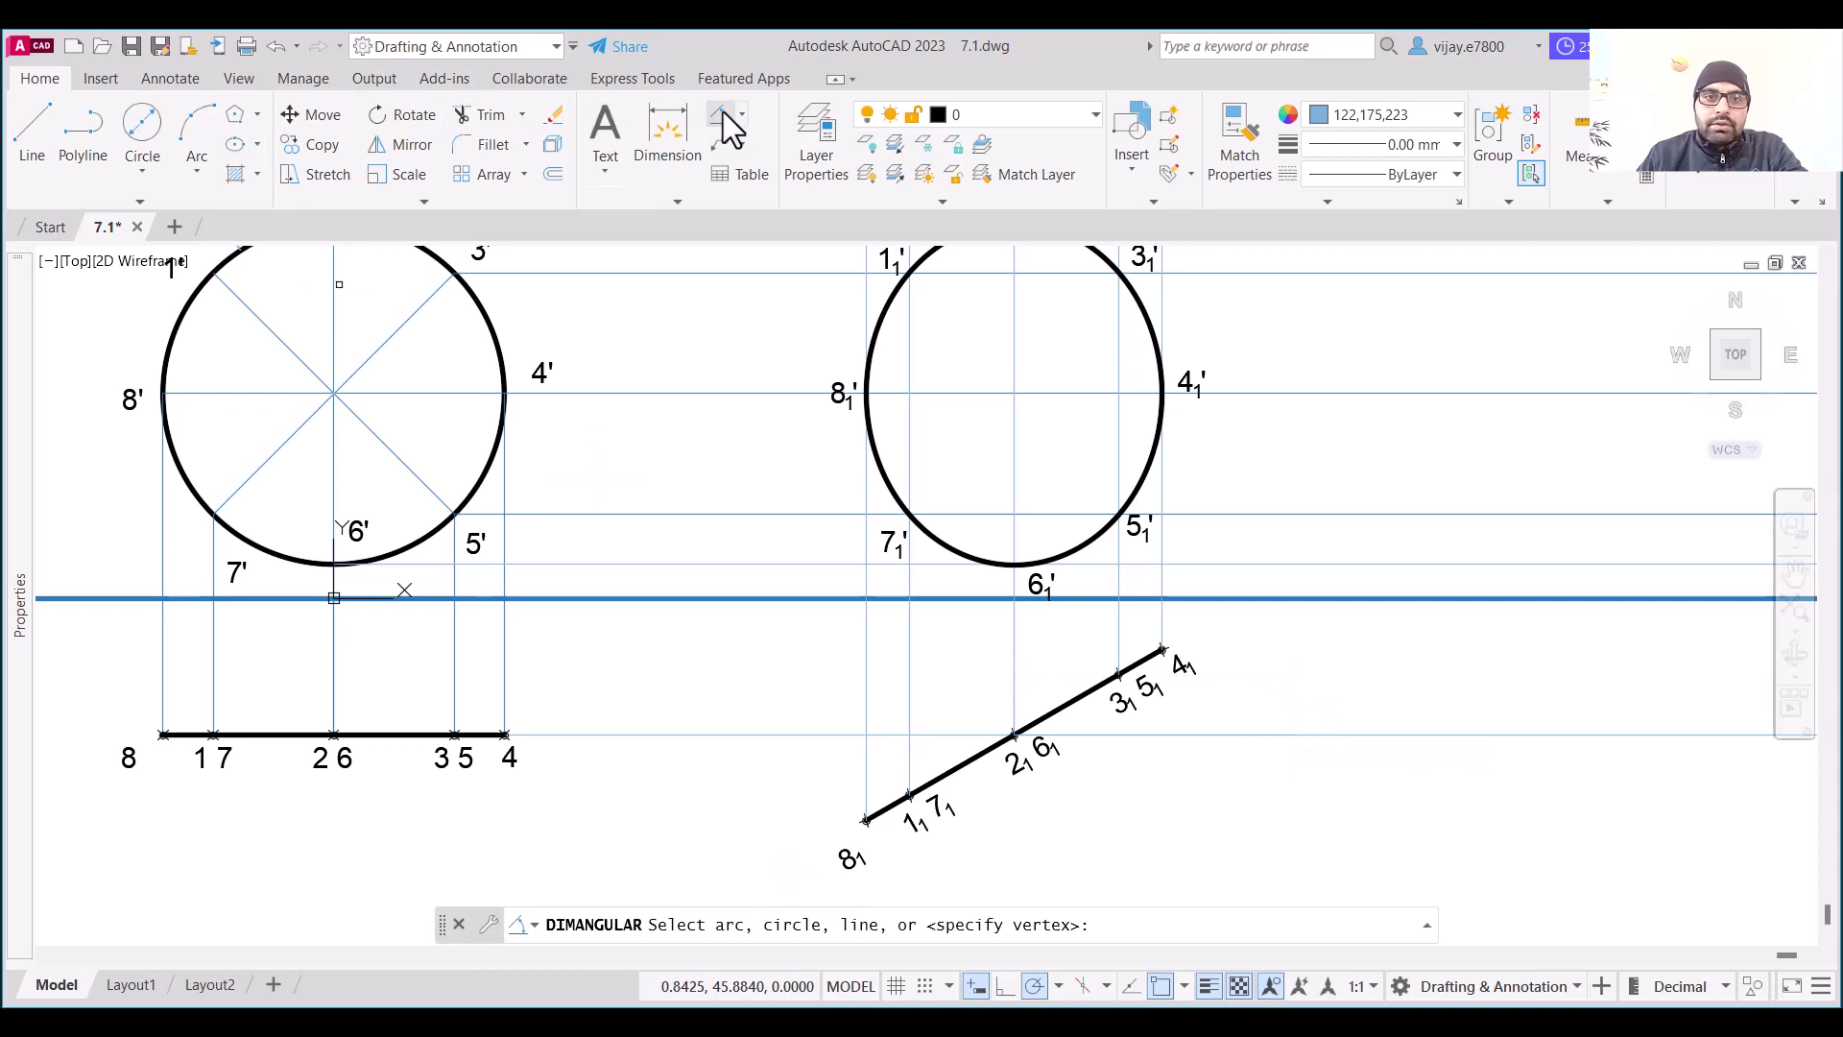
left_click(1118, 734)
left_click(1080, 695)
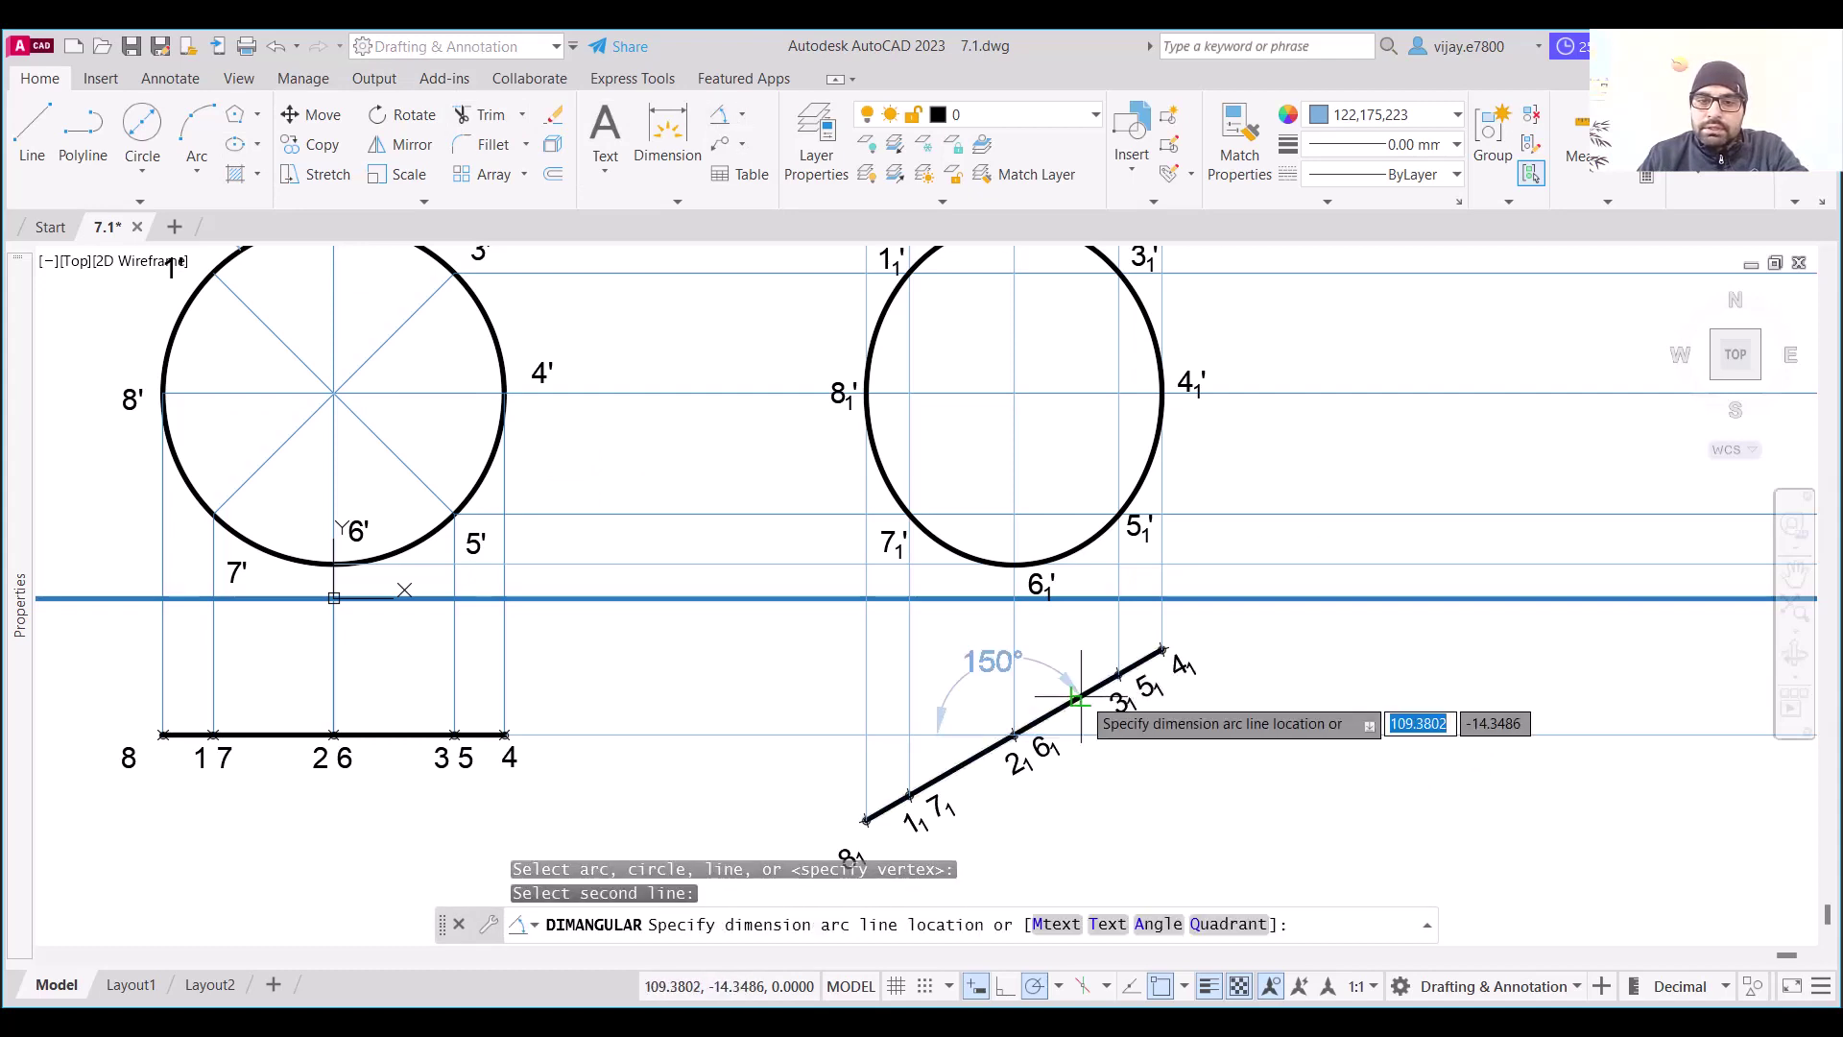
left_click(1257, 654)
scroll(1380, 868, "down", 2)
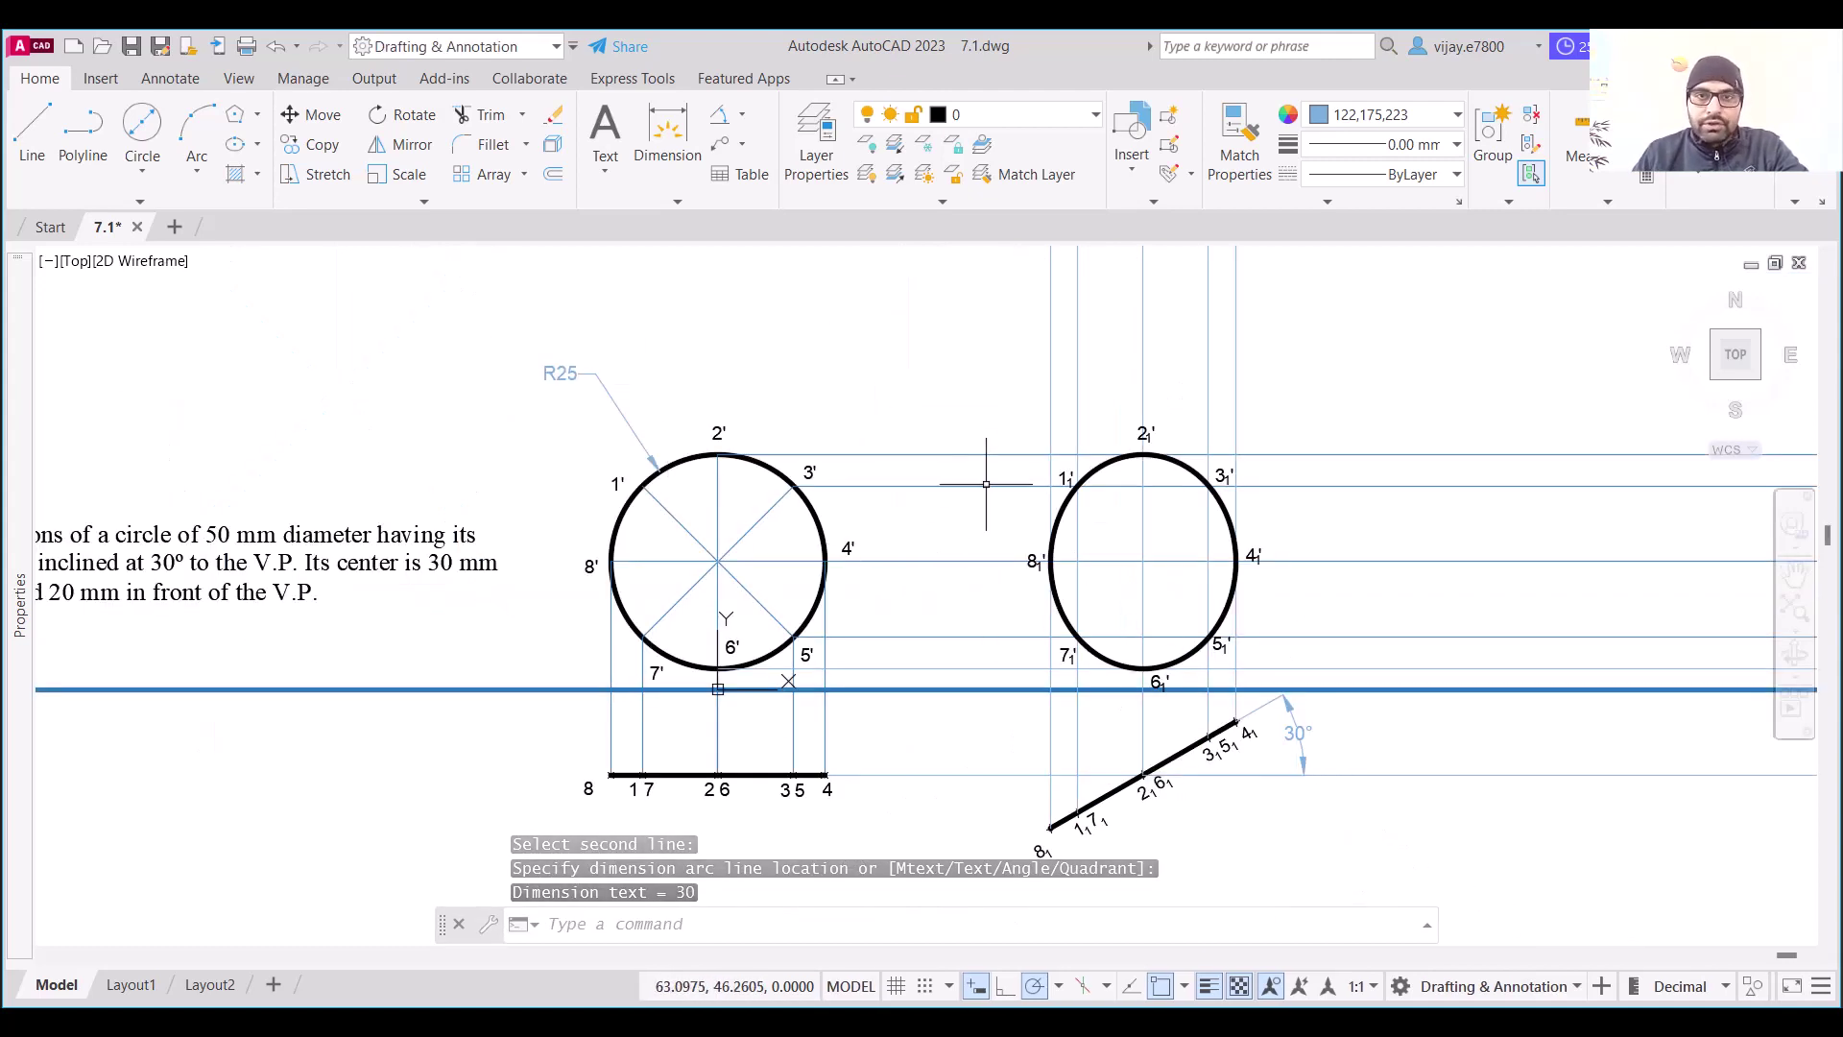
Trim the vertical projectors above the ellipse, and the horizontal projectors and thick reference line extending beyond its right side
scroll(776, 378, "down", 2)
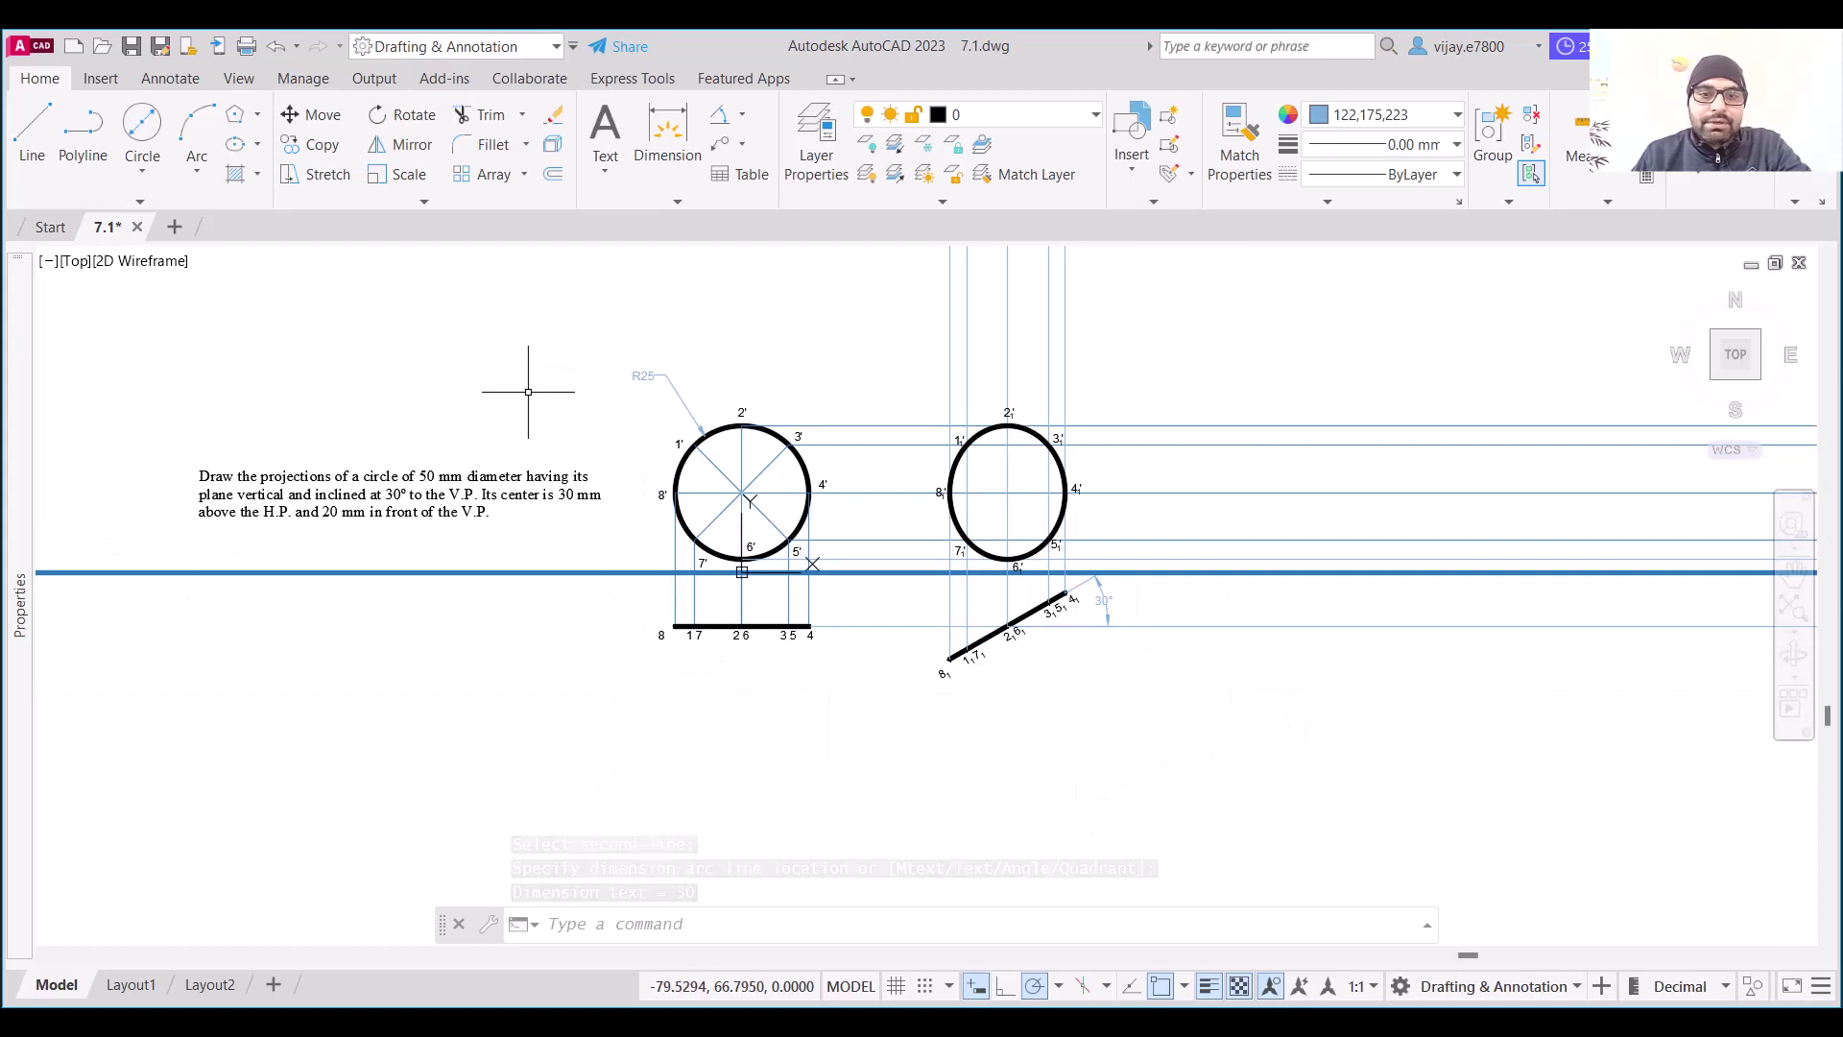
left_click(492, 117)
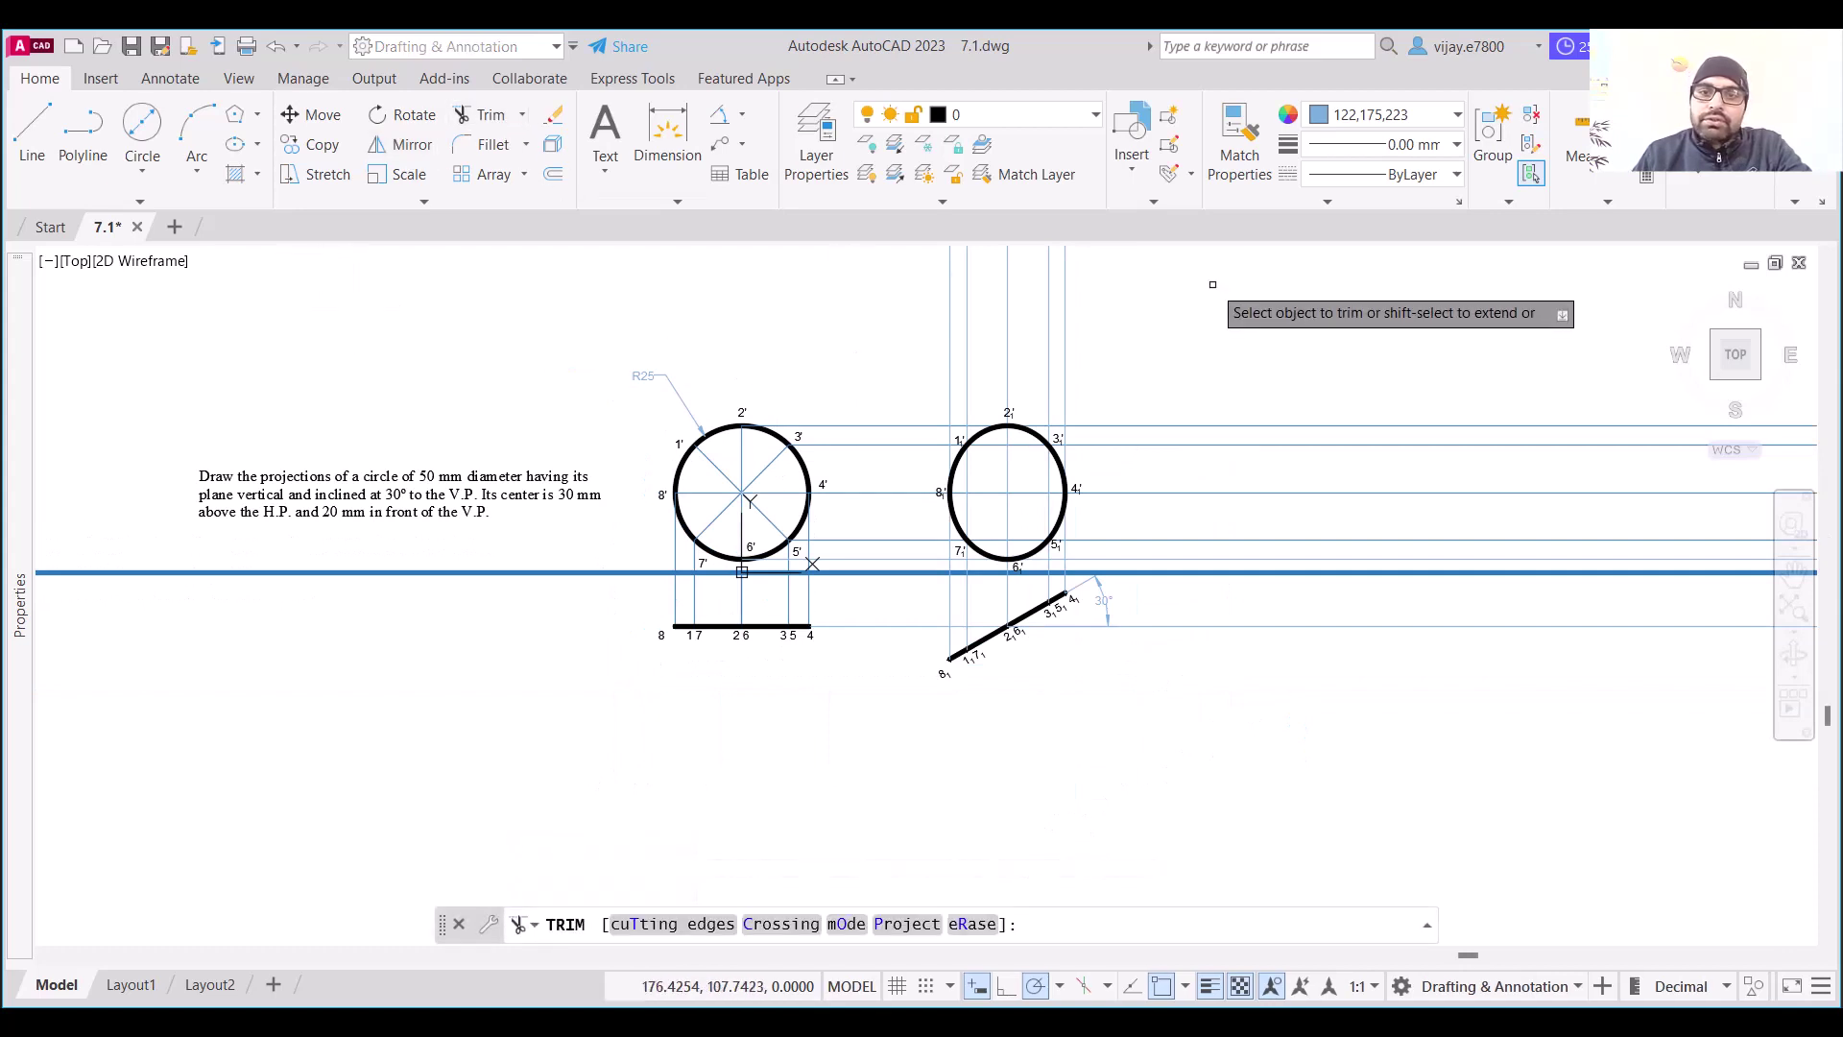
left_click(1219, 293)
left_click(967, 293)
key("Return")
left_click(1645, 393)
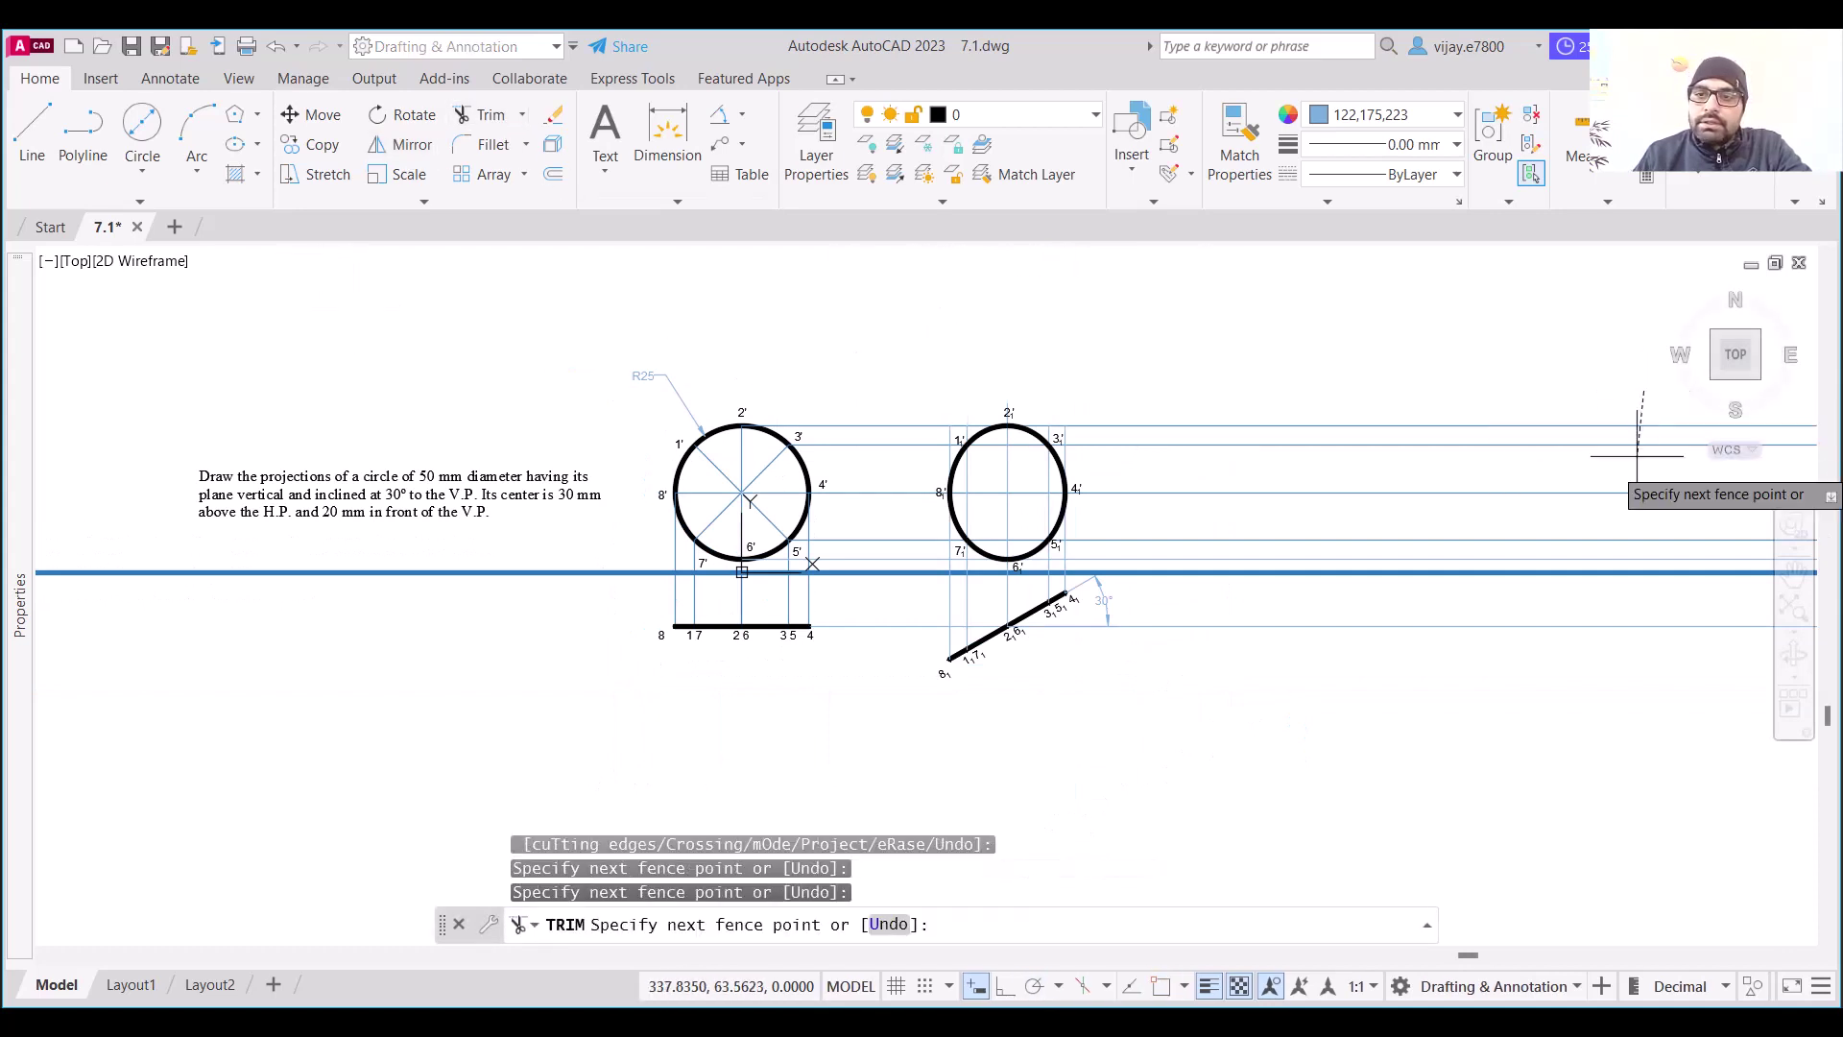
left_click(1654, 700)
key("Return")
scroll(1117, 597, "up", 2)
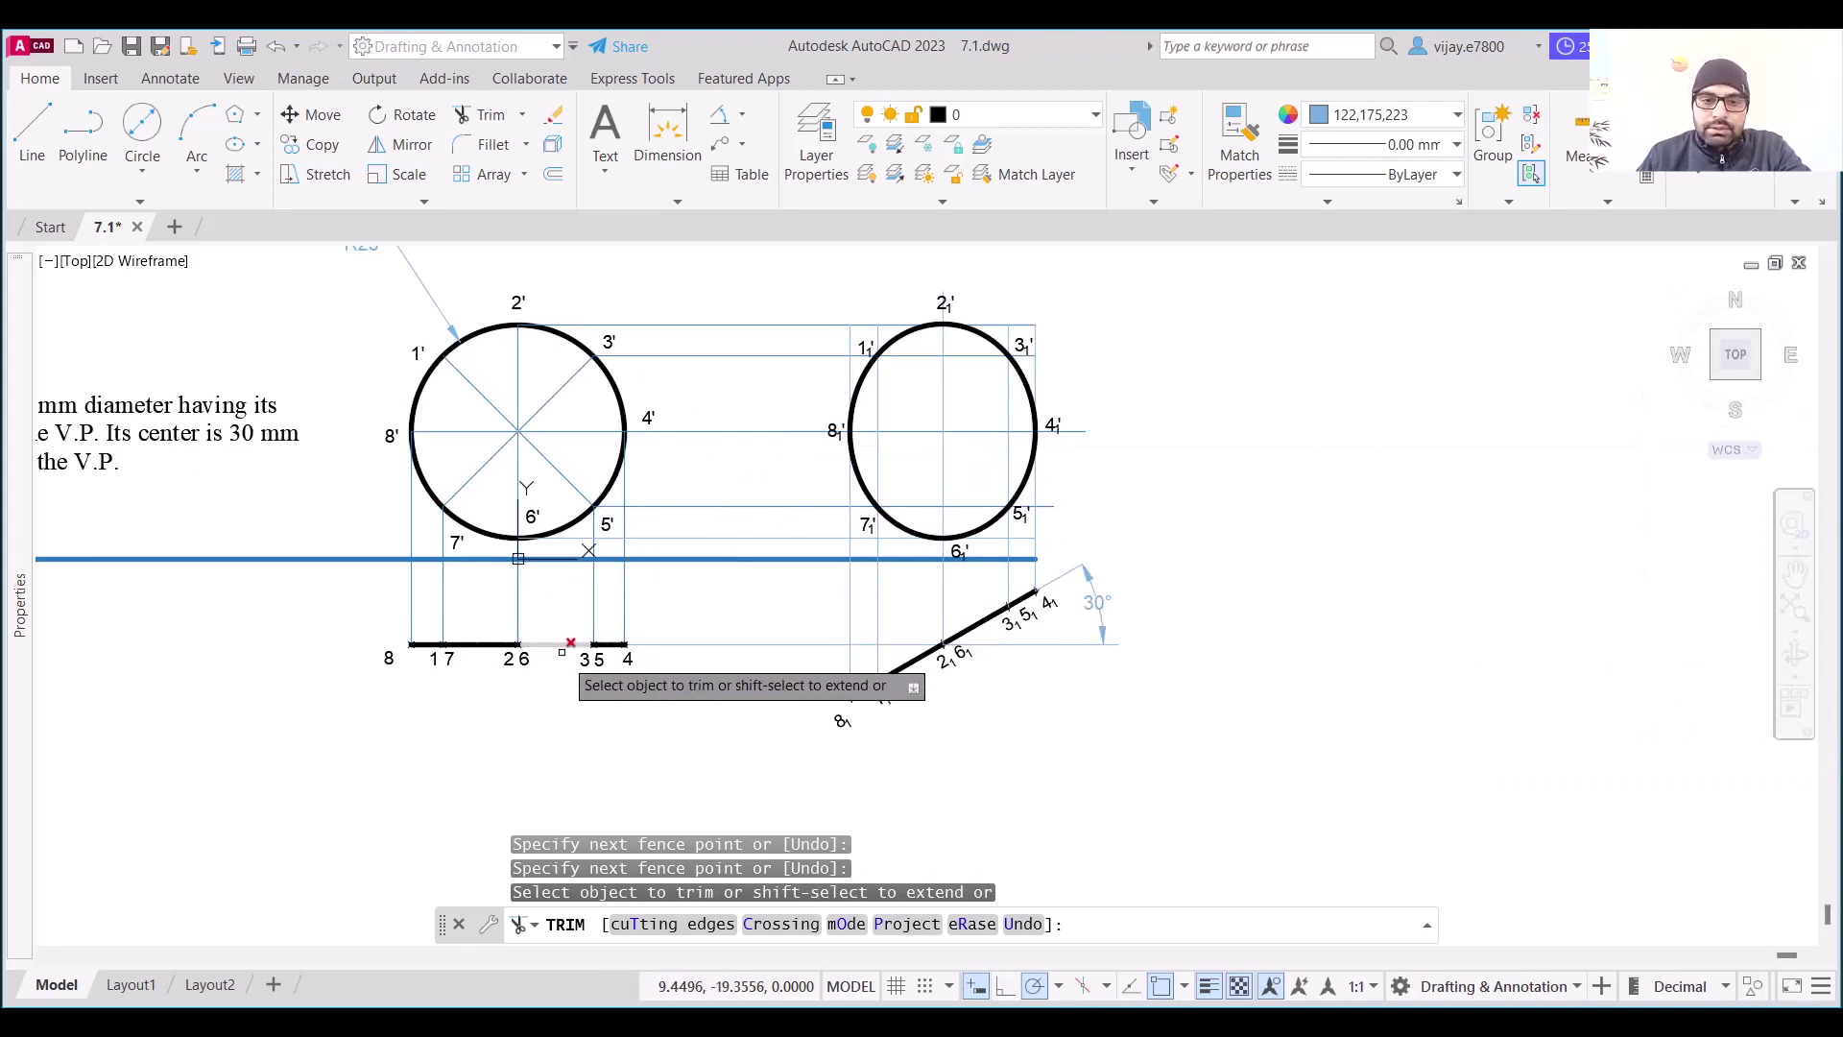
middle_click_drag(280, 299, 786, 403)
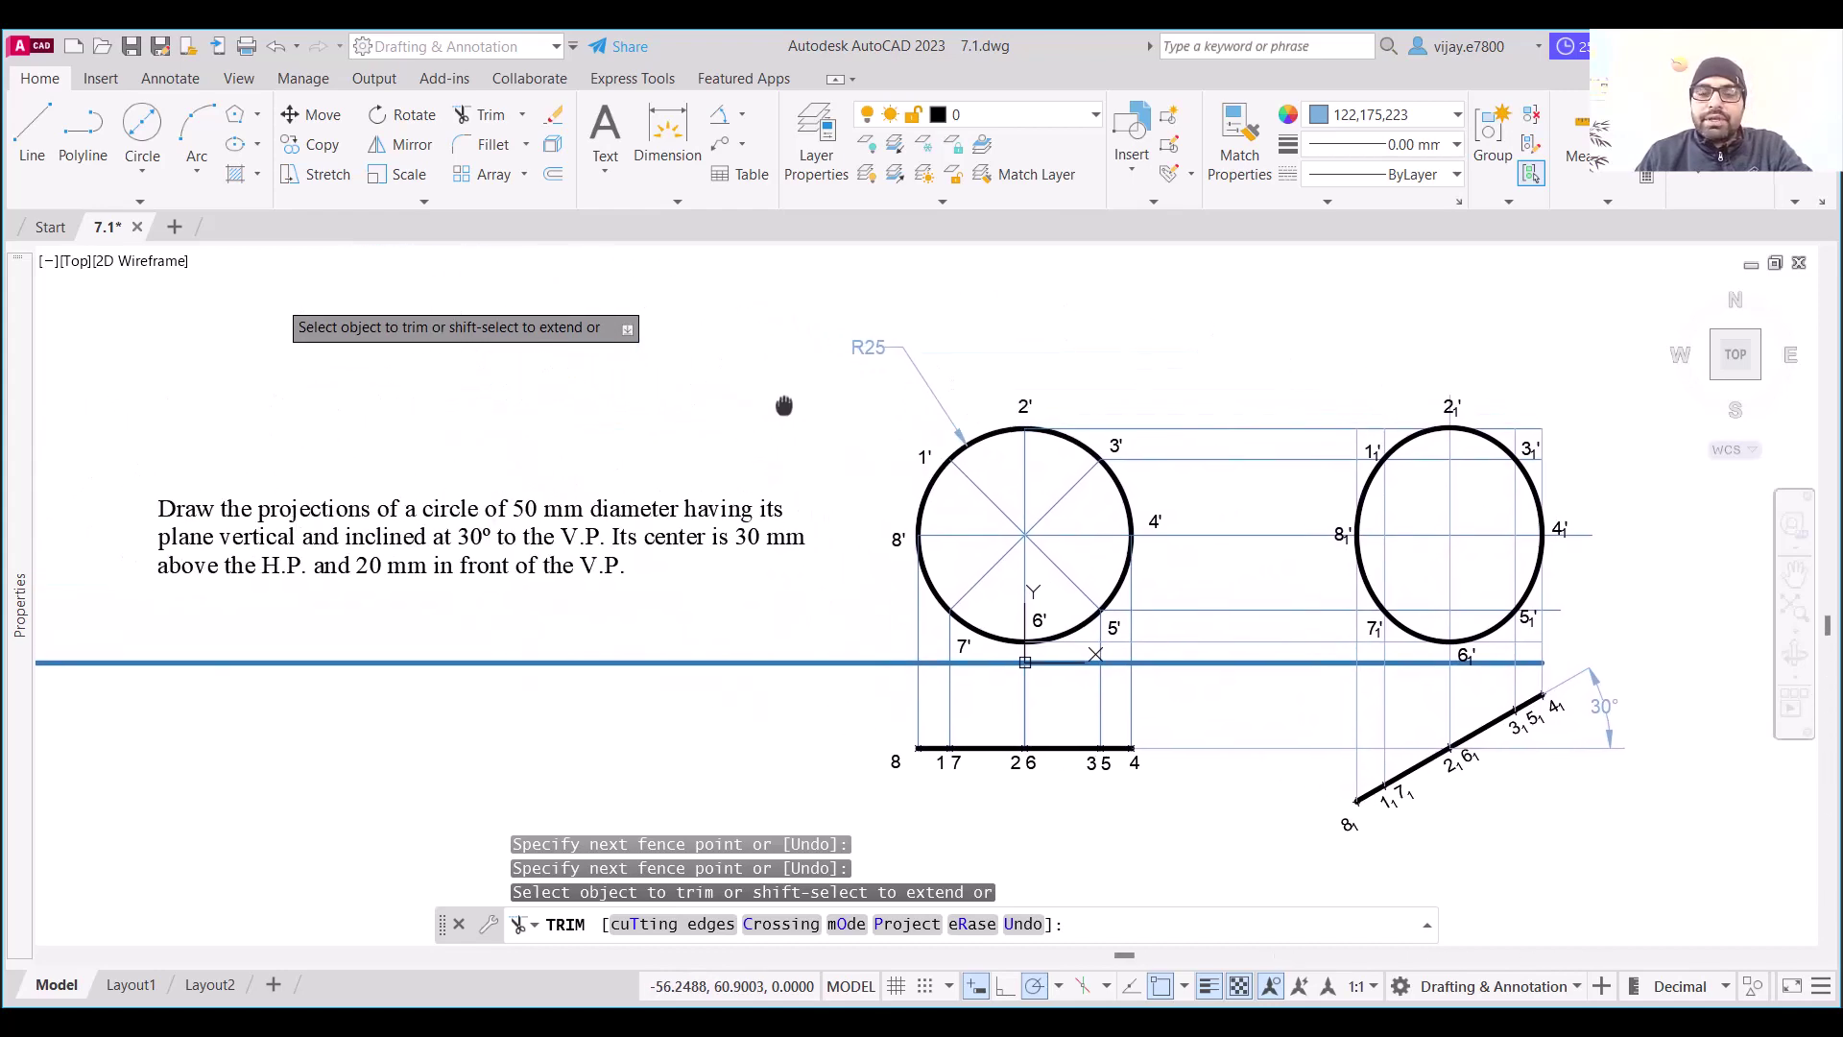